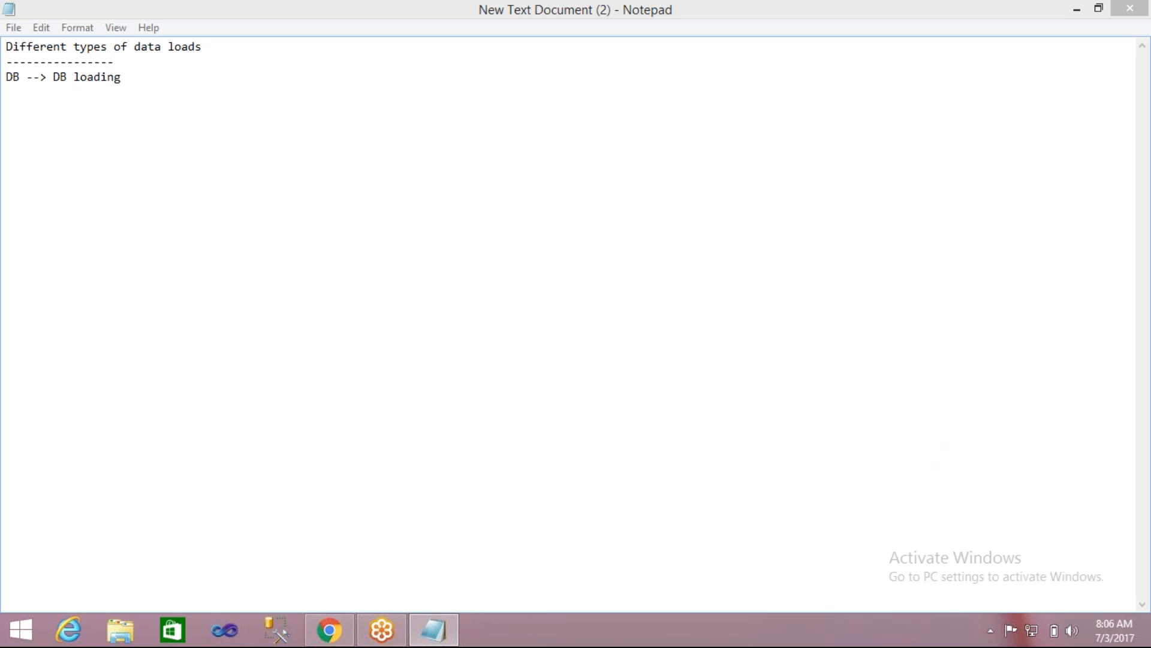
# - Below the DB loading line, write "from source table 4 clumns --> target table 4 columns" after a blank line
pyautogui.click(159, 80)
pyautogui.press('Return')
pyautogui.press('Return')
pyautogui.write('from source table ')
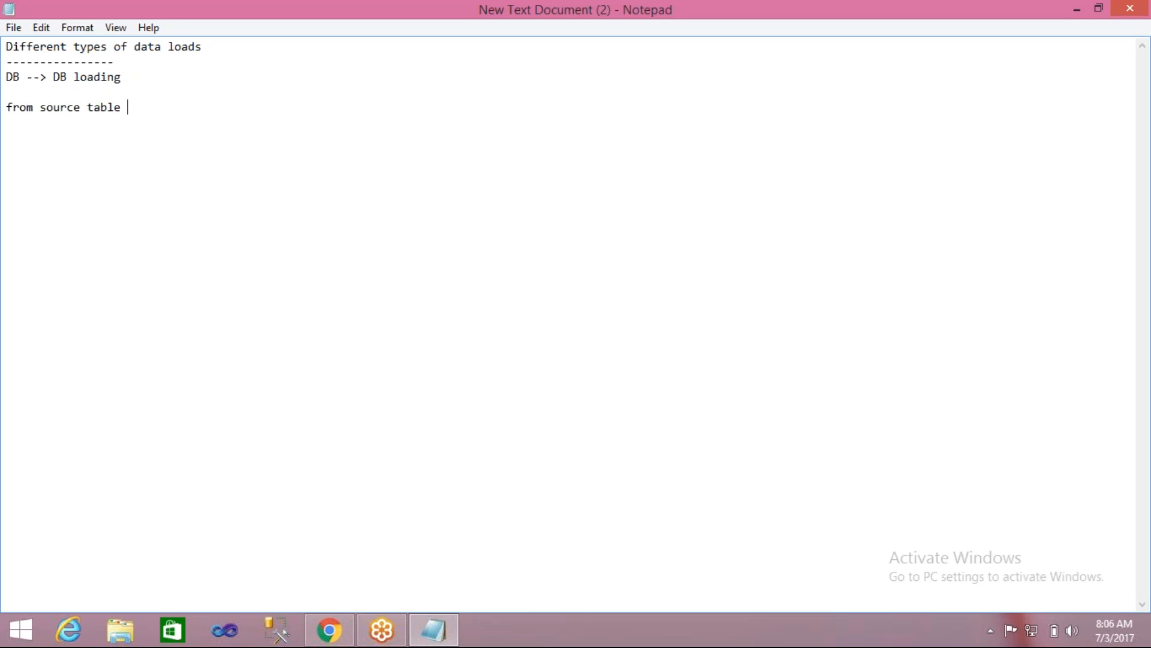
pyautogui.write('4 clumns --> target tabl')
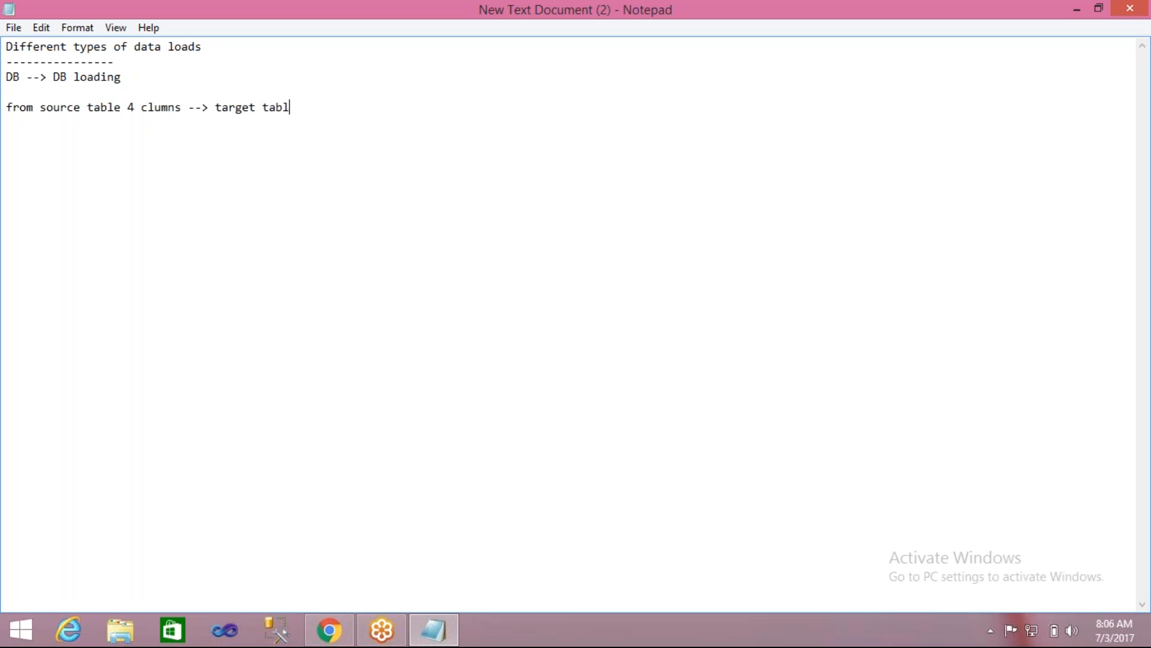
pyautogui.write('e 4 columns  emp ---')
# - Start an "emp" table outline underlined with three dashes, listing the columns em_id and em_name
pyautogui.press('Return')
pyautogui.write('em_id')
pyautogui.press('Return')
pyautogui.write('em_name')
pyautogui.press('Return')
# - Continue the emp column list with em_sal and em_joindate, followed by three lines holding a single dot each
pyautogui.write('e,')
pyautogui.press('BackSpace')
pyautogui.write('m_ad')
pyautogui.press('BackSpace')
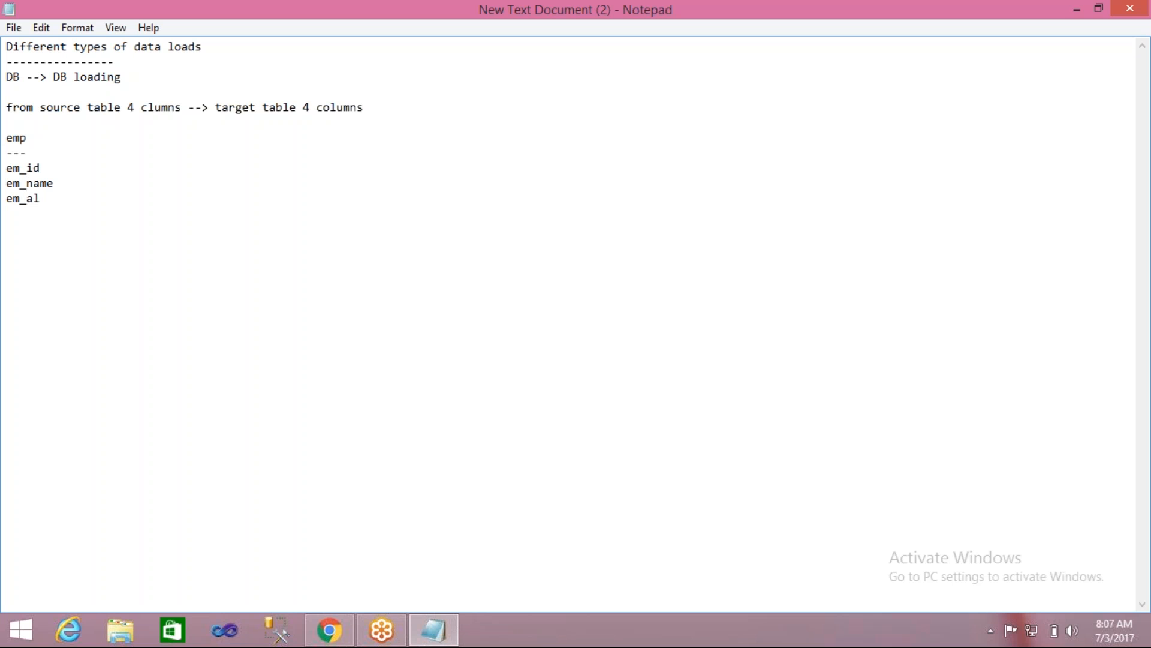
pyautogui.press('BackSpace')
pyautogui.write('sal ')
pyautogui.write('em_jo')
pyautogui.write('indate')
pyautogui.press('Return')
pyautogui.write('.')
pyautogui.press('Return')
pyautogui.write('.')
pyautogui.press('Return')
pyautogui.write('.')
pyautogui.press('Return')
pyautogui.press('Return')
# - Below the emp outline, write the note "Transformations --> we will manipulate data"
pyautogui.write('Trna')
pyautogui.press('BackSpace')
pyautogui.press('BackSpace')
pyautogui.write('ansf')
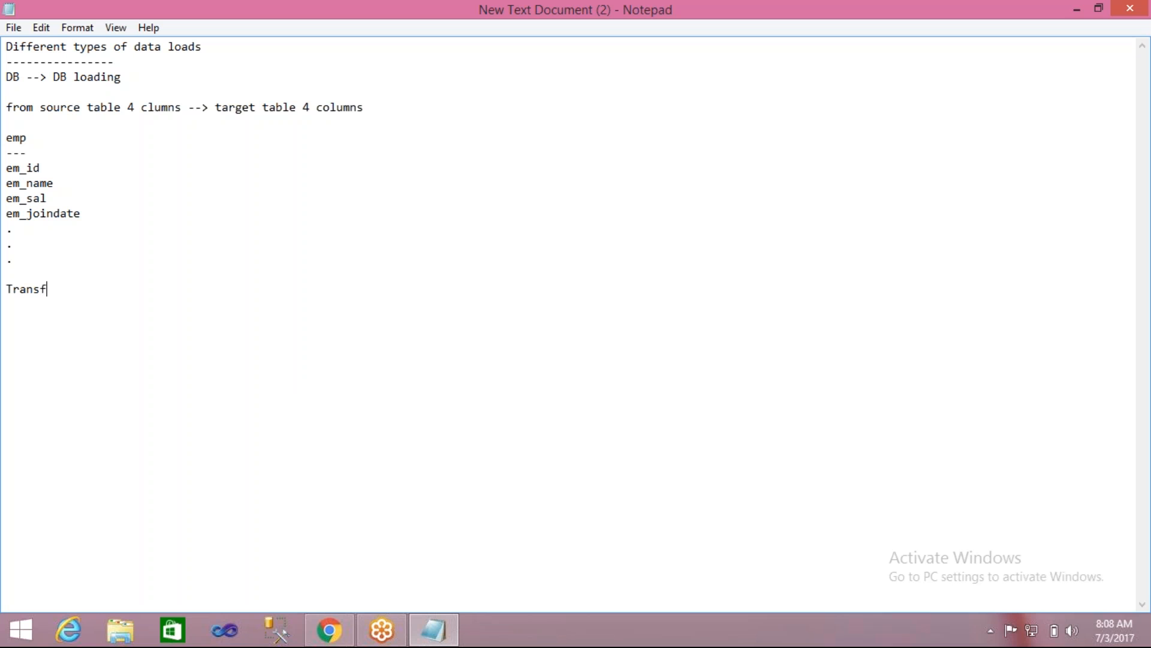
pyautogui.write('ormations --> we will manipulate data')
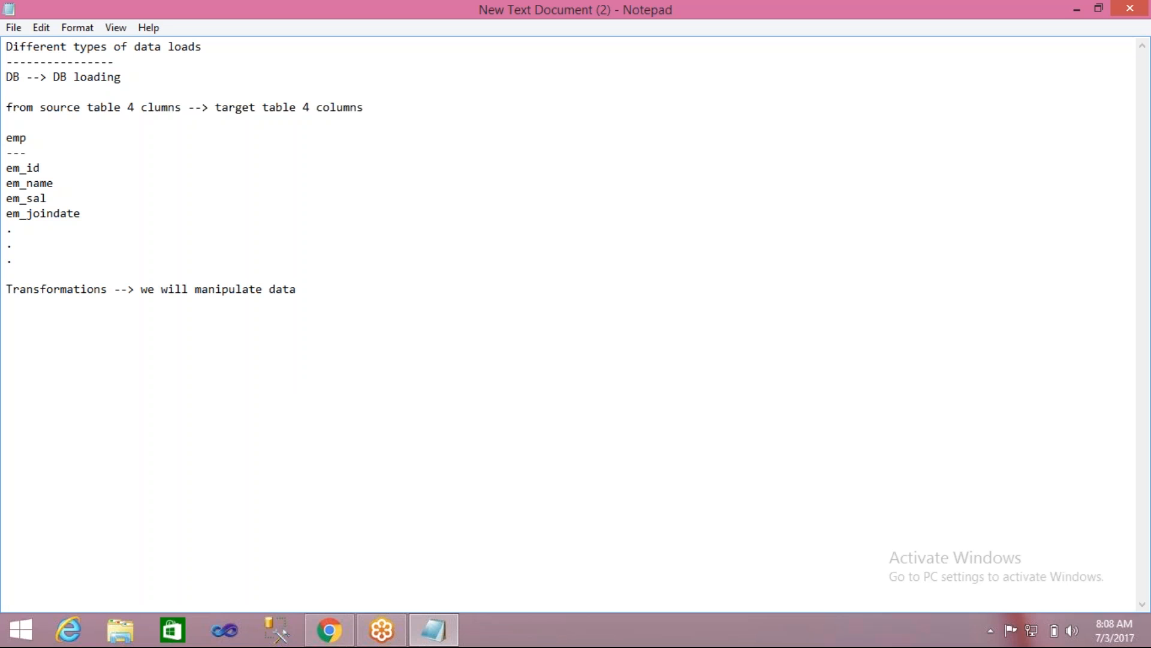
pyautogui.write('[]aggregation')
# - Below the Transformations note, start a comma-separated field list with "date,product,tqy,price,"
pyautogui.write('dat')
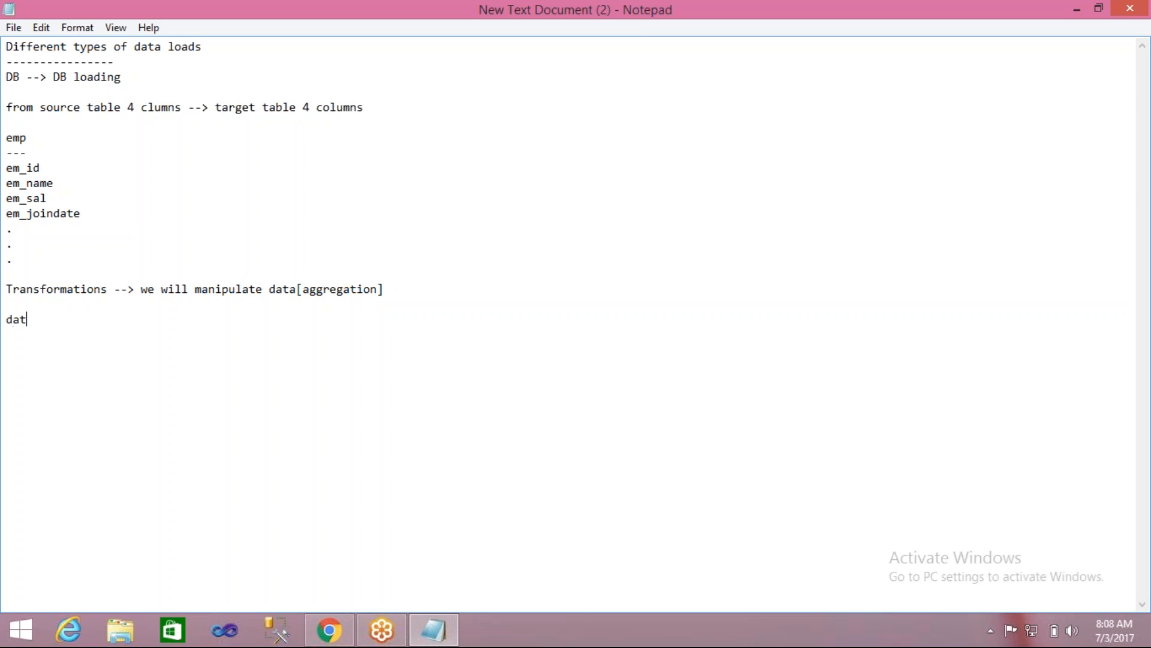
pyautogui.write('e,product')
pyautogui.write(',')
pyautogui.write('tqy')
pyautogui.write(',')
pyautogui.write('amoun')
pyautogui.press('BackSpace')
pyautogui.press('BackSpace')
pyautogui.press('BackSpace')
pyautogui.press('BackSpace')
pyautogui.press('BackSpace')
pyautogui.write('pice')
pyautogui.press('BackSpace')
pyautogui.press('BackSpace')
pyautogui.press('BackSpace')
pyautogui.write('rice')
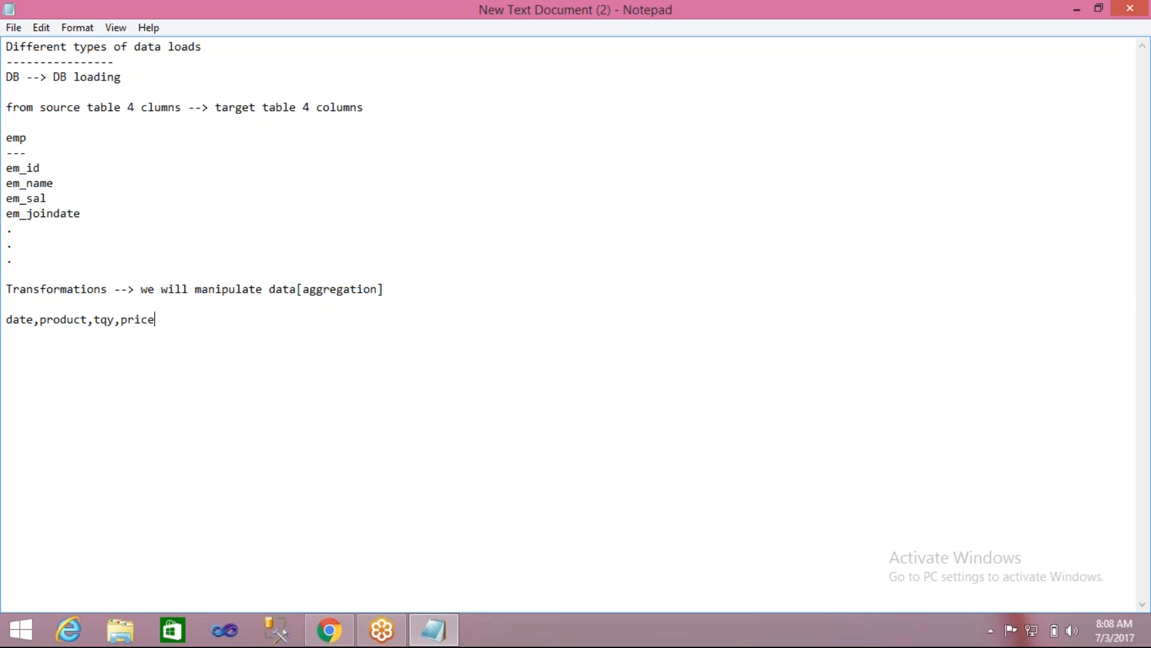
pyautogui.write(',discount,actual_price')
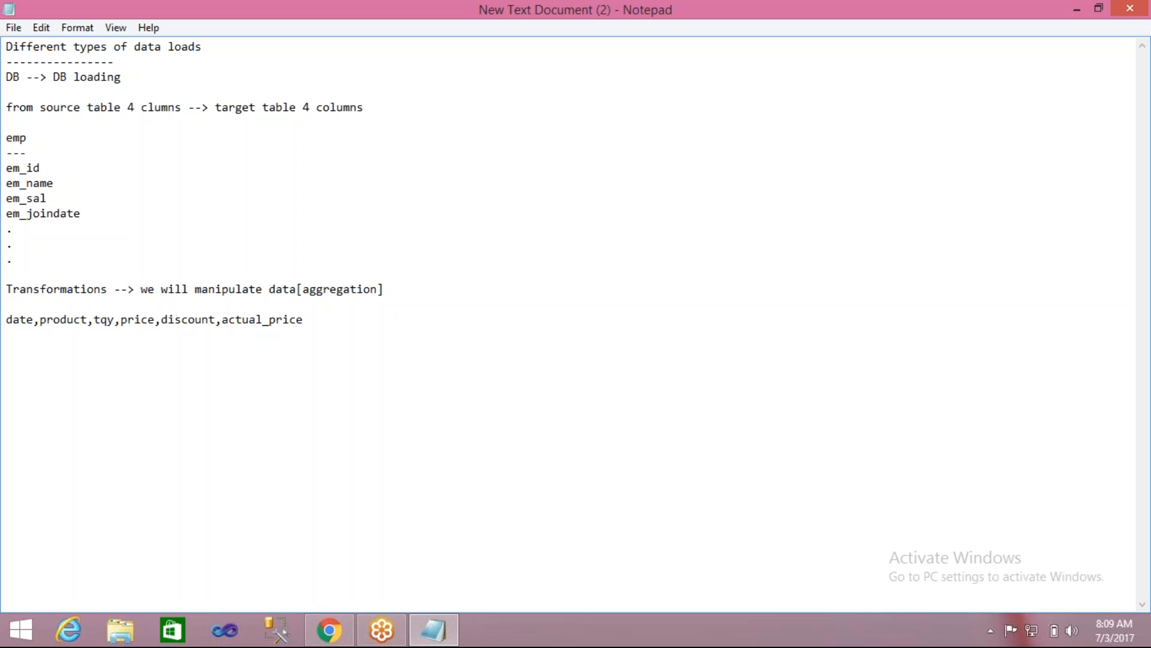
# - Change the price field to selling_price, and append "...." to the end of the field list
pyautogui.click(123, 319)
pyautogui.write('selling_')
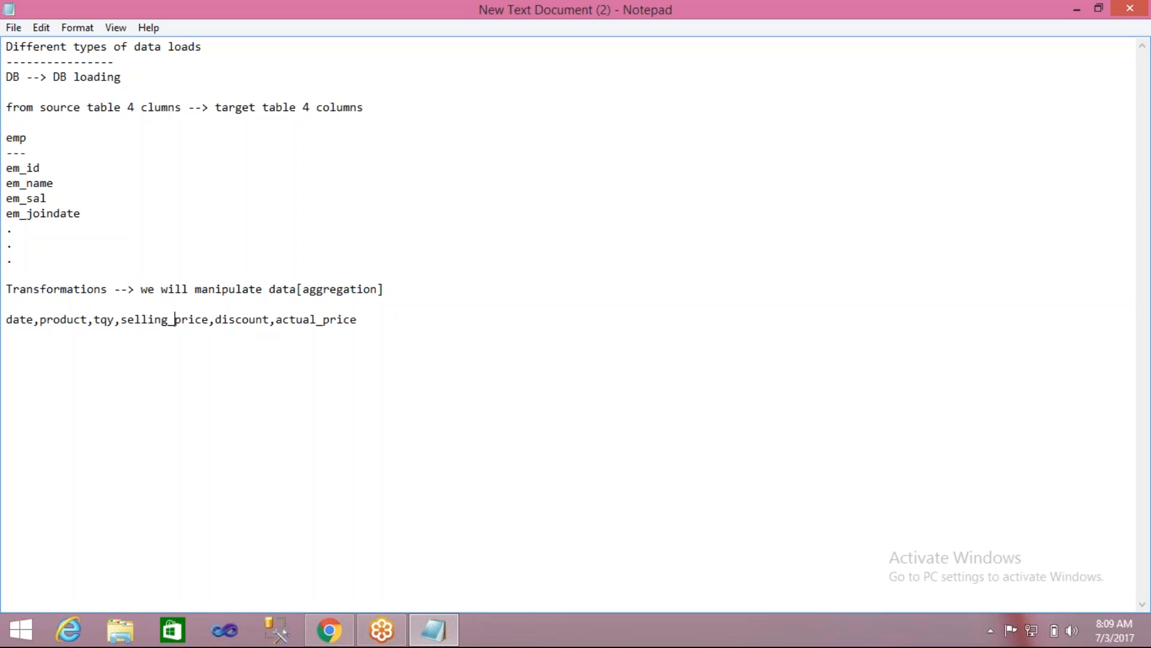
pyautogui.click(358, 319)
pyautogui.write('....')
# - Below the field list, enter the periods Day, Week, Month, Quarter and Year on separate lines
pyautogui.press('Return')
pyautogui.press('Return')
pyautogui.write('Dy')
pyautogui.press('BackSpace')
pyautogui.write('ay')
pyautogui.press('Return')
pyautogui.write('Week')
pyautogui.write('Month ')
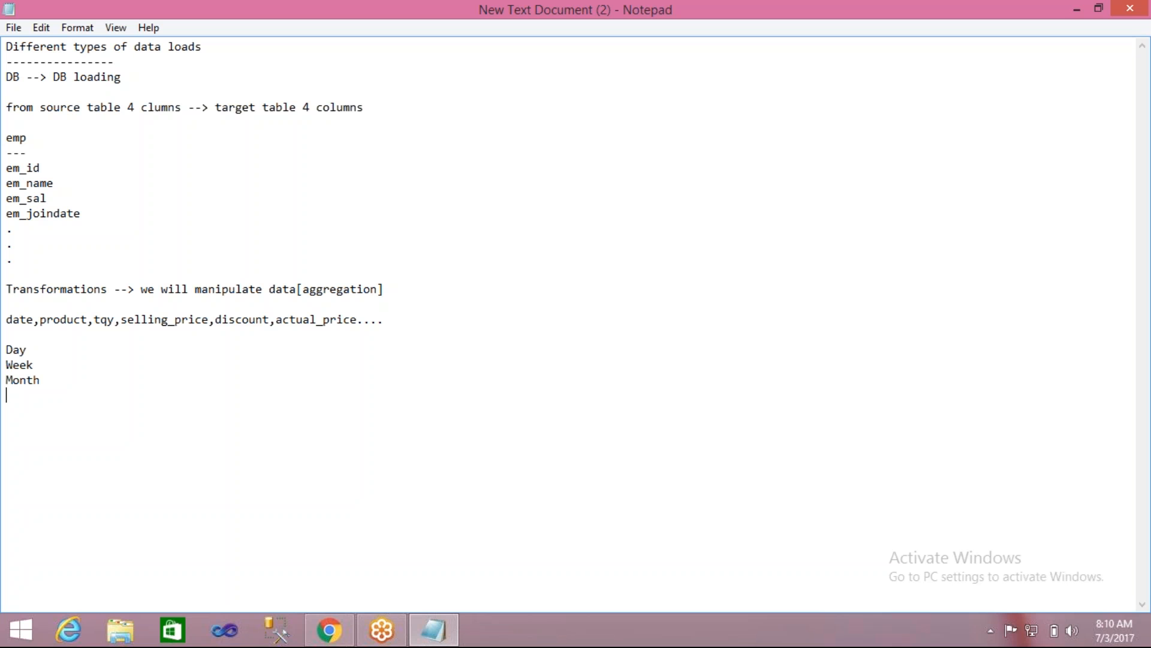
pyautogui.write('Quarte')
pyautogui.write('r ')
pyautogui.write('Year')
# - Add the annotation "-- product" beside both Day and Week
pyautogui.click(59, 350)
pyautogui.write('-- product')
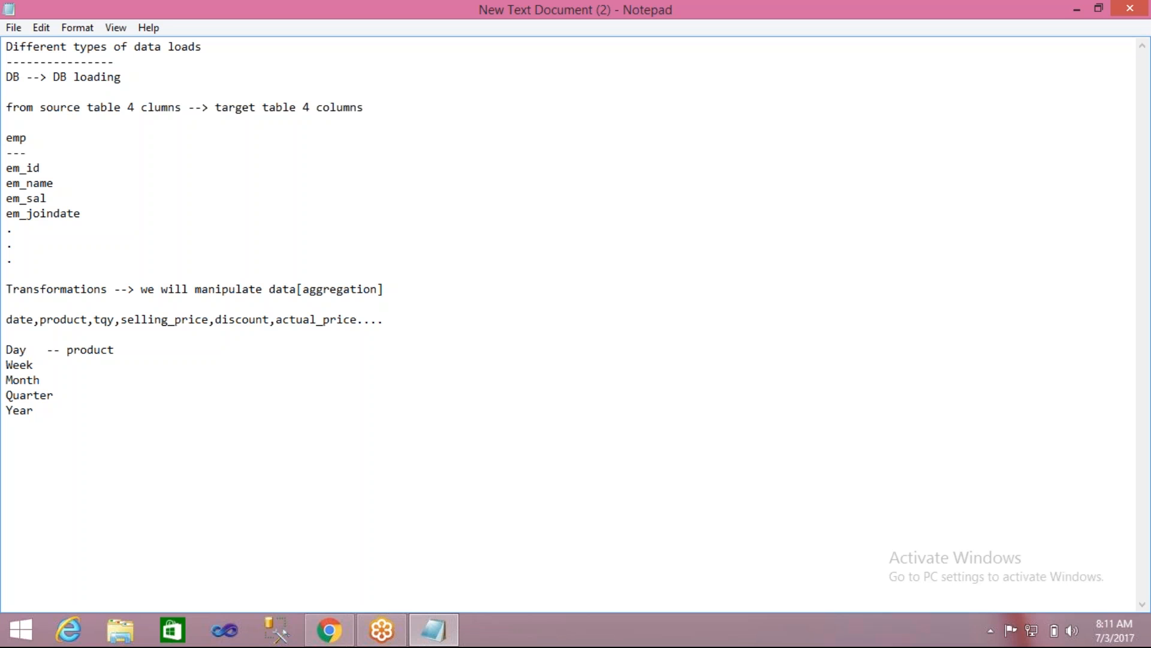
pyautogui.click(44, 361)
pyautogui.write('-- product')
# - Replace "tqy" with "qty" in the field list, and add a new line below Year
pyautogui.click(40, 380)
pyautogui.doubleClick(109, 320)
pyautogui.write('qty')
pyautogui.click(37, 416)
pyautogui.press('Return')
pyautogui.moveTo(7, 289); pyautogui.dragTo(127, 307)
pyautogui.click(275, 566)
# - Switch to File Explorer and open the Sample_Sol_29June folder on Local Disk (E:)
pyautogui.click(120, 631)
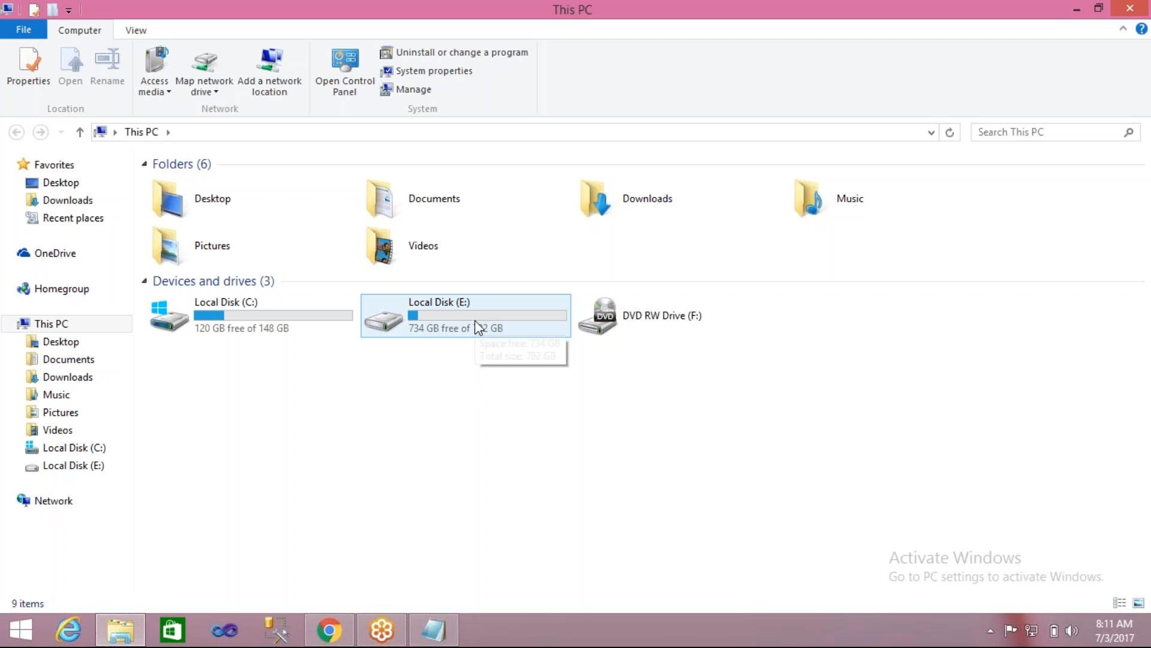
pyautogui.doubleClick(478, 327)
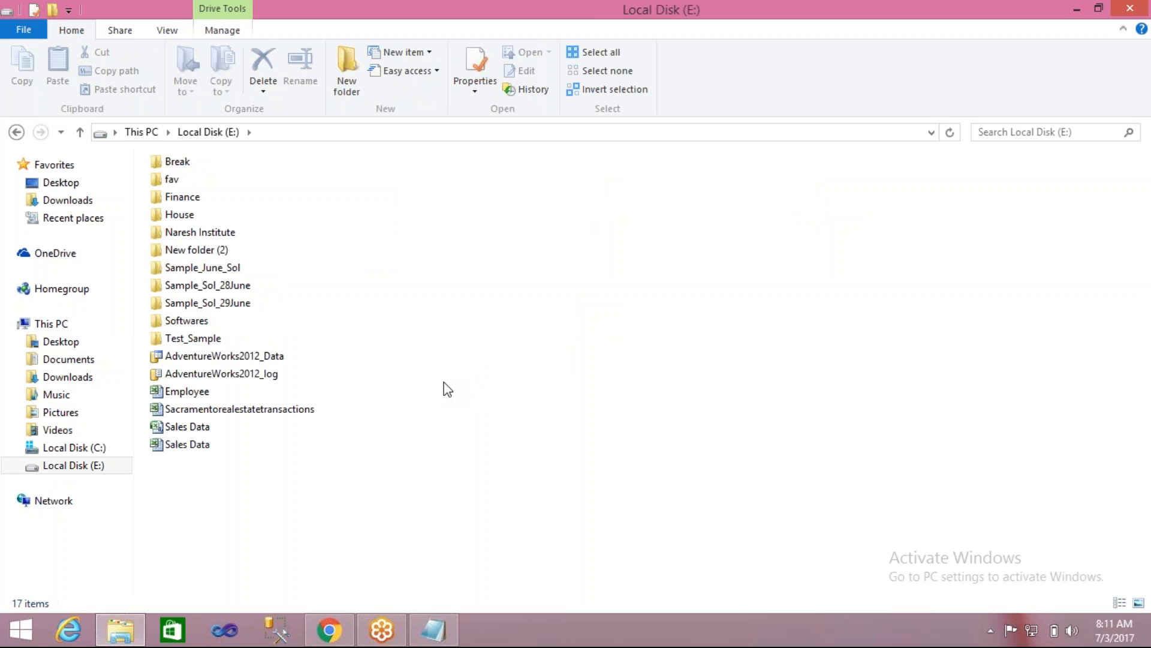
pyautogui.click(219, 304)
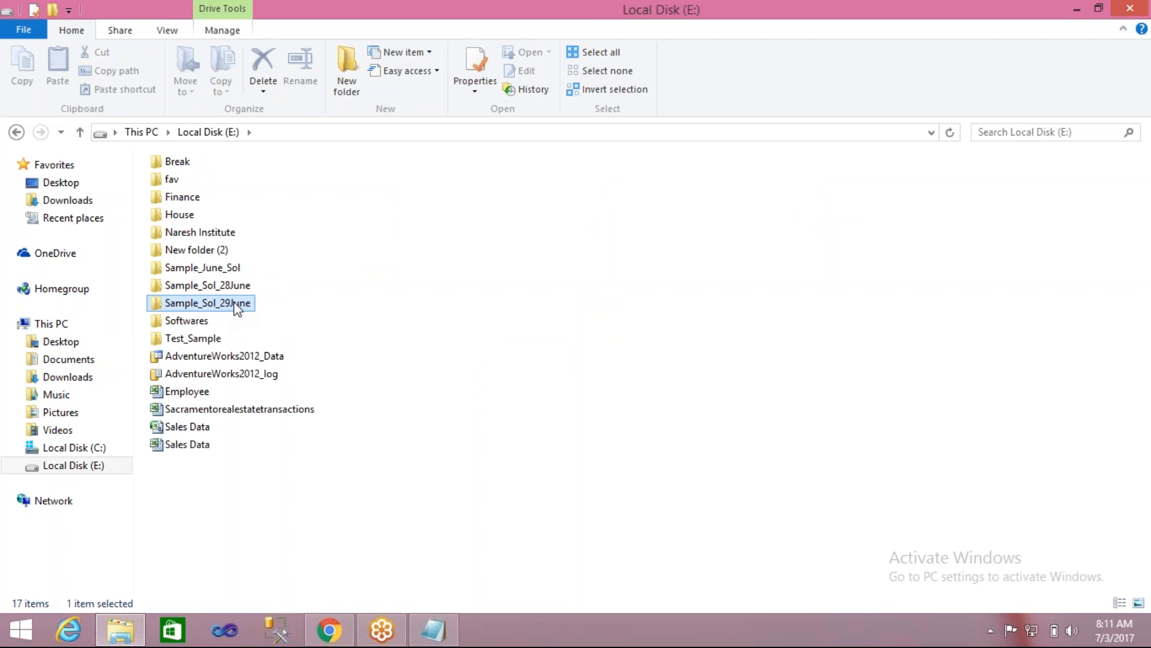
pyautogui.doubleClick(217, 304)
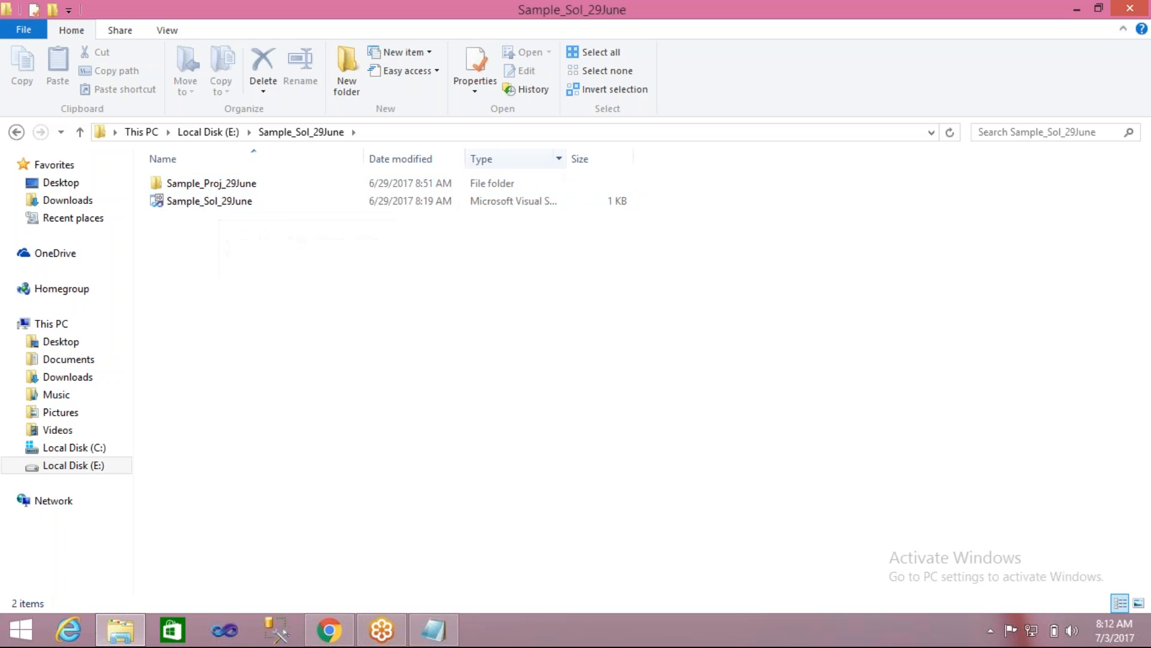
# - Go back to Local Disk (E:) and reopen the Sample_Sol_29June folder
pyautogui.click(223, 132)
pyautogui.click(444, 290)
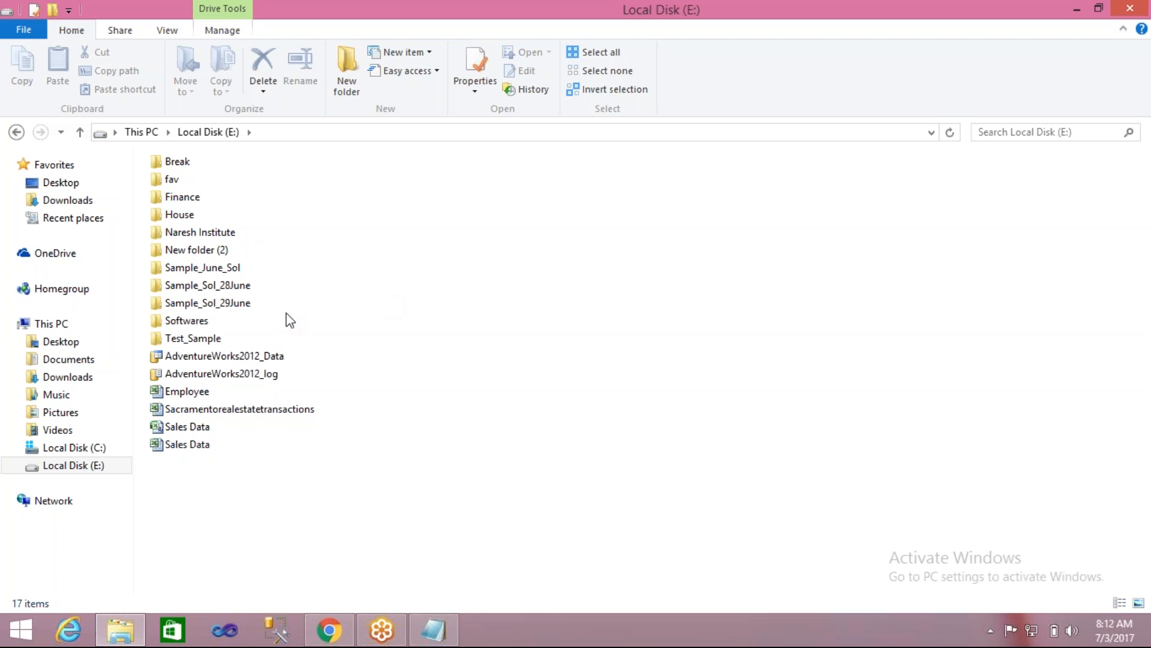
pyautogui.click(227, 305)
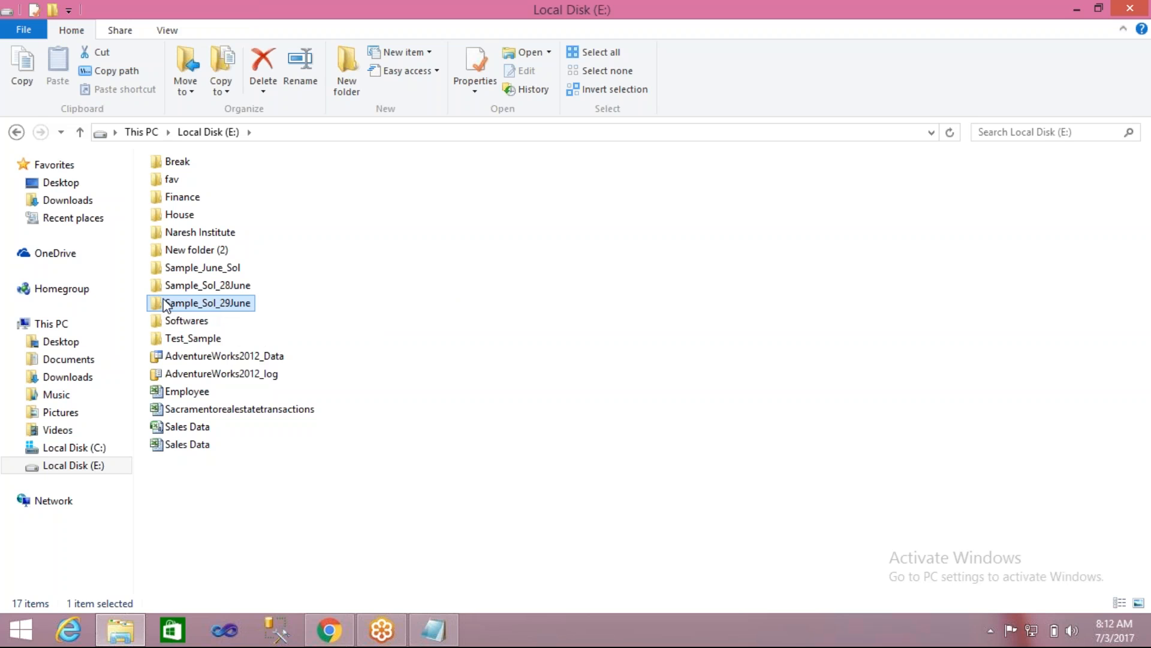
pyautogui.moveTo(155, 308)
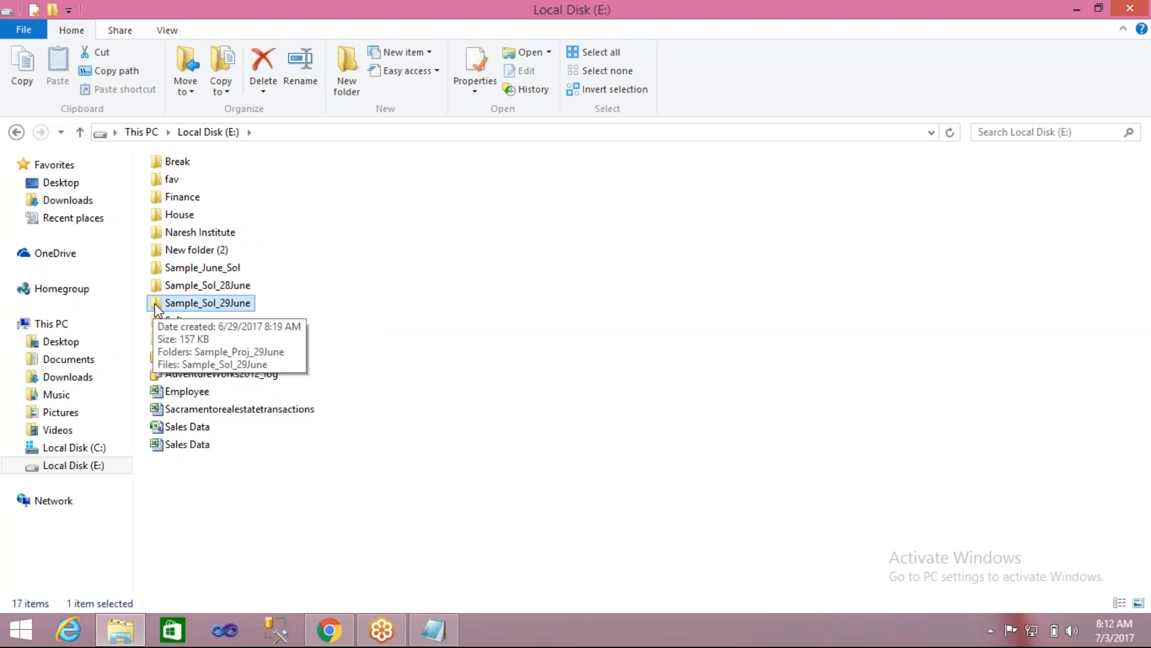
pyautogui.doubleClick(159, 303)
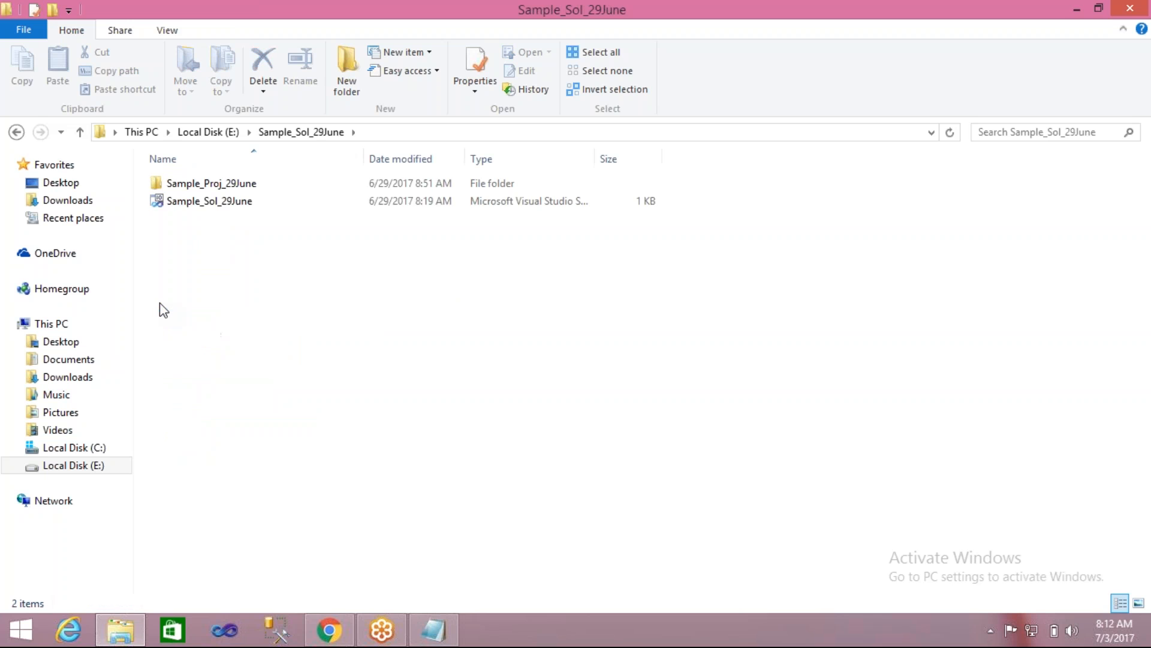
# - Widen the Type column to show full file types, and open the Sample_Sol_29June solution in Visual Studio
pyautogui.click(183, 205)
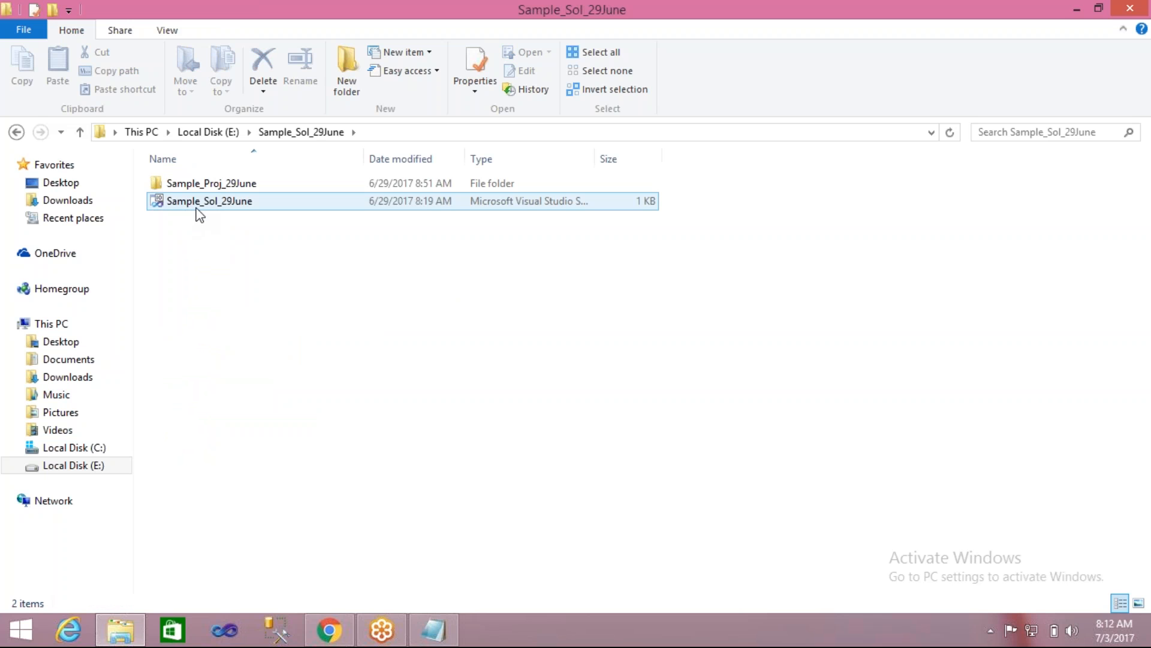
pyautogui.moveTo(216, 209)
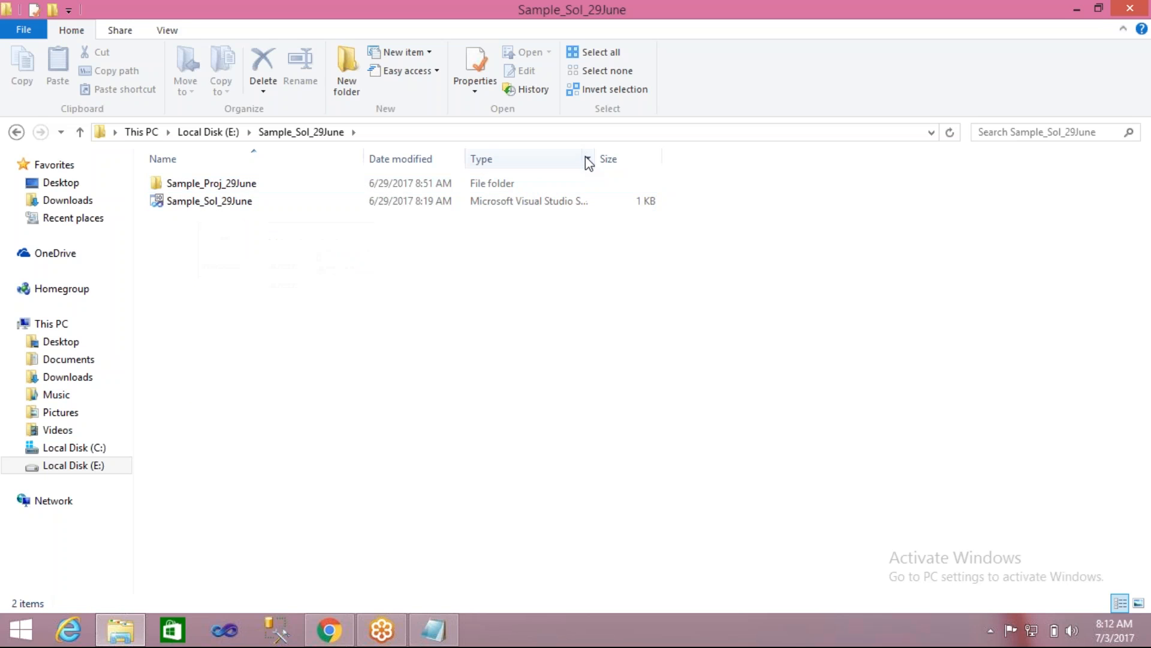
pyautogui.moveTo(596, 157); pyautogui.dragTo(620, 158)
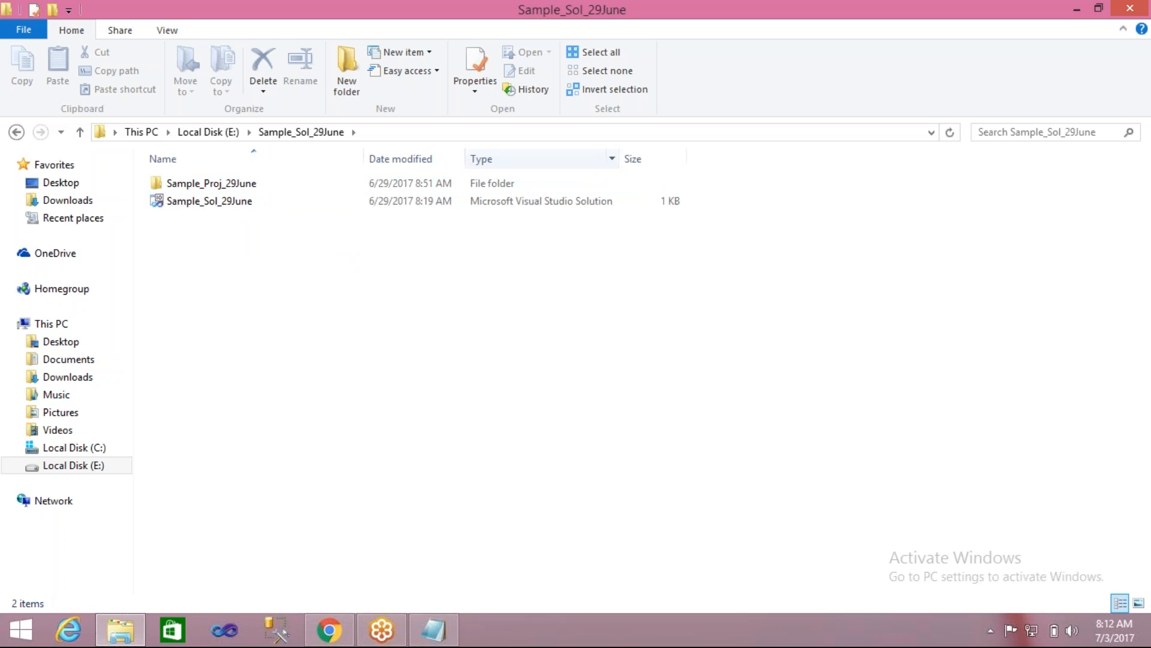
pyautogui.moveTo(617, 152); pyautogui.dragTo(673, 149)
pyautogui.click(511, 206)
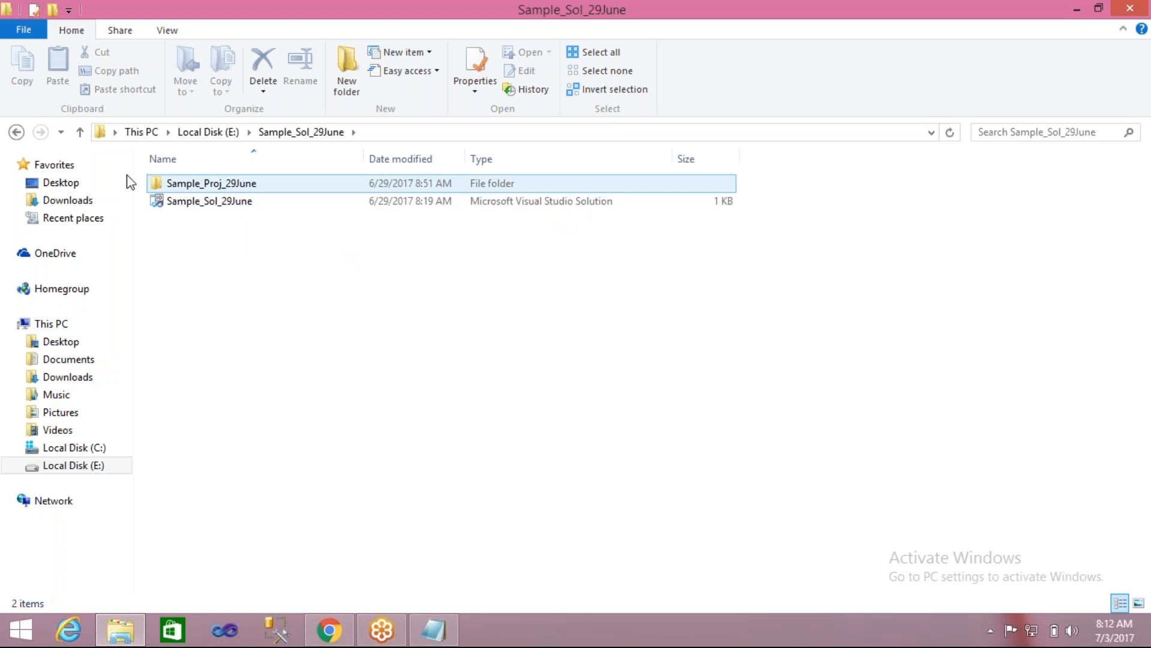
pyautogui.click(160, 205)
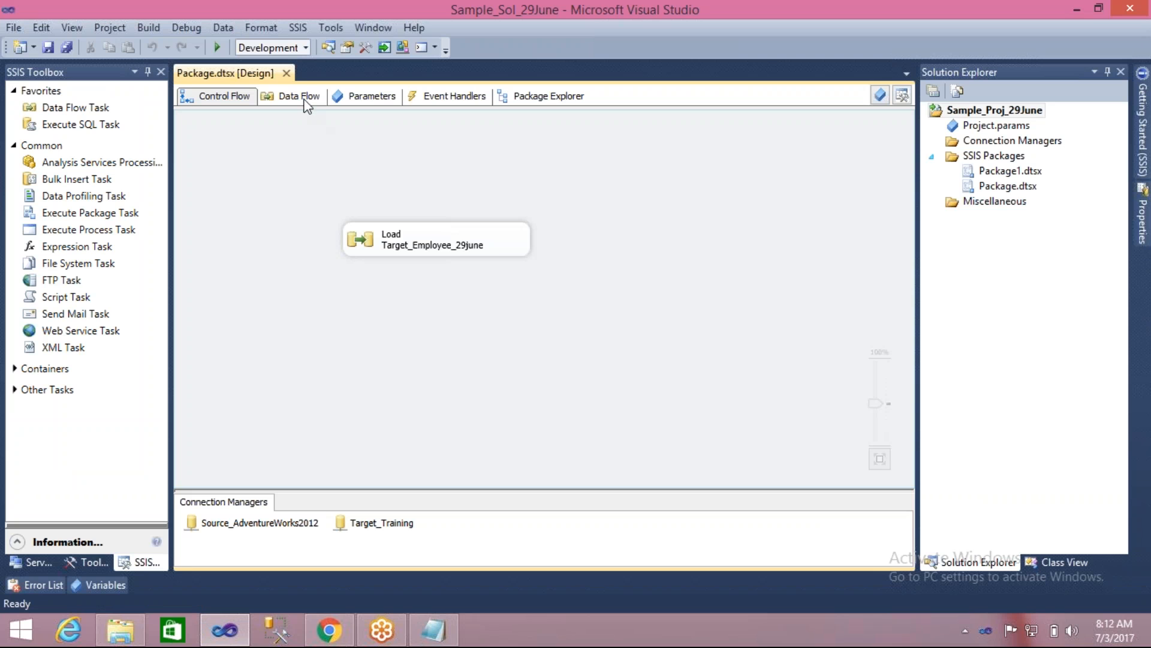
# - Close the displayed package designer, and open Package1.dtsx and Package.dtsx from the project's SSIS Packages
pyautogui.click(287, 74)
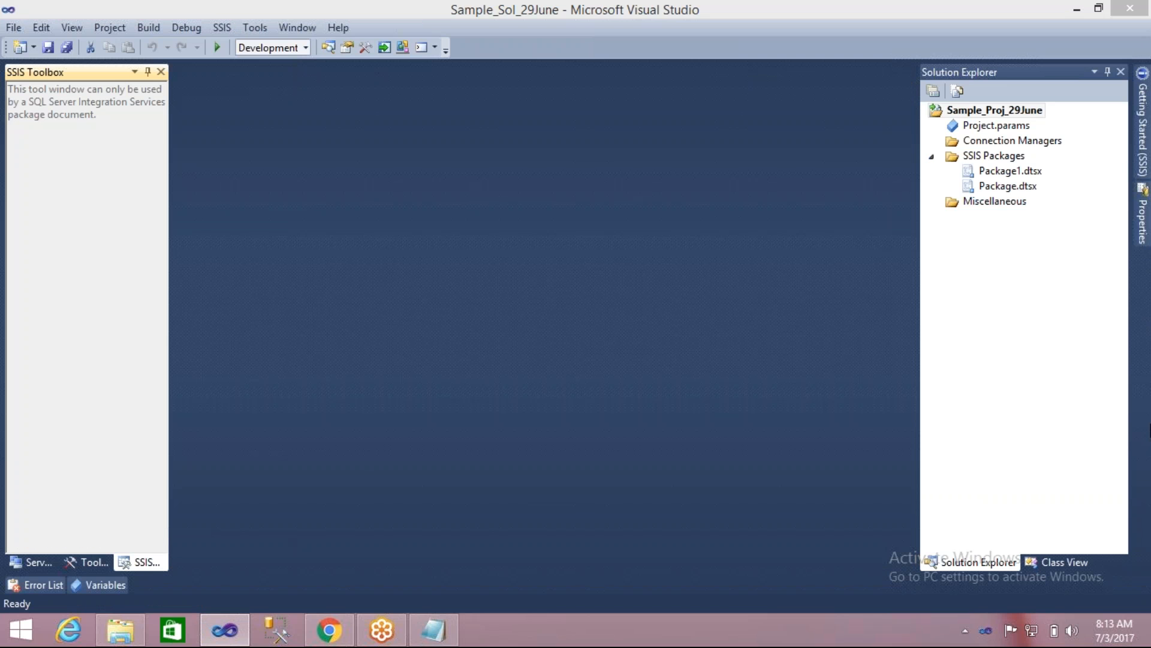
pyautogui.click(1028, 366)
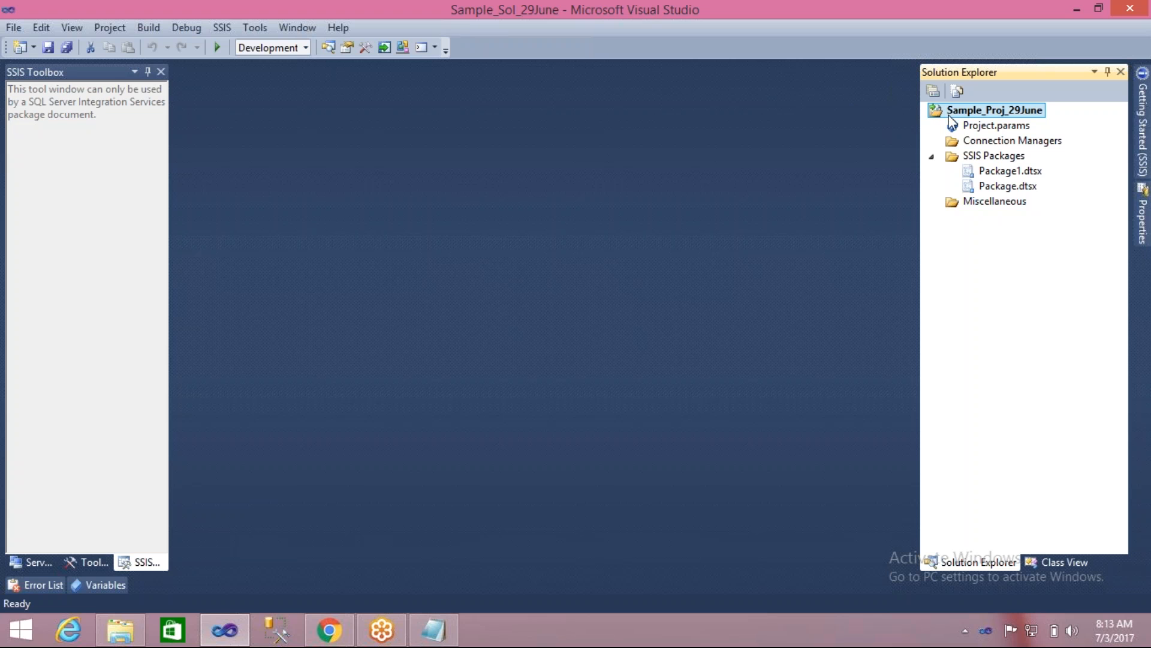
pyautogui.doubleClick(994, 172)
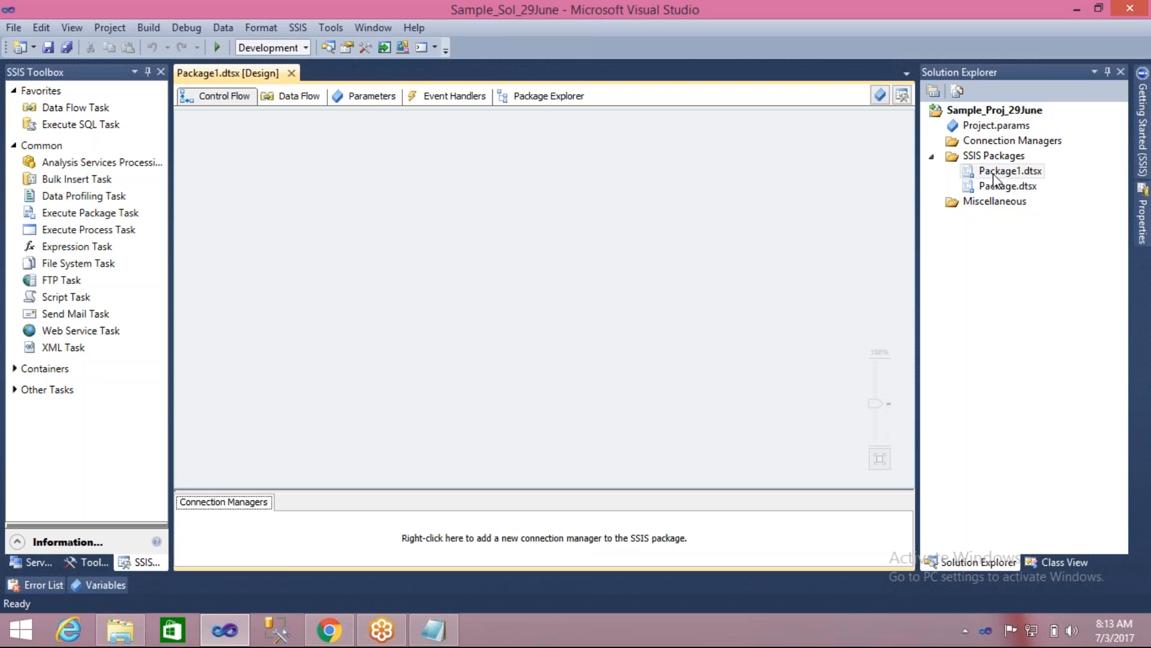
pyautogui.doubleClick(999, 187)
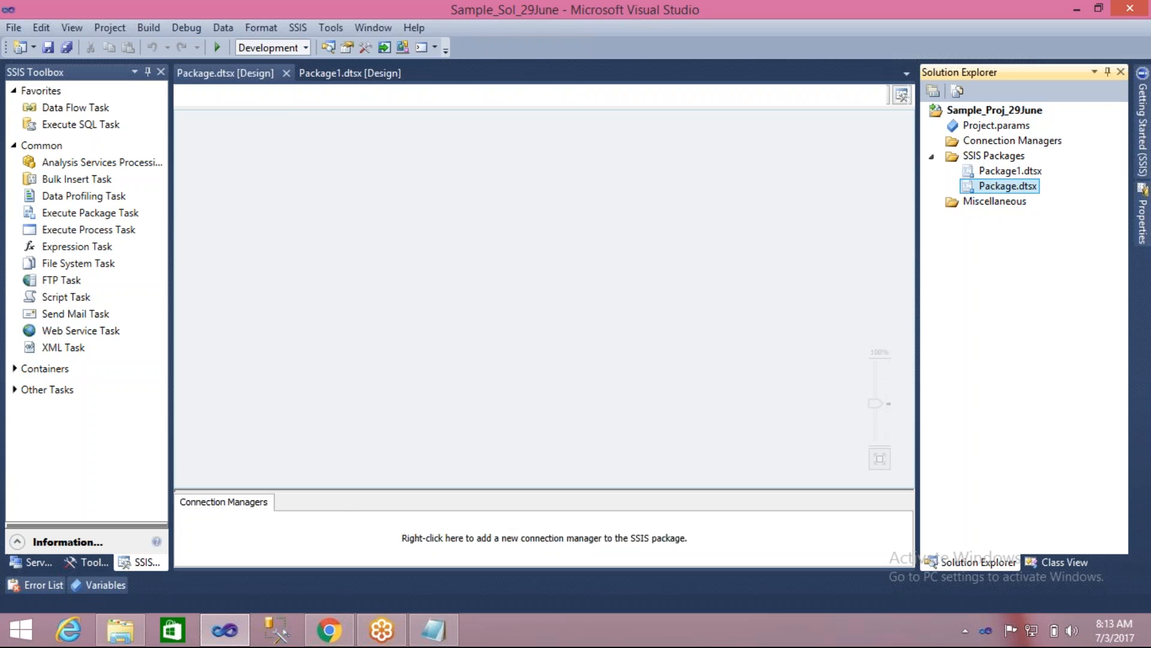
pyautogui.click(287, 76)
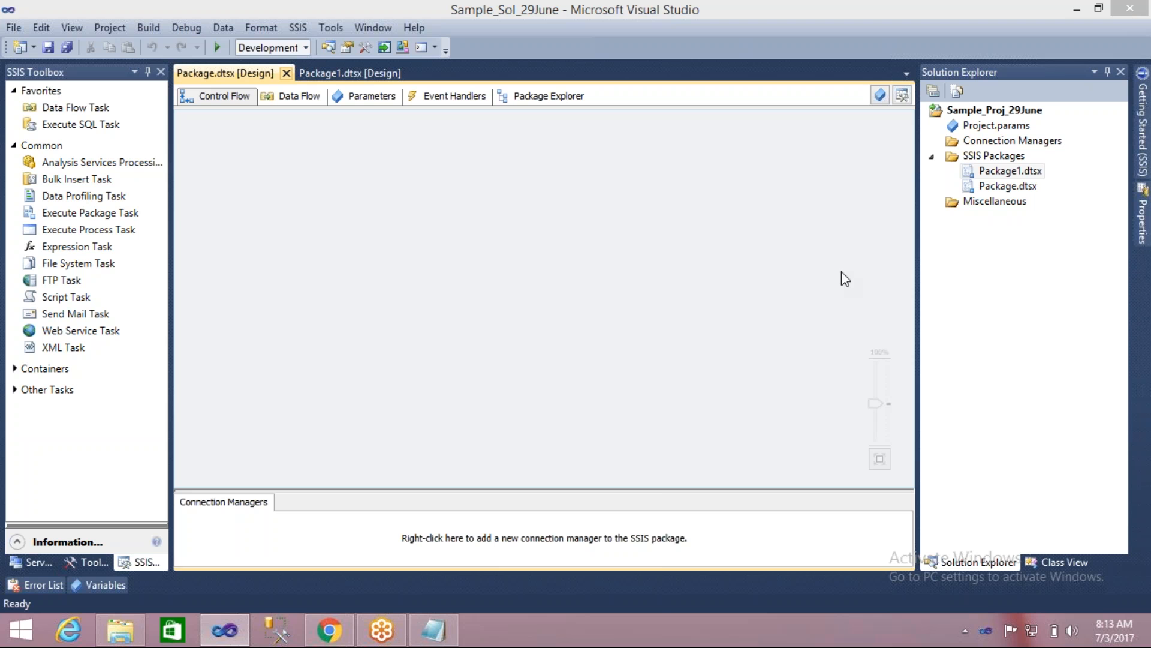
# - Force-end Microsoft Visual Studio 2010 with Task Manager, and return to Local Disk (E:) in File Explorer
pyautogui.rightClick(463, 628)
pyautogui.click(517, 575)
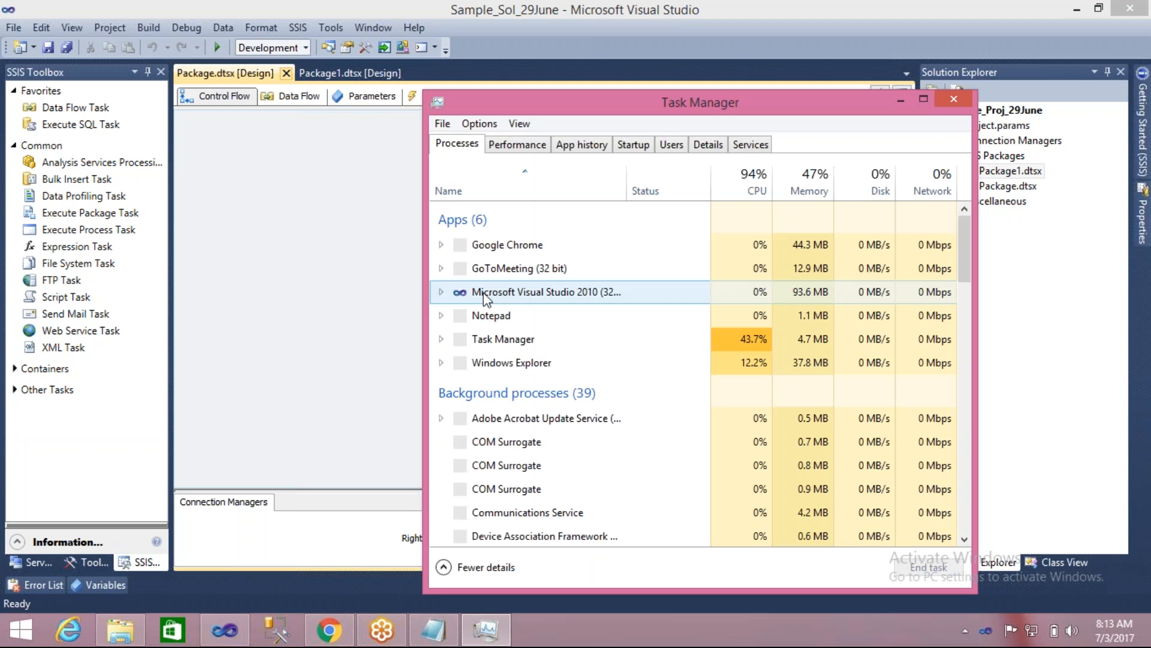
pyautogui.click(486, 293)
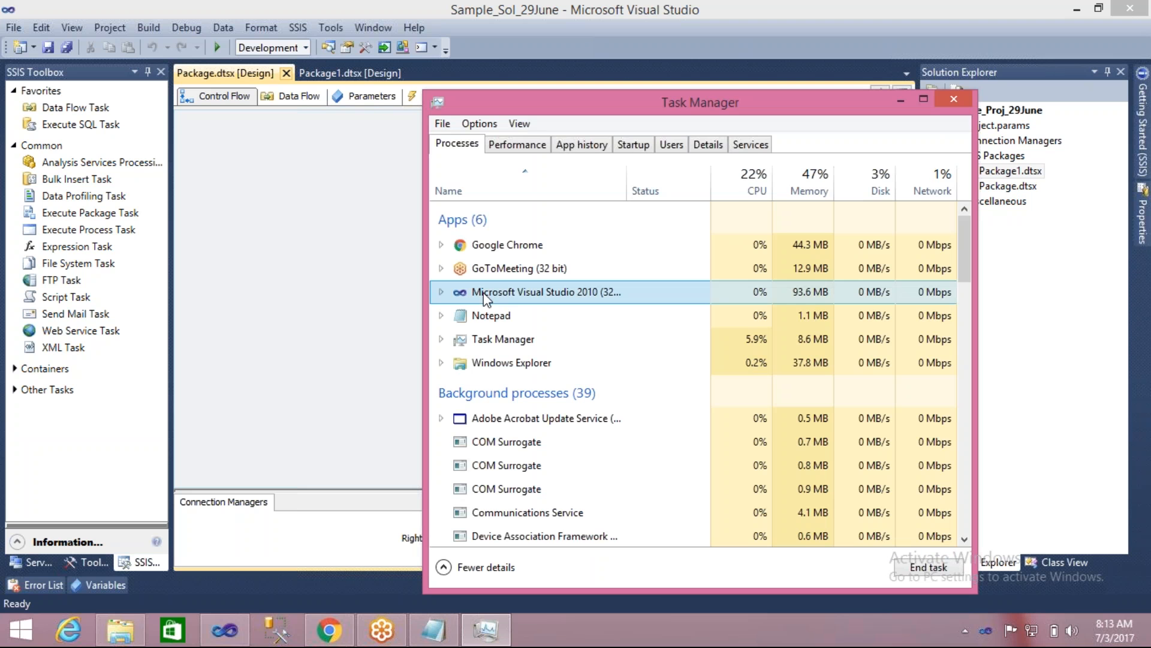
pyautogui.click(916, 568)
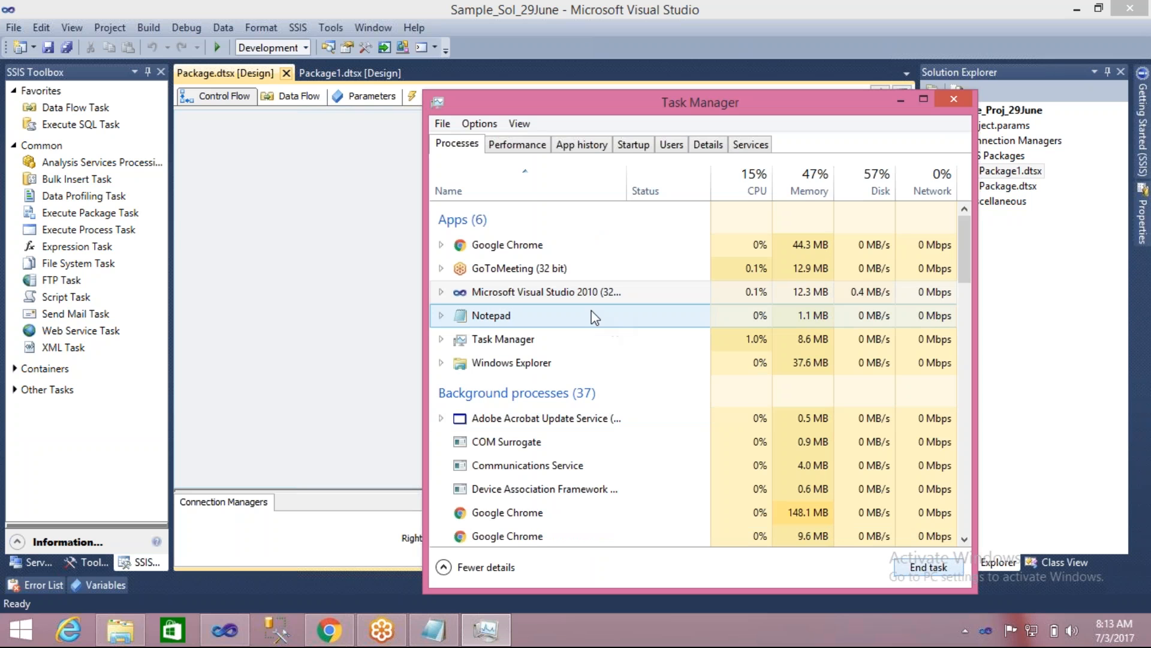
pyautogui.click(573, 294)
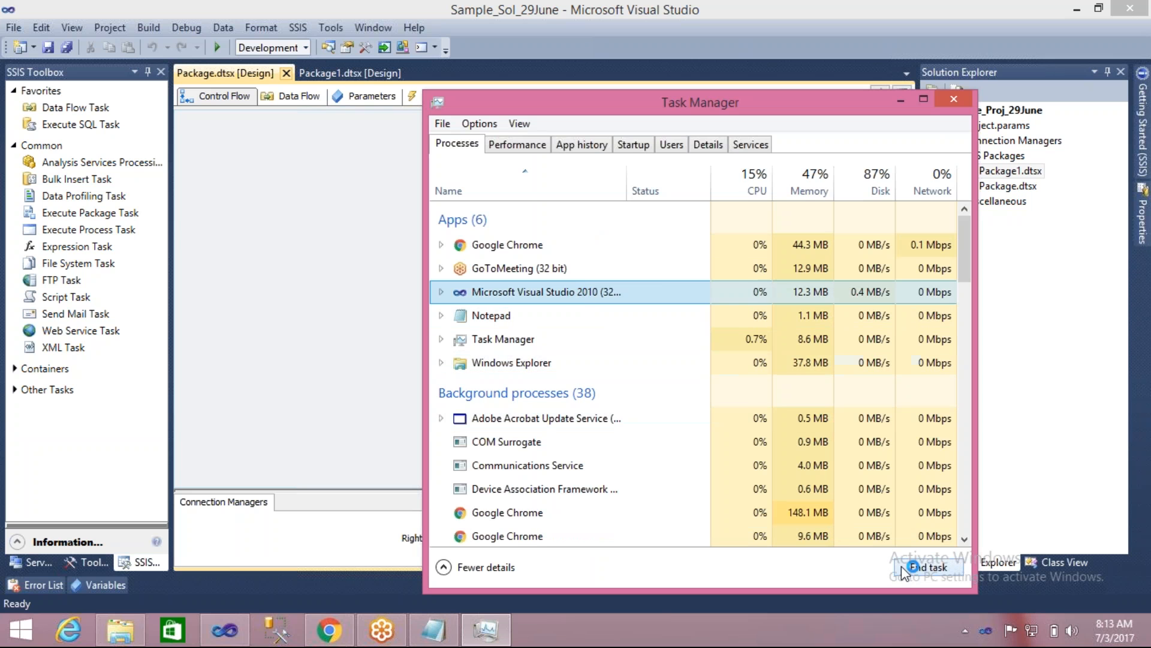
pyautogui.click(929, 567)
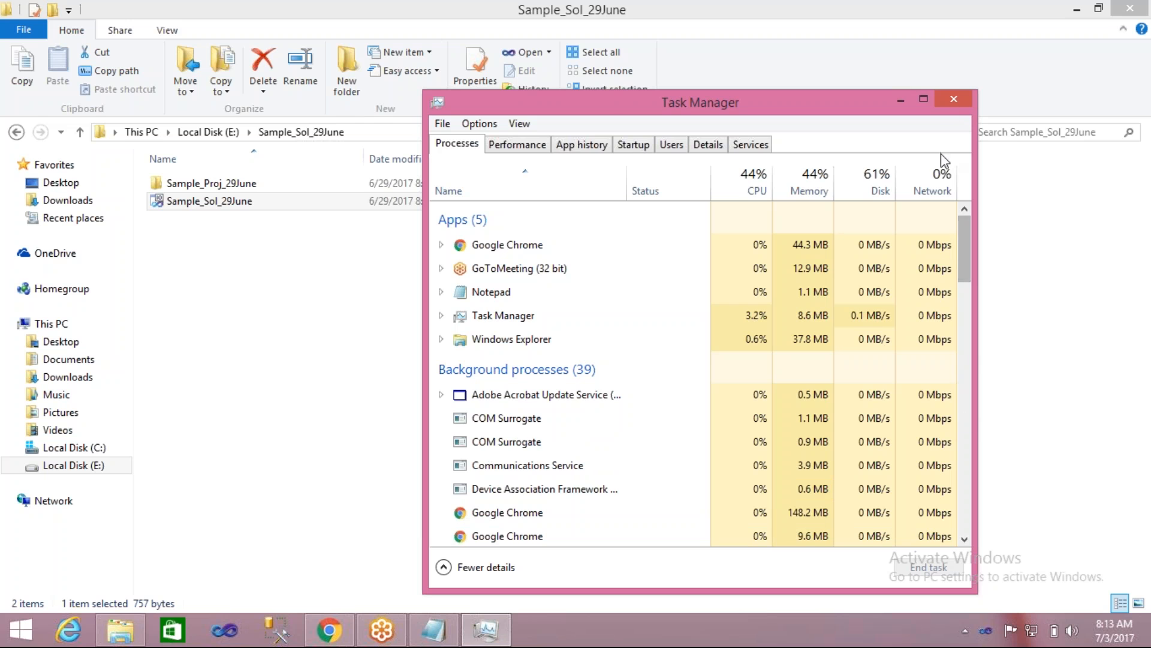
pyautogui.click(955, 99)
pyautogui.press('BackSpace')
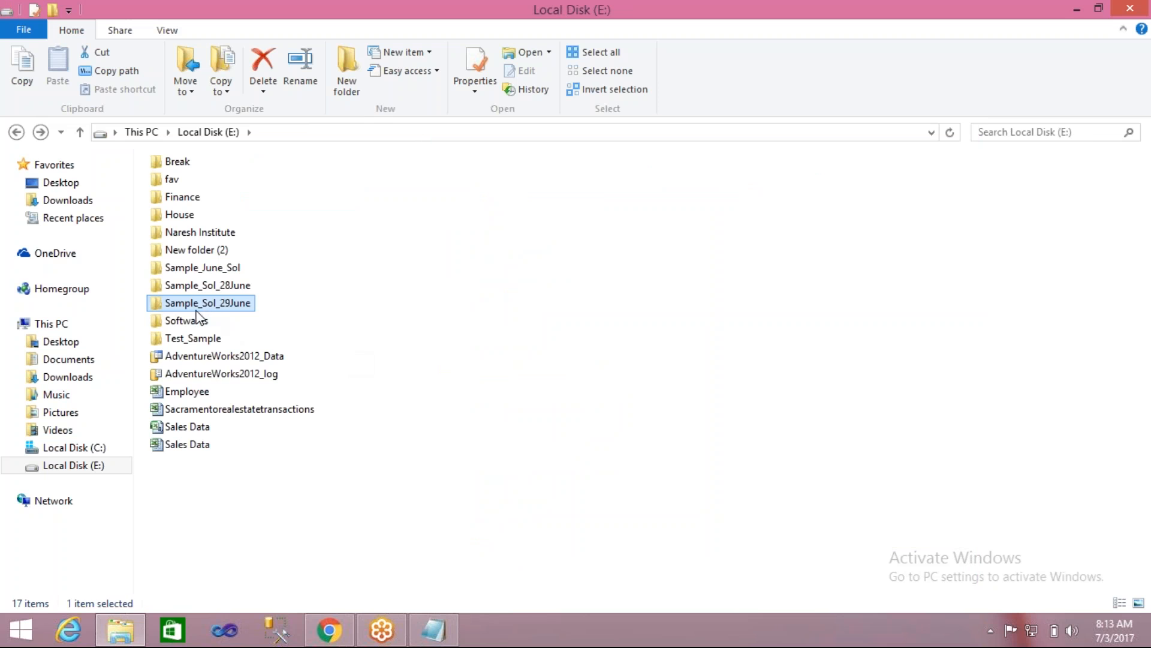
# - Look into the Sample_Sol_29June folder and close File Explorer, and start Visual Studio
pyautogui.doubleClick(172, 303)
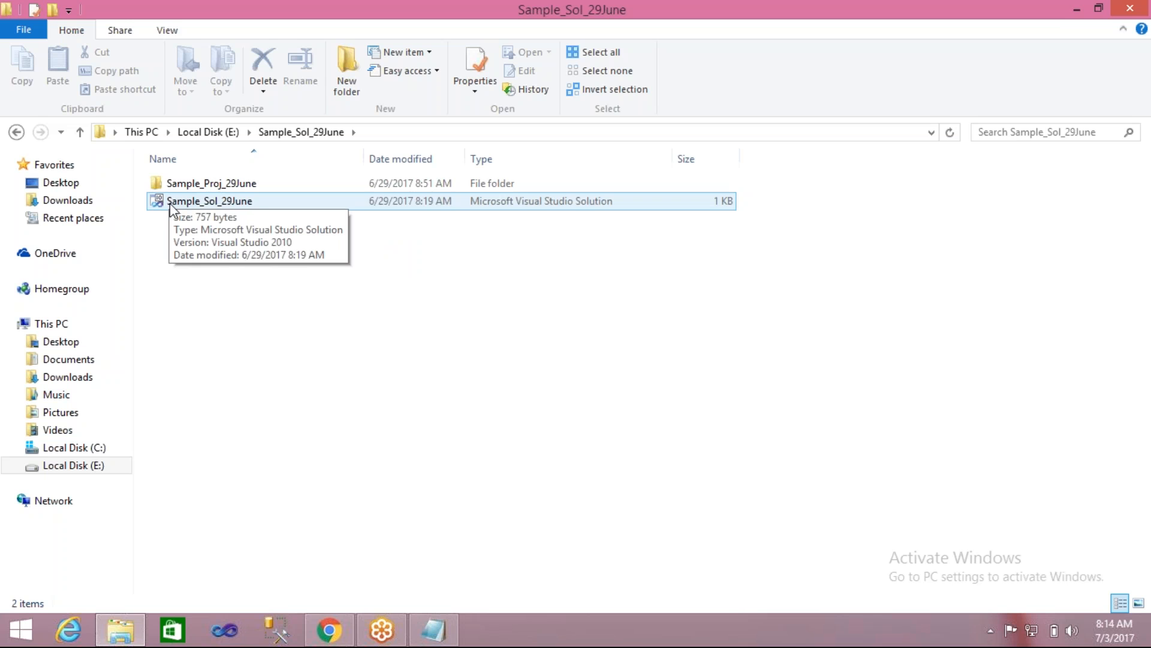
pyautogui.click(1145, 12)
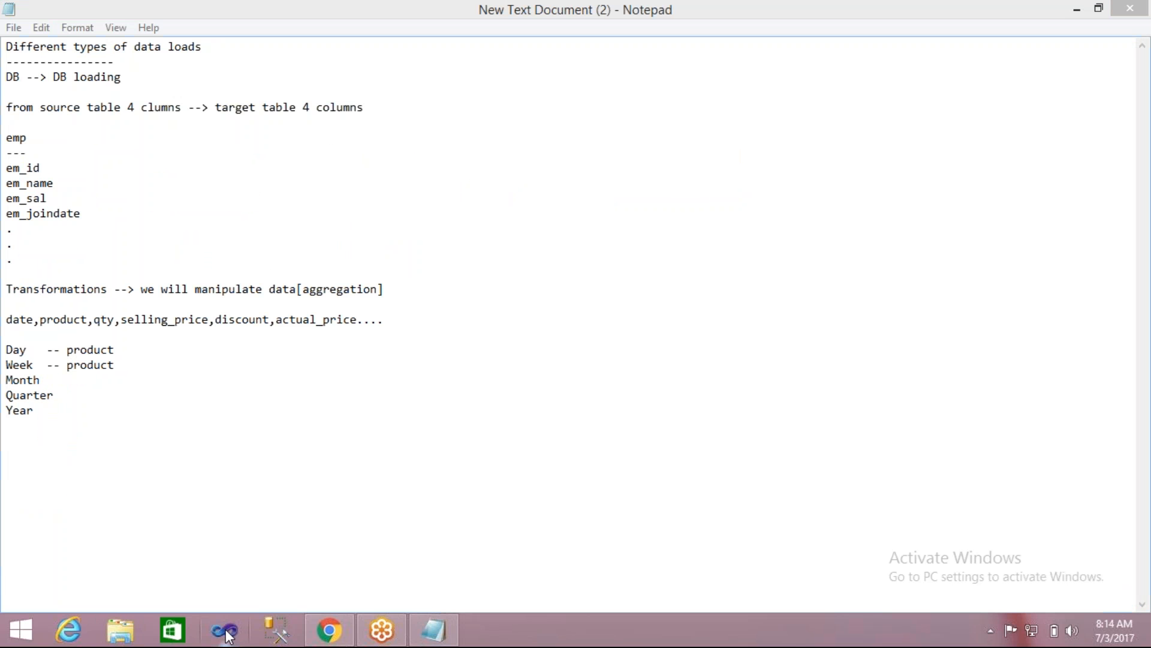
pyautogui.click(226, 631)
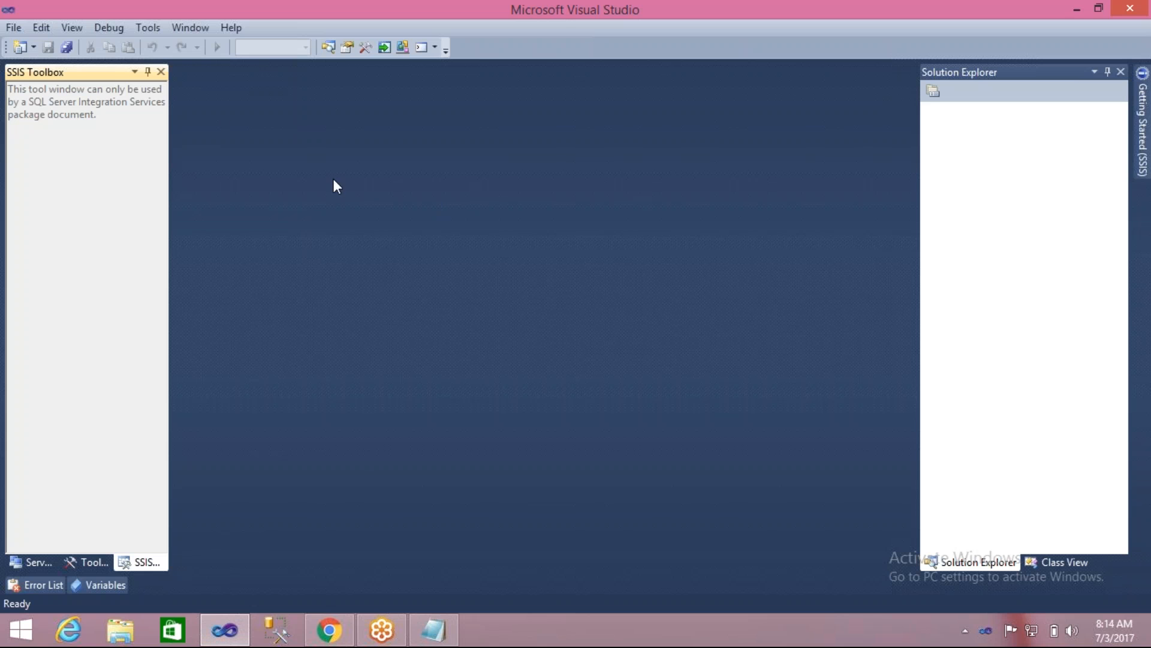
pyautogui.click(13, 27)
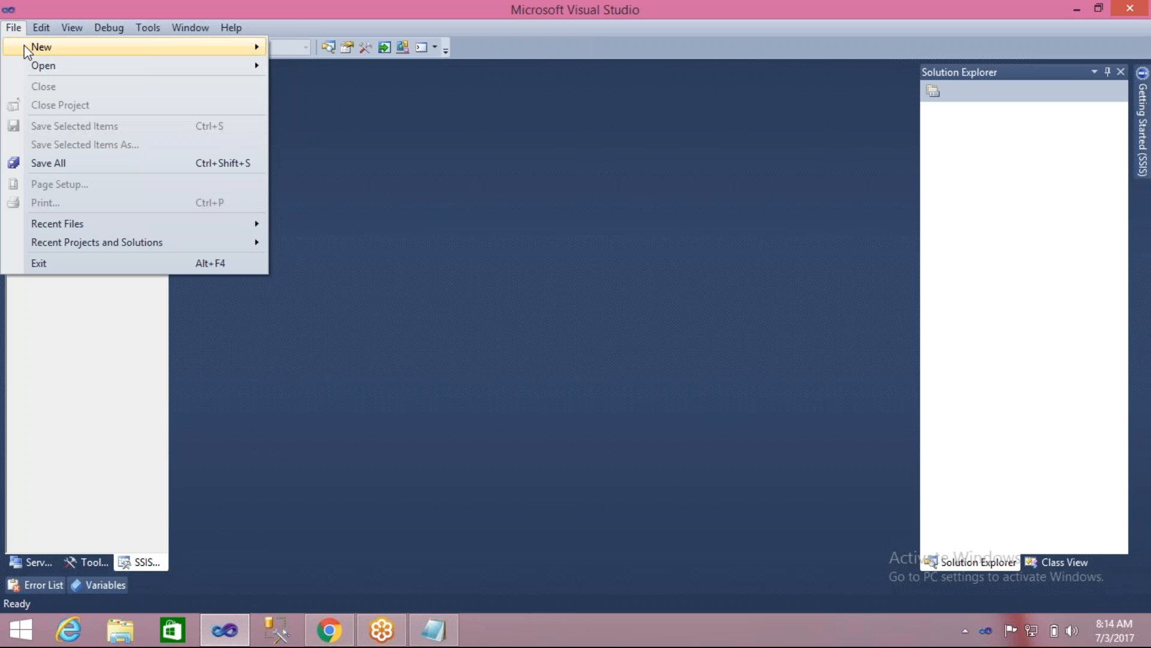
pyautogui.moveTo(28, 48)
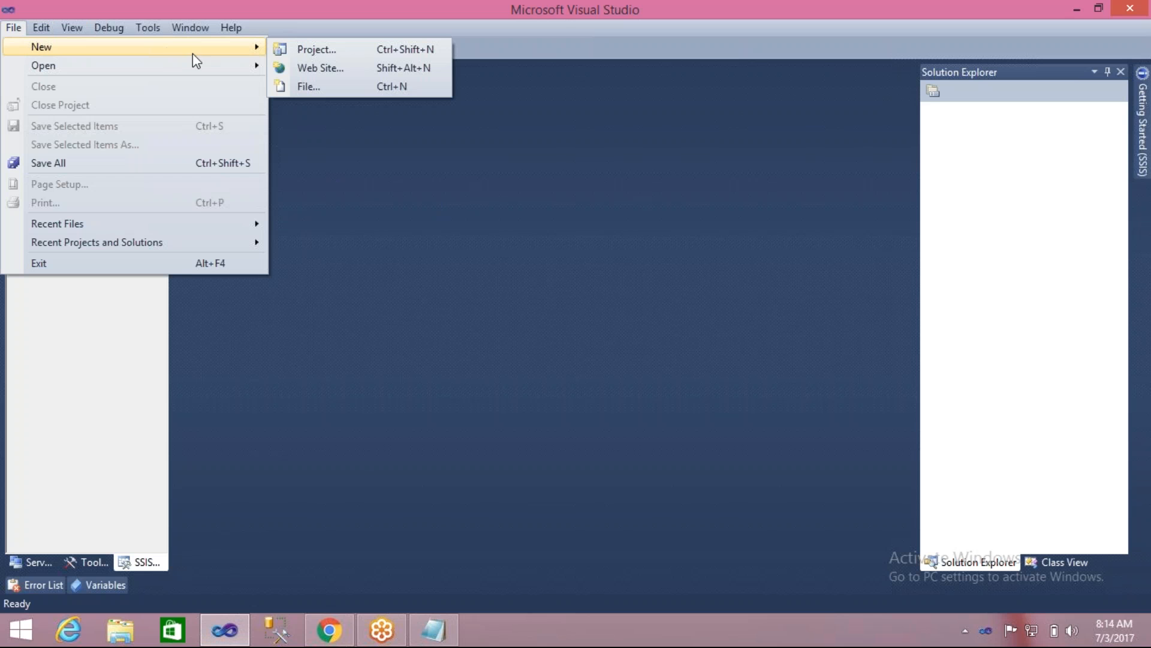
pyautogui.click(315, 51)
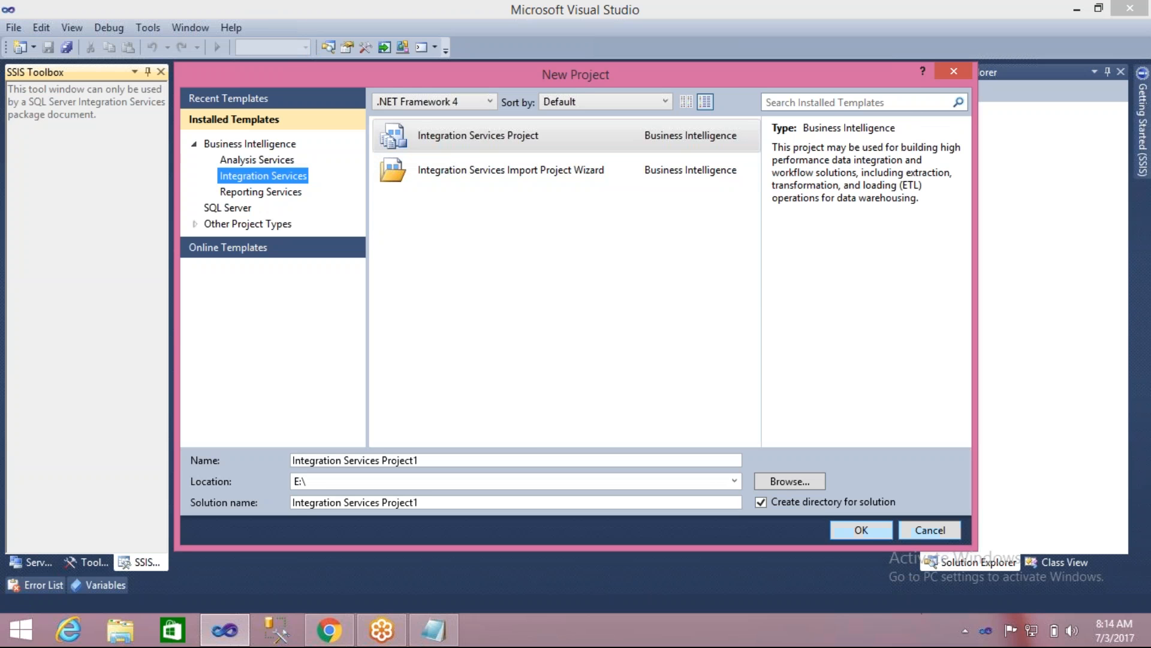
pyautogui.click(925, 536)
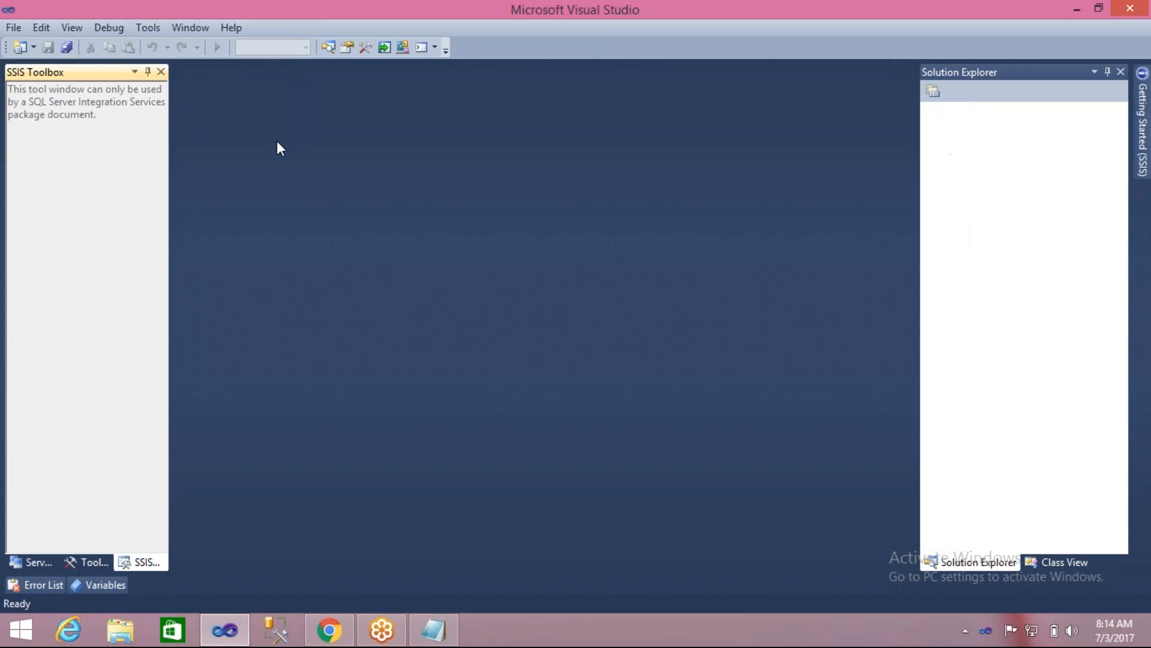
# - Open the Sample_Sol_29June solution from its folder on Local Disk (E:), and close the Package1.dtsx designer
pyautogui.click(11, 28)
pyautogui.moveTo(82, 67)
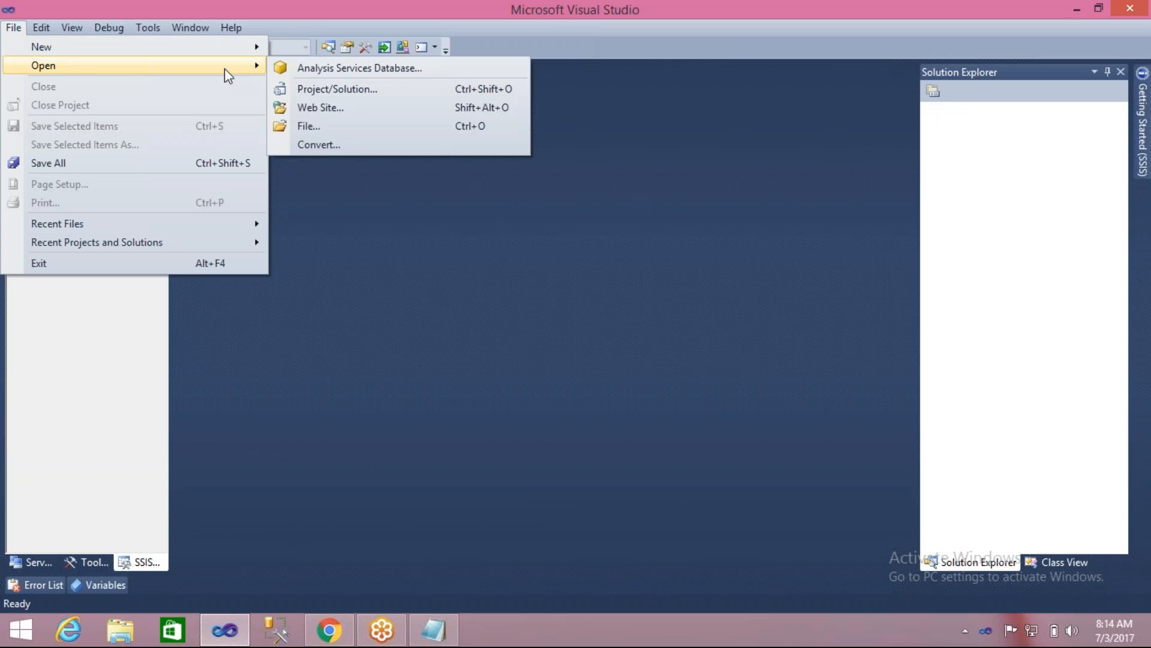
pyautogui.click(307, 91)
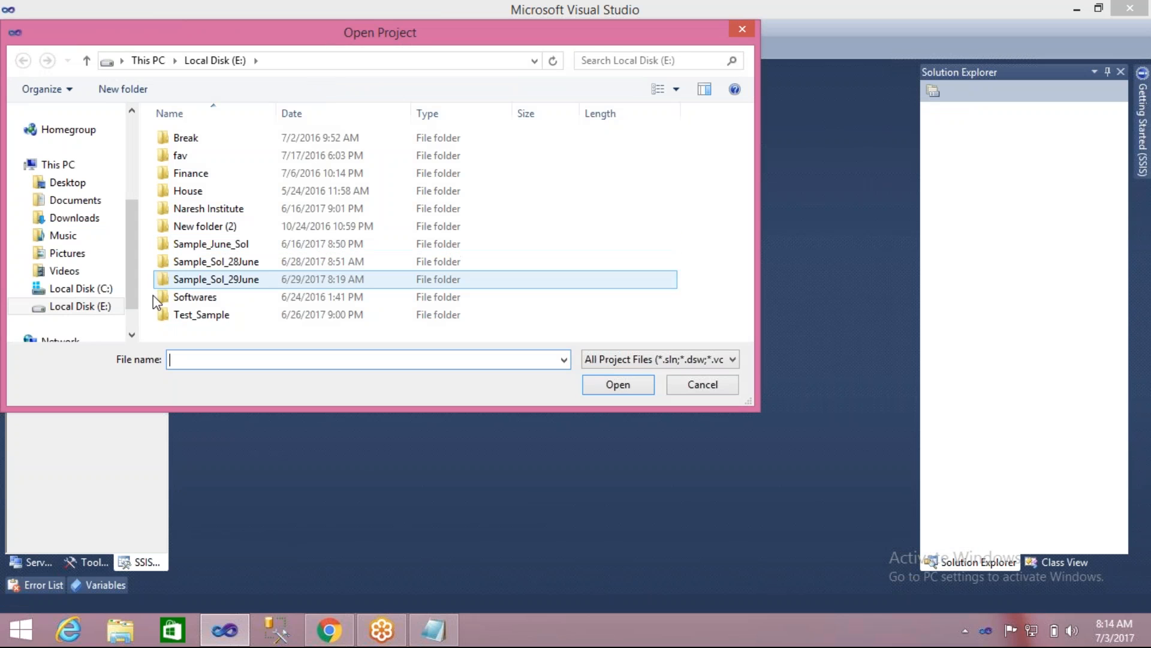
pyautogui.doubleClick(229, 279)
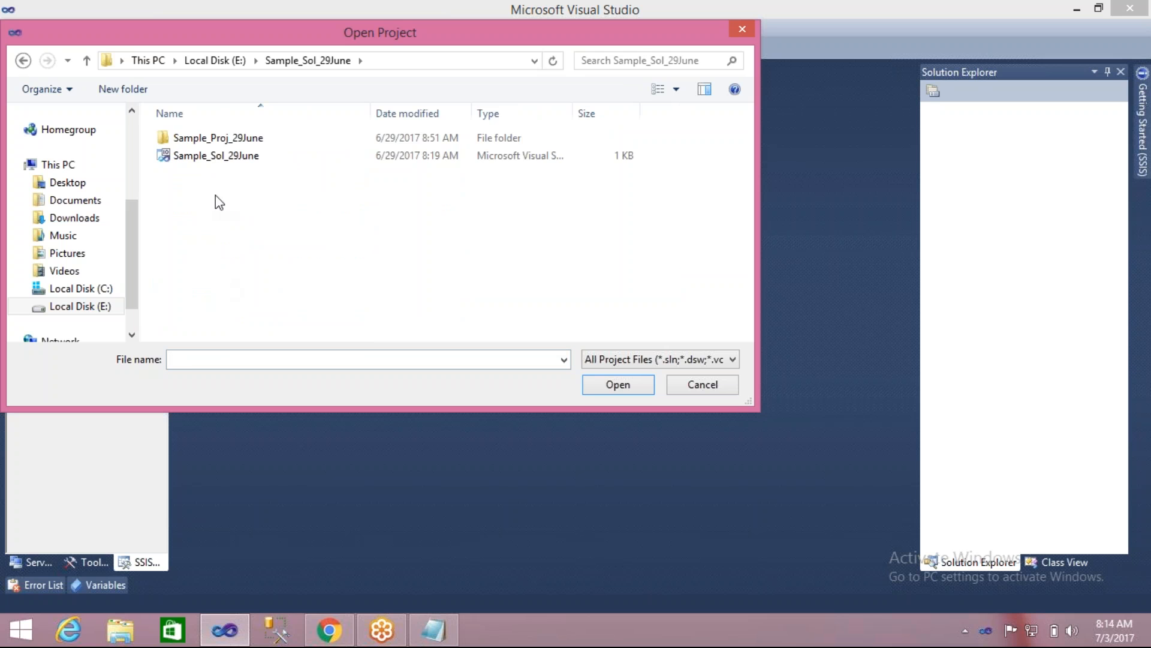
pyautogui.click(232, 160)
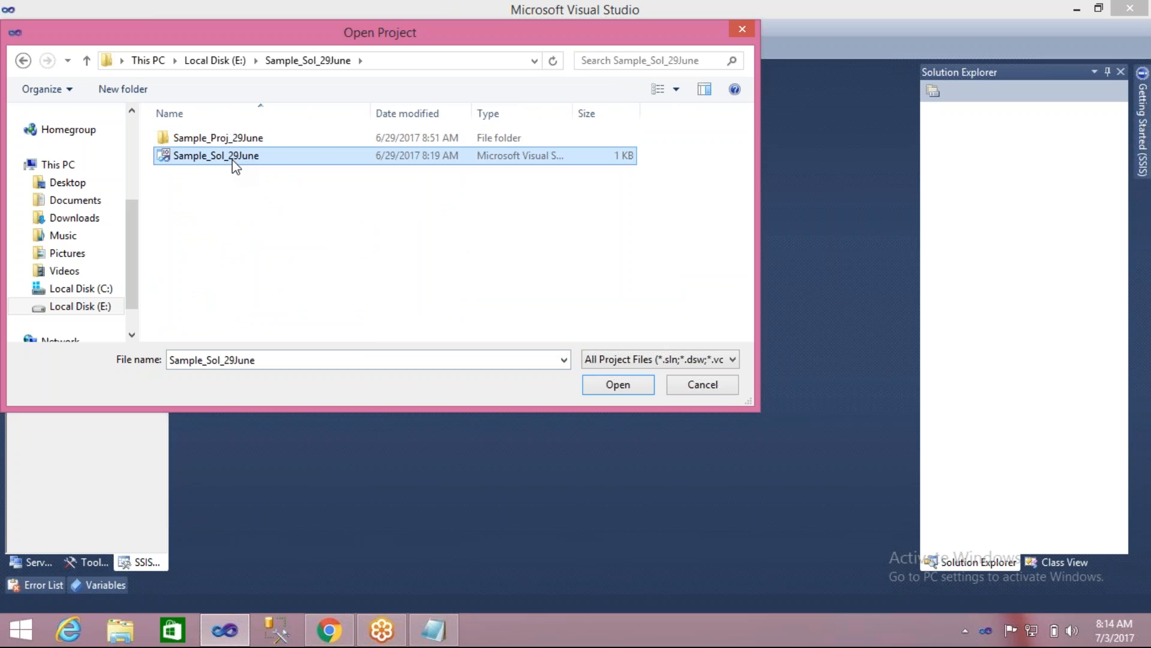
pyautogui.click(605, 382)
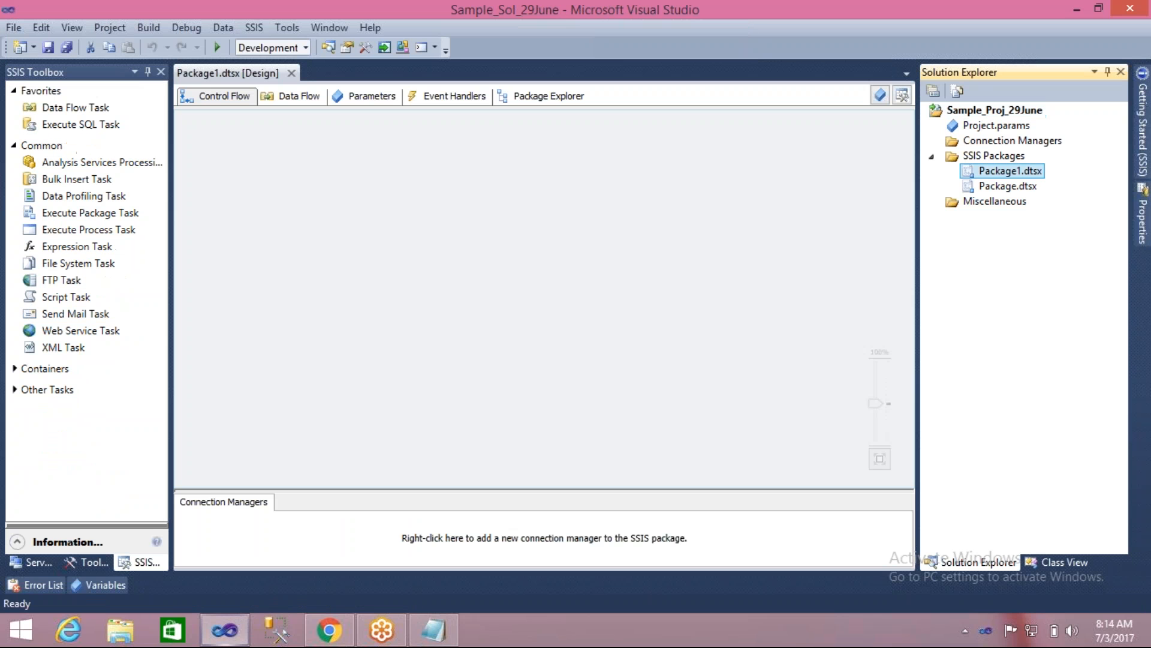
pyautogui.click(292, 74)
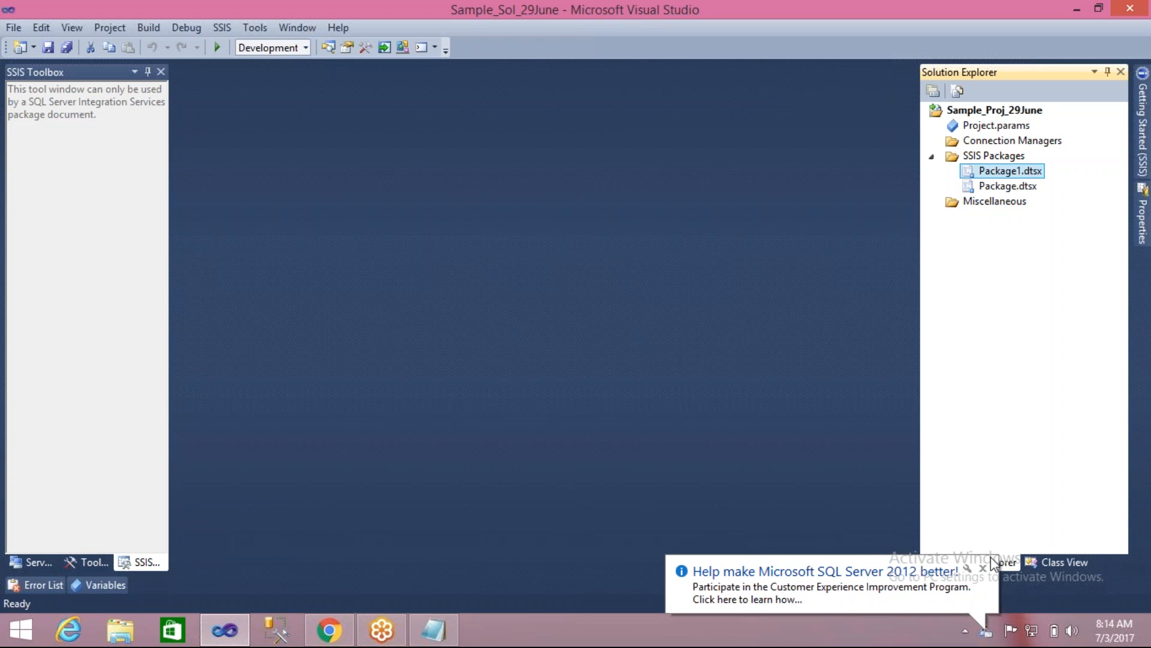
pyautogui.click(983, 569)
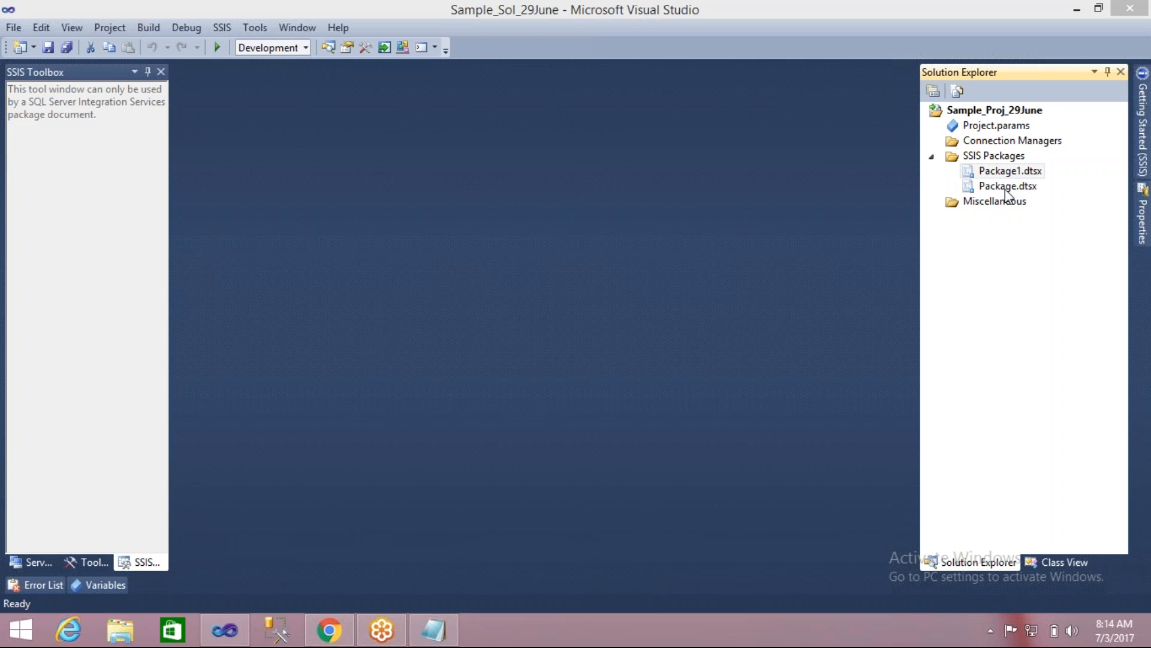
# - Open Package1.dtsx and Package.dtsx from the project's SSIS Packages
pyautogui.click(985, 187)
pyautogui.click(972, 176)
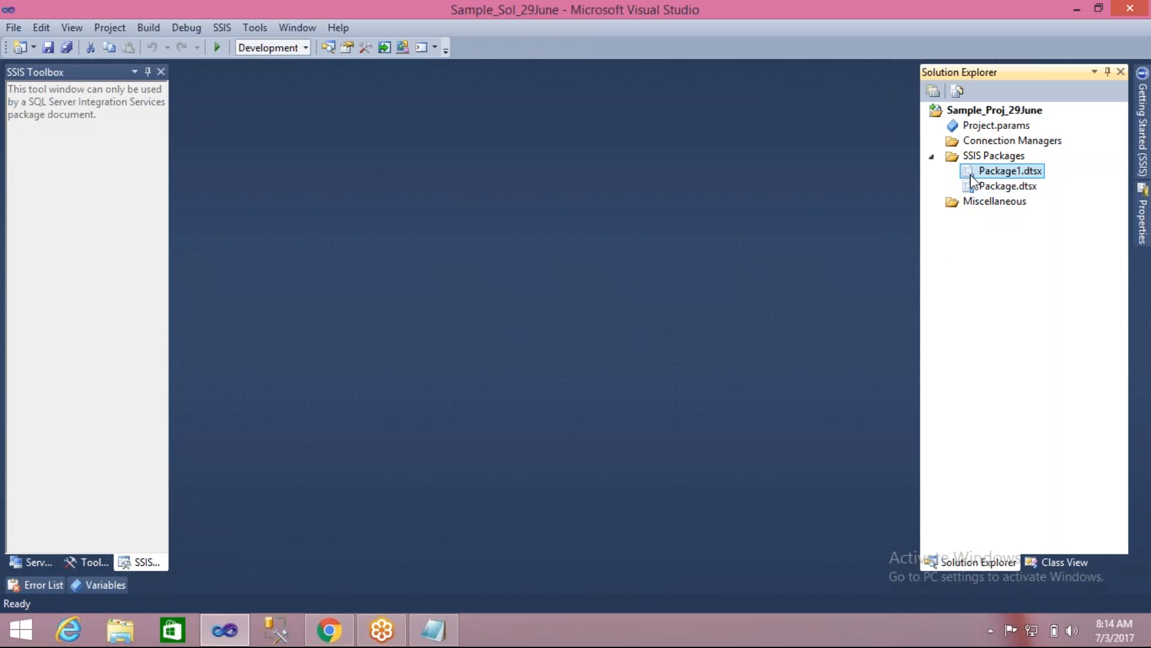
pyautogui.click(969, 186)
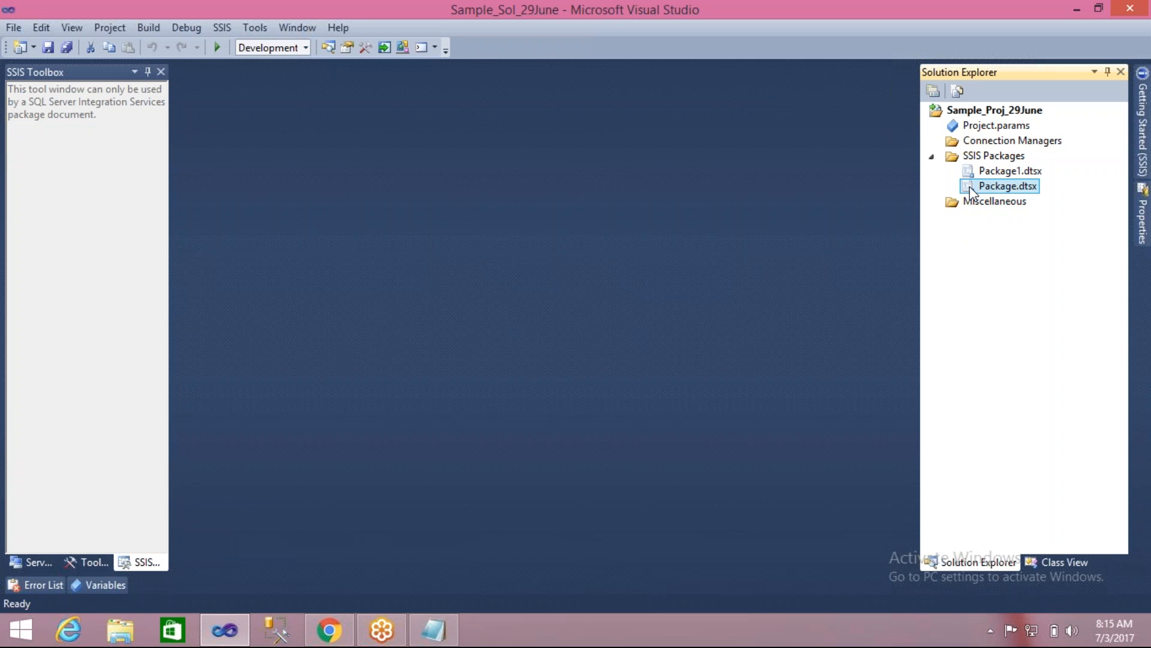
pyautogui.click(972, 173)
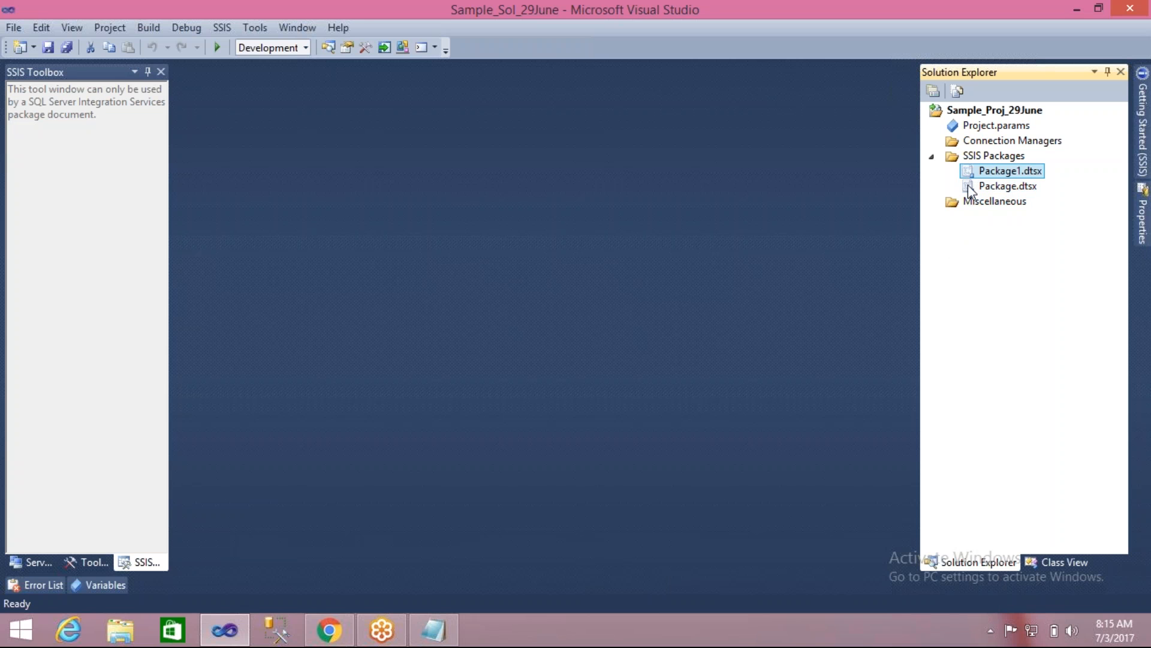
pyautogui.click(972, 188)
pyautogui.click(968, 176)
pyautogui.doubleClick(969, 175)
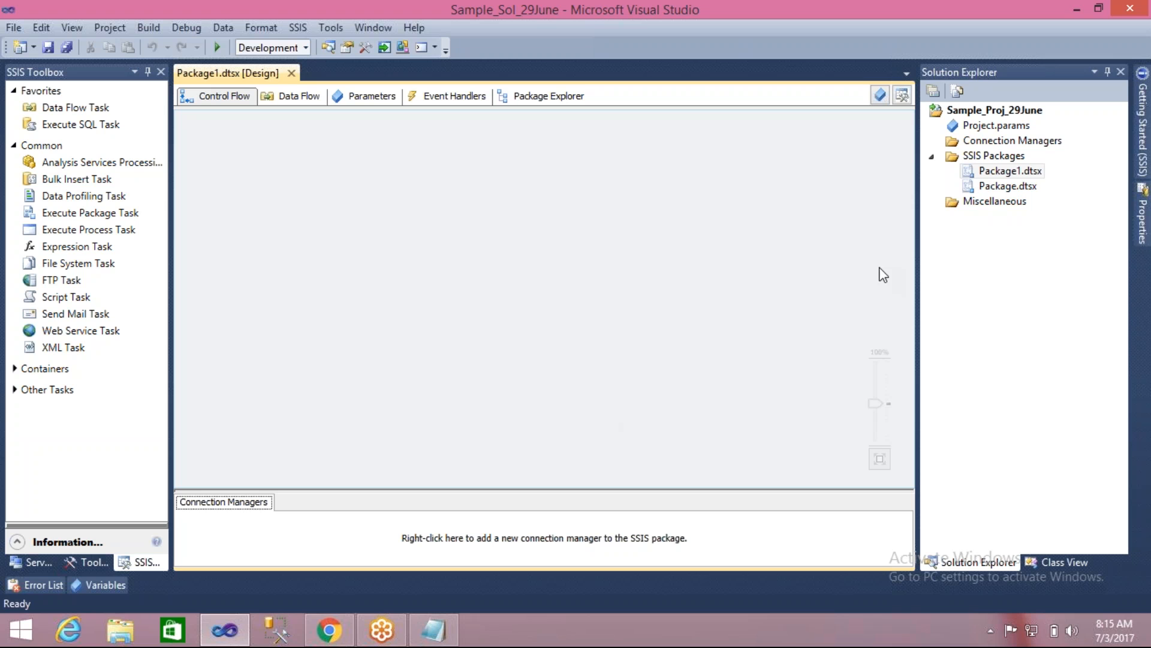
pyautogui.doubleClick(983, 188)
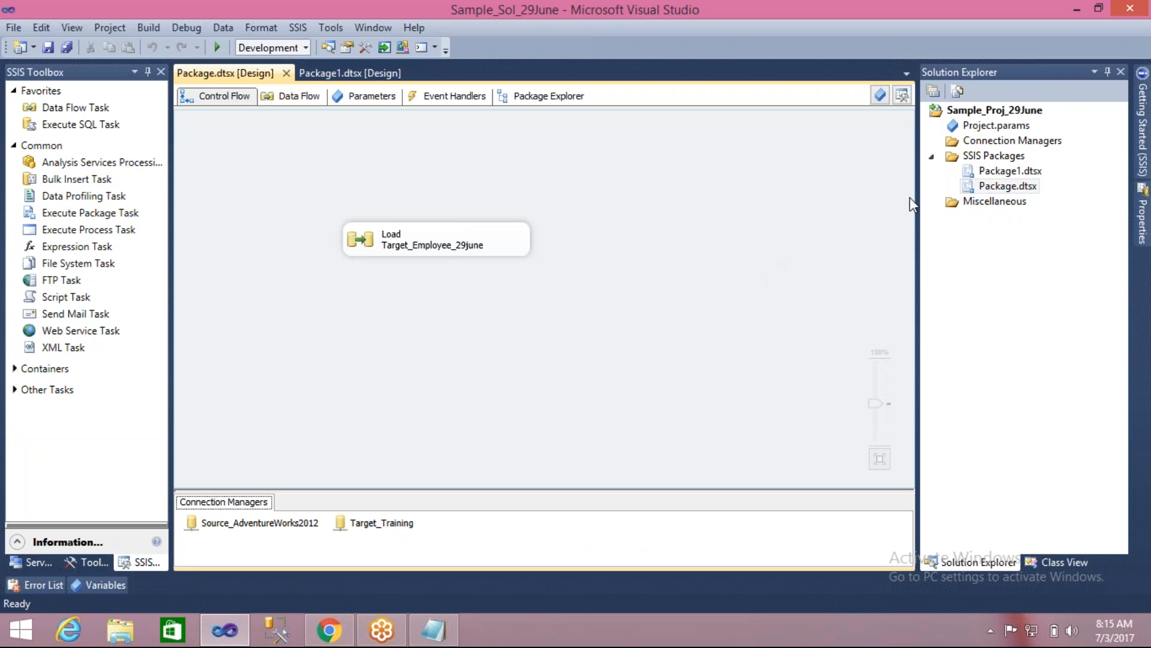
# - Rename Package.dtsx as Load_Empployee_29June.dtsx in the project's SSIS Packages
pyautogui.click(1003, 188)
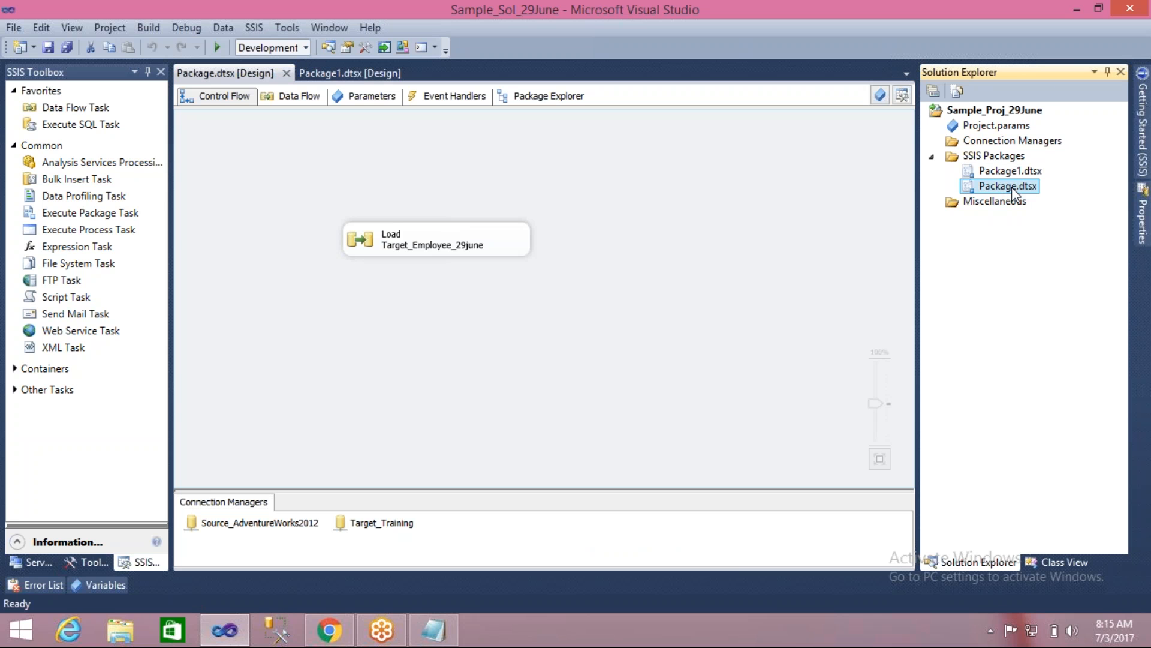
pyautogui.click(1013, 188)
pyautogui.click(1016, 187)
pyautogui.doubleClick(1016, 187)
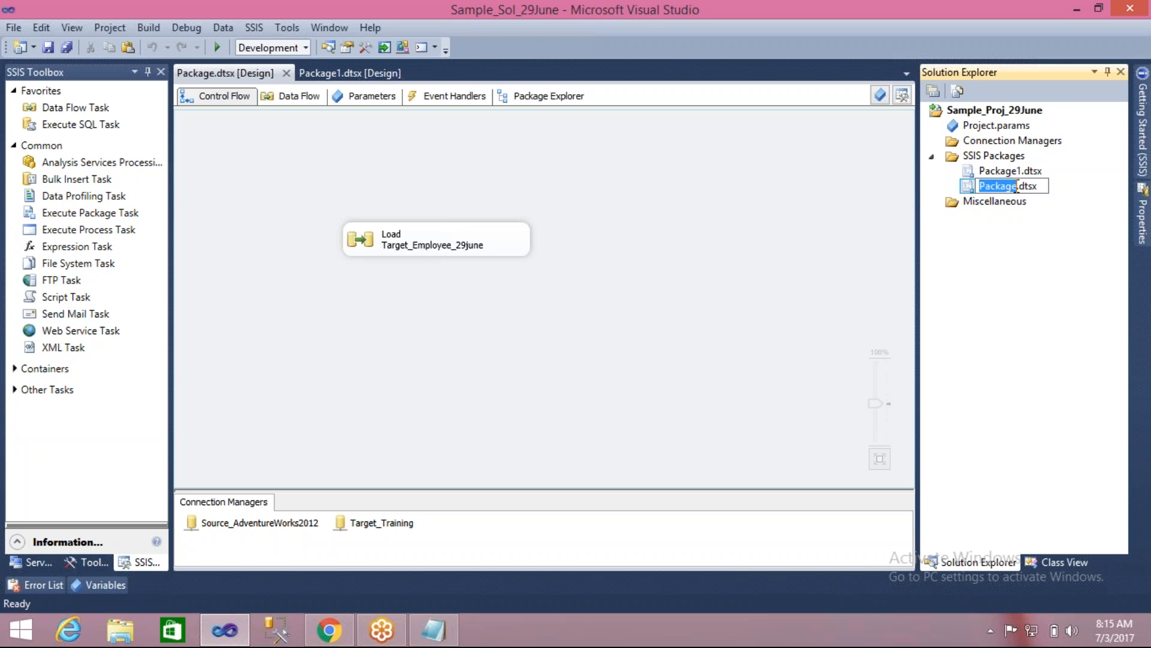
pyautogui.write('LOad')
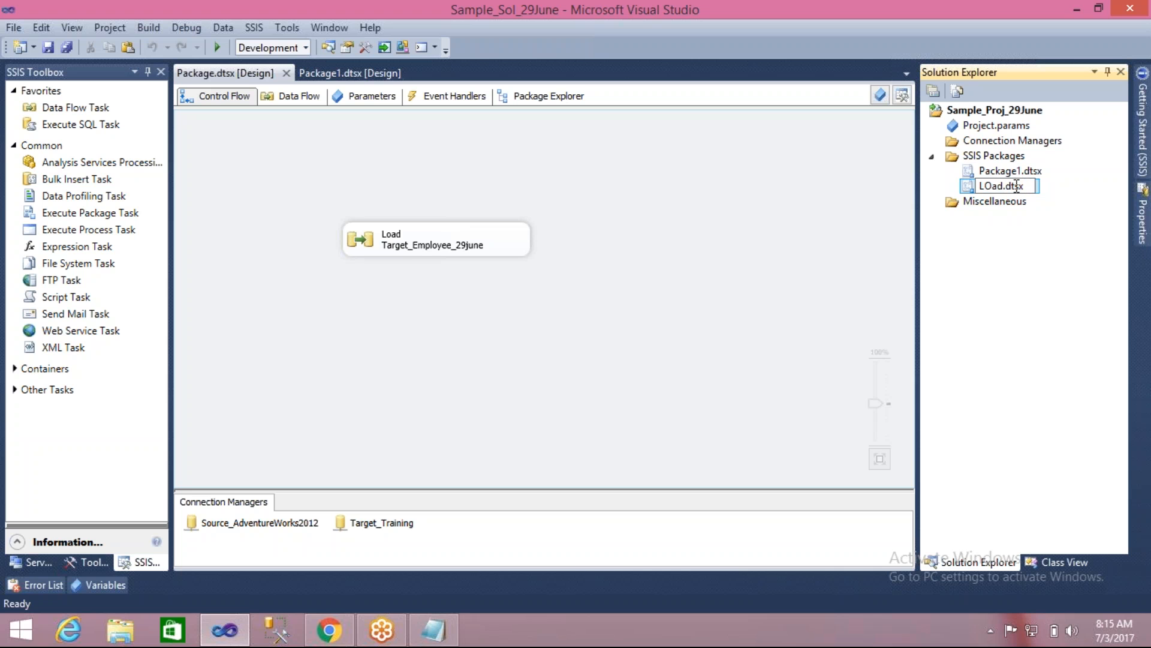
pyautogui.press('BackSpace')
pyautogui.press('BackSpace')
pyautogui.press('BackSpace')
pyautogui.write('oad')
pyautogui.write('_')
pyautogui.write('Empploye')
pyautogui.write('e_29')
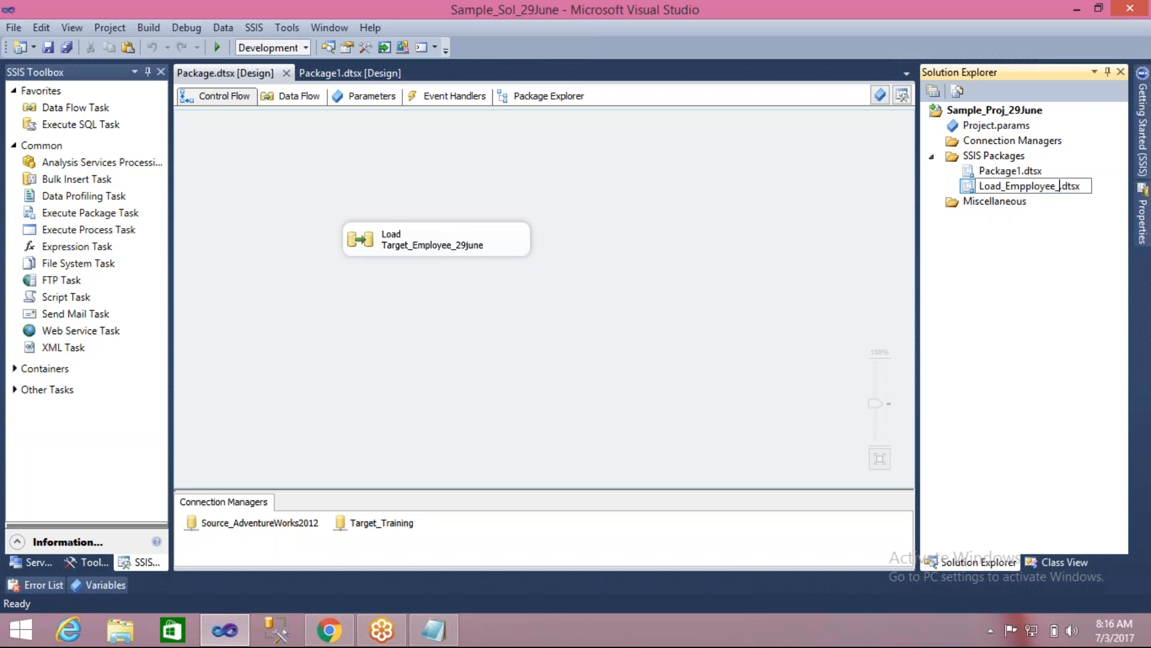
pyautogui.write('June')
pyautogui.press('Return')
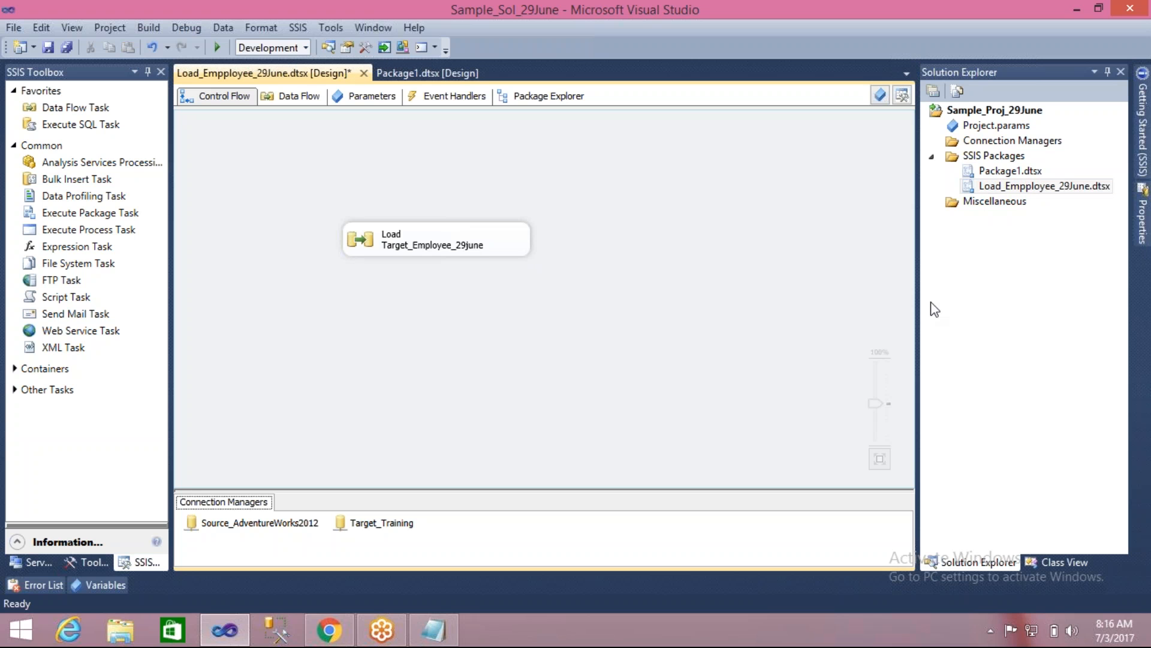
# - Close the designers of both open packages, Load_Empployee_29June.dtsx and Package1.dtsx
pyautogui.click(1027, 257)
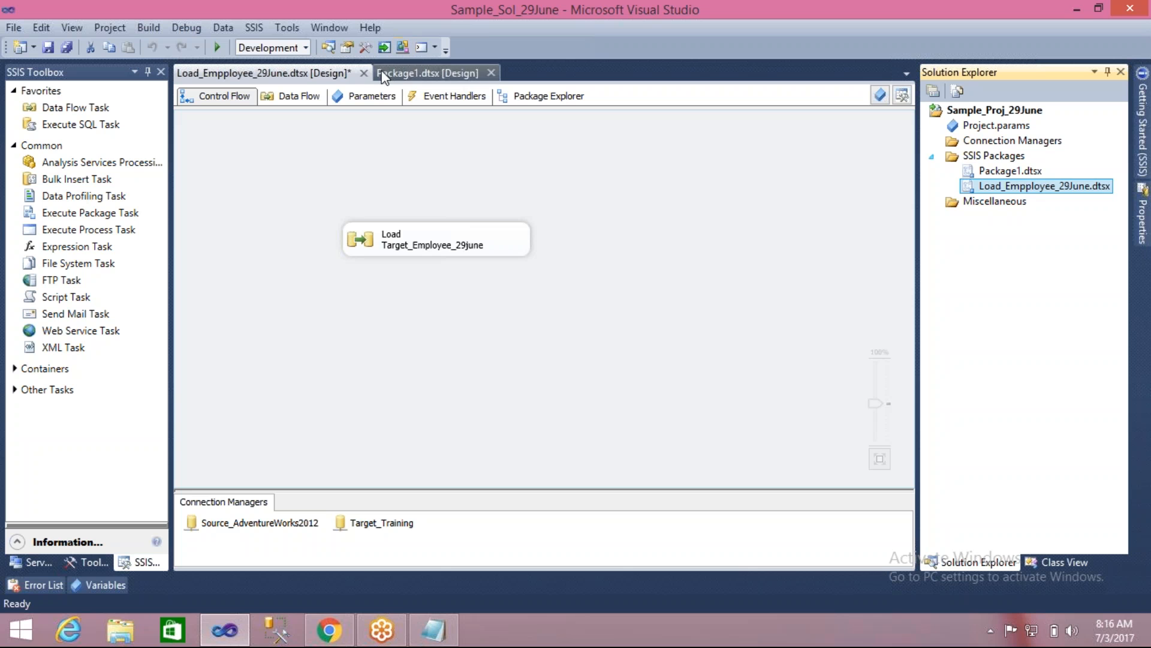
pyautogui.click(363, 74)
pyautogui.click(548, 415)
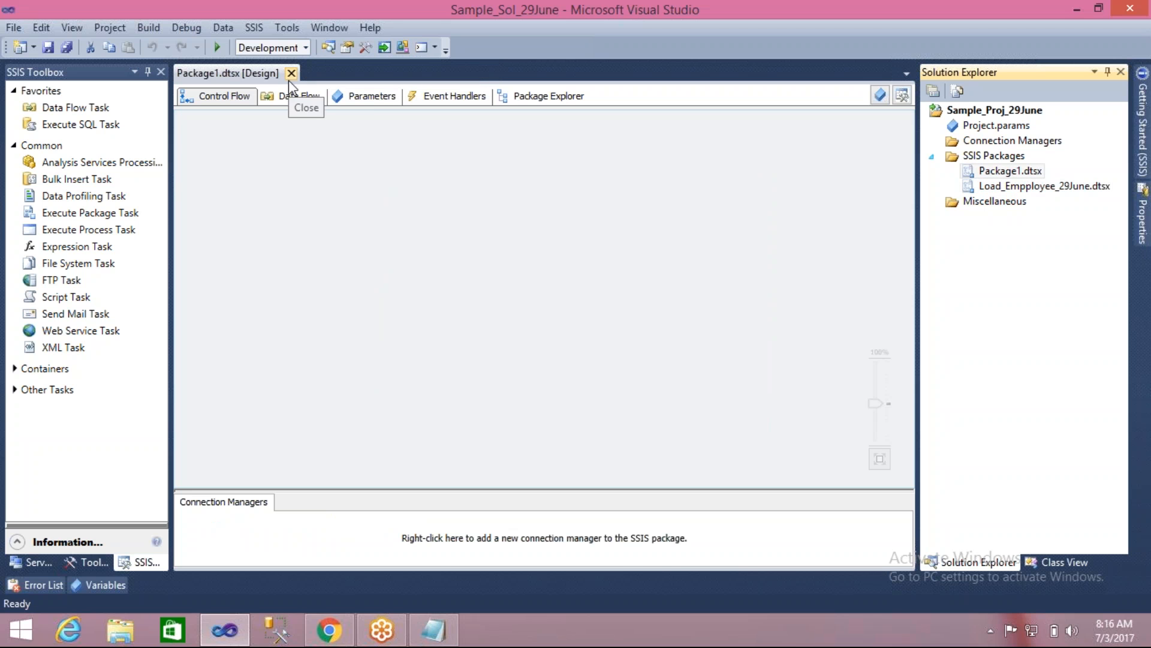
pyautogui.click(291, 73)
pyautogui.click(945, 303)
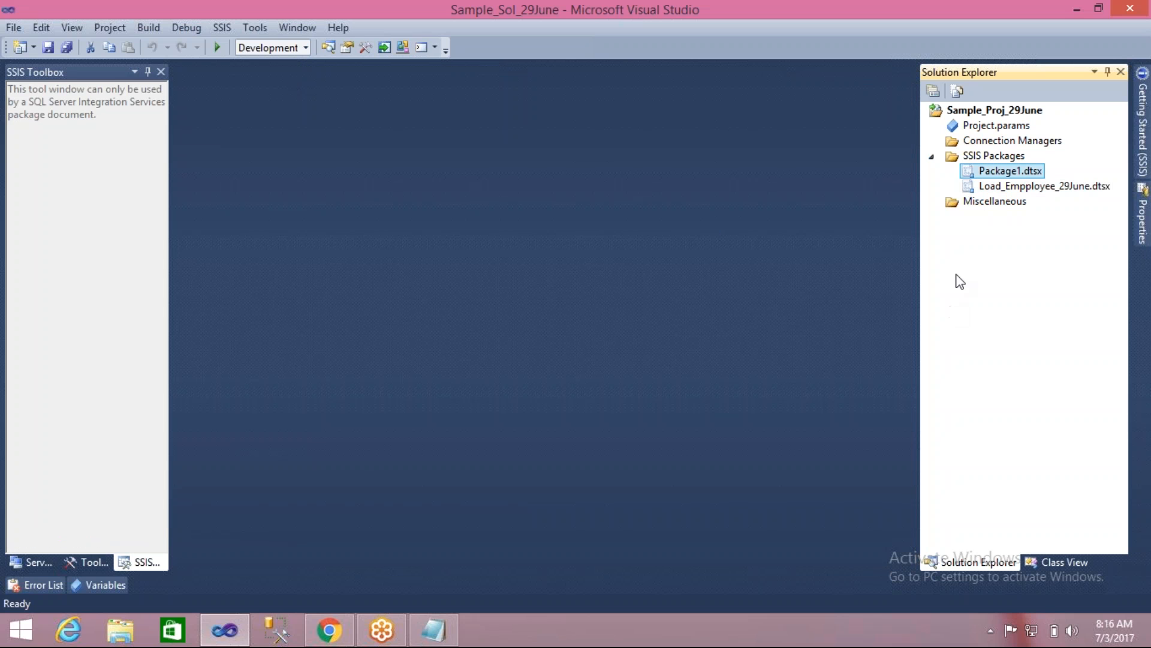
# - Delete Package1.dtsx permanently from the project's SSIS Packages
pyautogui.click(971, 188)
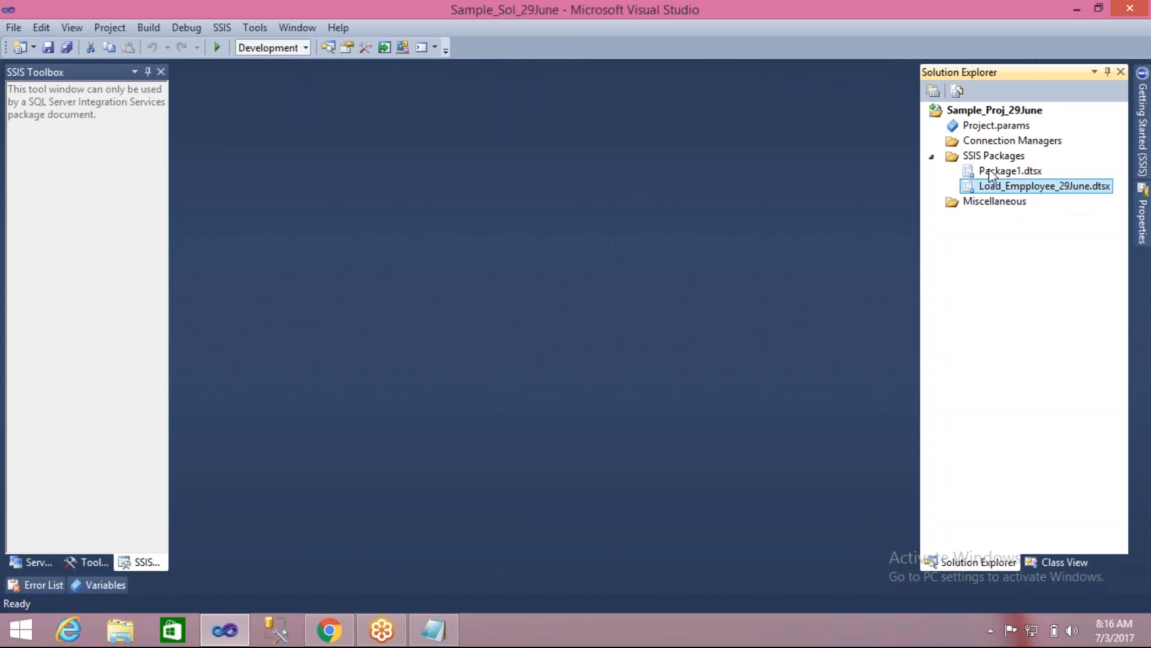
pyautogui.click(970, 172)
pyautogui.press('Delete')
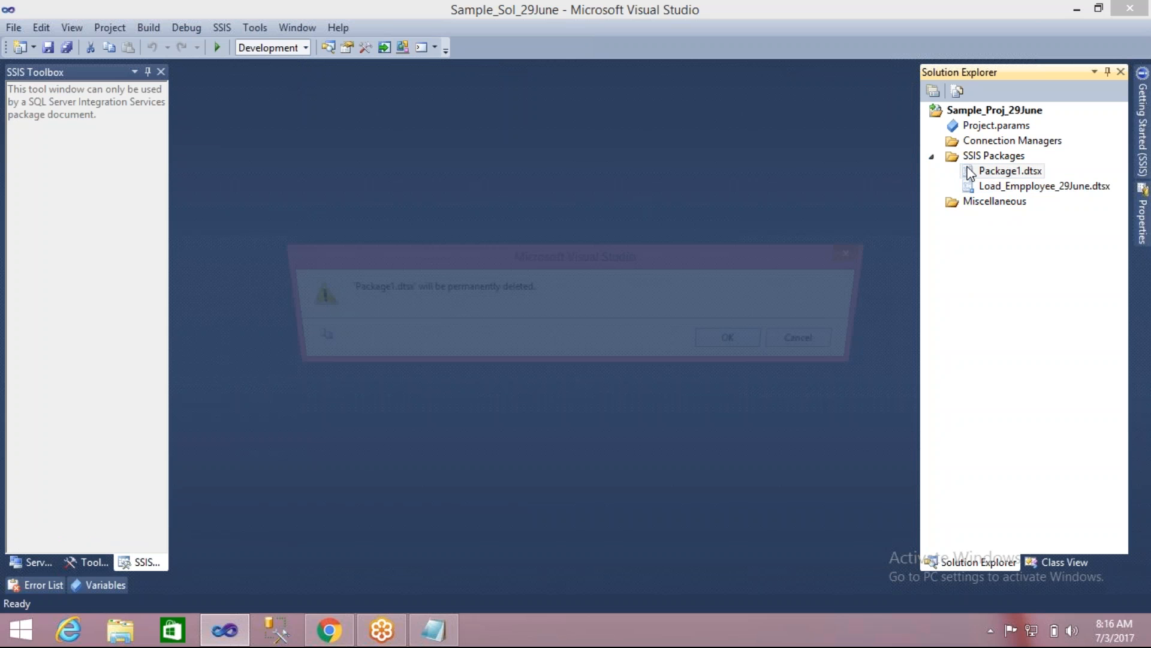
pyautogui.press('Return')
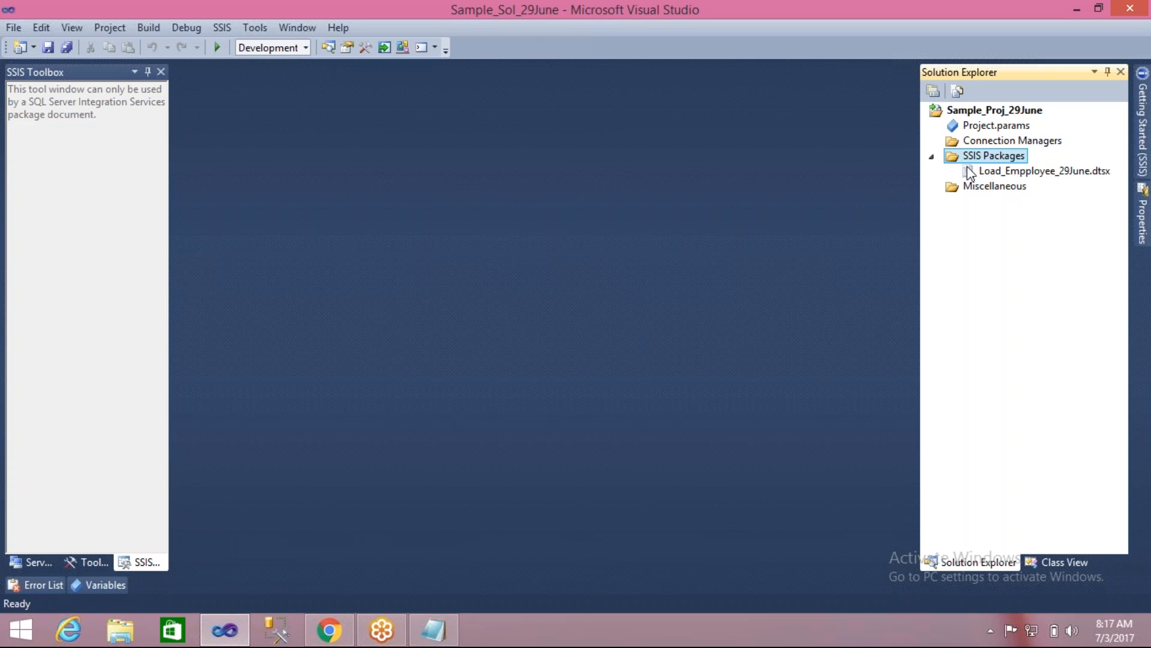
# - Correct the remaining package's name to Load_Employee_29June.dtsx, and move its Load Target_Employee_29june task closer to the upper-left of the control flow canvas
pyautogui.click(996, 173)
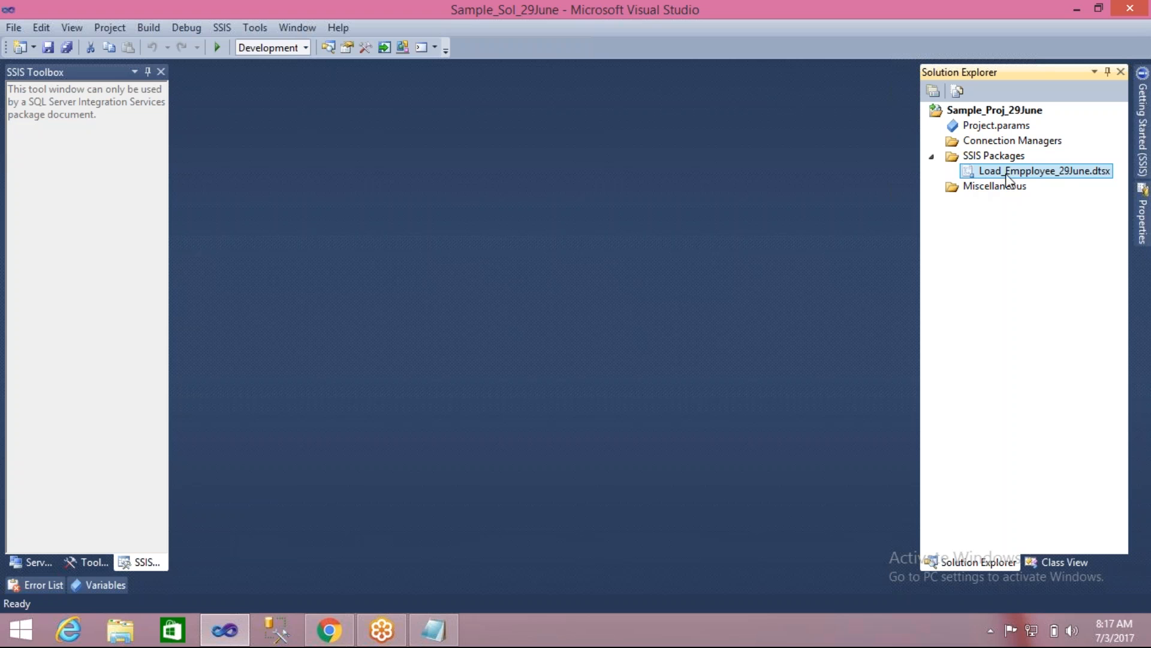
pyautogui.click(1019, 174)
pyautogui.click(1026, 172)
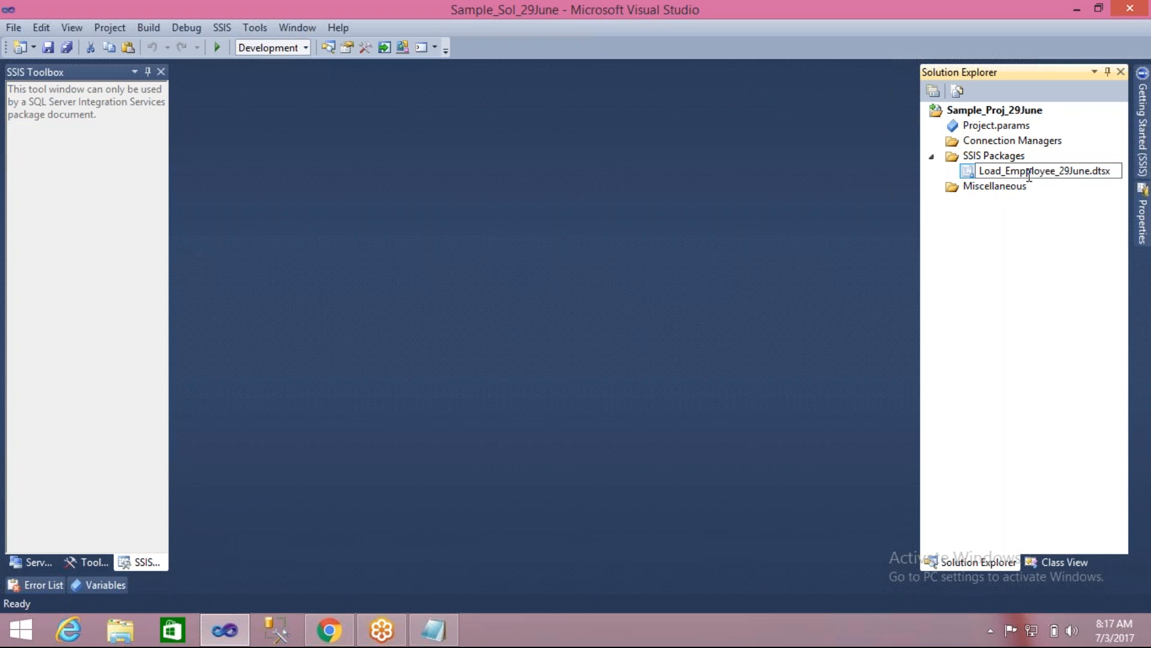
pyautogui.press('BackSpace')
pyautogui.press('Return')
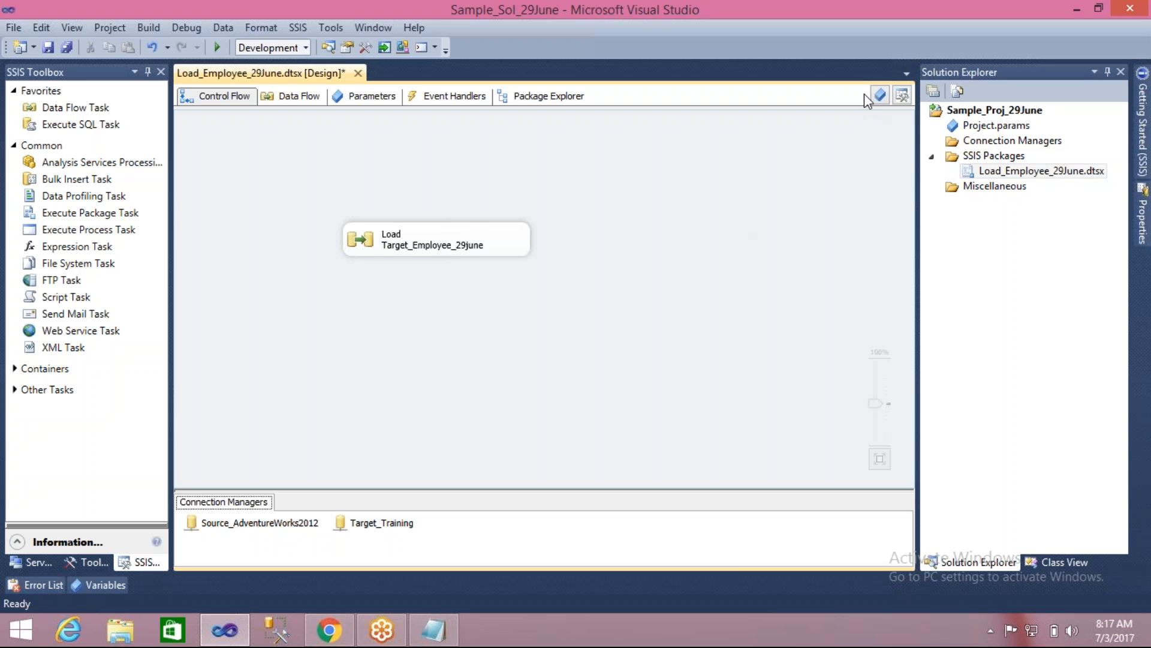
pyautogui.moveTo(352, 241); pyautogui.dragTo(291, 208)
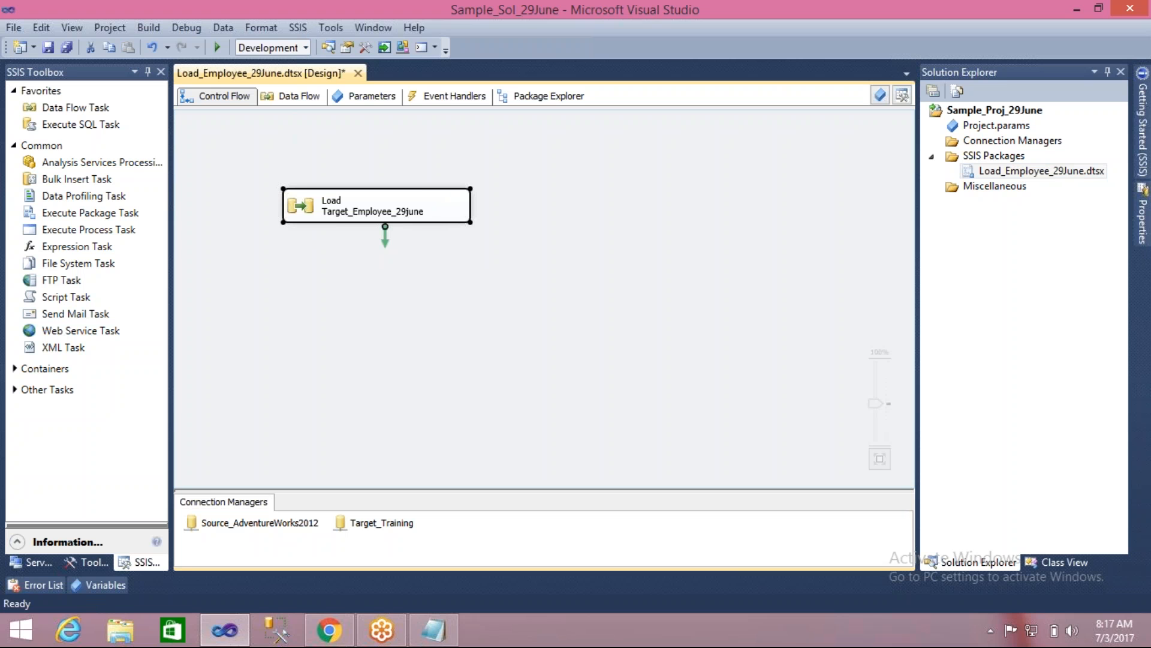
pyautogui.click(273, 248)
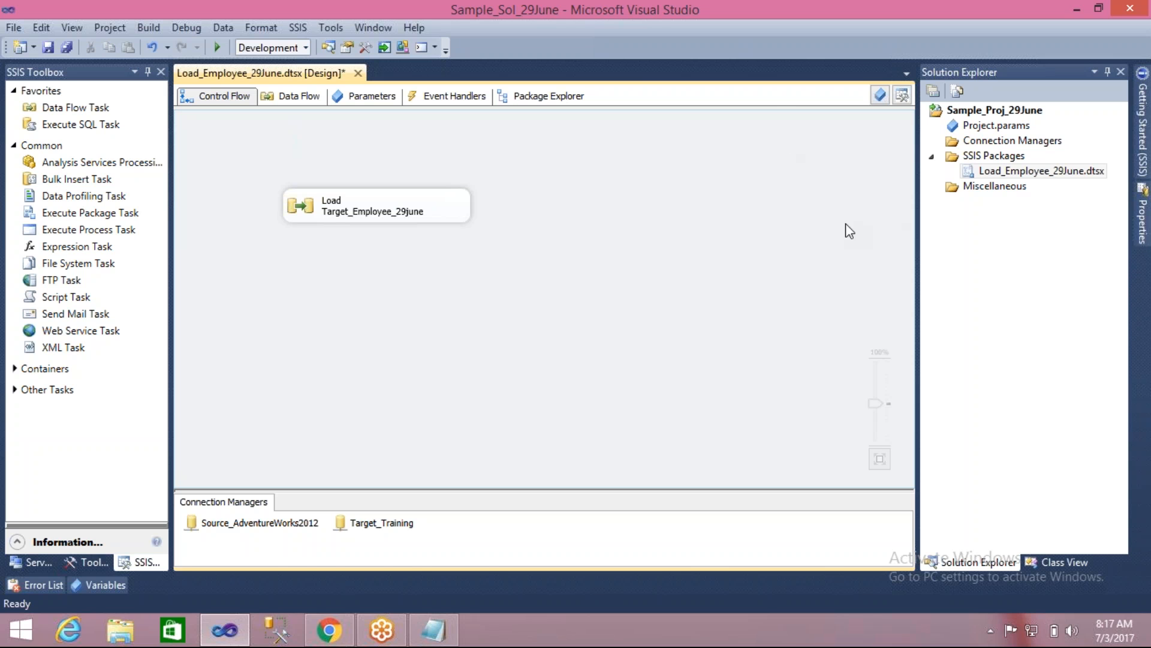
# - Nudge the Load Target_Employee_29june task up and left, review its data flow's source and target, and return to the control flow
pyautogui.moveTo(303, 207); pyautogui.dragTo(289, 204)
pyautogui.doubleClick(287, 207)
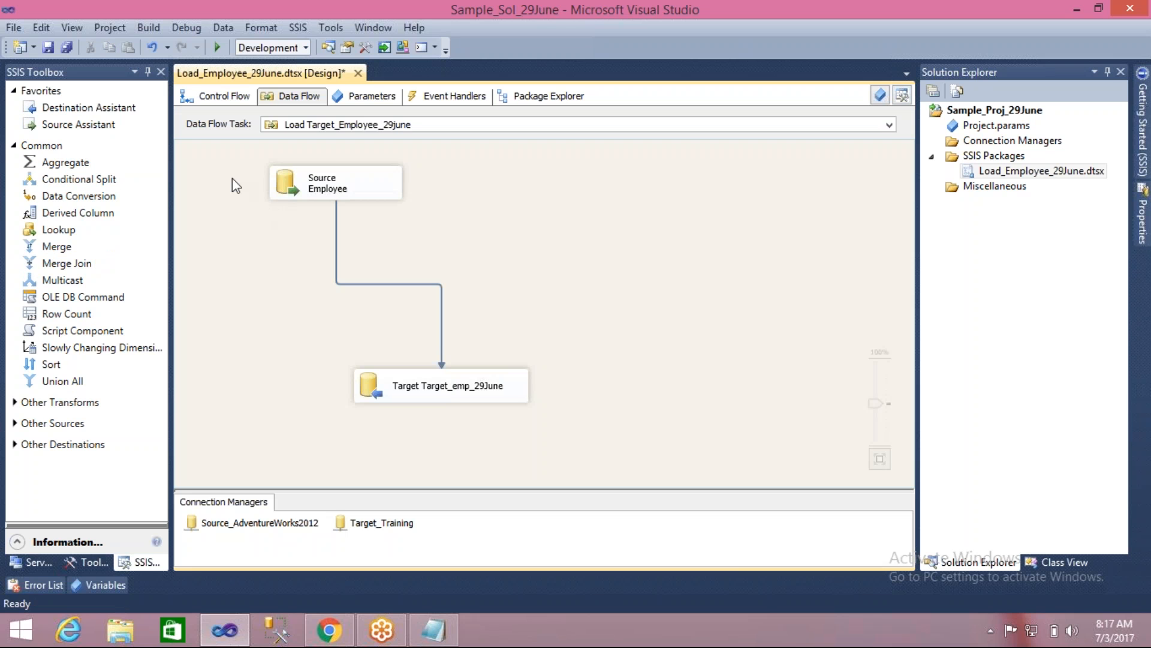
pyautogui.click(282, 179)
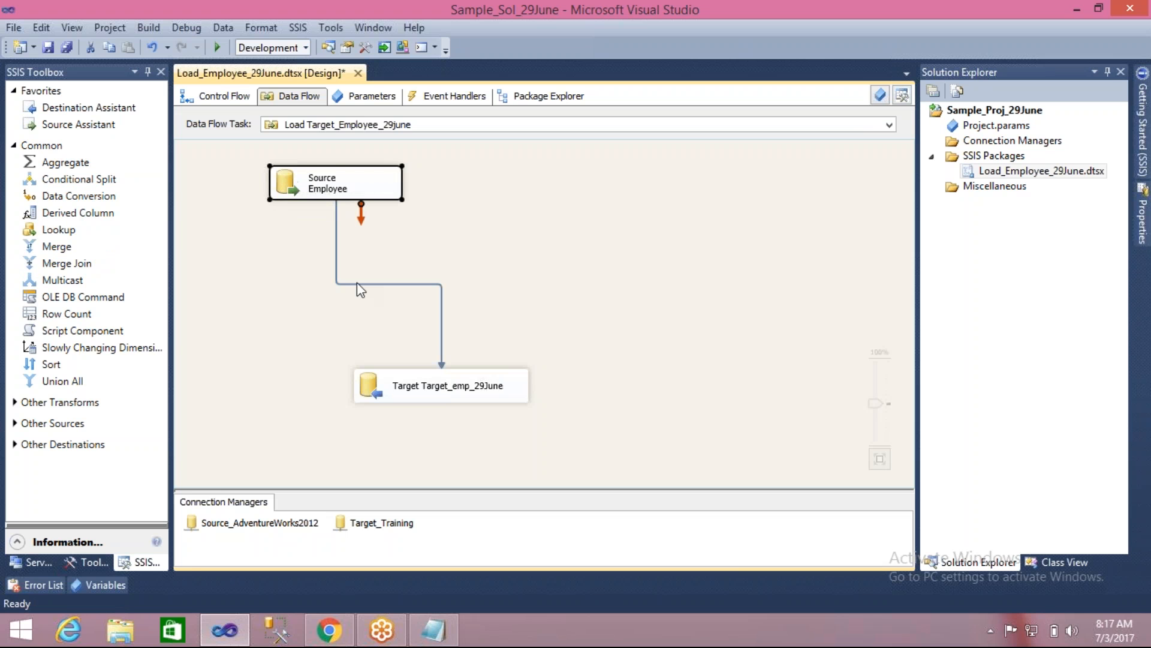
pyautogui.click(375, 378)
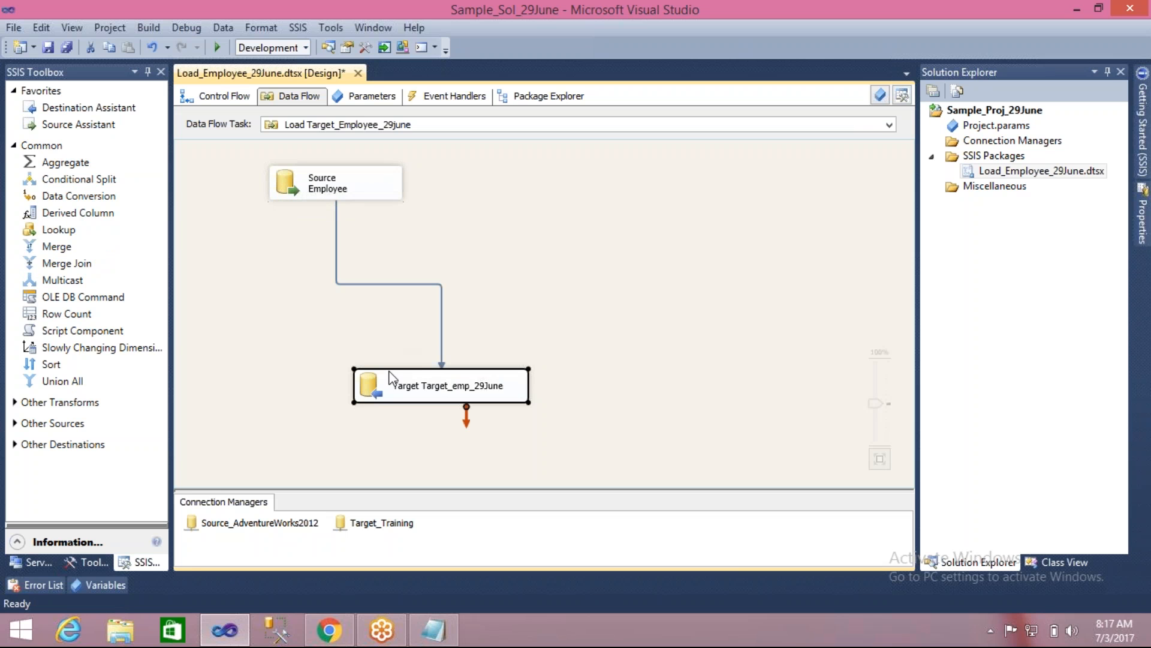
pyautogui.click(224, 105)
pyautogui.click(316, 342)
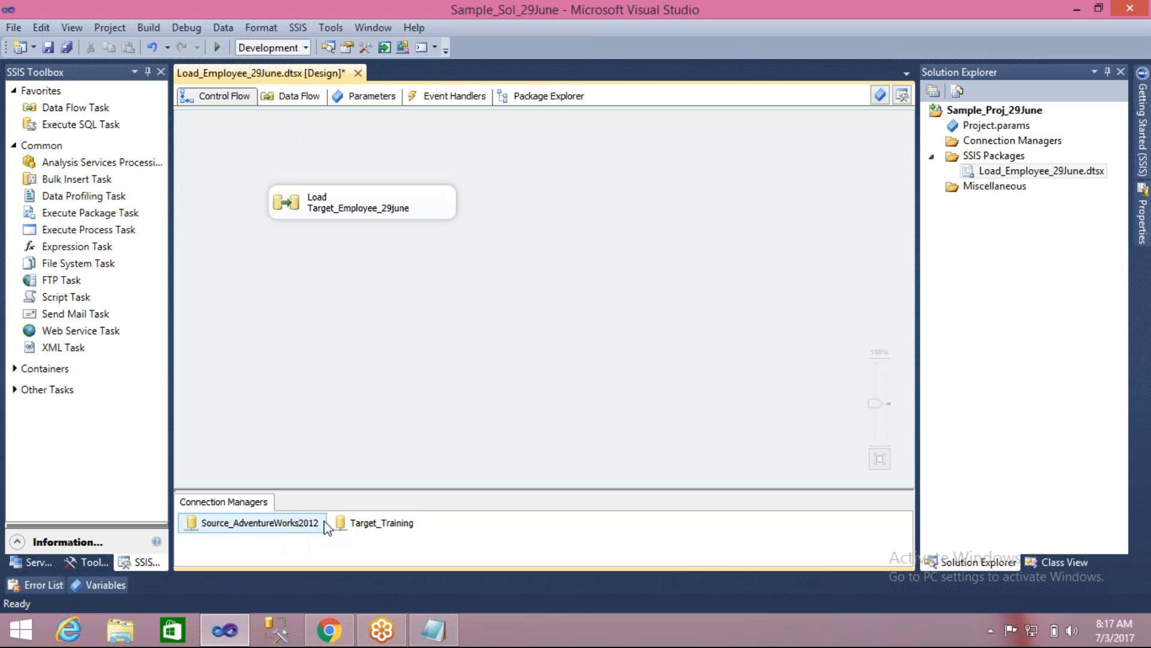
# - Test the Target_Training connection and close its settings without changes
pyautogui.doubleClick(371, 524)
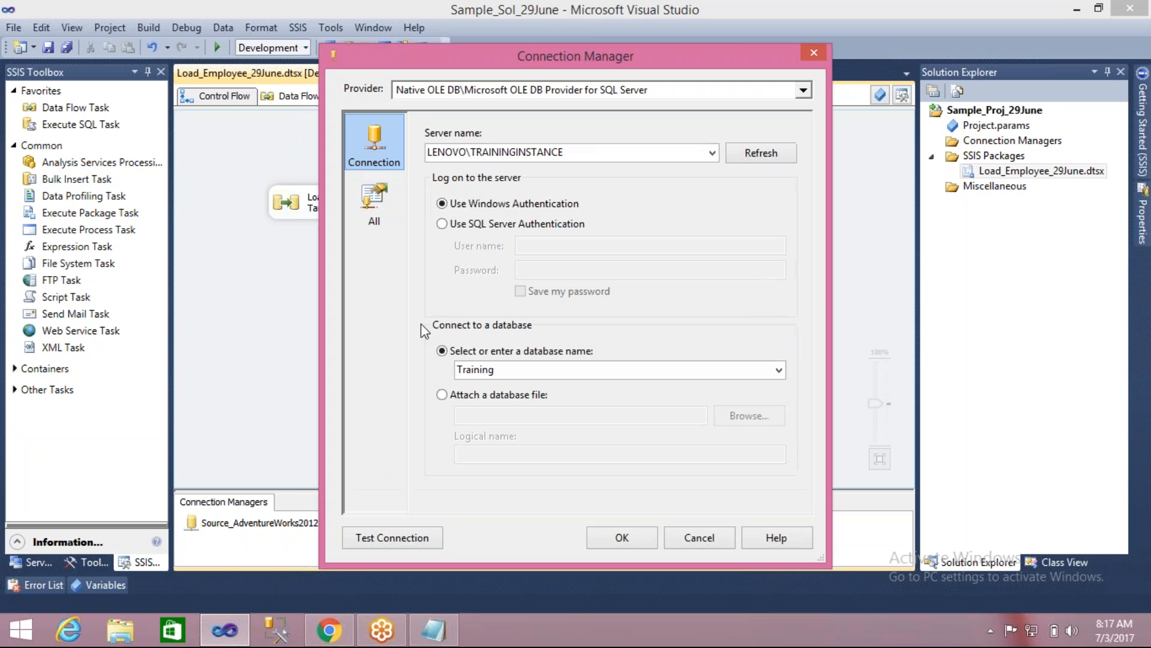
pyautogui.click(392, 539)
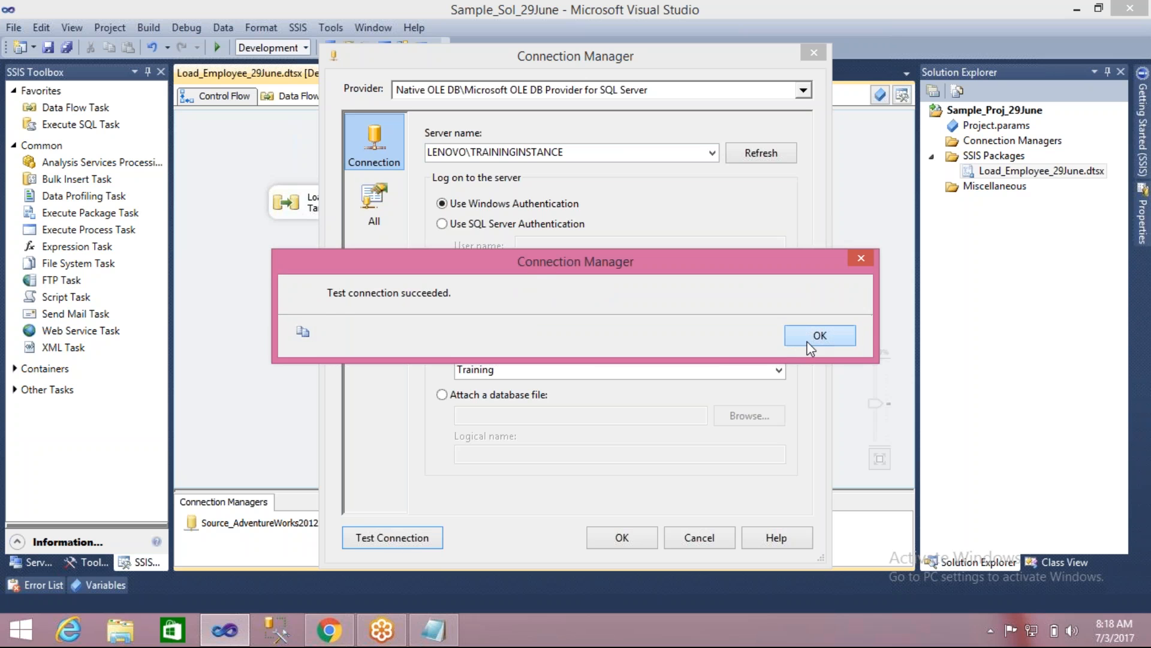
pyautogui.click(807, 343)
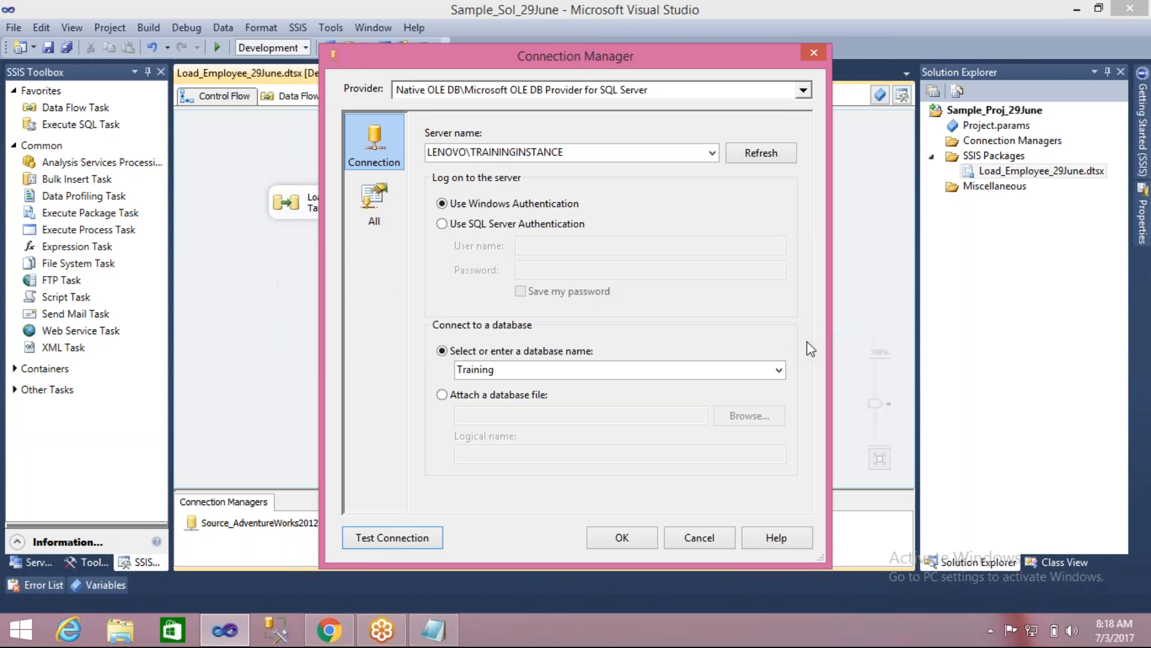
pyautogui.click(686, 539)
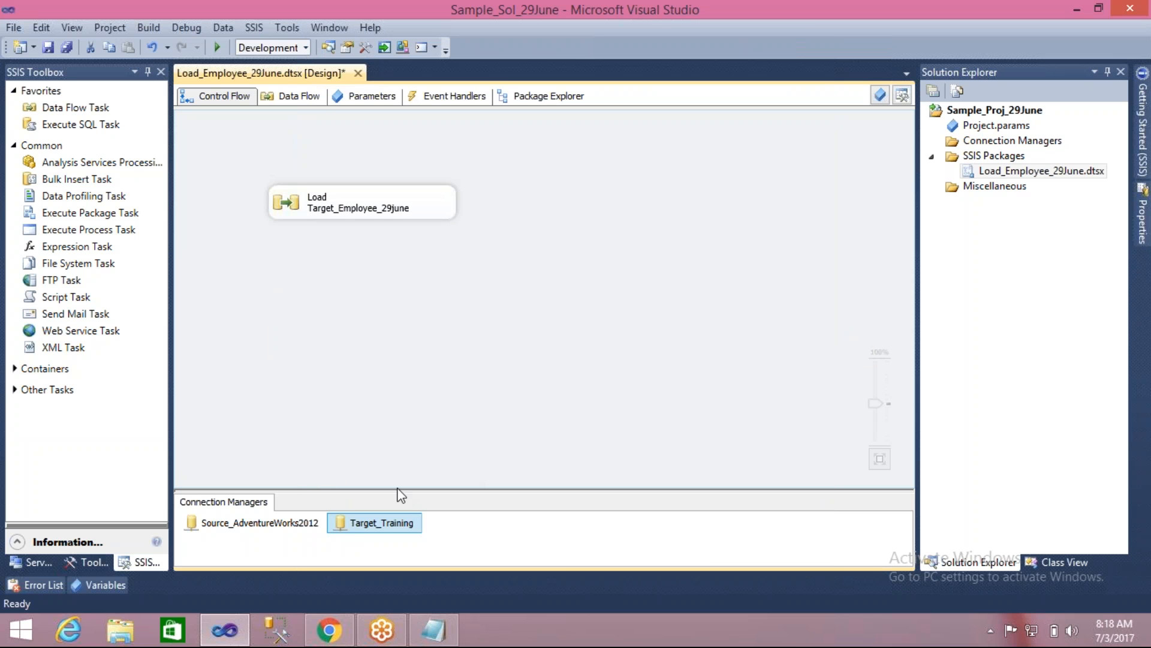
# - Reopen the Target_Training connection settings and highlight the server name
pyautogui.doubleClick(350, 522)
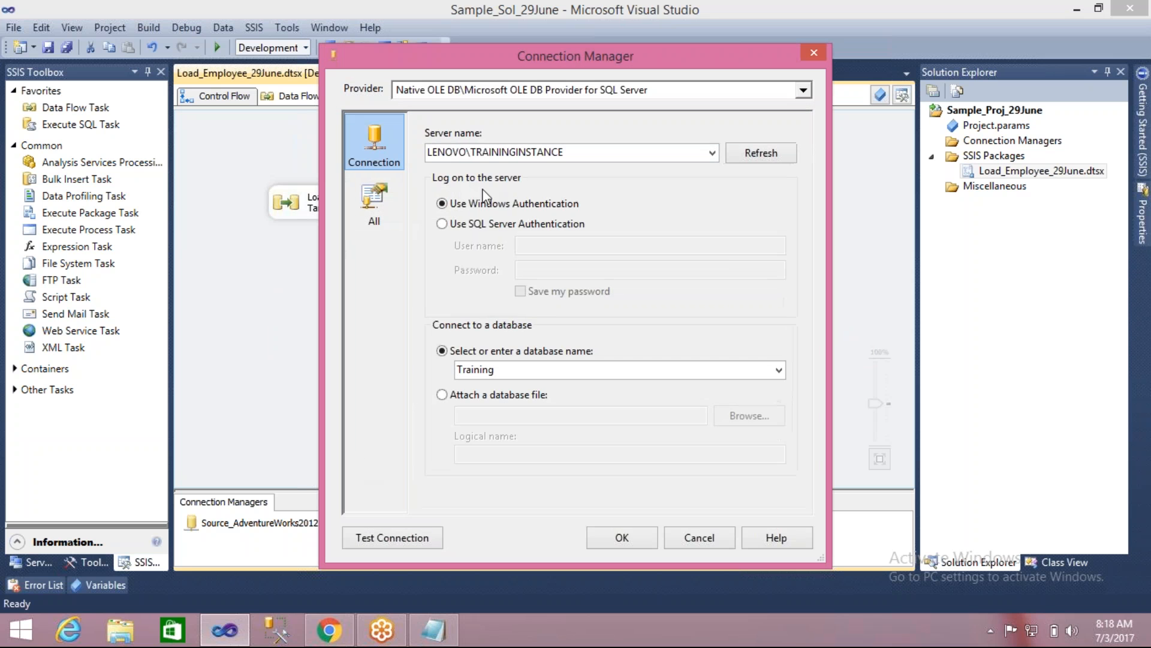
pyautogui.doubleClick(568, 152)
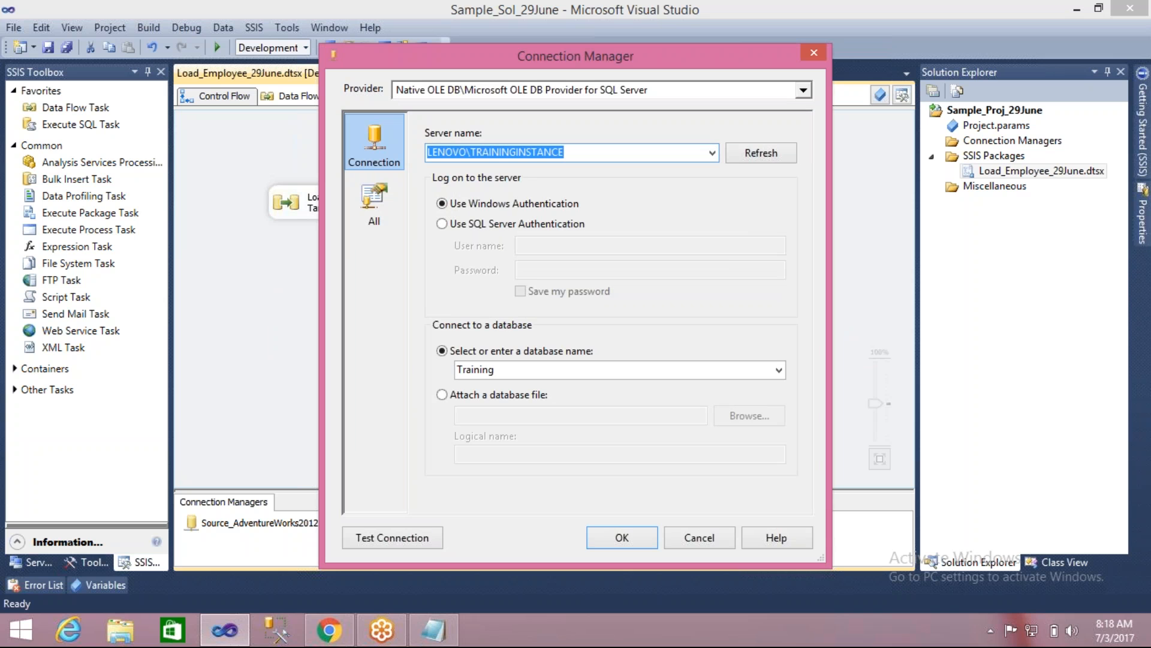
# - Switch to Notepad, add the line "Dev Test Prod" below the notes, and return to Visual Studio to dismiss the connection settings
pyautogui.click(423, 642)
pyautogui.write('D')
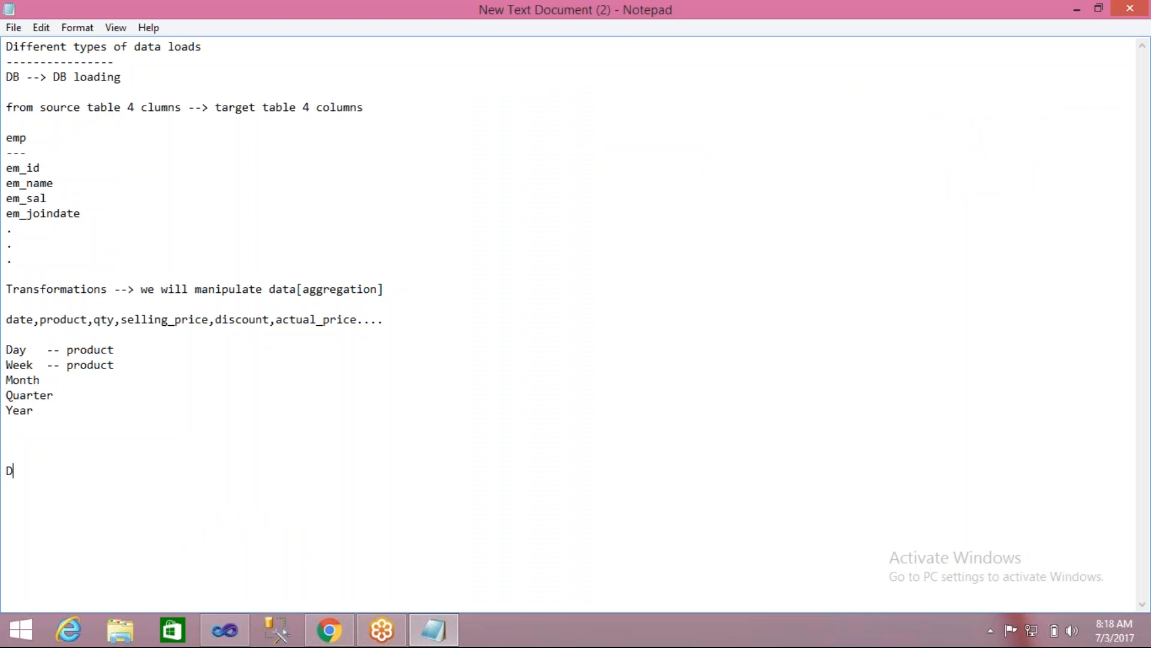
pyautogui.write('ev Test Prod')
pyautogui.click(225, 629)
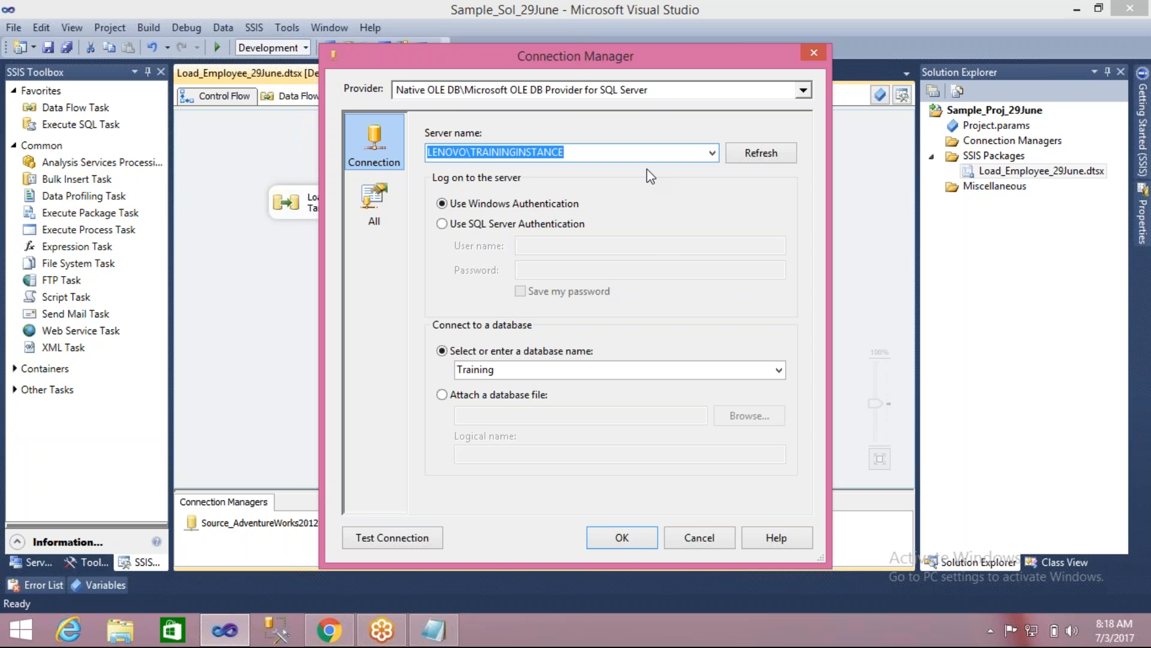
pyautogui.click(693, 539)
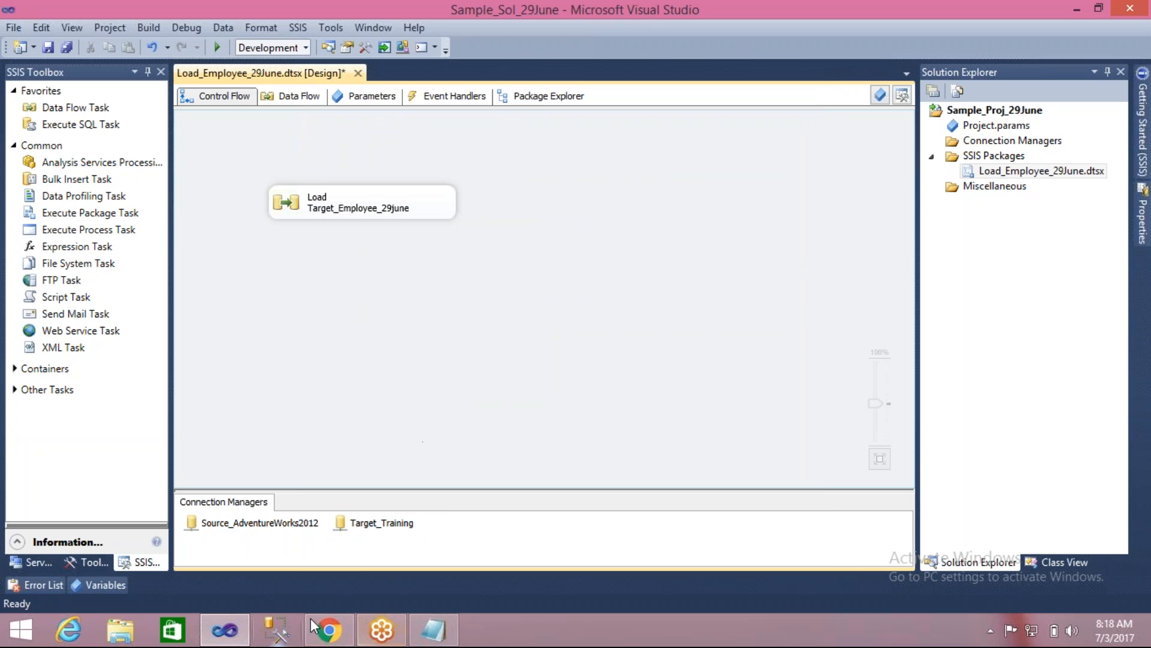
# - Highlight the Dev and Test environment names in the Notepad notes, and return to Visual Studio
pyautogui.click(441, 641)
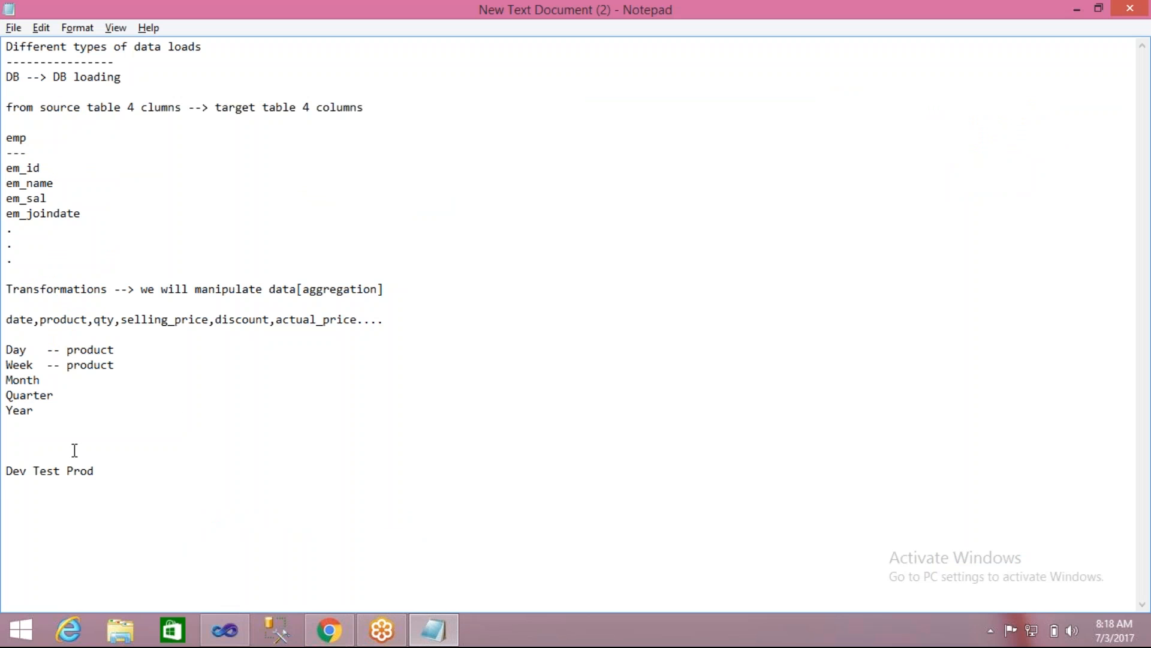
pyautogui.click(43, 471)
pyautogui.doubleClick(44, 471)
pyautogui.doubleClick(17, 469)
pyautogui.doubleClick(50, 471)
pyautogui.doubleClick(10, 471)
pyautogui.click(225, 630)
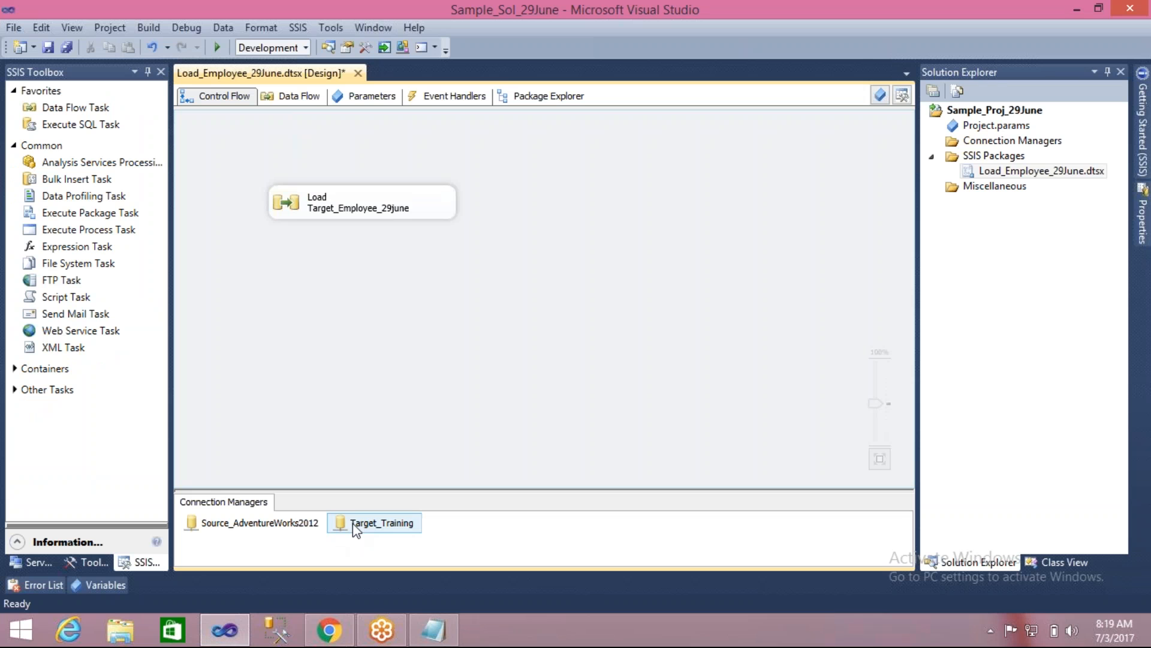
# - Examine the server and database settings of the Target_Training connection, and close them without changes
pyautogui.click(293, 526)
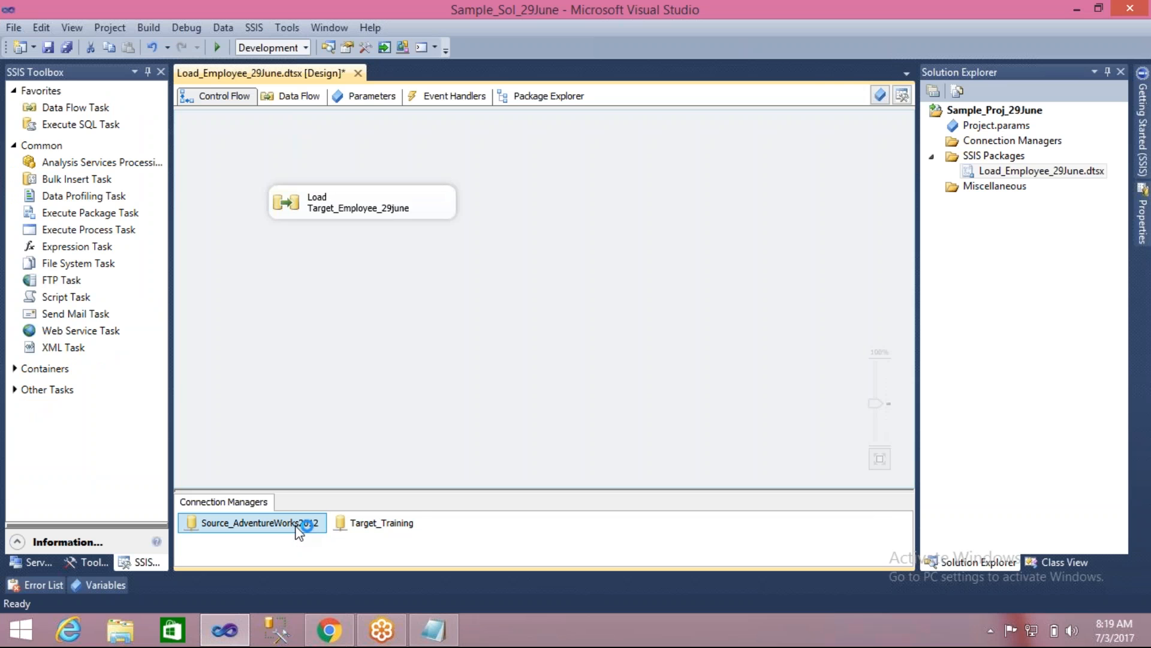
pyautogui.click(354, 523)
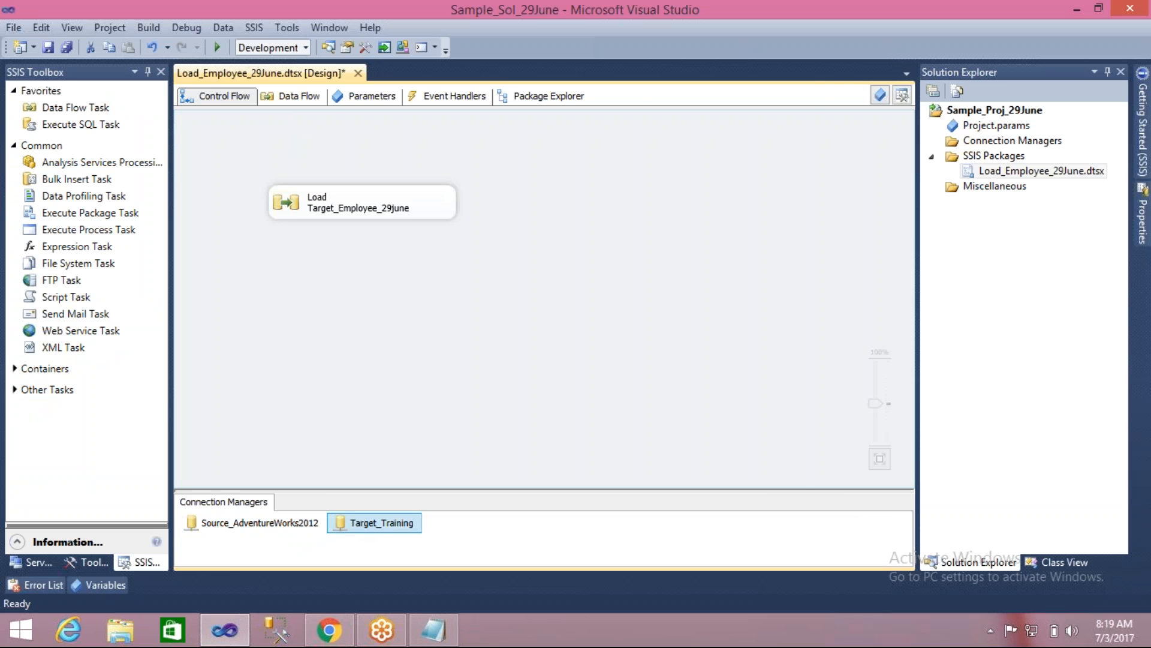
pyautogui.doubleClick(360, 523)
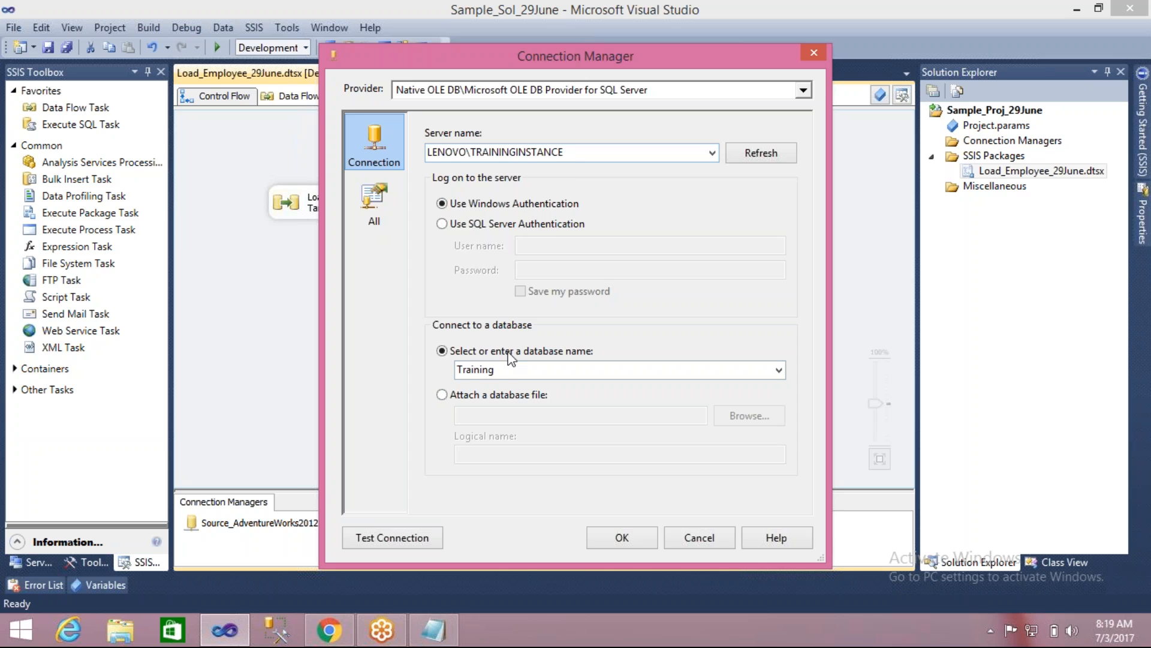
pyautogui.click(686, 534)
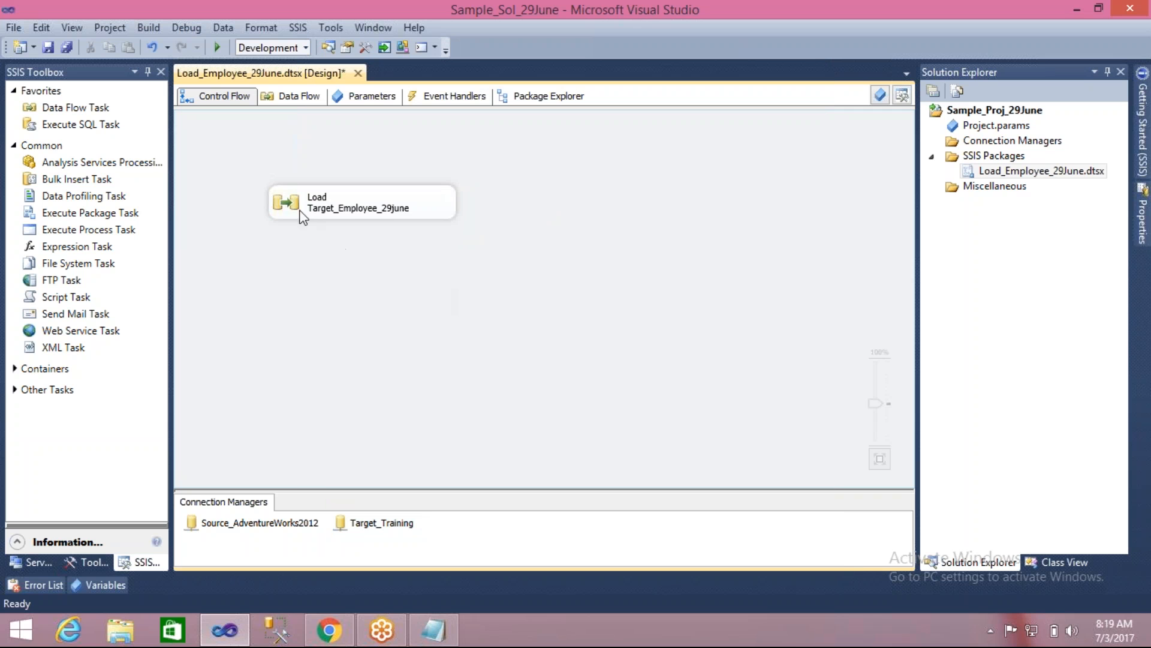
# - Move the Load Target_Employee_29june task further up and left on the canvas, and open its data flow to view the source and target
pyautogui.moveTo(284, 192); pyautogui.dragTo(262, 160)
pyautogui.click(285, 256)
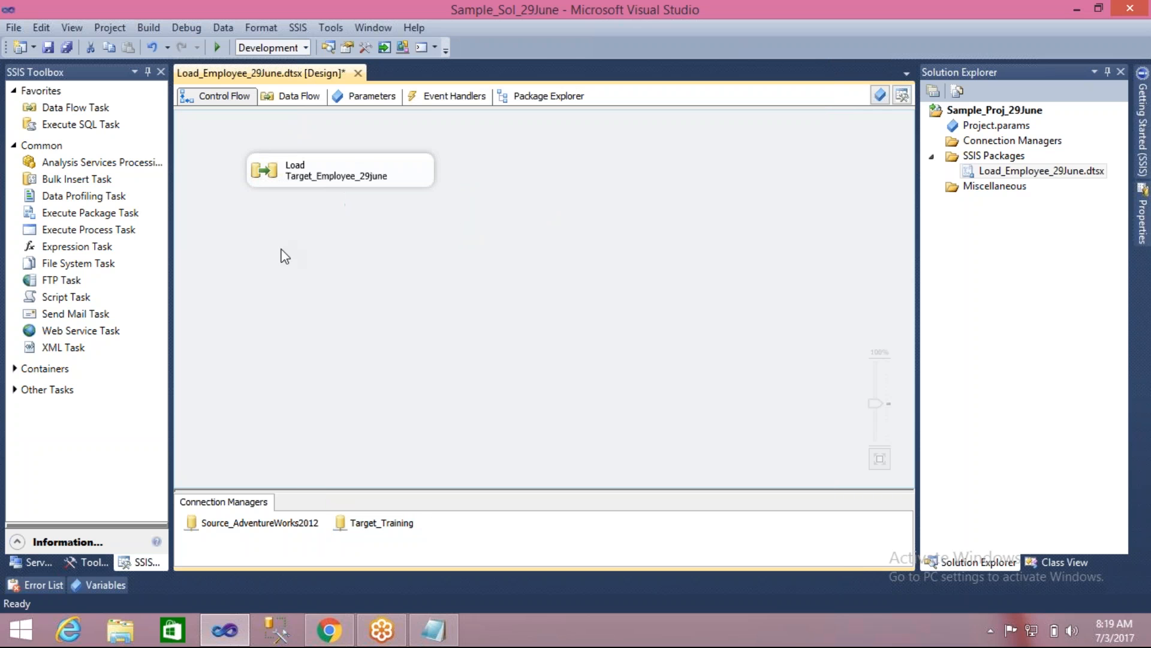
pyautogui.doubleClick(281, 177)
pyautogui.click(290, 178)
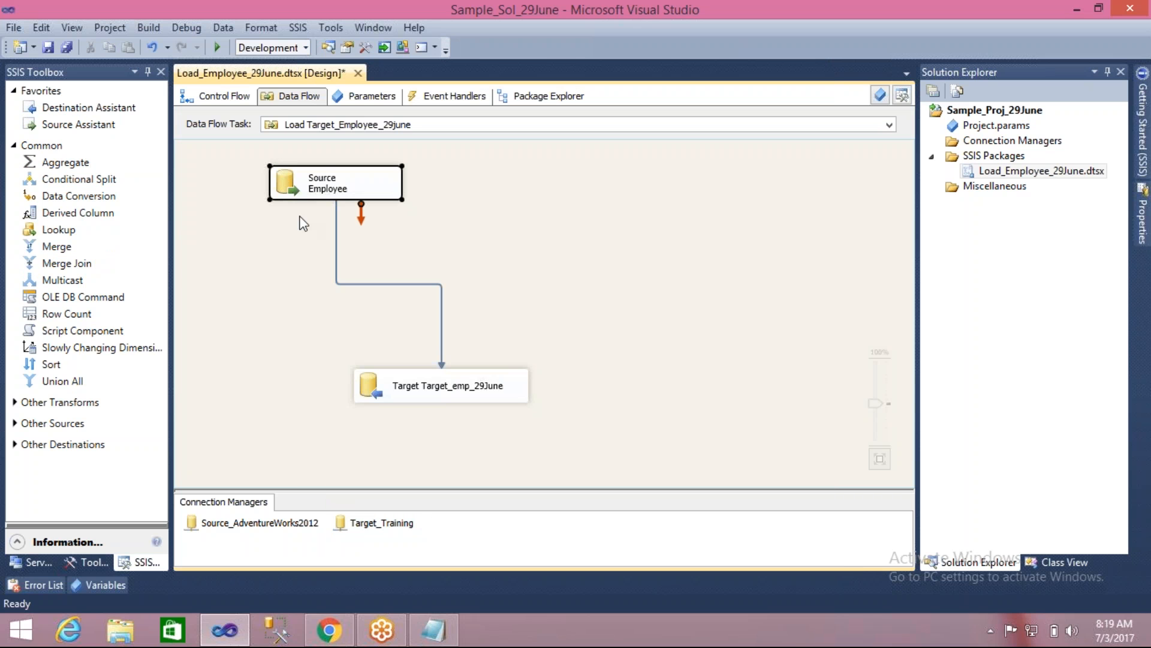
pyautogui.click(379, 387)
pyautogui.click(326, 325)
# - Autosize all data flow components, arrange them with the Diagram auto layout, and nudge Source Employee slightly right
pyautogui.hotkey('ctrl', 'a')
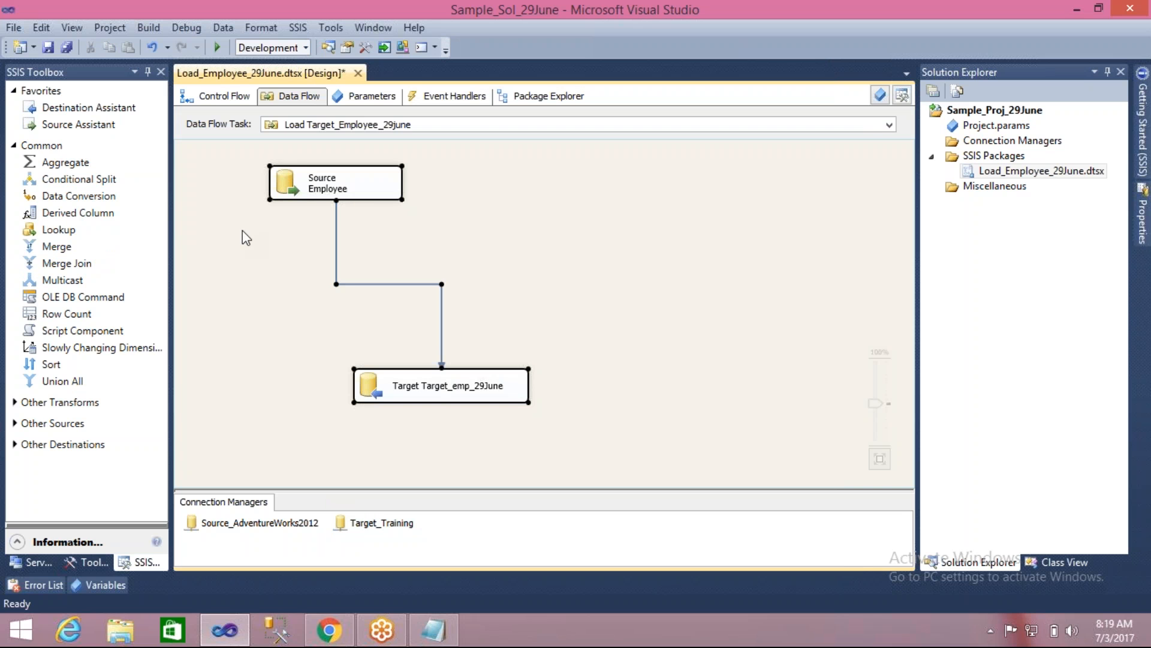
pyautogui.click(261, 28)
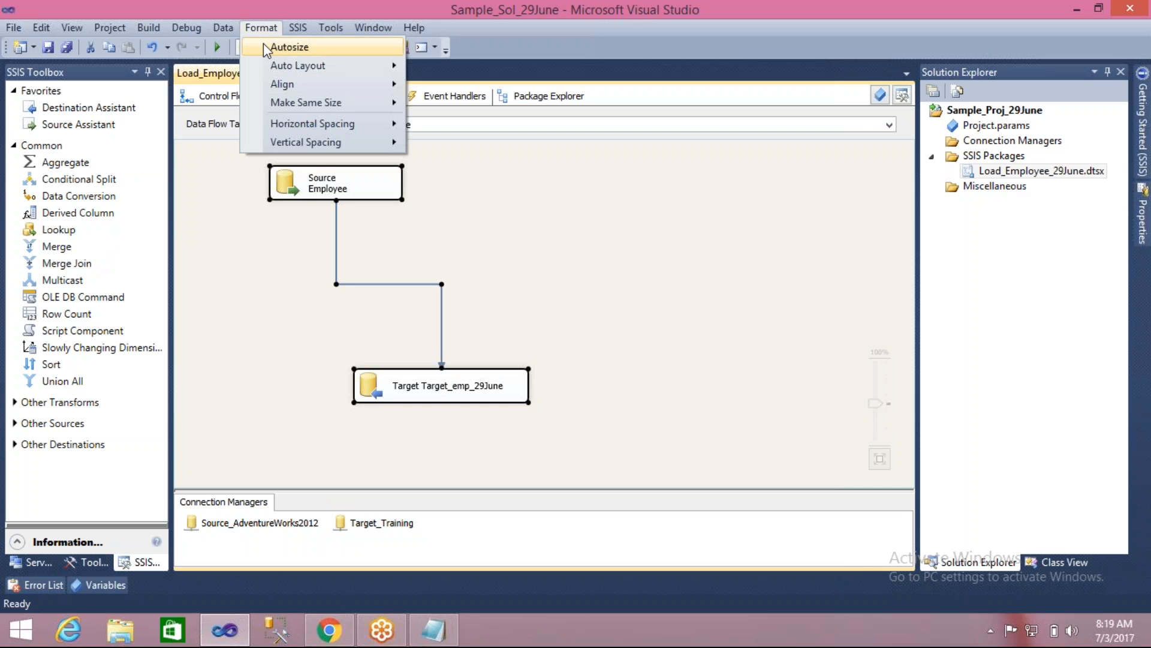
pyautogui.click(264, 45)
pyautogui.click(261, 27)
pyautogui.moveTo(316, 64)
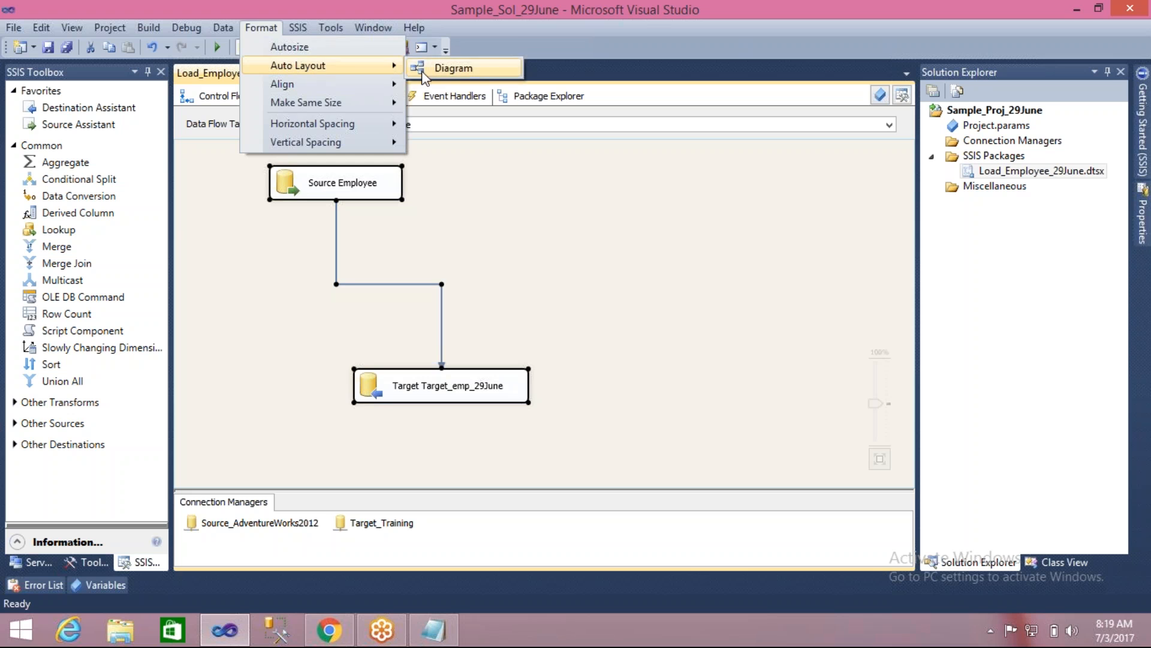
pyautogui.click(424, 72)
pyautogui.moveTo(218, 158)
pyautogui.mouseDown()
pyautogui.moveTo(281, 171)
pyautogui.moveTo(221, 160)
pyautogui.mouseUp()
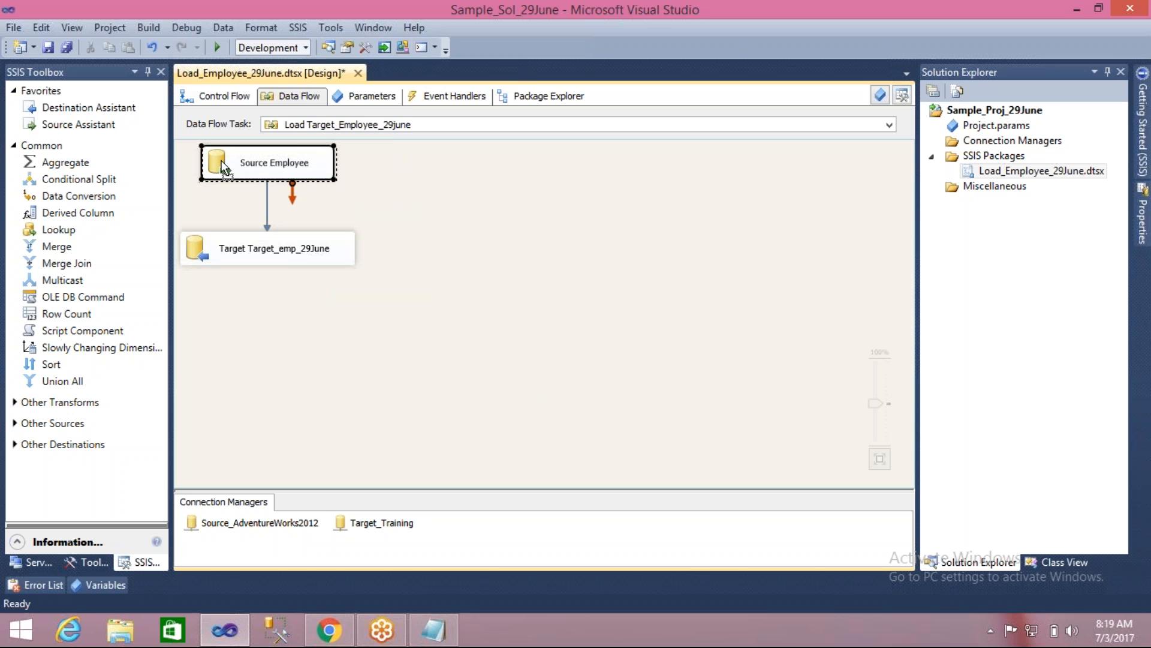
pyautogui.click(373, 180)
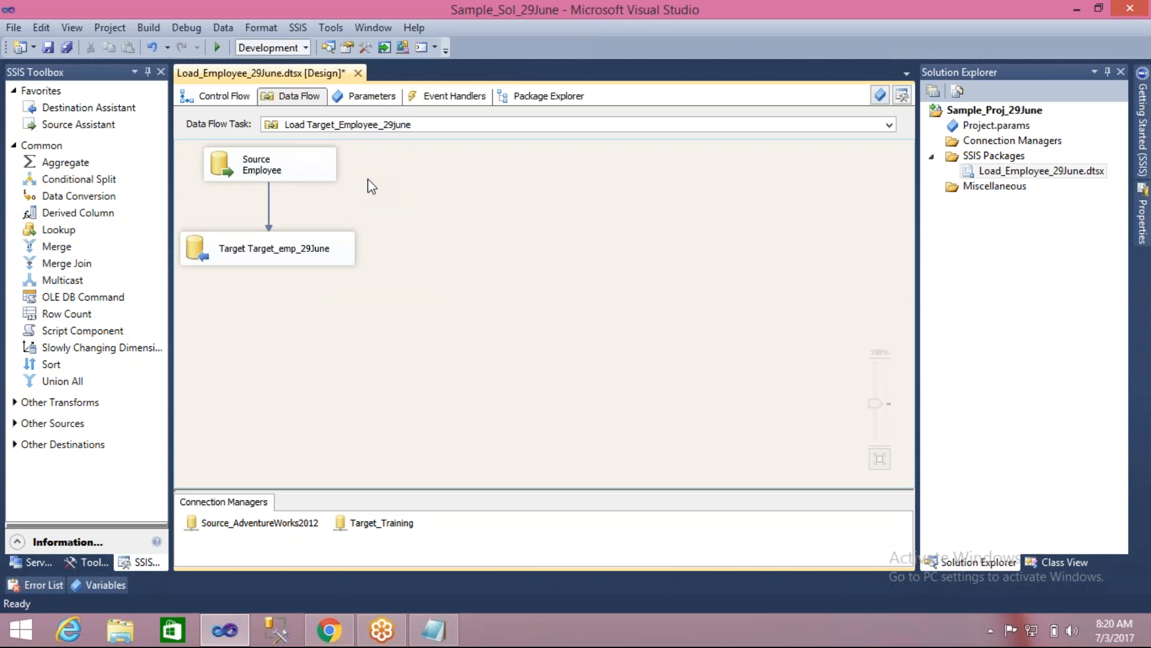
# - Point out the Source Employee and Target Target_emp_29June components in the data flow
pyautogui.click(221, 175)
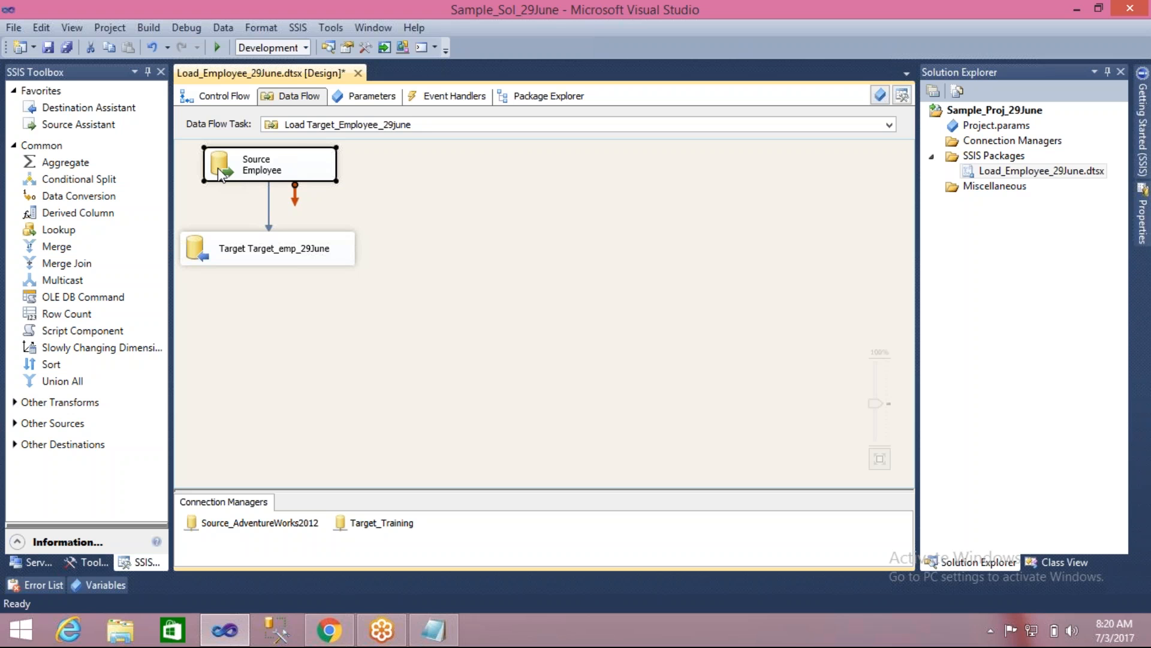
pyautogui.click(210, 253)
pyautogui.click(311, 443)
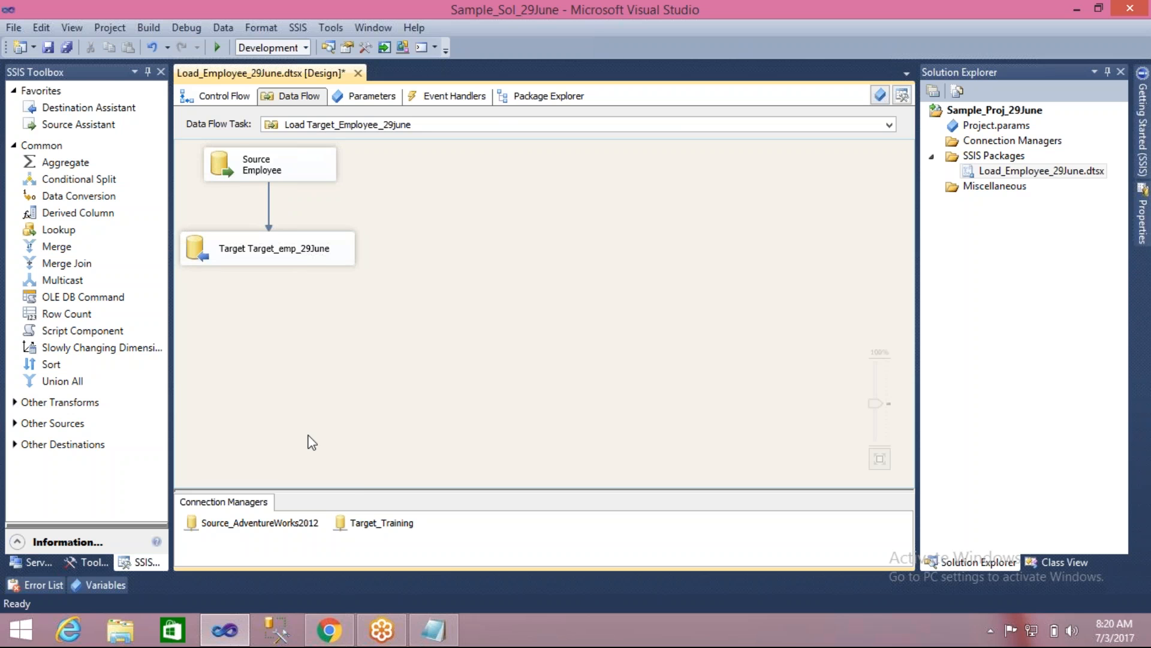
# - In Notepad, add a dashed separator line below "Dev Test Prod" and start a "Multiple sources" section
pyautogui.click(444, 622)
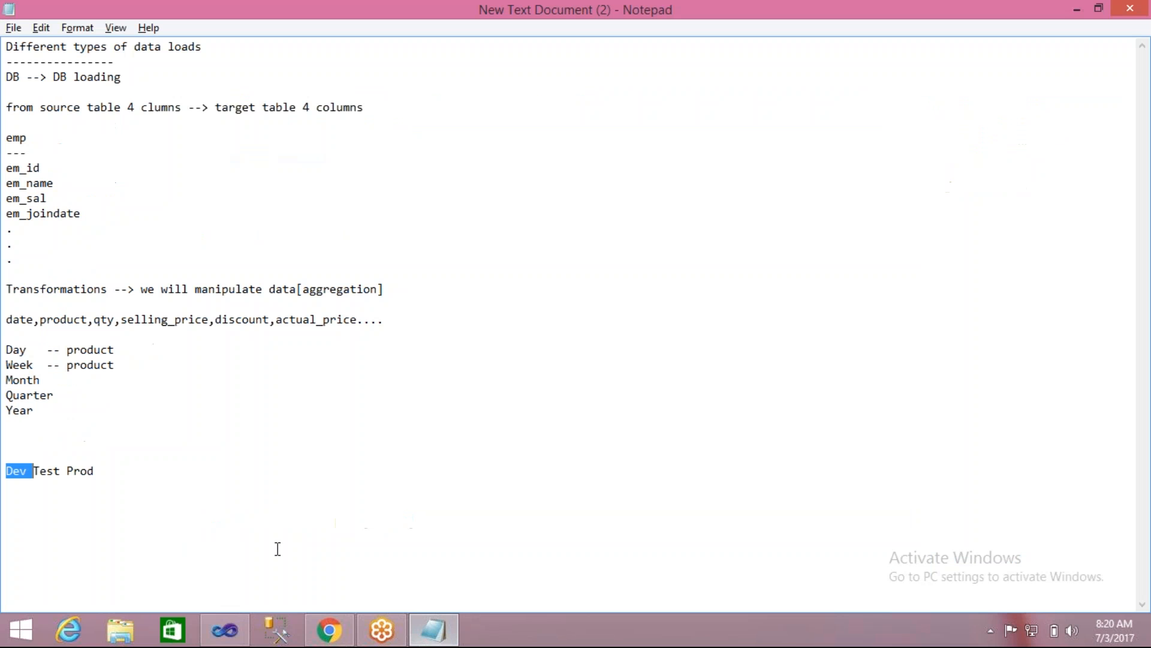
pyautogui.click(8, 486)
pyautogui.press('Return')
pyautogui.write('-')
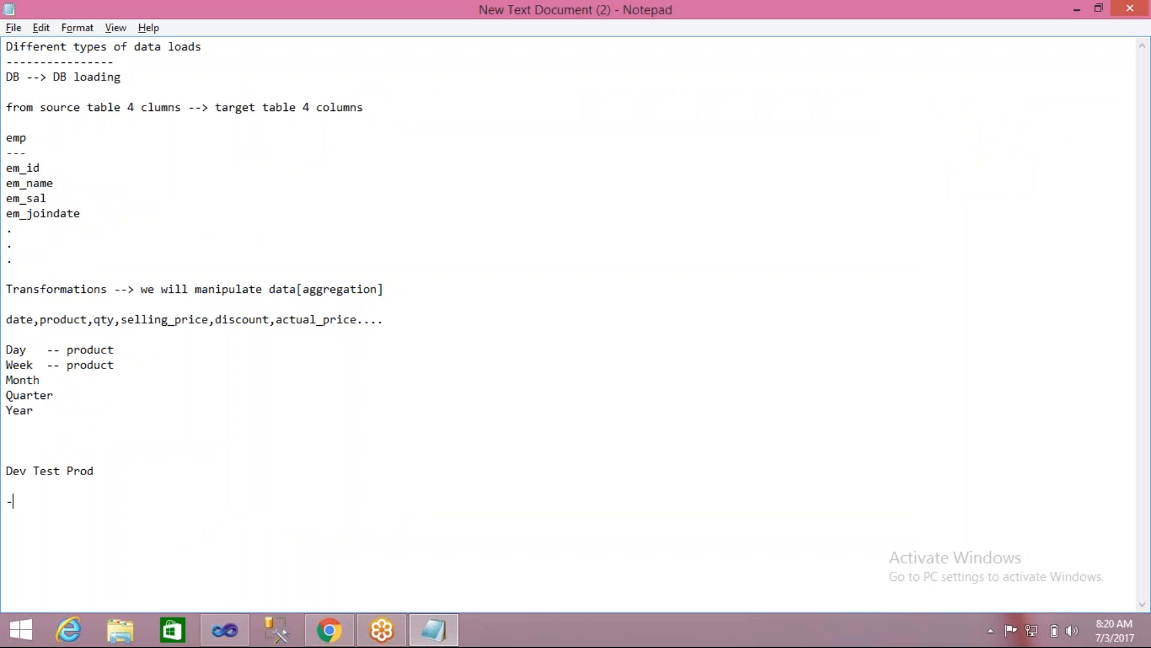
pyautogui.write('---------')
pyautogui.press('Return')
pyautogui.write('Multiple sources ')
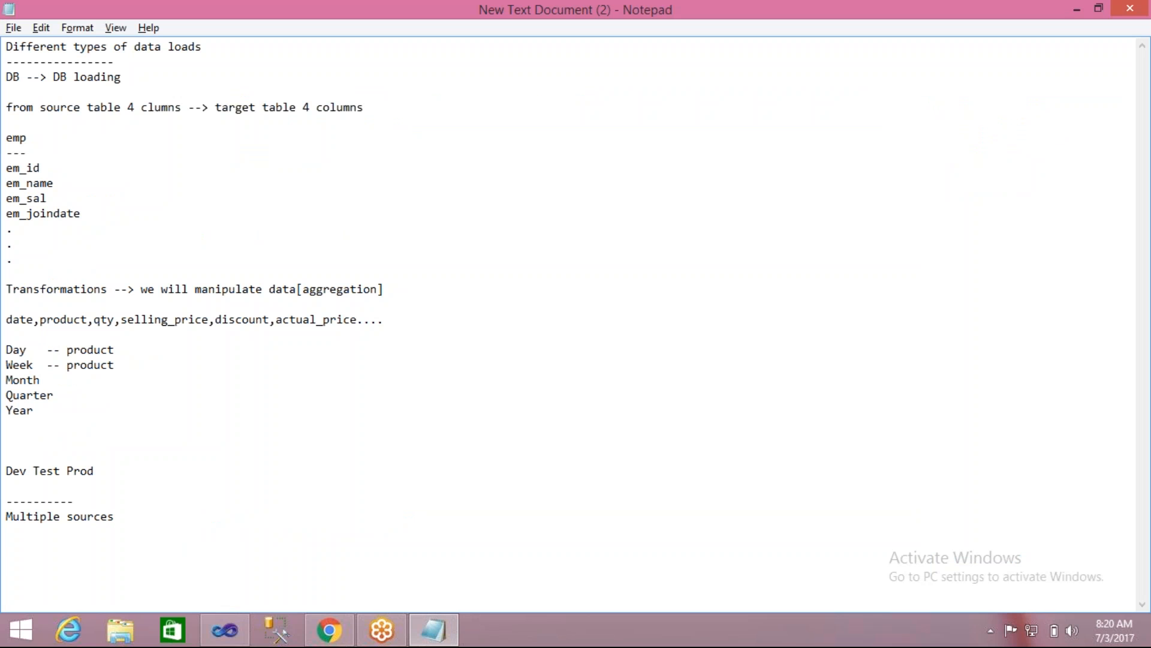
pyautogui.write('--------')
# - Underline the Multiple sources heading with dashes and list B1, B2 and "B3..B20 ---->one Table" beneath it
pyautogui.press('Return')
pyautogui.write('B1')
pyautogui.press('Return')
pyautogui.write('B2')
pyautogui.press('Return')
pyautogui.write('B3..B20   ---->one T')
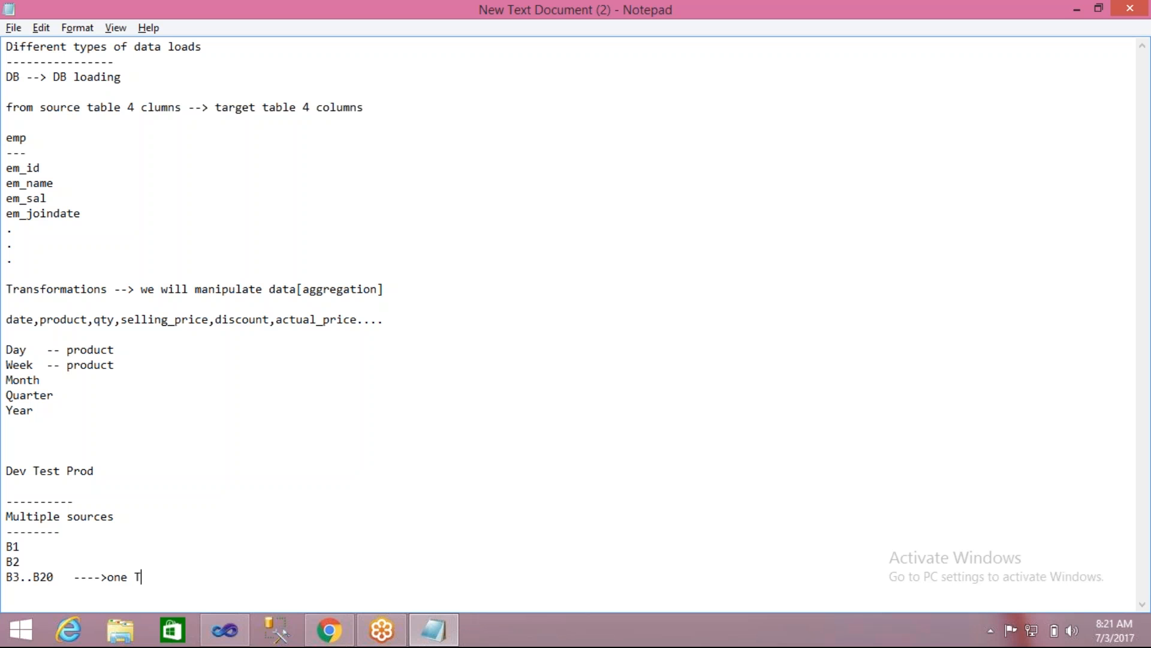
pyautogui.write('able')
# - Switch to Visual Studio, collapse the Common group in the SSIS Toolbox and expand Other Sources
pyautogui.click(217, 635)
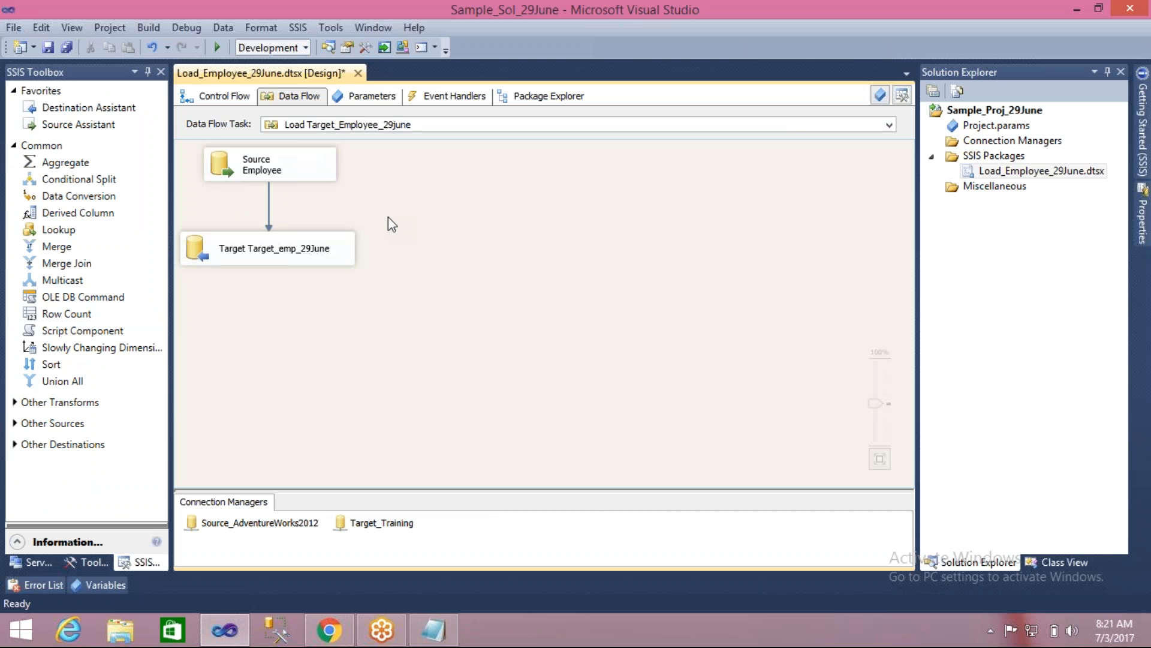
pyautogui.click(227, 172)
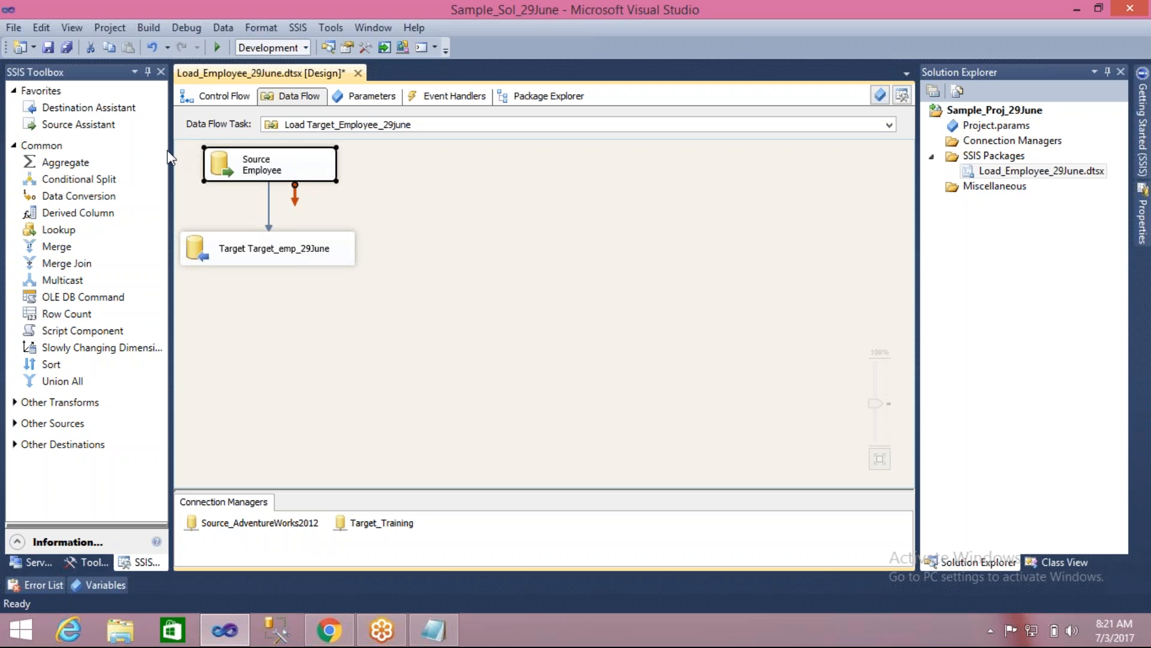
pyautogui.click(13, 146)
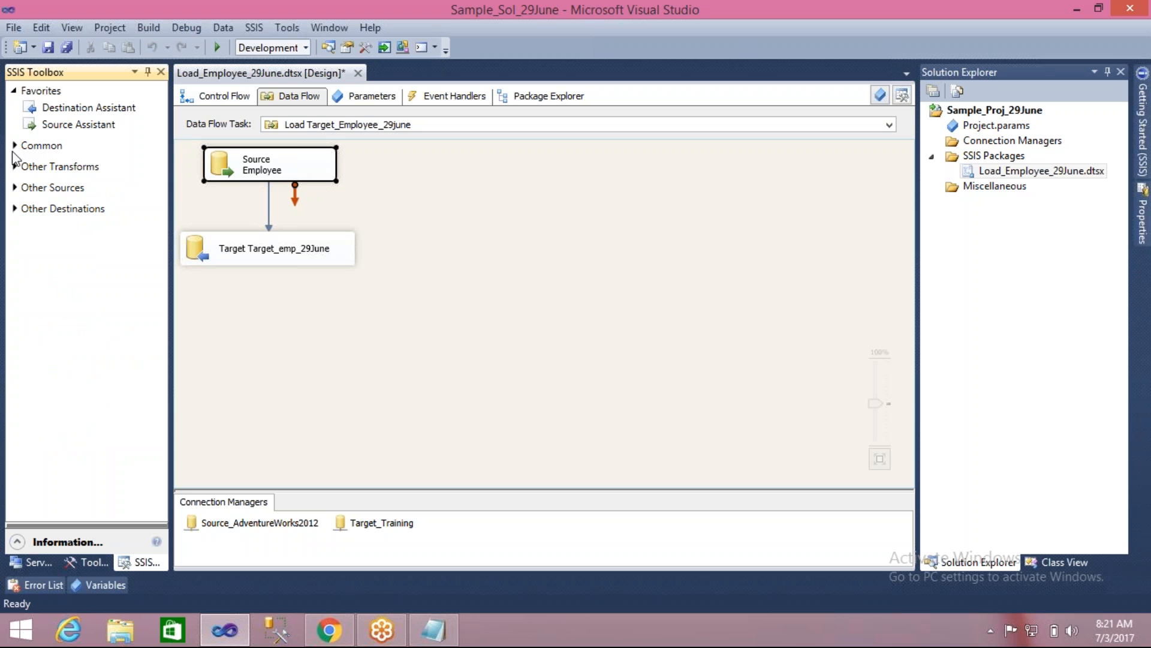
pyautogui.click(15, 188)
pyautogui.moveTo(26, 204); pyautogui.dragTo(66, 325)
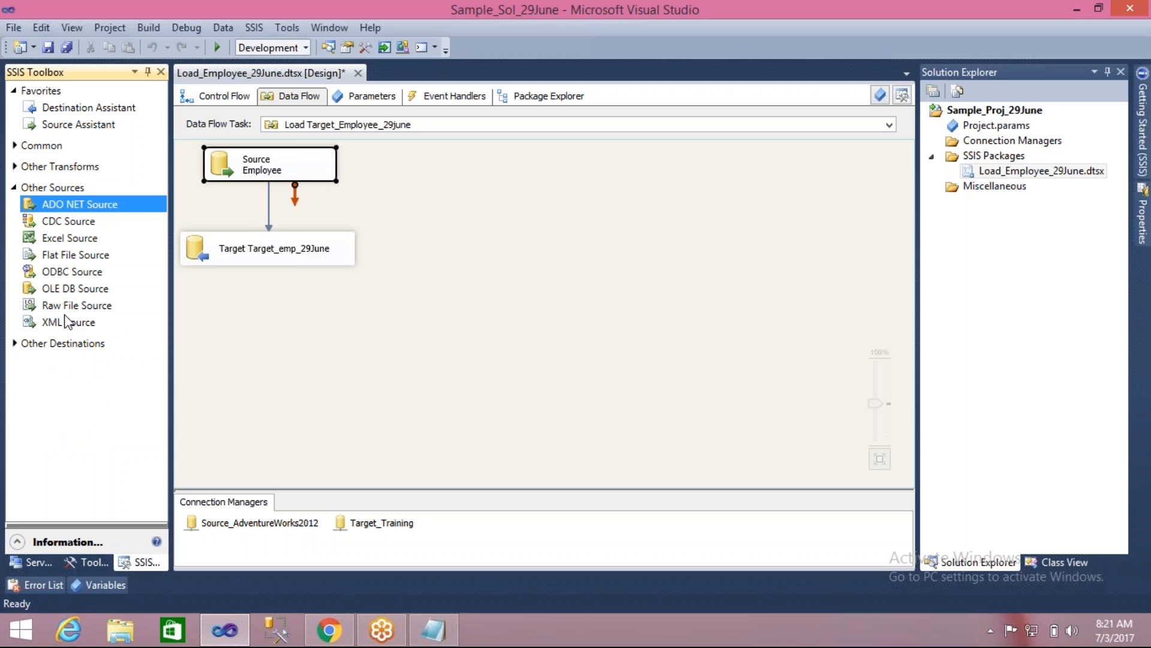
# - Rename the Source Employee component in the data flow as "B1 Employee"
pyautogui.click(270, 167)
pyautogui.write('B')
pyautogui.write('I ')
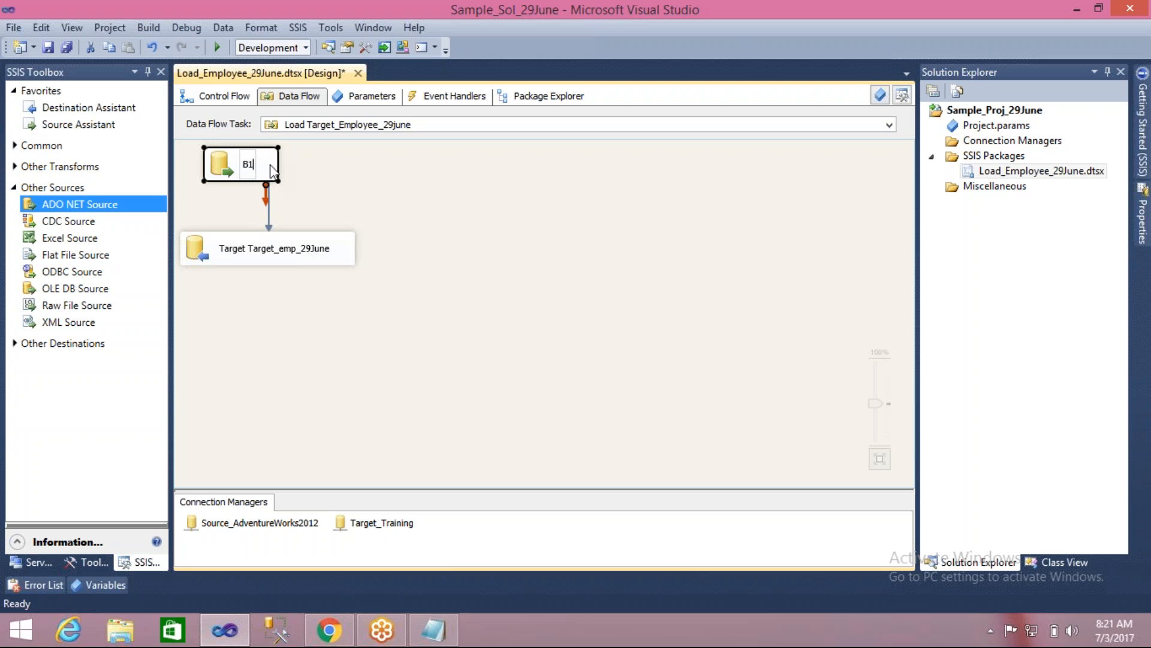
pyautogui.write('Employee')
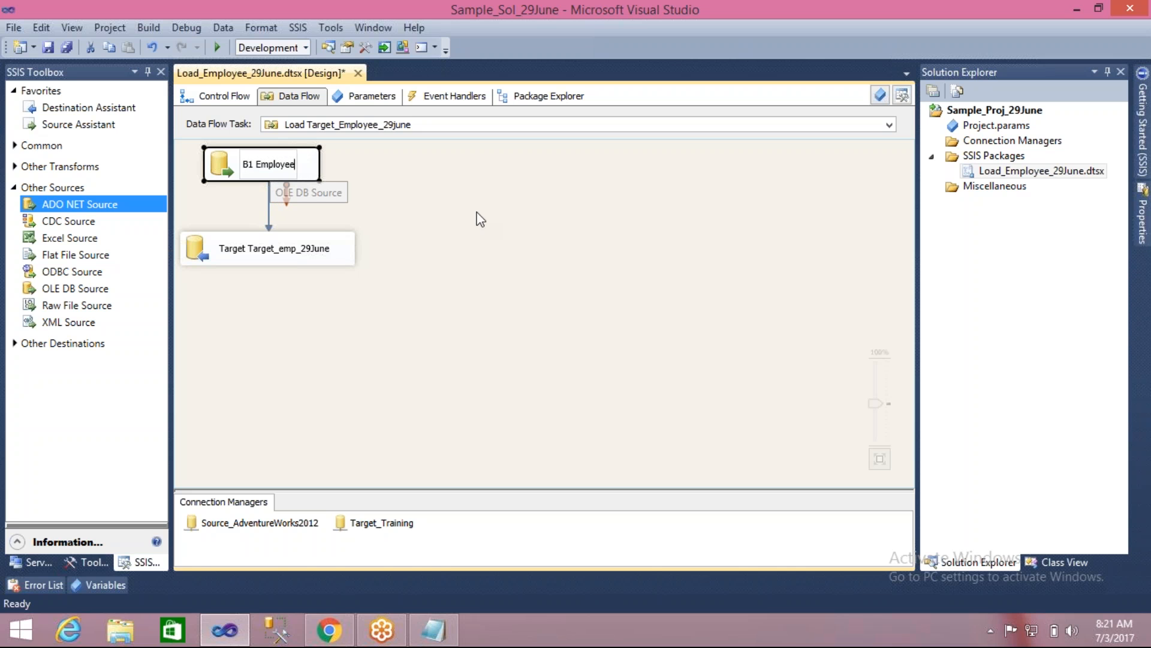
pyautogui.press('Return')
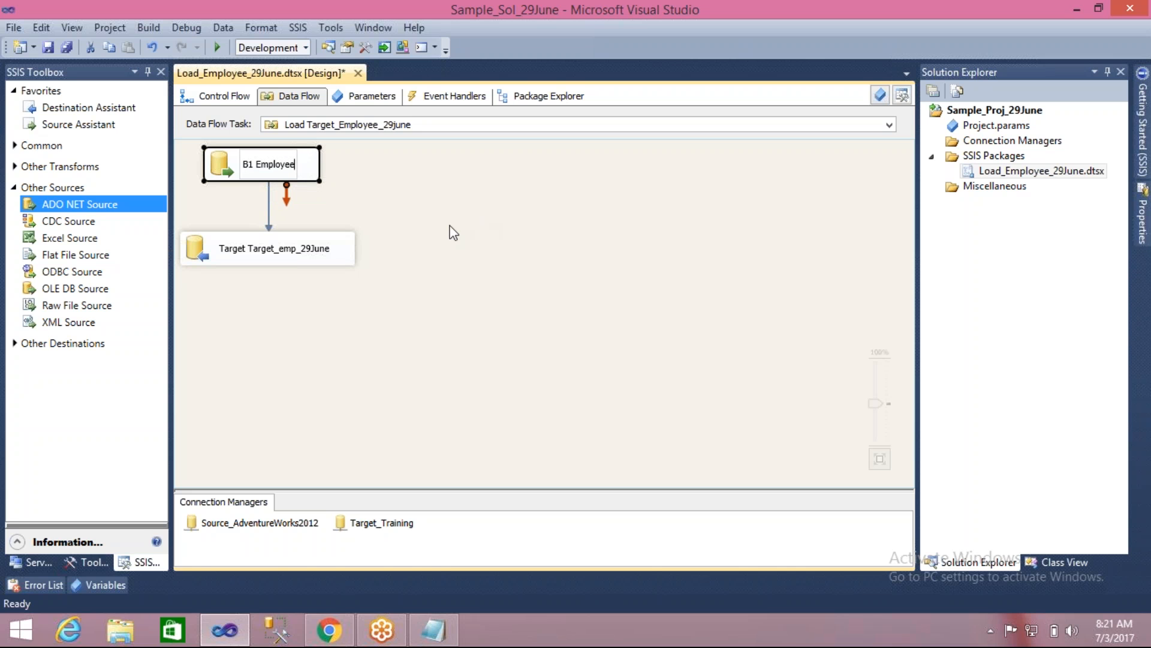
# - Add an OLE DB Source beside B1 Employee in the data flow and name it "B2 Employee"
pyautogui.click(75, 288)
pyautogui.moveTo(75, 289); pyautogui.dragTo(396, 151)
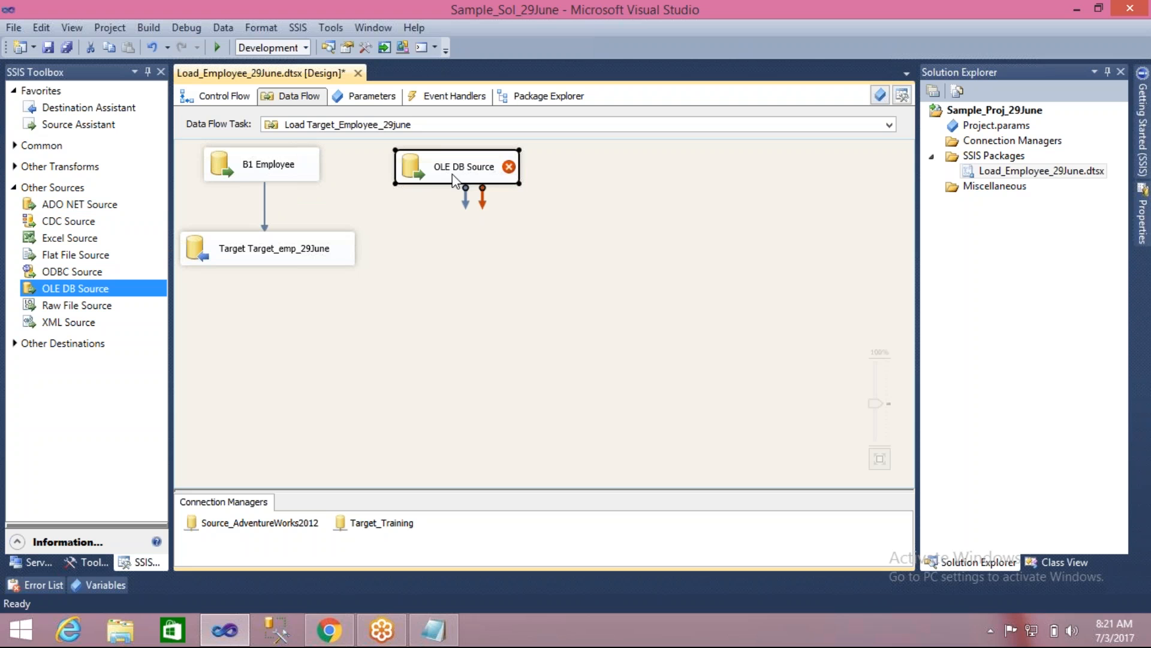
pyautogui.click(451, 167)
pyautogui.write('B')
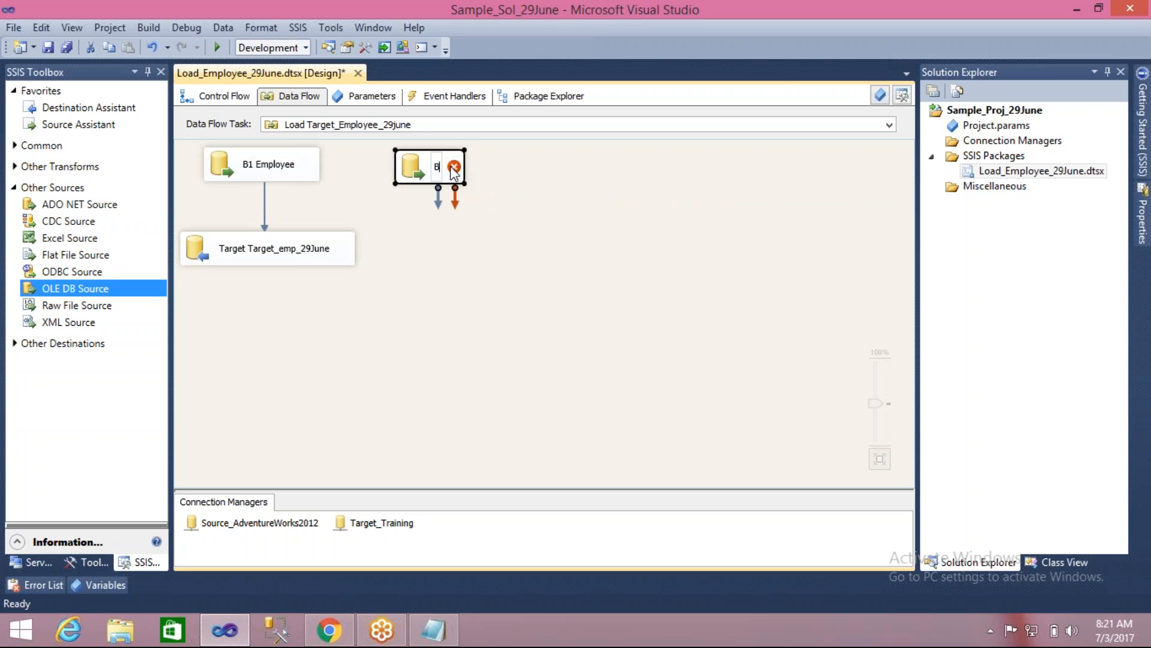
pyautogui.write('2')
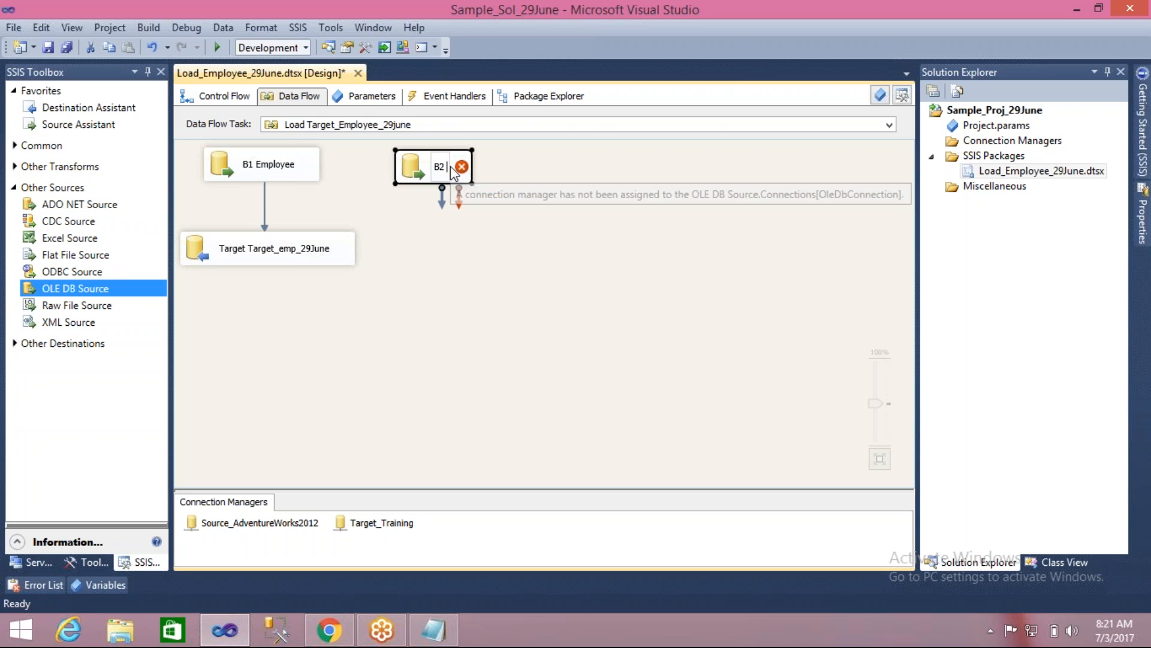
pyautogui.write(' Employe')
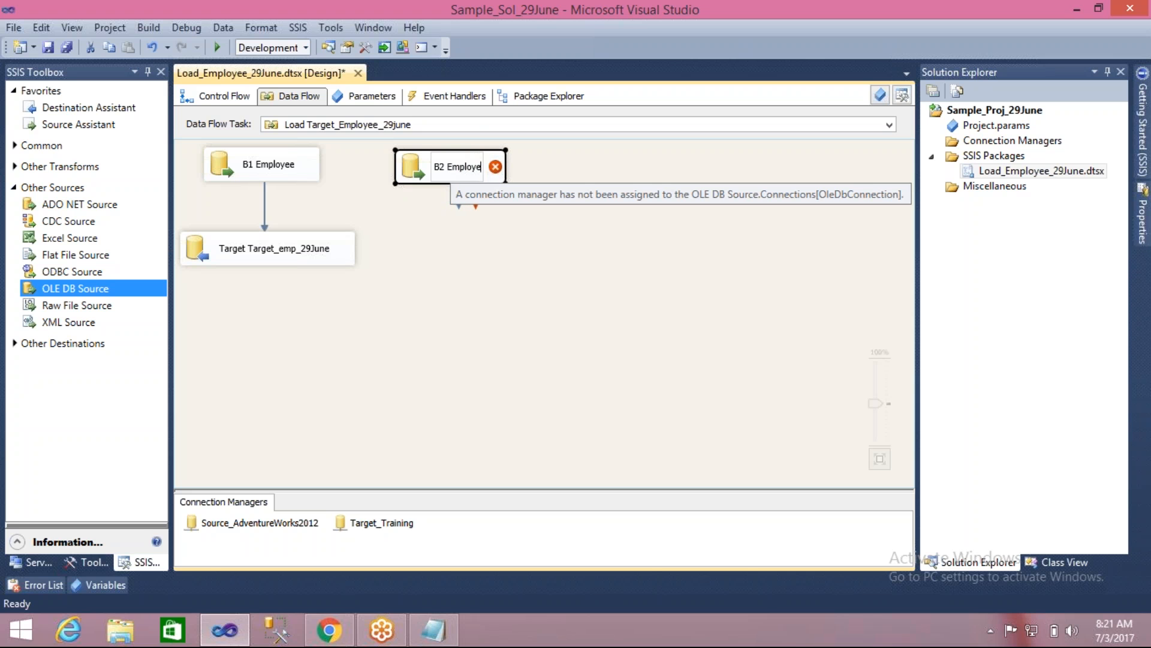
pyautogui.write('e')
pyautogui.press('Return')
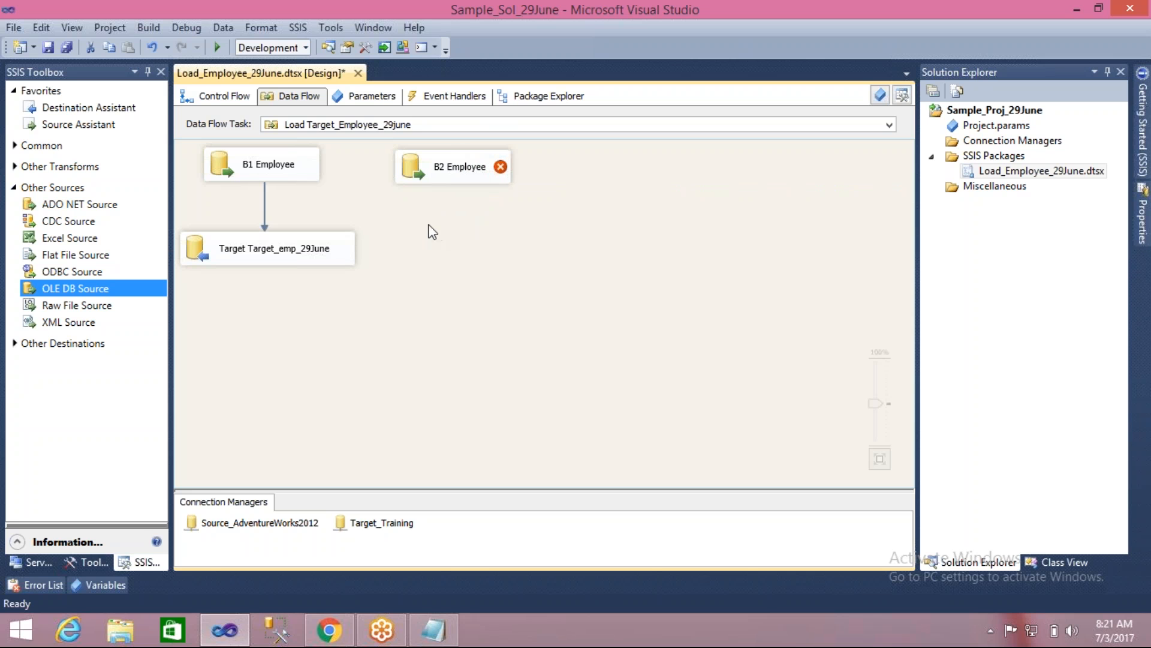
pyautogui.click(401, 430)
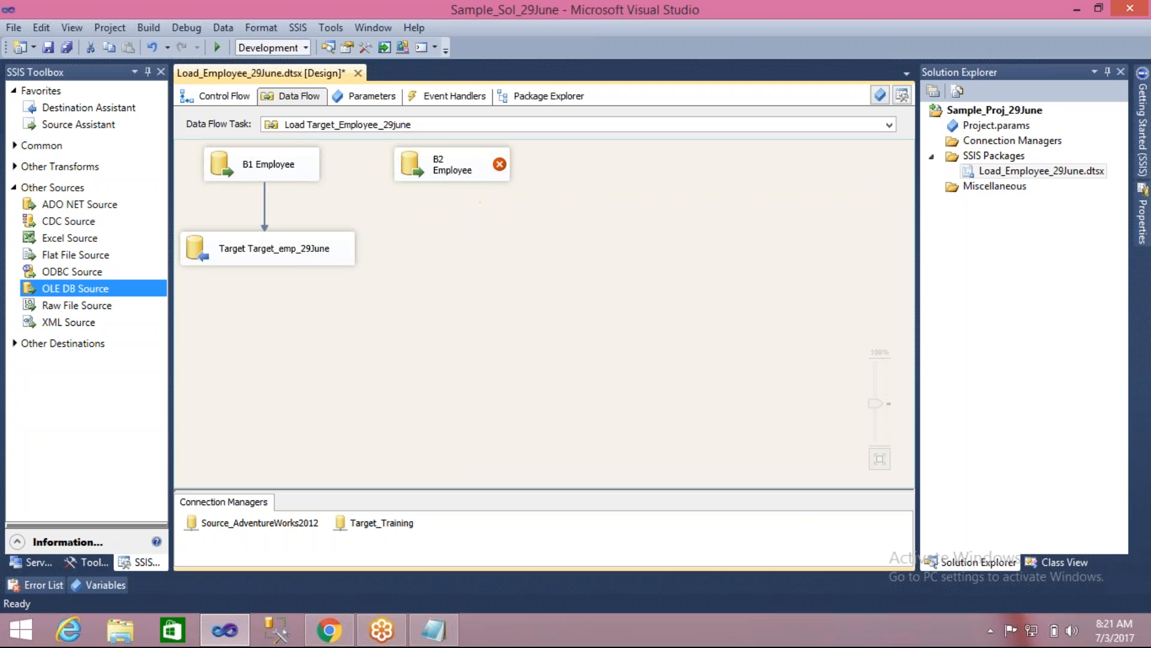
# - Check the Source_AdventureWorks2012 connection settings and duplicate that connection manager within the package
pyautogui.doubleClick(296, 530)
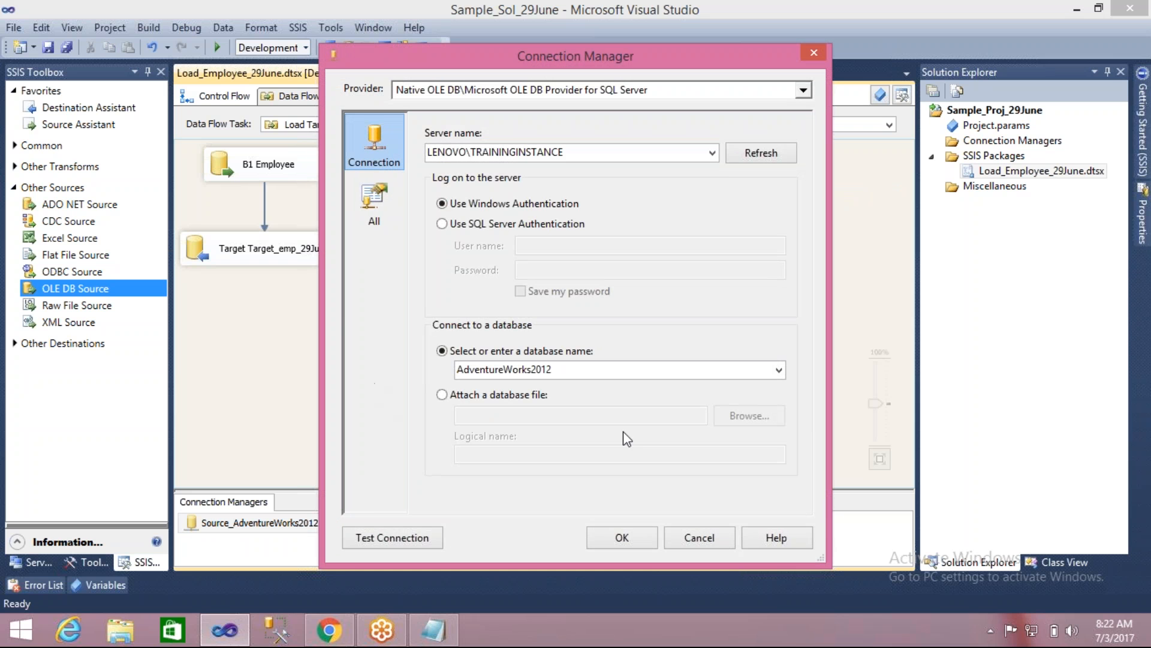
pyautogui.click(700, 539)
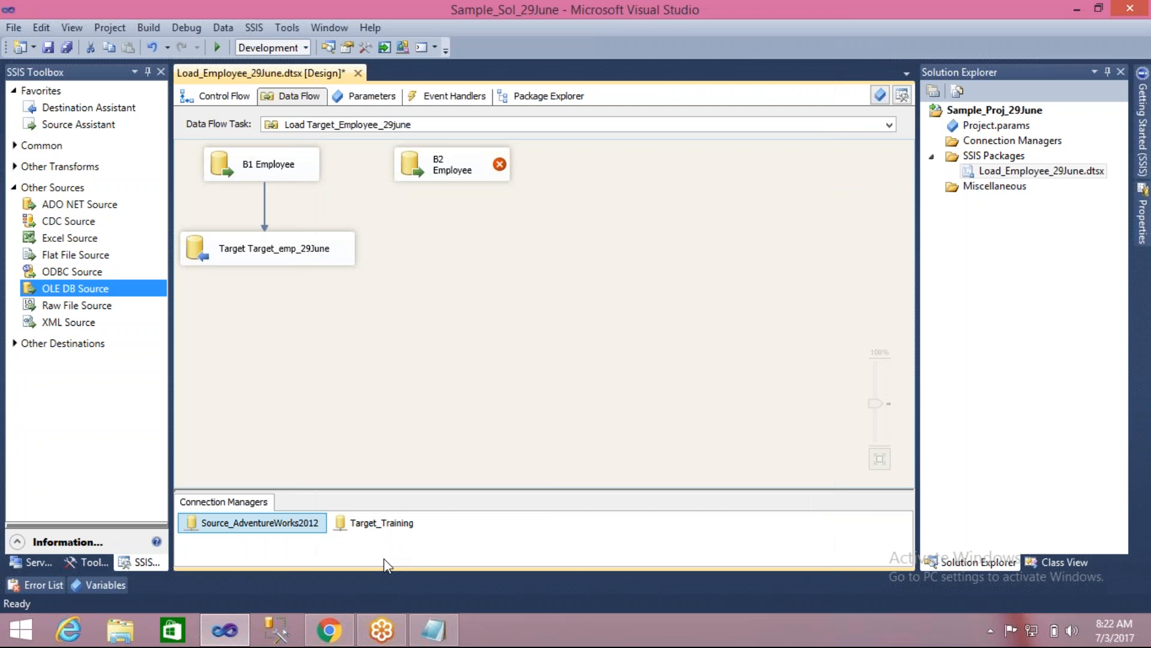
pyautogui.rightClick(264, 532)
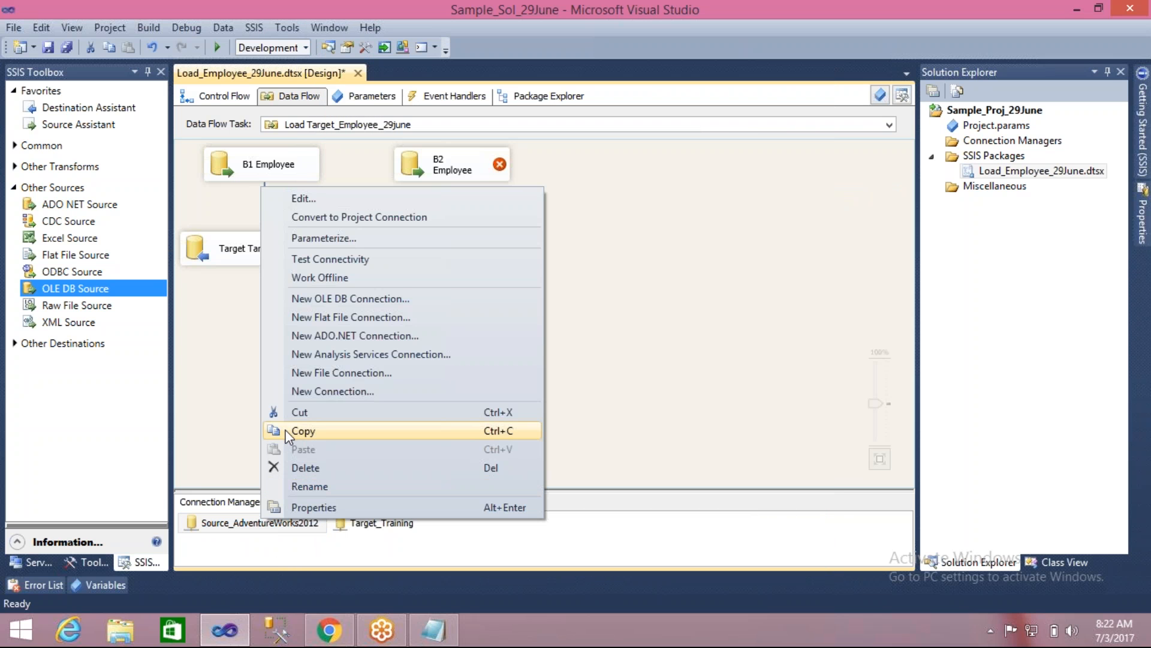
pyautogui.click(289, 431)
pyautogui.click(478, 542)
pyautogui.rightClick(478, 543)
pyautogui.click(488, 464)
# - Rename the original Source_AdventureWorks2012 connection manager as "Source_B1"
pyautogui.click(280, 527)
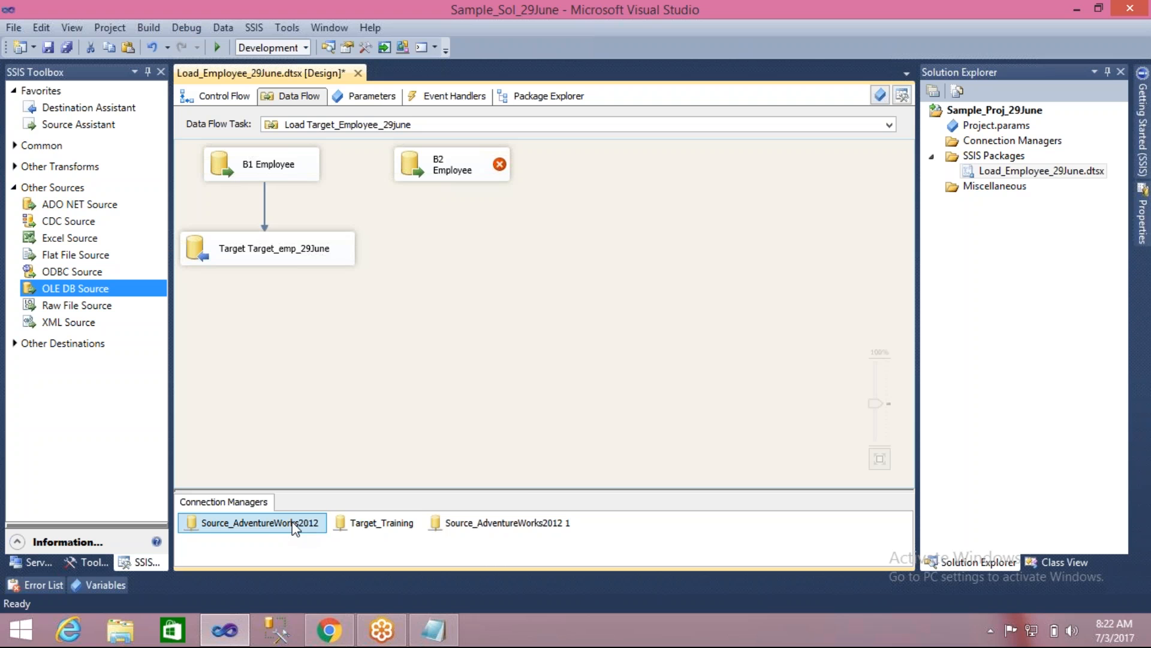
pyautogui.rightClick(246, 533)
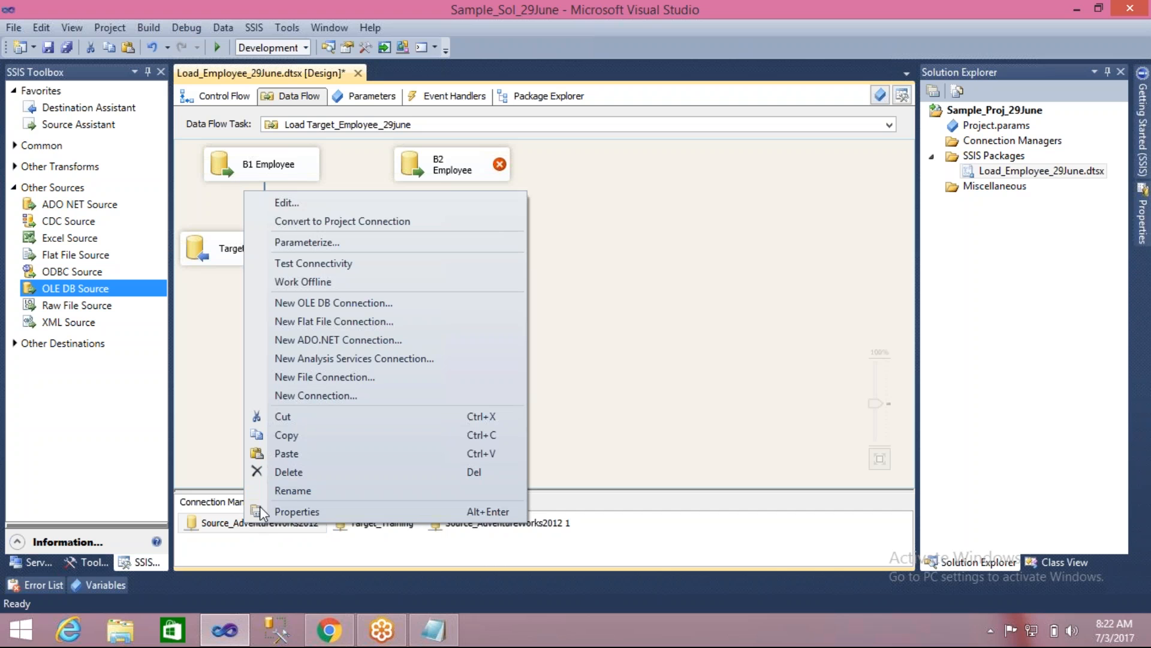
pyautogui.click(278, 492)
pyautogui.click(237, 525)
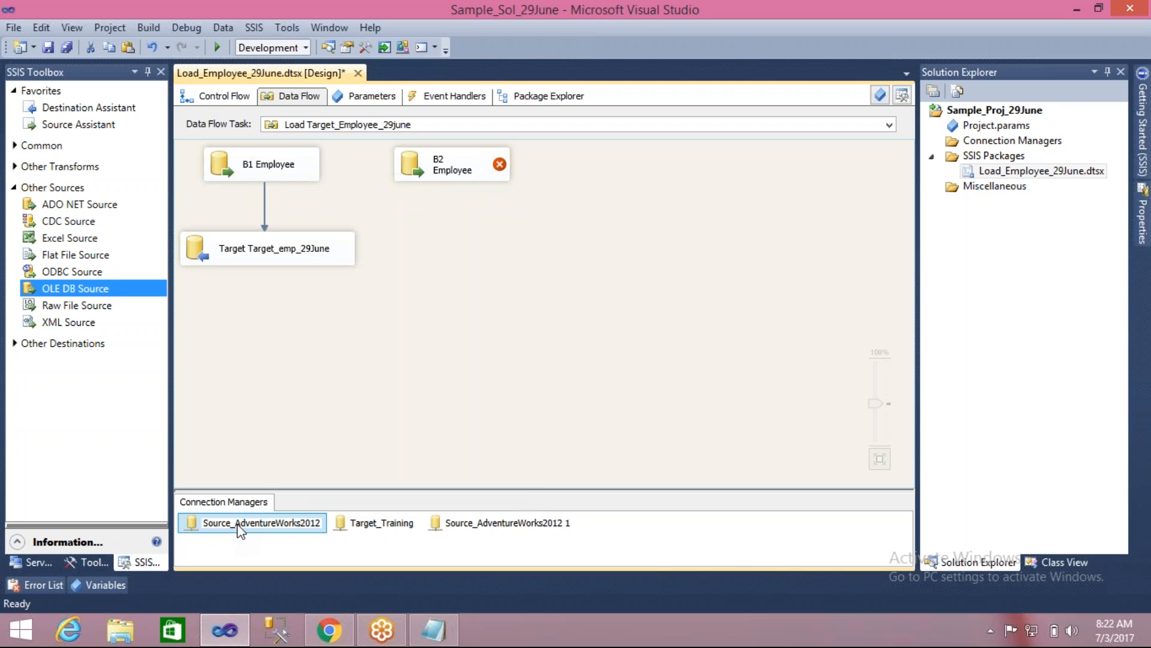
pyautogui.hotkey('shift', 'End')
pyautogui.write('B')
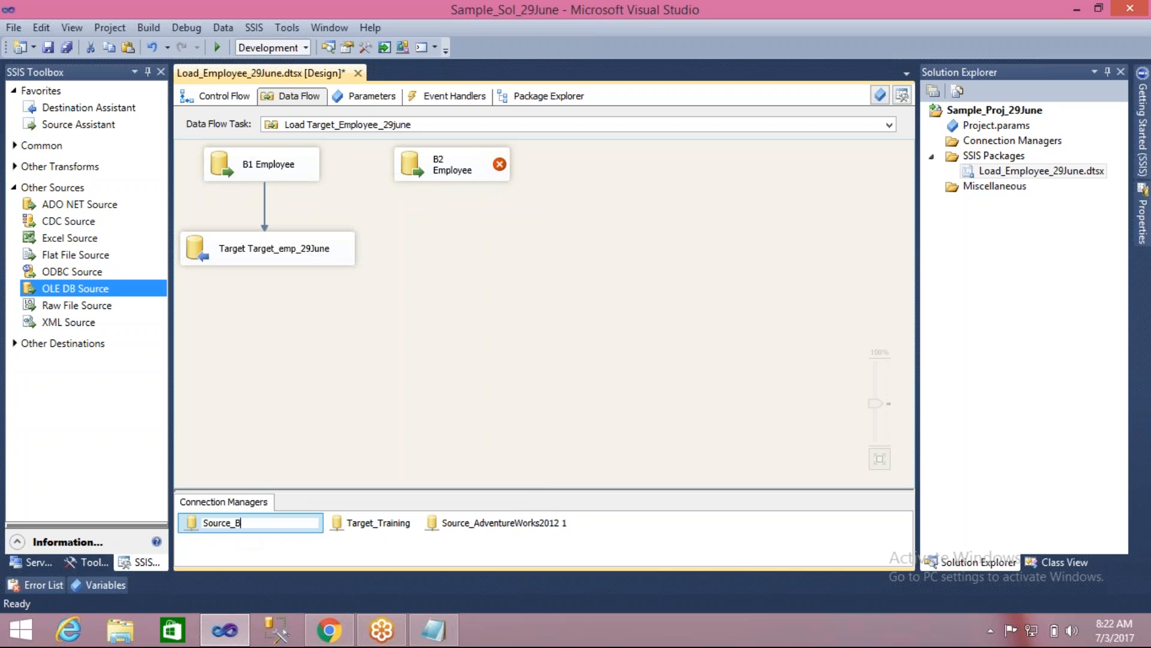
pyautogui.write('1')
pyautogui.click(474, 548)
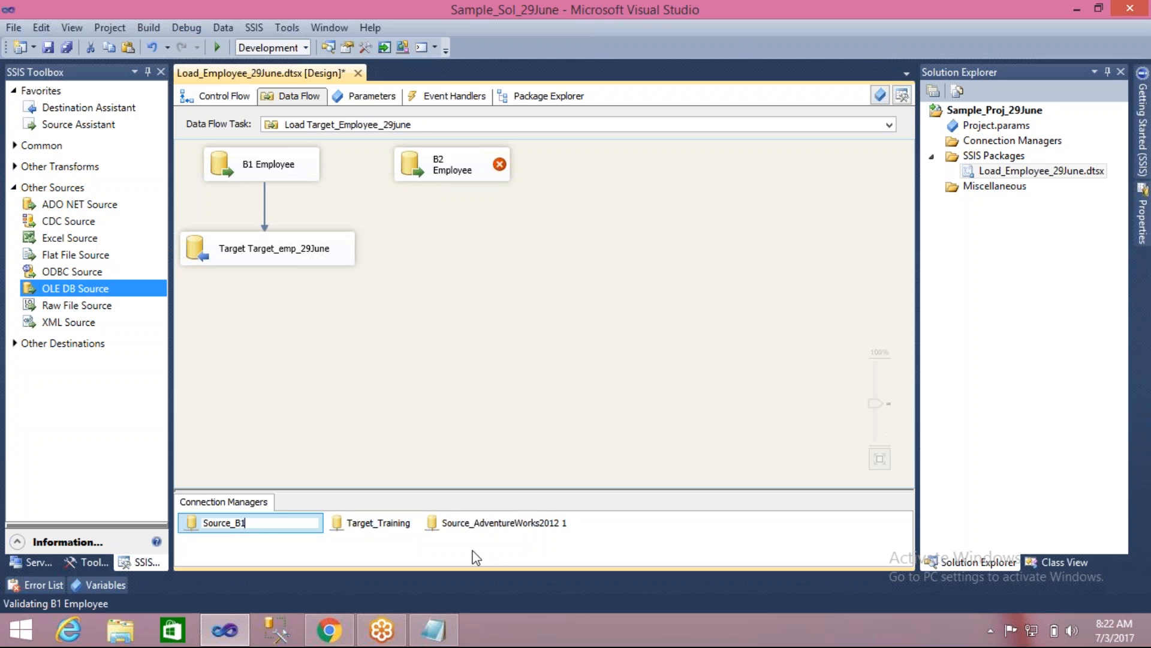
# - Rename the copied connection manager, Source_AdventureWorks2012 1, as "Source_B2"
pyautogui.rightClick(470, 527)
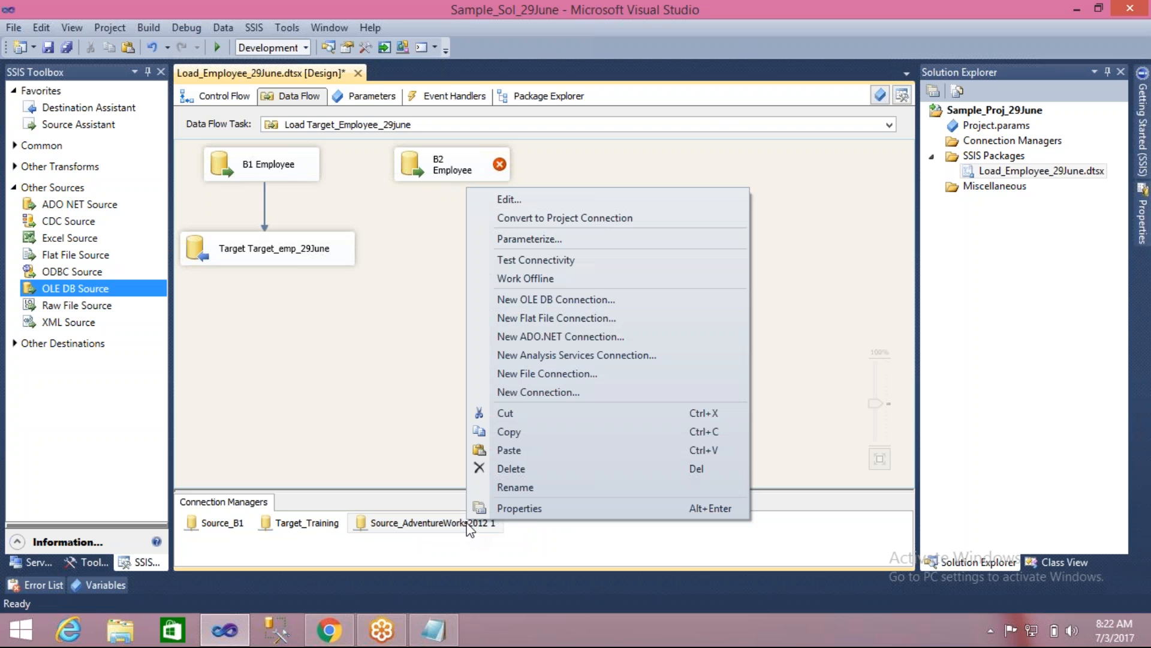
pyautogui.click(498, 487)
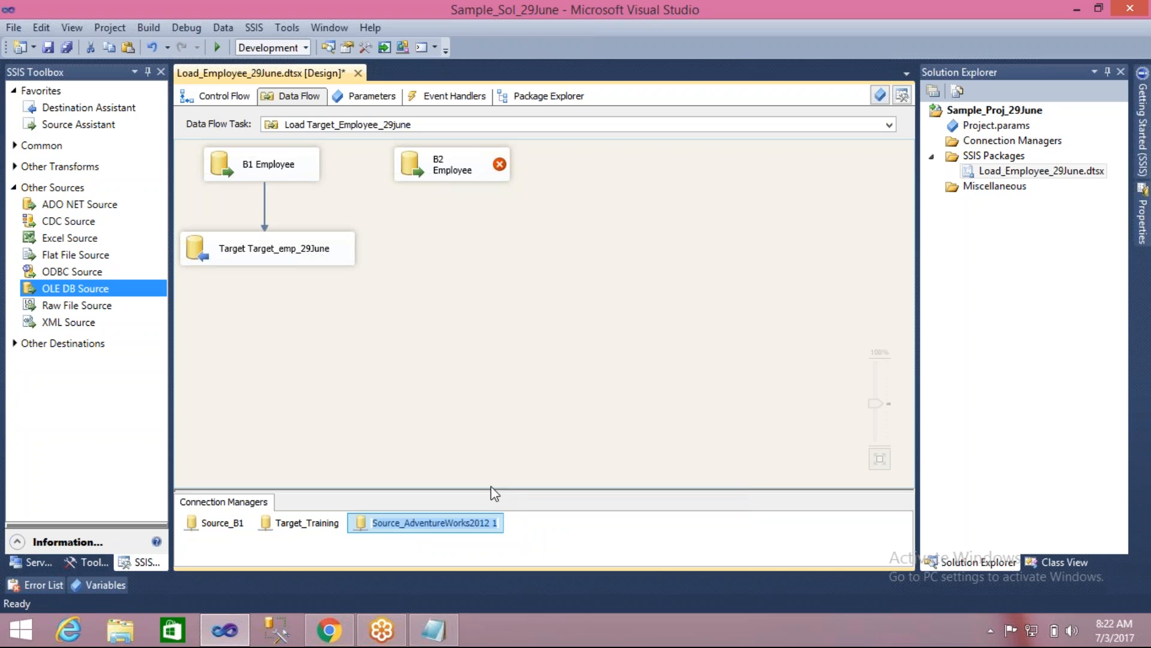
pyautogui.click(405, 524)
pyautogui.hotkey('shift', 'End')
pyautogui.write('B2')
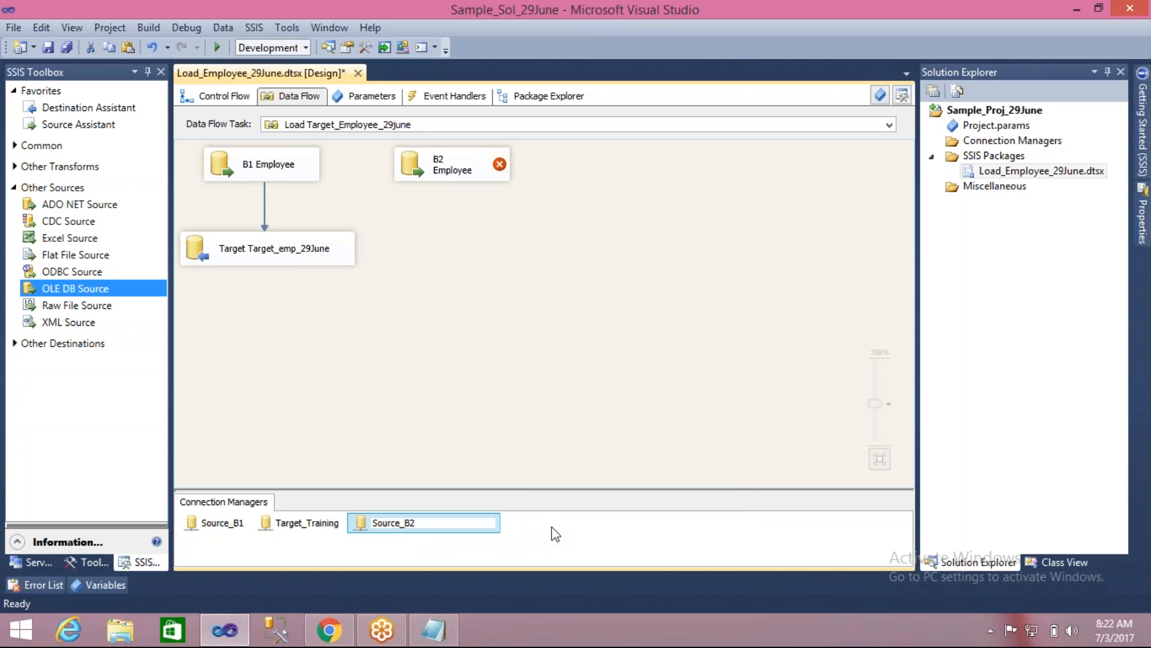
pyautogui.click(573, 532)
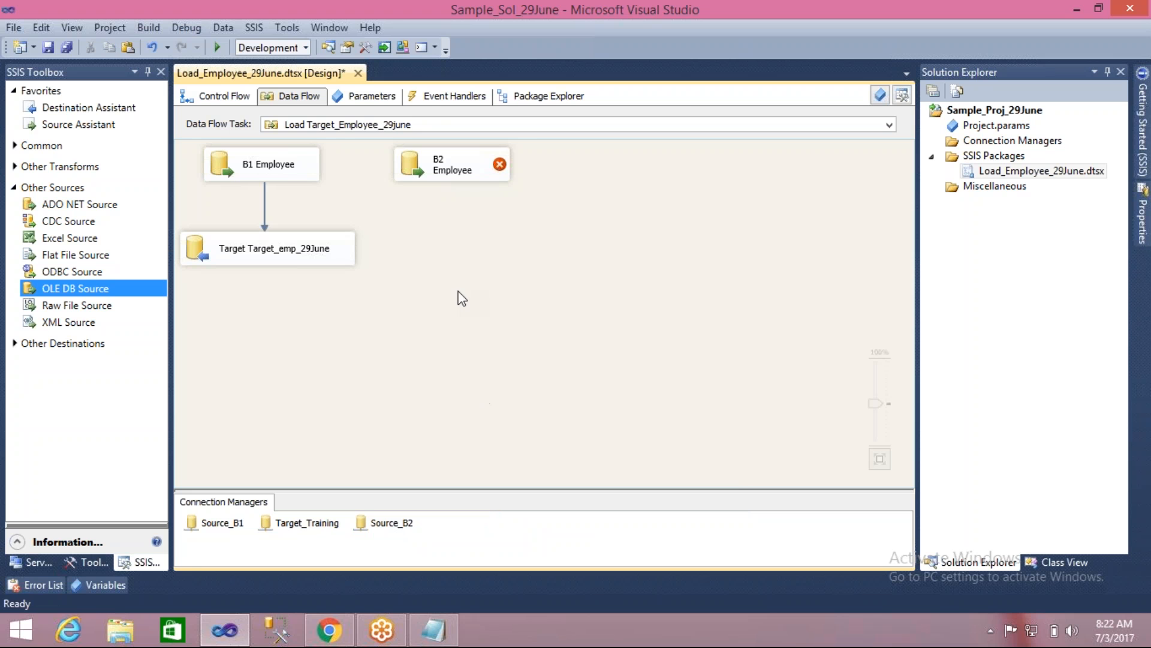
# - Configure B2 Employee to read all columns of the [HumanResources].[Employee] table through the Source_B2 connection
pyautogui.doubleClick(411, 174)
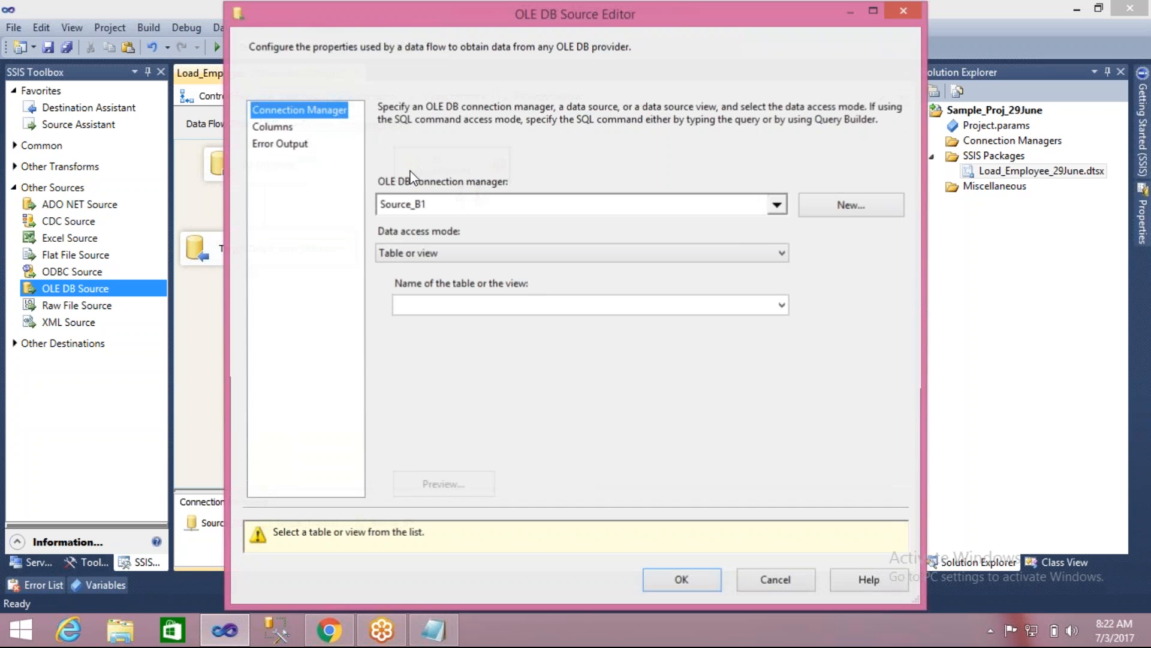
pyautogui.click(623, 211)
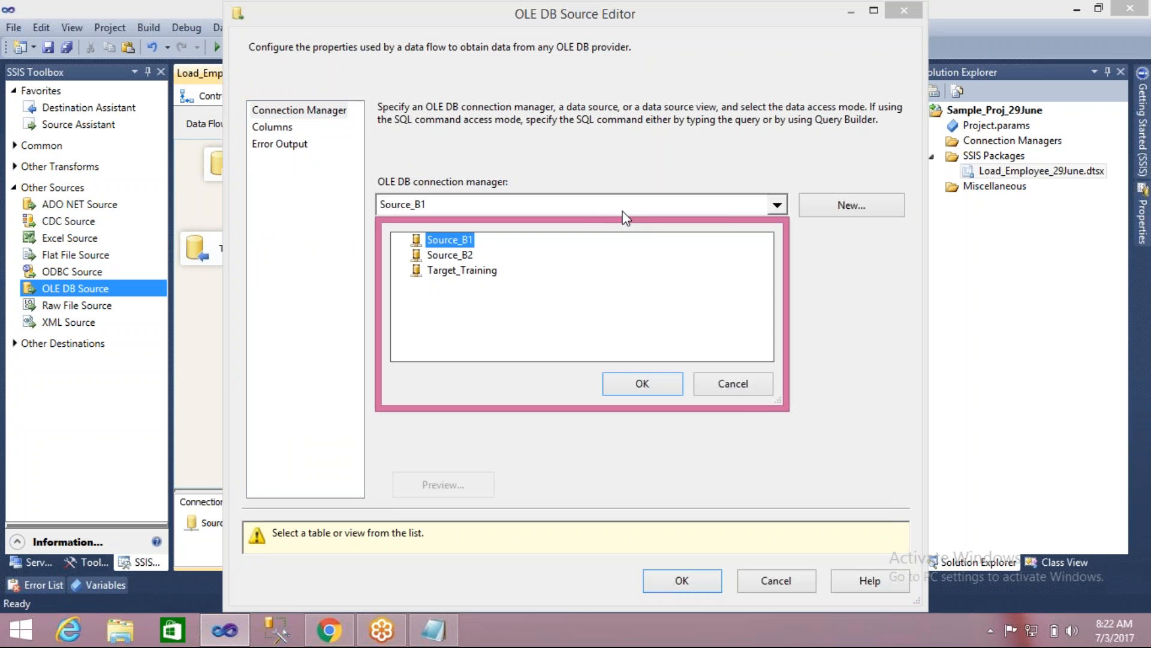
pyautogui.click(461, 257)
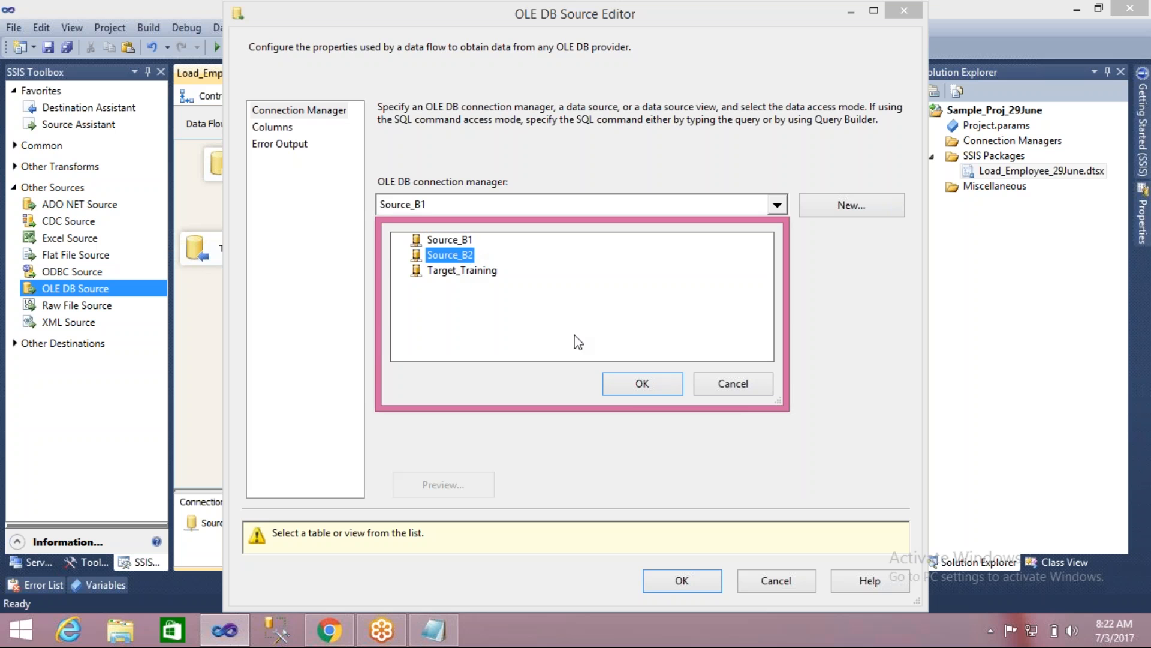
pyautogui.click(642, 387)
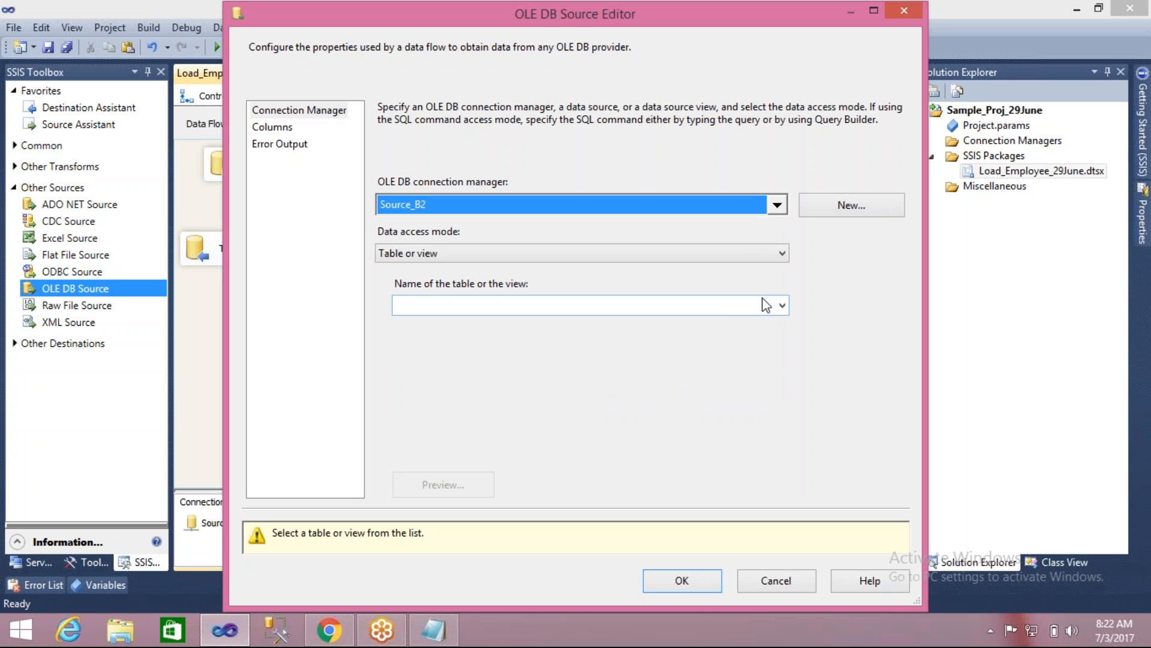
pyautogui.click(780, 306)
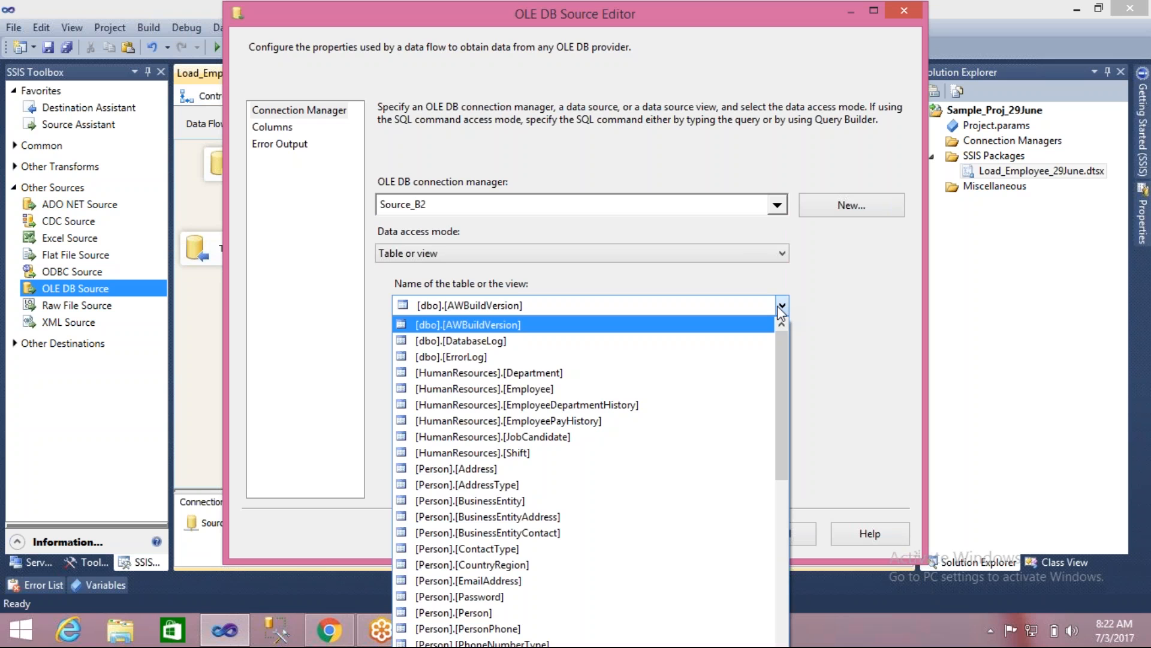
pyautogui.click(539, 388)
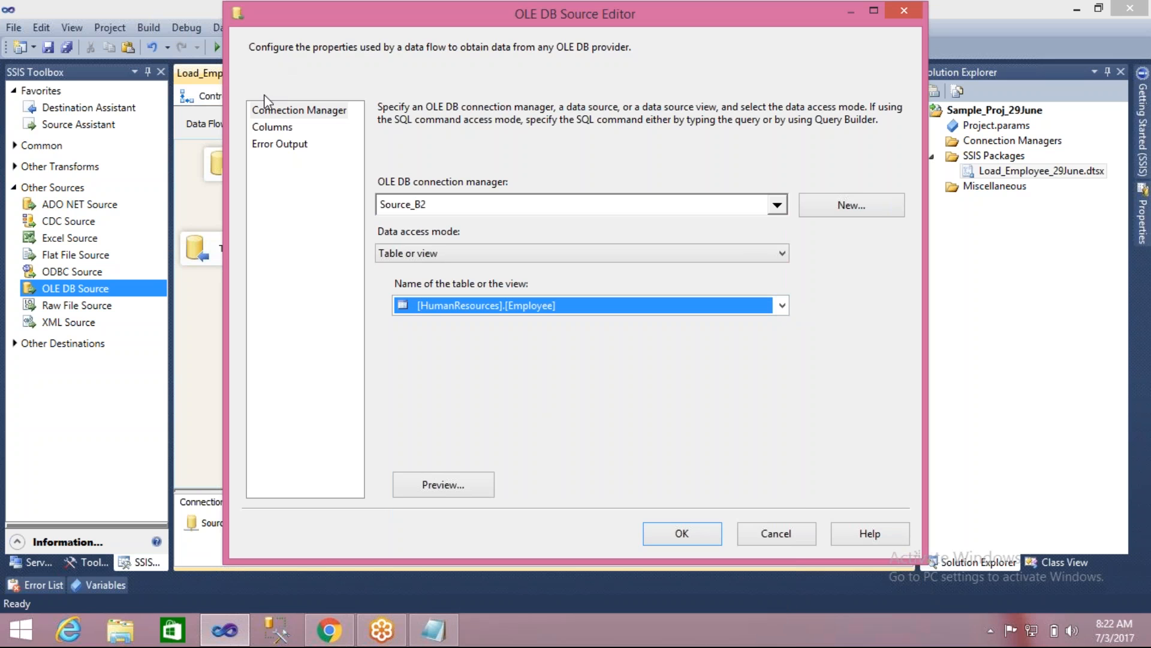
pyautogui.click(275, 128)
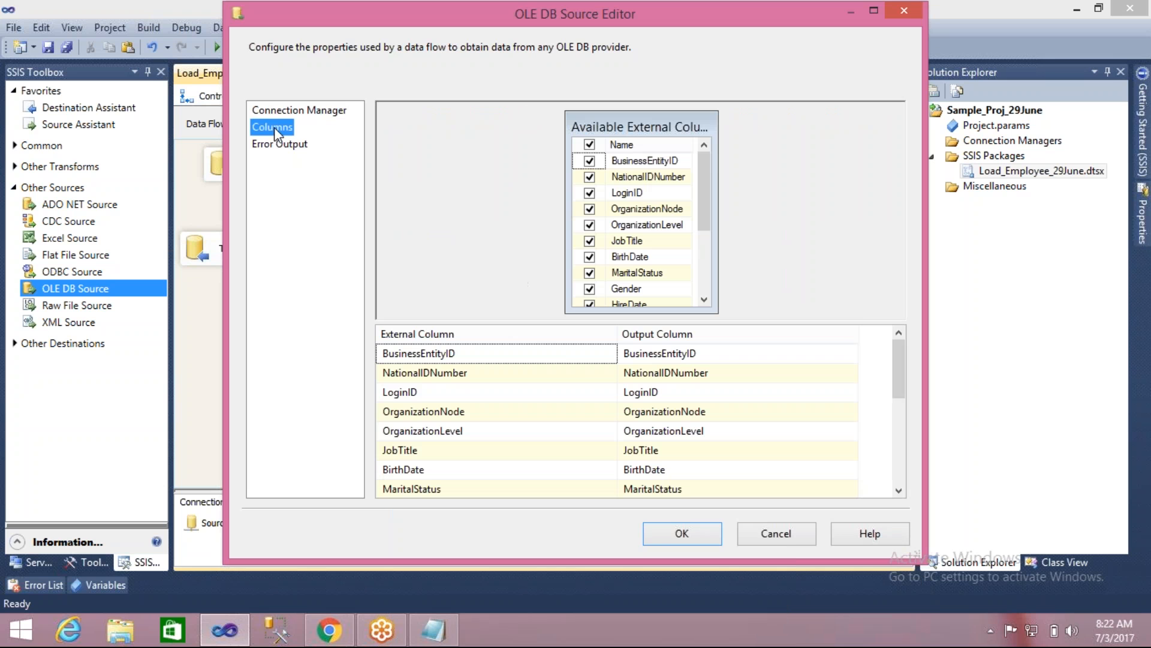
pyautogui.click(665, 530)
# - Review the connection and column settings of the B1 Employee source without changing them
pyautogui.doubleClick(218, 163)
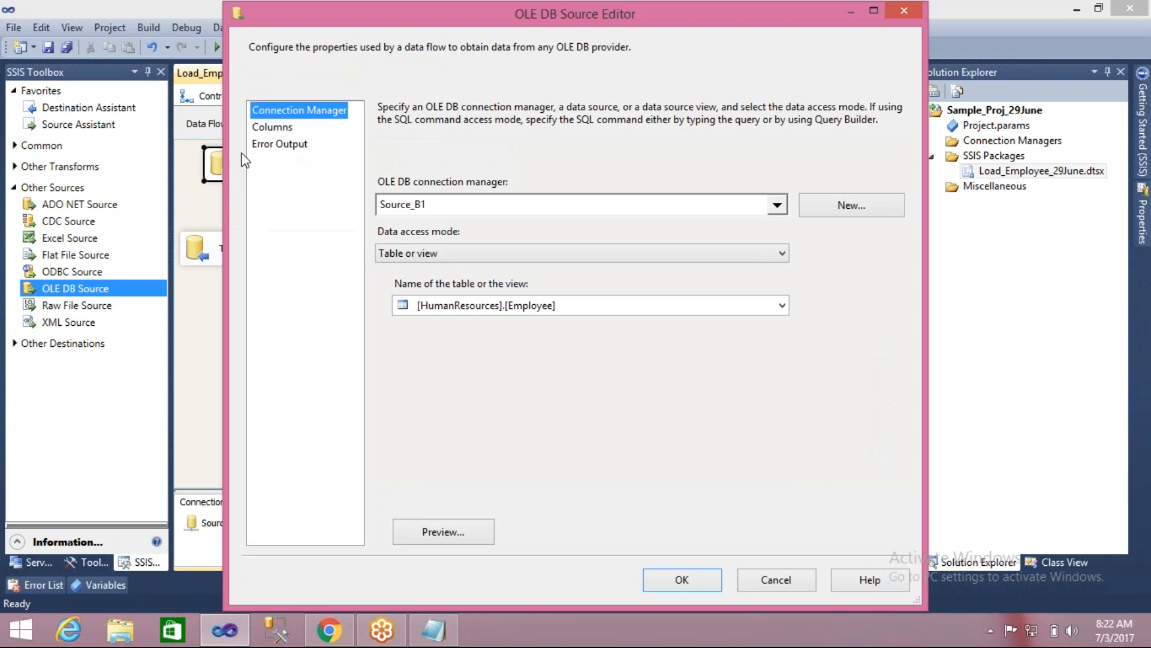
pyautogui.click(290, 128)
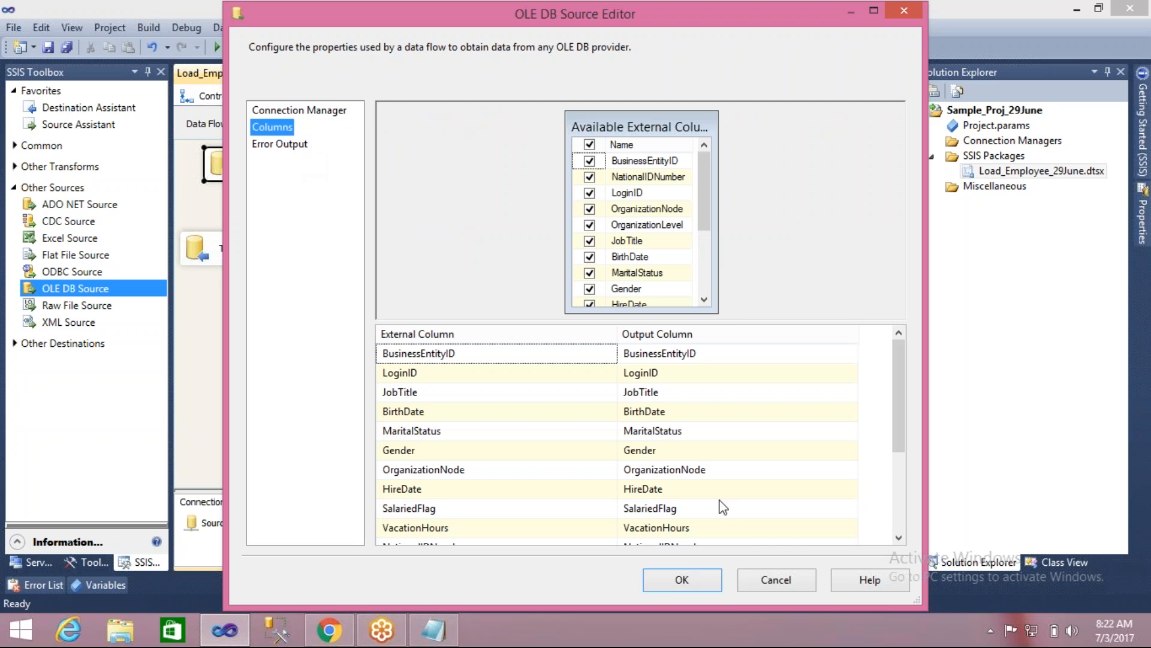
pyautogui.click(758, 574)
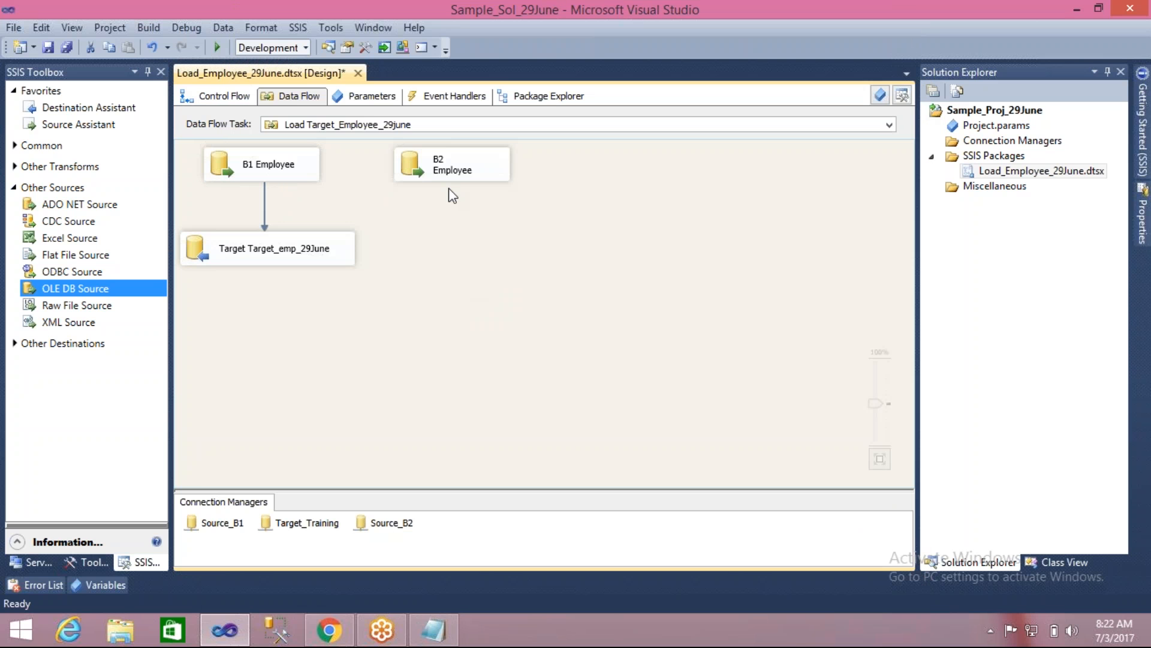
# - Try to connect the B2 Employee source directly to the Target_emp_29June destination alongside B1 Employee
pyautogui.moveTo(471, 175); pyautogui.dragTo(483, 173)
pyautogui.click(465, 219)
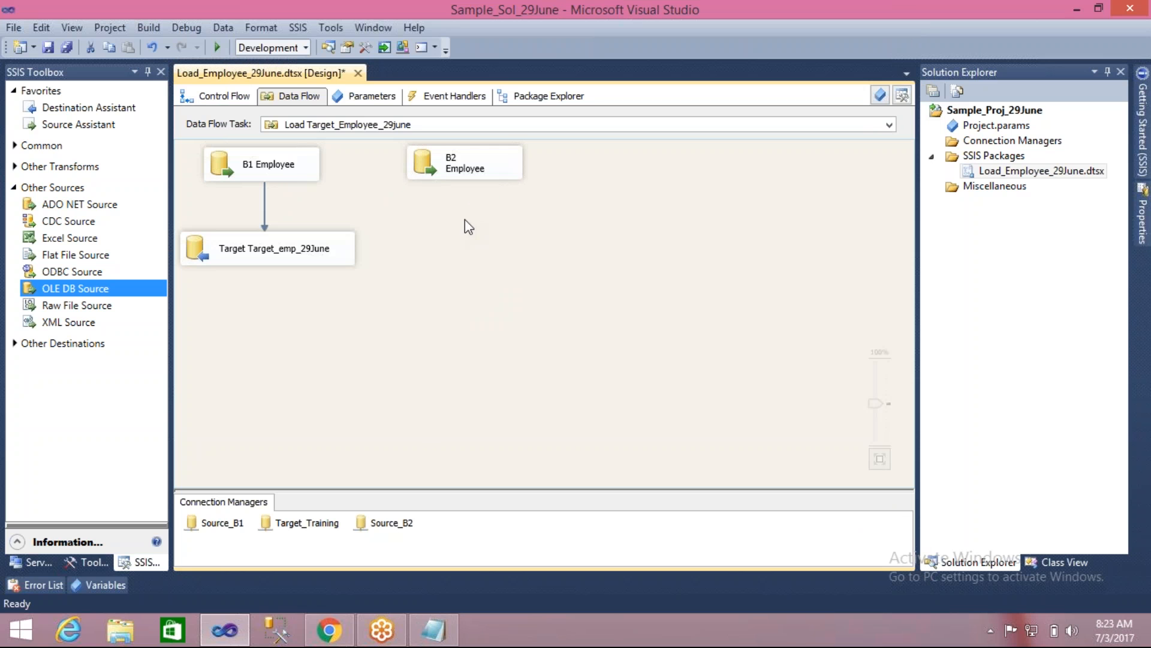
pyautogui.click(422, 161)
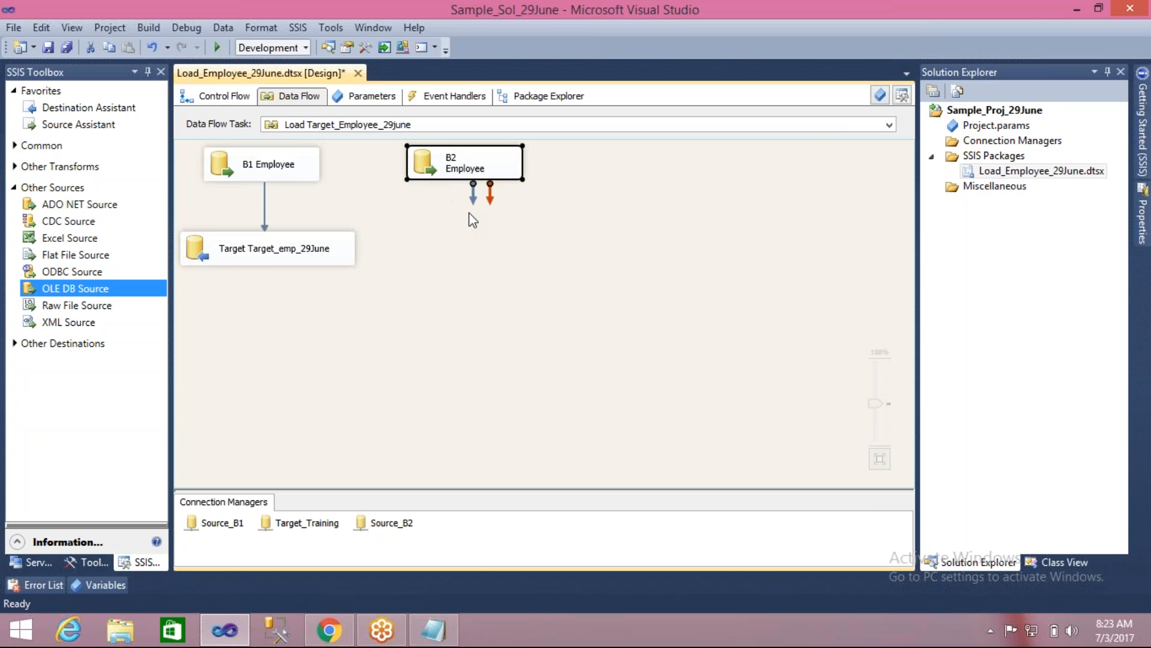
pyautogui.moveTo(252, 251); pyautogui.dragTo(362, 260)
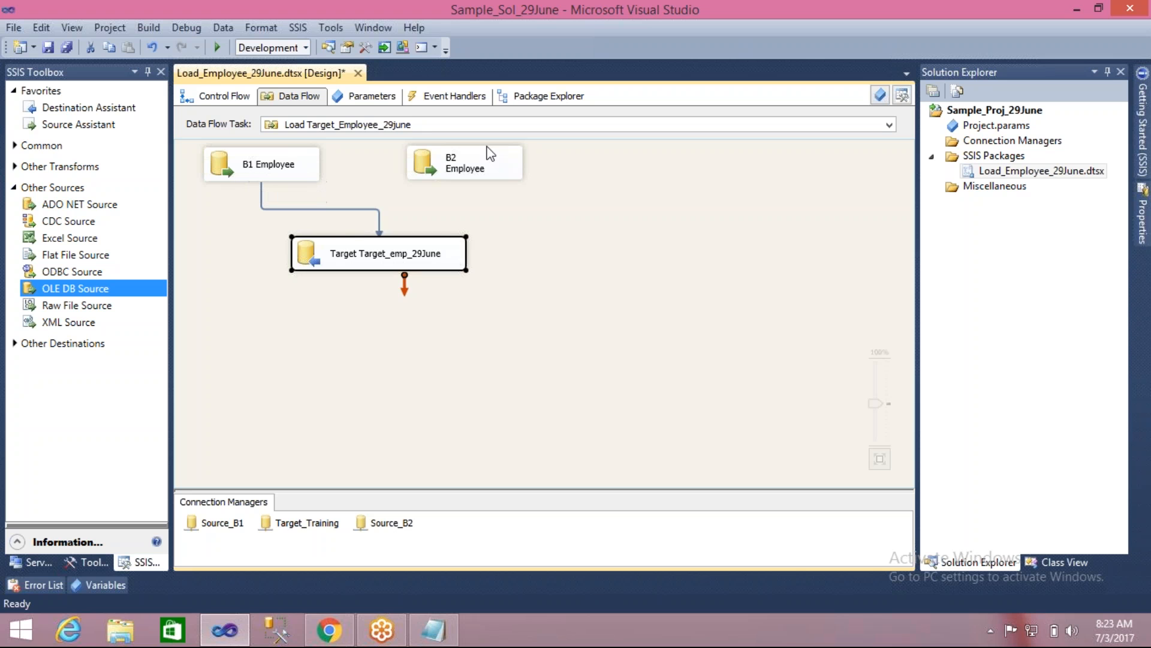
pyautogui.click(484, 167)
pyautogui.moveTo(468, 200); pyautogui.dragTo(373, 248)
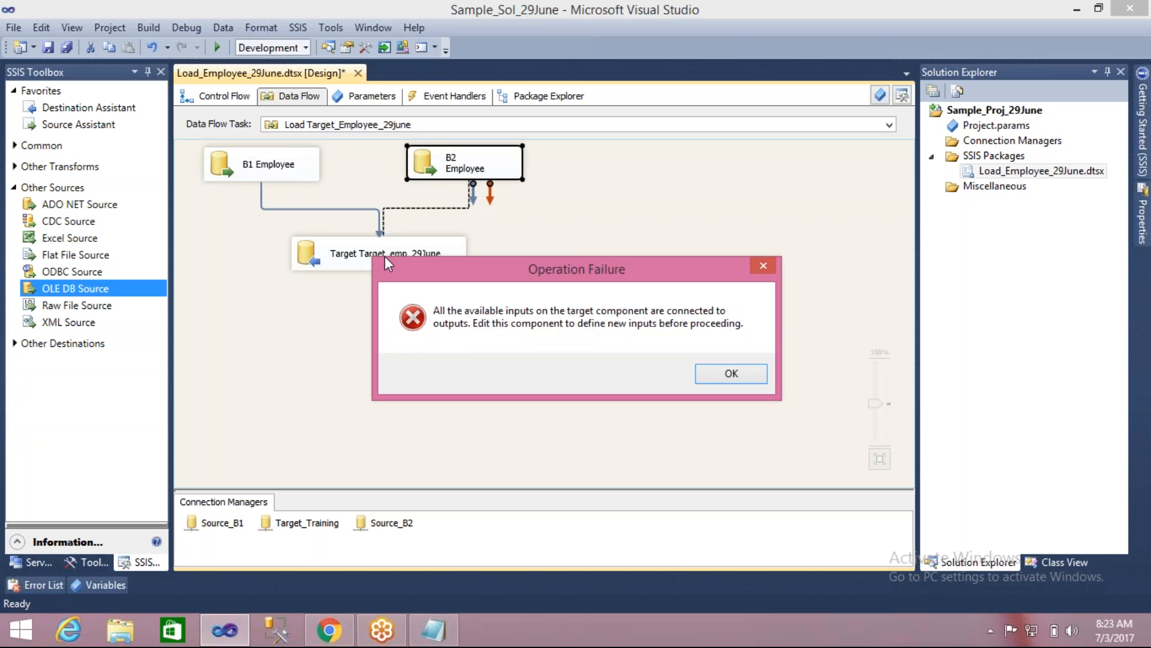
pyautogui.moveTo(444, 272); pyautogui.dragTo(451, 307)
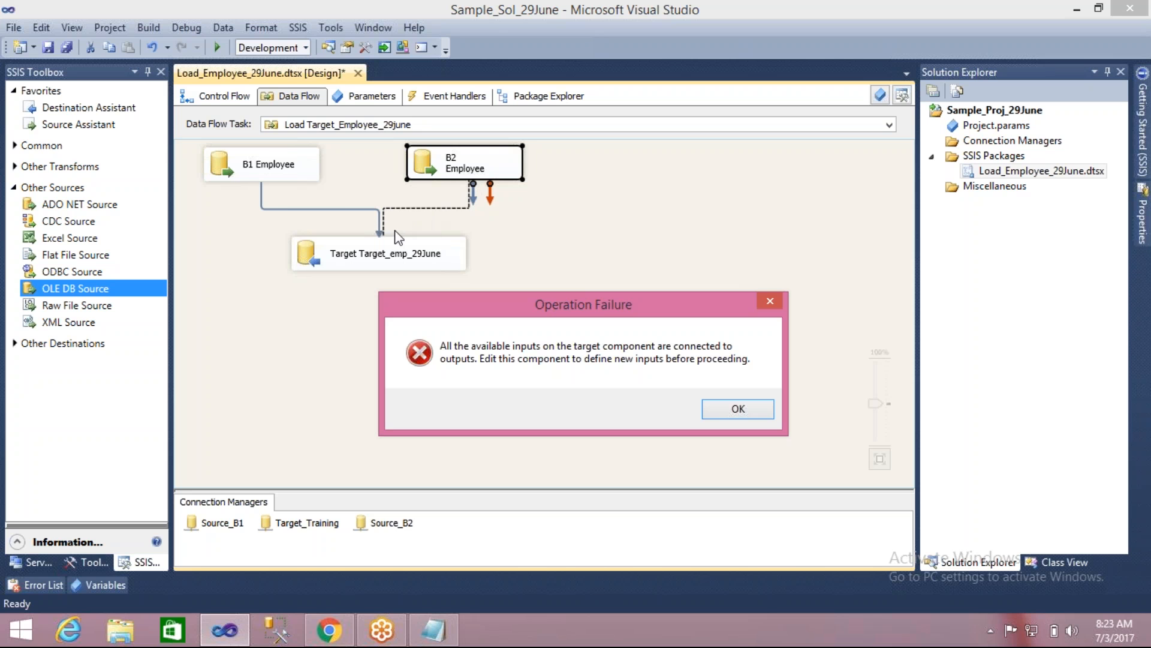
pyautogui.click(735, 412)
# - Move the Target_emp_29June destination lower and delete the data path between B1 Employee and the destination
pyautogui.moveTo(400, 262); pyautogui.dragTo(395, 327)
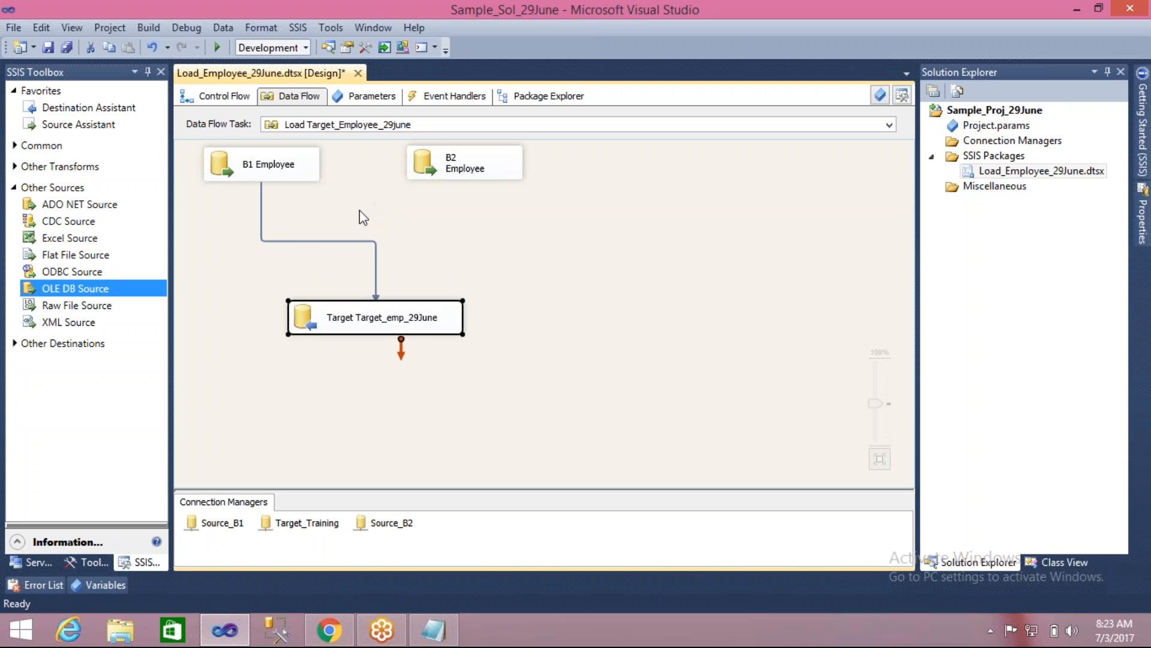
pyautogui.click(305, 241)
pyautogui.press('Delete')
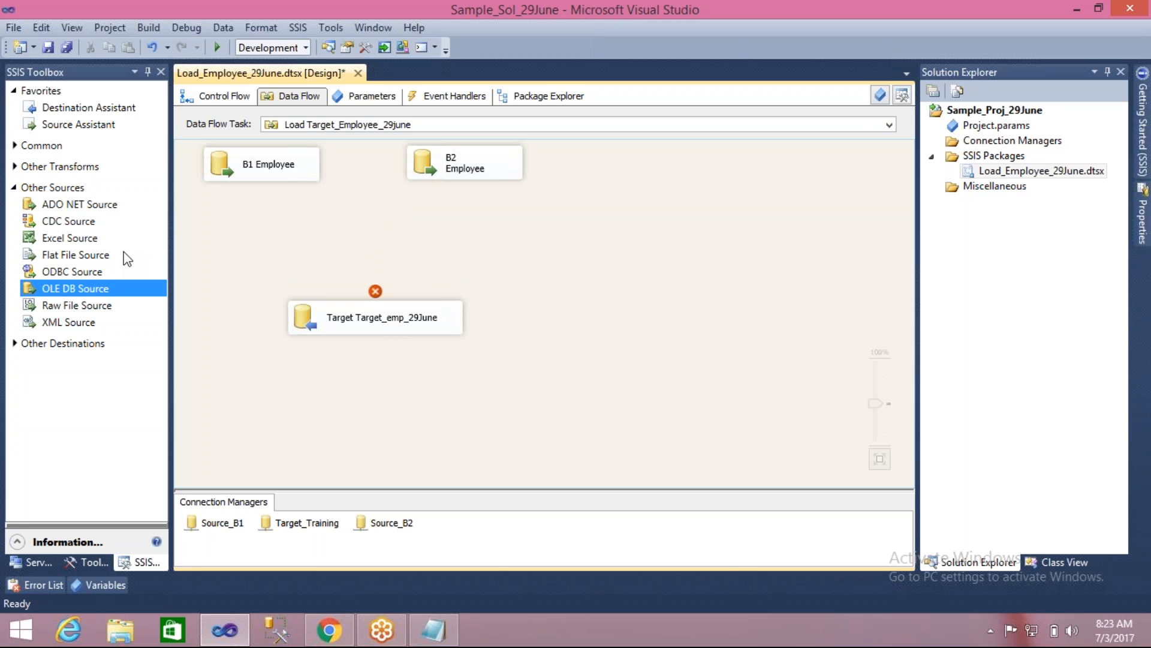
# - Add a Union All transformation between the two employee sources and the destination, moving the destination down to make room
pyautogui.click(15, 148)
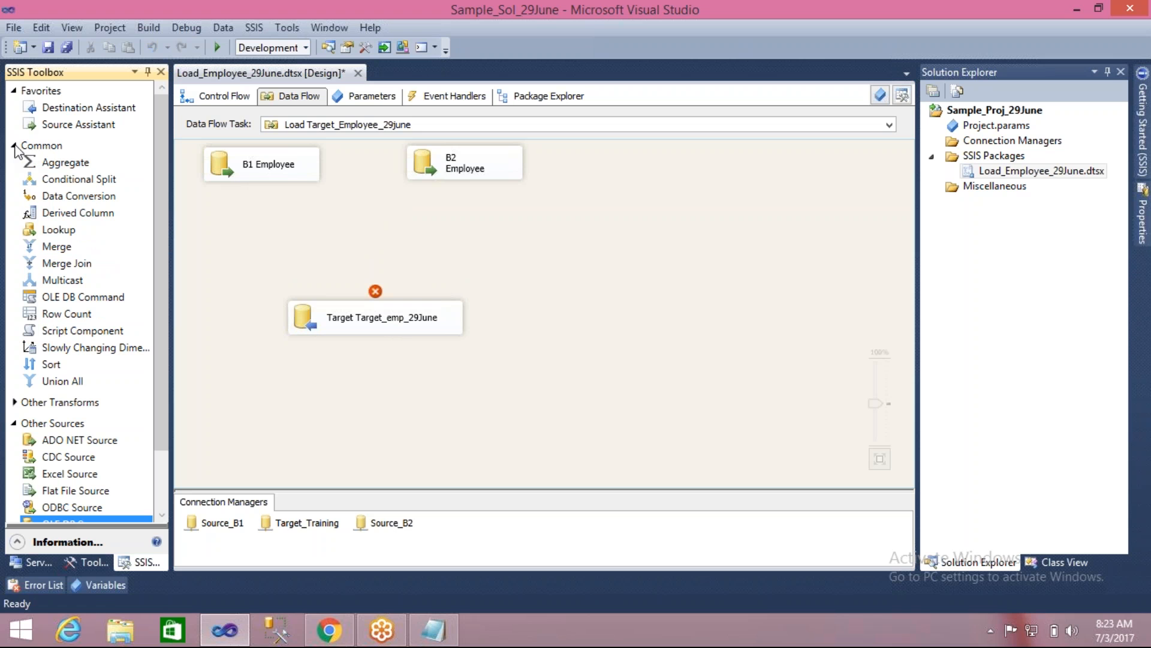
pyautogui.click(63, 384)
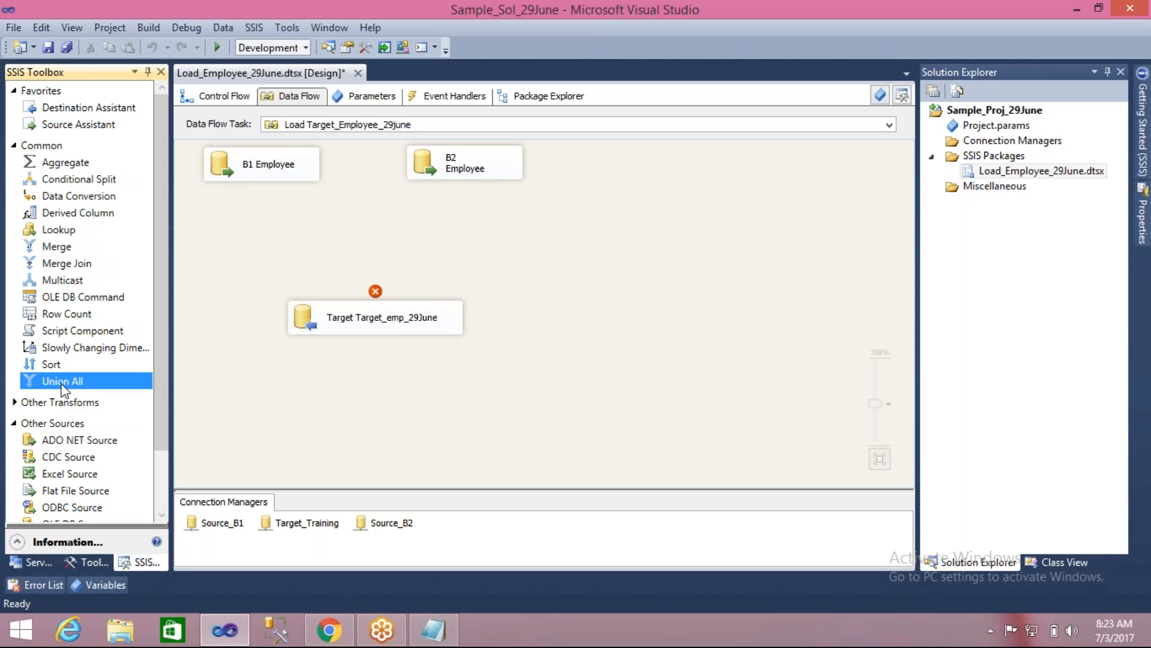
pyautogui.click(304, 313)
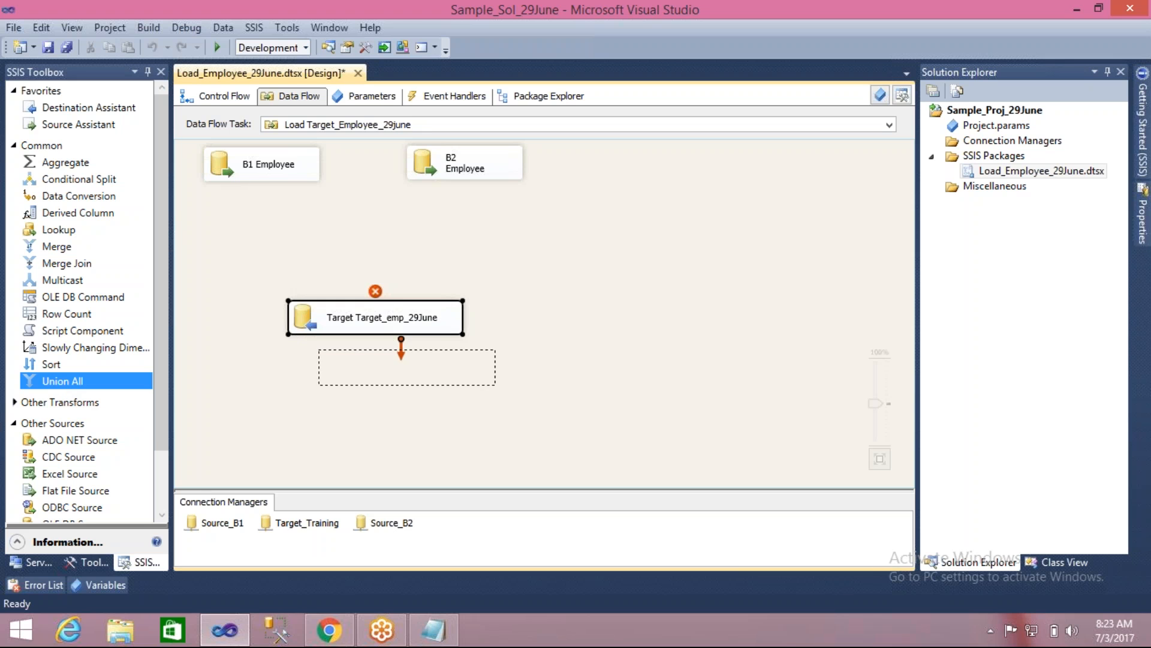
pyautogui.moveTo(303, 313); pyautogui.dragTo(336, 363)
pyautogui.click(63, 385)
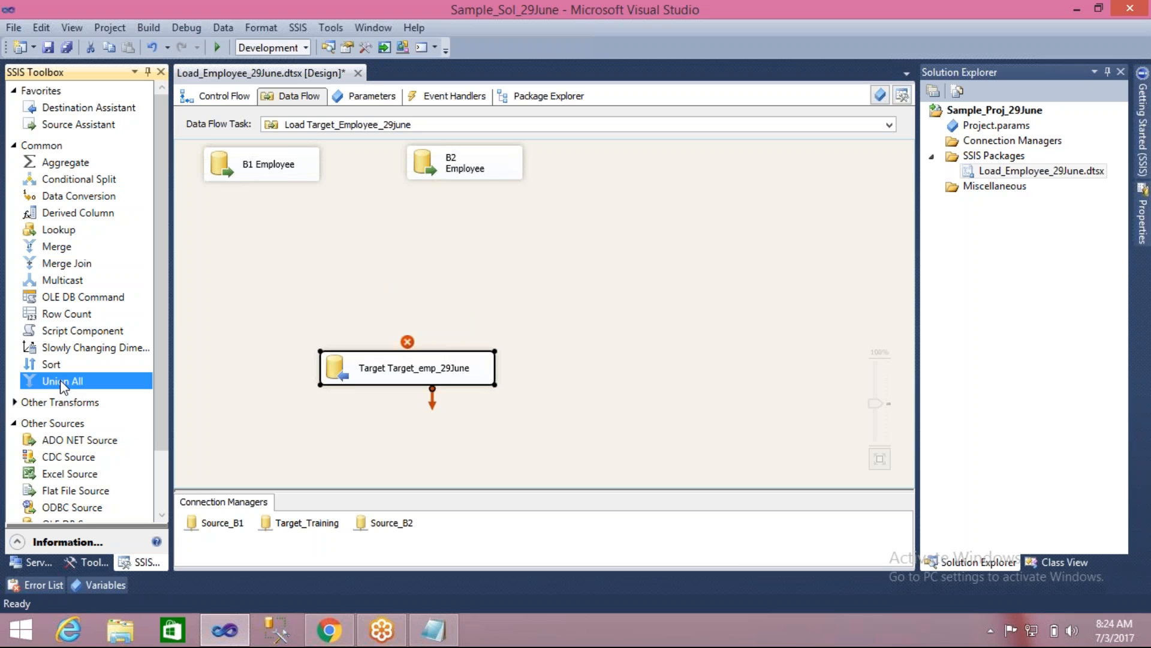
pyautogui.moveTo(63, 383); pyautogui.dragTo(318, 176)
pyautogui.moveTo(343, 248); pyautogui.dragTo(343, 248)
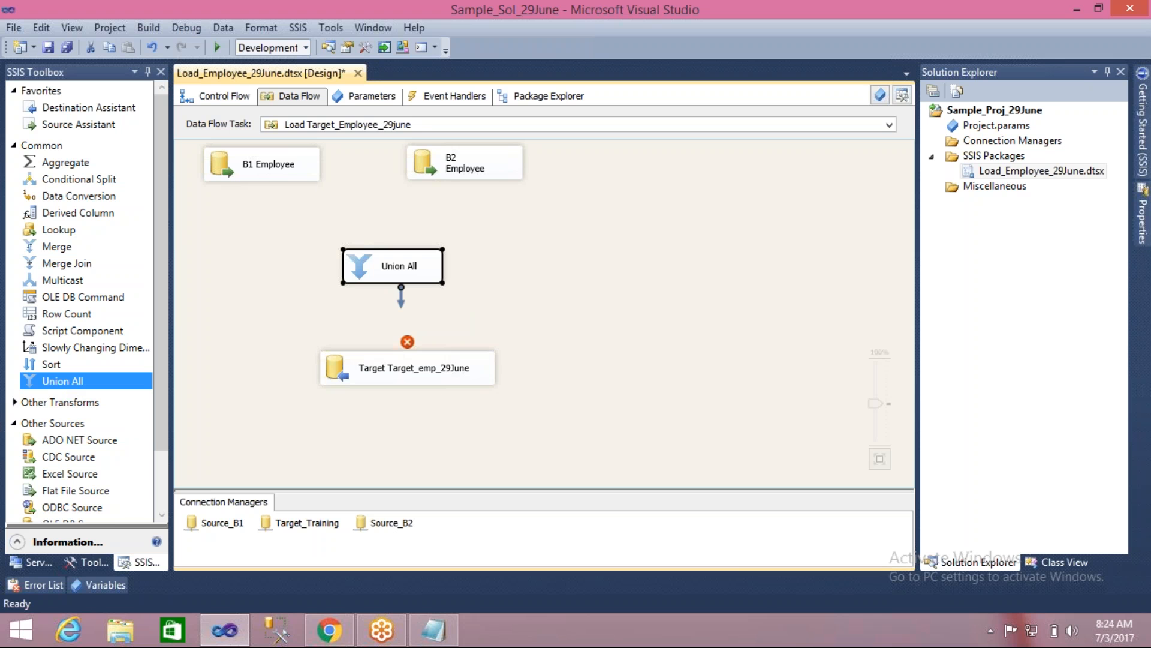
# - Connect the outputs of B1 Employee and B2 Employee to the Union All transformation
pyautogui.click(261, 258)
pyautogui.click(263, 170)
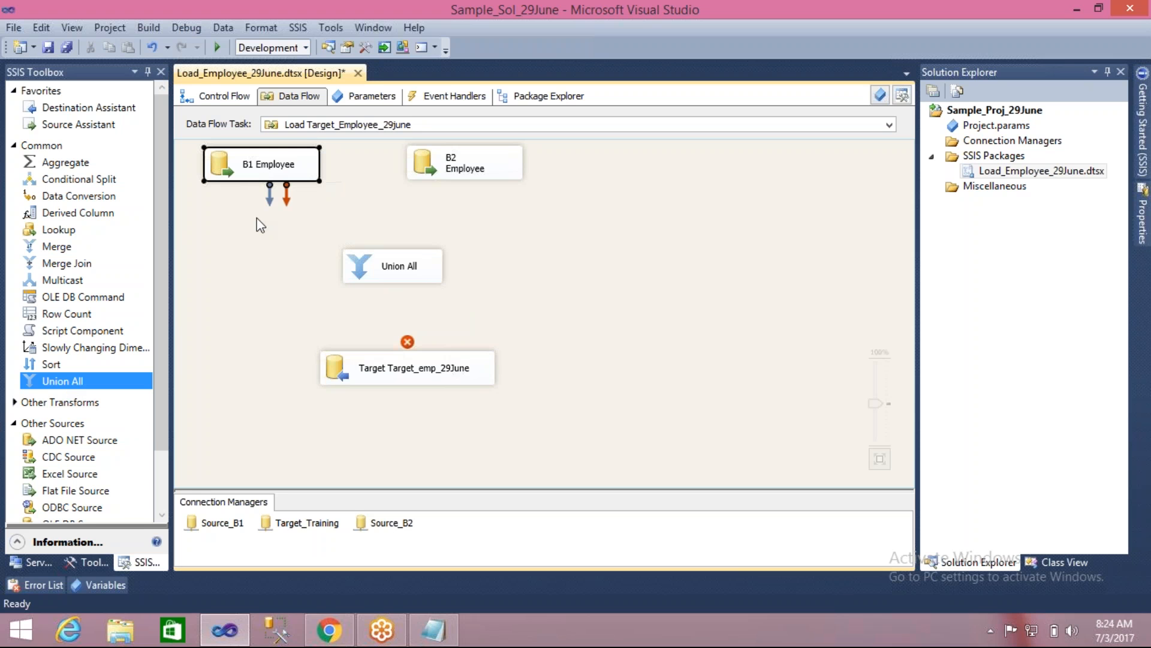
pyautogui.moveTo(270, 202); pyautogui.dragTo(352, 254)
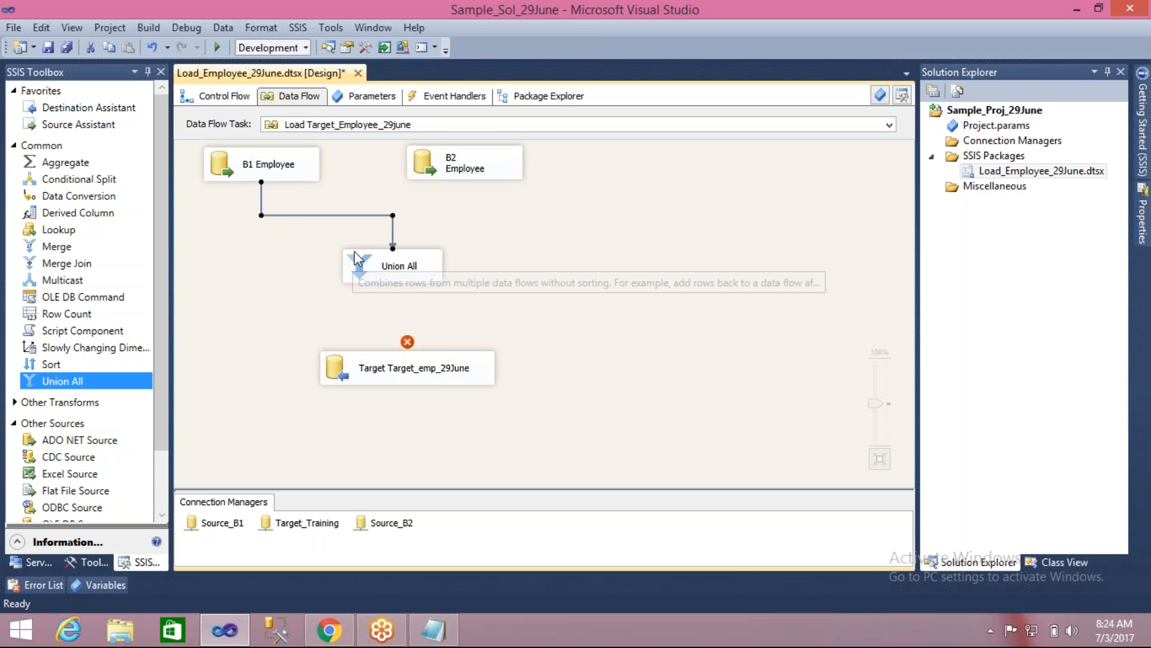
pyautogui.click(453, 162)
pyautogui.moveTo(475, 204); pyautogui.dragTo(406, 252)
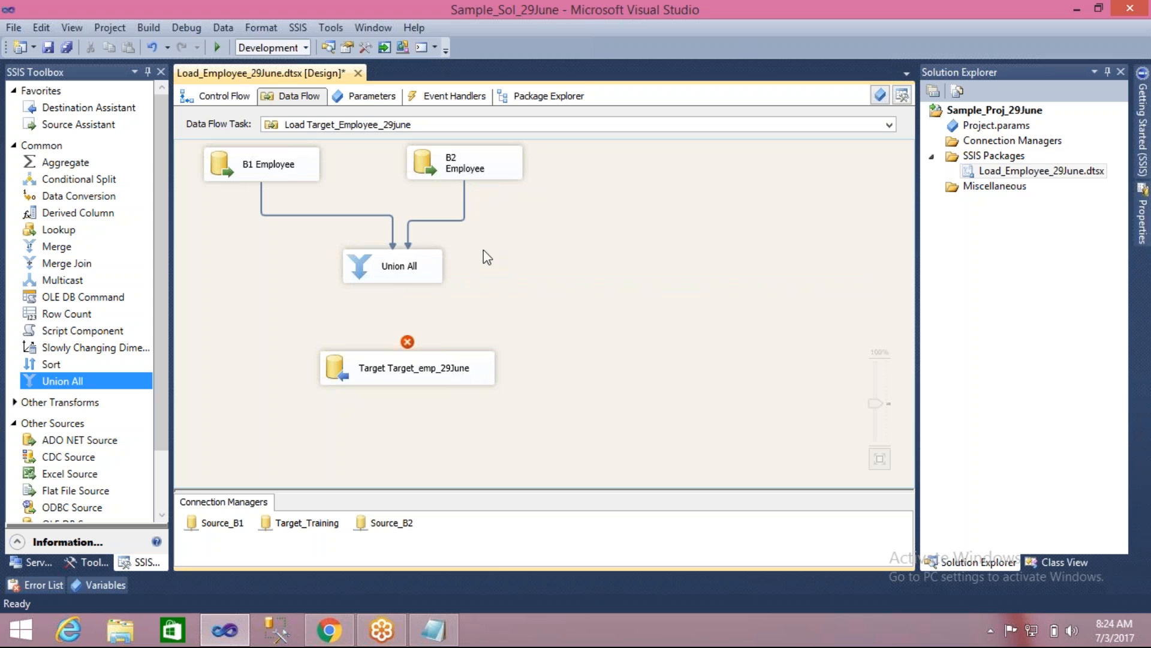
# - Connect the Union All output to the Target_emp_29June destination
pyautogui.click(400, 268)
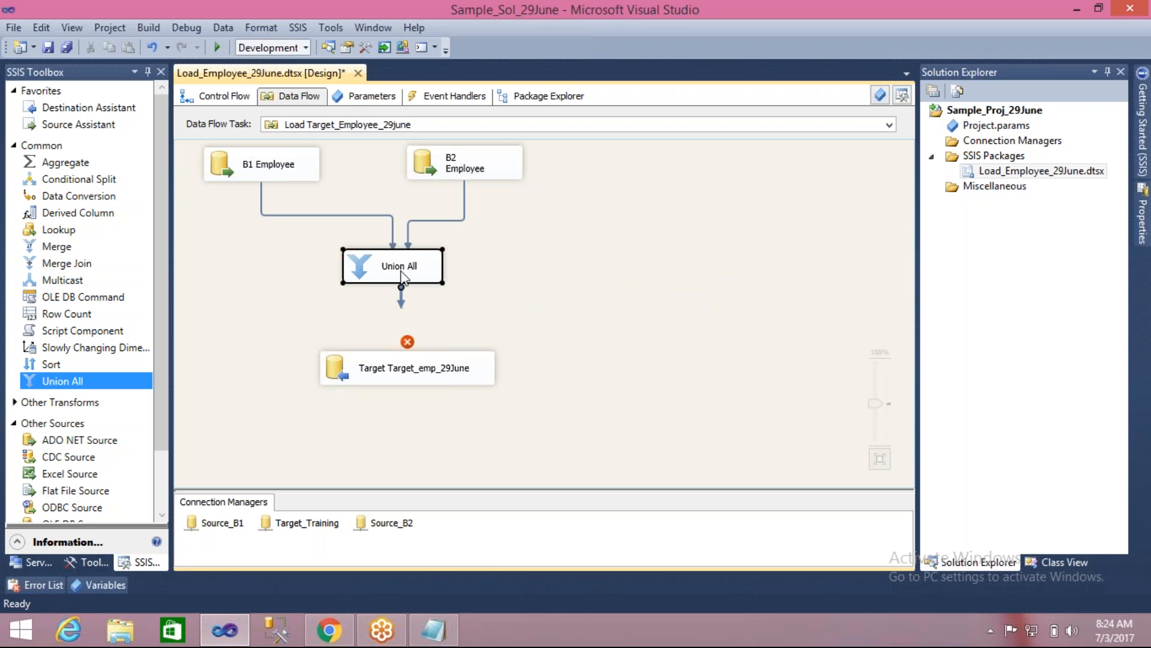
pyautogui.moveTo(401, 316); pyautogui.dragTo(407, 358)
pyautogui.click(519, 306)
# - Review all input-to-destination column mappings of the Target_emp_29June destination and accept them as they are
pyautogui.click(337, 376)
pyautogui.doubleClick(337, 377)
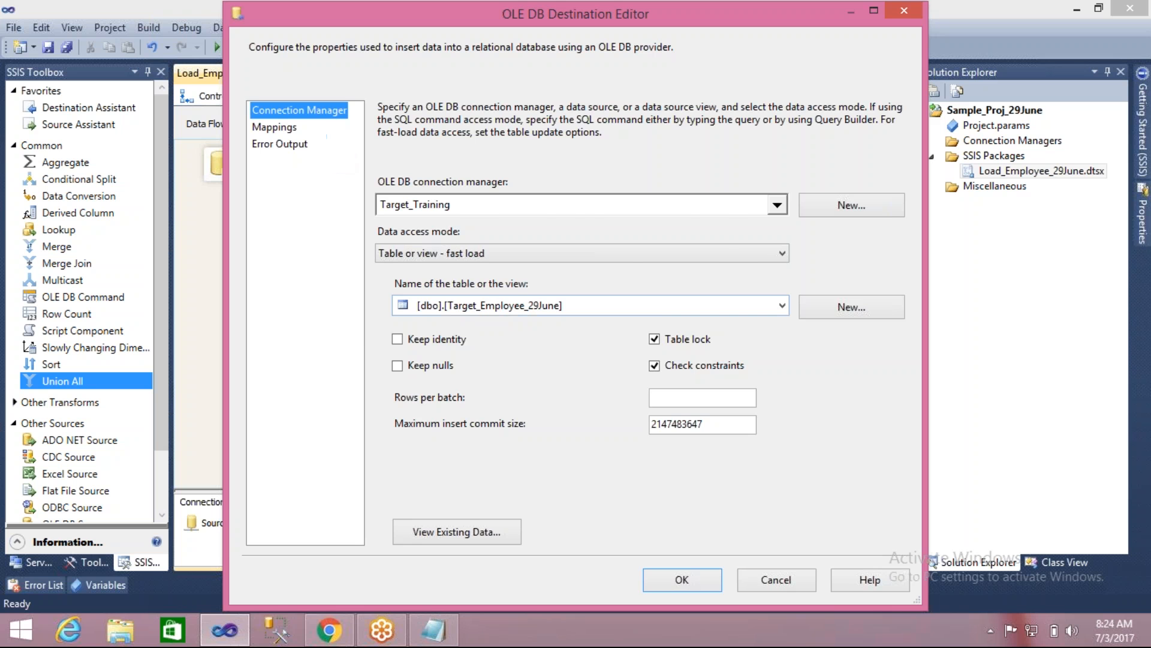
pyautogui.click(286, 128)
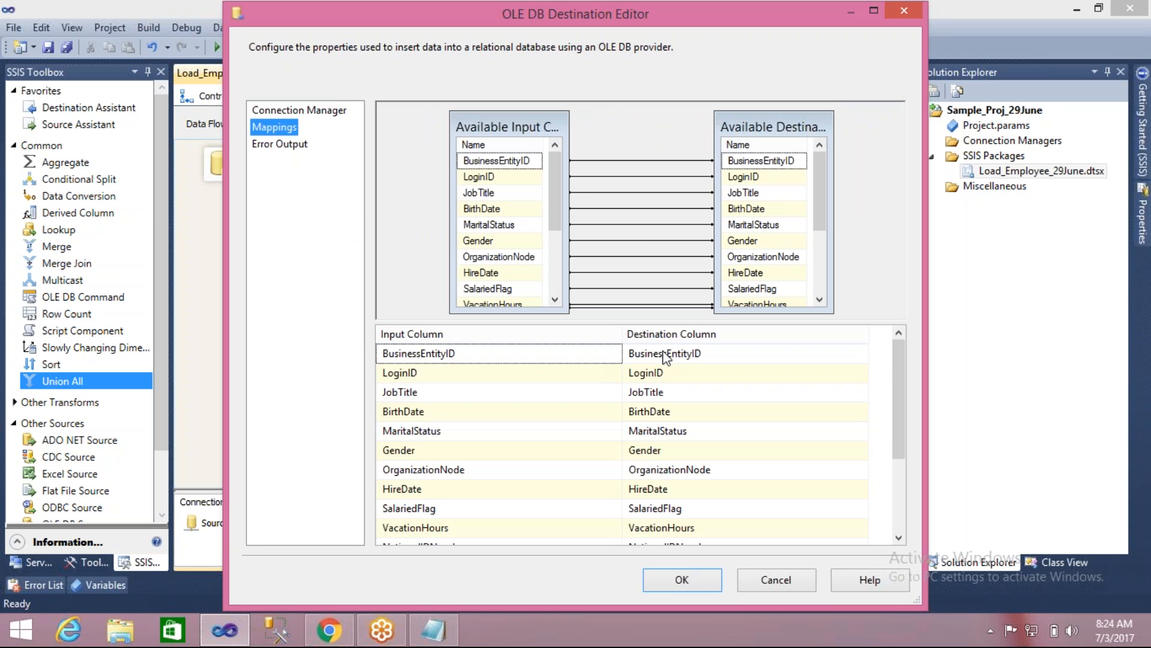
pyautogui.moveTo(897, 373); pyautogui.dragTo(867, 358)
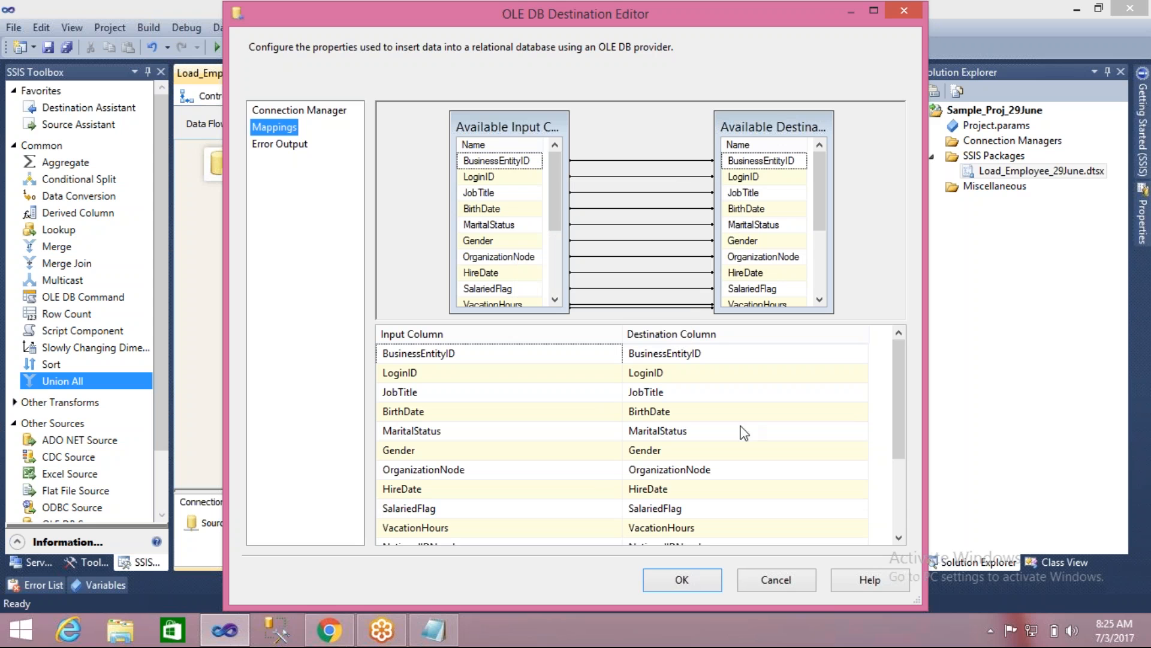
pyautogui.click(900, 494)
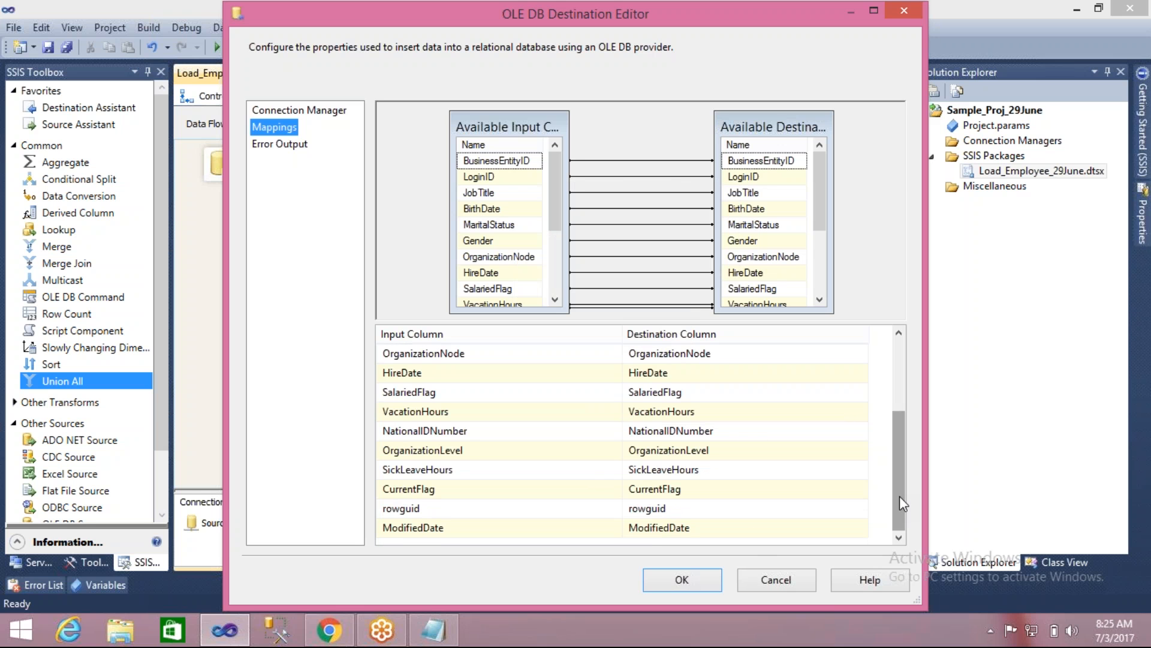
pyautogui.moveTo(900, 496); pyautogui.dragTo(897, 408)
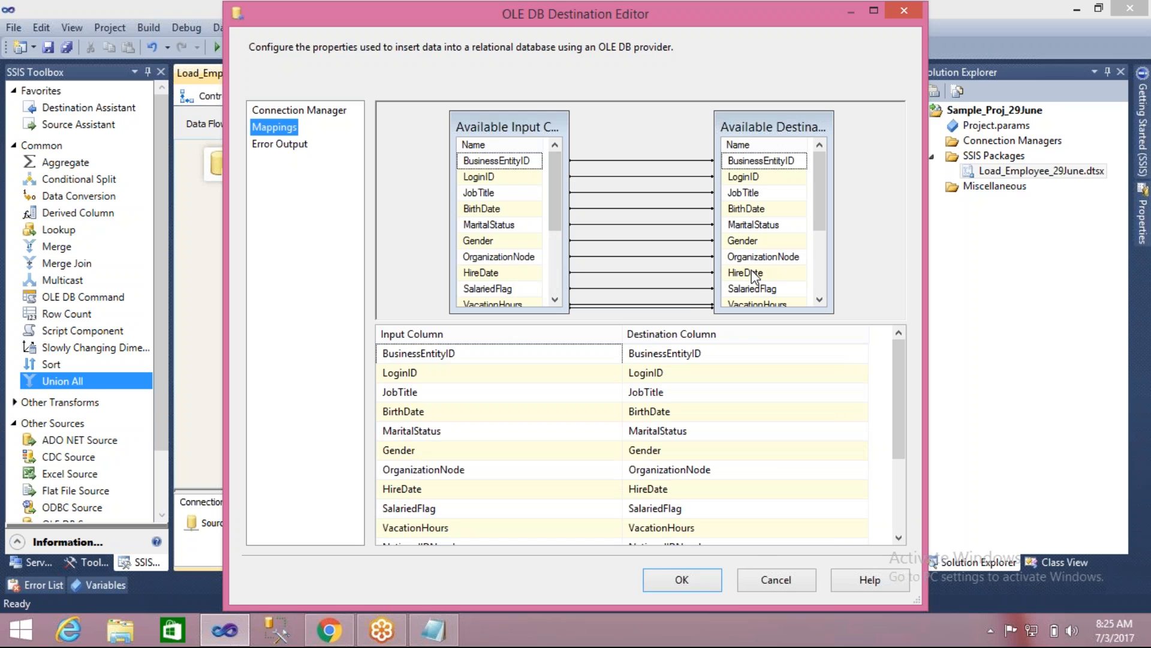
pyautogui.click(681, 576)
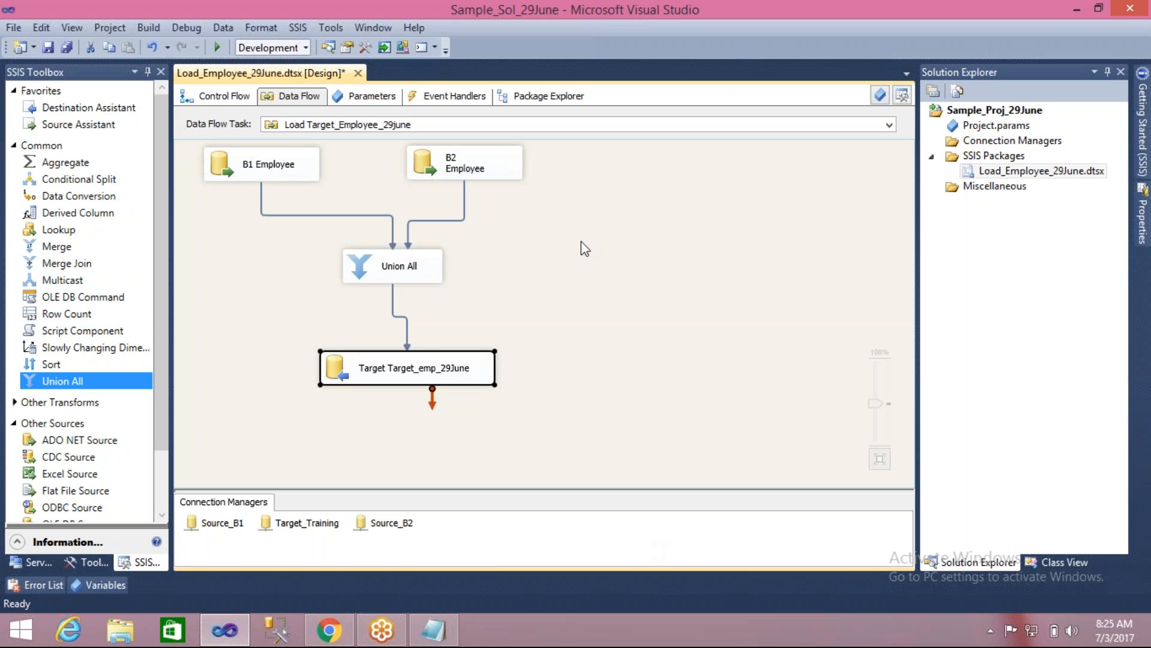
# - Autosize all data flow components and apply the automatic diagram layout to them
pyautogui.hotkey('ctrl', 'a')
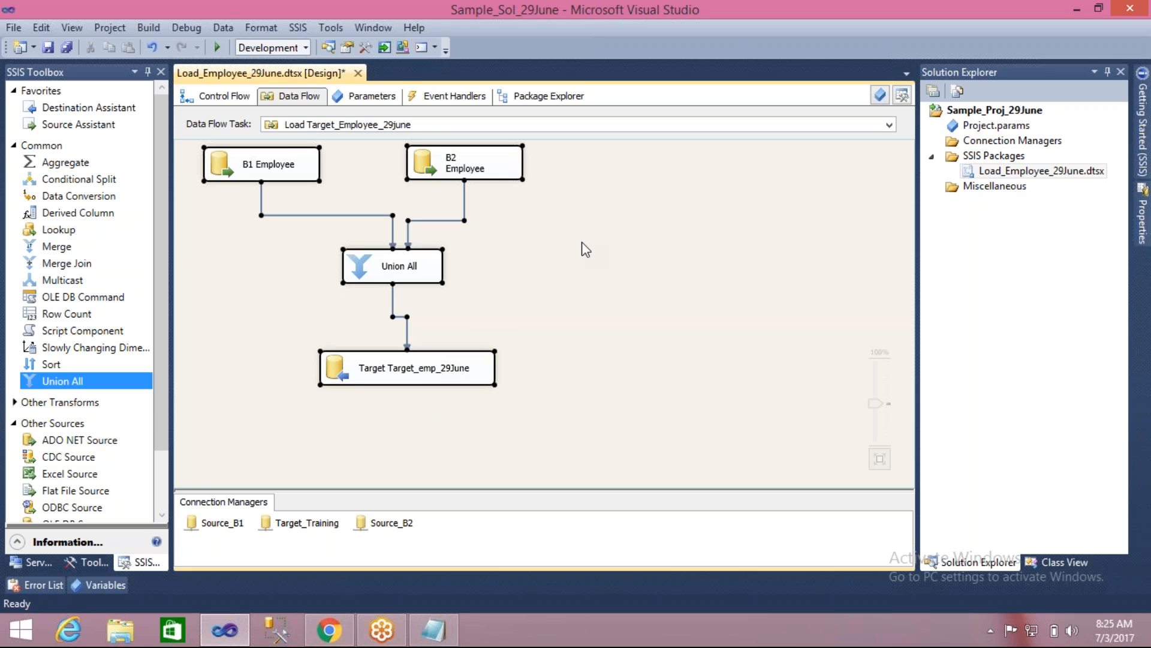
pyautogui.click(258, 30)
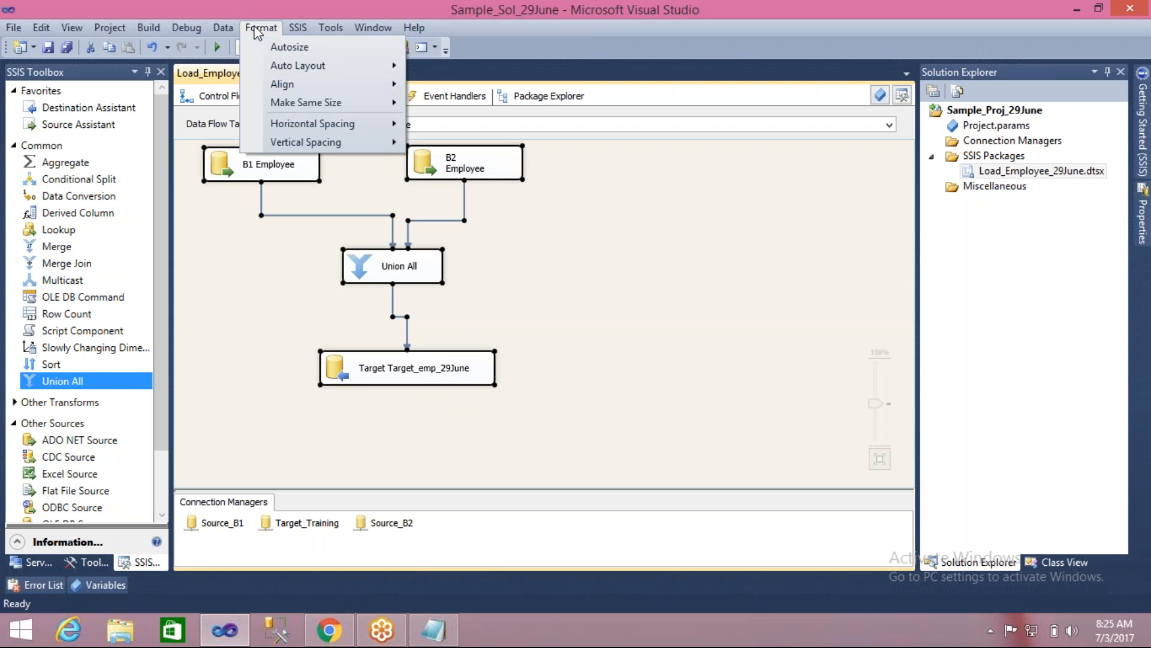
pyautogui.click(327, 49)
pyautogui.click(269, 30)
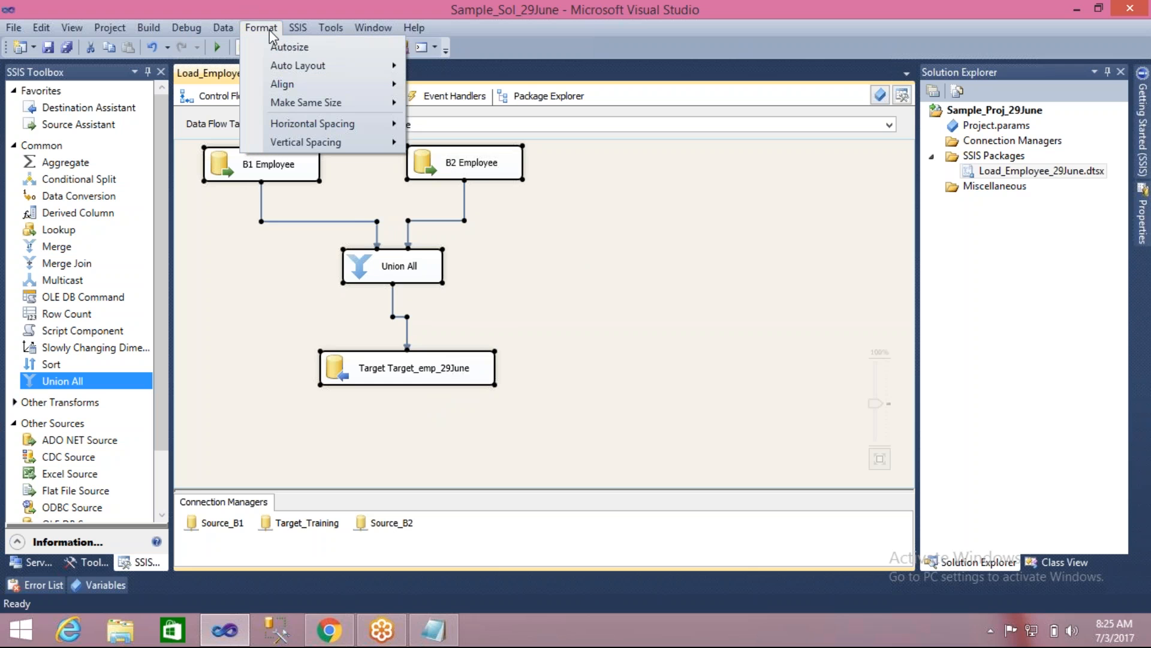
pyautogui.moveTo(348, 66)
pyautogui.click(440, 78)
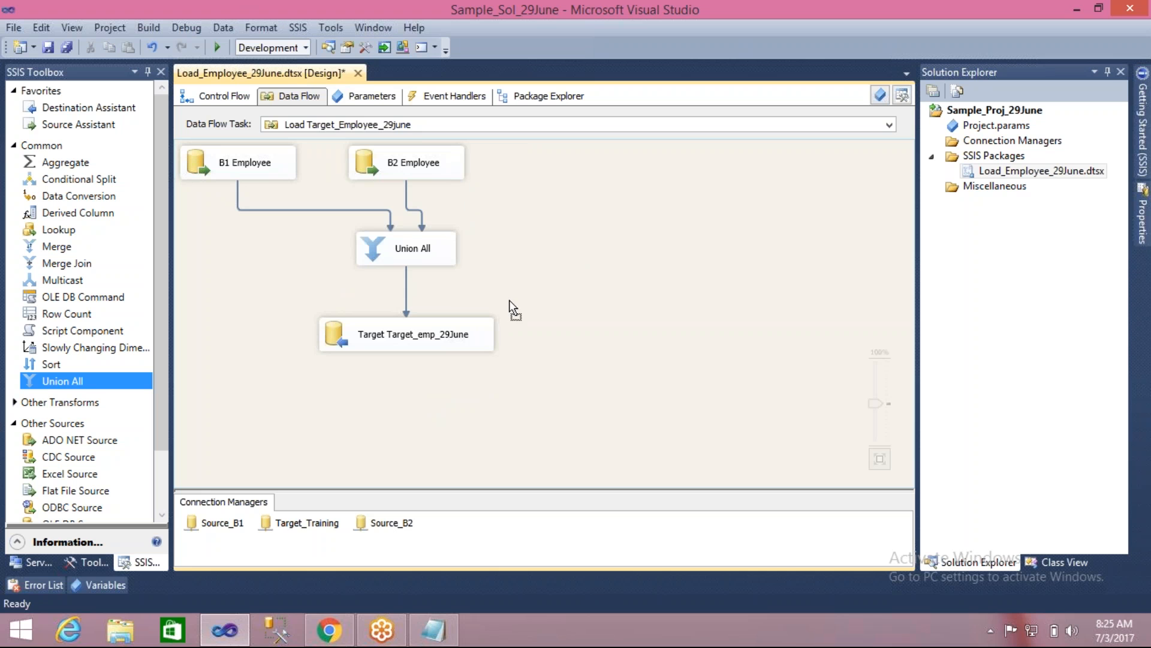
# - Move the whole data flow toward the middle of the canvas and shift B2 Employee right, so both sources flank Union All
pyautogui.moveTo(519, 372); pyautogui.dragTo(364, 207)
pyautogui.click(294, 300)
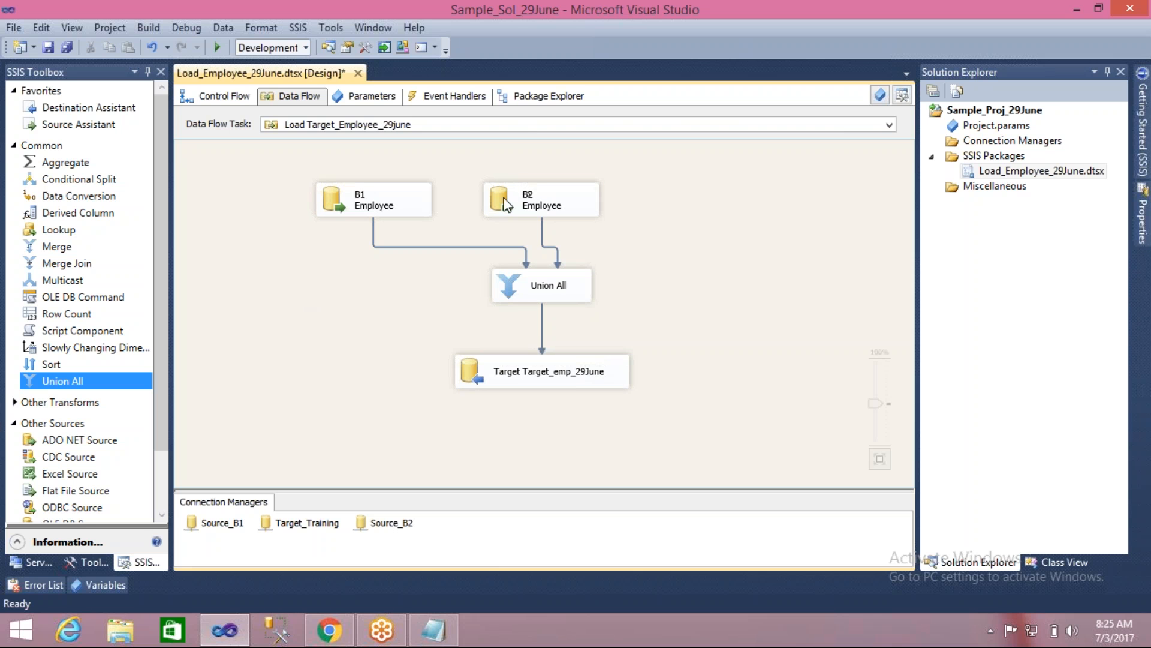
pyautogui.moveTo(505, 199); pyautogui.dragTo(662, 198)
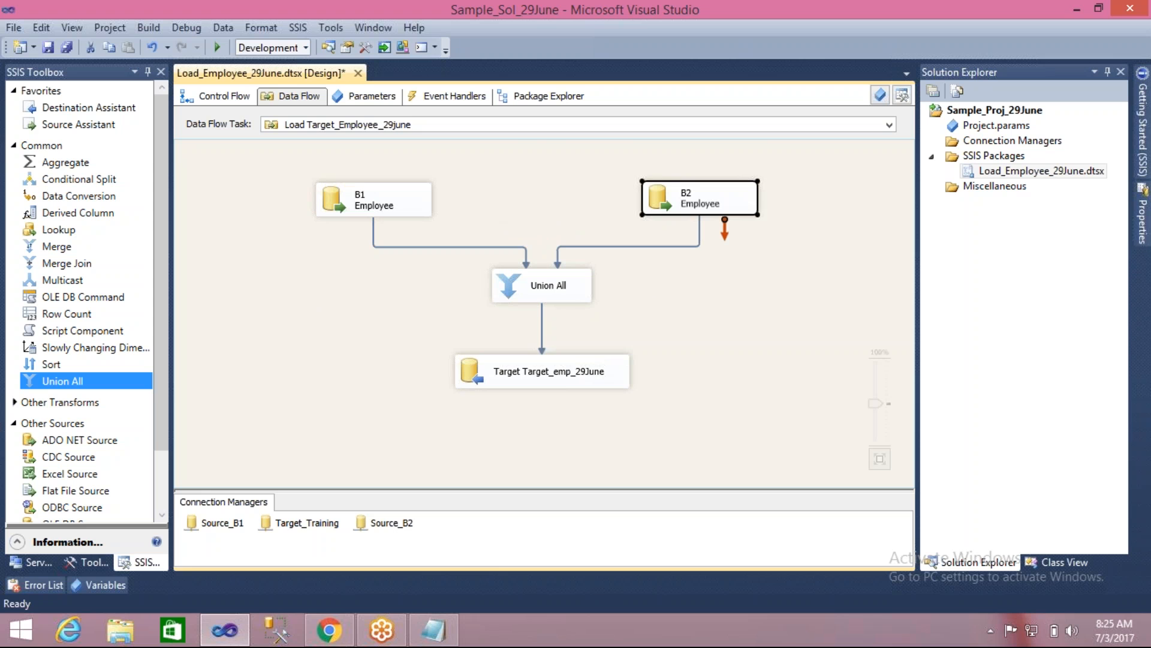
pyautogui.click(653, 290)
pyautogui.hotkey('ctrl', 'a')
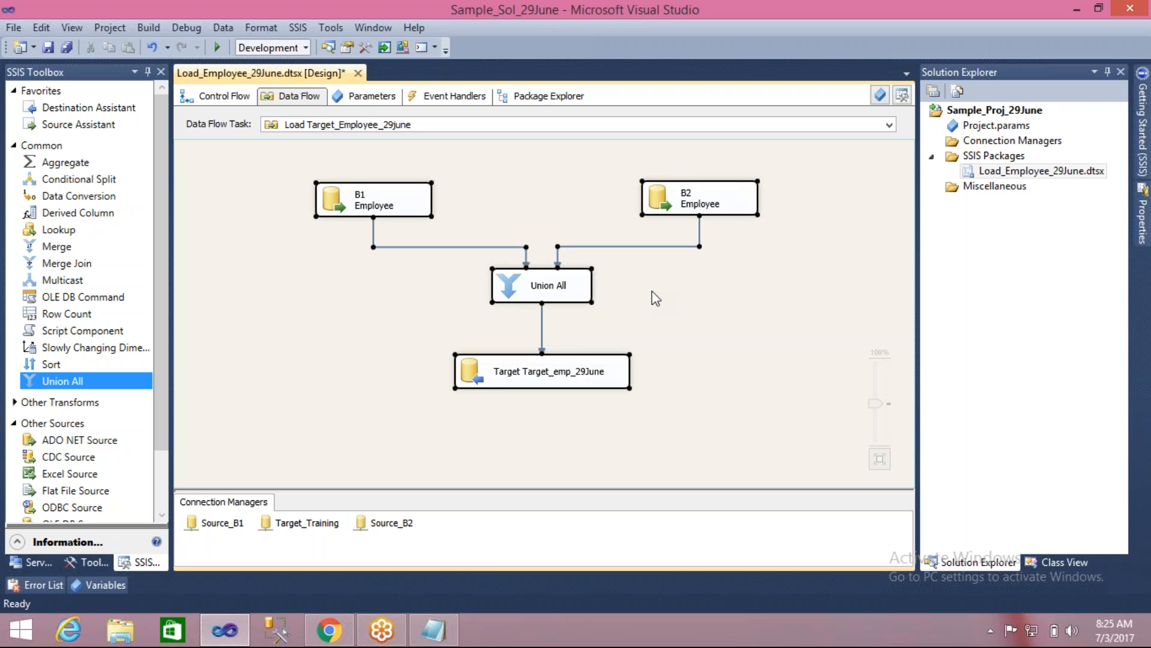
pyautogui.click(606, 300)
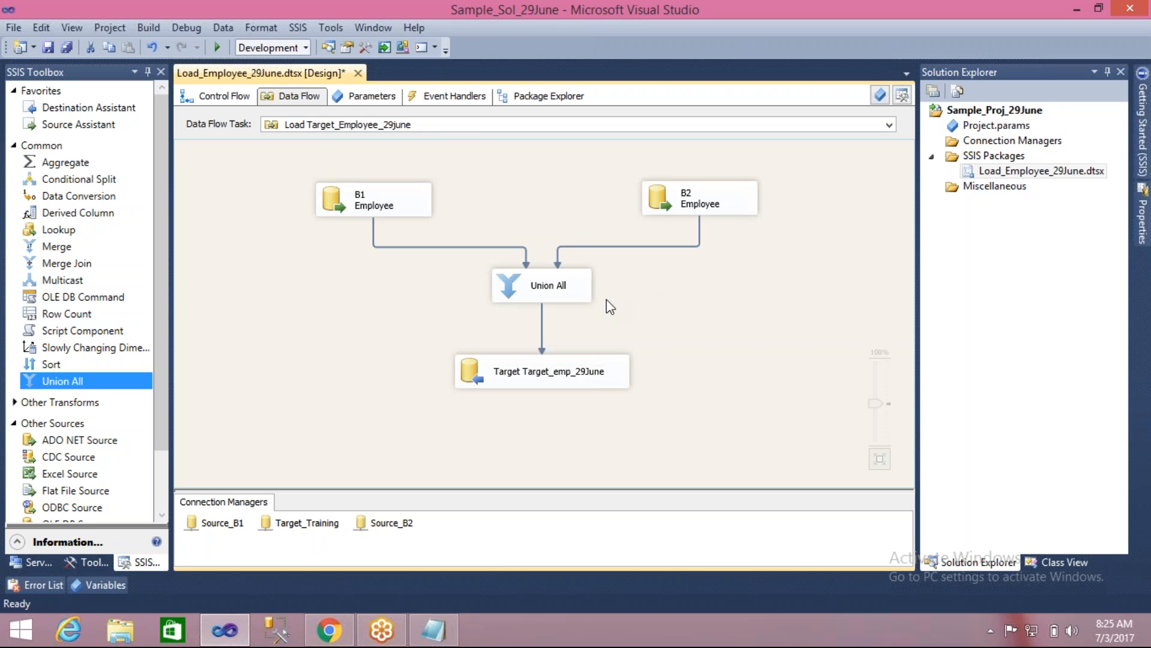
# - Save the Load_Employee_29June.dtsx package and run it, stopping debugging once execution has completed
pyautogui.hotkey('ctrl', 's')
pyautogui.click(219, 48)
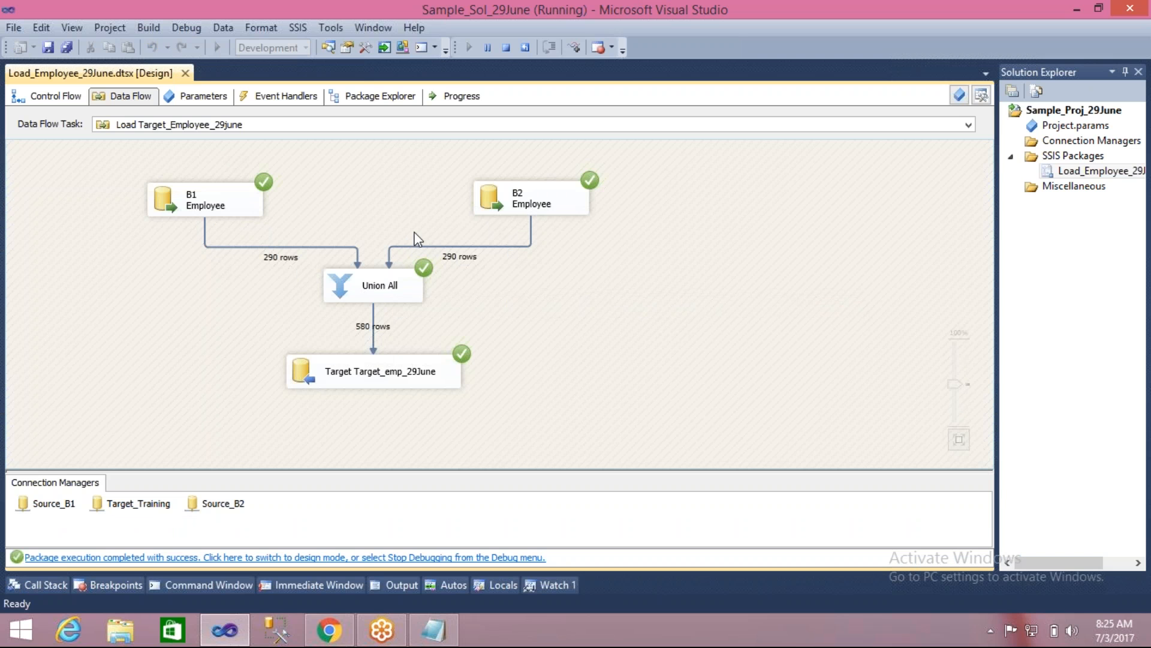
pyautogui.click(506, 47)
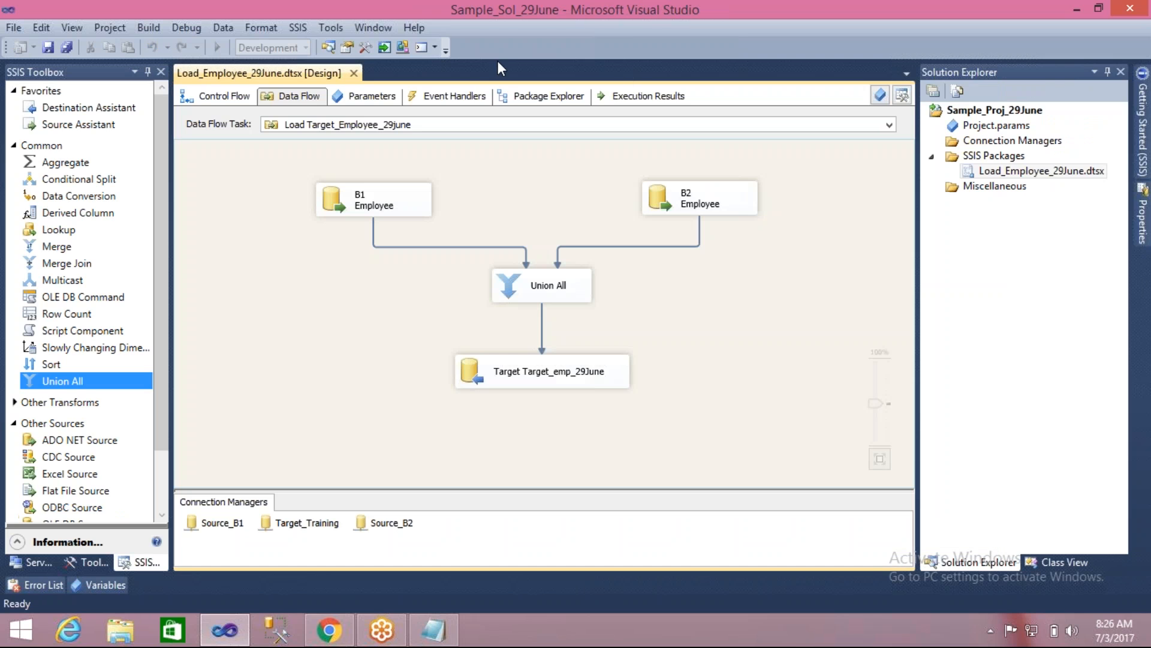
# - Open the Union All transformation's settings and examine how both inputs' columns map to the output columns
pyautogui.click(506, 287)
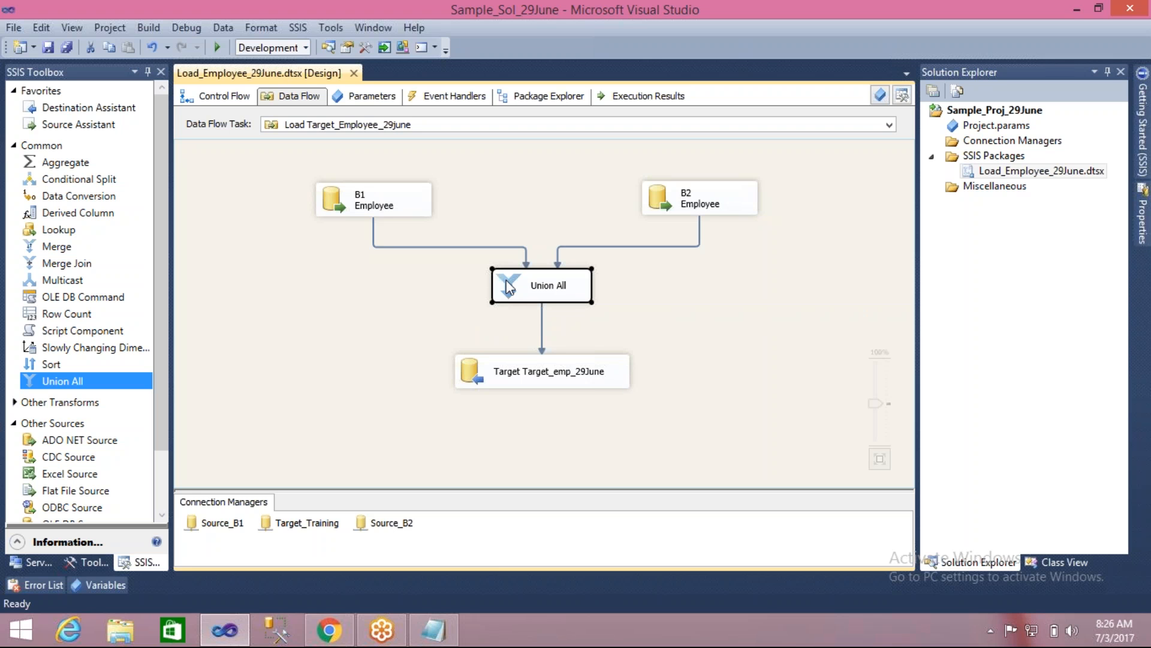
pyautogui.click(535, 287)
pyautogui.click(433, 321)
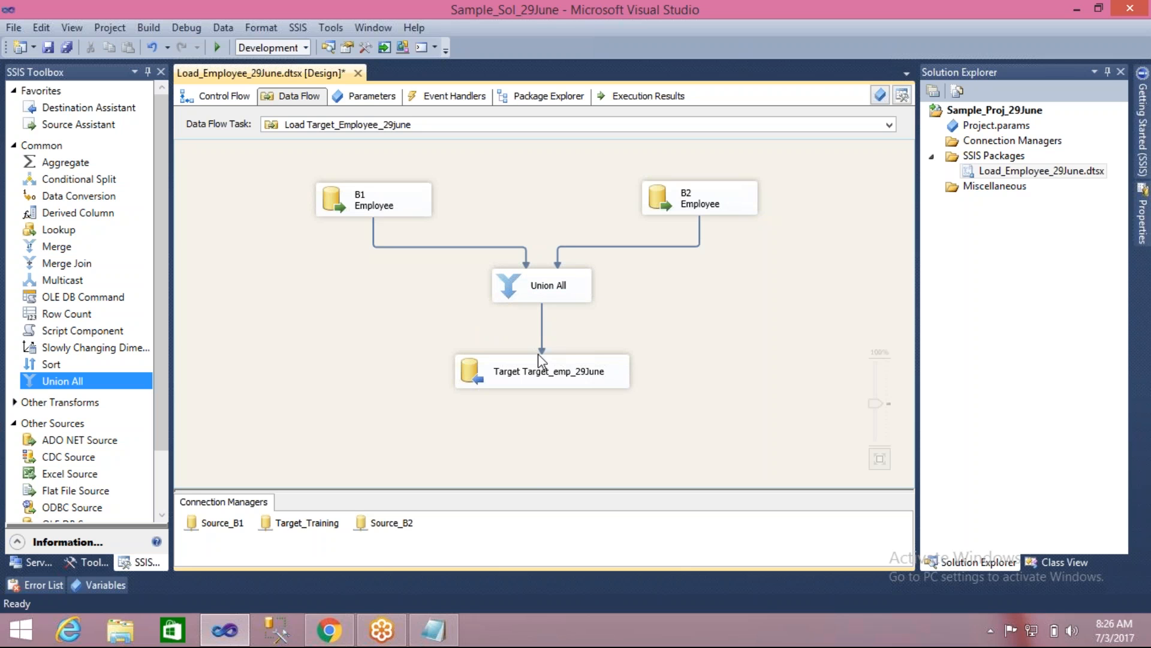
pyautogui.doubleClick(509, 279)
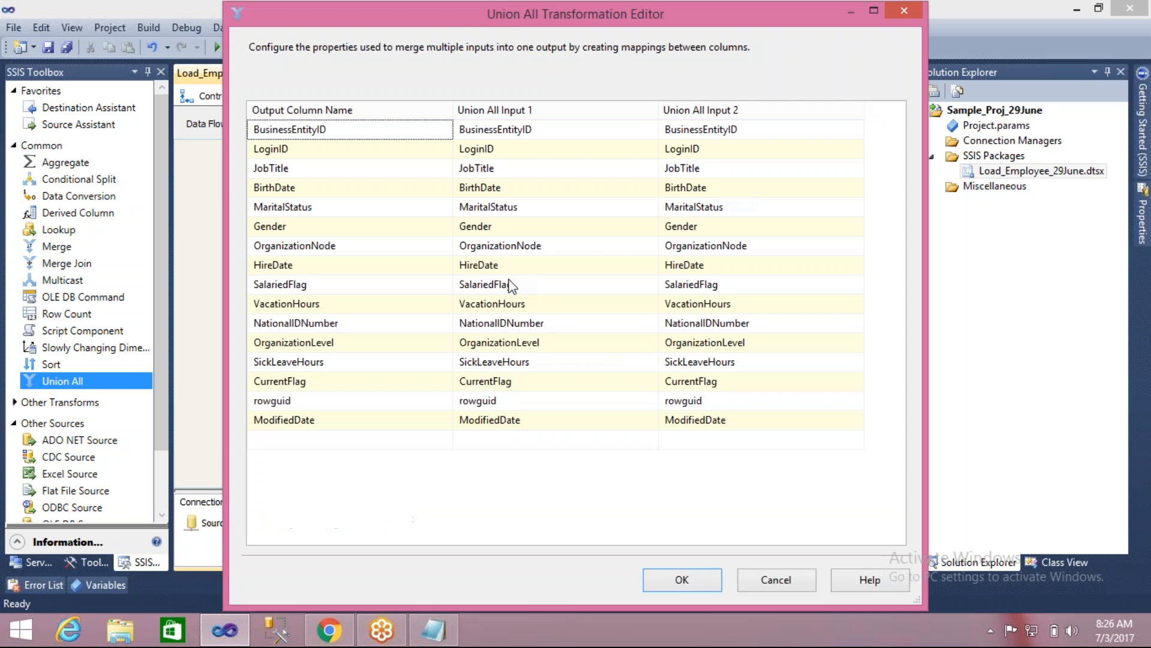
pyautogui.moveTo(513, 21)
pyautogui.mouseDown()
pyautogui.moveTo(505, 142)
pyautogui.moveTo(495, 13)
pyautogui.moveTo(496, 24)
pyautogui.mouseUp()
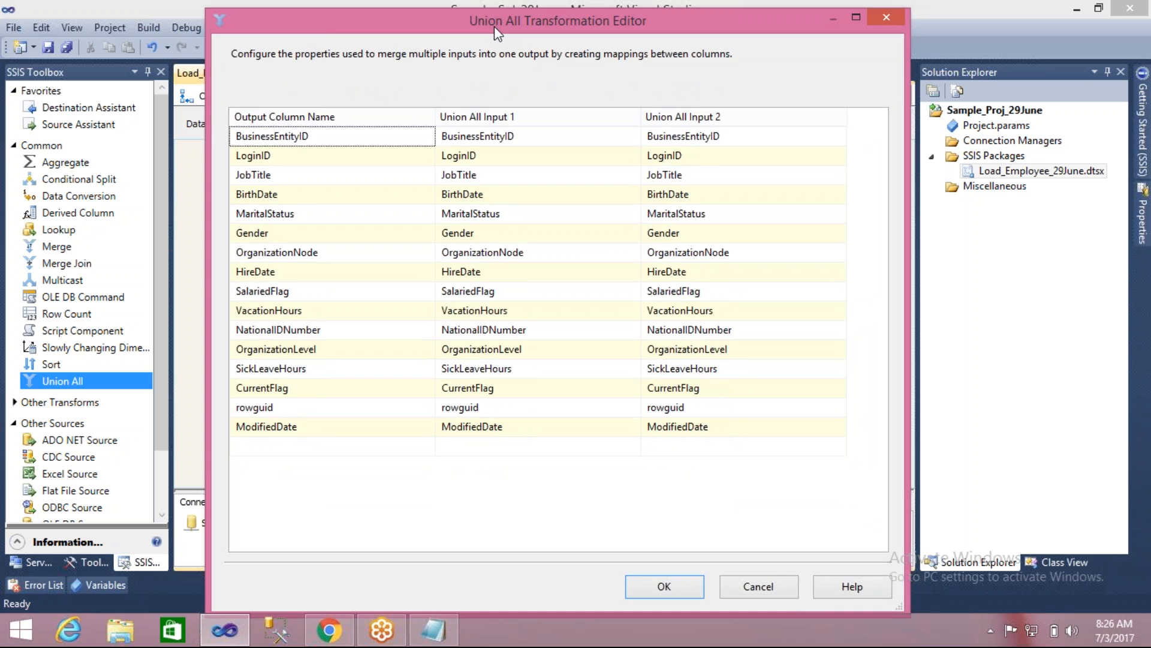
# - Examine the Union All input details and the BusinessEntityID, LoginID and JobTitle mappings, and close the transformation's settings
pyautogui.moveTo(497, 33); pyautogui.dragTo(523, 422)
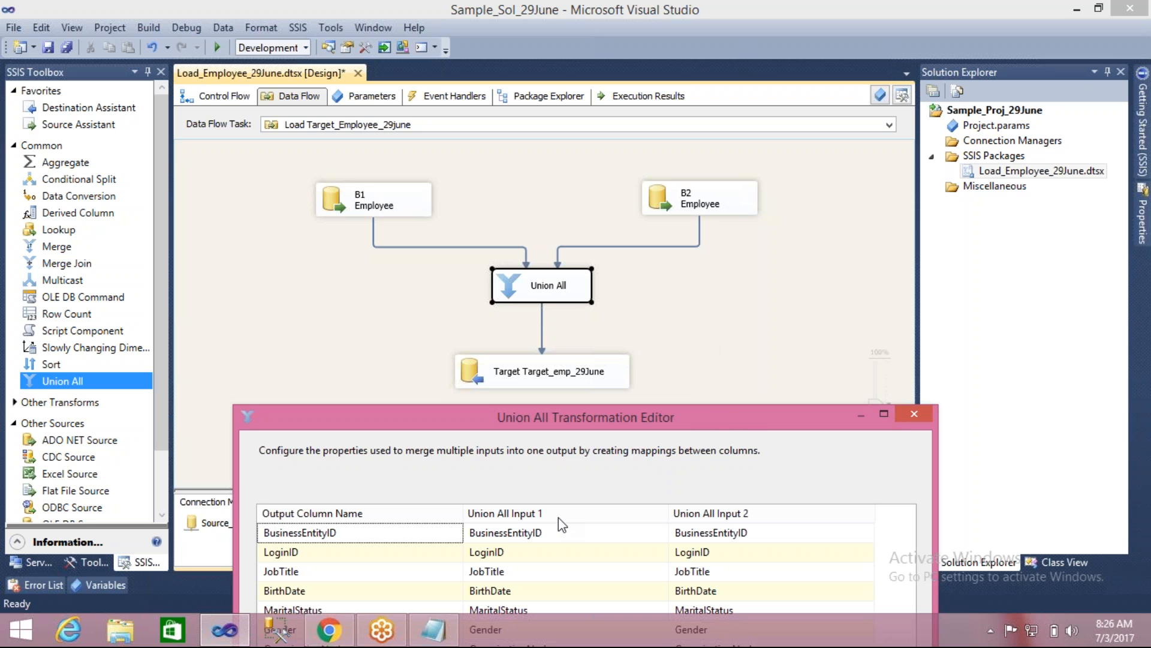
pyautogui.moveTo(524, 538)
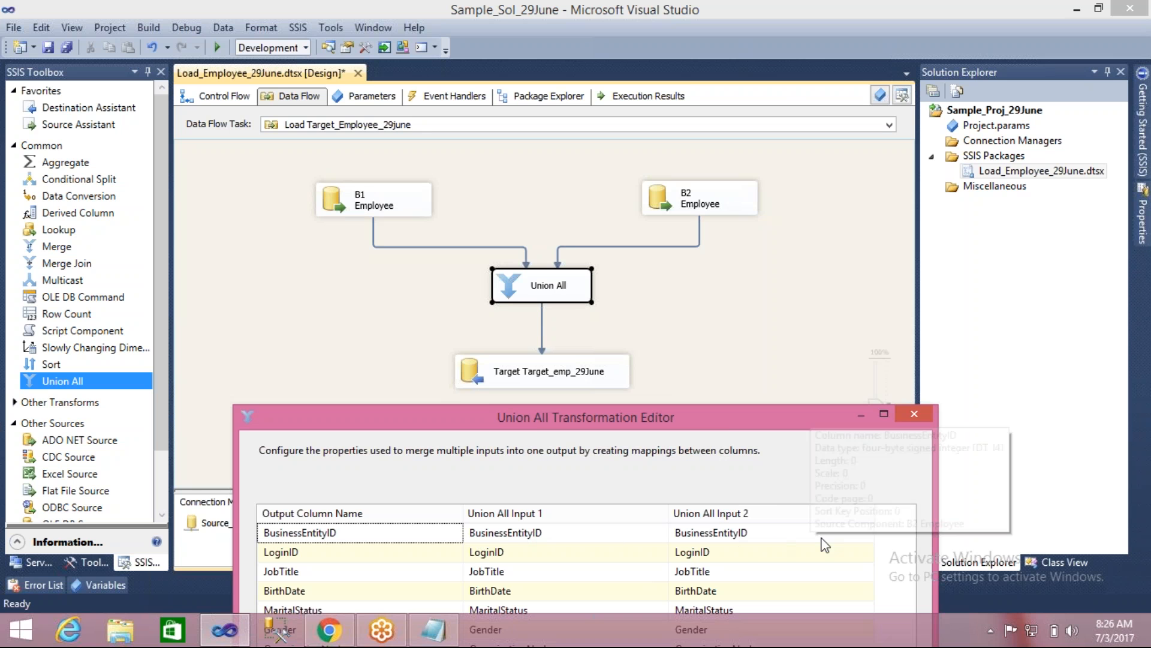
pyautogui.moveTo(759, 544)
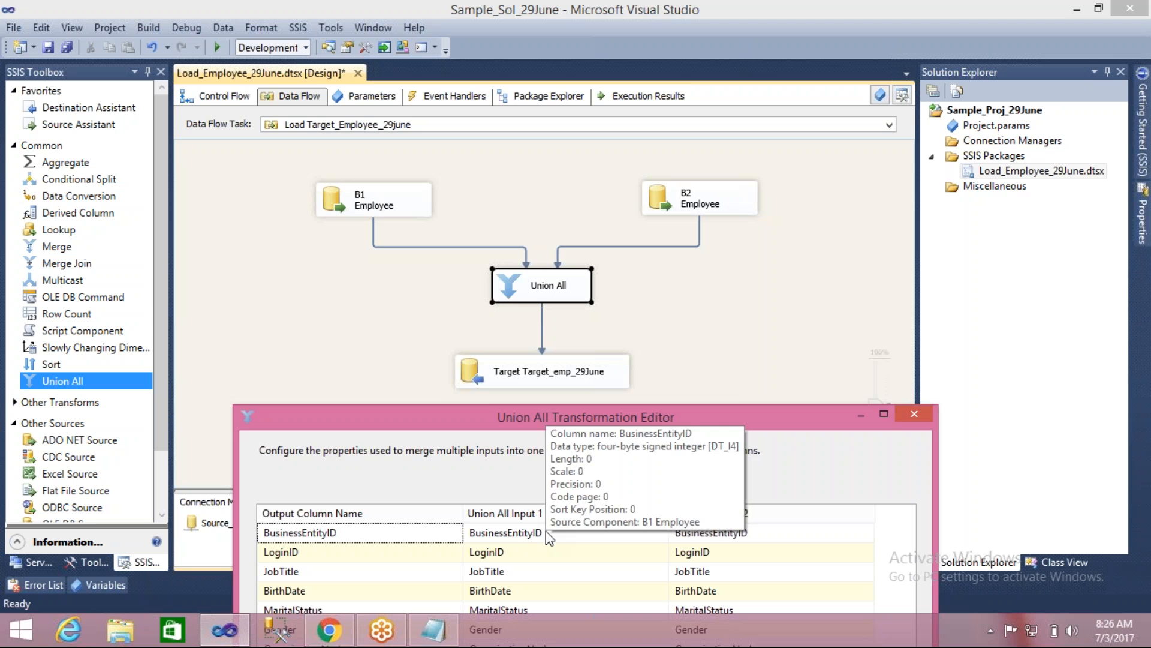
pyautogui.moveTo(423, 534)
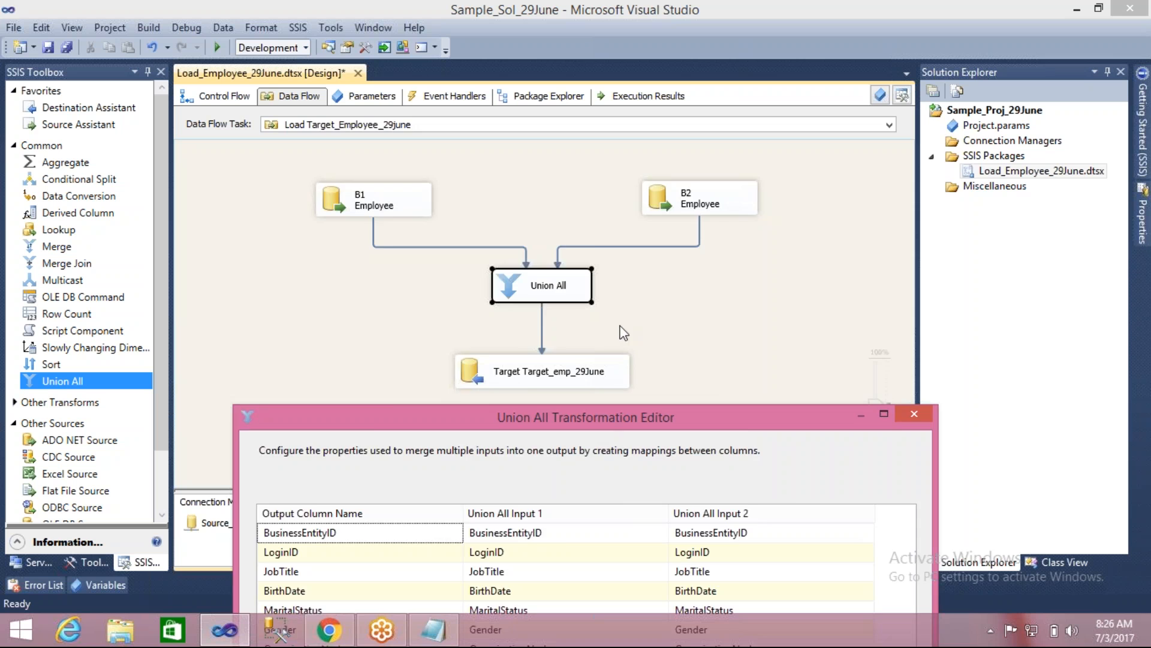
pyautogui.moveTo(600, 431); pyautogui.dragTo(652, 149)
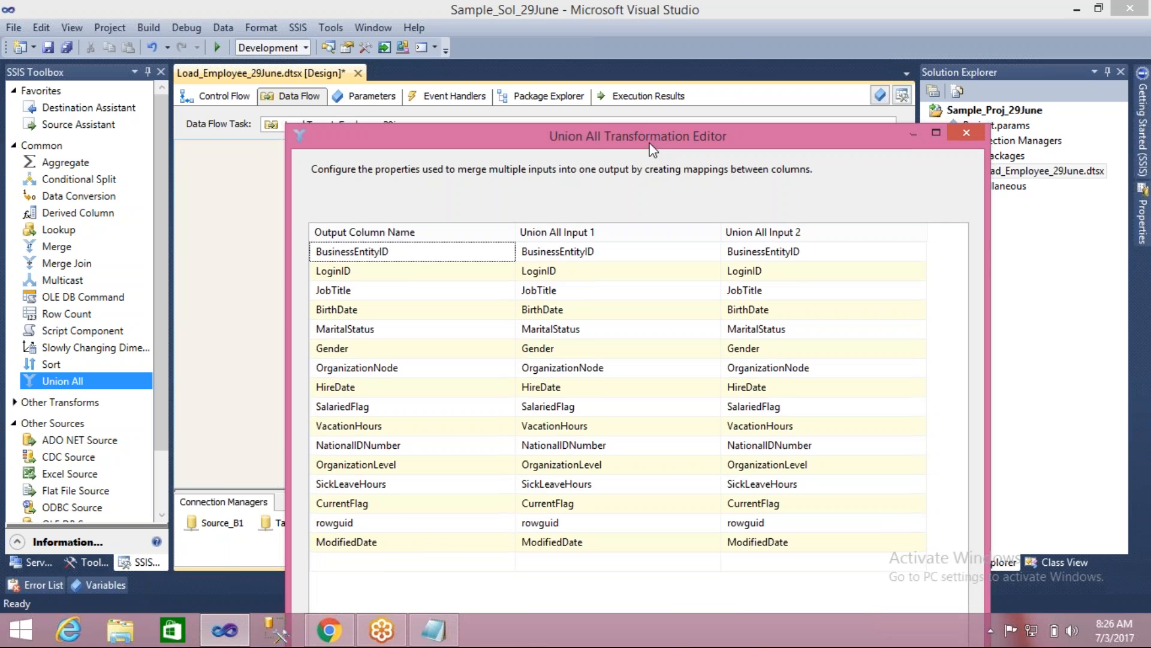
pyautogui.click(390, 252)
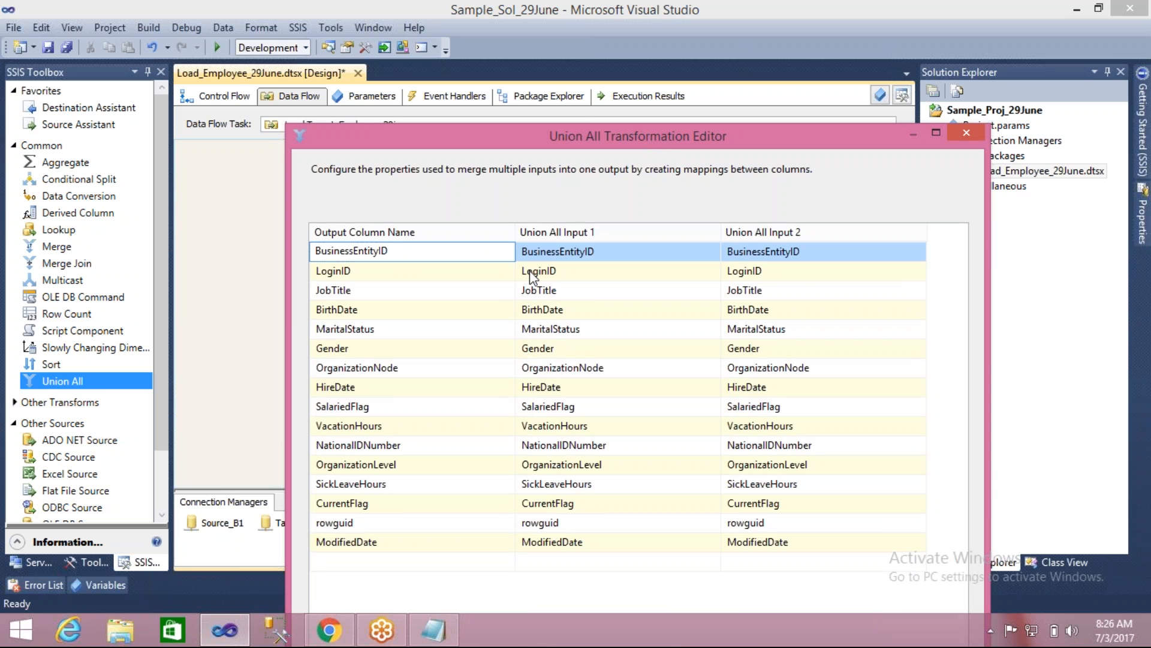
pyautogui.click(363, 273)
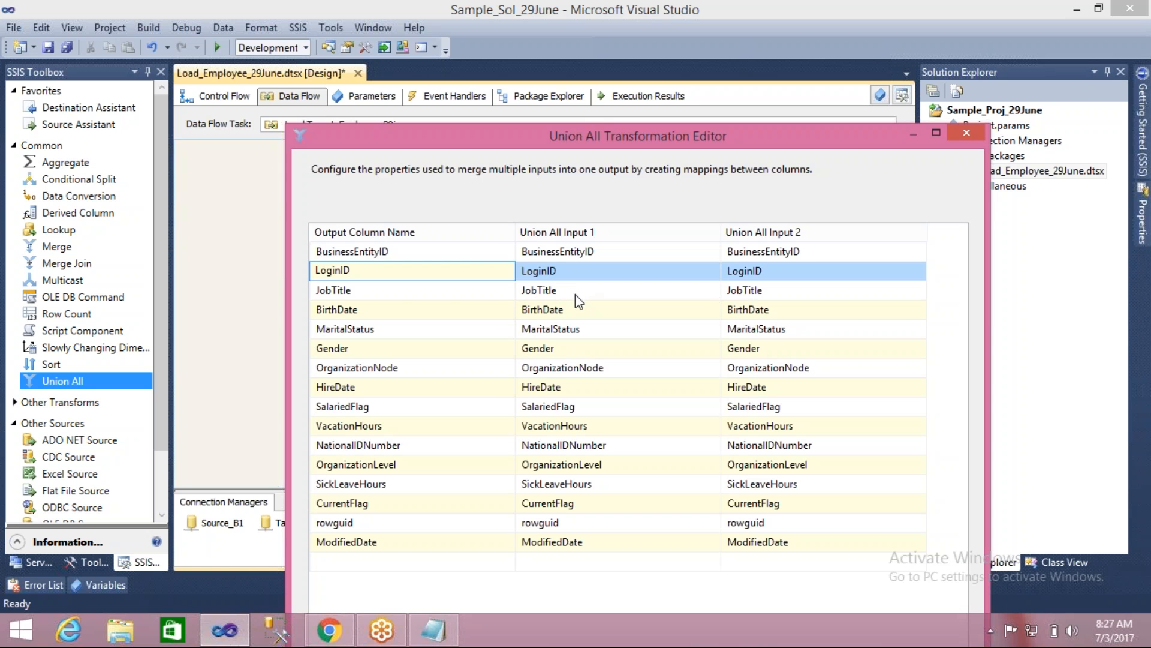
pyautogui.click(348, 290)
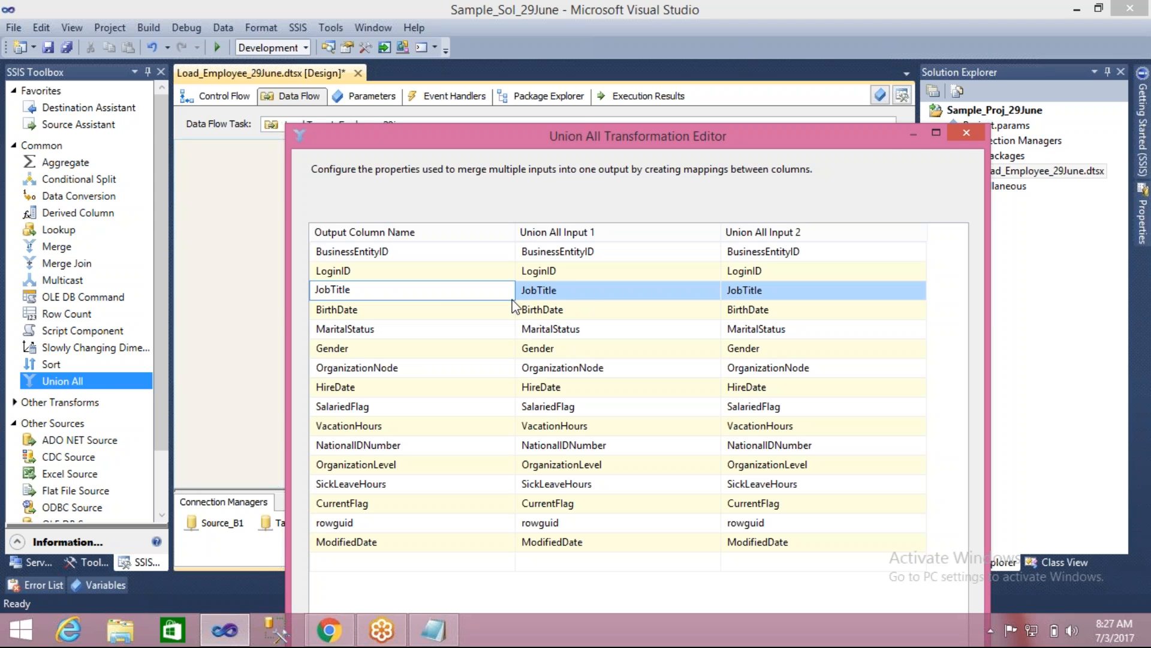
pyautogui.click(967, 132)
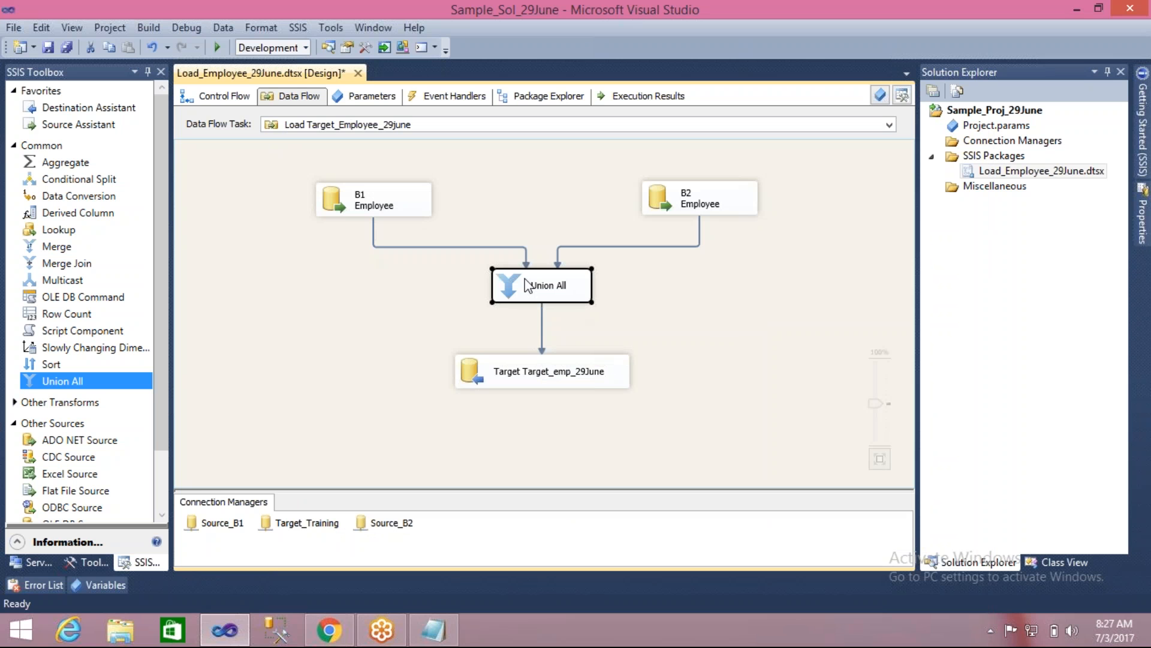
# - Save the Load_Employee_29June.dtsx package
pyautogui.click(581, 332)
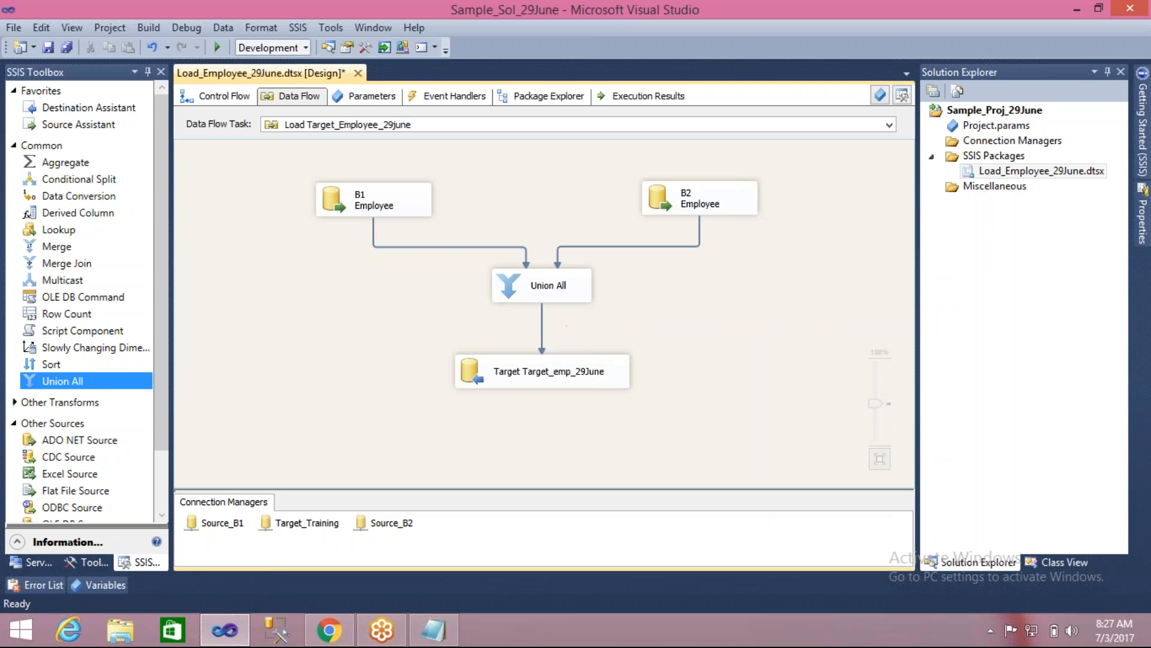
pyautogui.click(474, 378)
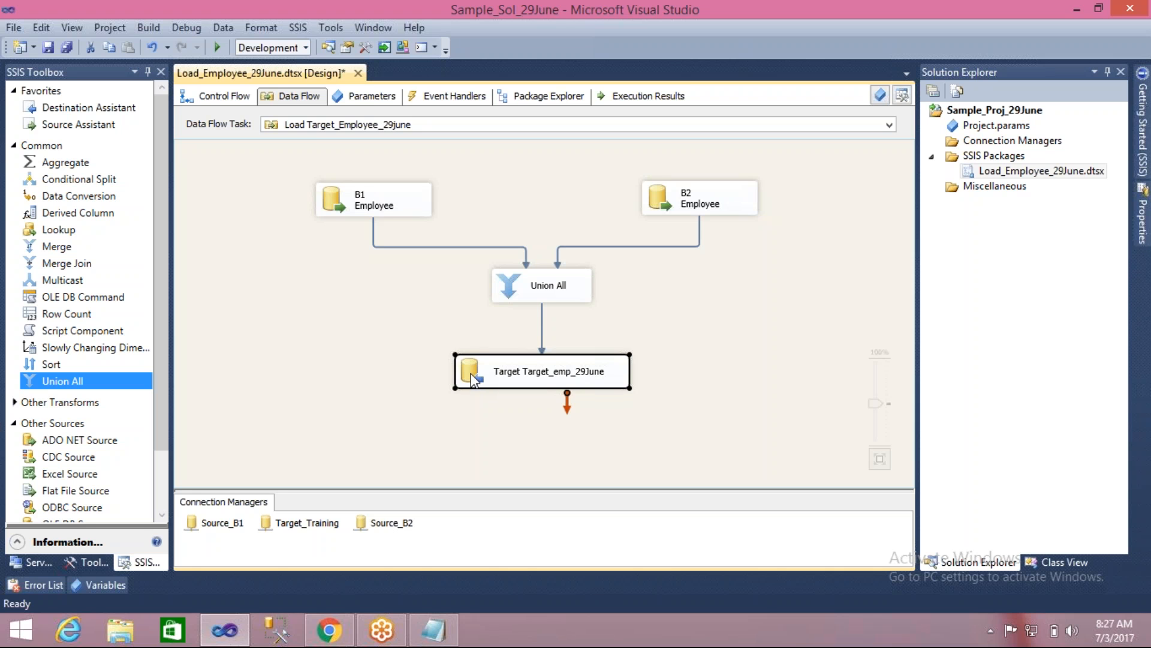
pyautogui.click(380, 344)
pyautogui.hotkey('ctrl', 's')
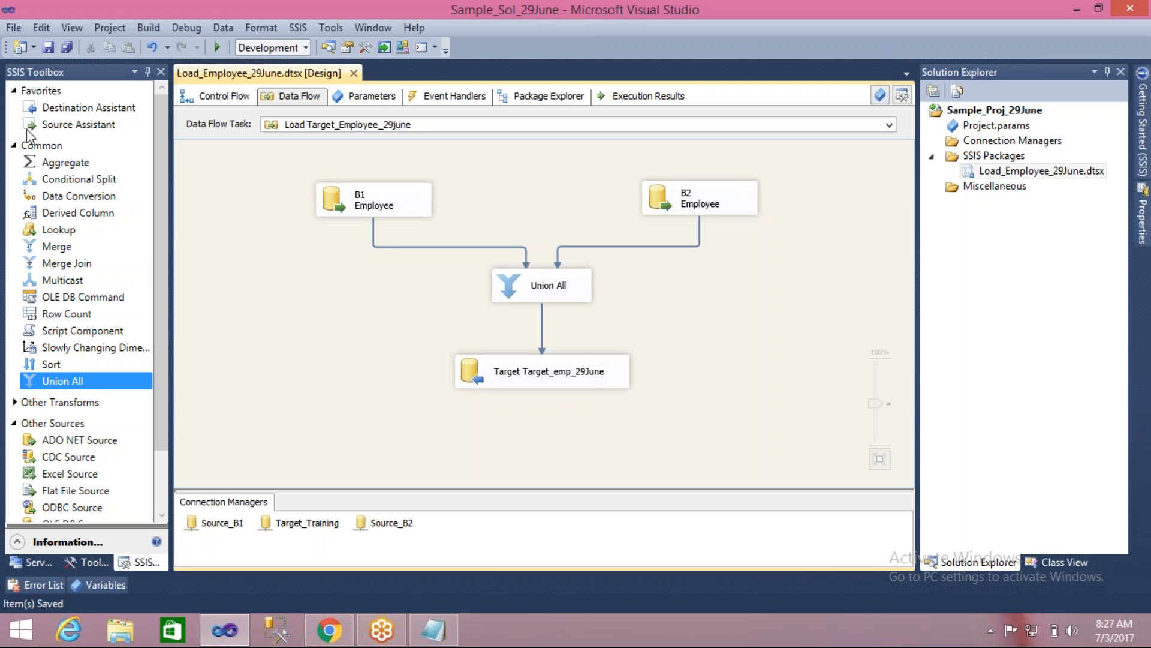
# - Add an OLE DB Source to the data flow and line it up beside B2 Employee, shifting B2 Employee closer to B1 Employee
pyautogui.click(27, 146)
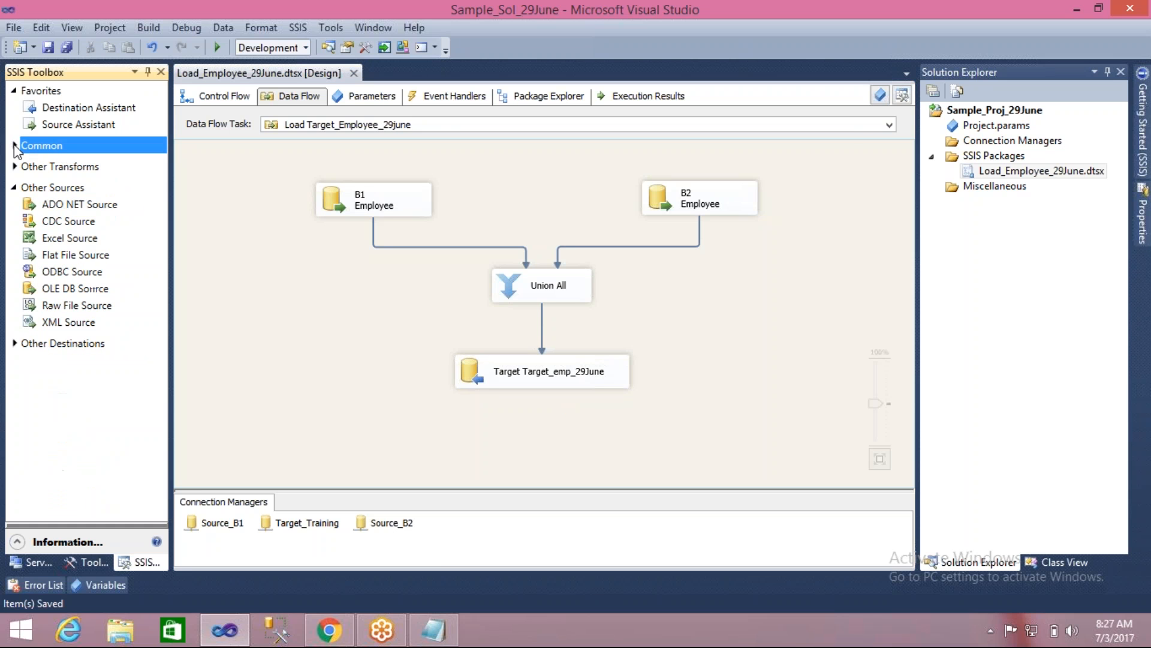
pyautogui.click(76, 290)
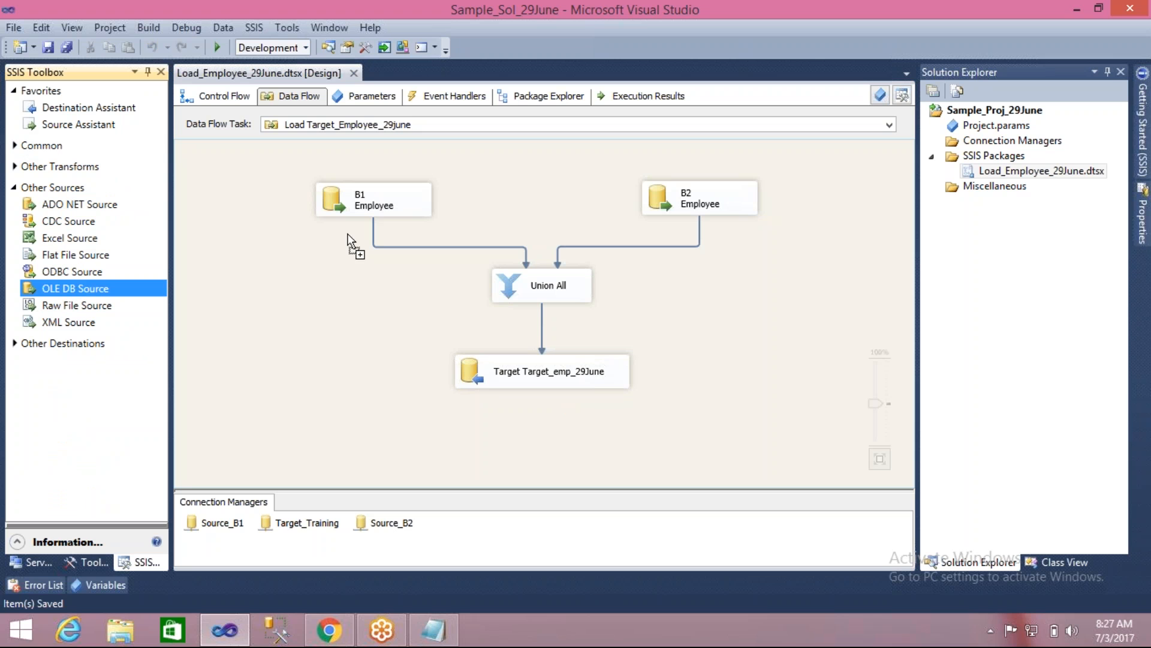
pyautogui.moveTo(597, 187); pyautogui.dragTo(795, 191)
pyautogui.moveTo(680, 201); pyautogui.dragTo(502, 194)
pyautogui.moveTo(790, 213); pyautogui.dragTo(612, 203)
# - Rename the new OLE DB Source as B3 Employee
pyautogui.click(683, 199)
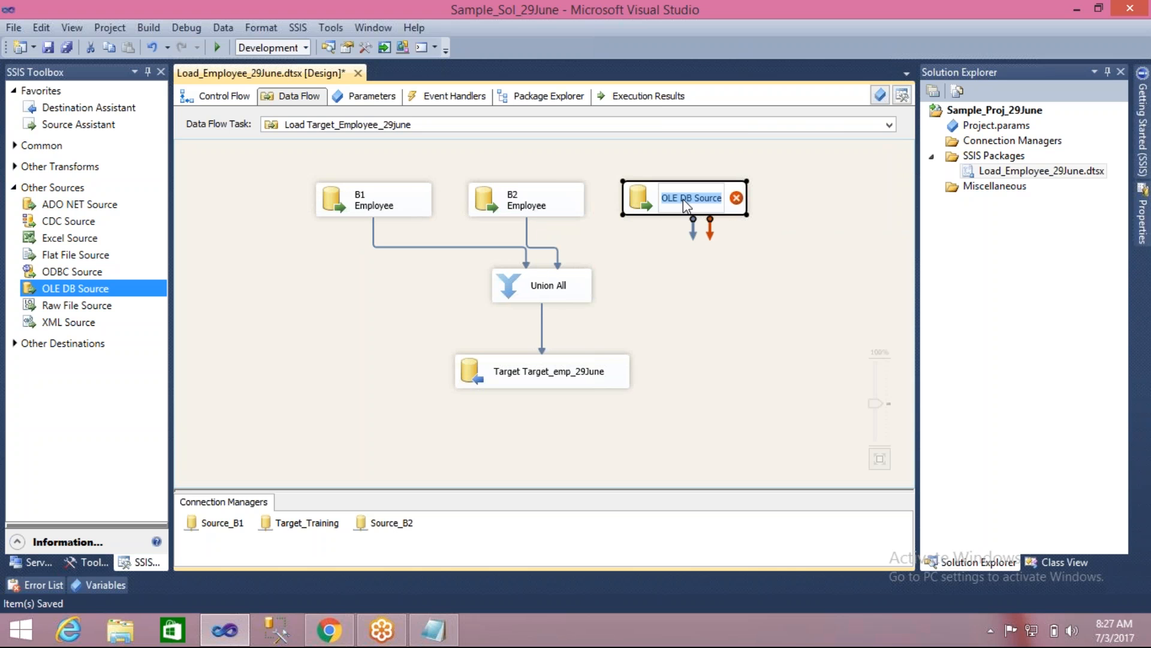
pyautogui.write('B3 E')
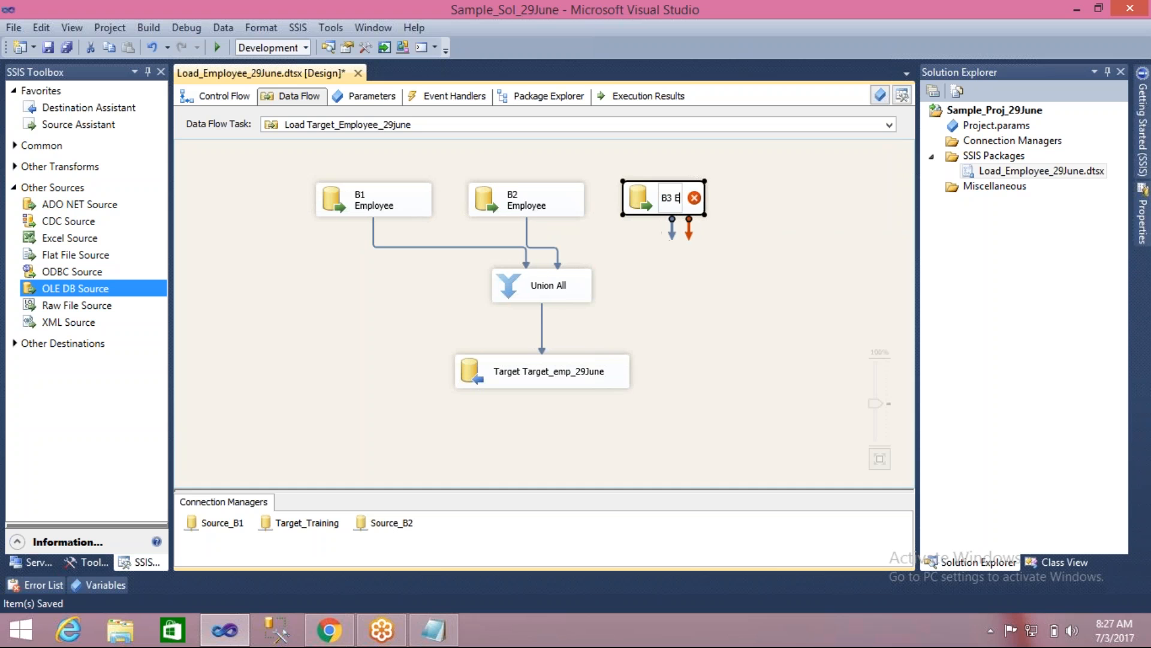
pyautogui.write('mployee')
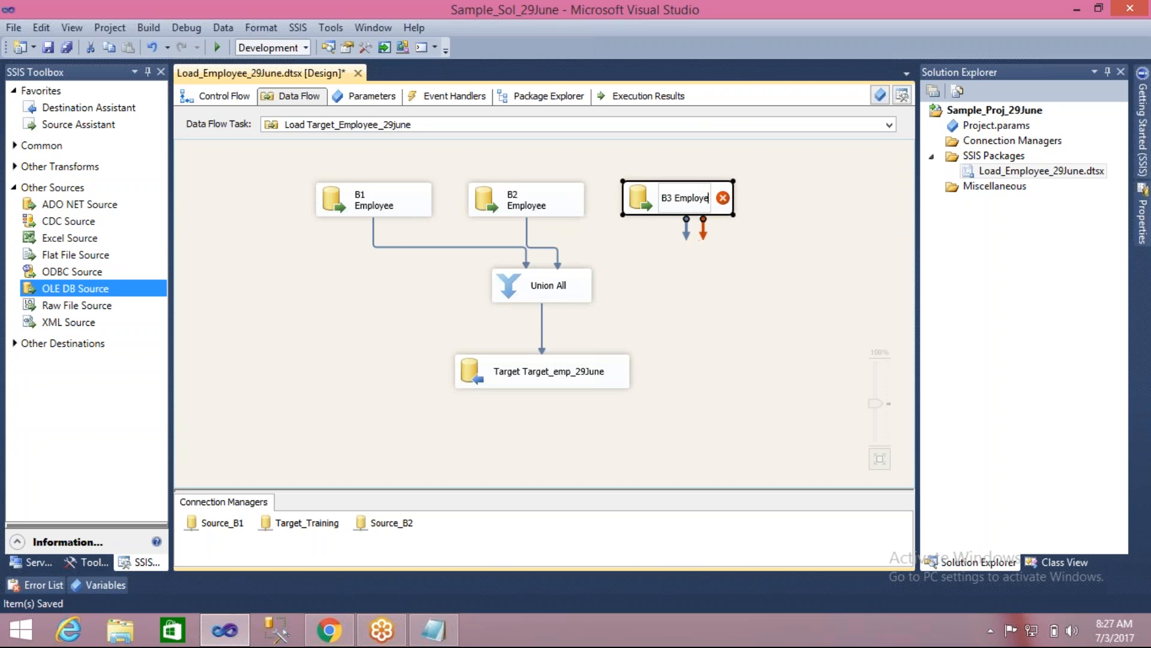
pyautogui.click(694, 282)
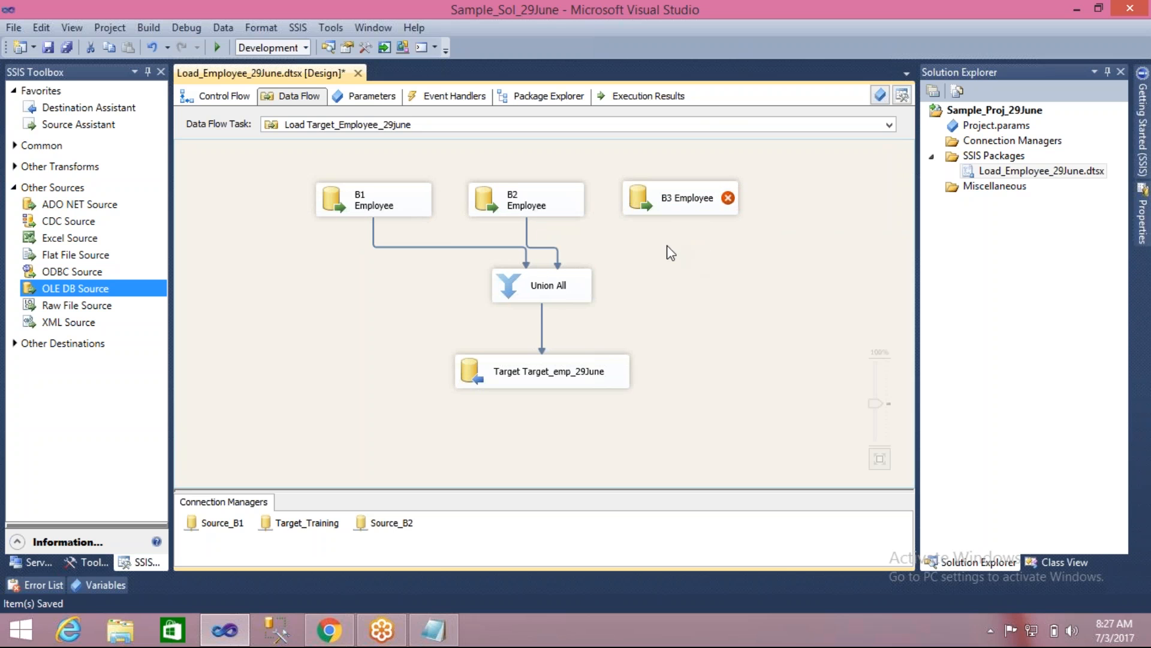
pyautogui.doubleClick(639, 204)
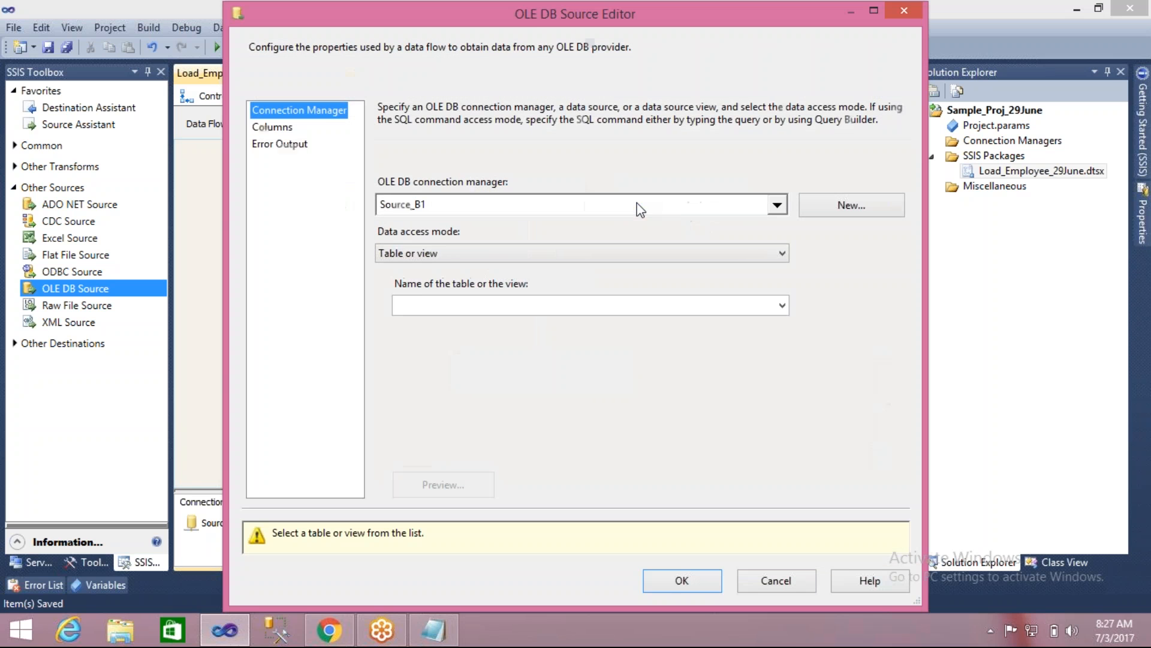
pyautogui.click(682, 205)
pyautogui.click(462, 255)
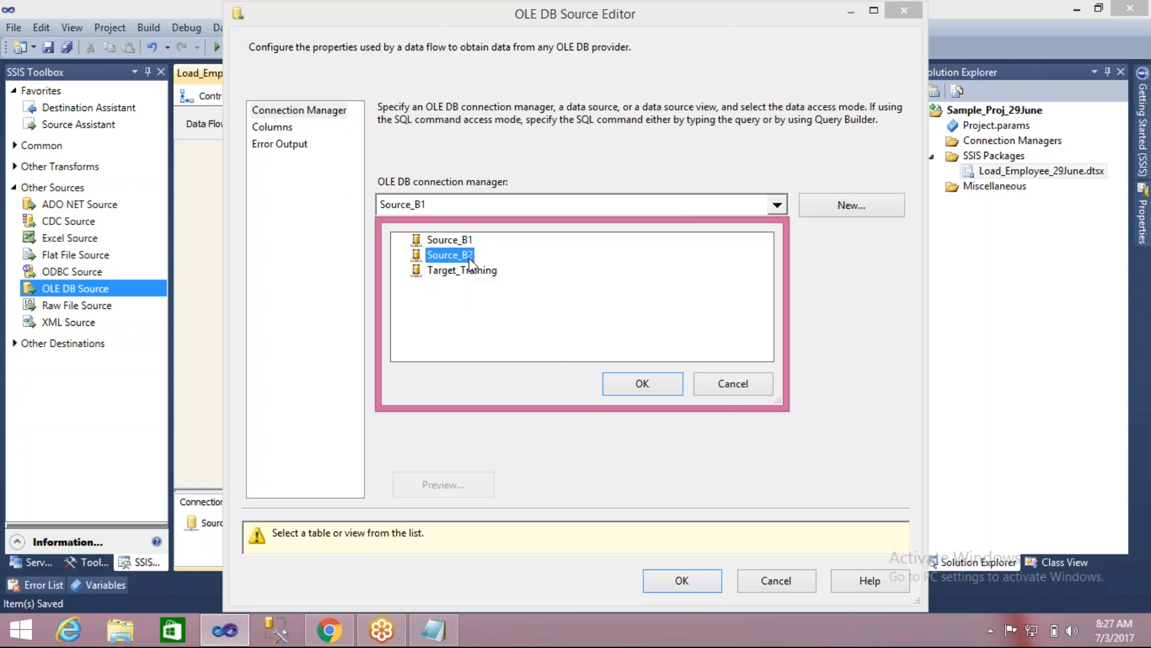
pyautogui.click(720, 395)
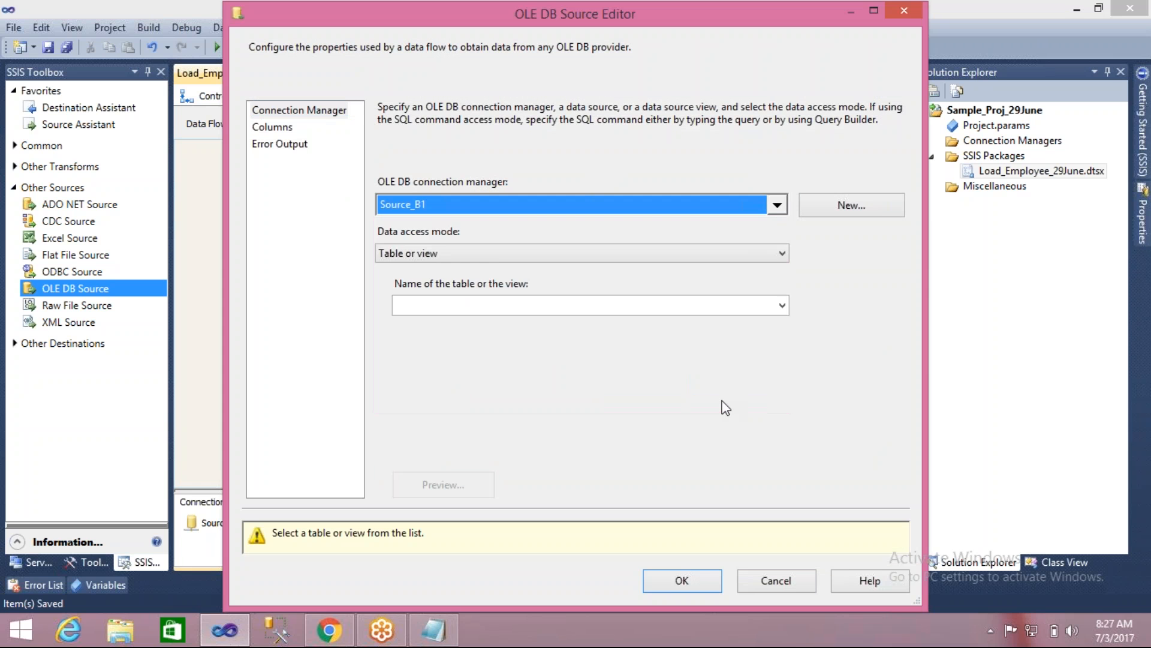
pyautogui.click(771, 579)
# - Duplicate the Source_B2 connection manager and rename the copy as Source_B3
pyautogui.click(386, 521)
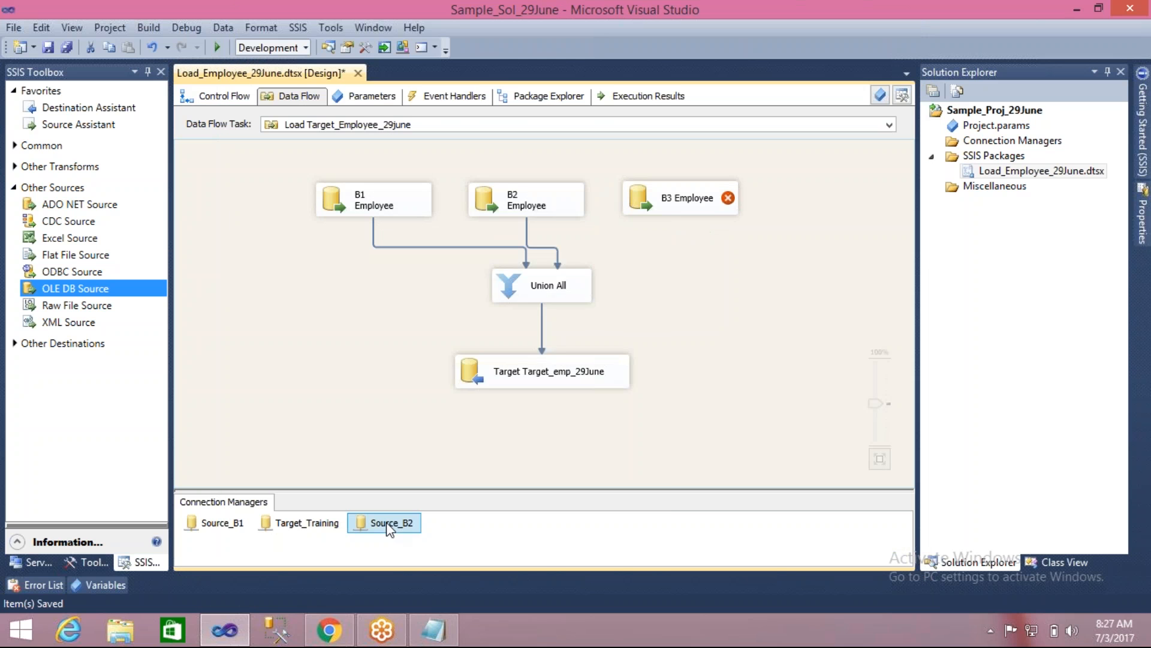
pyautogui.rightClick(386, 523)
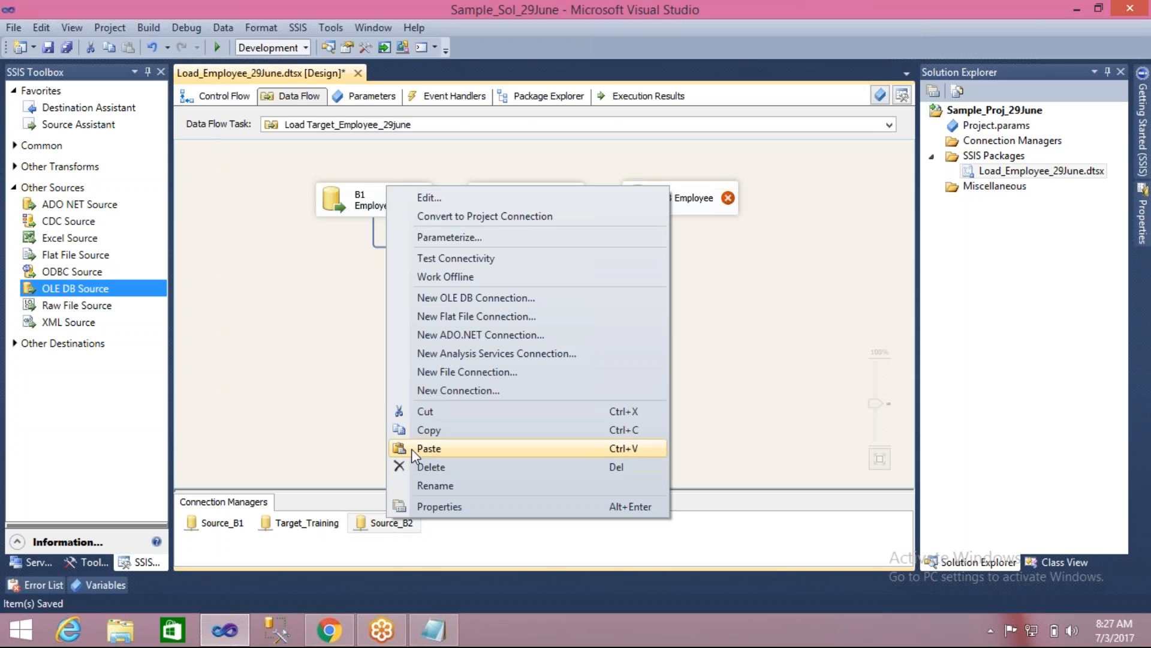
pyautogui.click(421, 431)
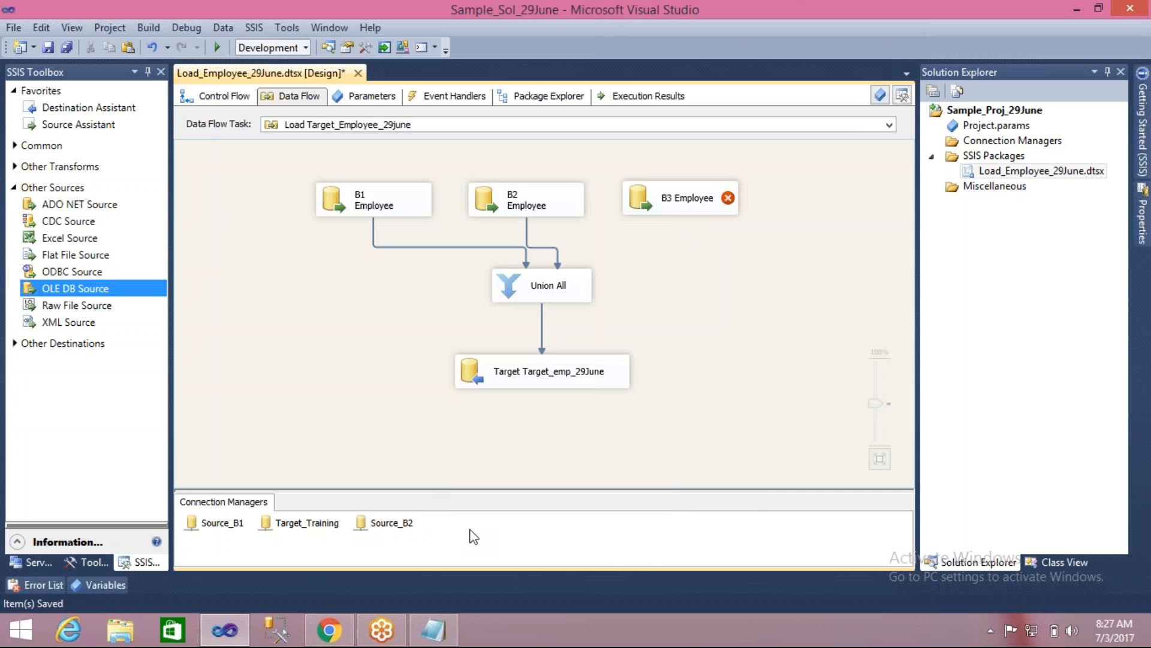
pyautogui.hotkey('ctrl', 'v')
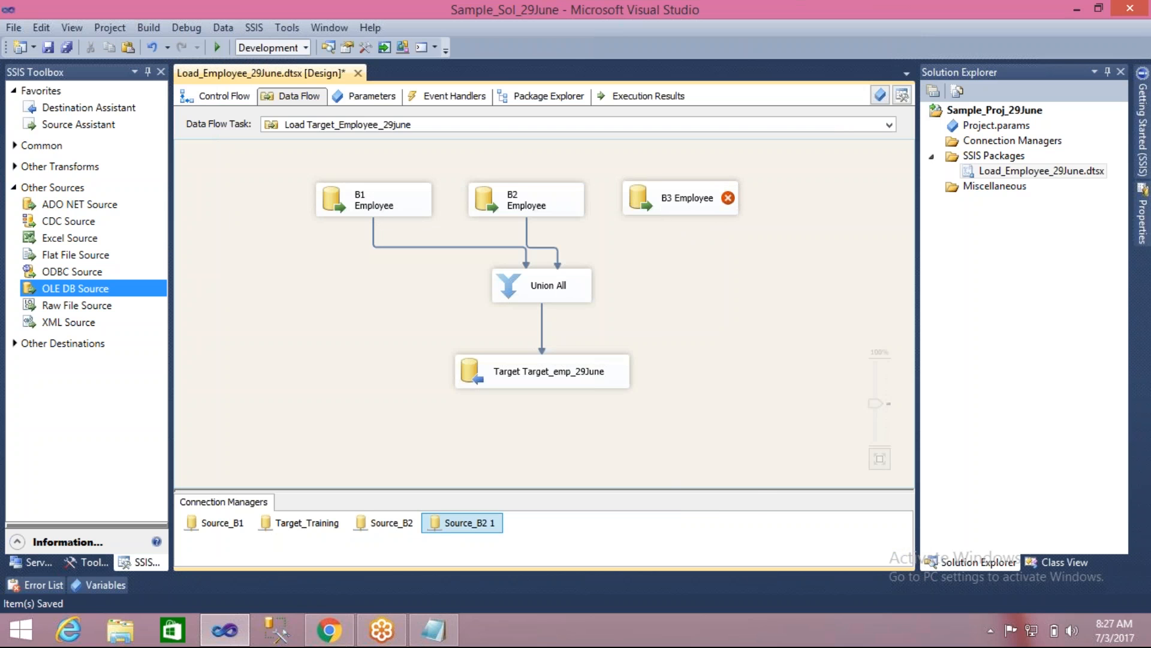
pyautogui.rightClick(473, 526)
pyautogui.click(509, 492)
pyautogui.press('Return')
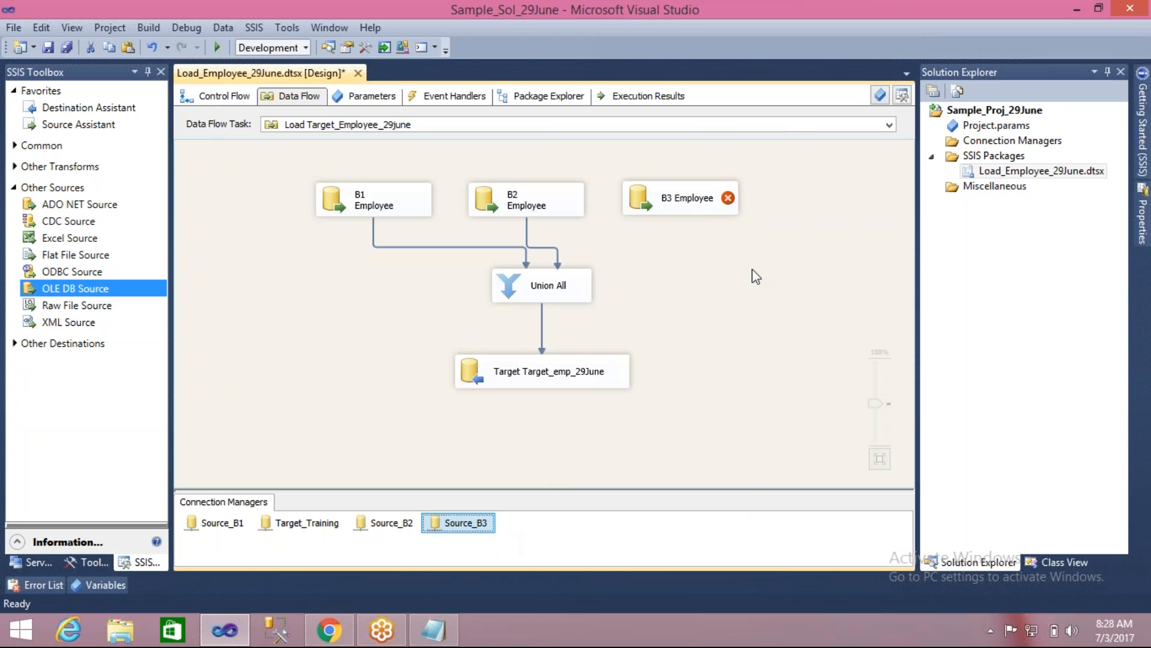
# - Set B3 Employee to use the Source_B3 connection and read from the [HumanResources].[Employee] table
pyautogui.doubleClick(637, 198)
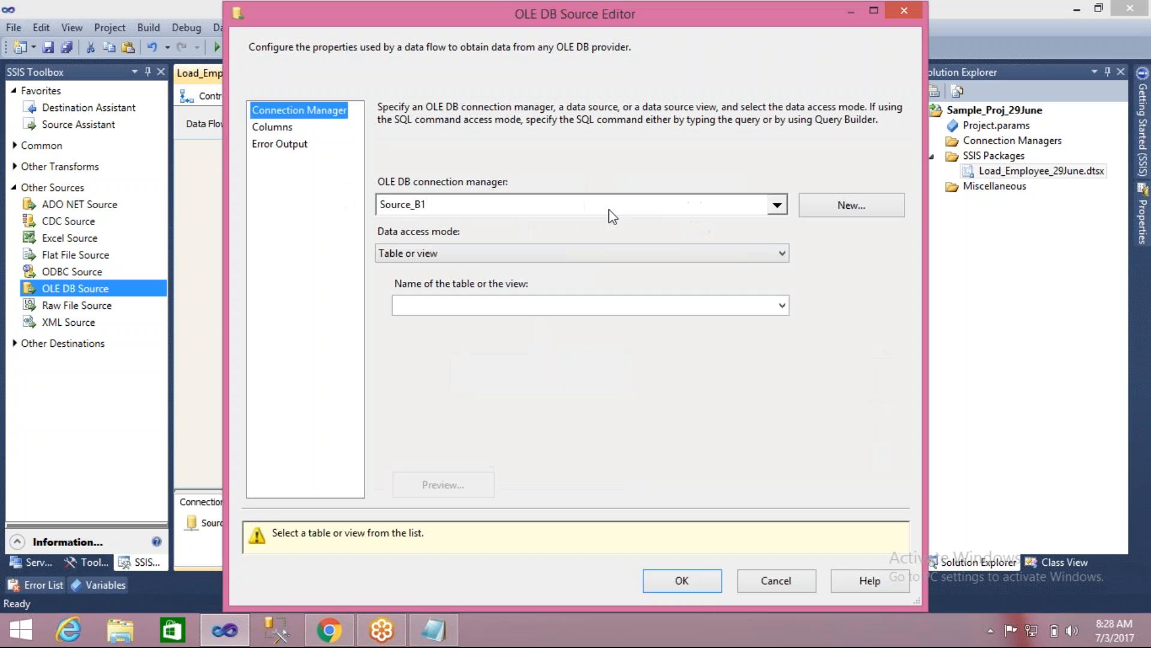
pyautogui.click(609, 207)
pyautogui.click(468, 271)
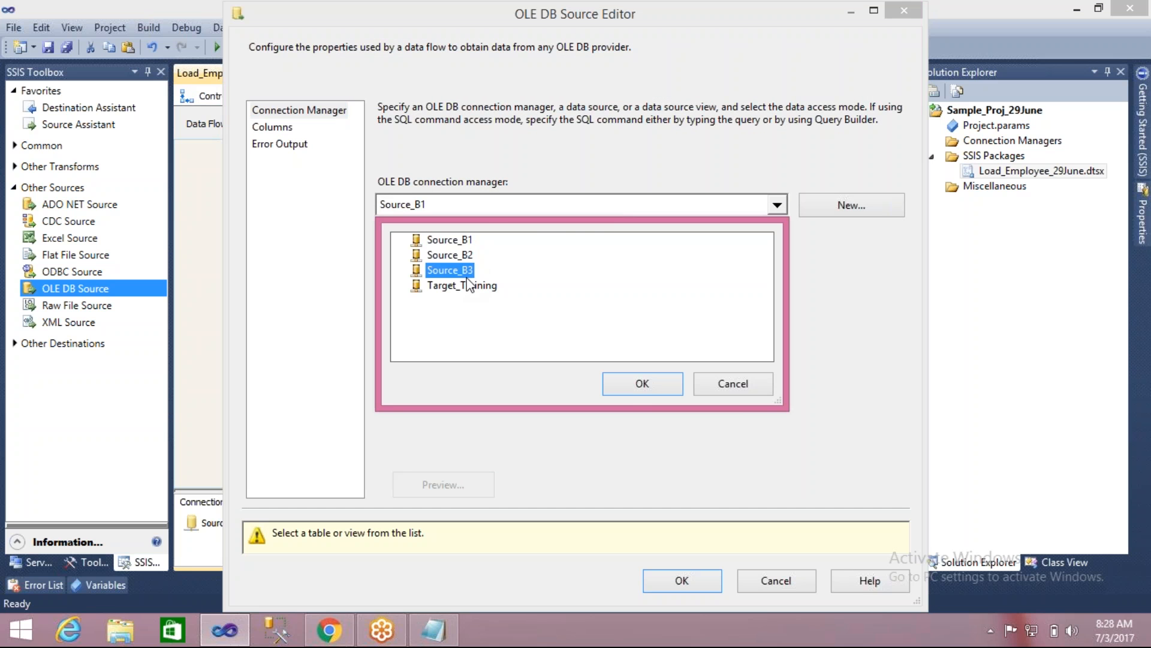
pyautogui.click(631, 388)
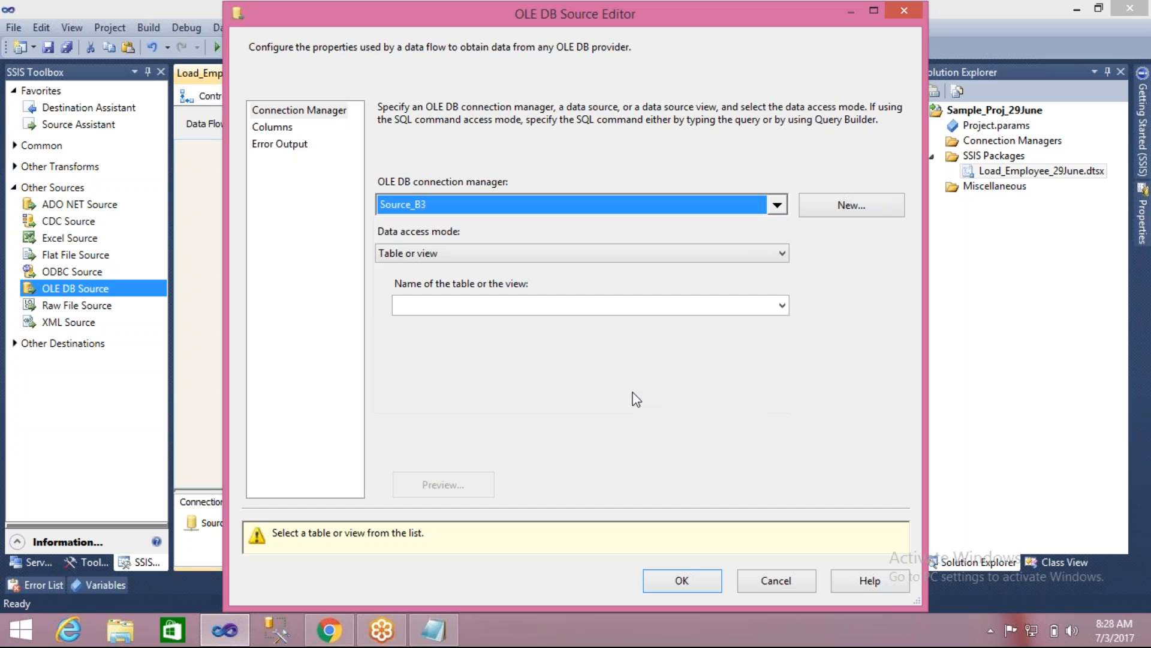
pyautogui.click(720, 305)
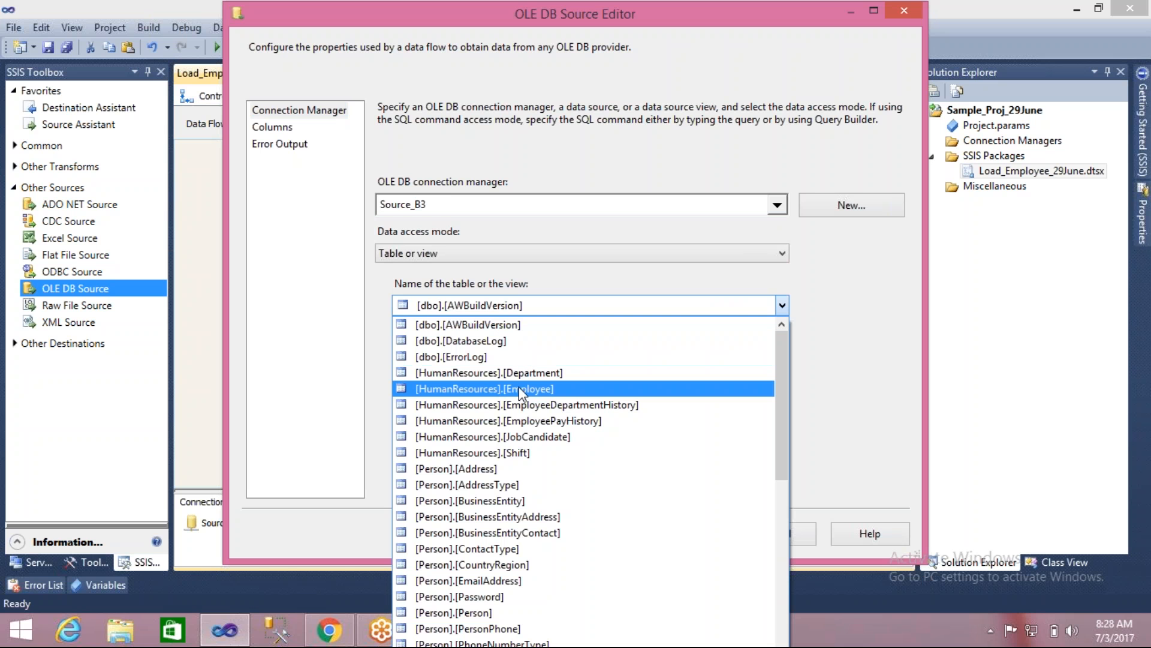
pyautogui.click(520, 389)
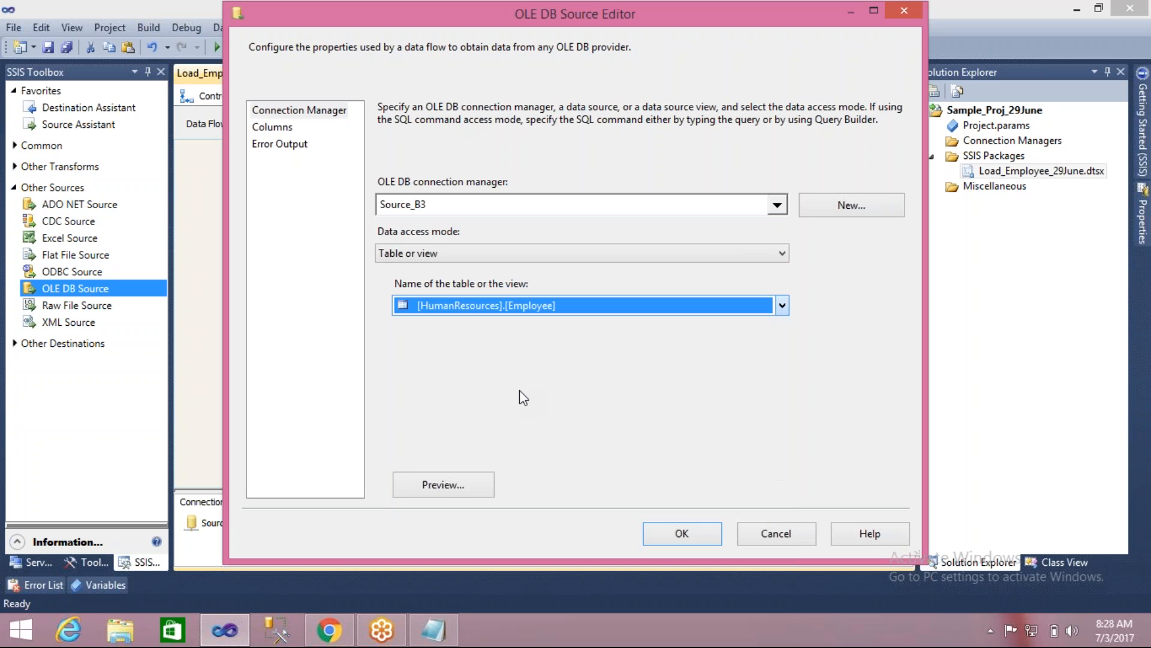
# - Review the column mappings of the B3 Employee source down to the end of the list
pyautogui.click(282, 128)
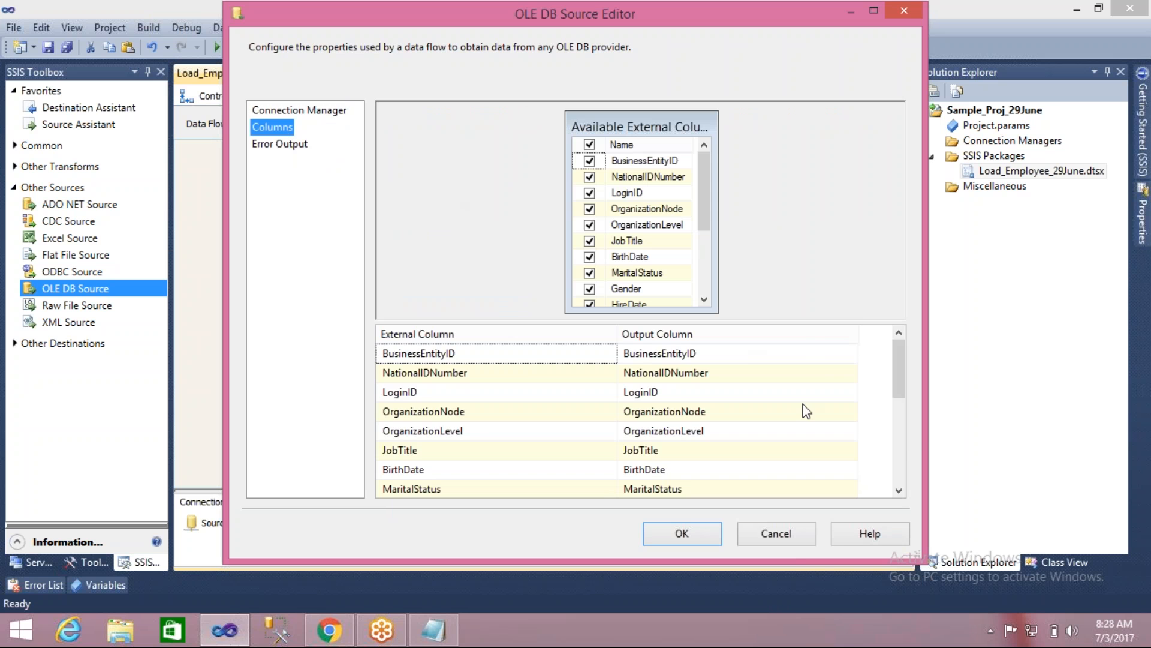
pyautogui.click(906, 442)
pyautogui.click(905, 476)
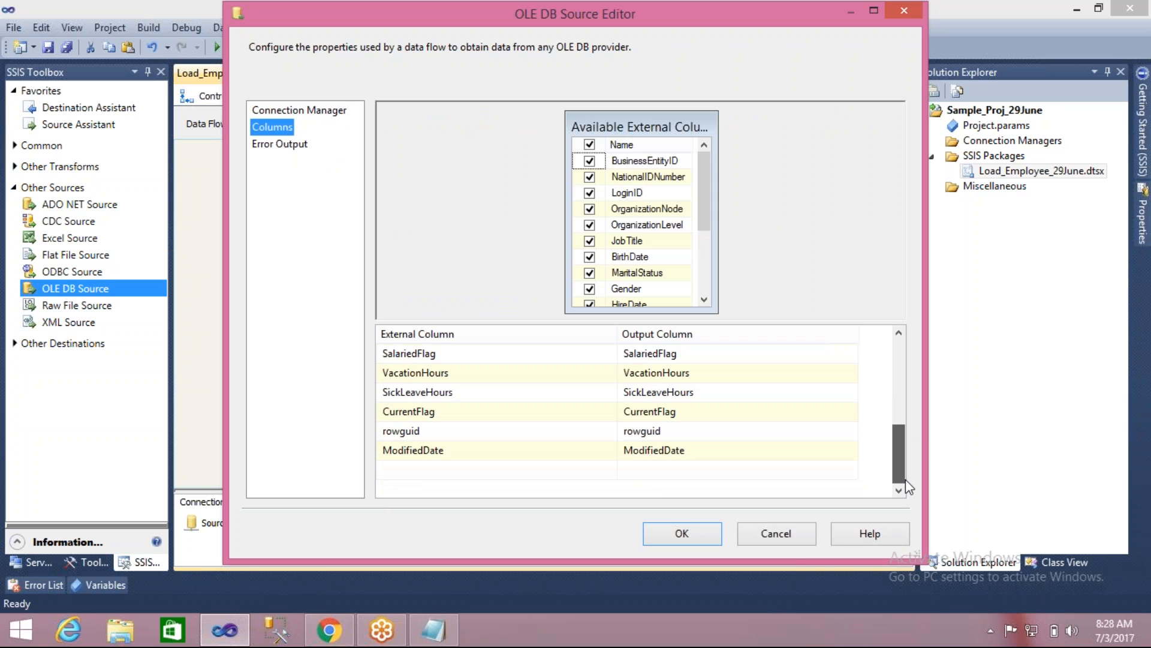
pyautogui.moveTo(904, 477); pyautogui.dragTo(901, 395)
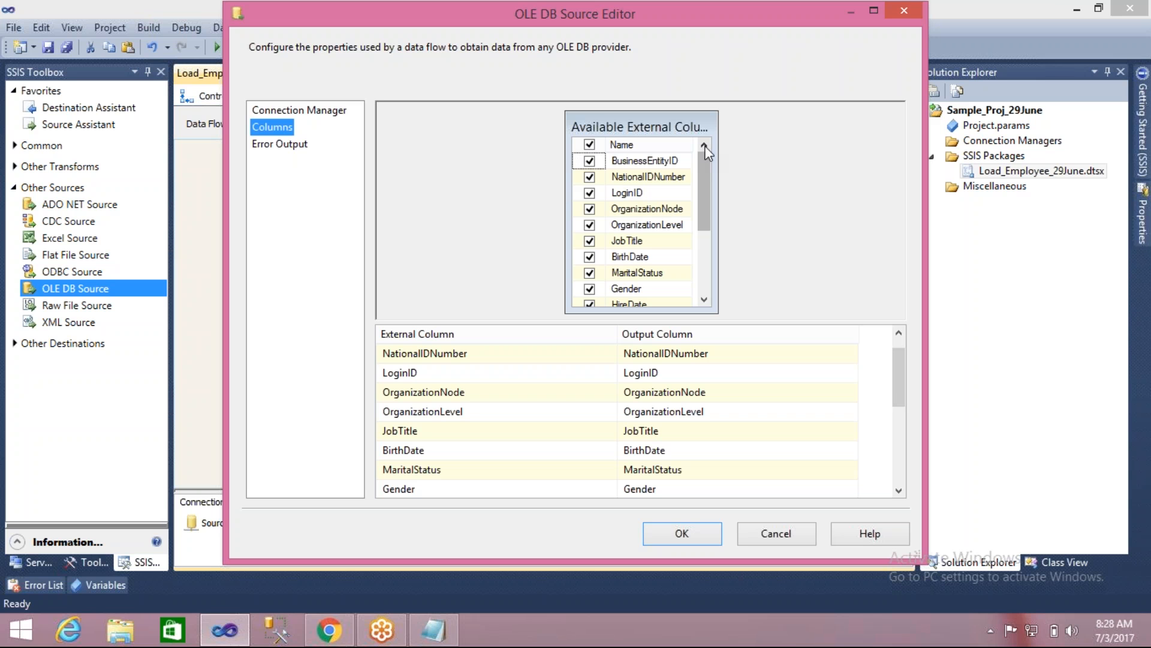
# - Clear all of the source's external columns and select only LoginID and NationalIDNumber
pyautogui.click(590, 147)
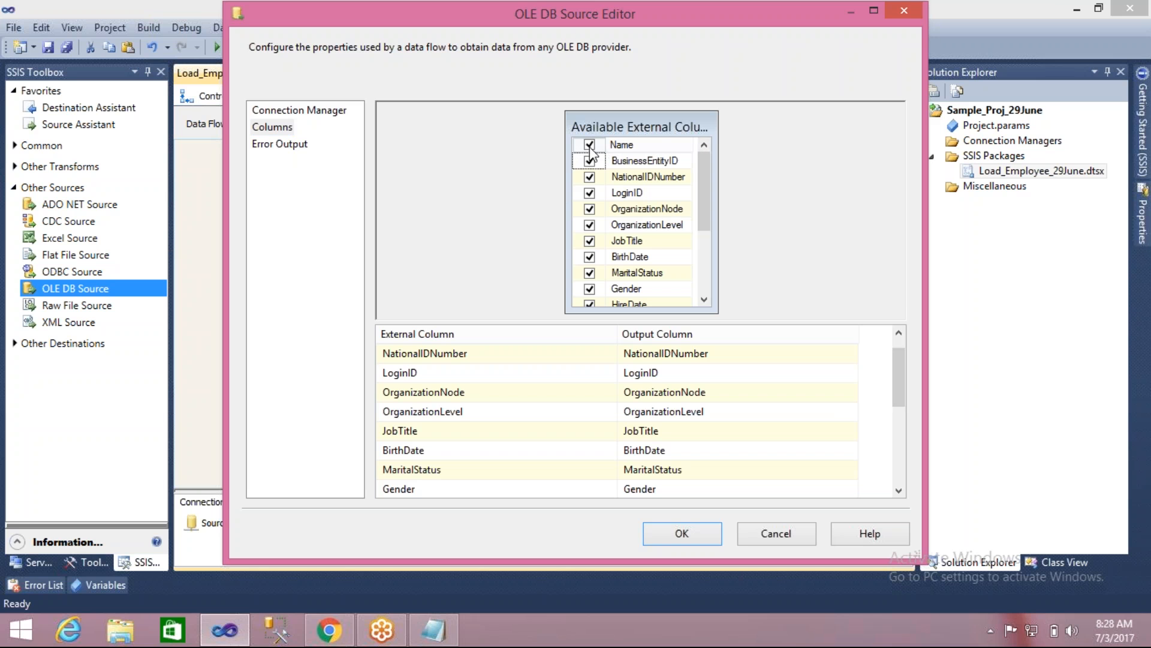
pyautogui.click(590, 146)
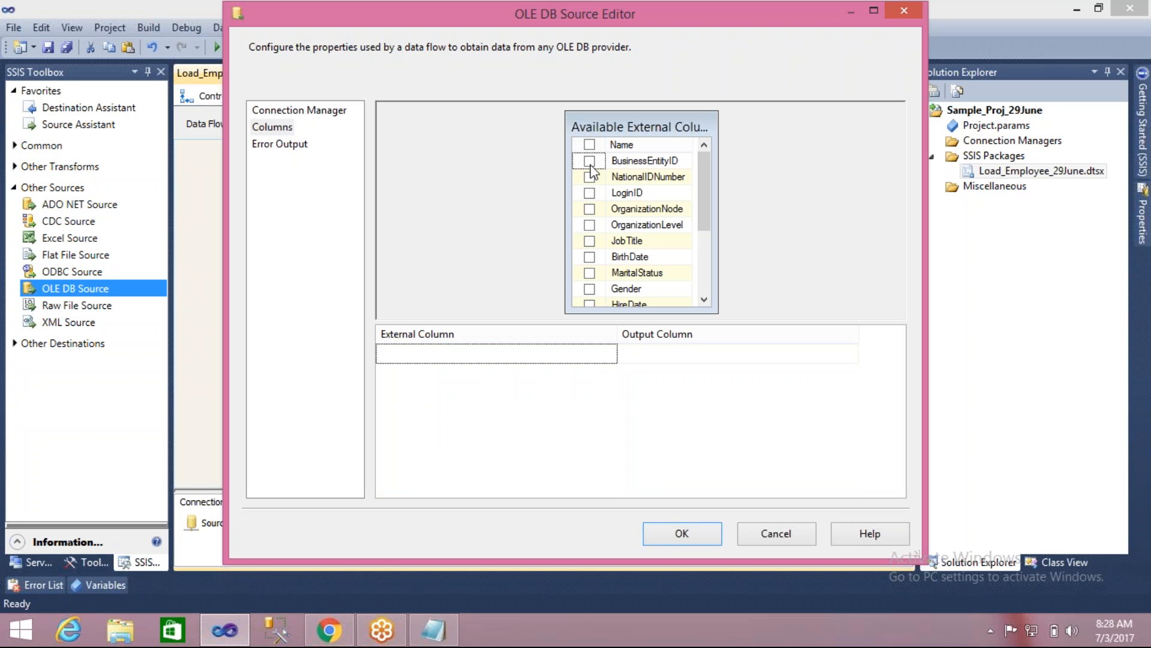
pyautogui.click(589, 192)
pyautogui.click(589, 176)
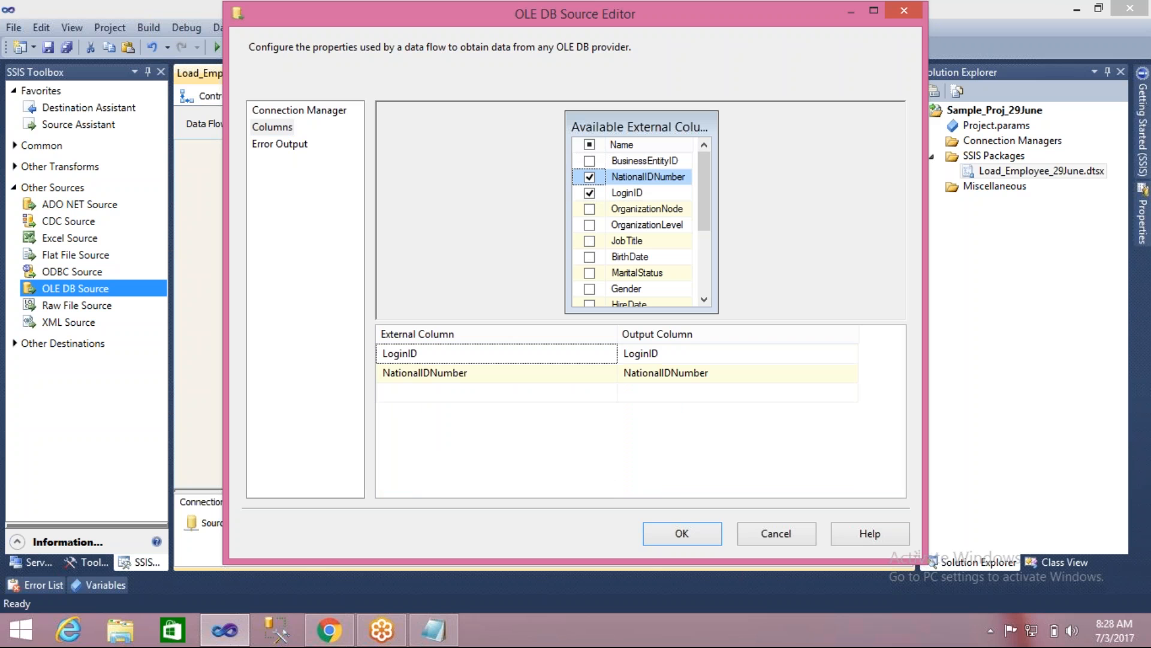
# - Select all available external columns for the B3 Employee source and apply its settings
pyautogui.click(590, 145)
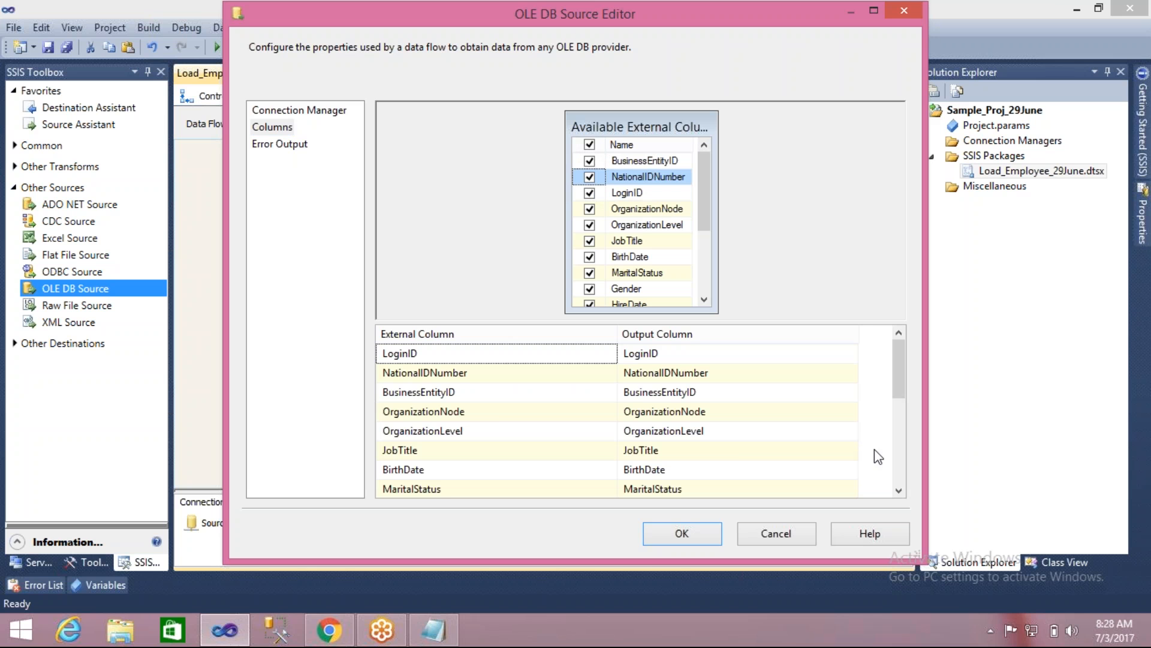
pyautogui.click(900, 461)
pyautogui.click(903, 474)
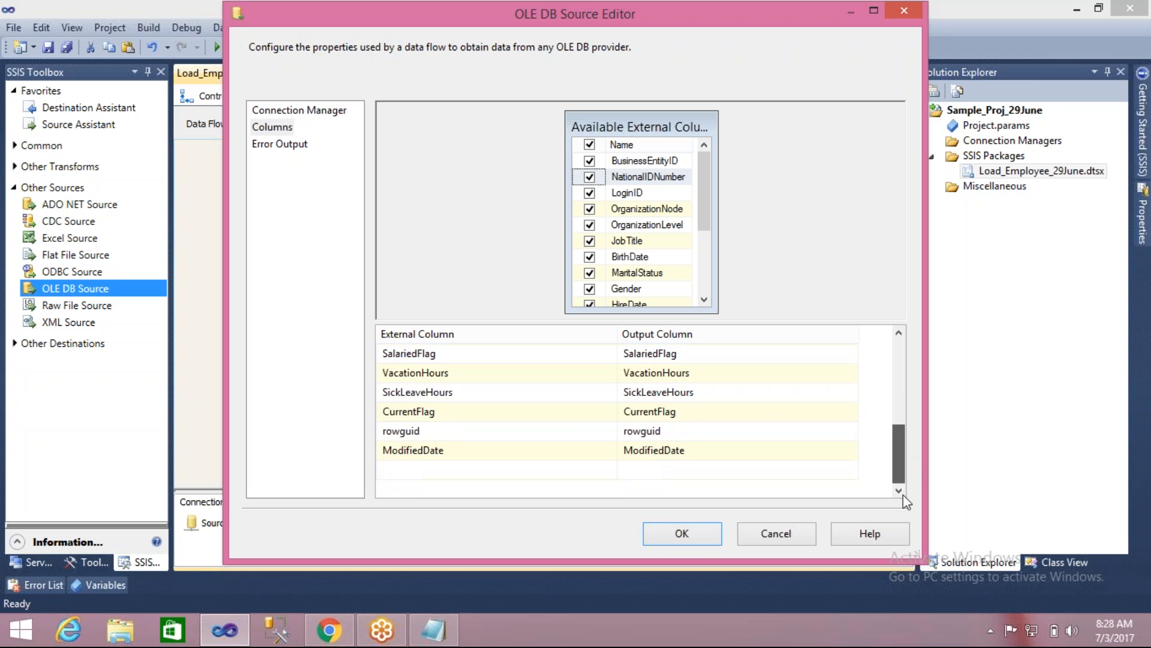
pyautogui.click(698, 532)
# - Connect the regular data output of B3 Employee to the Union All transformation
pyautogui.click(674, 384)
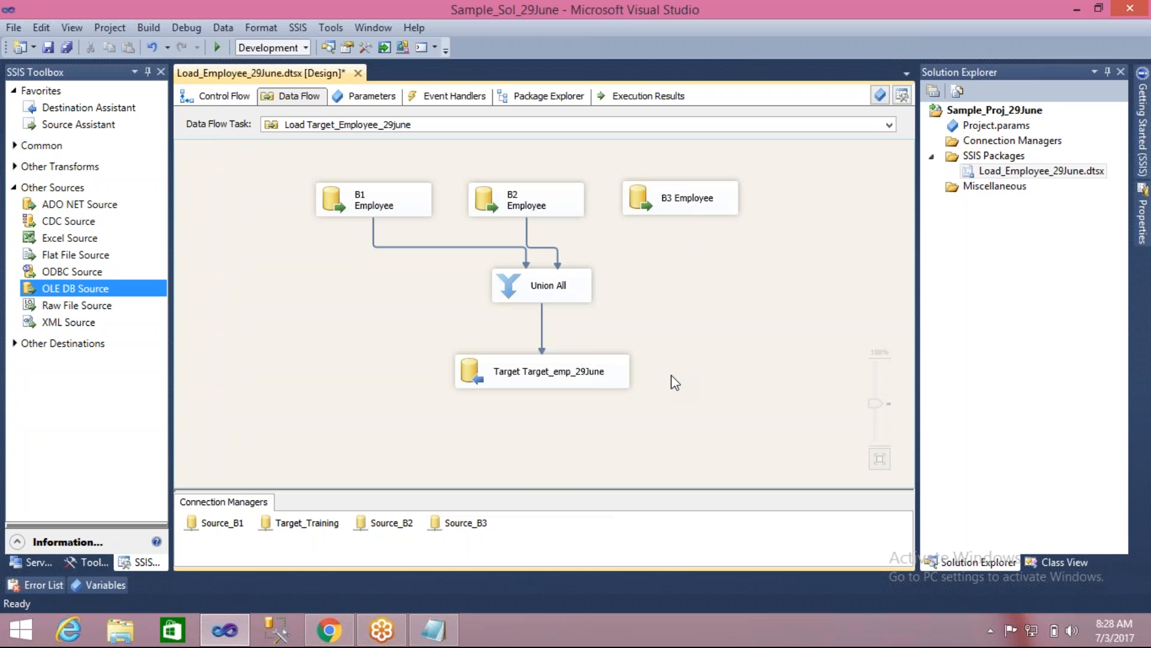
pyautogui.click(688, 203)
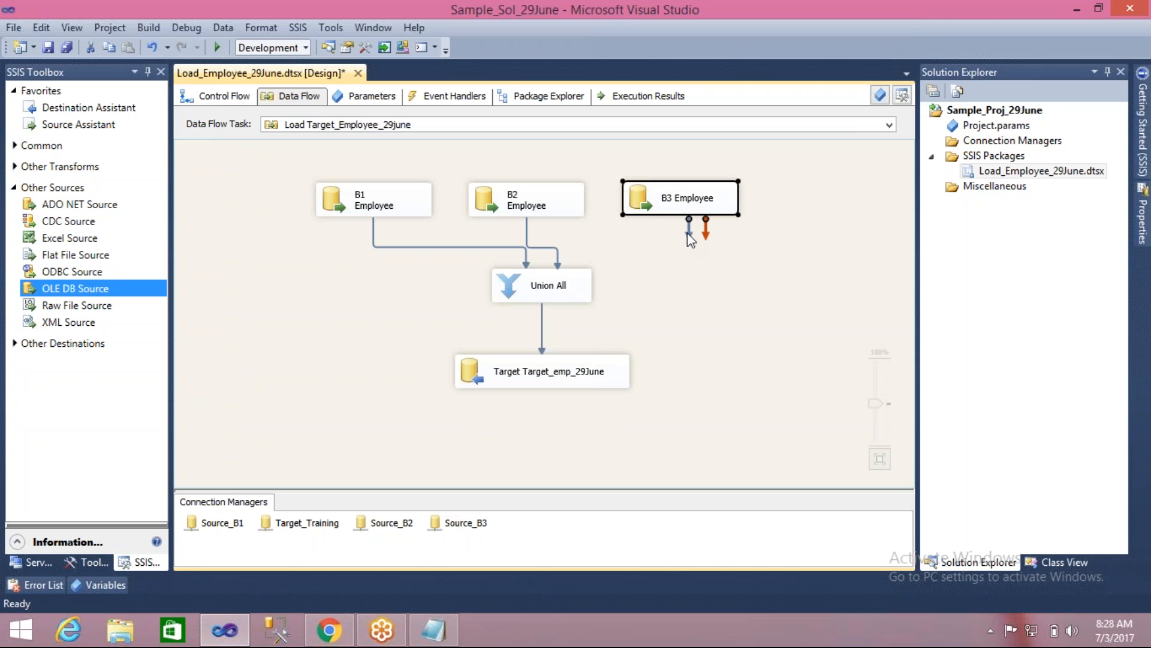
pyautogui.moveTo(688, 232); pyautogui.dragTo(574, 283)
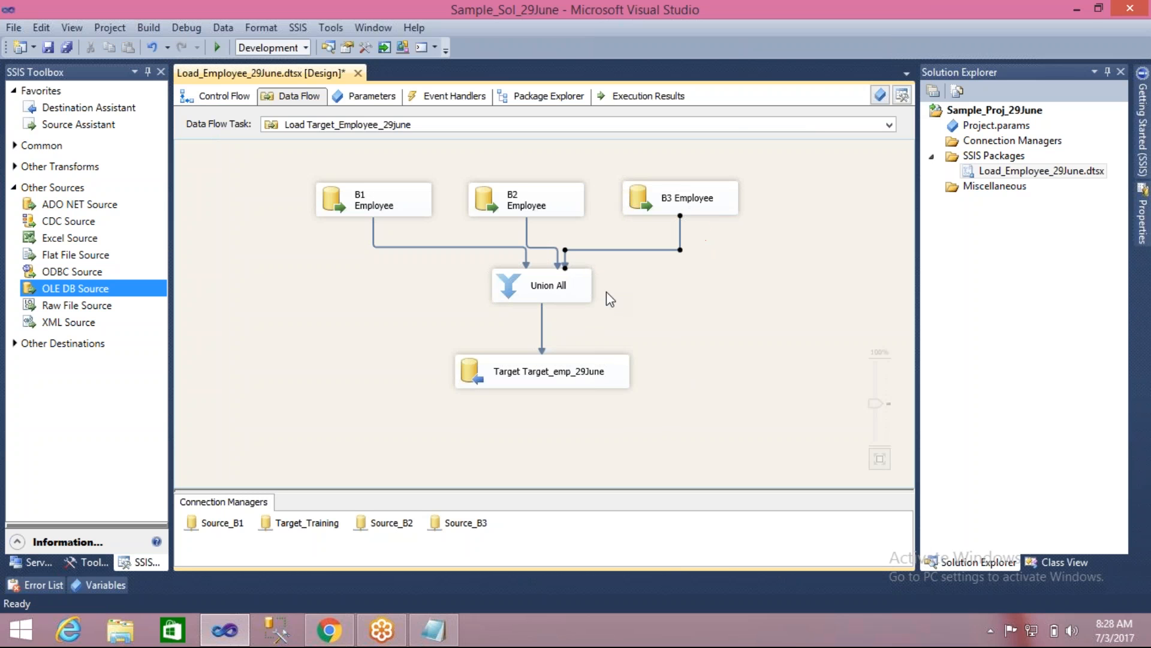
# - Inspect the Union All column mappings for all three inputs, close the editor and nudge the Union All box slightly
pyautogui.doubleClick(510, 289)
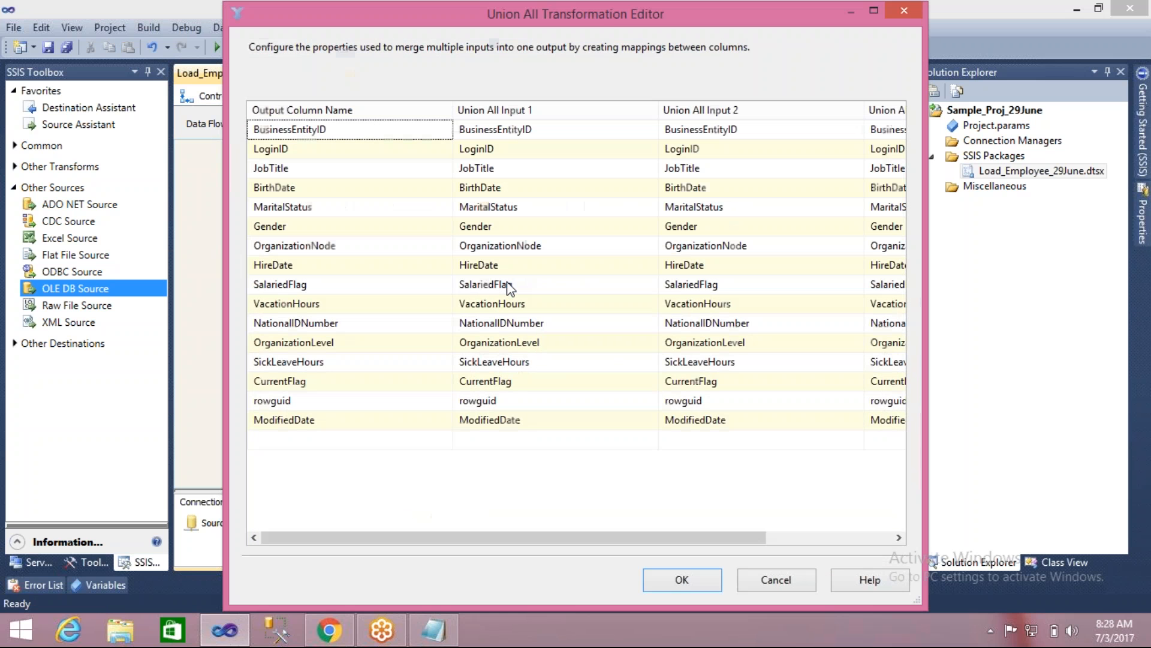
pyautogui.moveTo(605, 17); pyautogui.dragTo(475, 105)
pyautogui.moveTo(796, 271); pyautogui.dragTo(987, 241)
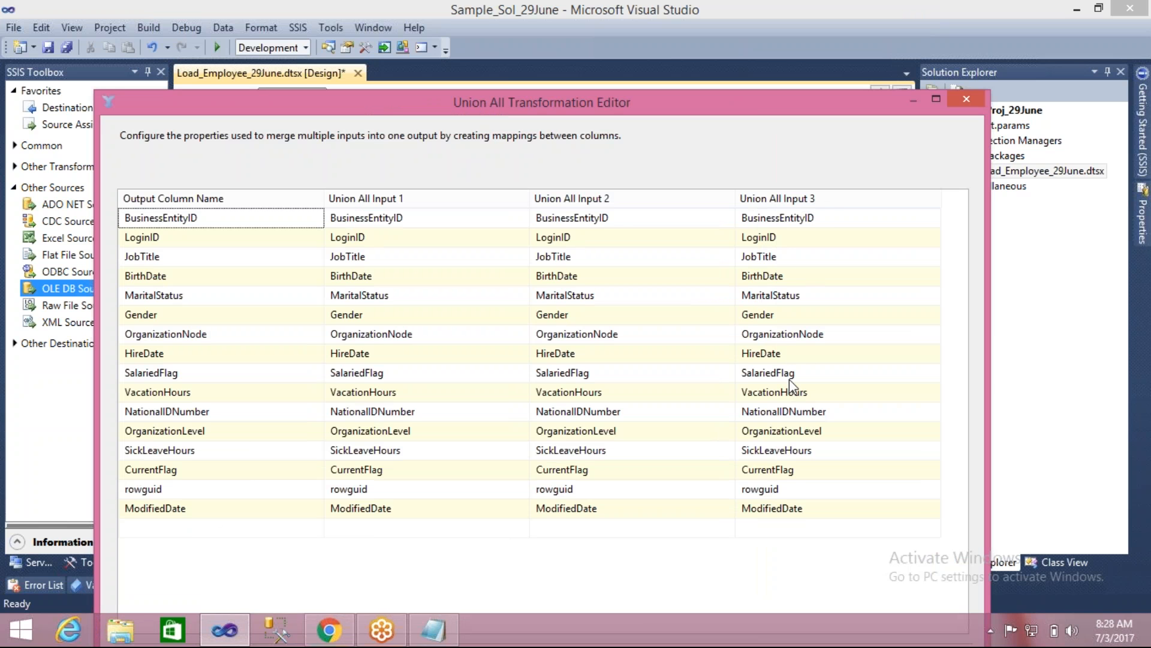
pyautogui.click(967, 99)
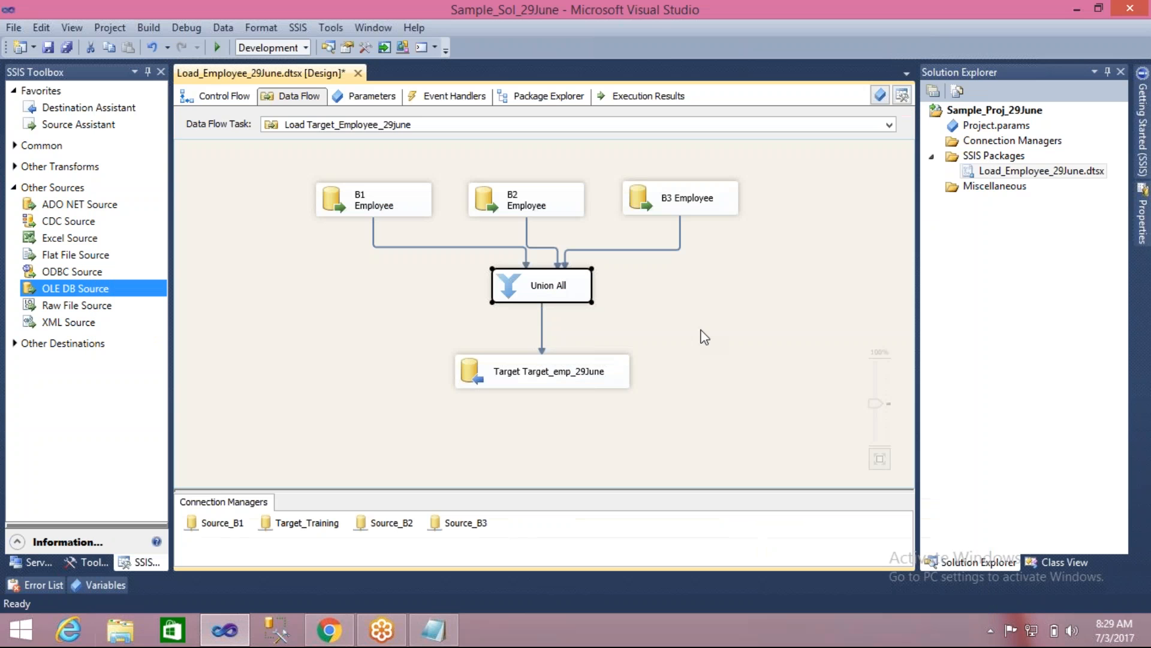
pyautogui.moveTo(553, 299)
pyautogui.mouseDown()
pyautogui.moveTo(523, 299)
pyautogui.moveTo(557, 301)
pyautogui.mouseUp()
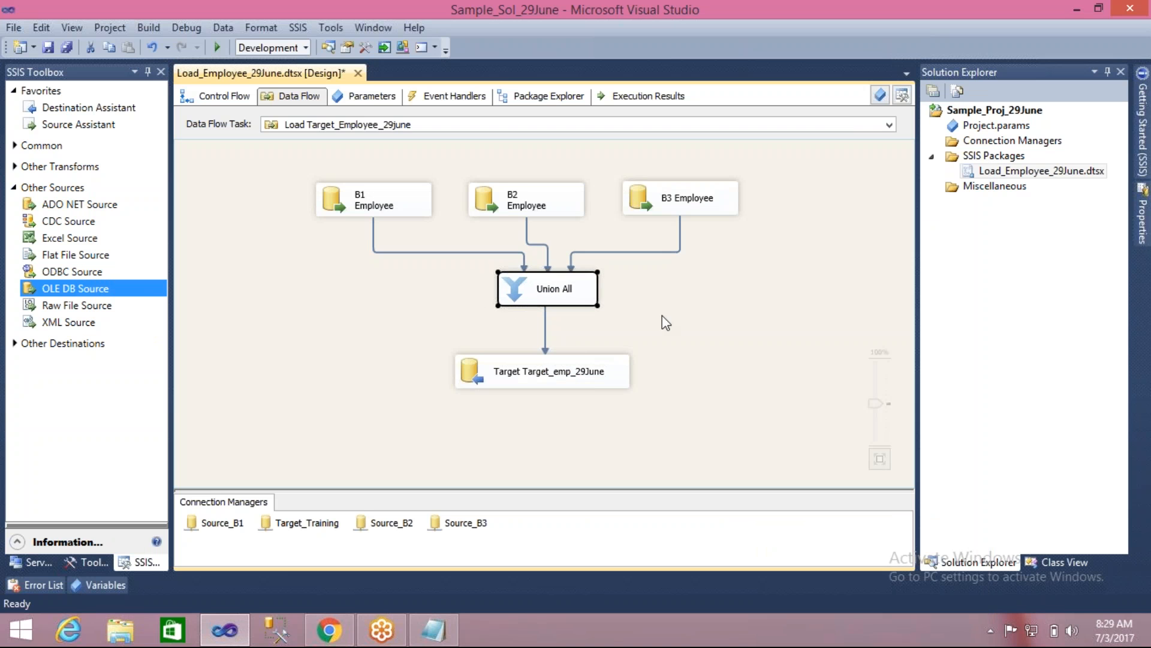
# - In the Notepad notes, add a "Transformations" heading underlined with dashes below the multiple sources list
pyautogui.click(432, 637)
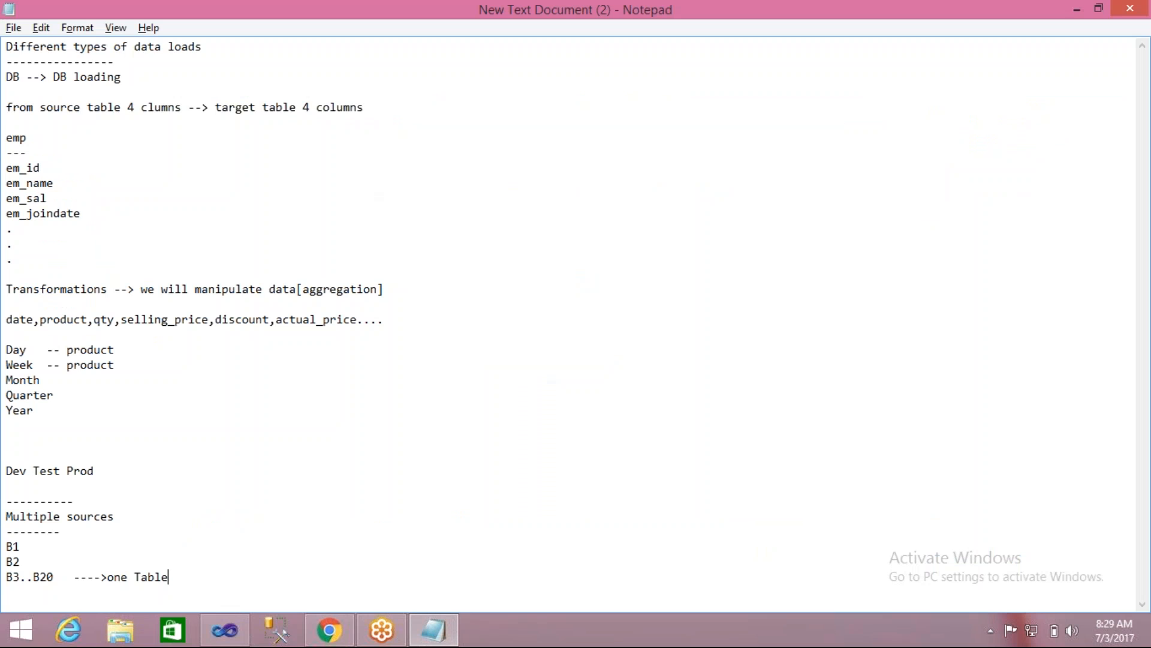
pyautogui.press('Return')
pyautogui.write('Transformations')
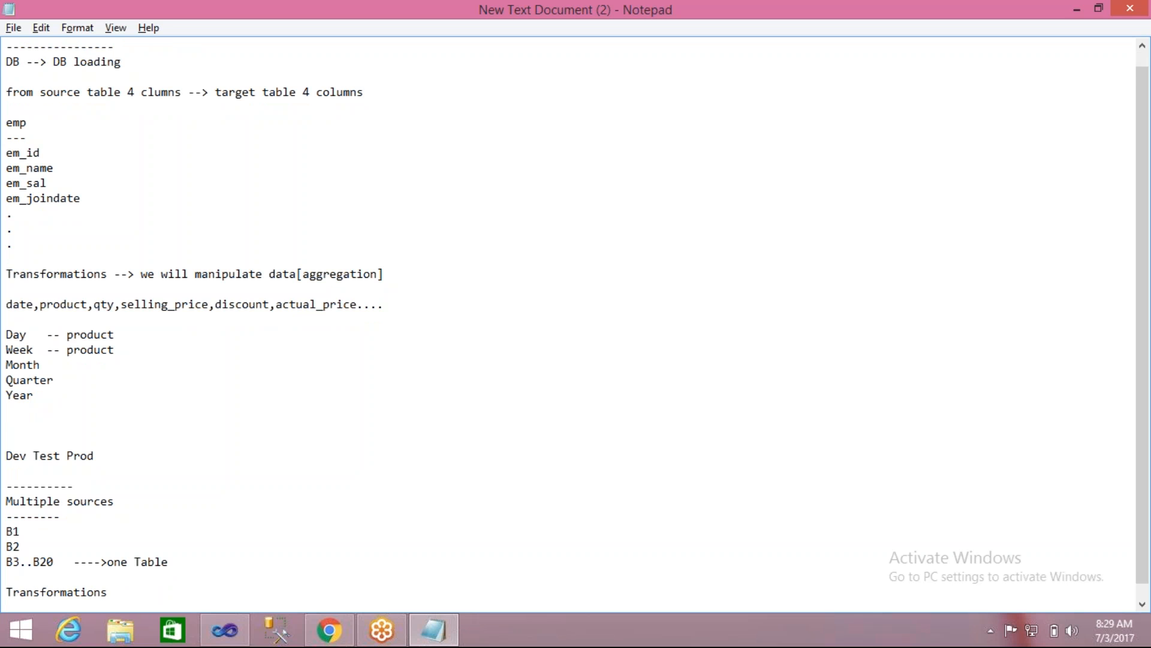
pyautogui.press('Return')
pyautogui.write('--------------')
pyautogui.press('Return')
# - Add the note "Union All -- Multiple Inputs at a time" under the Transformations heading
pyautogui.write('Union All')
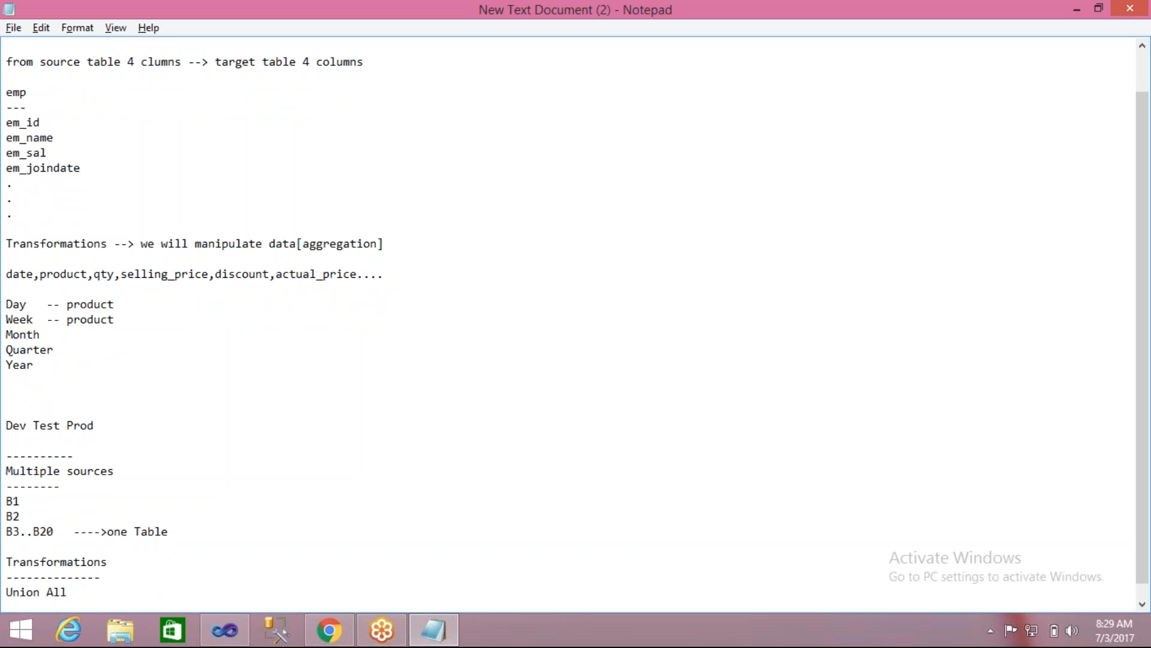
pyautogui.write('  -- Multiple Inputs at a ')
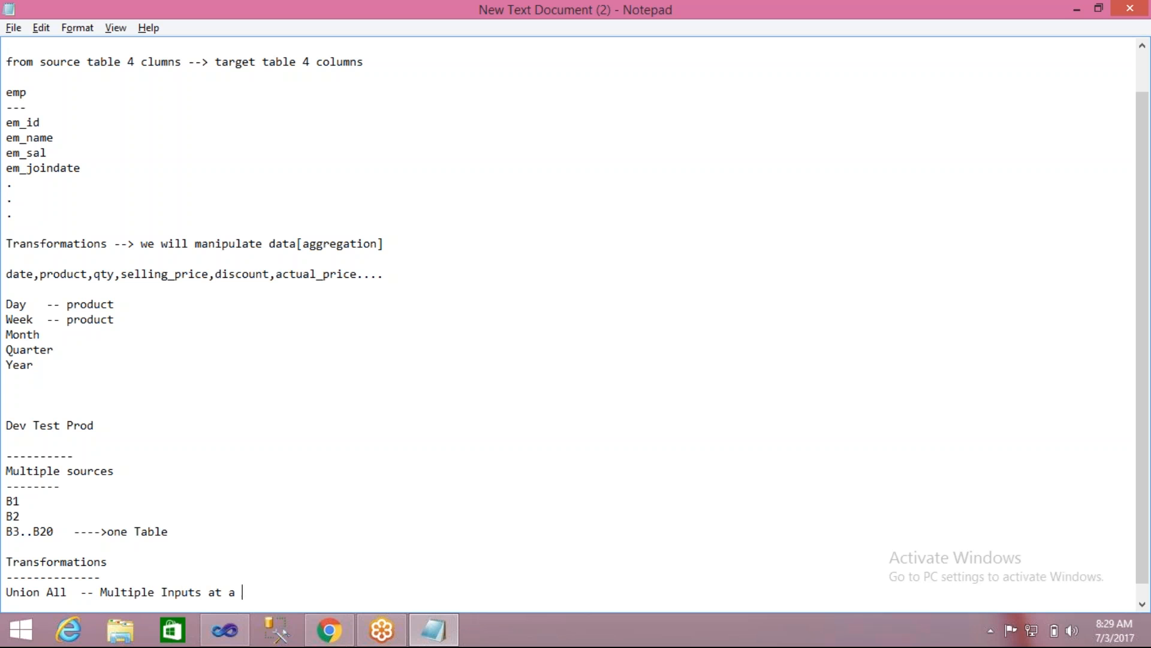
pyautogui.write('time')
# - Switch back to Visual Studio, move Union All slightly down towards the target, and start running the package
pyautogui.hotkey('alt', 'Tab')
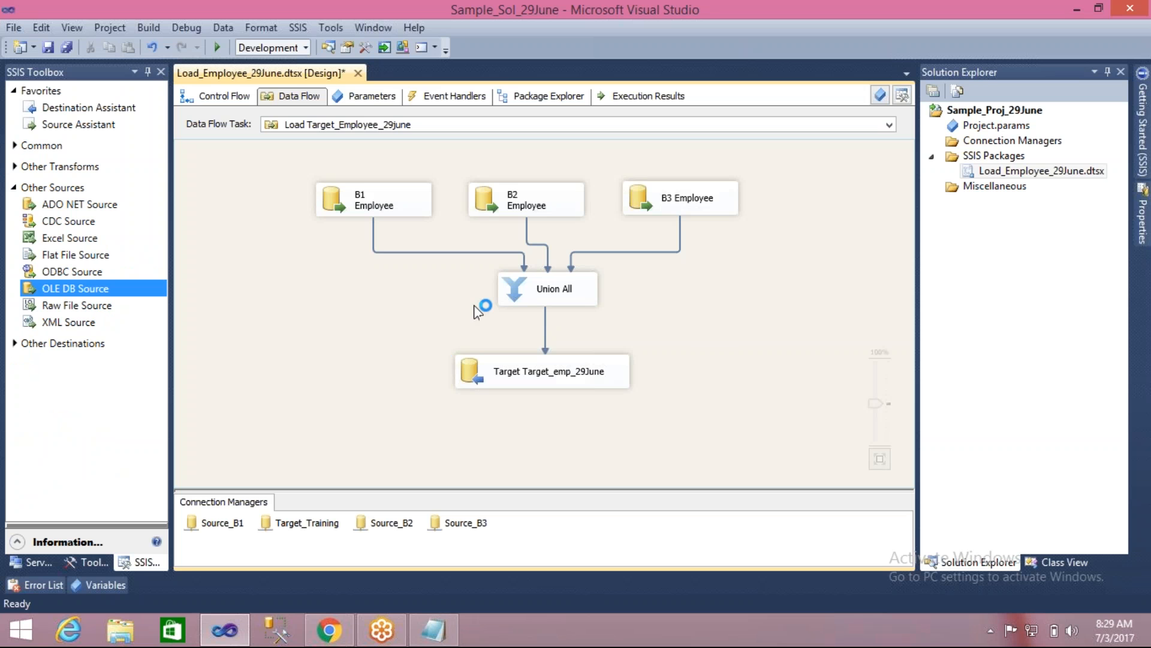
pyautogui.moveTo(510, 289); pyautogui.dragTo(500, 299)
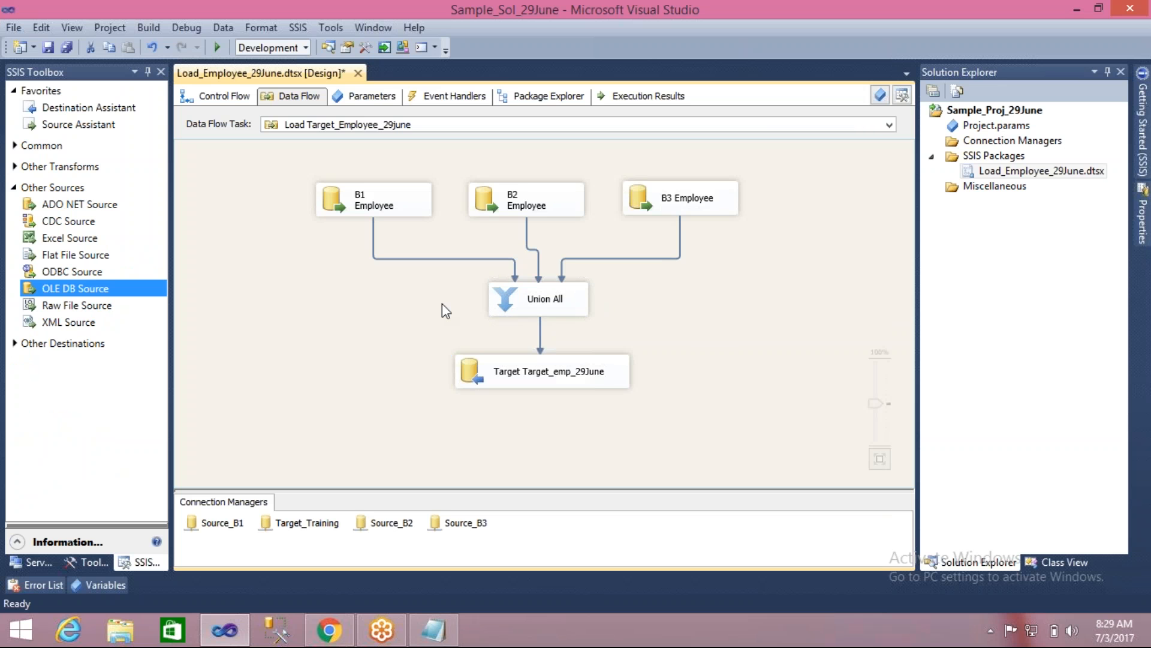
pyautogui.click(219, 54)
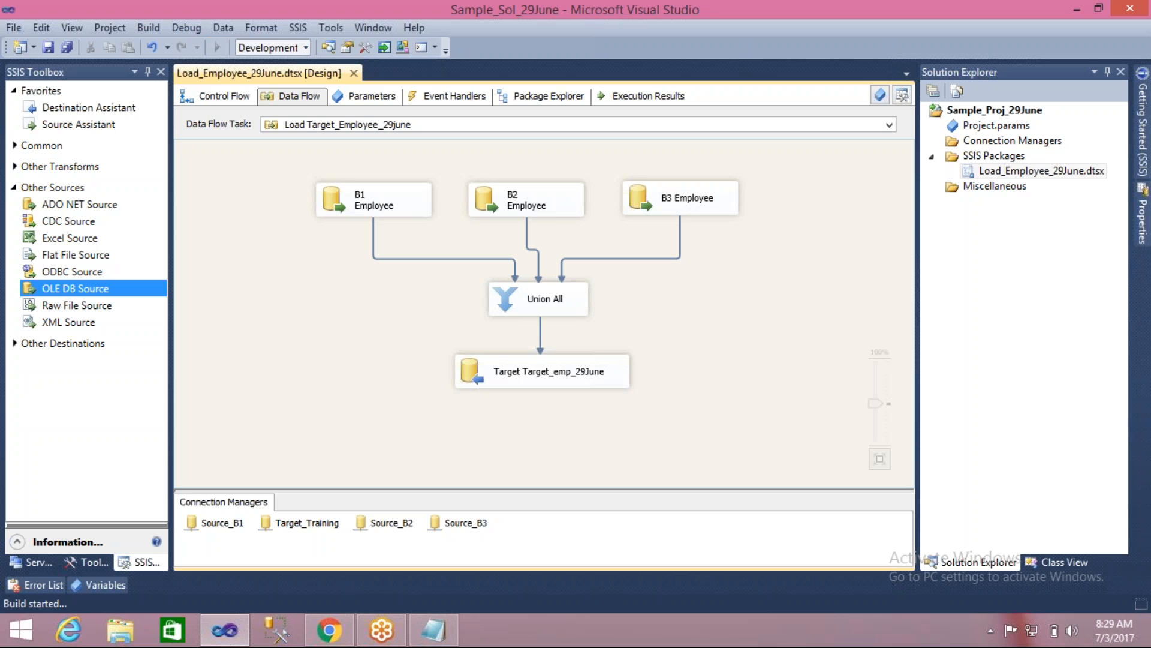
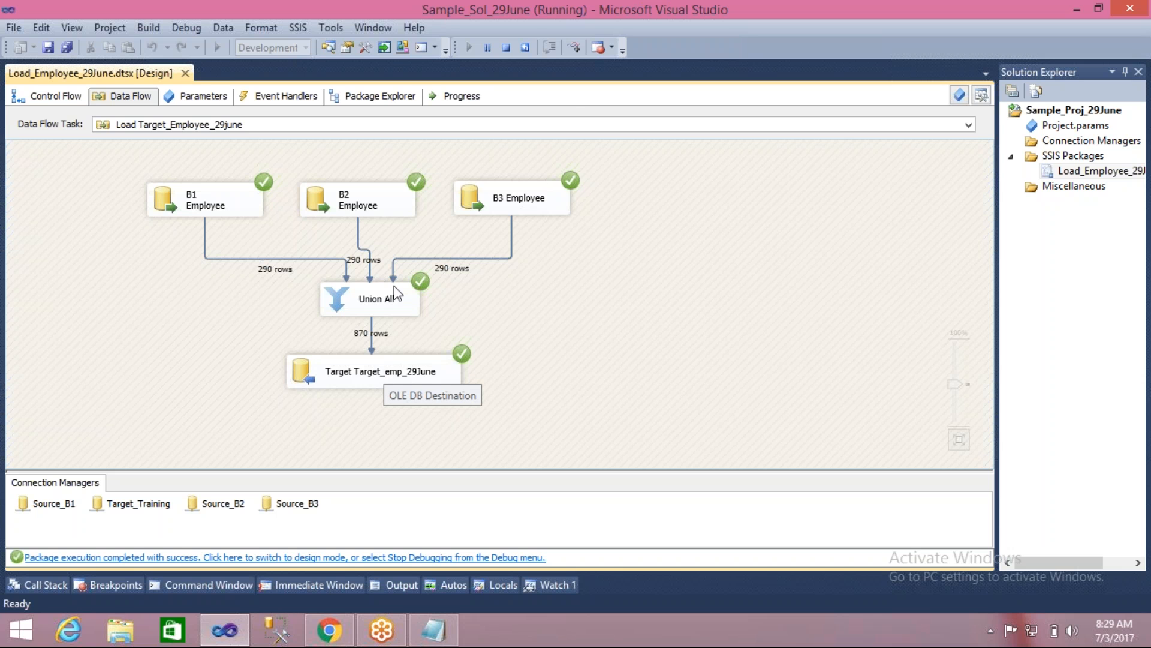
# - Stop the finished run, execute the package again, check the B1 source and target boxes, and stop debugging
pyautogui.click(507, 47)
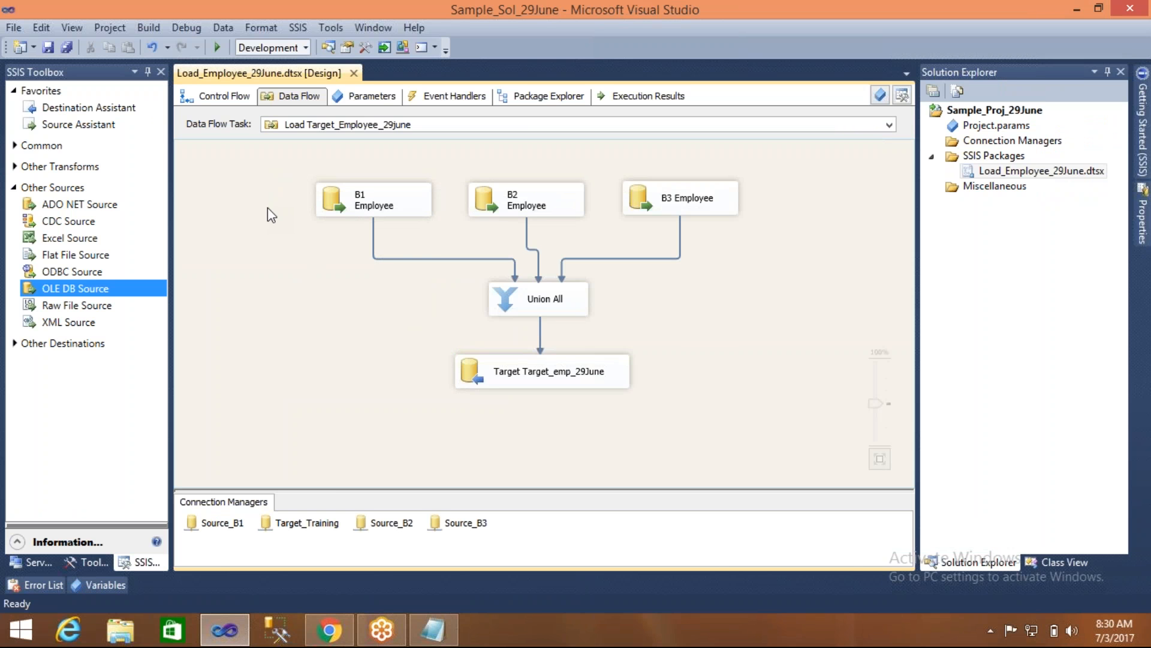
pyautogui.click(217, 49)
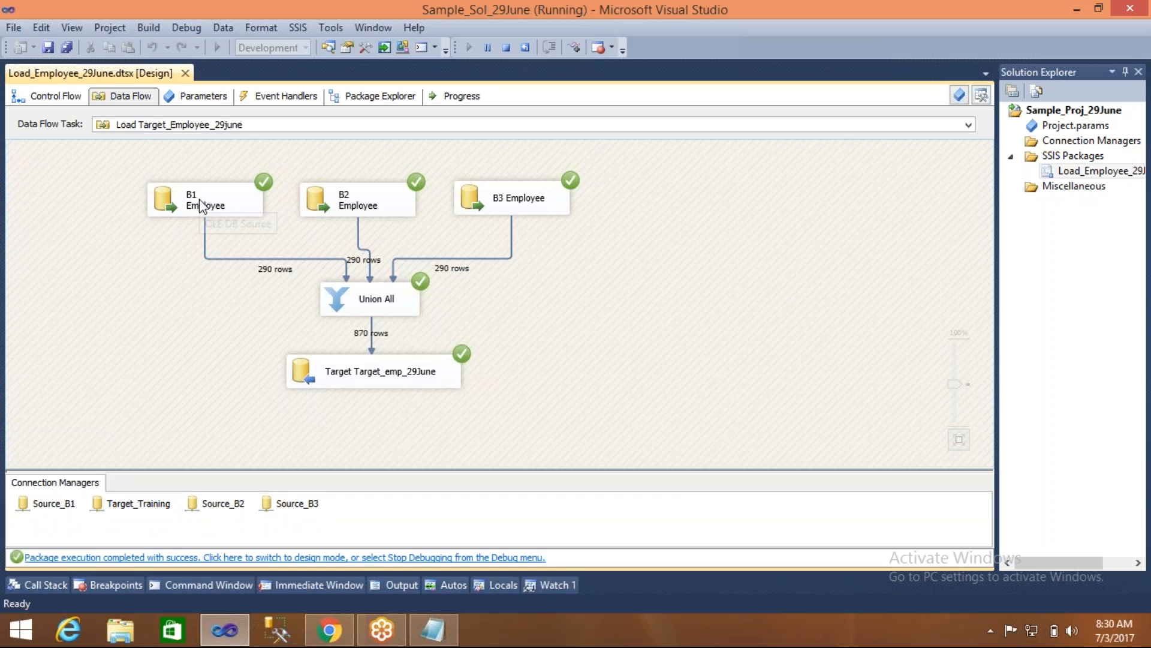
pyautogui.click(363, 377)
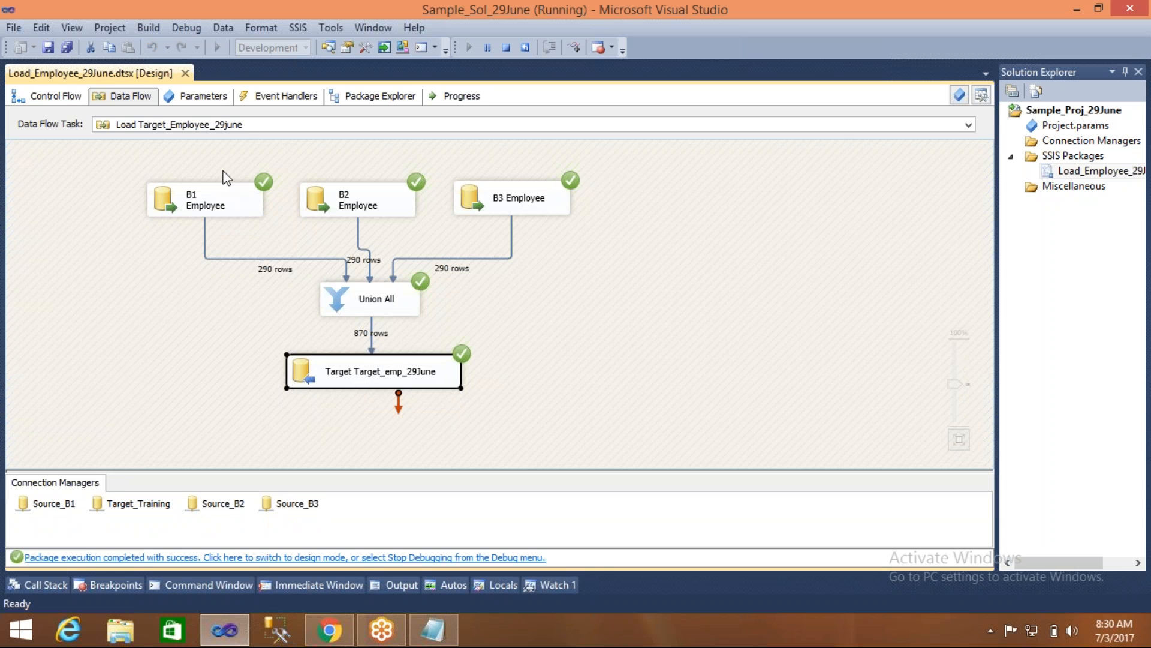
pyautogui.click(227, 185)
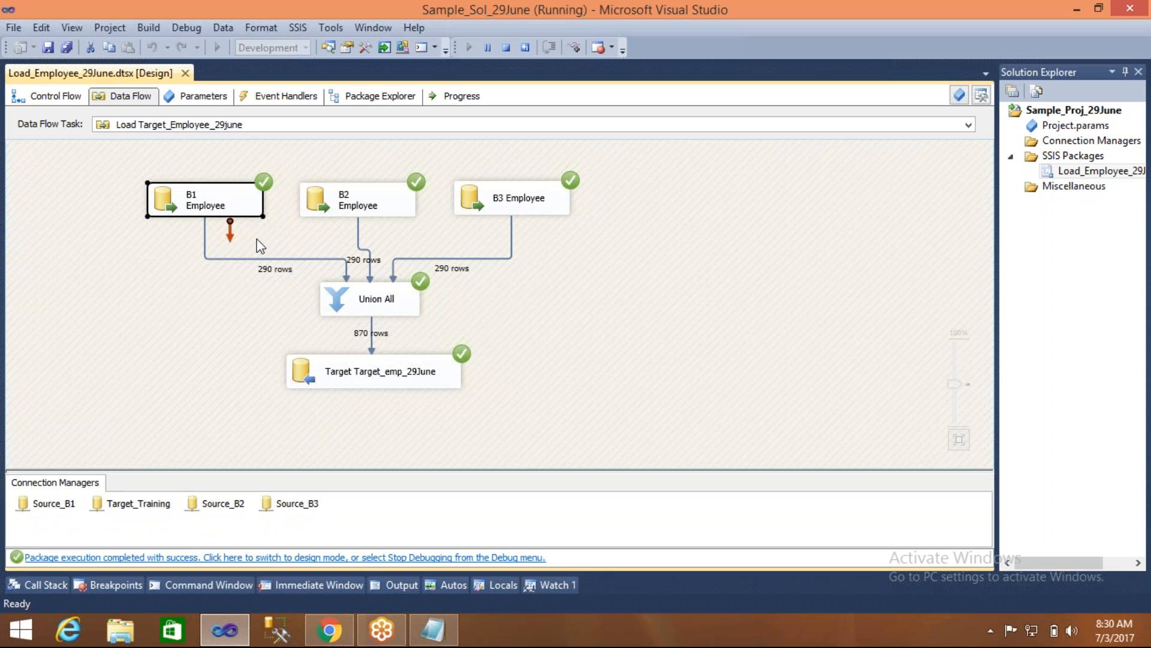
pyautogui.click(341, 377)
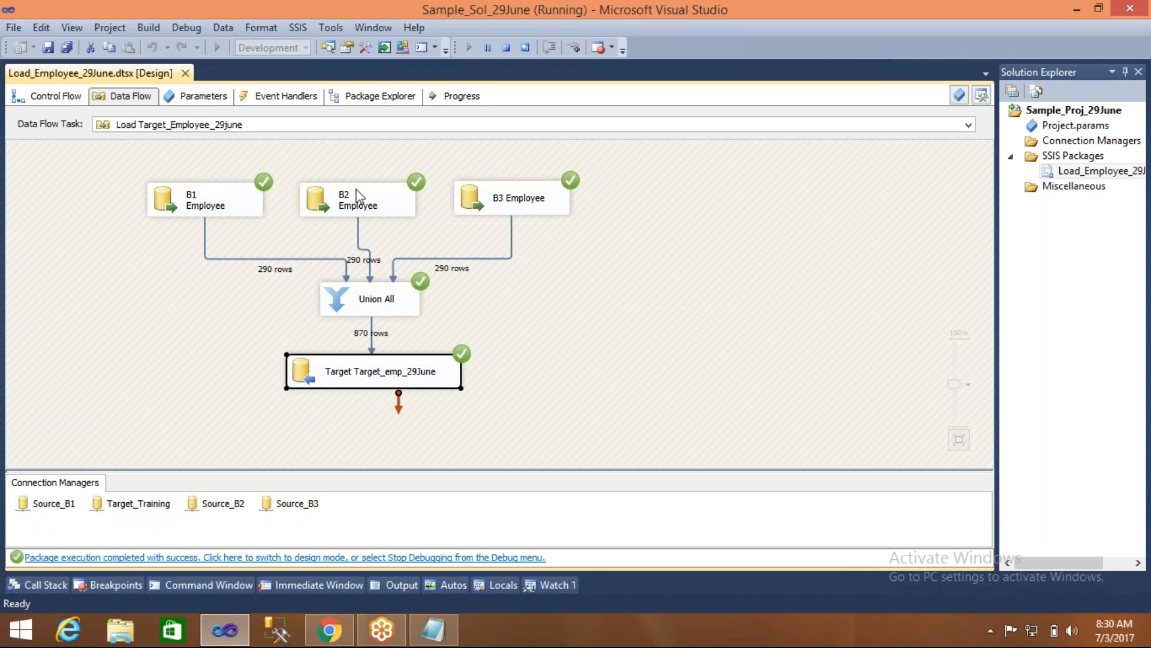
pyautogui.click(373, 381)
pyautogui.click(590, 322)
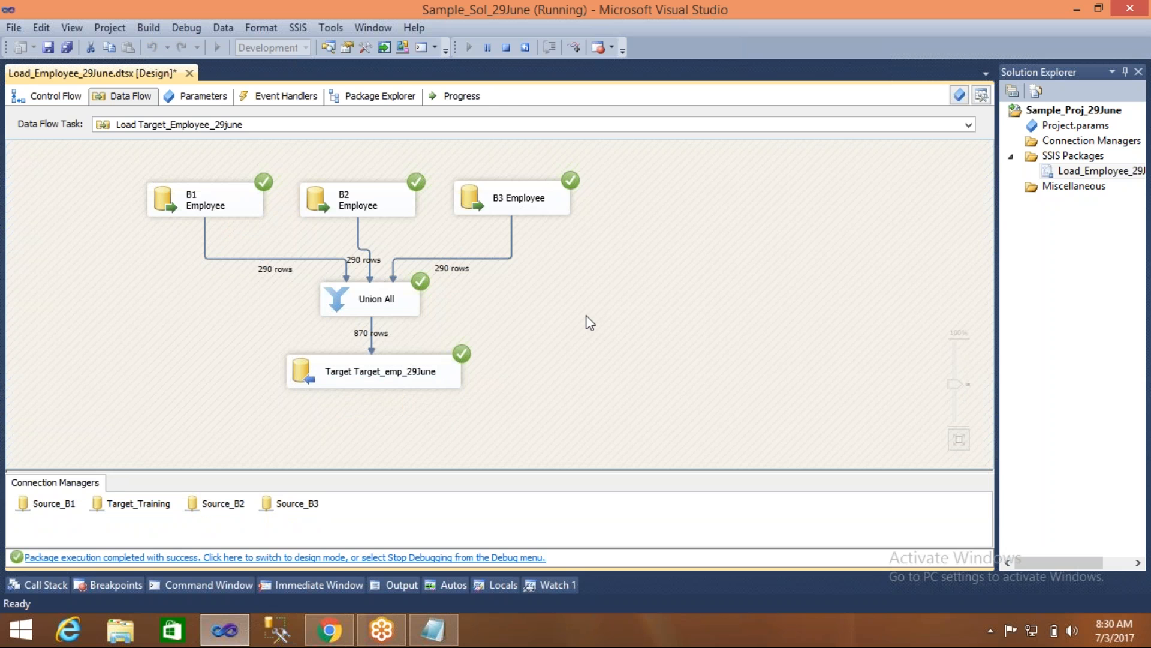
pyautogui.click(506, 53)
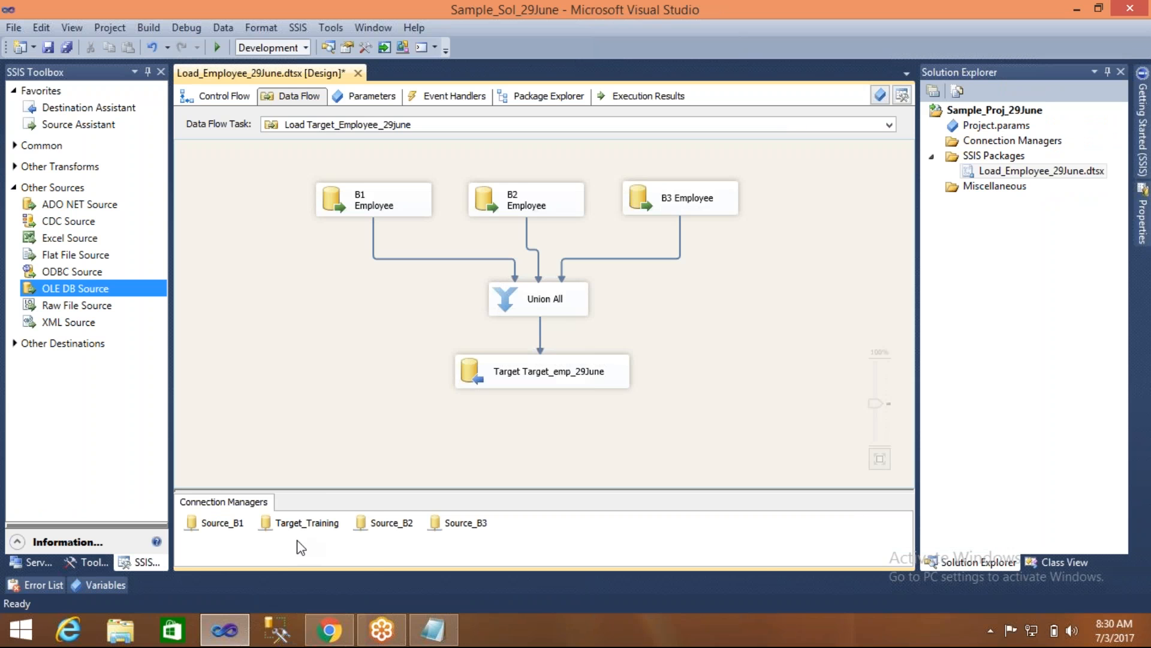
# - Switch to SQL Server Management Studio, connect to LENOVO\TRAININGINSTANCE with Windows Authentication, and open a new query on the Training database
pyautogui.click(287, 637)
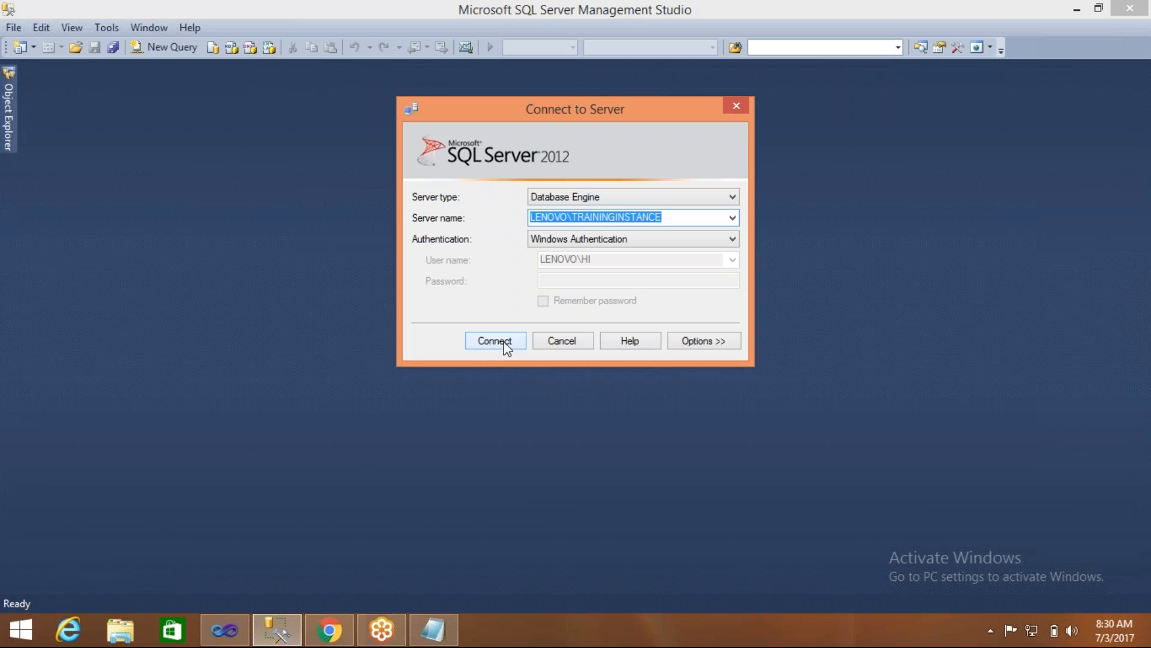
pyautogui.click(505, 343)
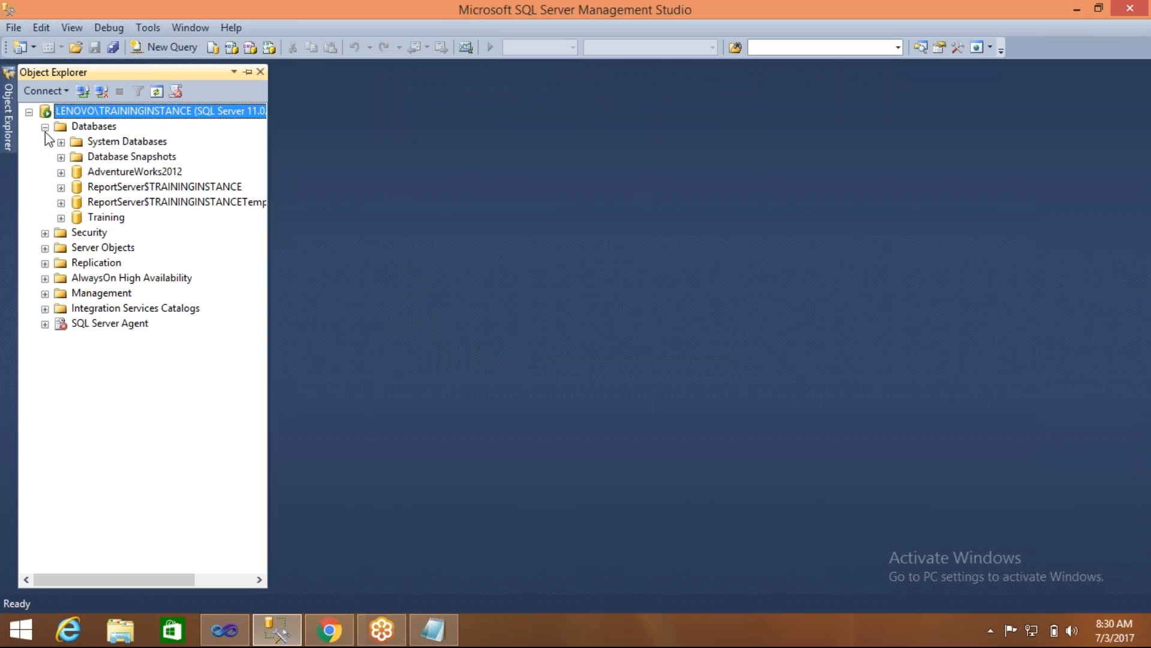
pyautogui.click(103, 218)
pyautogui.click(168, 48)
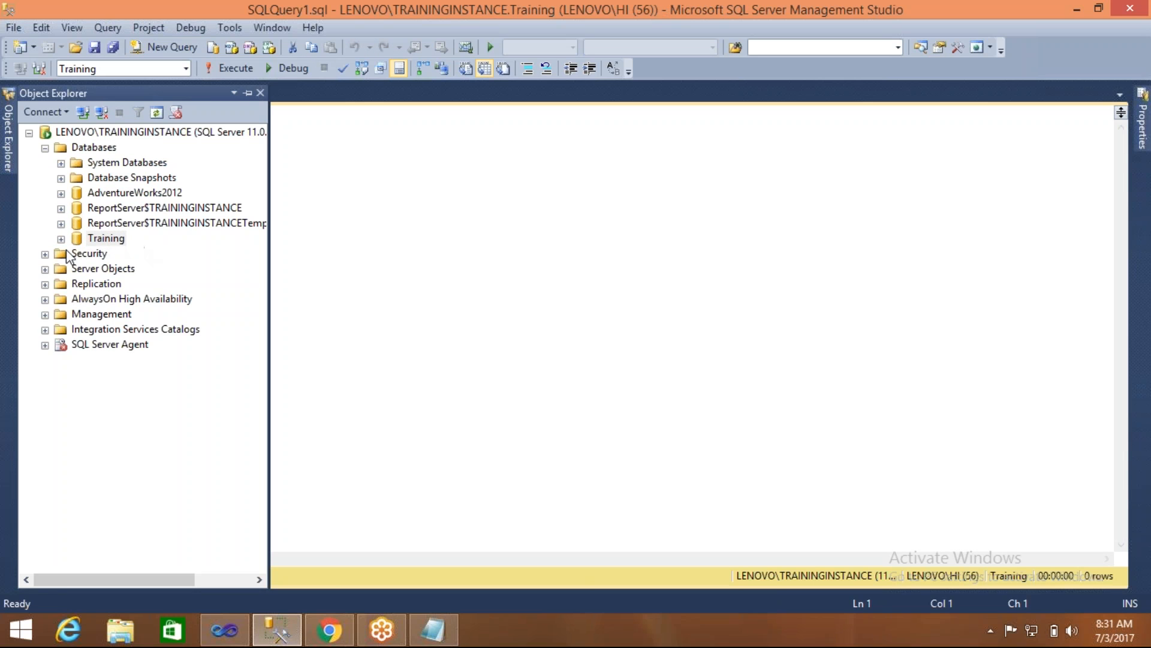
# - Insert the Target_Employee_29June table name from Training into the query, complete it as "select * from [dbo].[Target_Employee_29June]" and execute it
pyautogui.click(60, 238)
pyautogui.click(77, 268)
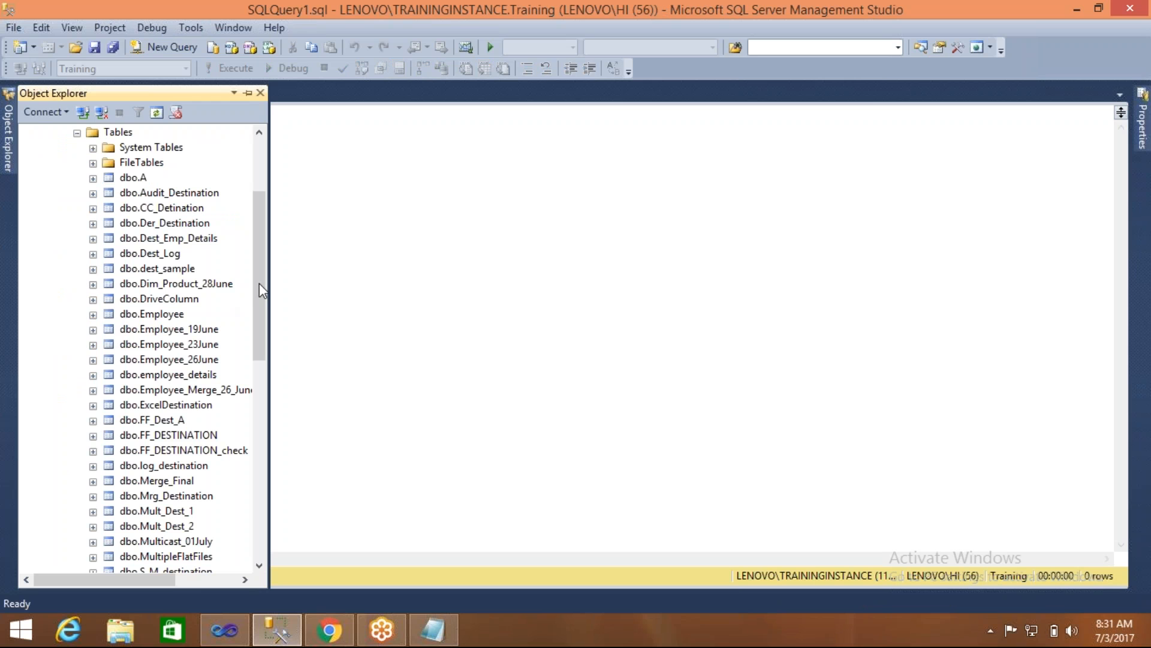
pyautogui.moveTo(260, 286); pyautogui.dragTo(257, 463)
pyautogui.moveTo(205, 361); pyautogui.dragTo(408, 264)
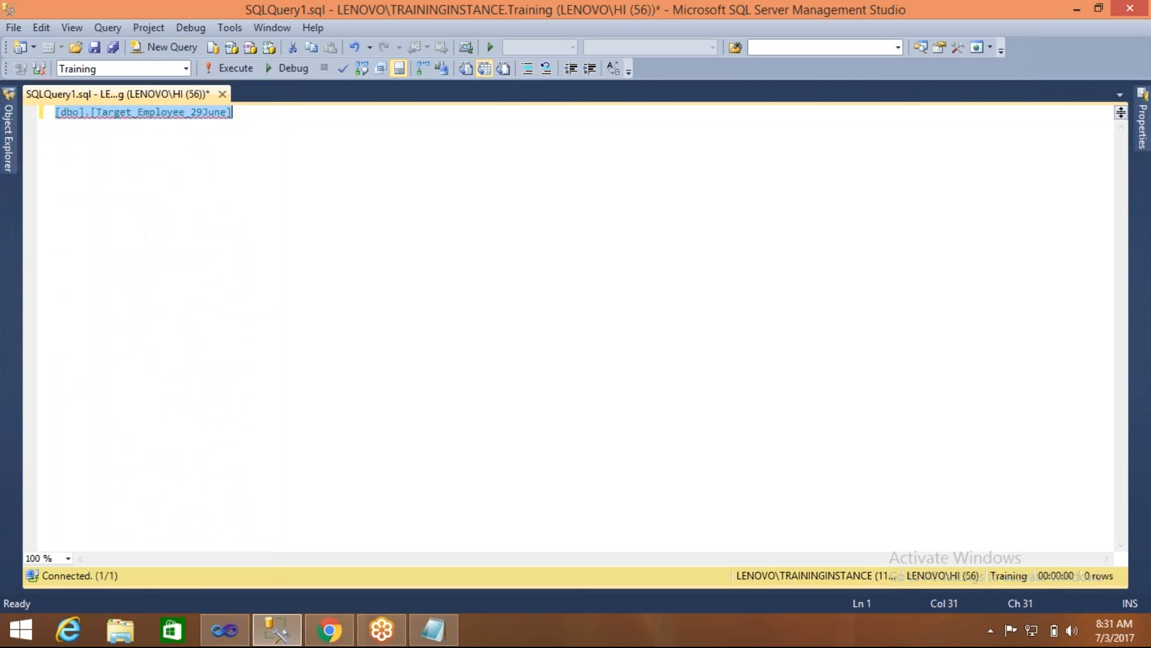
pyautogui.press('Home')
pyautogui.write('select * from')
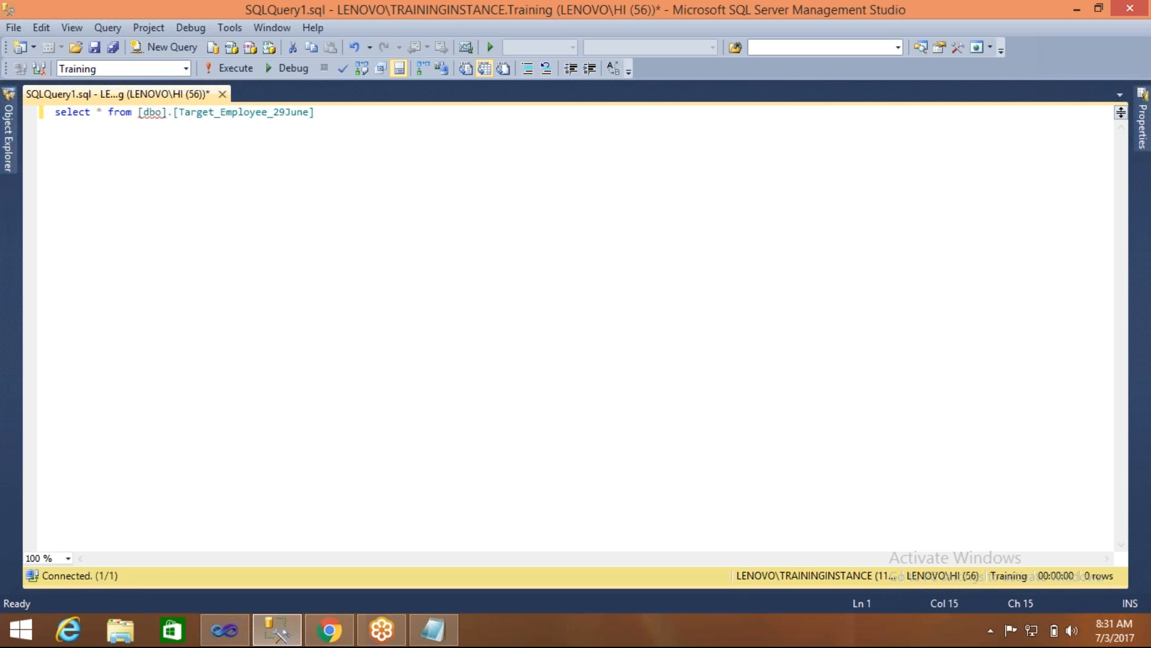
pyautogui.press('F5')
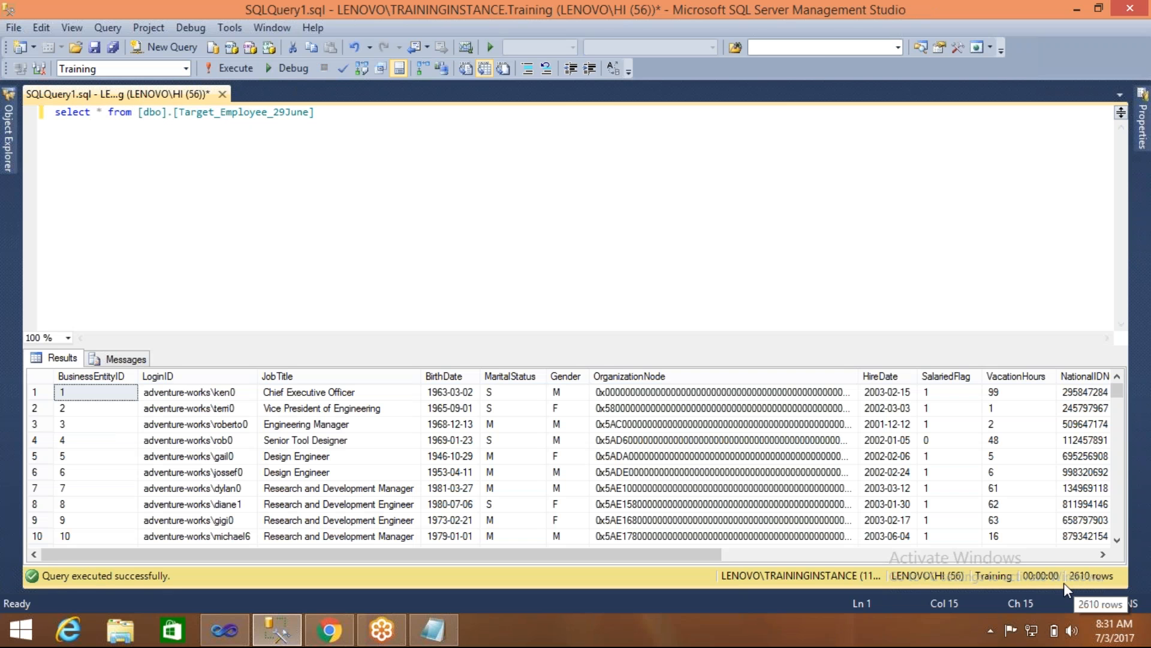
# - Add "Truncate Table [dbo].[Target_Employee_29June]" below the select statement and execute only that line
pyautogui.click(322, 113)
pyautogui.press('Return')
pyautogui.press('Return')
pyautogui.write('Tr')
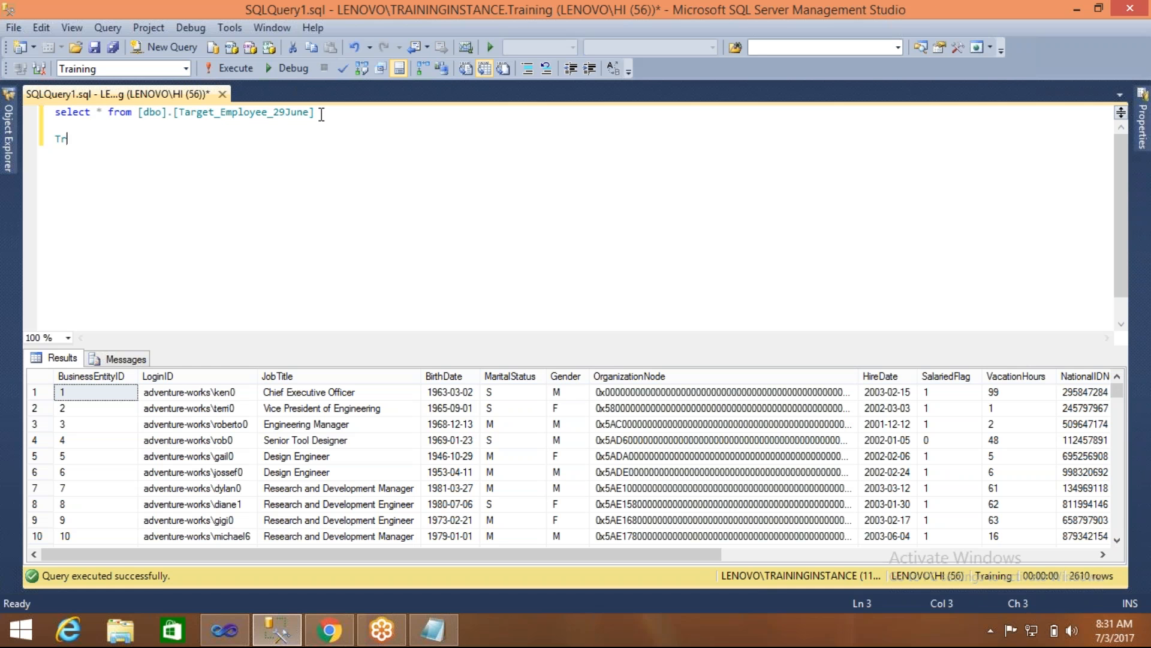
pyautogui.write('uncate Table')
pyautogui.moveTo(138, 113); pyautogui.dragTo(395, 114)
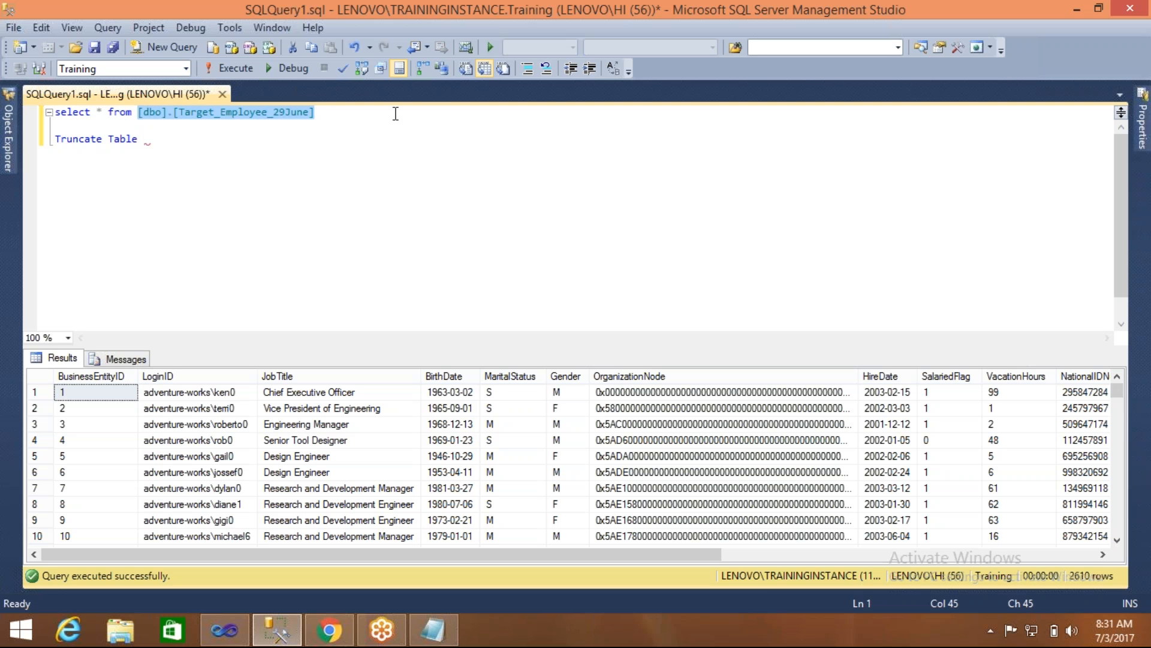
pyautogui.hotkey('ctrl', 'c')
pyautogui.click(150, 141)
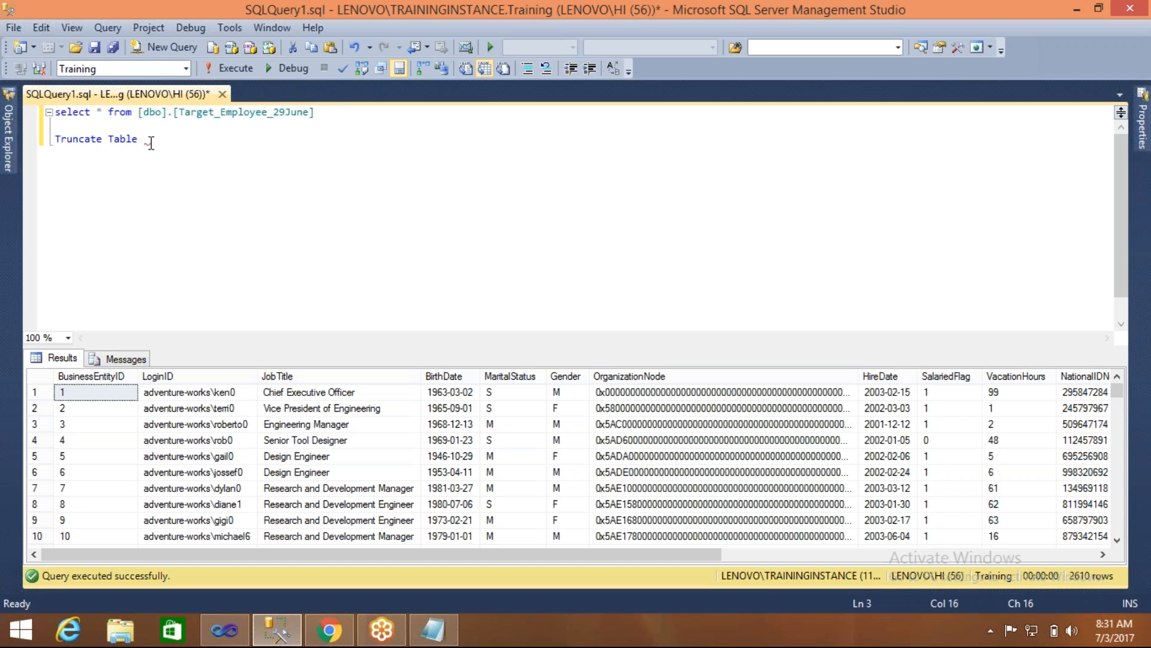
pyautogui.hotkey('ctrl', 'v')
pyautogui.hotkey('shift', 'Home')
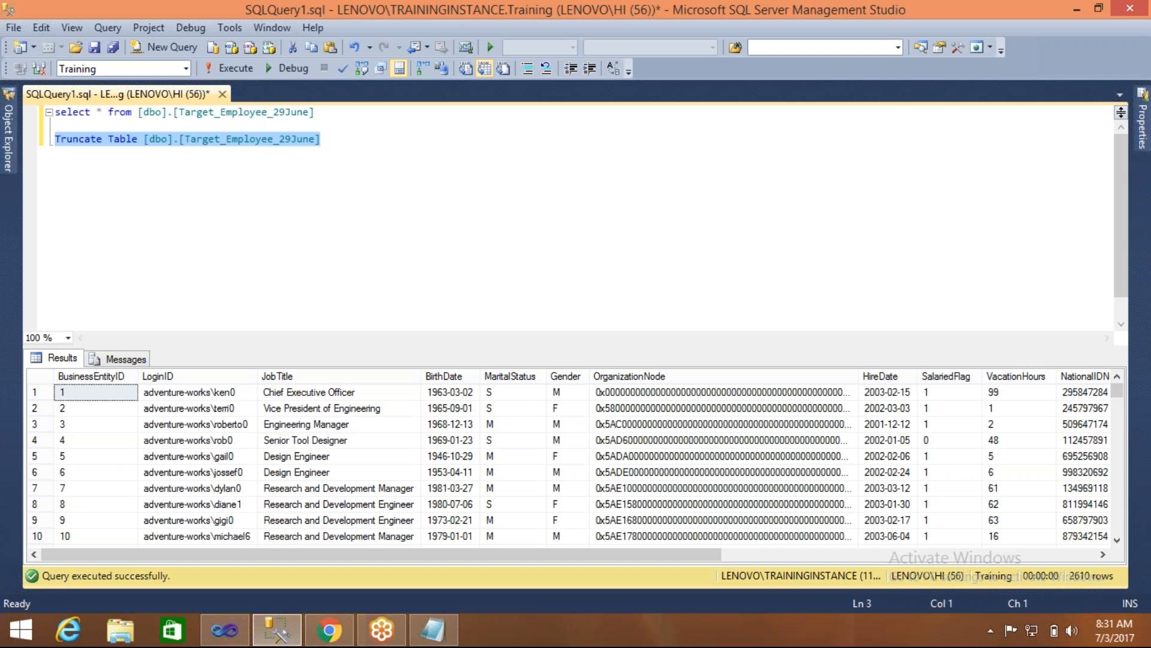
pyautogui.press('F5')
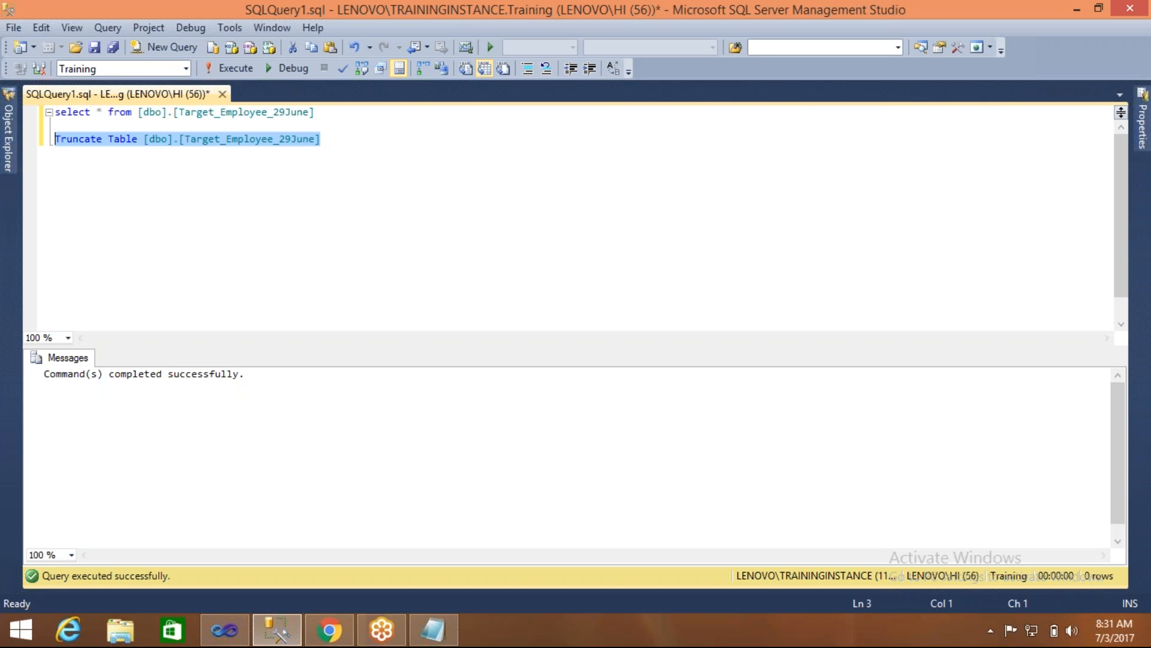
# - Comment out the Truncate Table line with "--" and execute the select on the target table again
pyautogui.write('--')
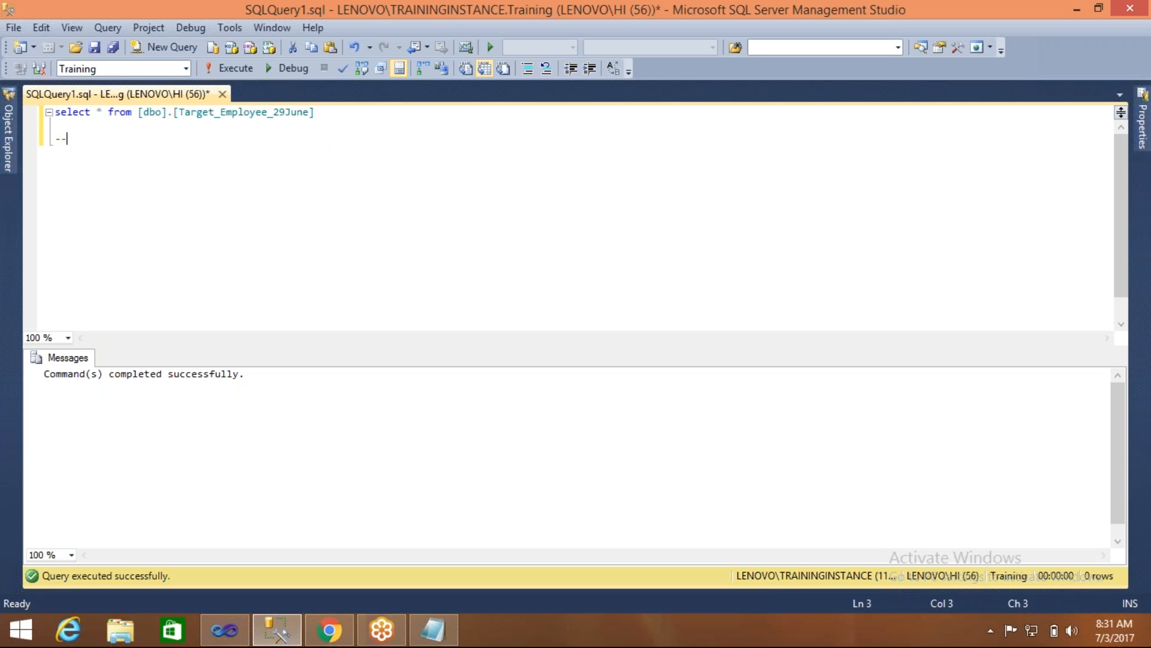
pyautogui.hotkey('ctrl', 'z')
pyautogui.press('Home')
pyautogui.write('--')
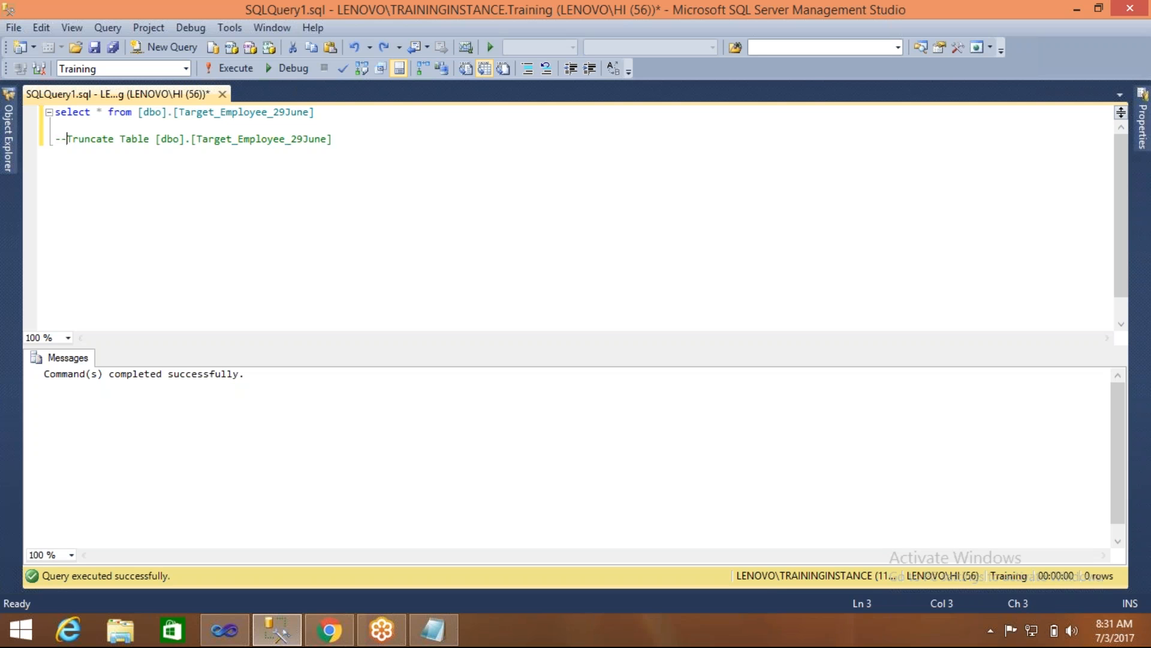
pyautogui.press('F5')
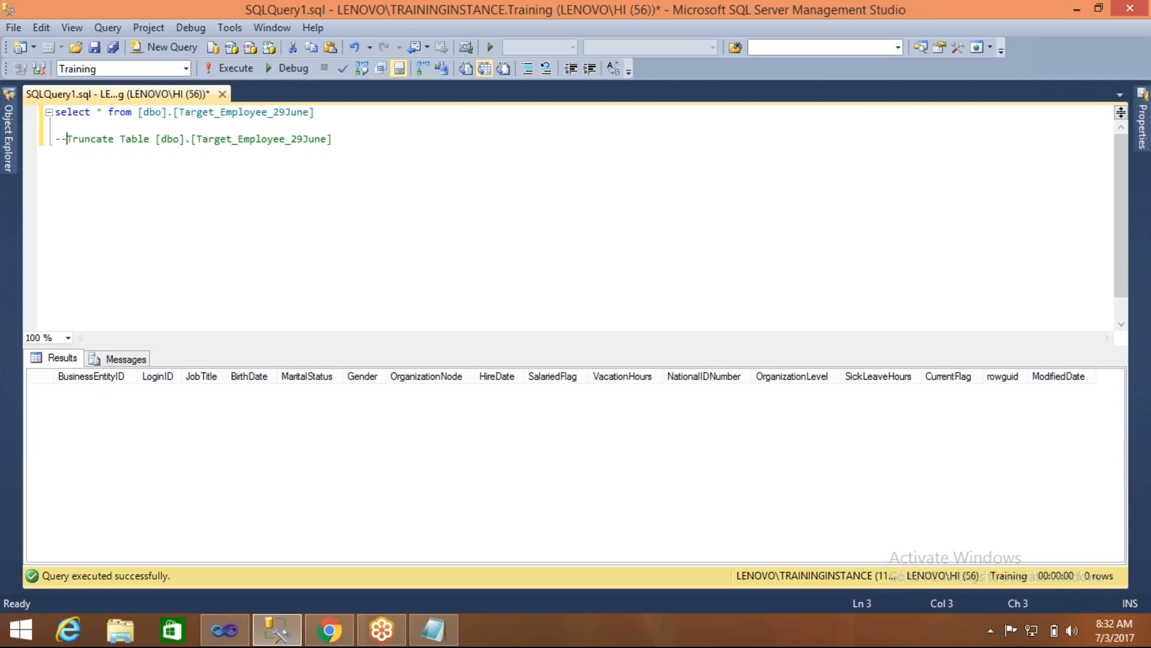
# - Run the package again in Visual Studio, and re-execute the target table query in SQL Server Management Studio to check the load
pyautogui.click(232, 637)
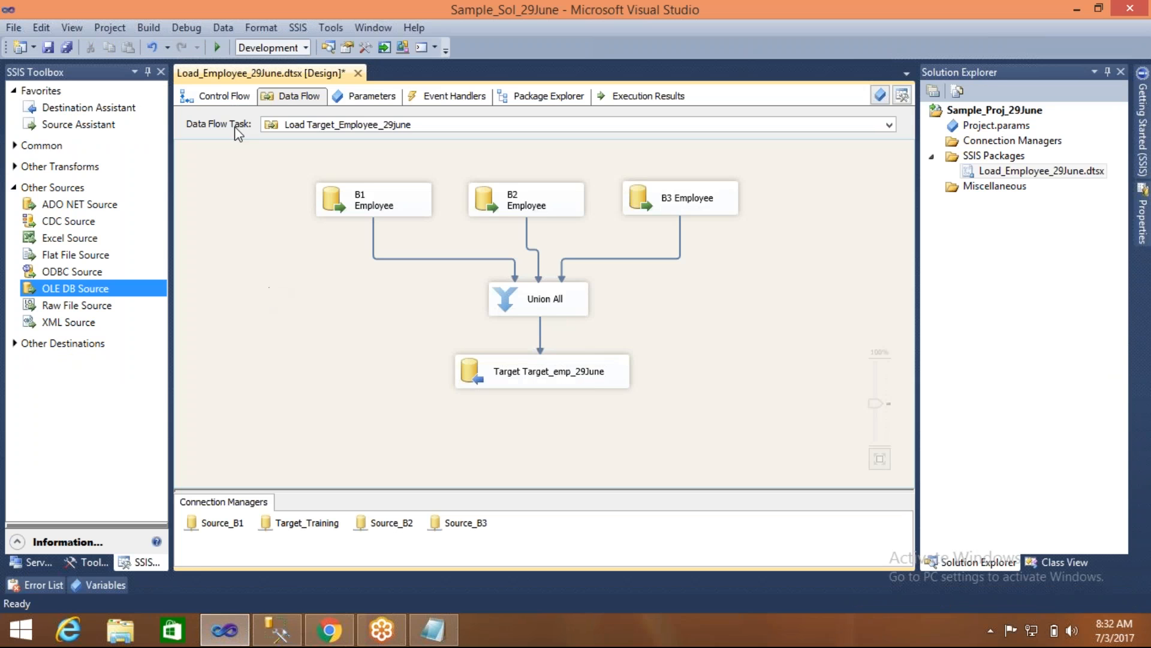
pyautogui.click(217, 46)
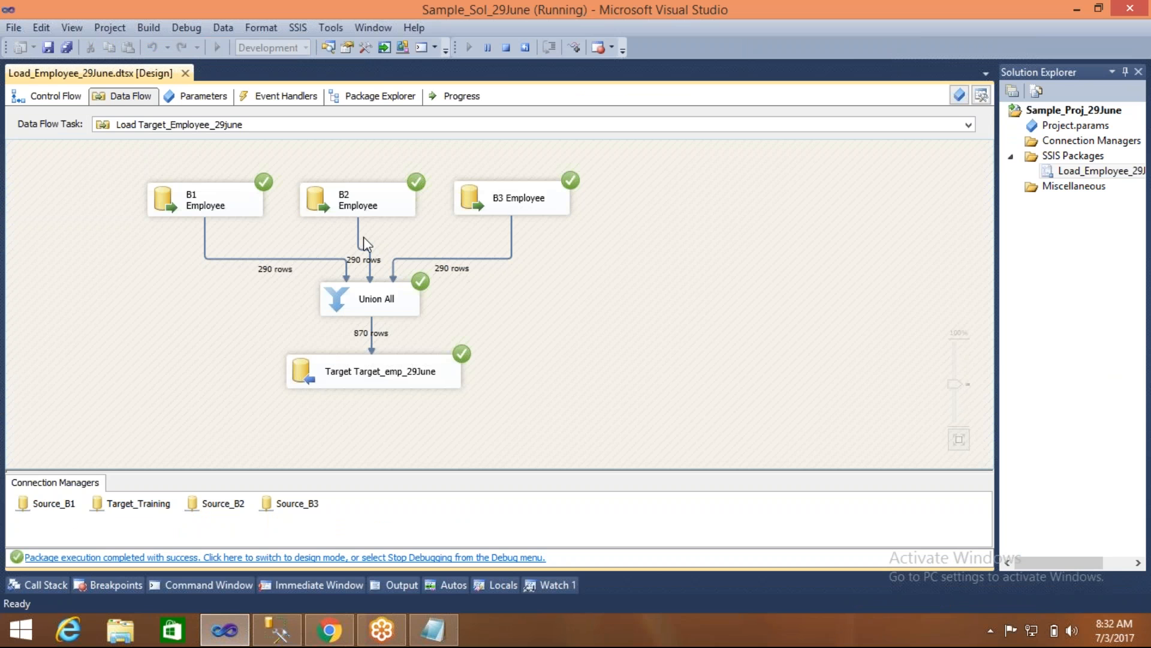
pyautogui.click(293, 638)
pyautogui.click(256, 114)
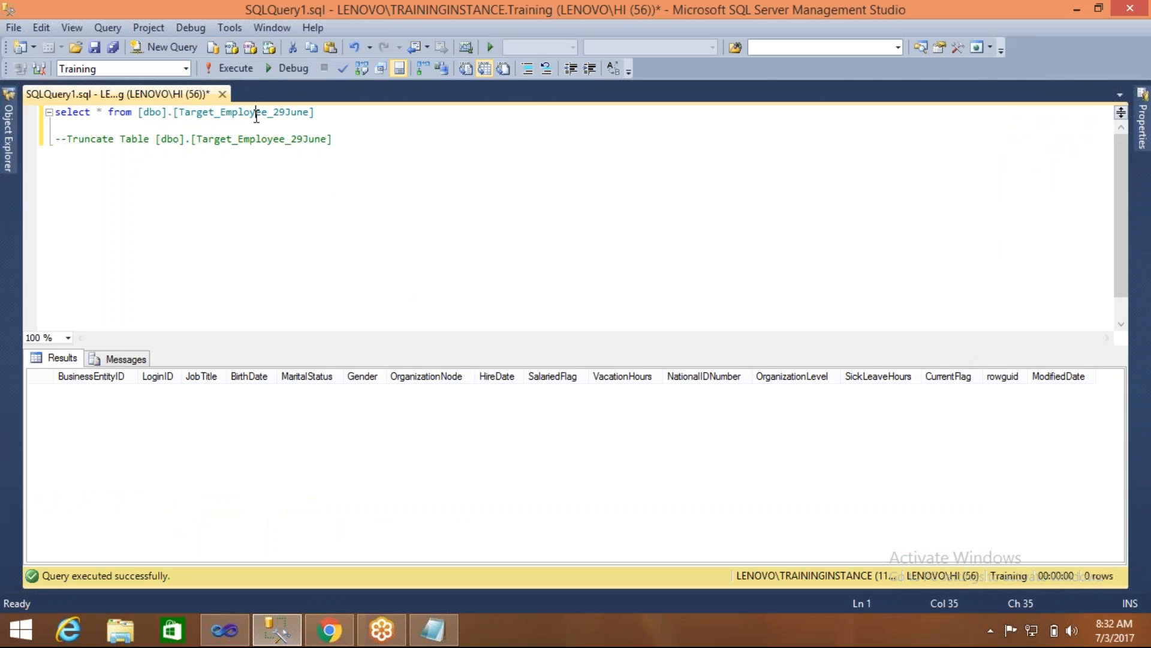
pyautogui.press('F5')
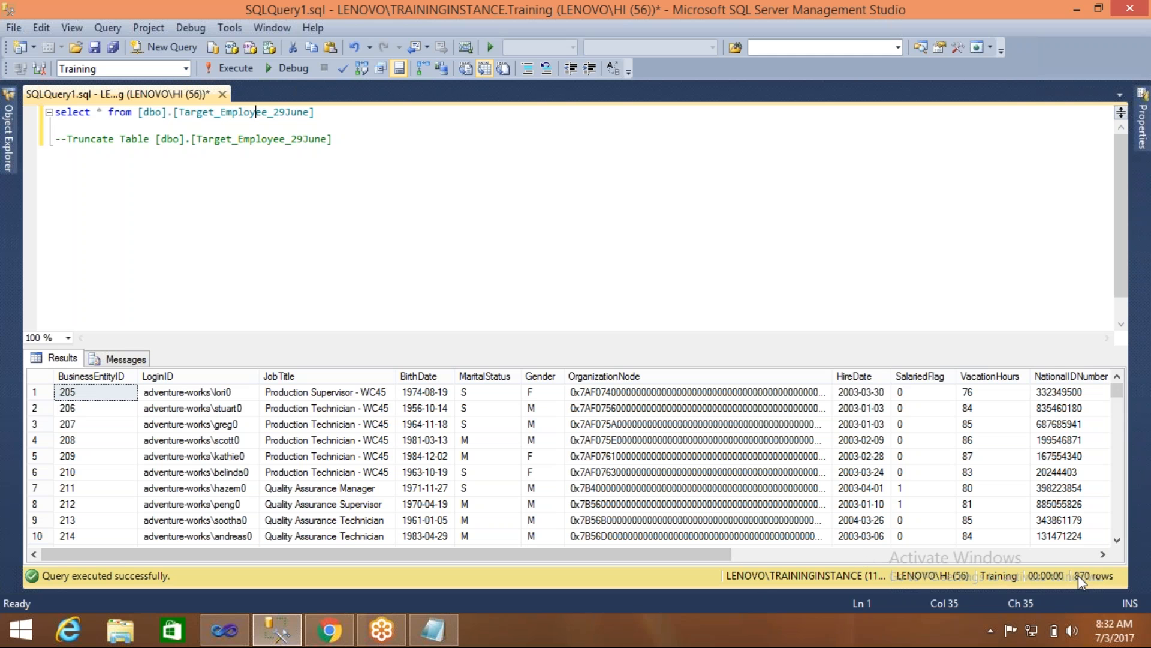
# - Back in Visual Studio, stop debugging, run the package once more and select the target destination
pyautogui.click(237, 636)
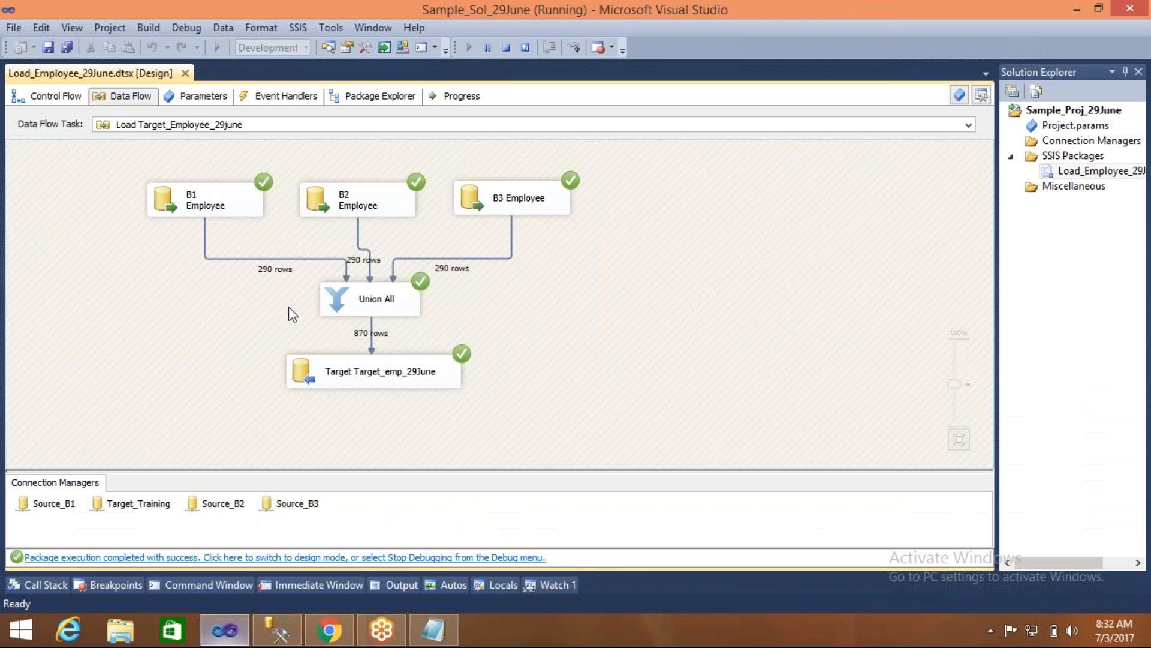
pyautogui.click(506, 48)
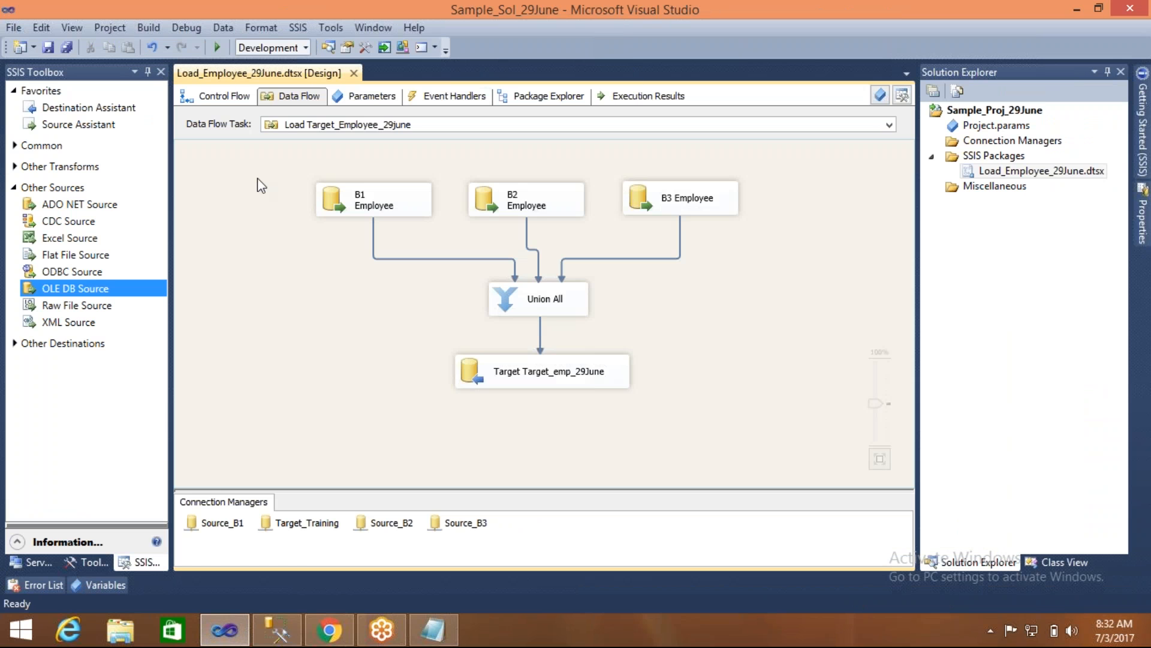
pyautogui.click(219, 48)
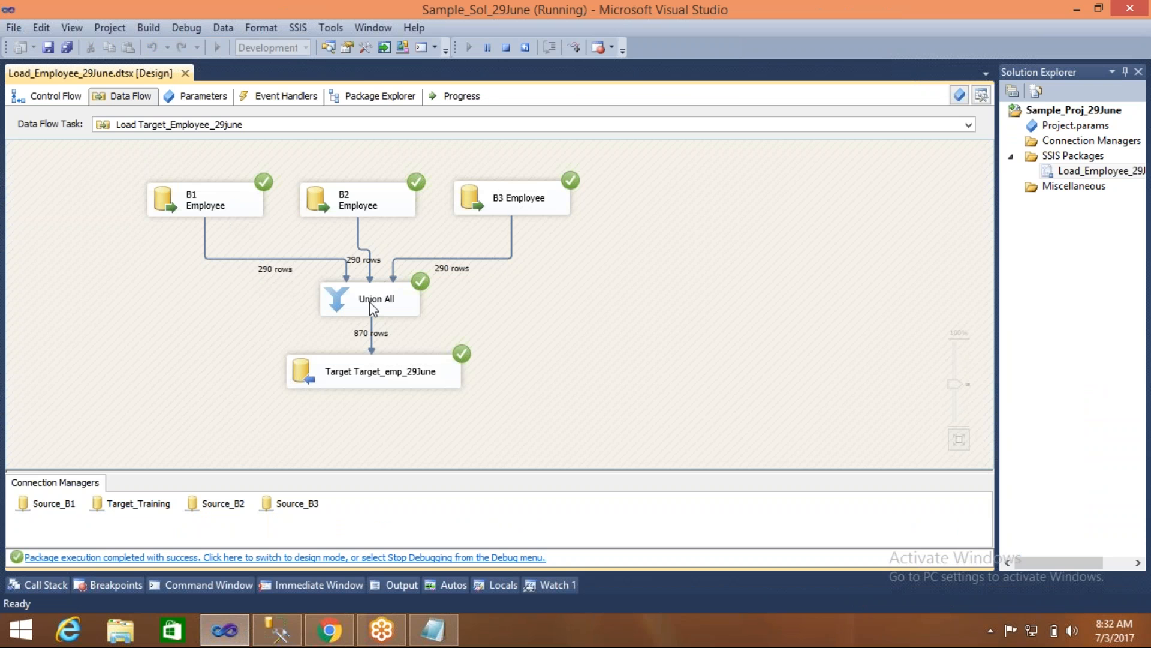
pyautogui.click(373, 375)
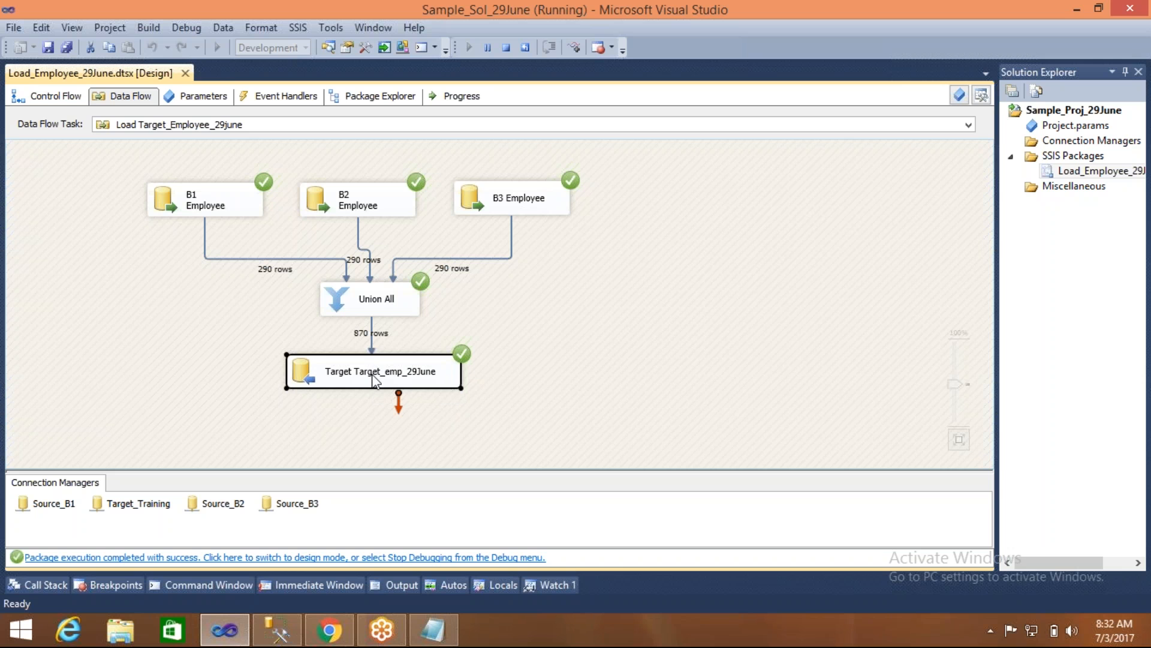
# - In the Notepad notes, add the line "Yoou should not keep duplicate rows while loading" below the Union All note
pyautogui.click(433, 630)
pyautogui.press('Return')
pyautogui.press('Return')
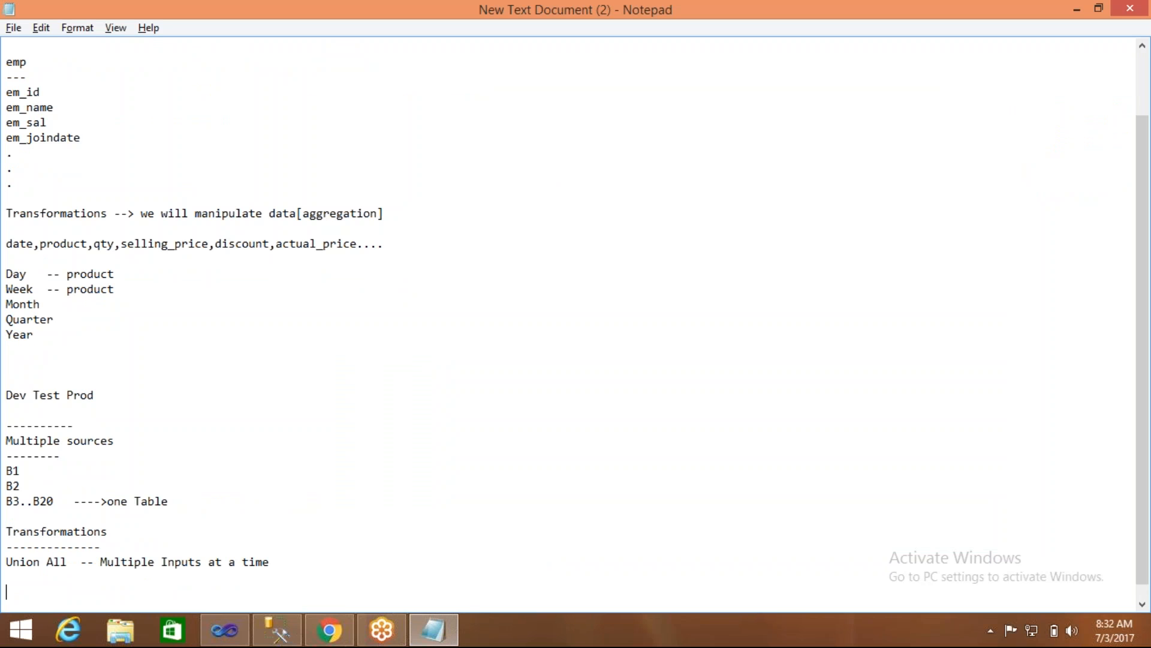
pyautogui.write('oou should not ke')
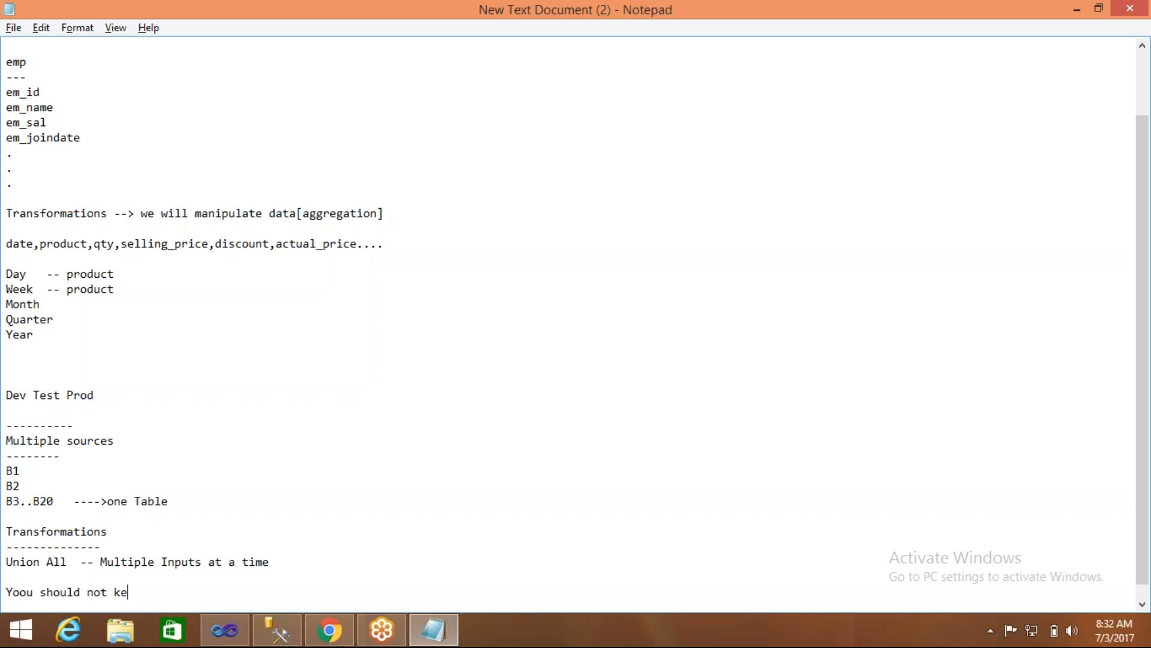
pyautogui.write('ep duplicate rows')
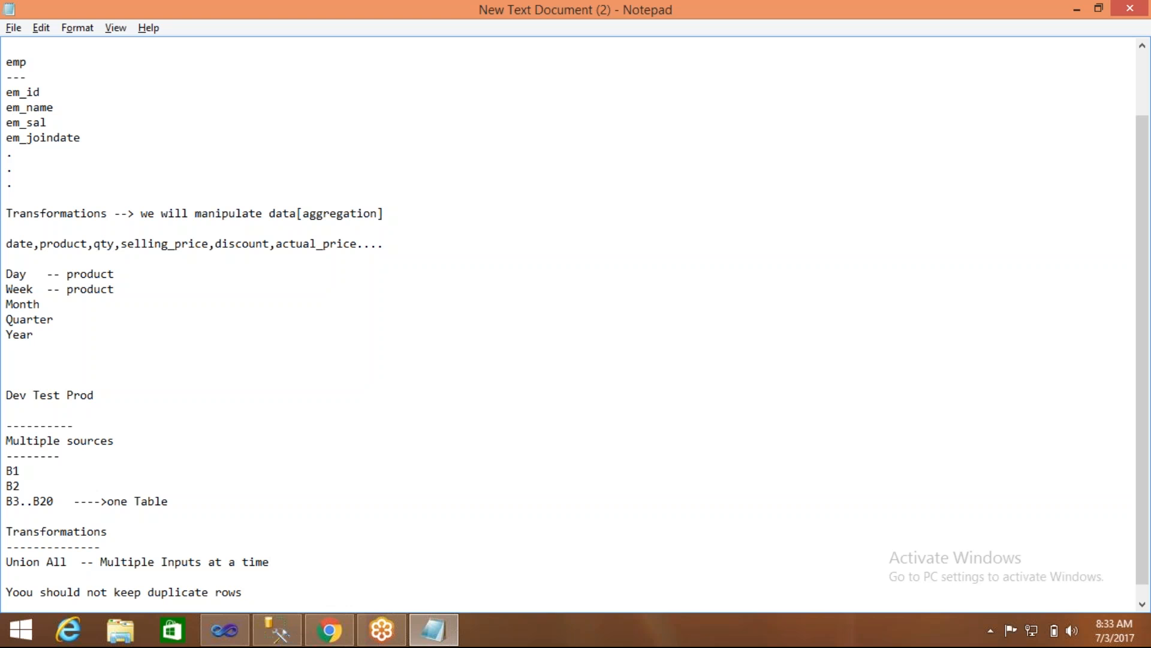
pyautogui.write('while loadig')
pyautogui.press('BackSpace')
pyautogui.write('ng')
pyautogui.press('Return')
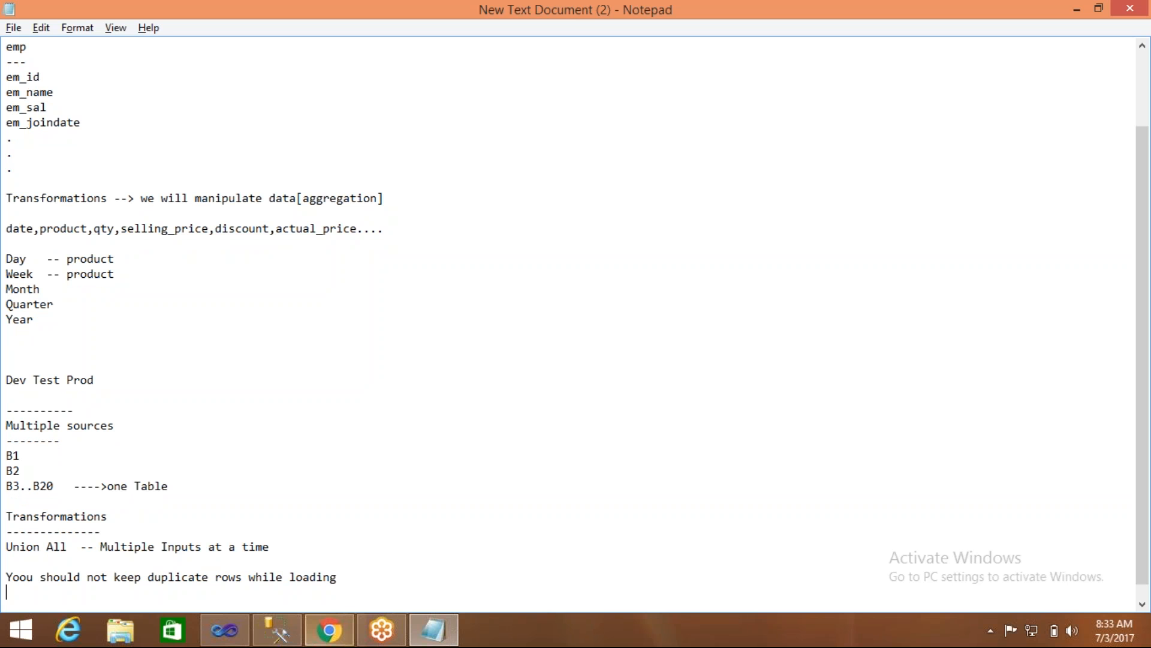
# - In SQL Server Management Studio, empty the target table by executing only the Truncate Table statement, without its comment marks
pyautogui.click(275, 639)
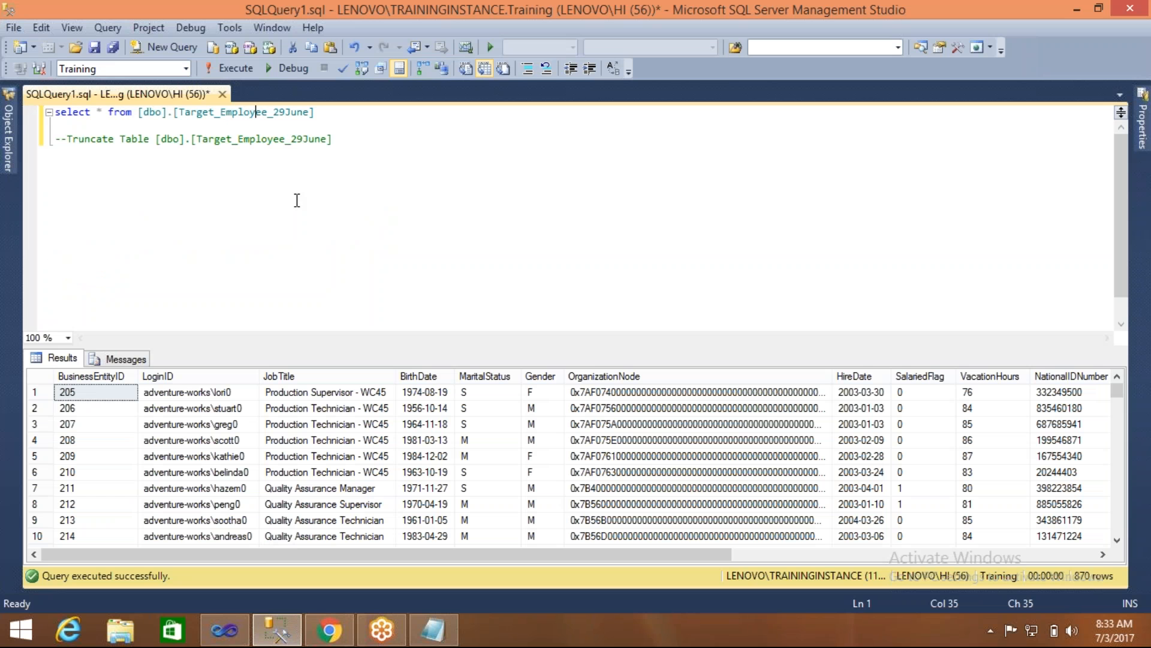
pyautogui.click(68, 137)
pyautogui.hotkey('shift', 'End')
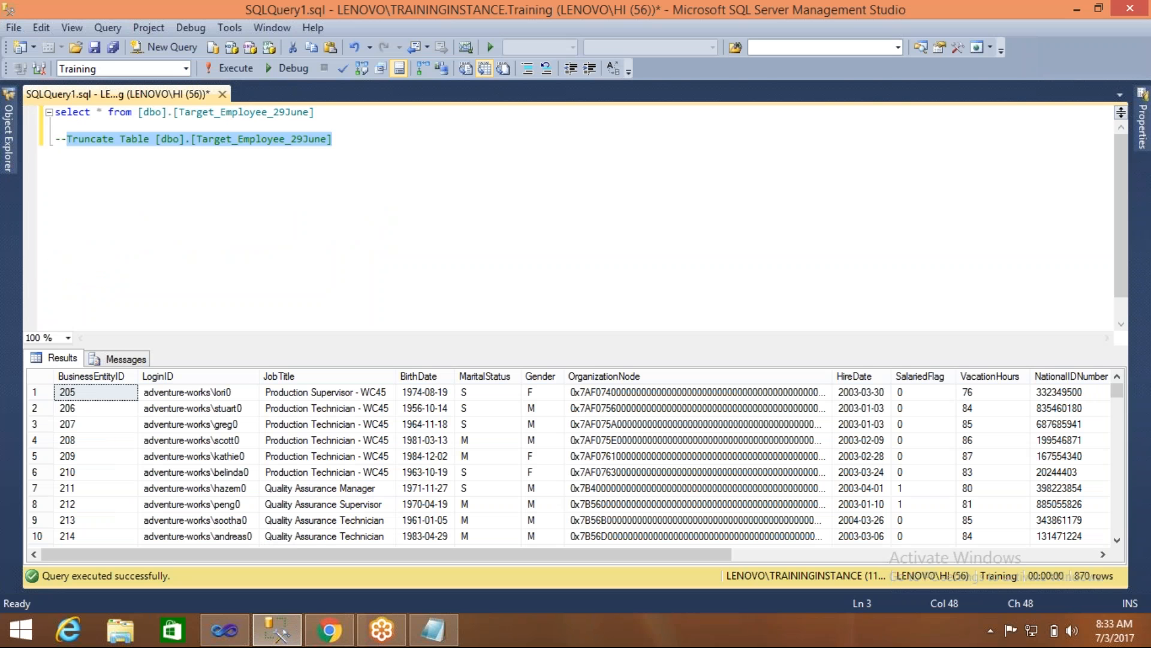
pyautogui.press('F5')
pyautogui.click(163, 236)
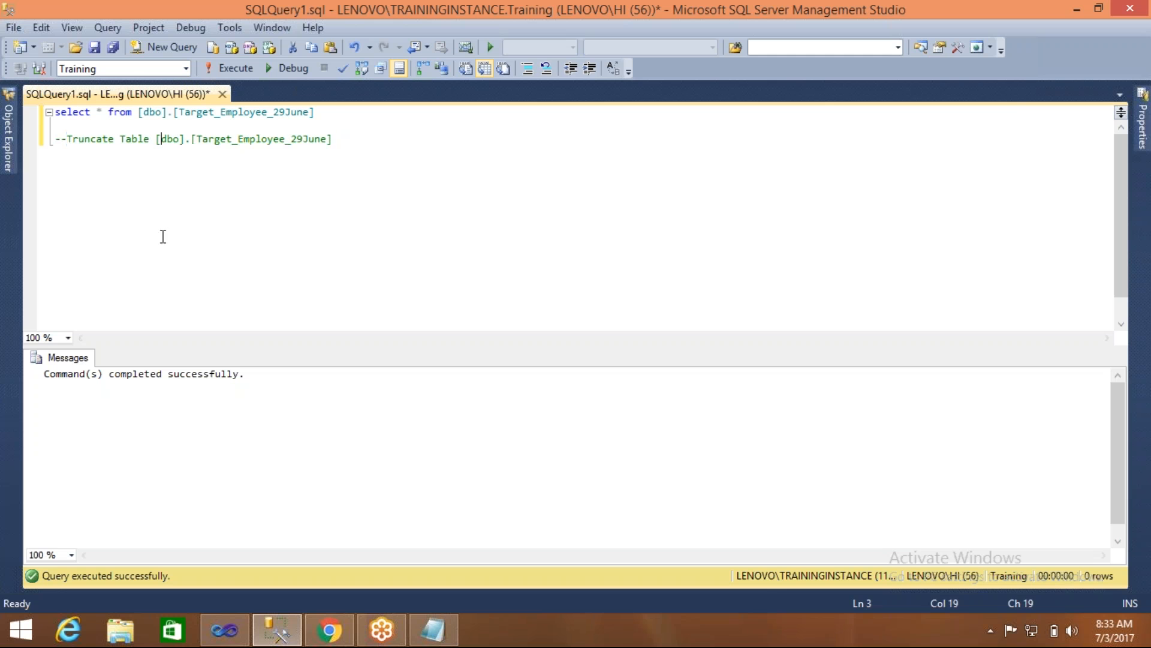
# - Switch to Visual Studio, stop debugging, run the package again against the emptied target table, and end the debug session
pyautogui.click(231, 633)
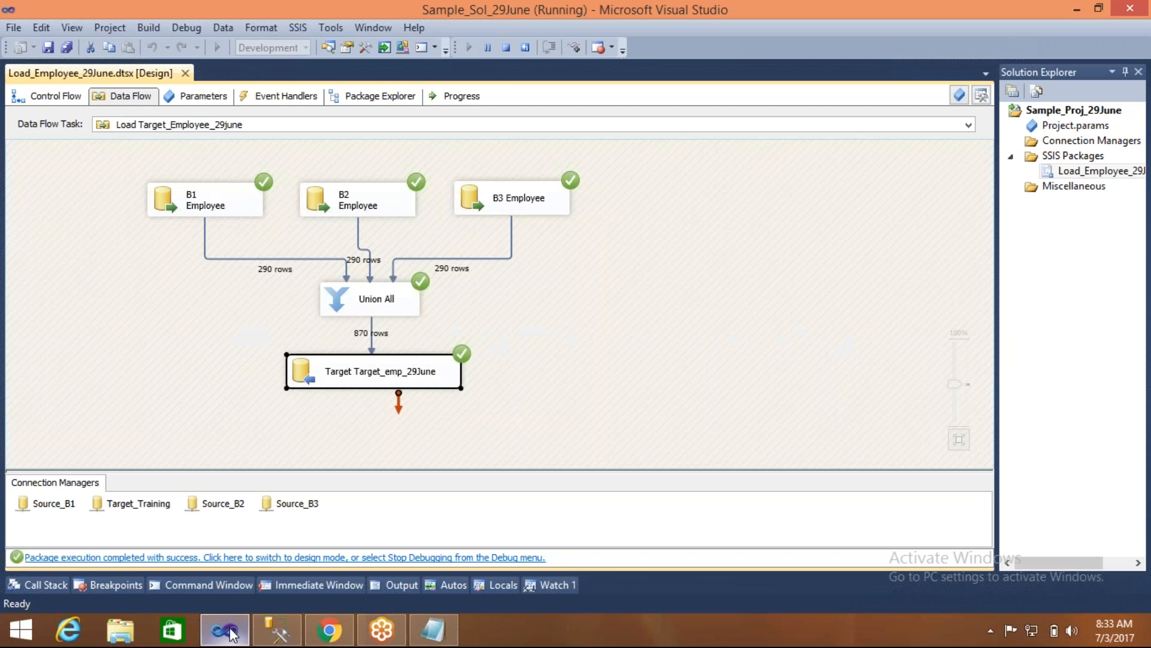
pyautogui.click(445, 152)
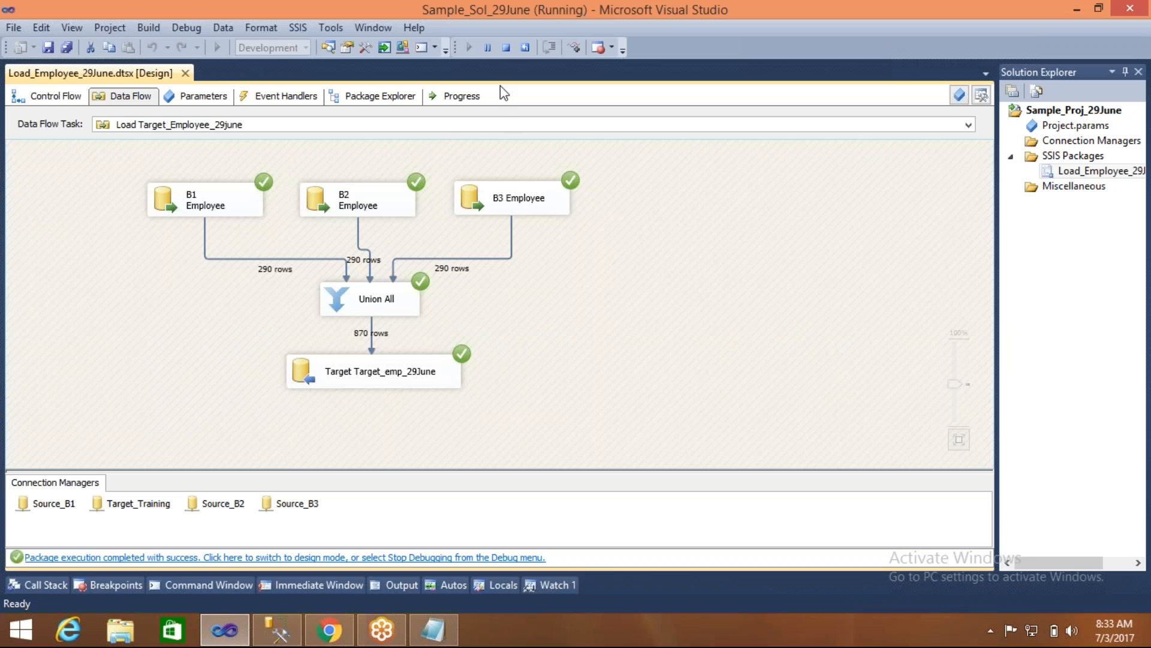
pyautogui.click(505, 53)
pyautogui.click(220, 45)
pyautogui.moveTo(278, 637)
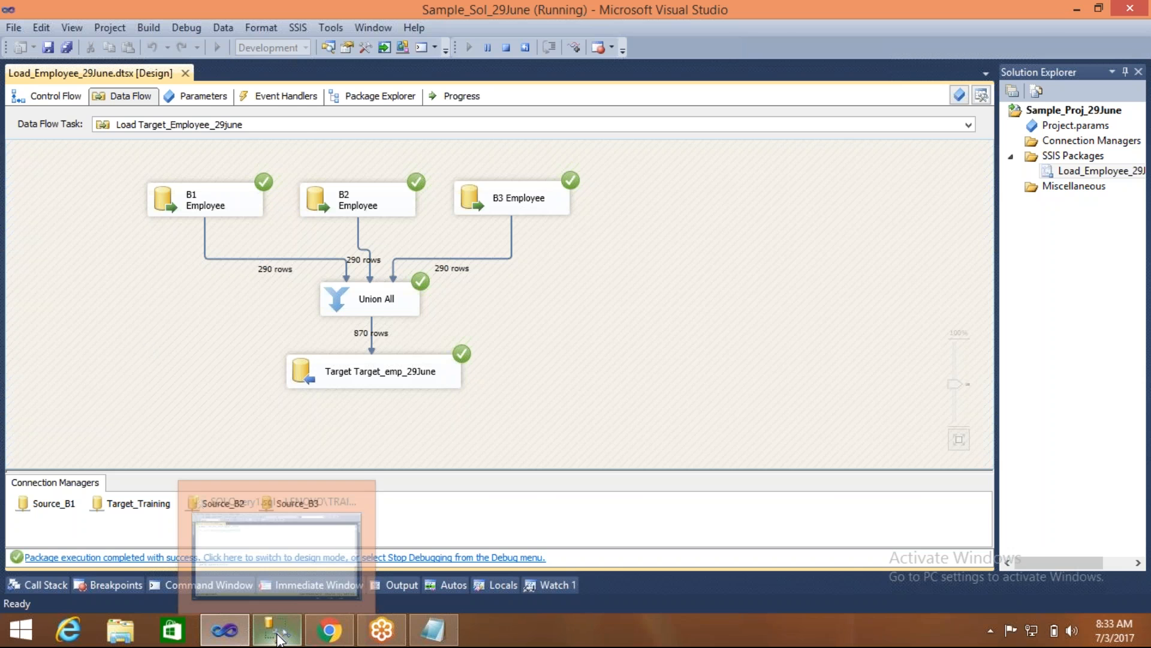
pyautogui.click(274, 601)
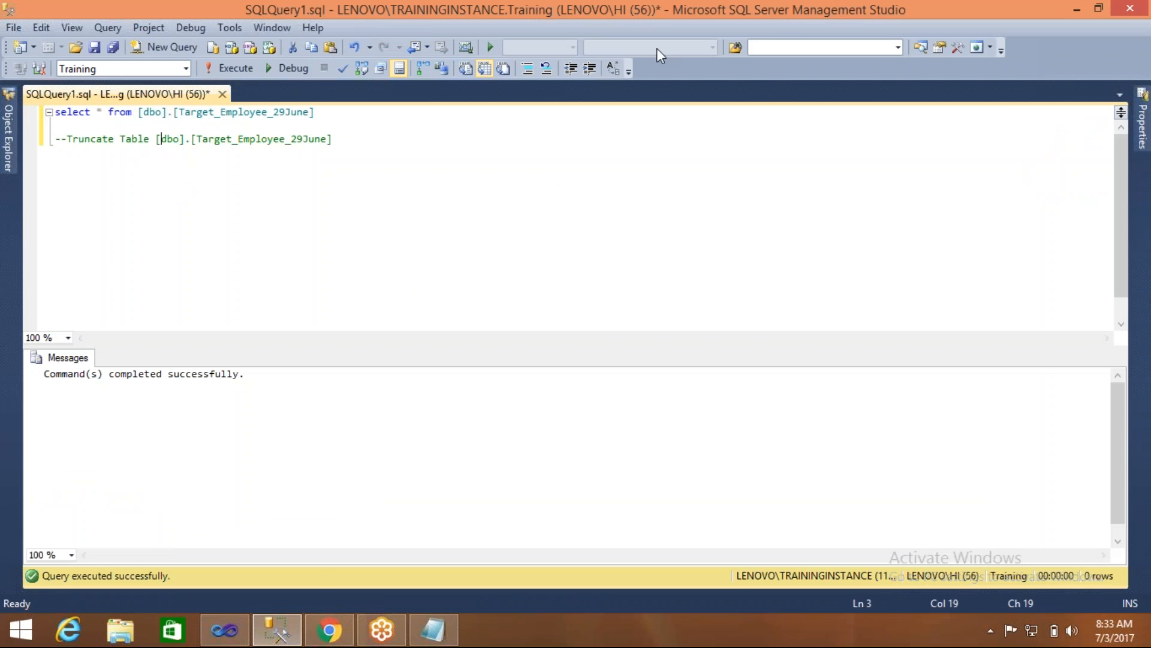
pyautogui.click(238, 637)
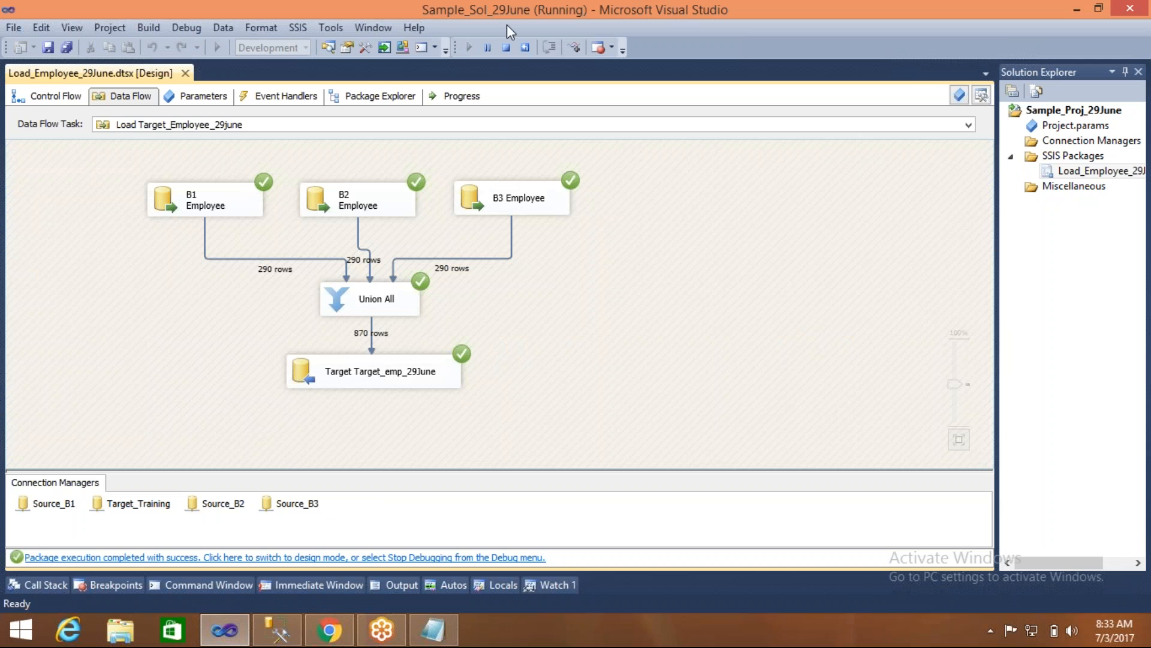
pyautogui.click(508, 47)
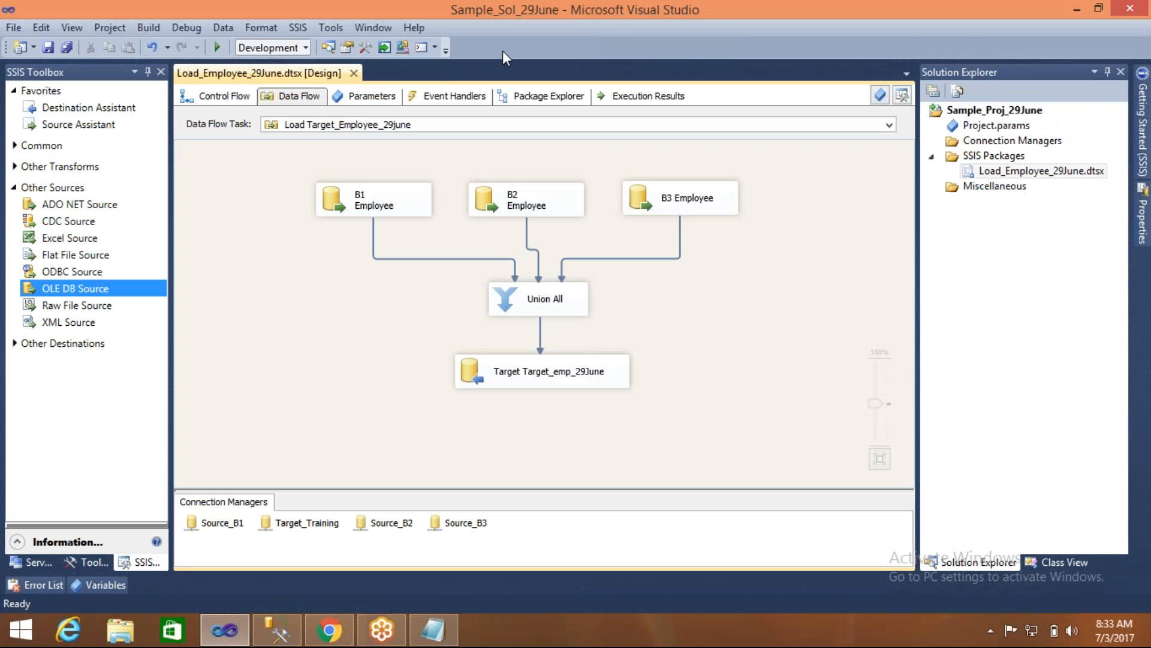
# - Highlight the Truncate Table statement in SQL Server Management Studio, and move the Load Target_Employee_29june task lower in the Visual Studio package's control flow
pyautogui.click(277, 630)
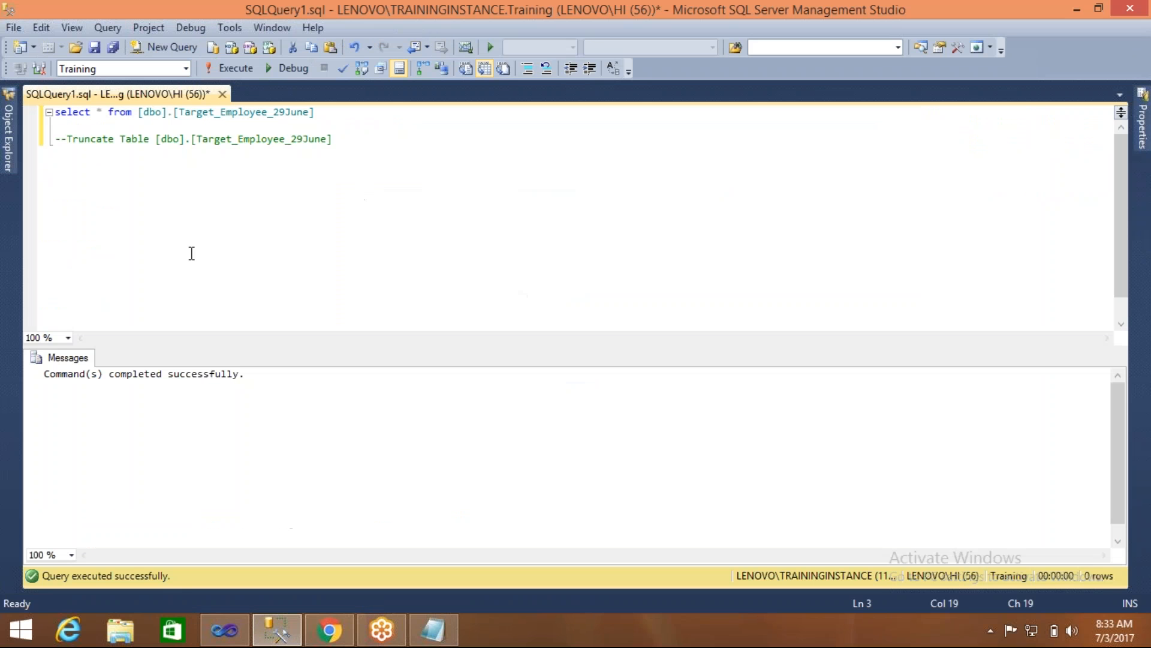
pyautogui.moveTo(69, 140); pyautogui.dragTo(332, 139)
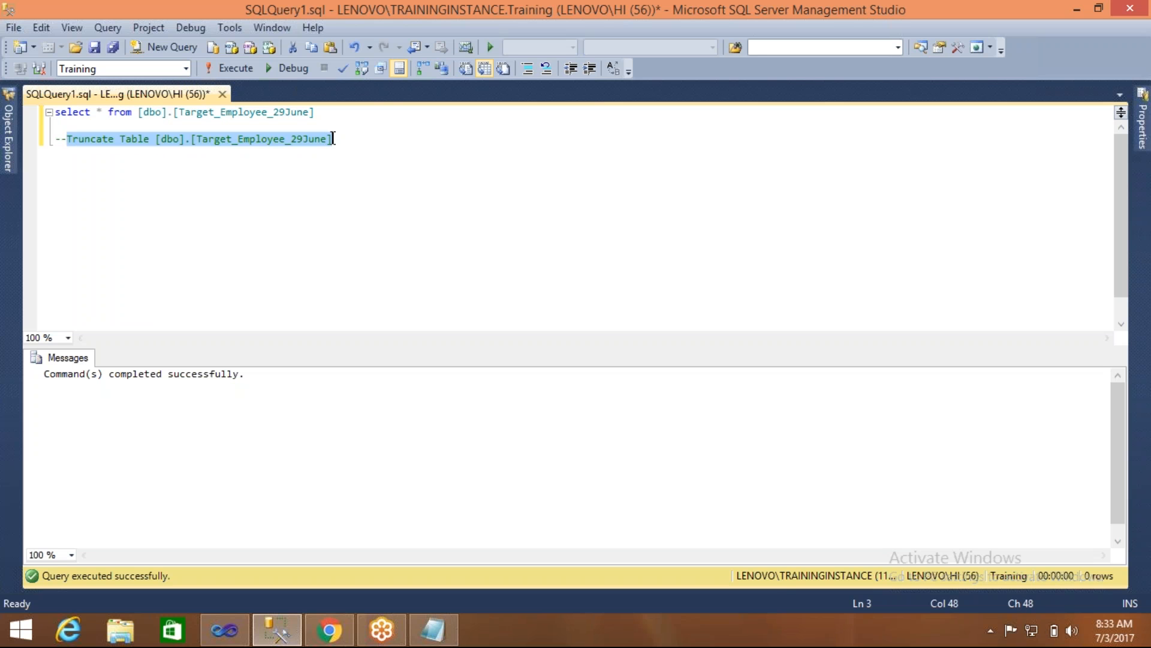
pyautogui.click(230, 642)
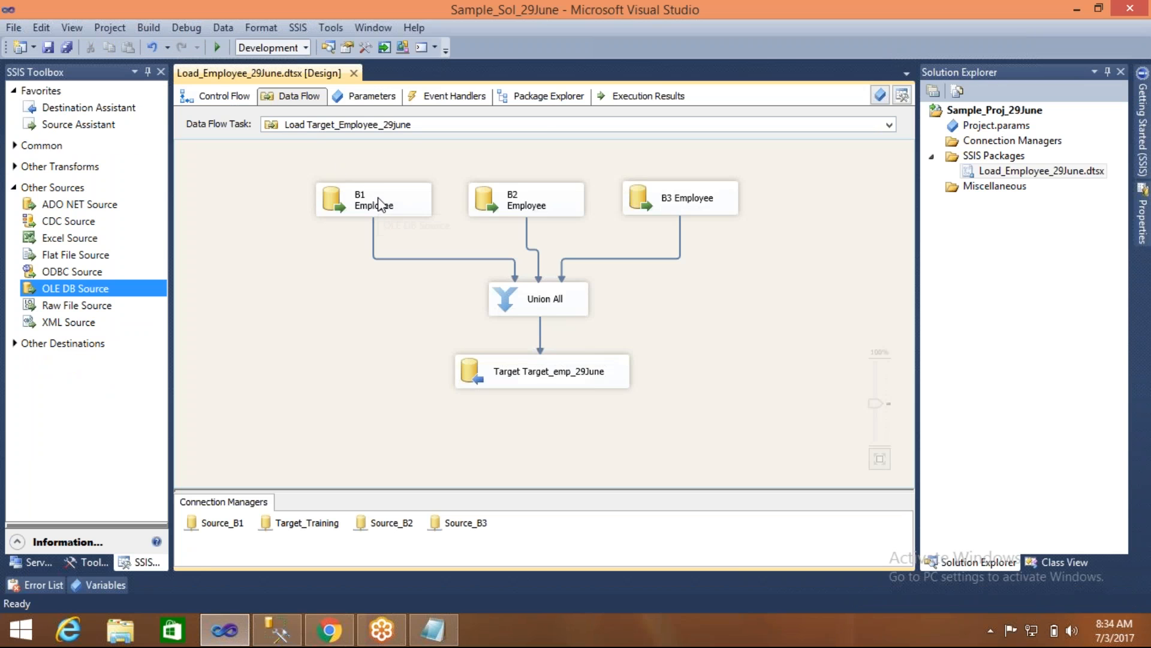
pyautogui.click(245, 97)
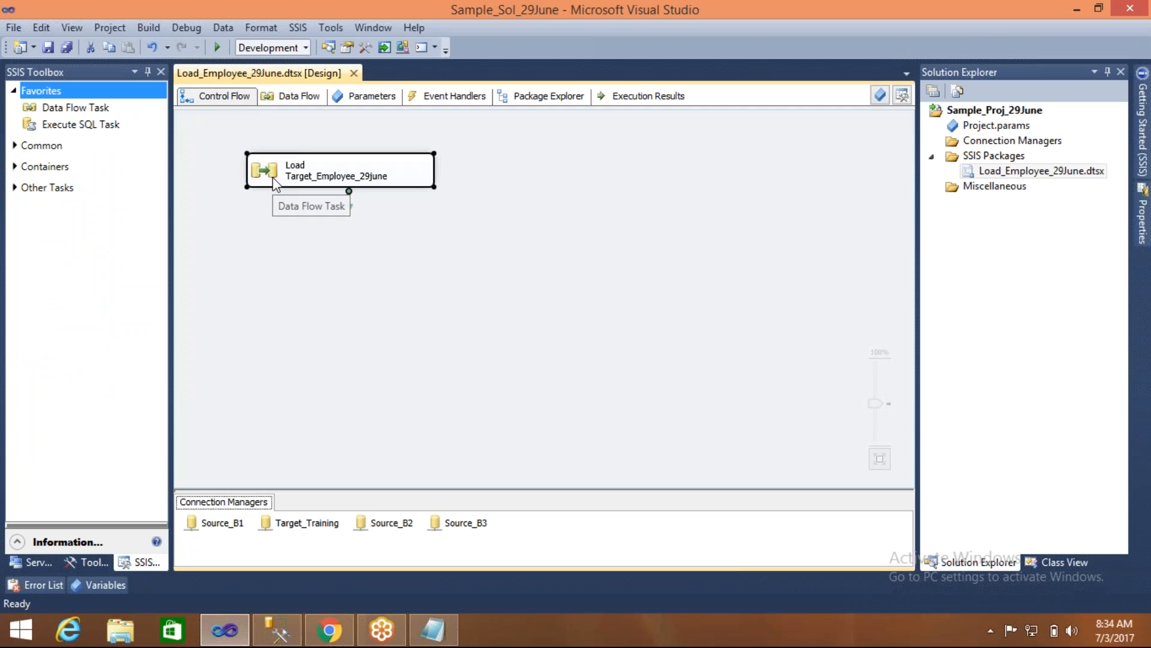
pyautogui.moveTo(294, 184); pyautogui.dragTo(420, 282)
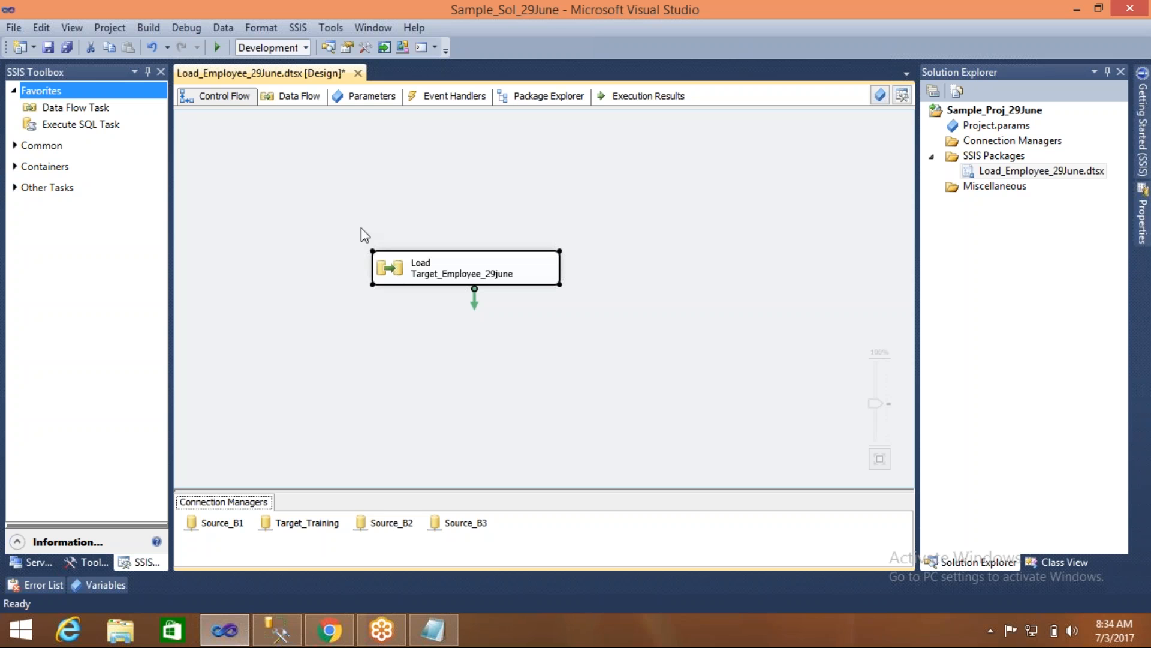
pyautogui.click(316, 231)
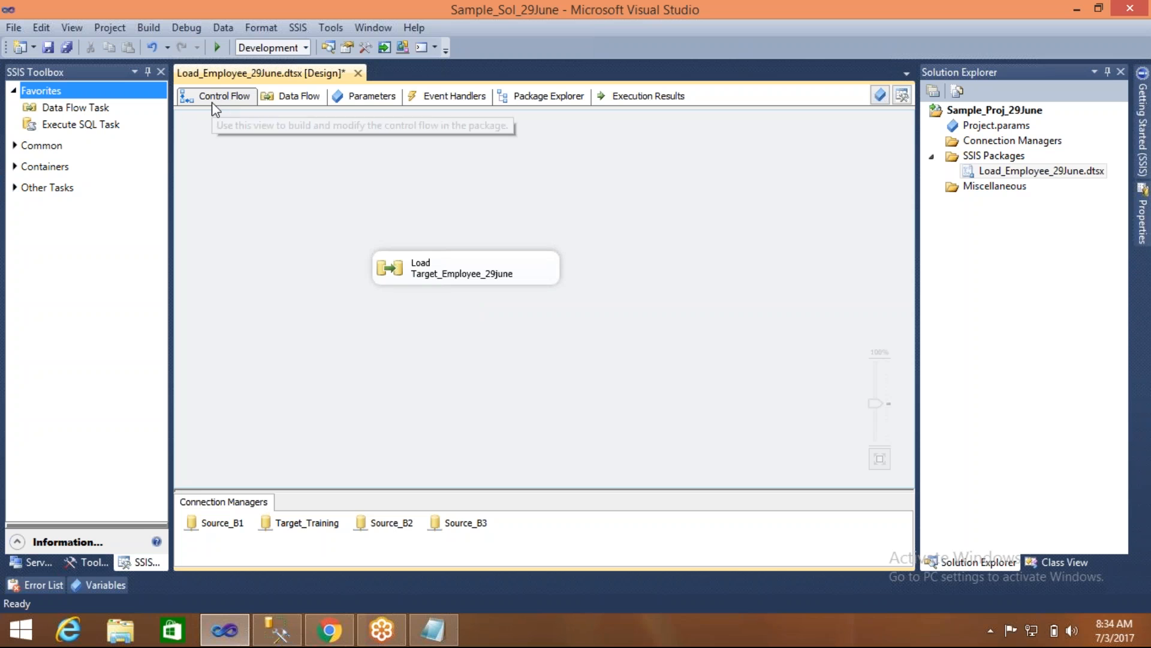
# - Add an Execute SQL Task above the Load Target_Employee_29june task and open its editor
pyautogui.click(87, 126)
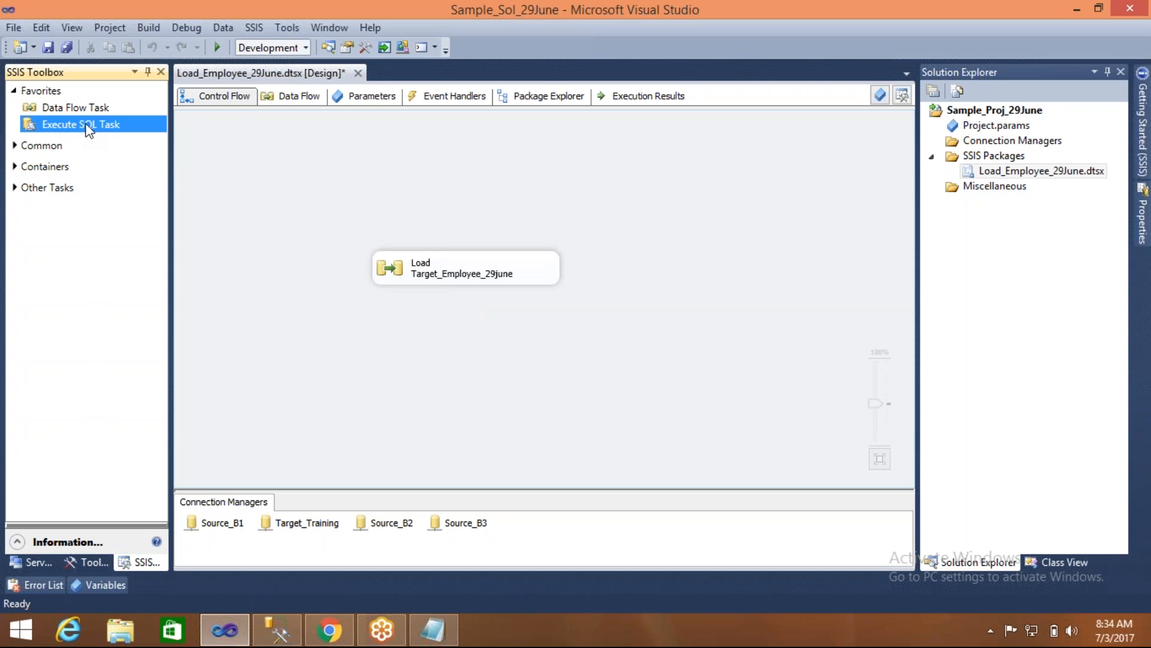
pyautogui.moveTo(89, 129); pyautogui.dragTo(178, 119)
pyautogui.moveTo(272, 127); pyautogui.dragTo(369, 147)
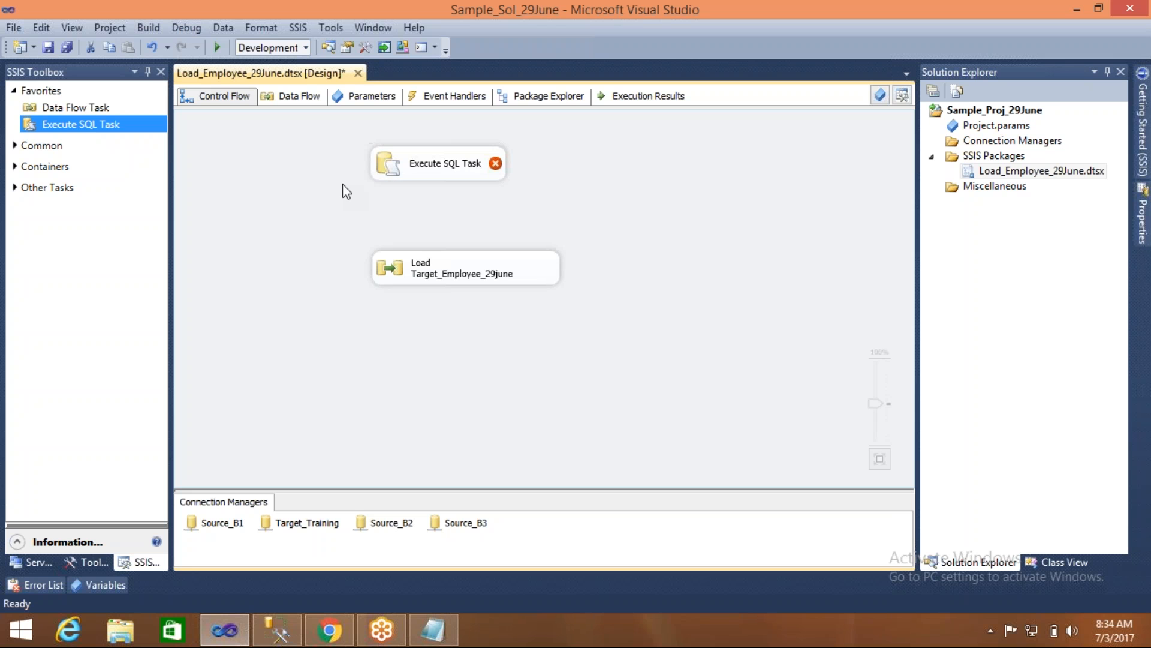
pyautogui.doubleClick(386, 166)
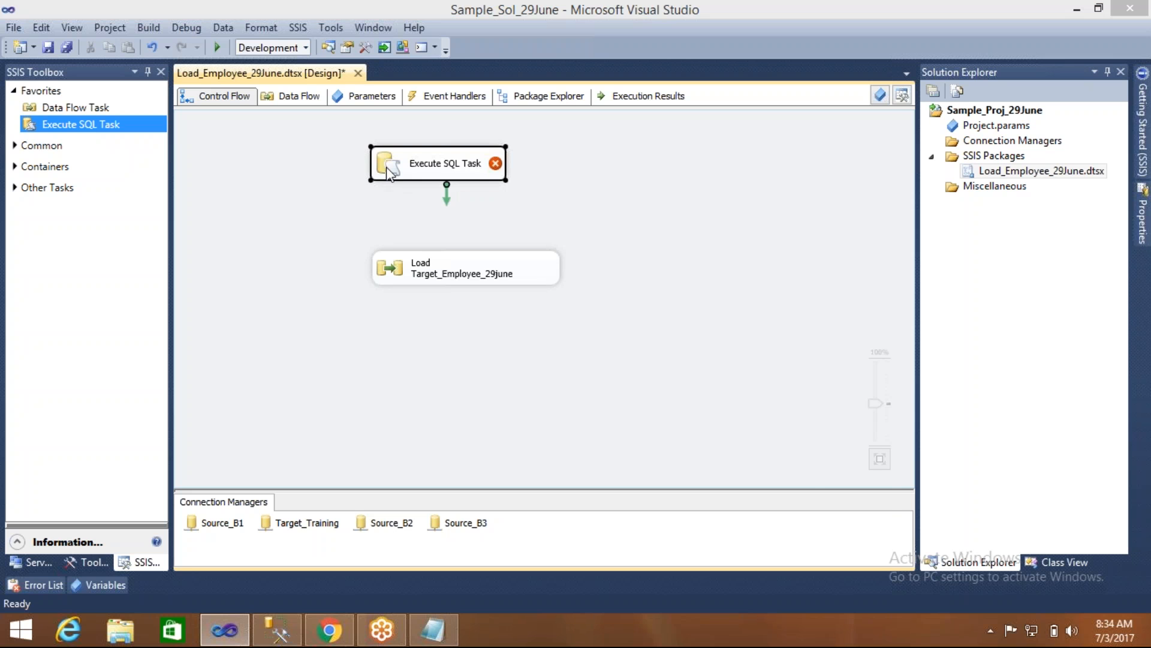
pyautogui.moveTo(491, 55); pyautogui.dragTo(371, 18)
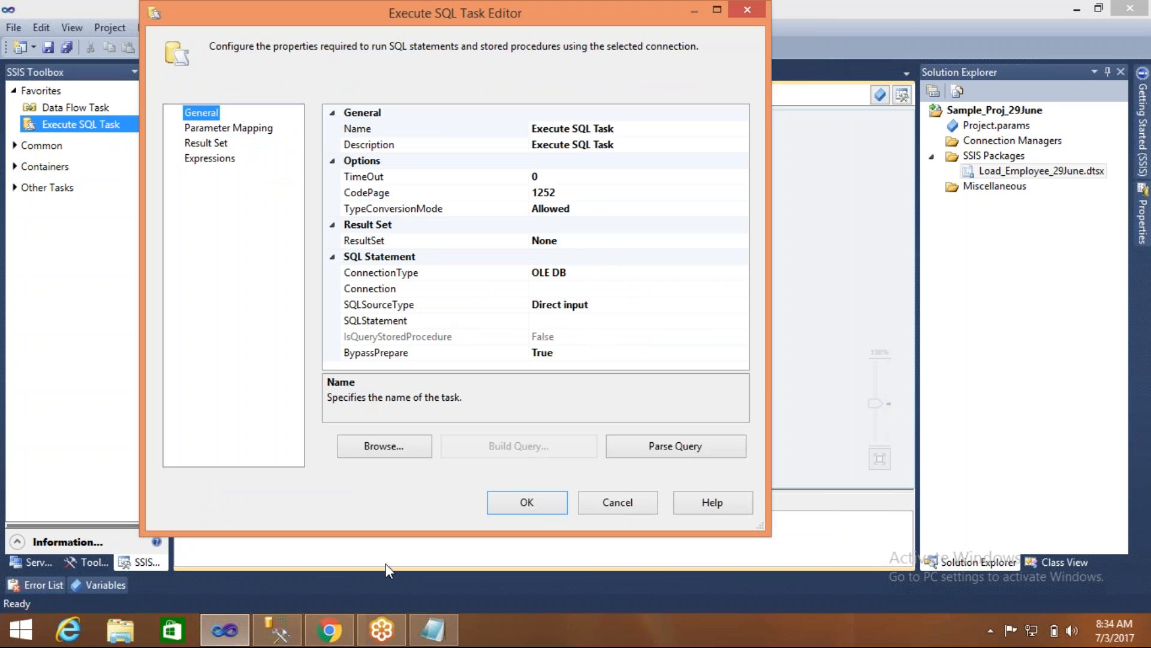
# - In SQL Server Management Studio, keep Object Explorer open and check which server and database the Truncate Table statement applies to
pyautogui.click(277, 631)
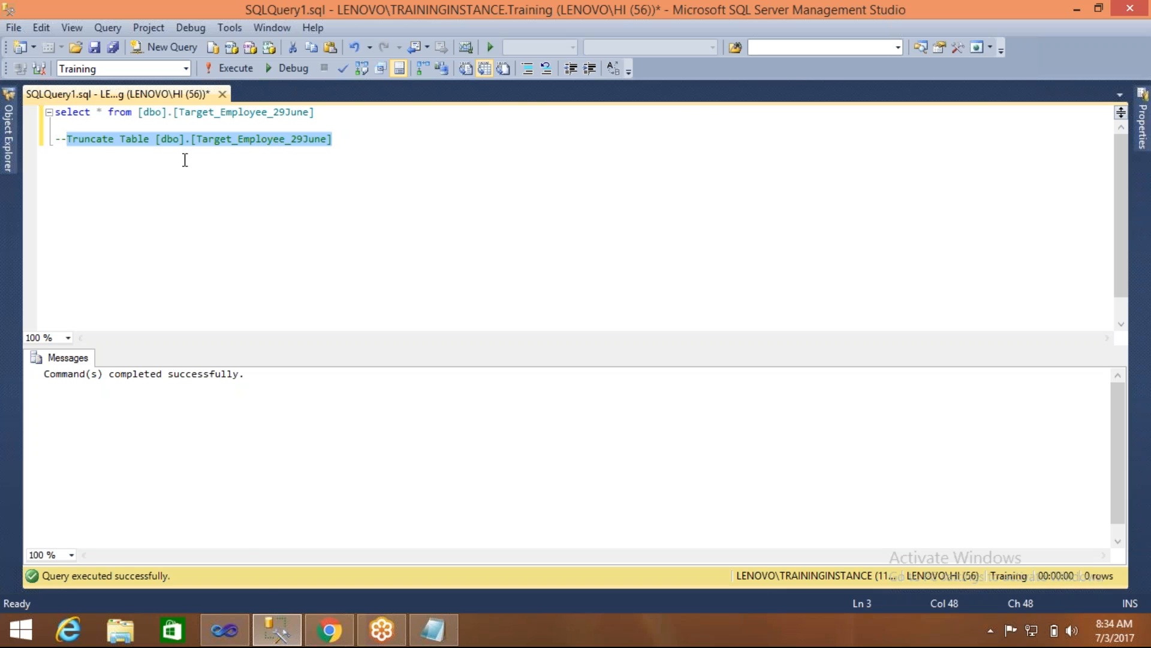
pyautogui.click(8, 153)
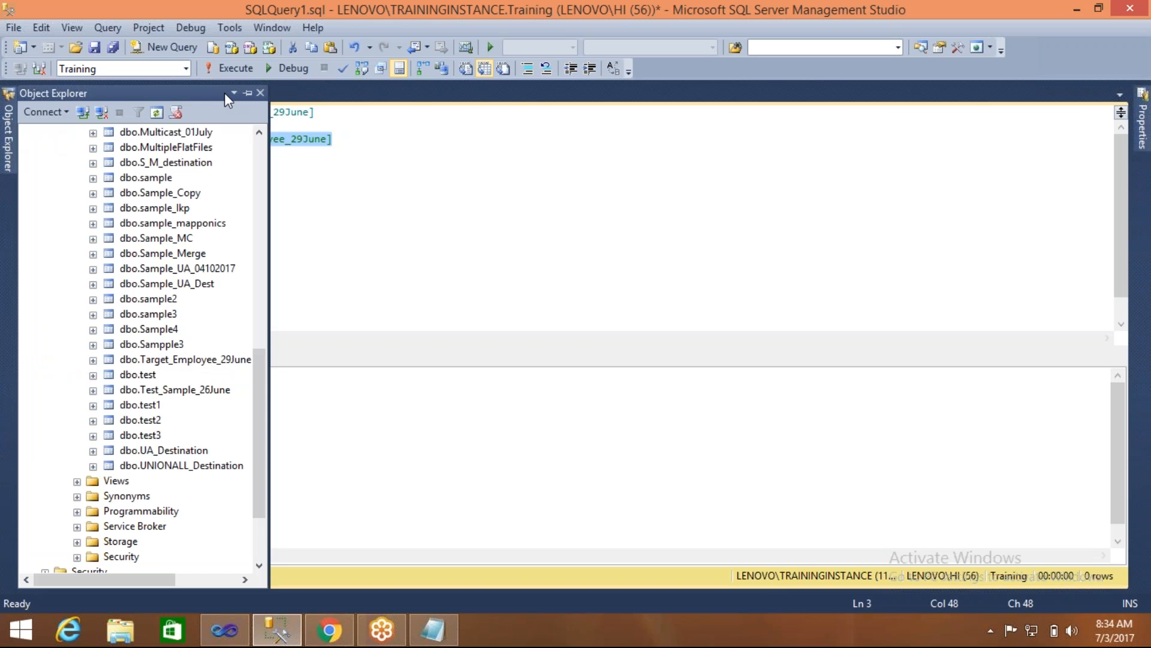
pyautogui.click(247, 94)
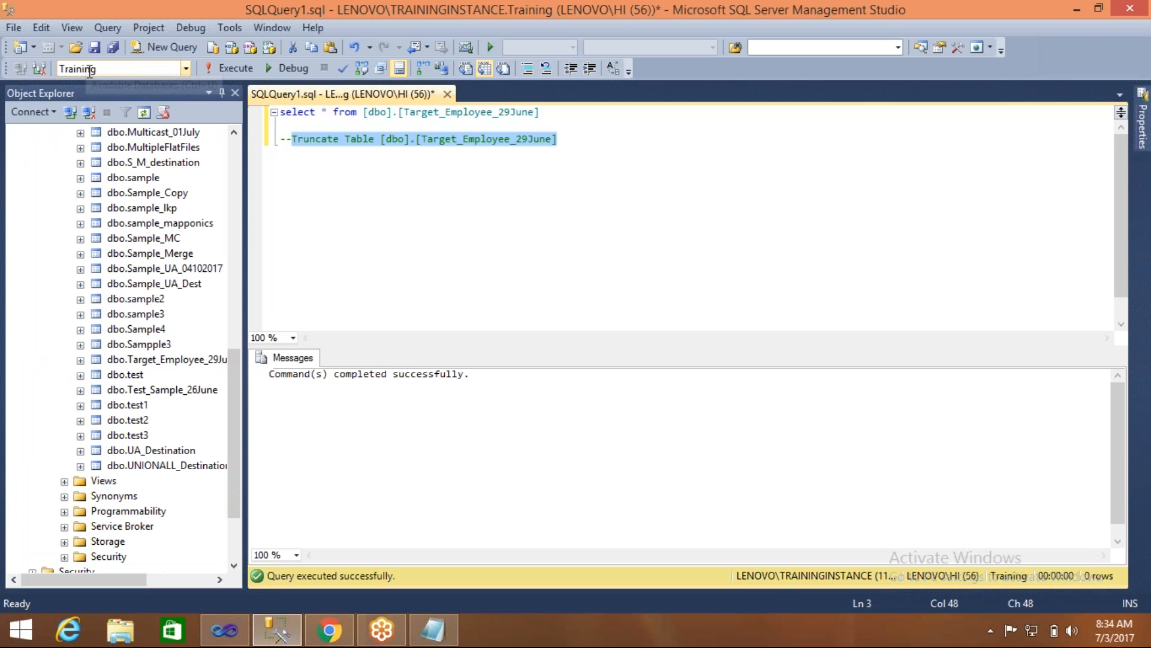
pyautogui.click(237, 142)
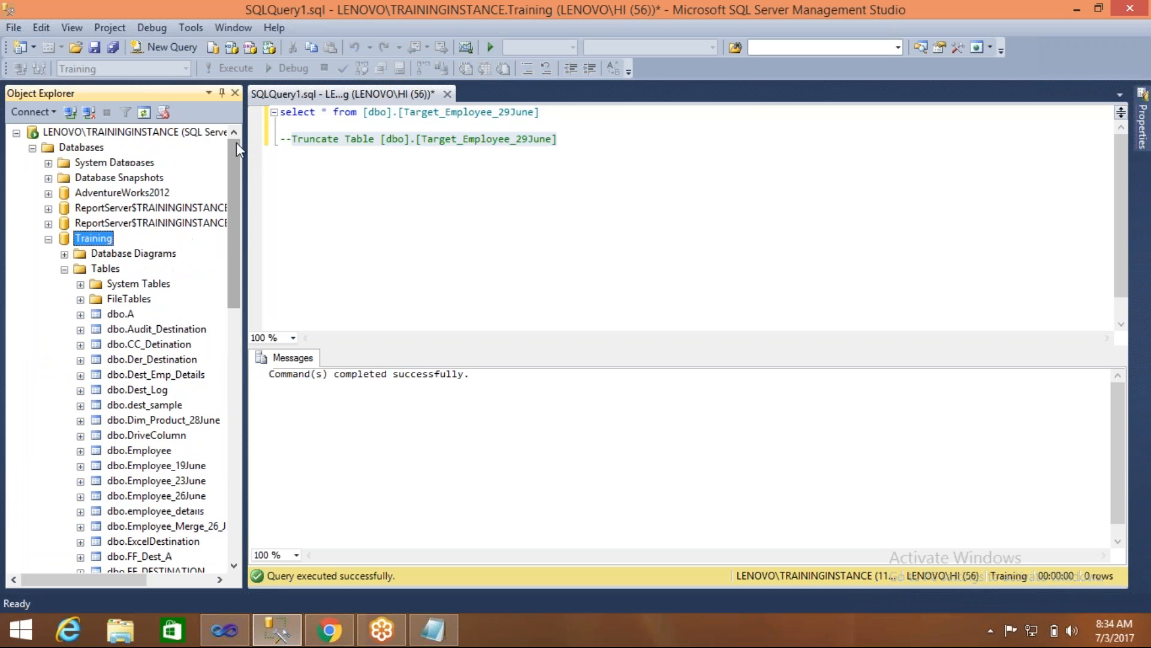
pyautogui.click(180, 133)
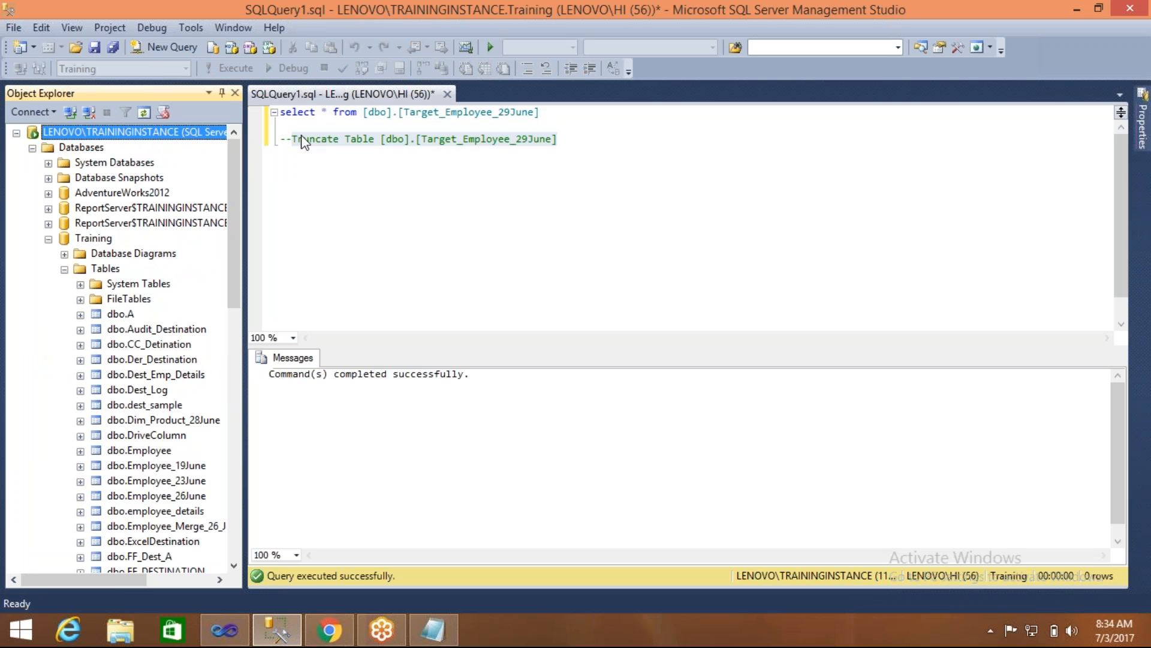
pyautogui.click(348, 139)
pyautogui.click(348, 138)
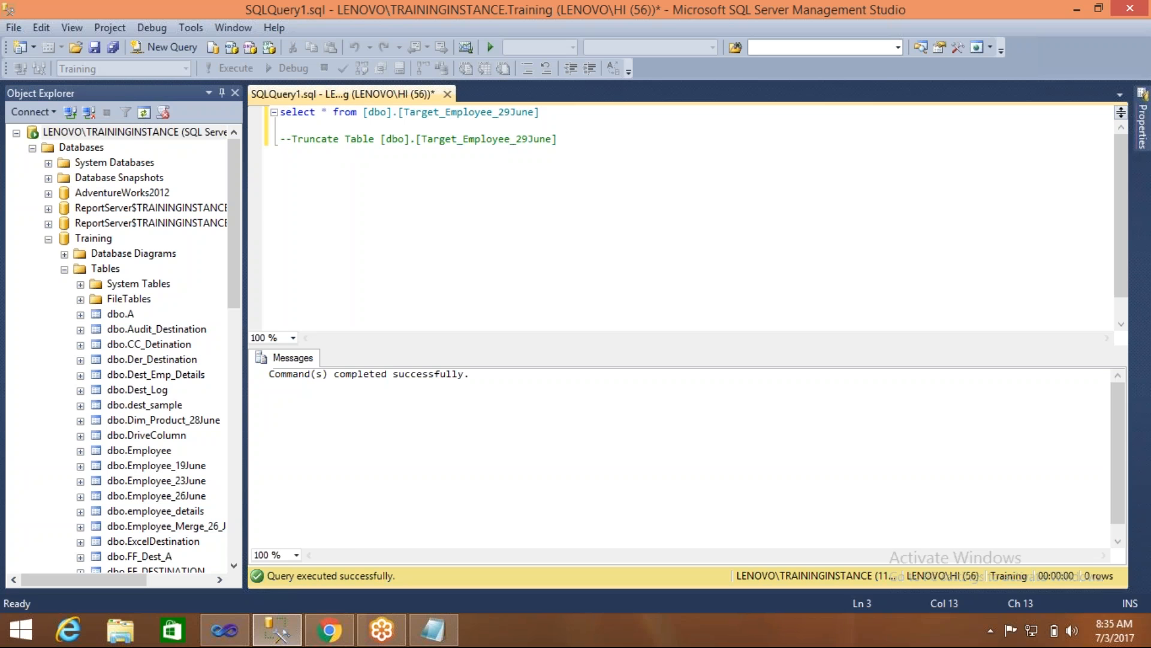
# - Back in Visual Studio, set the Execute SQL Task's connection to Source_B1
pyautogui.click(223, 636)
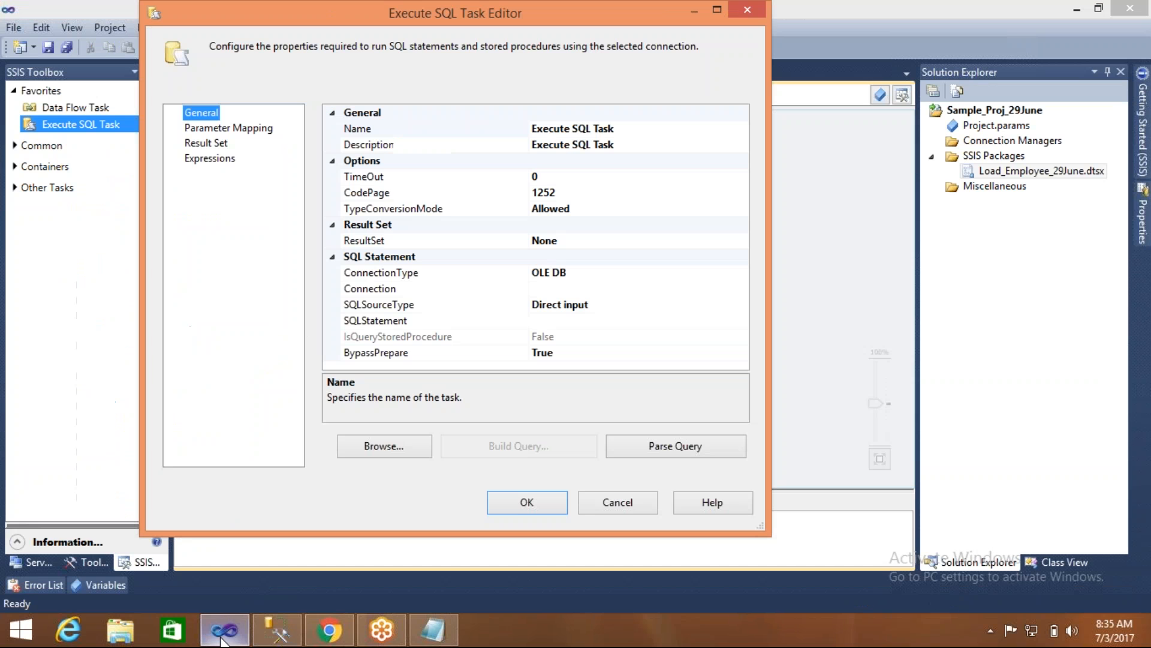
pyautogui.click(460, 294)
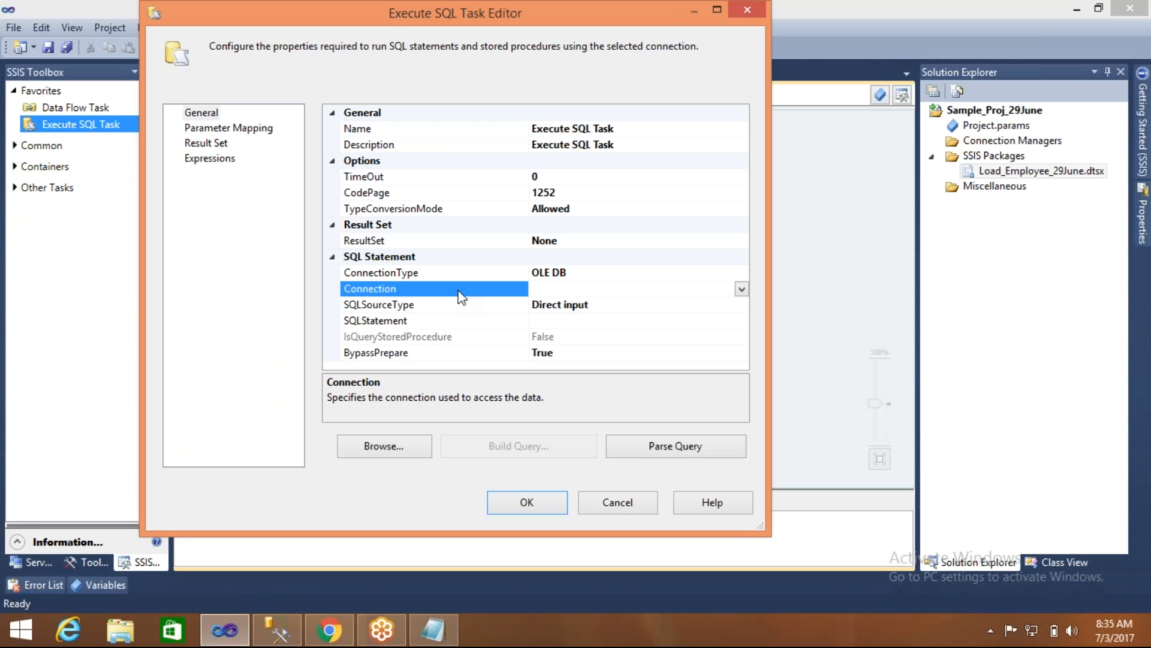
pyautogui.click(742, 290)
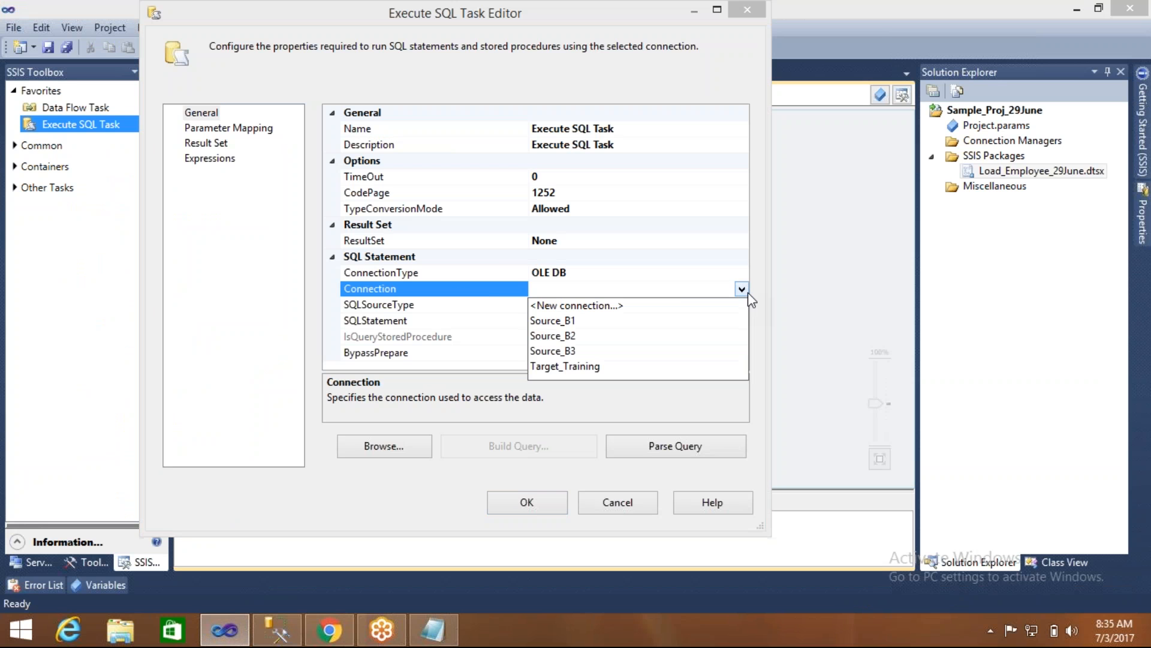
pyautogui.click(577, 320)
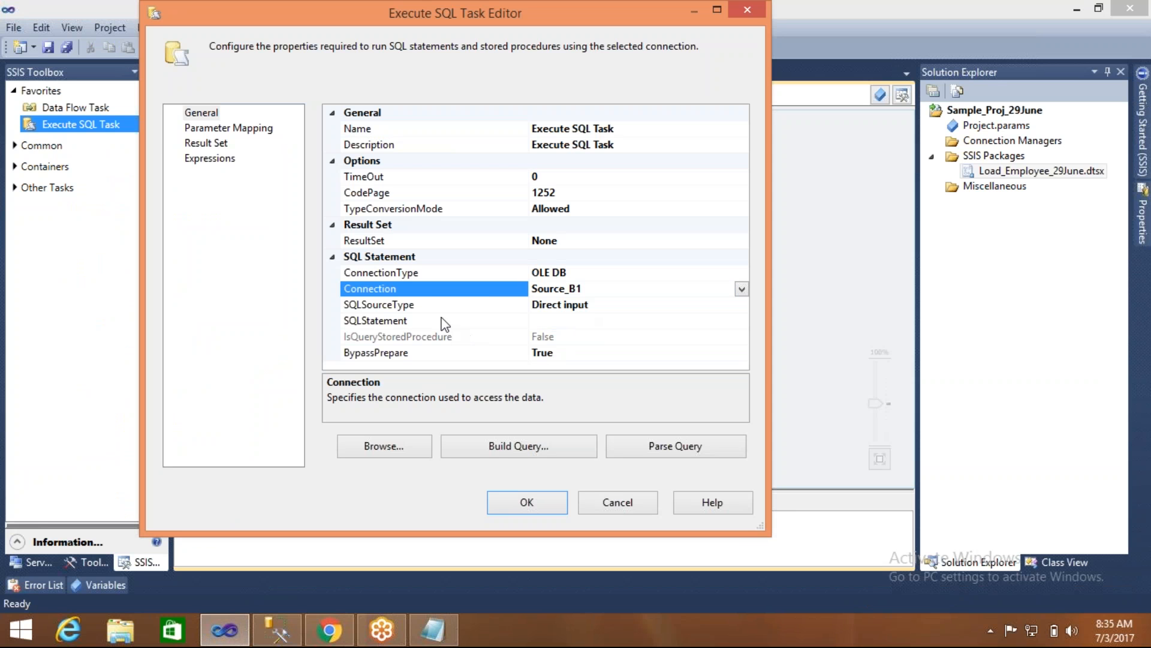
# - Set the task's SQL statement to "Truncate Table [dbo].[Target_Employee_29June];" using the statement from SQL Server Management Studio
pyautogui.click(378, 321)
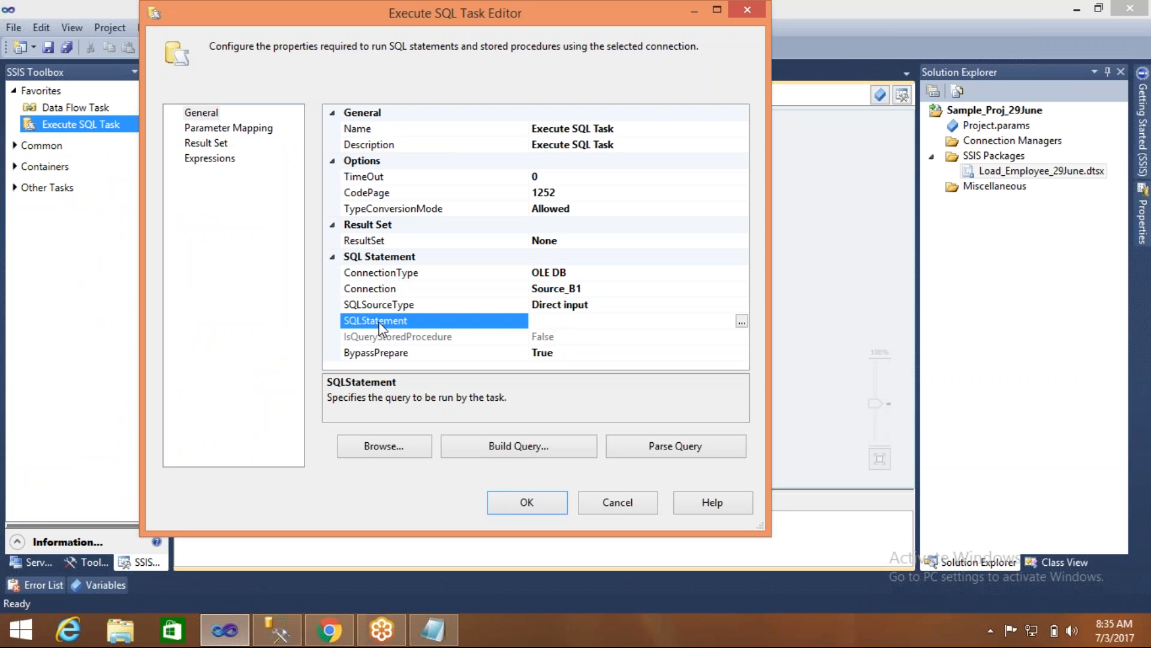
pyautogui.click(742, 322)
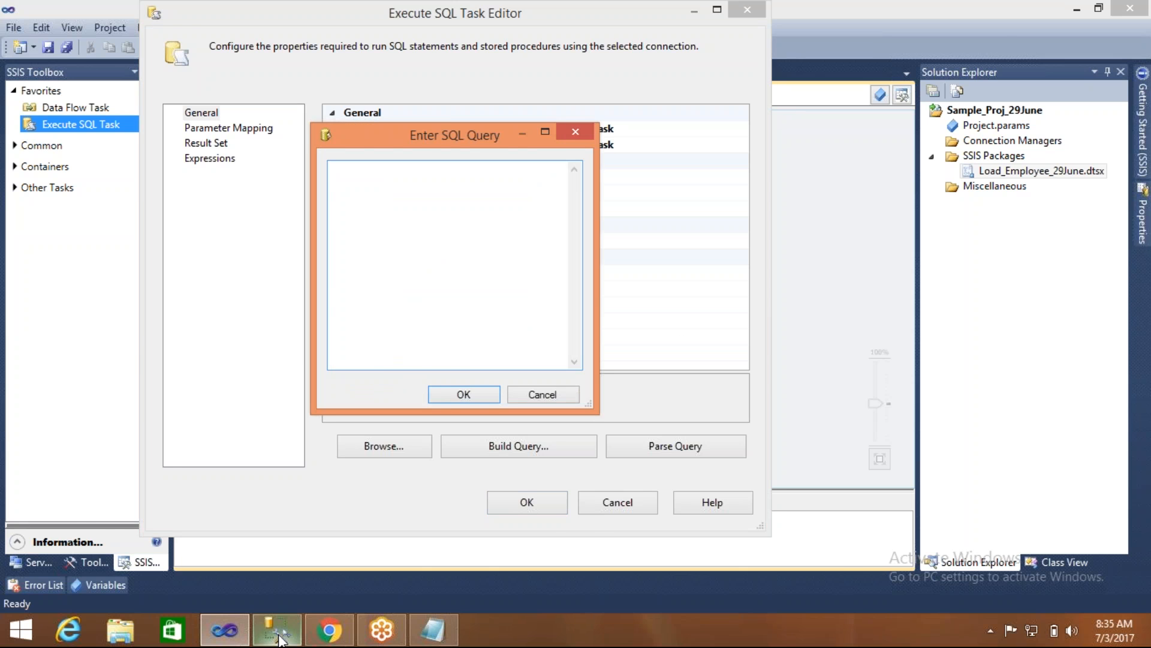
pyautogui.click(279, 639)
pyautogui.click(293, 140)
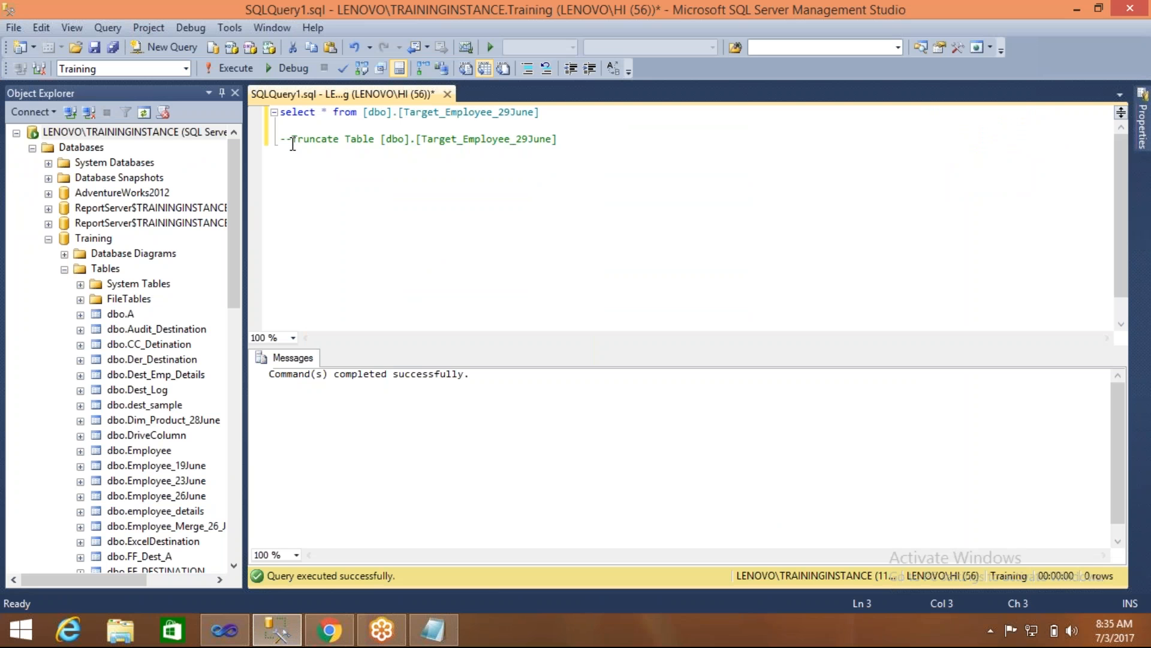
pyautogui.hotkey('shift', 'End')
pyautogui.hotkey('ctrl', 'c')
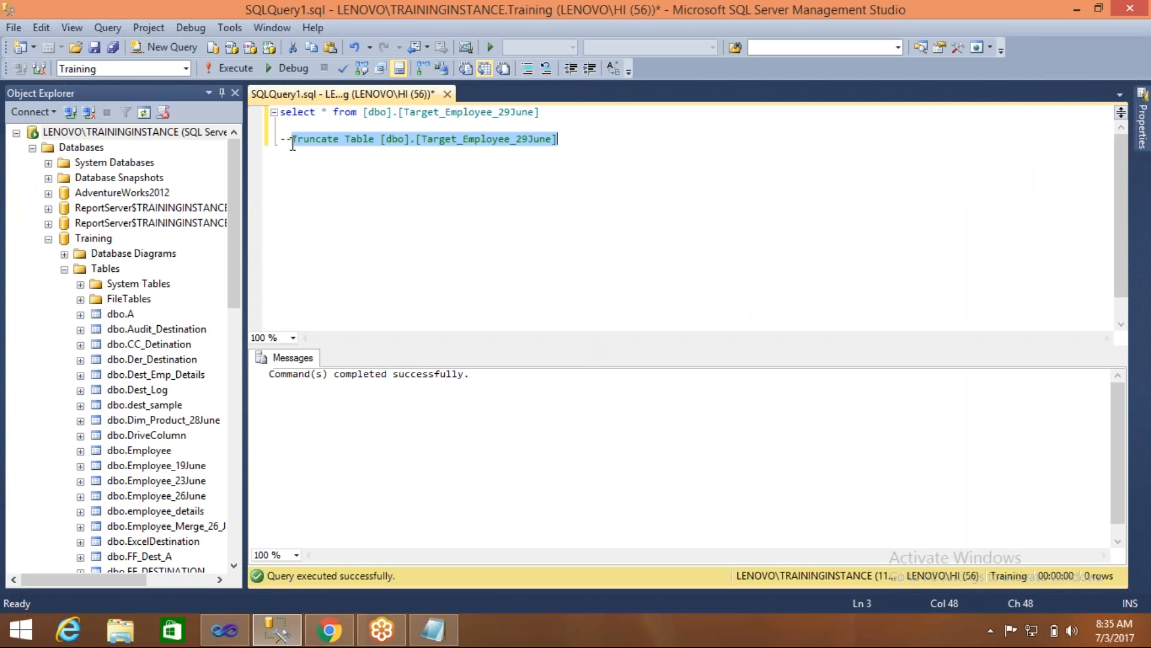
pyautogui.click(225, 630)
pyautogui.hotkey('ctrl', 'v')
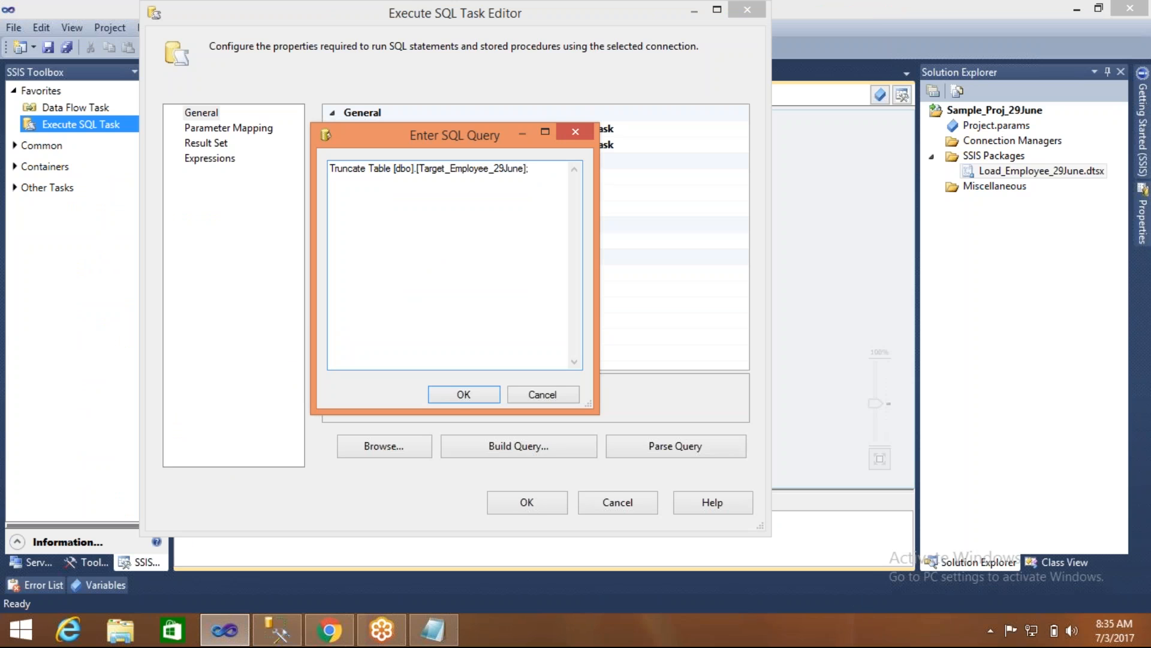
pyautogui.click(455, 393)
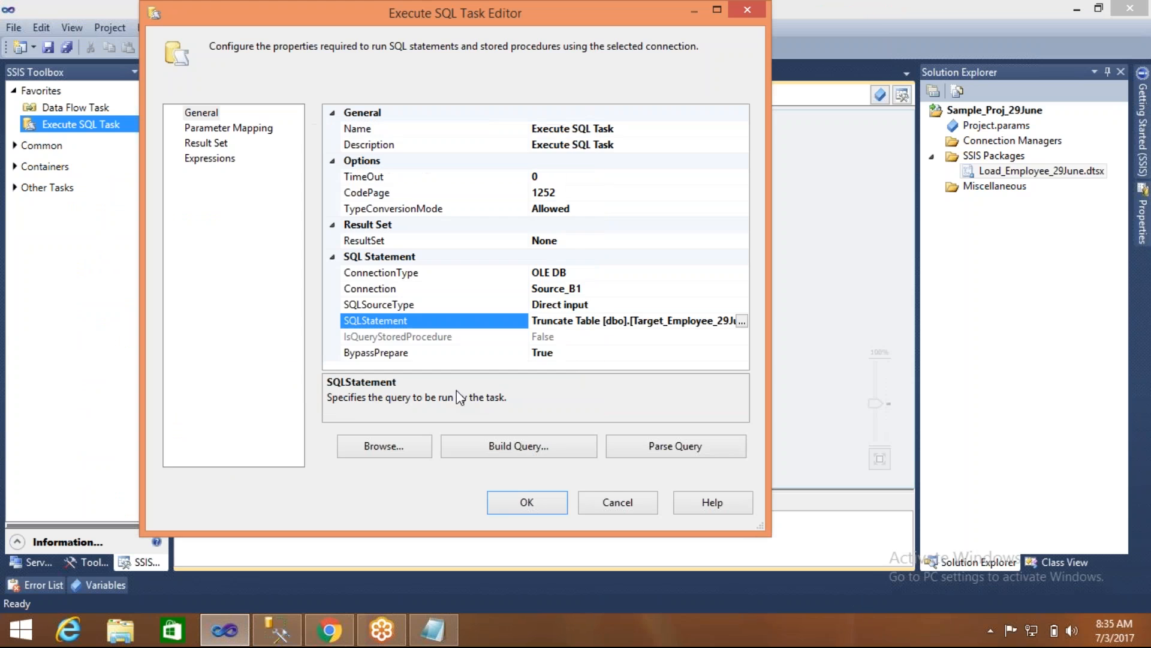
# - Accept the Execute SQL Task settings and move the Execute SQL Task and Load Target_Employee_29june task apart on the control flow
pyautogui.click(527, 502)
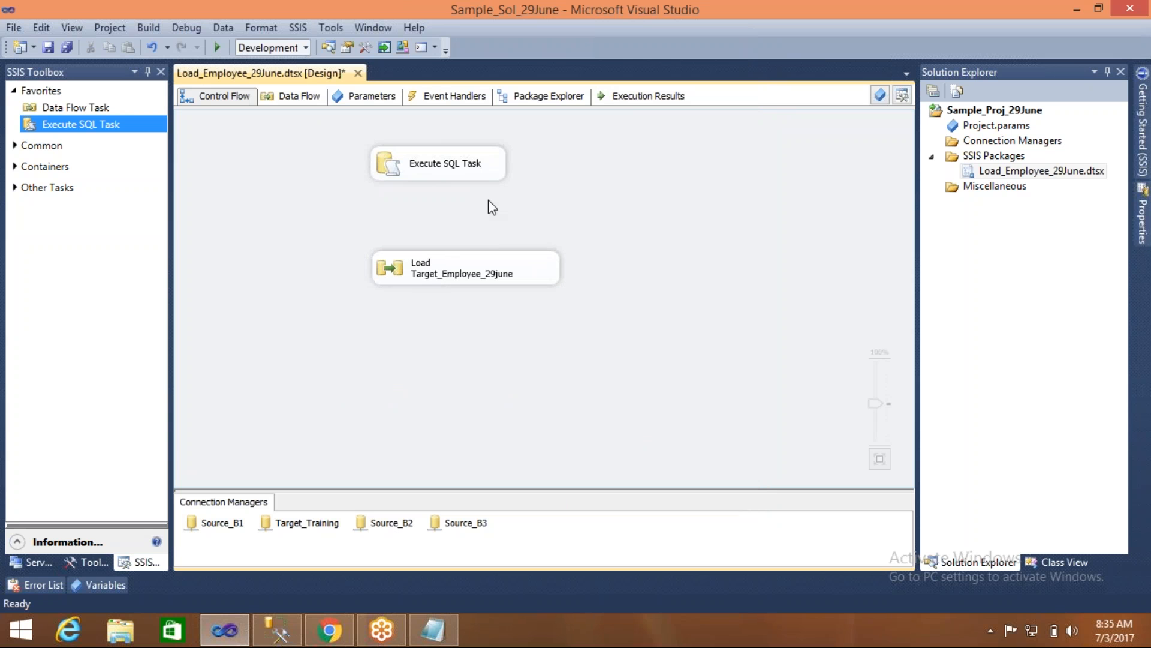
pyautogui.click(408, 171)
pyautogui.moveTo(407, 171); pyautogui.dragTo(356, 201)
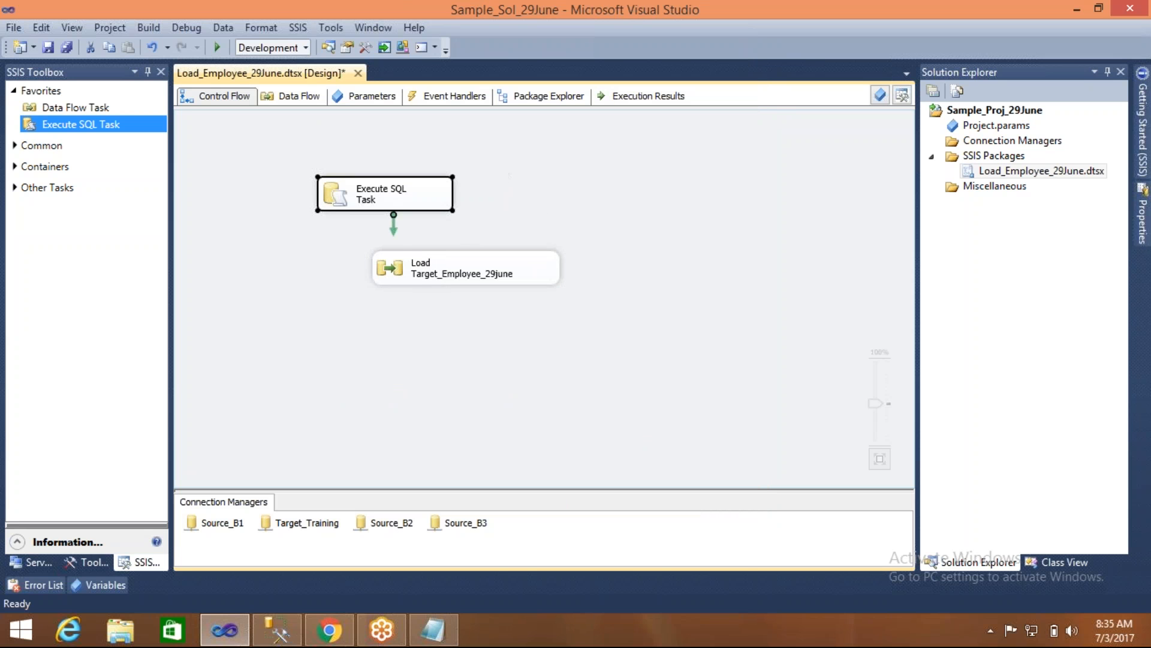
pyautogui.moveTo(398, 258); pyautogui.dragTo(483, 276)
pyautogui.click(480, 359)
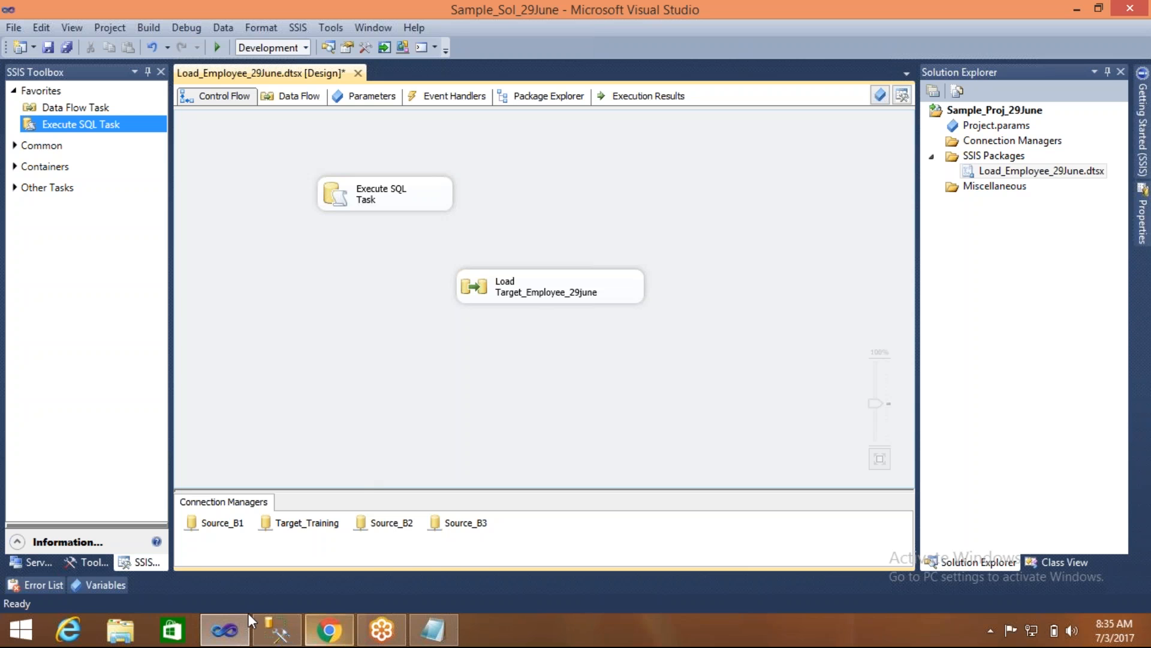
# - Compare the commented Truncate Table statement in SQL Server Management Studio with the two control flow tasks in Visual Studio
pyautogui.click(276, 630)
pyautogui.click(386, 138)
pyautogui.doubleClick(351, 140)
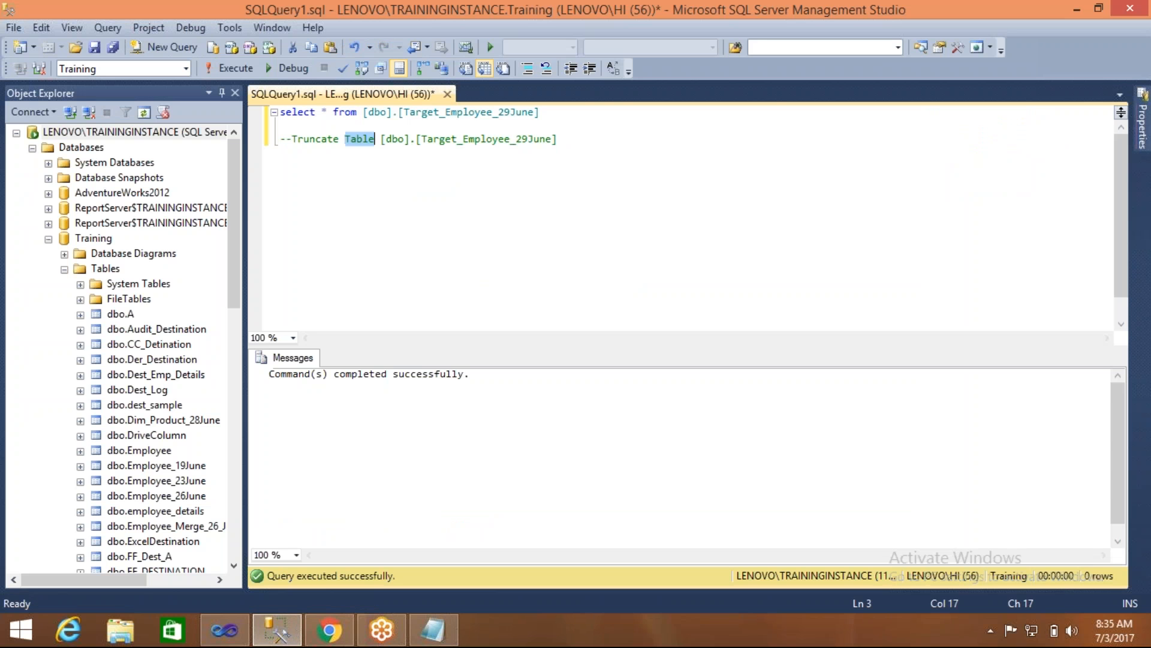
pyautogui.click(222, 636)
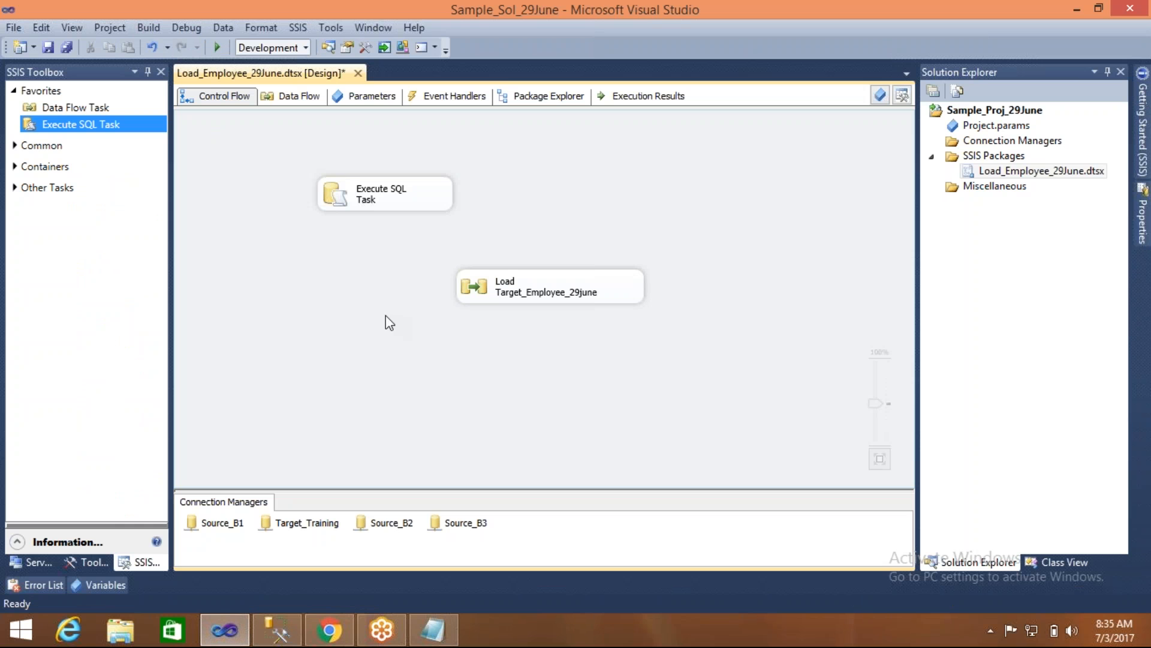
pyautogui.click(259, 635)
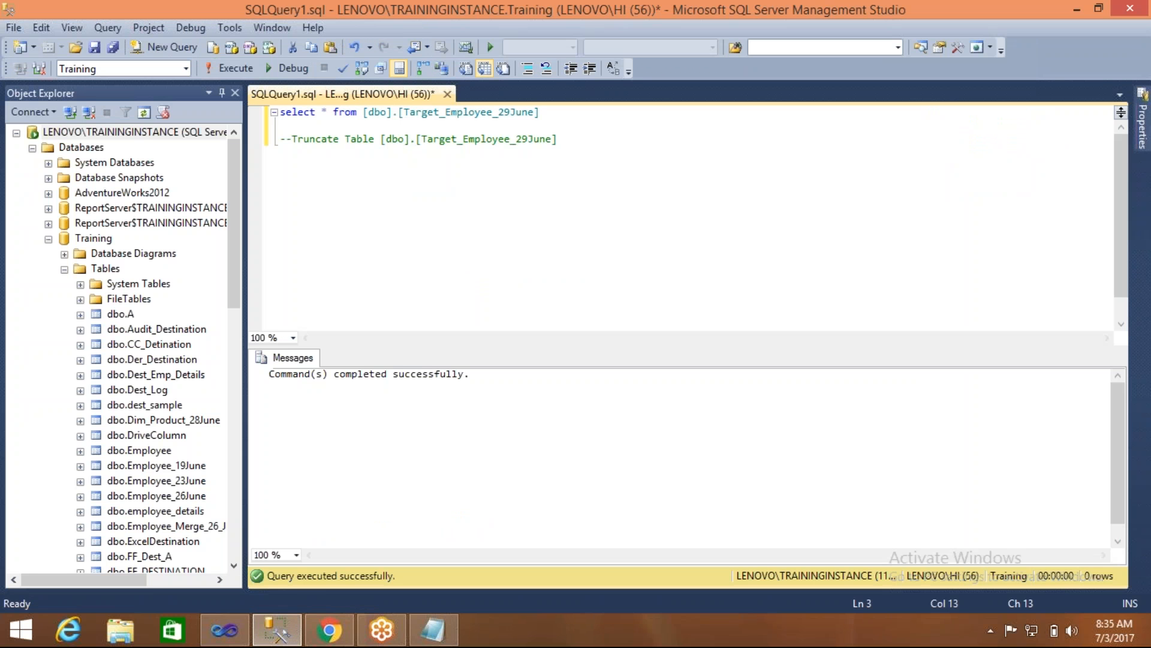
pyautogui.click(224, 629)
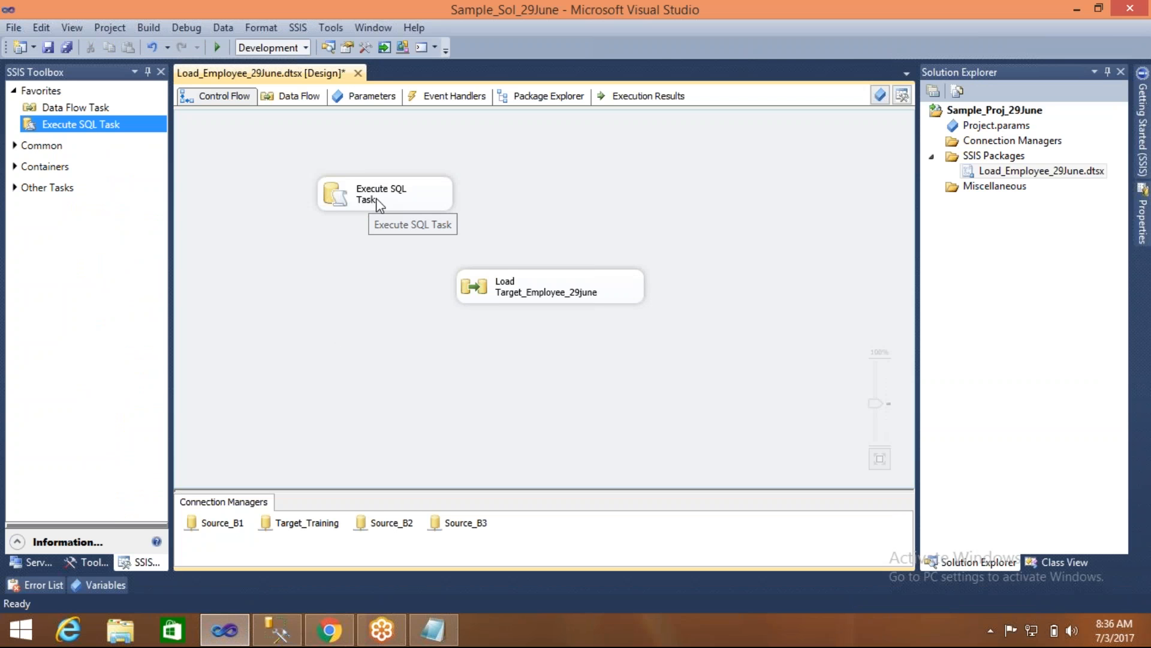
pyautogui.click(411, 205)
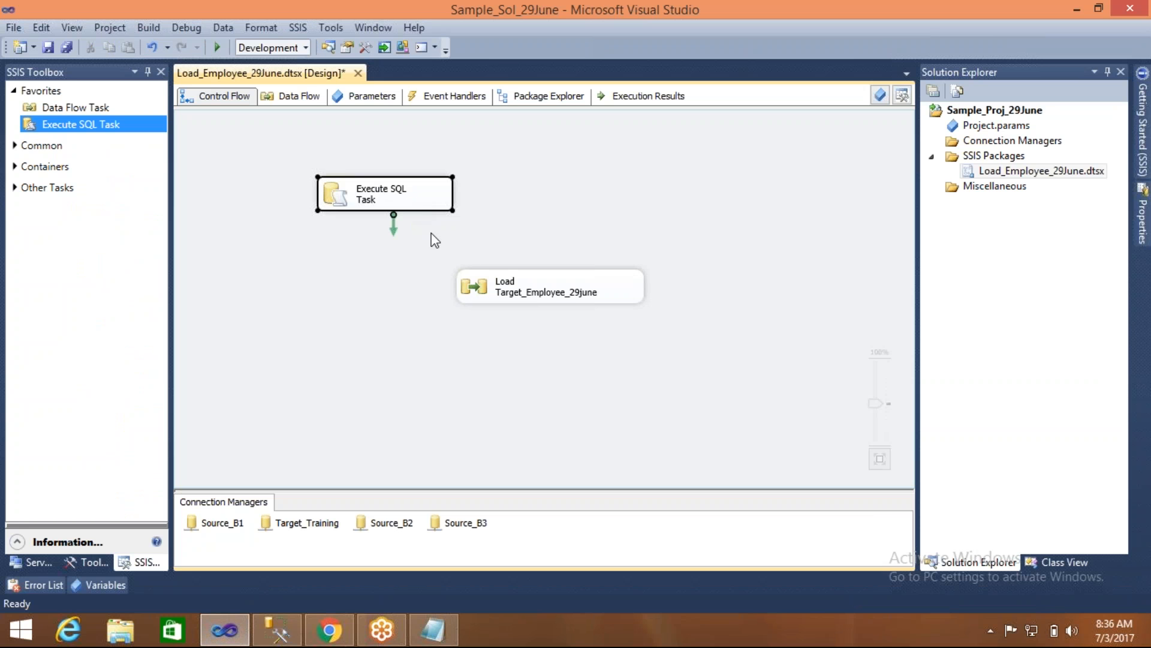
pyautogui.click(488, 291)
pyautogui.click(411, 295)
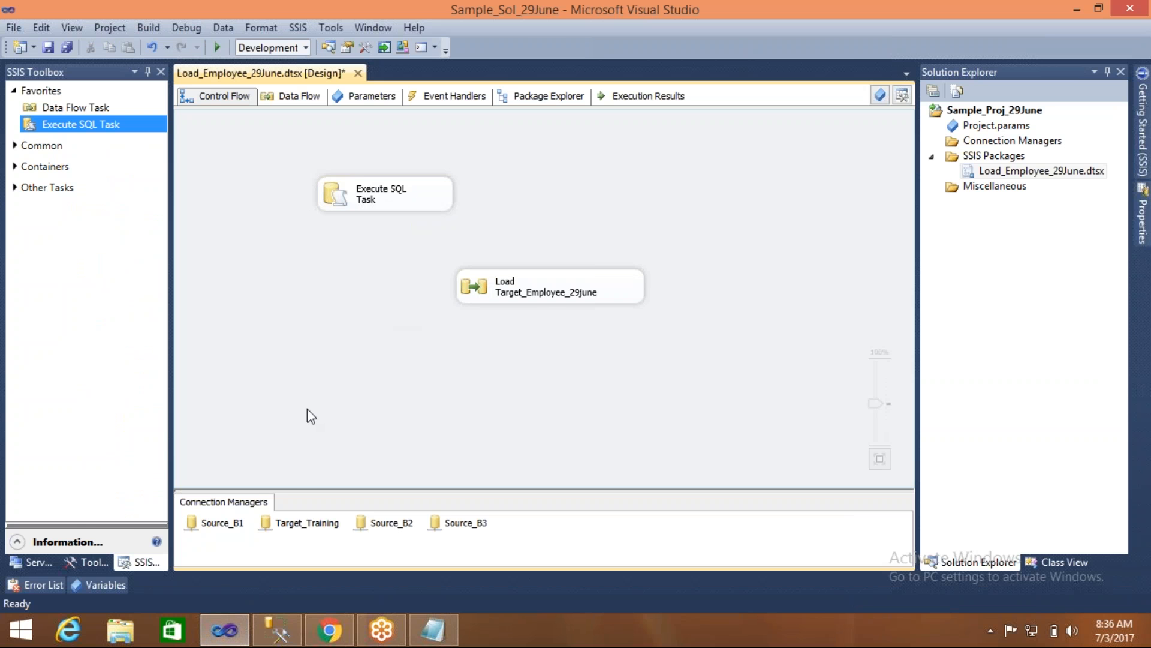
pyautogui.click(269, 637)
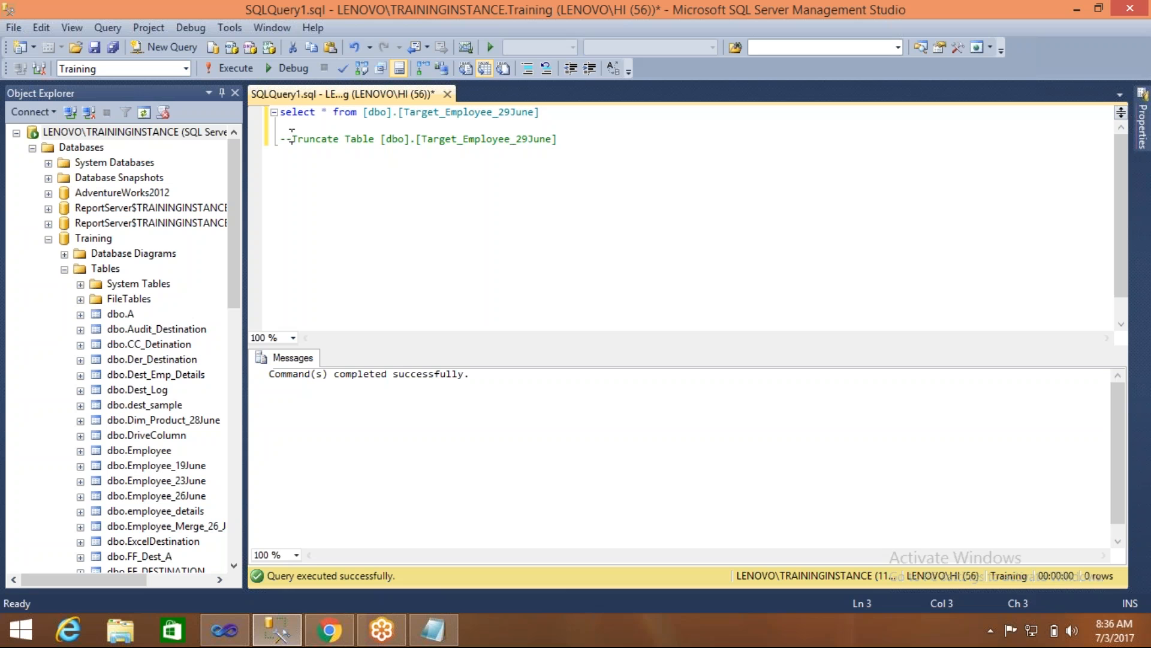
pyautogui.moveTo(292, 138); pyautogui.dragTo(440, 177)
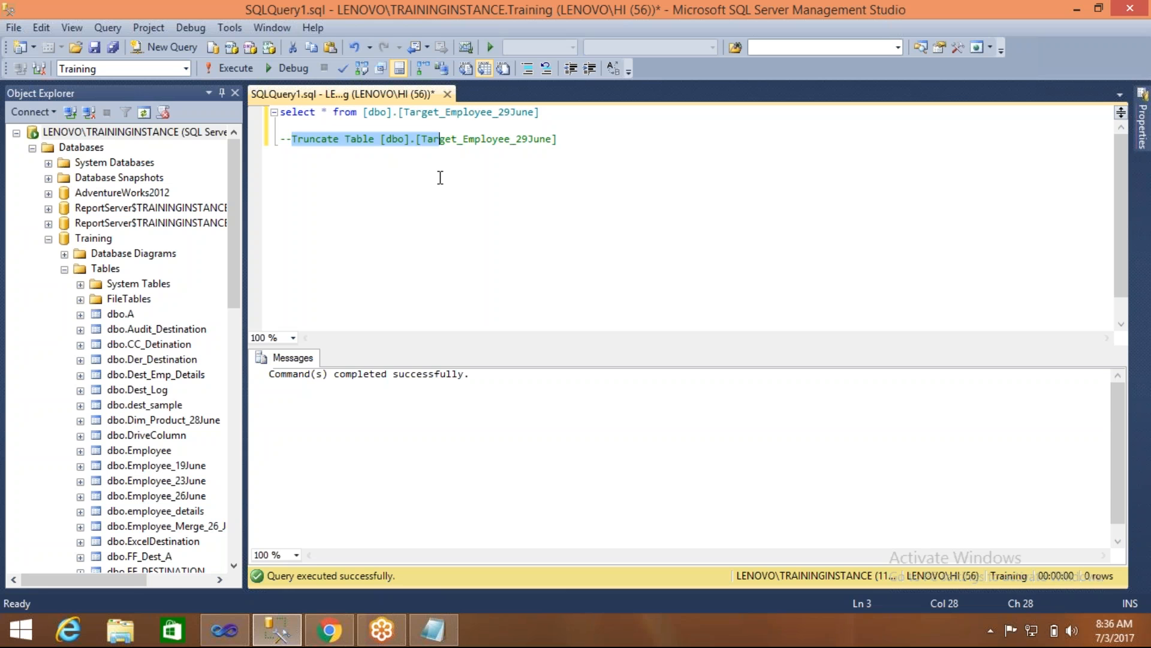
pyautogui.click(216, 633)
pyautogui.click(535, 298)
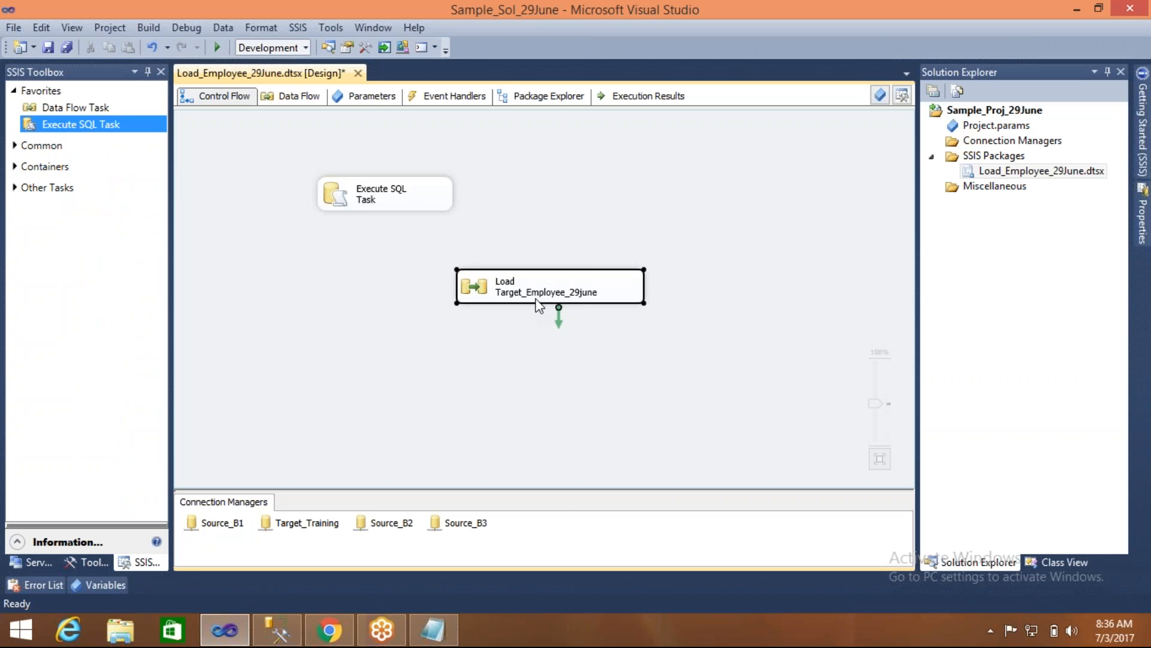
pyautogui.click(417, 315)
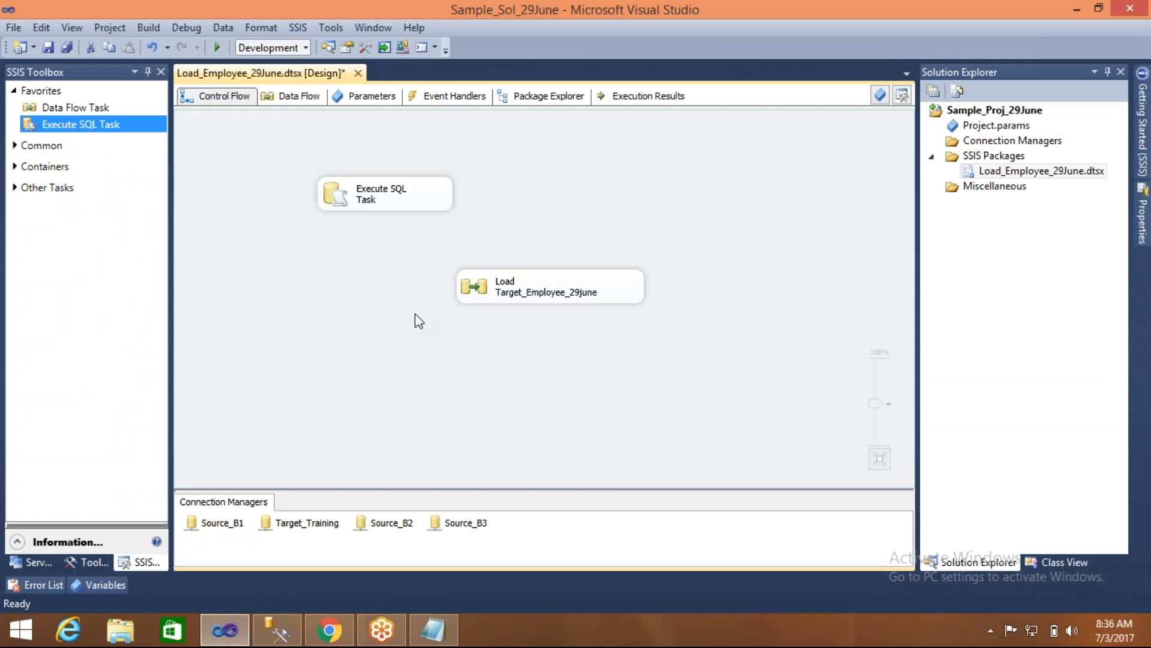
# - Execute only the Execute SQL Task from the control flow to test its truncate statement
pyautogui.click(370, 195)
pyautogui.rightClick(370, 195)
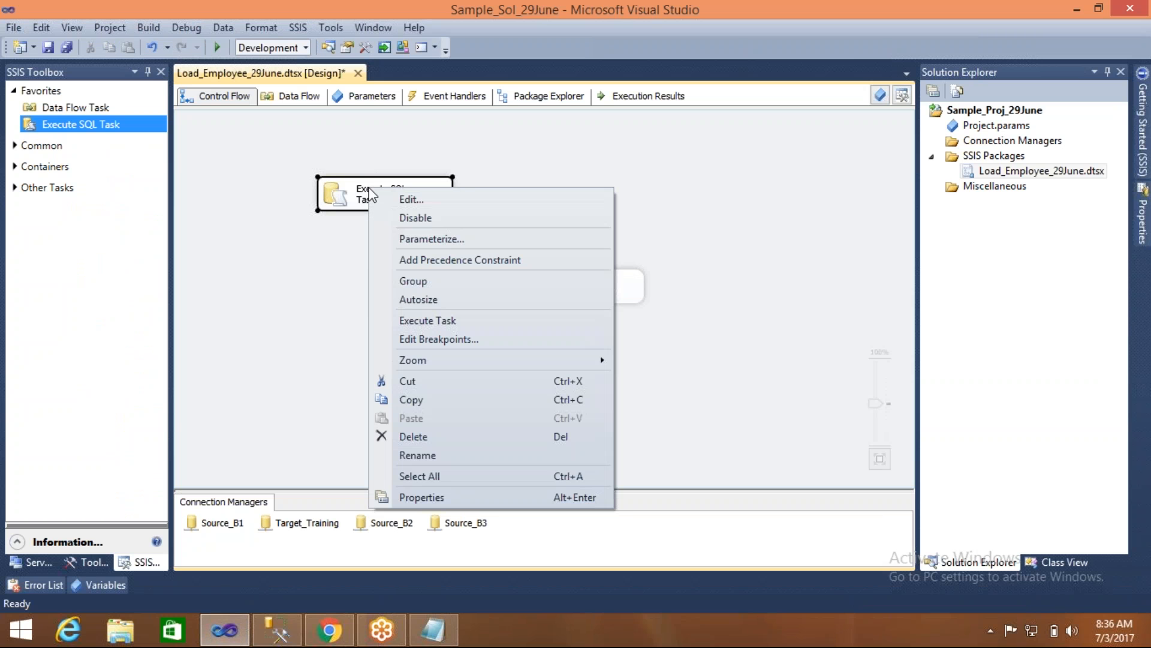
pyautogui.click(316, 258)
pyautogui.click(335, 200)
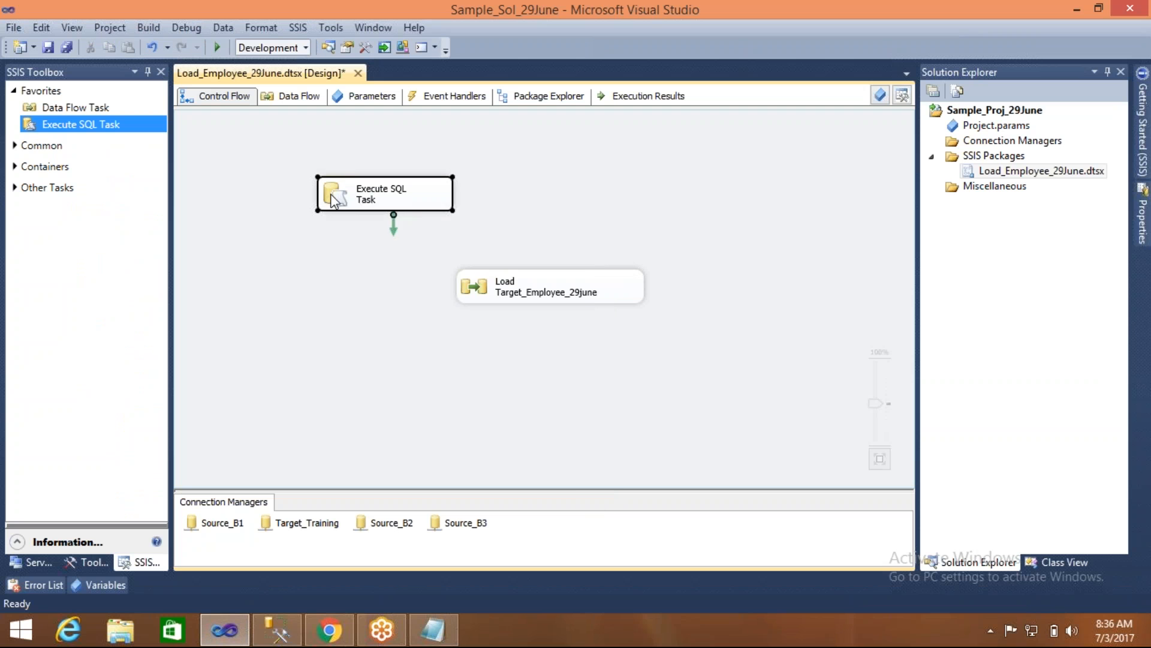
pyautogui.rightClick(334, 200)
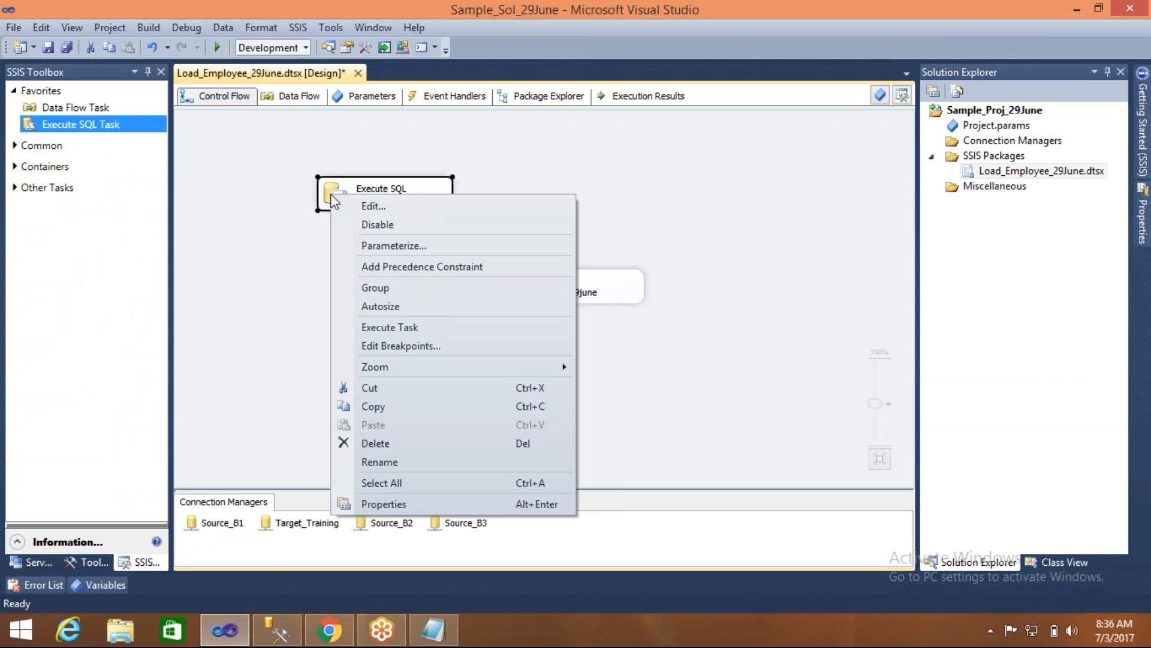
pyautogui.click(368, 327)
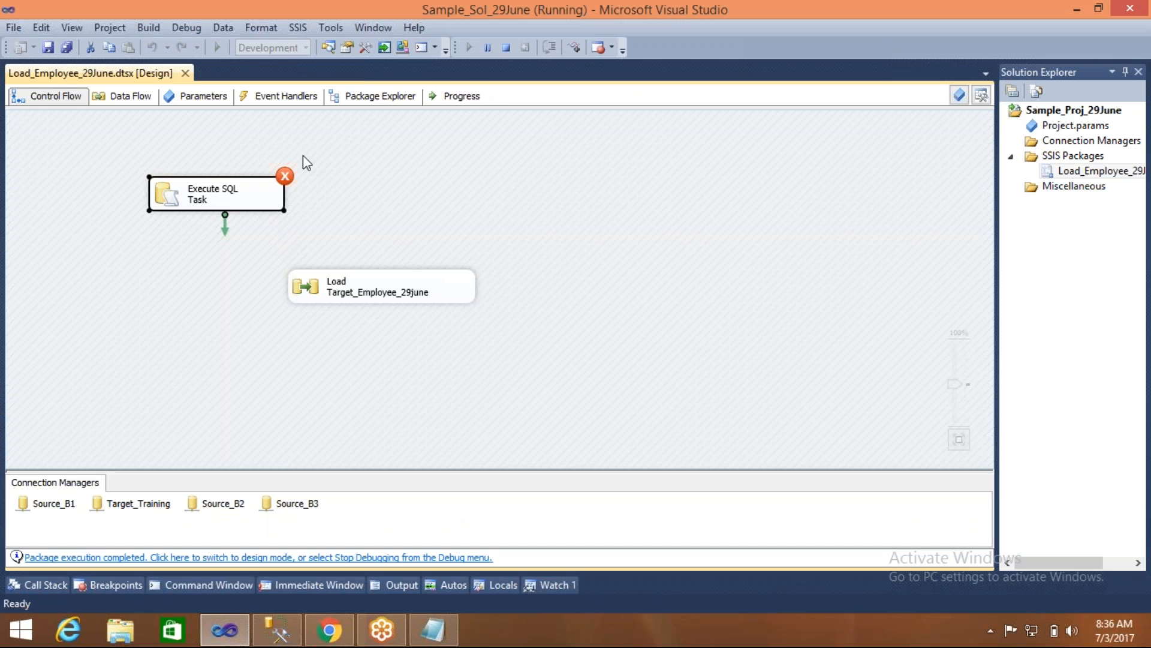
# - Review the progress log of the Execute SQL Task run, then stop debugging and return to the control flow
pyautogui.click(463, 98)
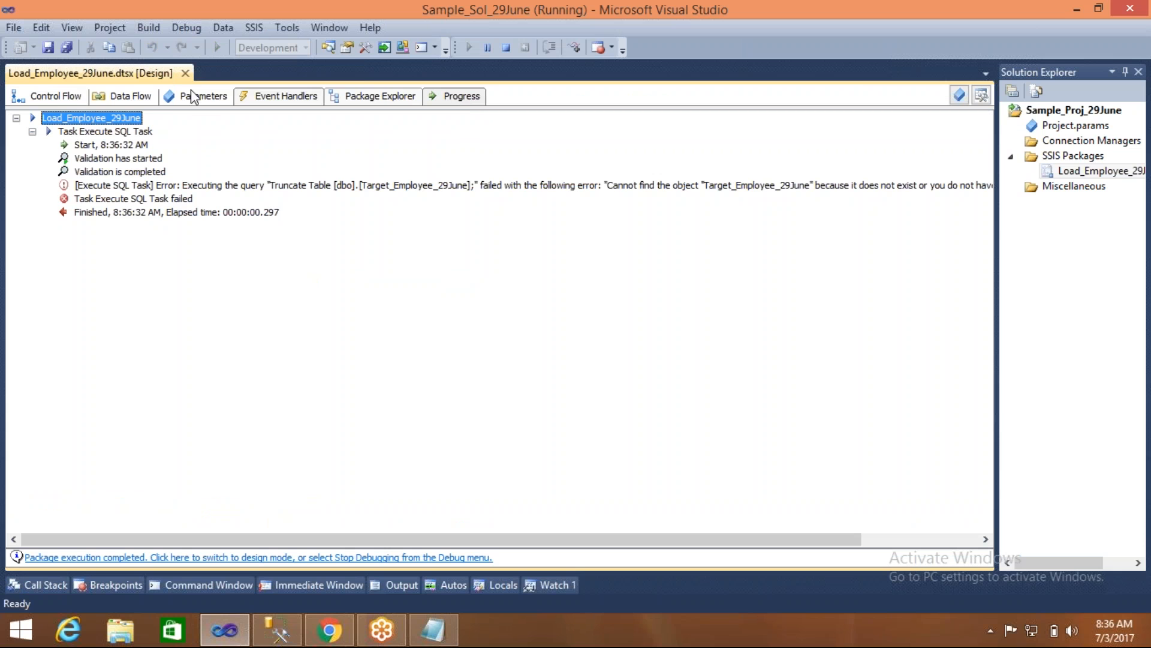
pyautogui.click(505, 51)
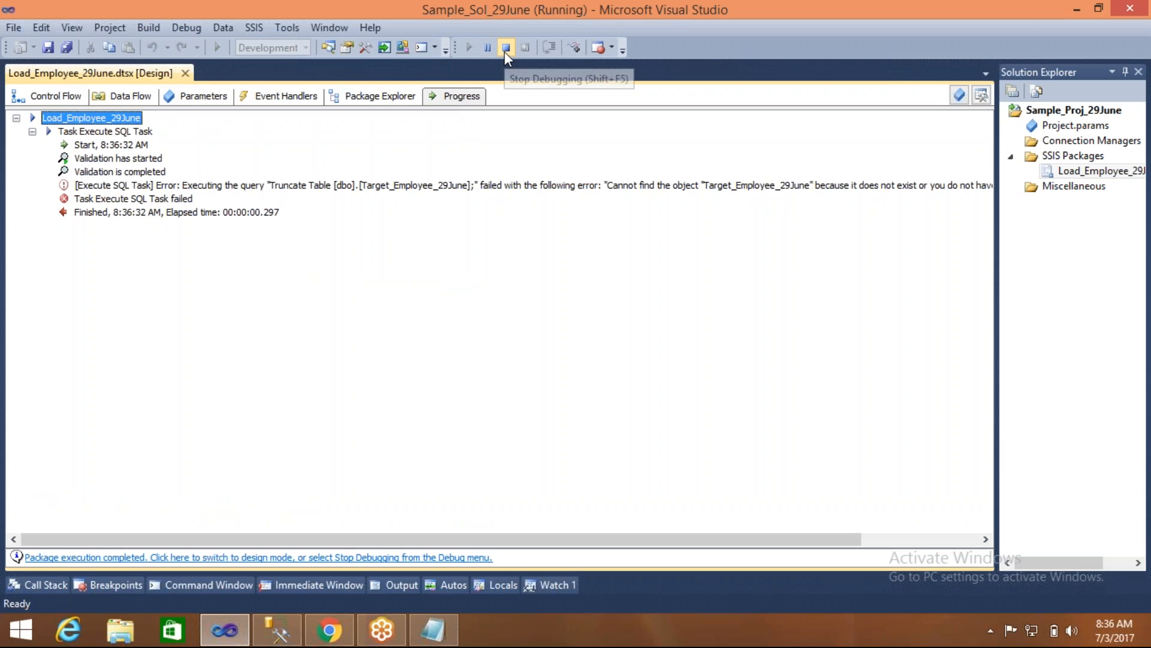
pyautogui.click(219, 102)
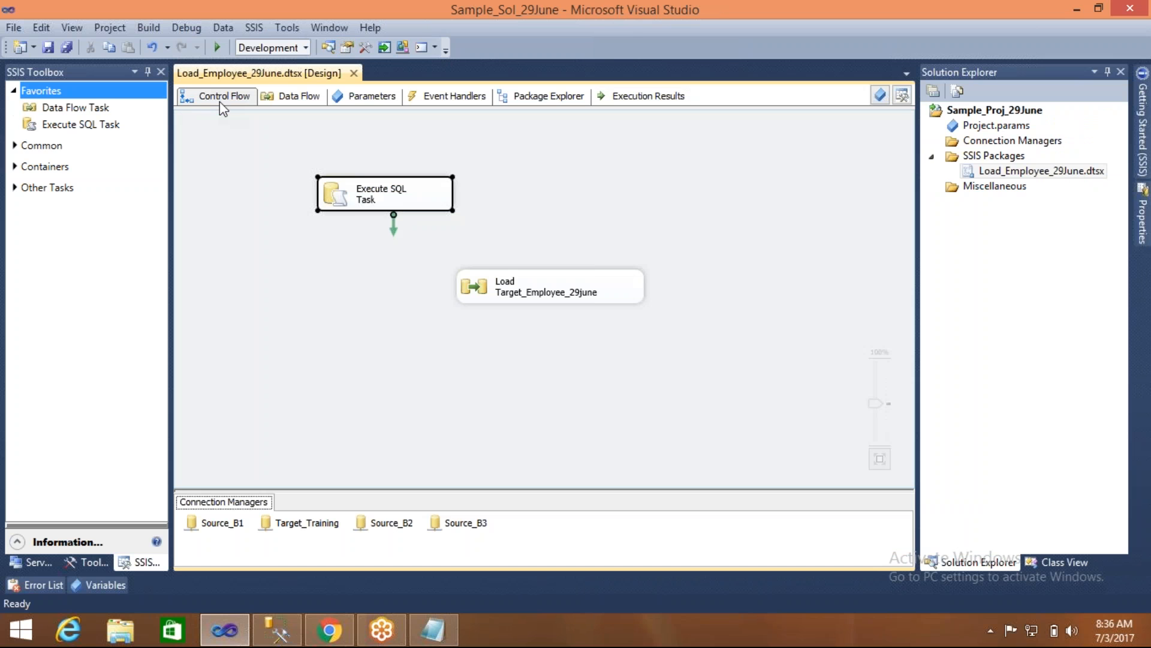
# - Set the Execute SQL Task's connection to Target_Training and save the package
pyautogui.doubleClick(351, 204)
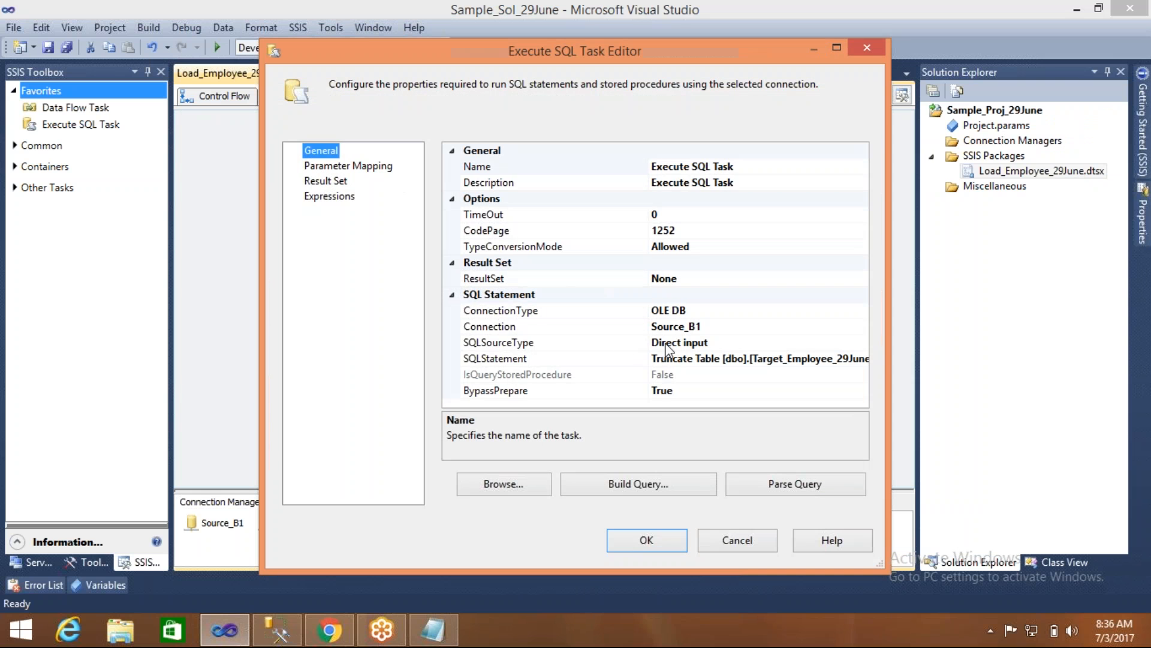
pyautogui.click(726, 326)
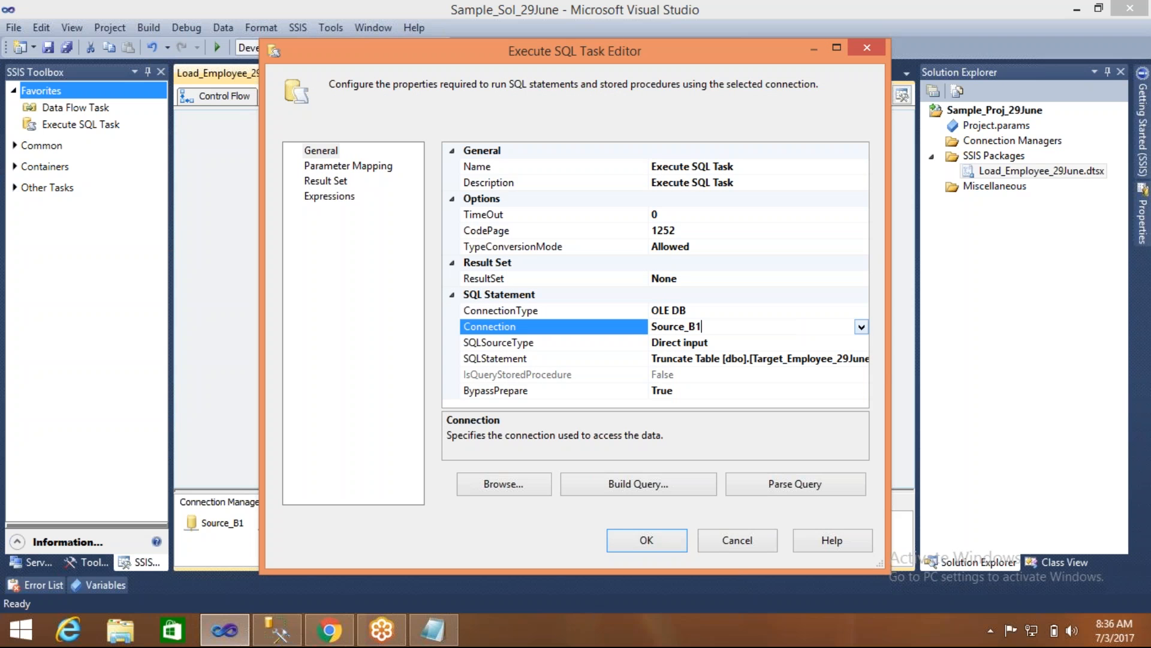
pyautogui.click(861, 327)
pyautogui.click(706, 406)
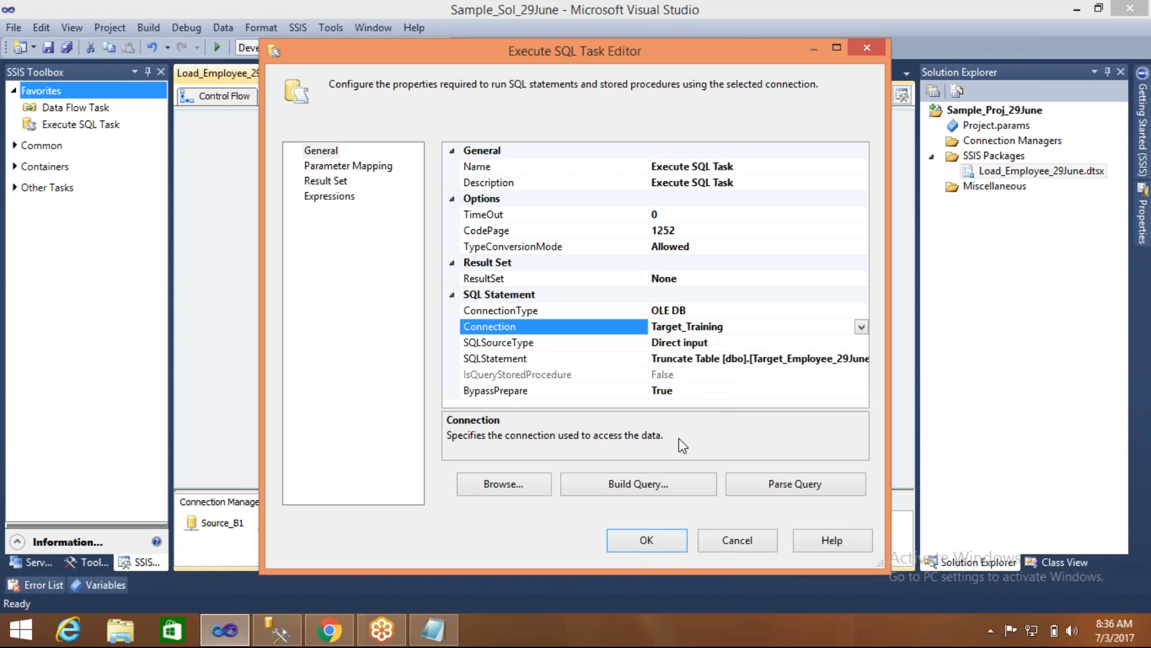
pyautogui.click(663, 541)
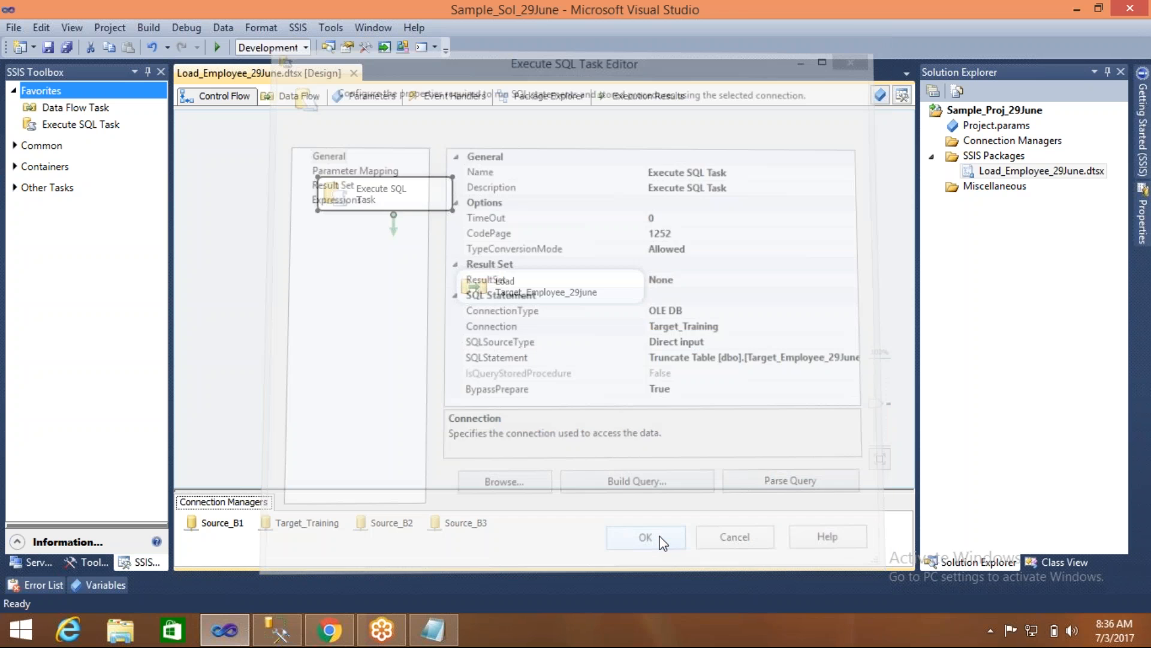
pyautogui.hotkey('ctrl', 's')
# - Execute the Execute SQL Task again on its own using the Target_Training connection, and stop debugging
pyautogui.click(337, 193)
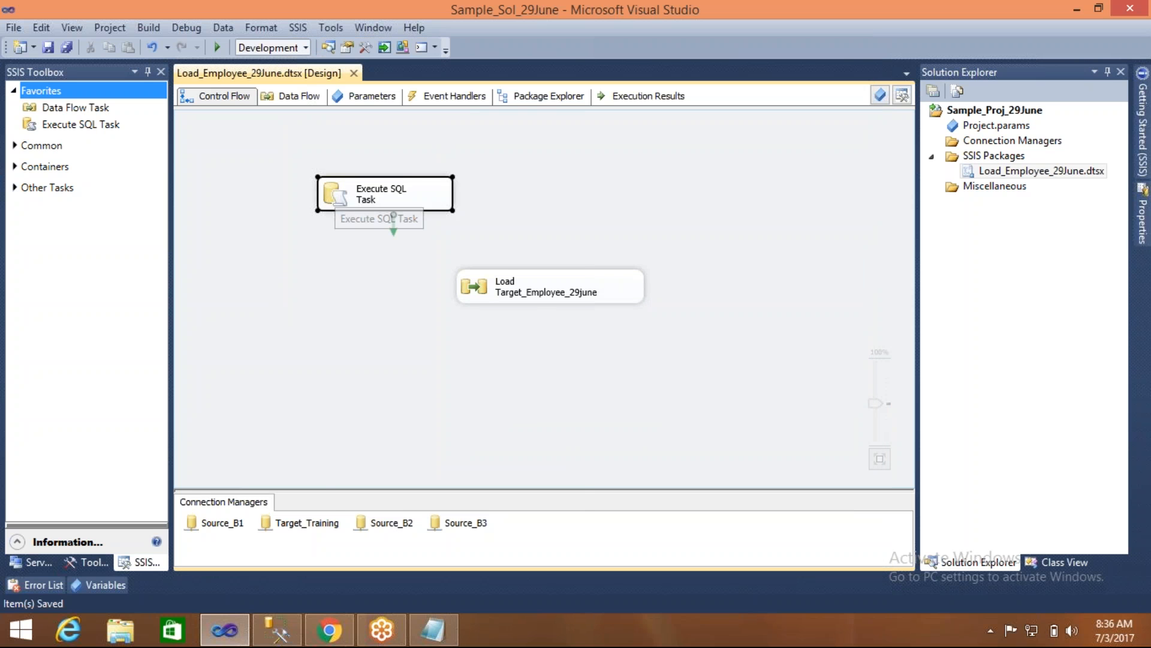
pyautogui.rightClick(335, 191)
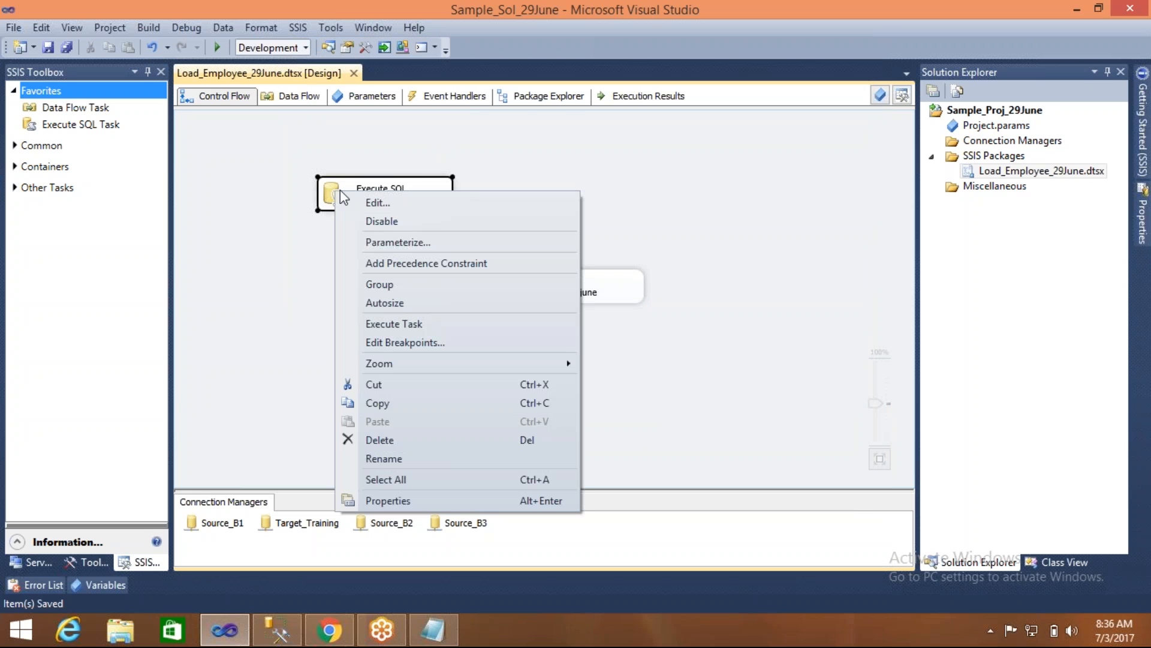
pyautogui.click(387, 323)
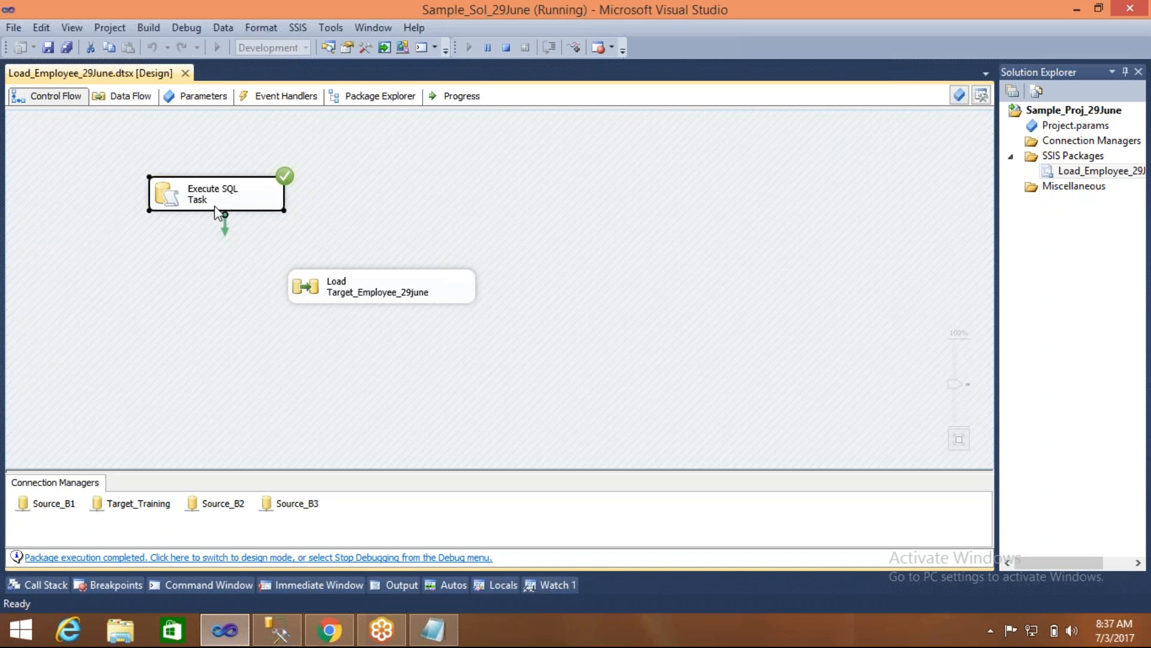
pyautogui.click(506, 49)
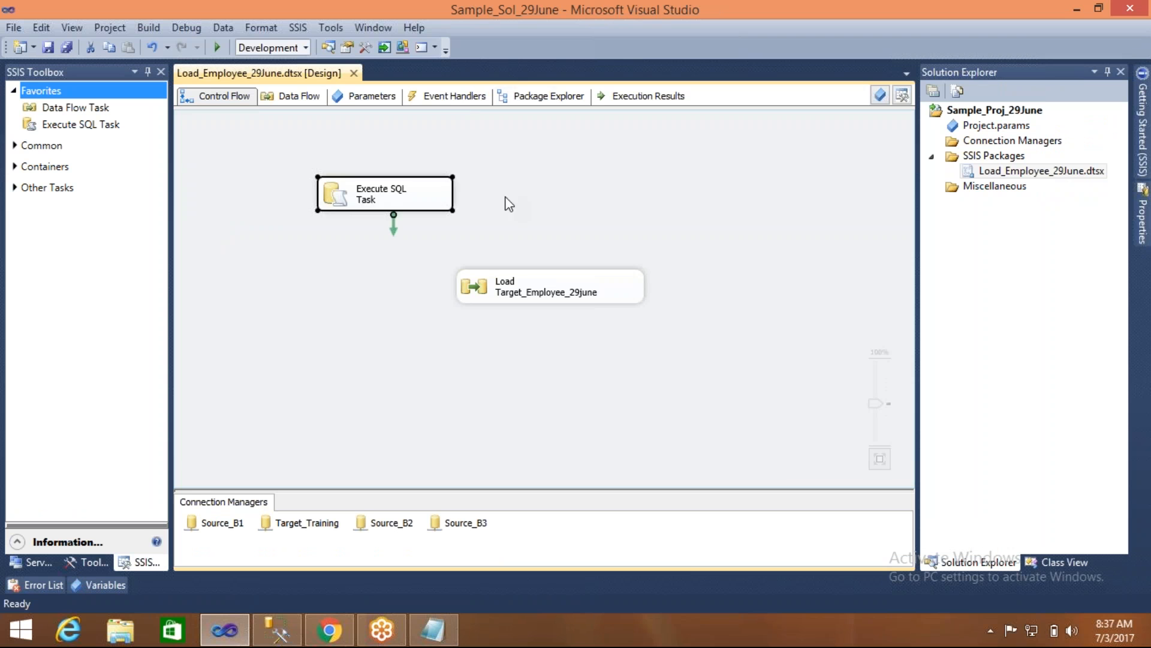
# - Execute only the Load Target_Employee_29june task, check the row flow in its data flow, and stop debugging
pyautogui.click(535, 283)
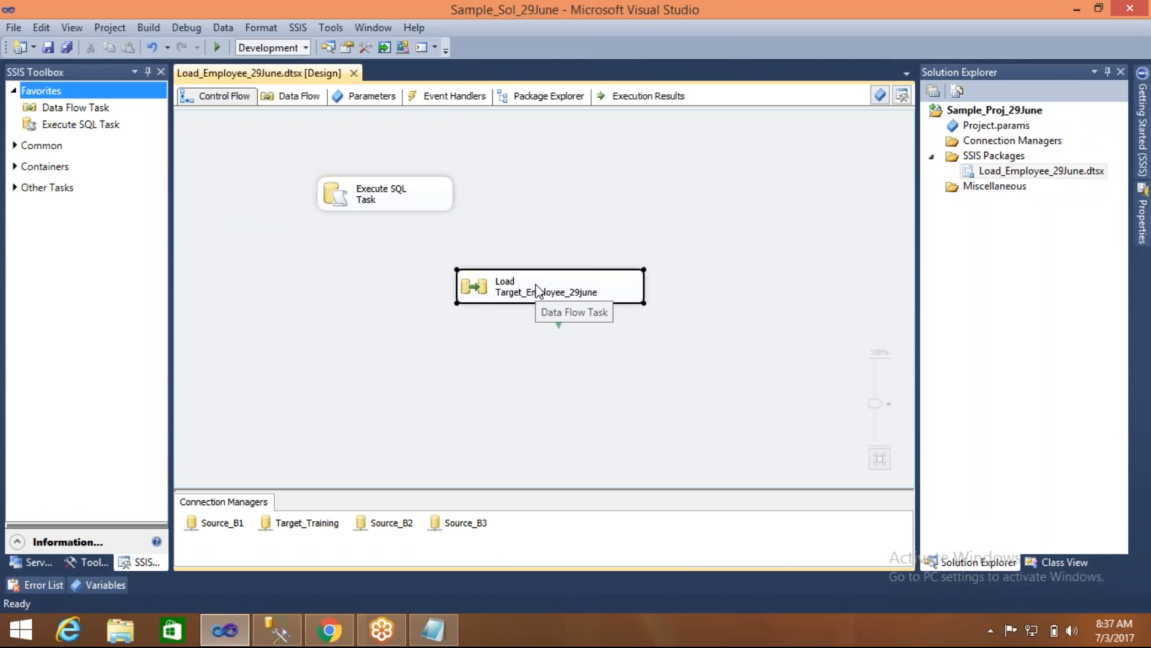
pyautogui.rightClick(535, 283)
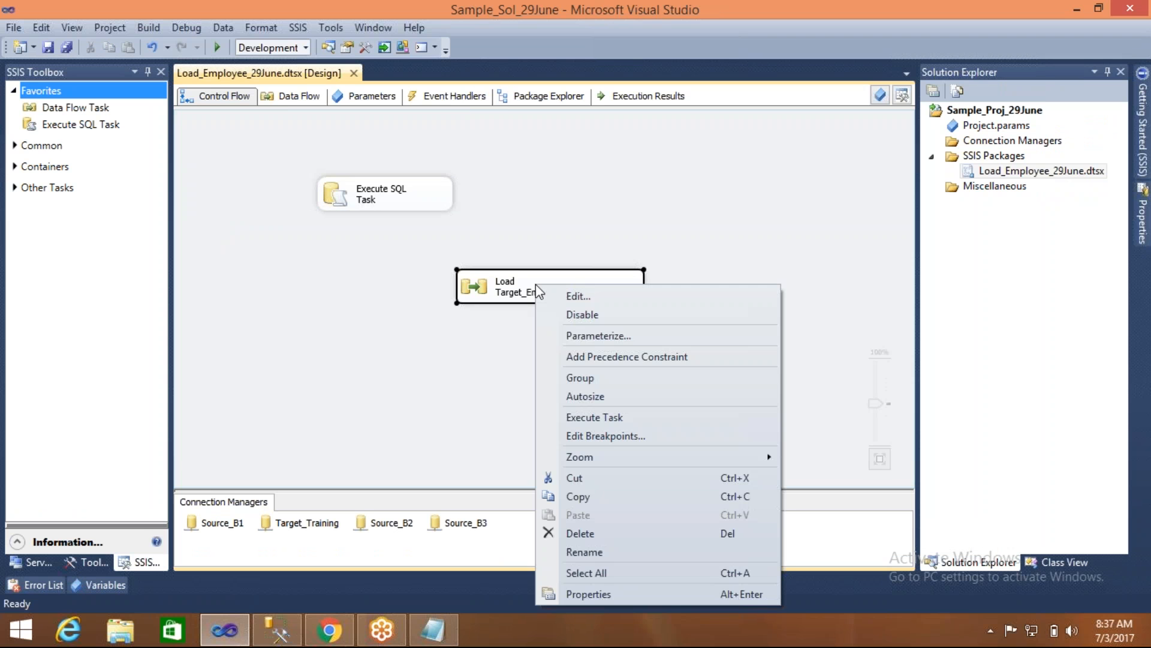
pyautogui.click(591, 416)
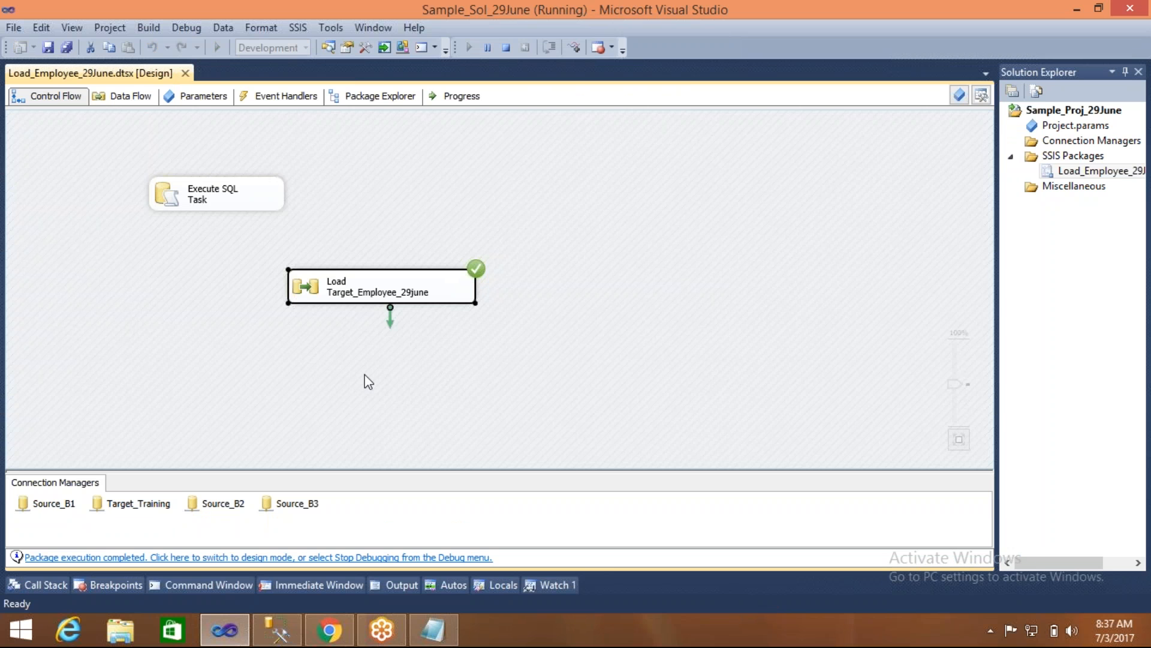
pyautogui.click(122, 99)
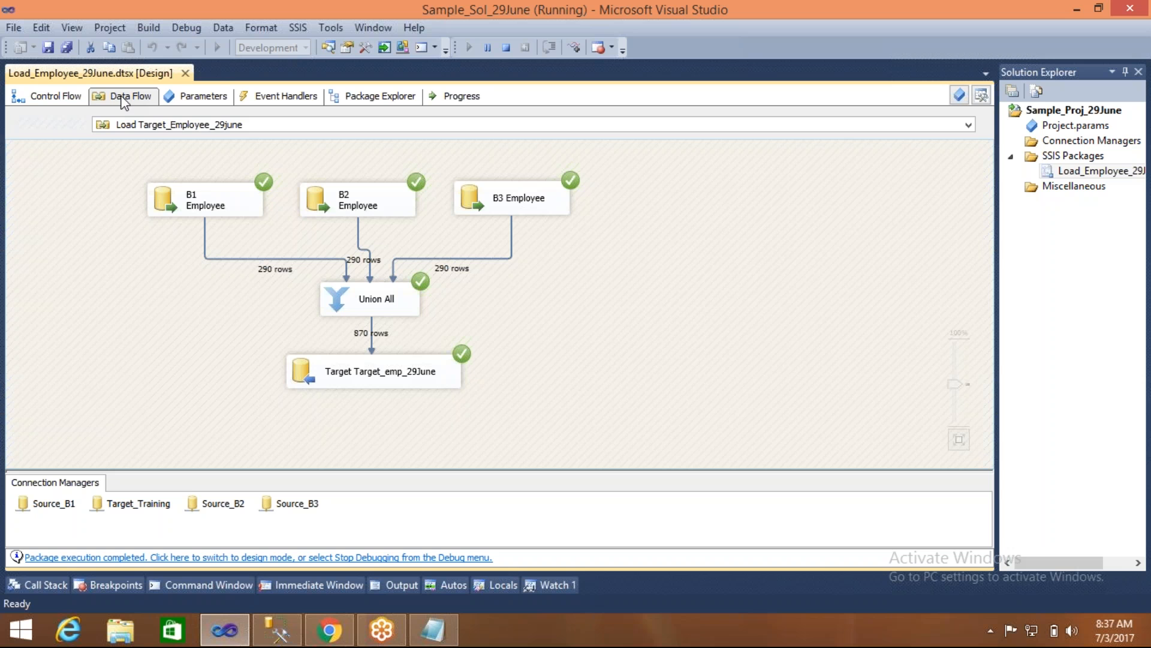
pyautogui.click(43, 98)
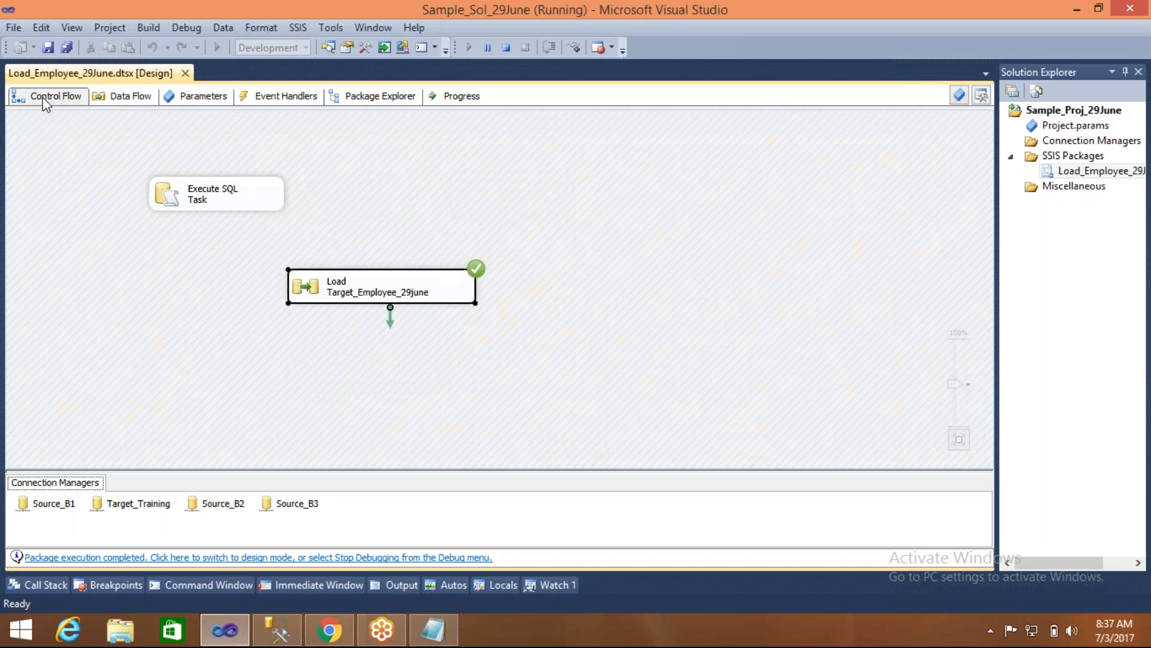
pyautogui.click(507, 51)
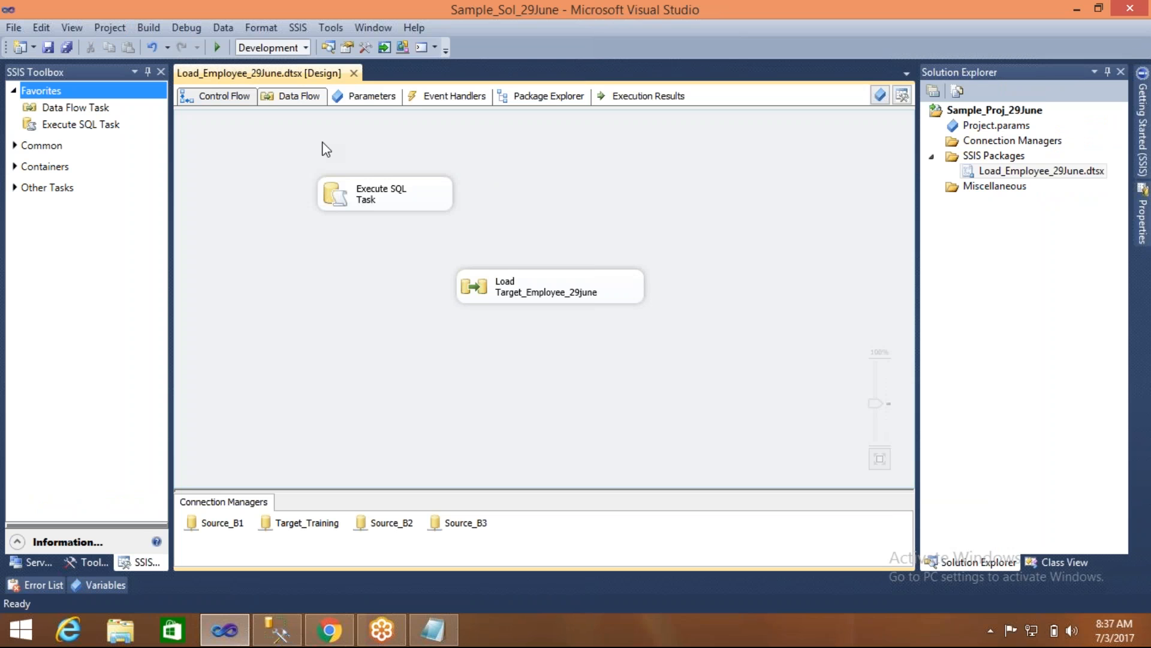
# - Rearrange the control flow so the Execute SQL Task sits directly above the Load Target_Employee_29june task
pyautogui.moveTo(341, 189); pyautogui.dragTo(283, 153)
pyautogui.moveTo(505, 283); pyautogui.dragTo(311, 236)
pyautogui.click(507, 223)
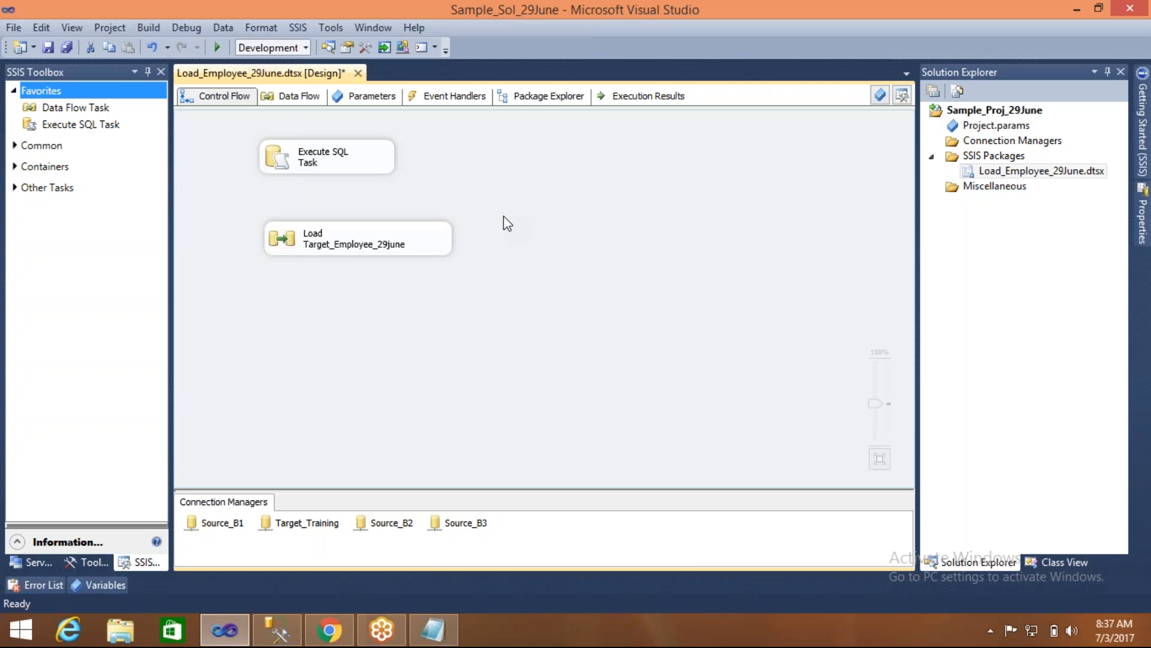
pyautogui.click(376, 157)
pyautogui.rightClick(376, 159)
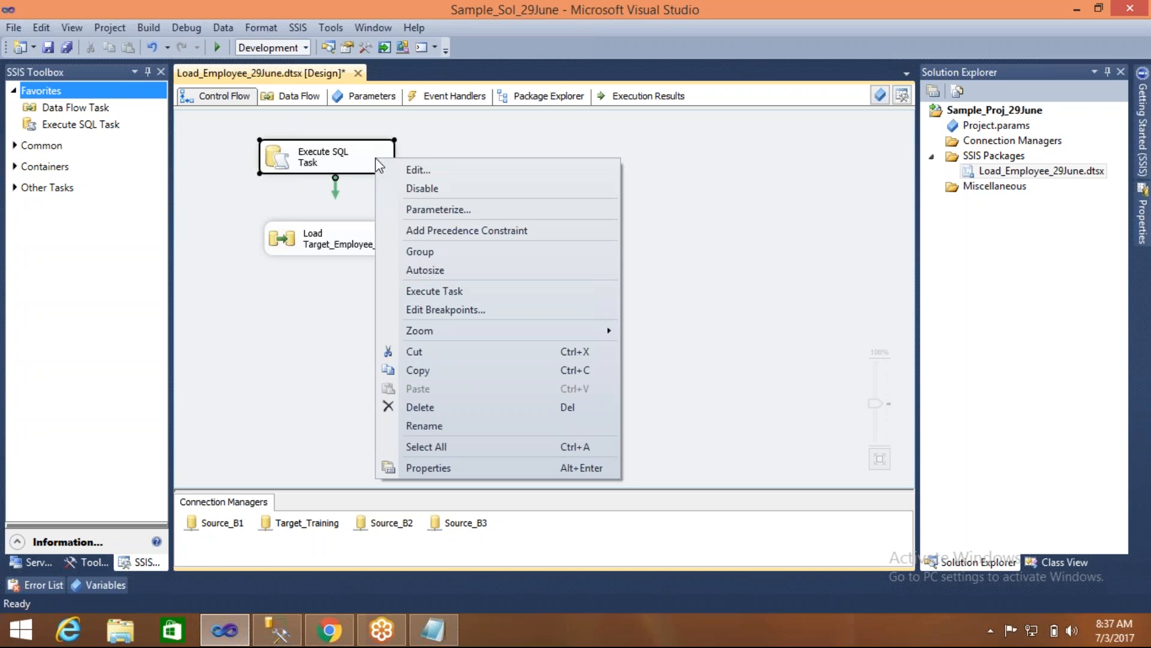
pyautogui.click(444, 145)
pyautogui.click(345, 171)
pyautogui.click(354, 243)
pyautogui.rightClick(358, 241)
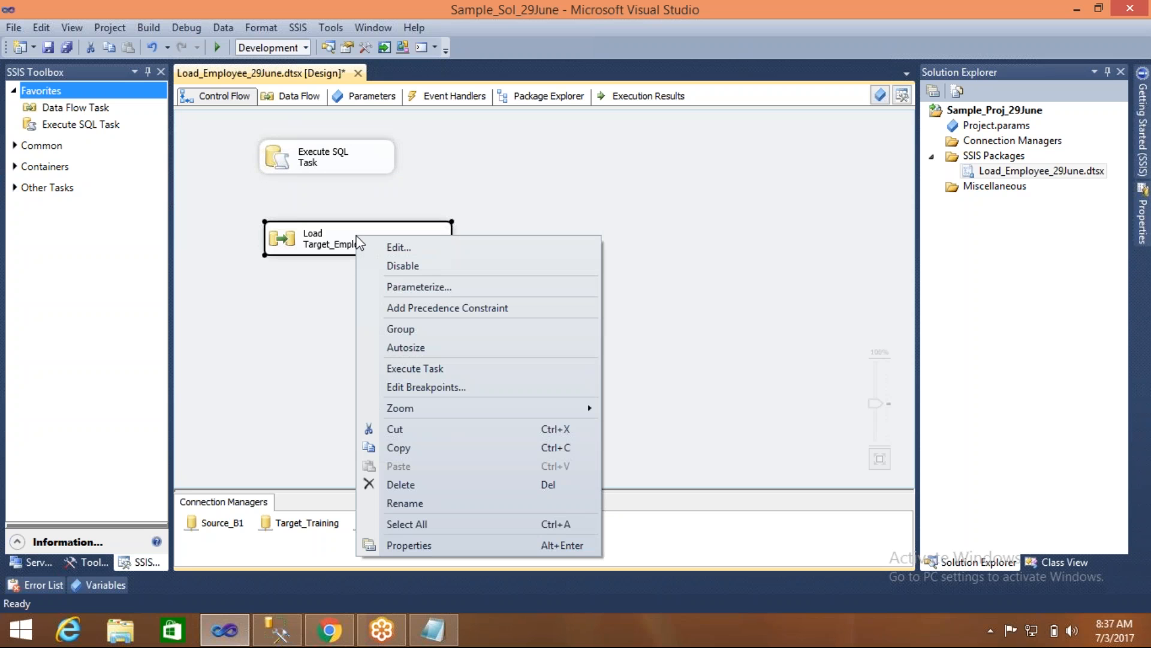
pyautogui.click(426, 180)
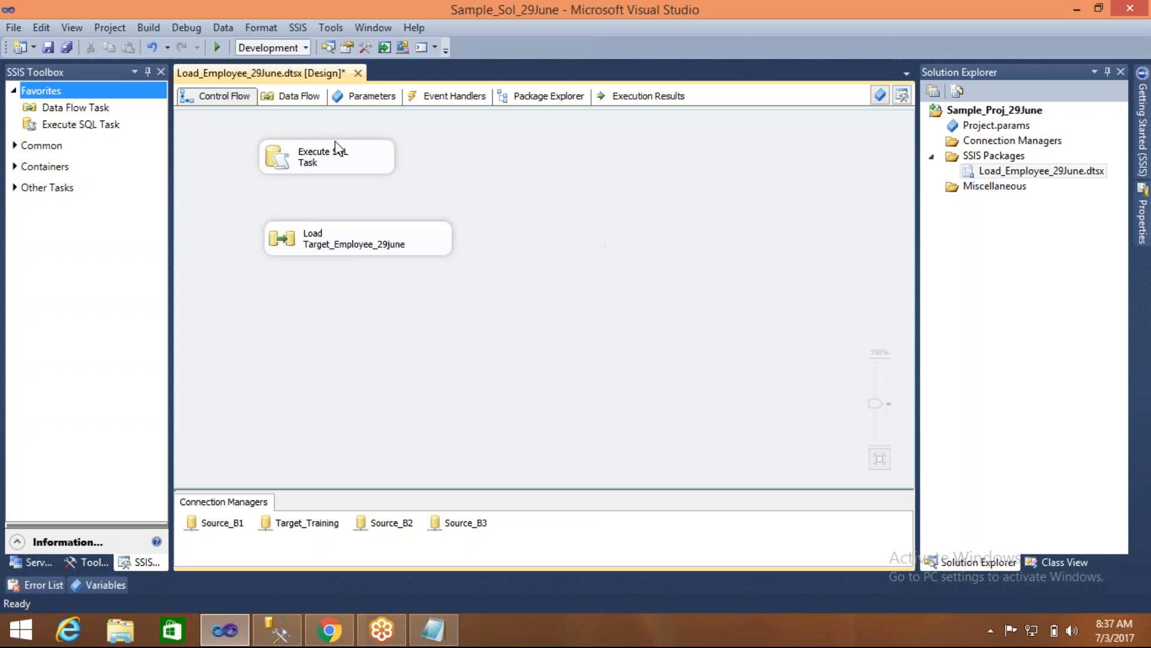
# - Rename the Execute SQL Task as Truncate Table Employee_29June
pyautogui.doubleClick(309, 164)
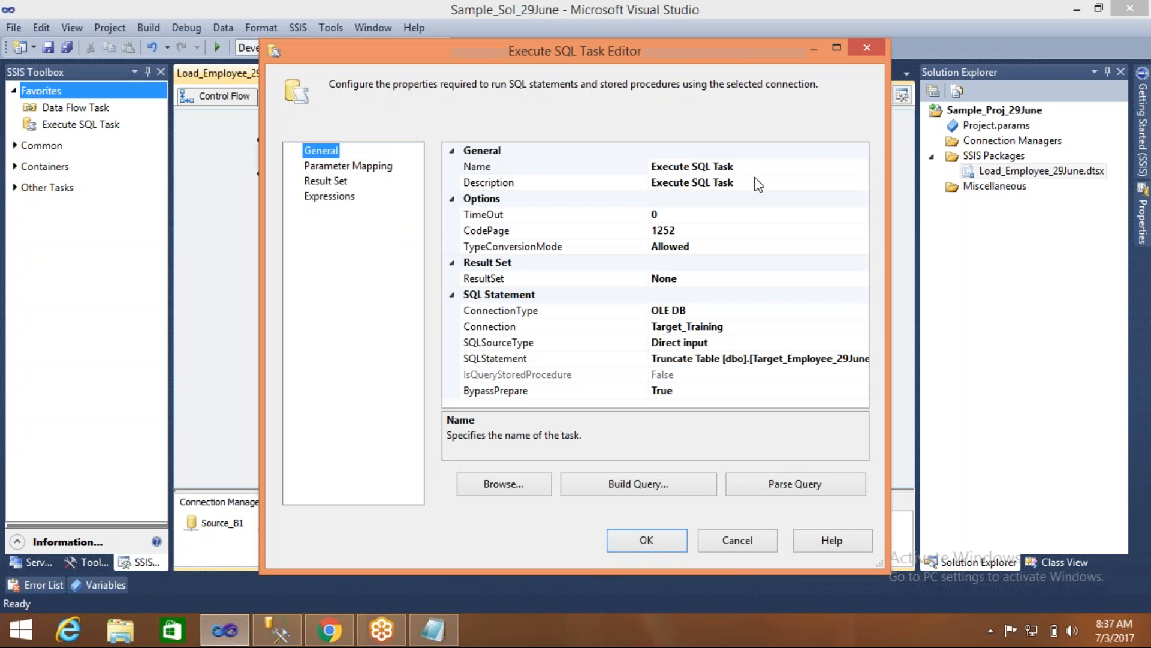
pyautogui.click(738, 169)
pyautogui.moveTo(735, 169); pyautogui.dragTo(627, 180)
pyautogui.write('Tr')
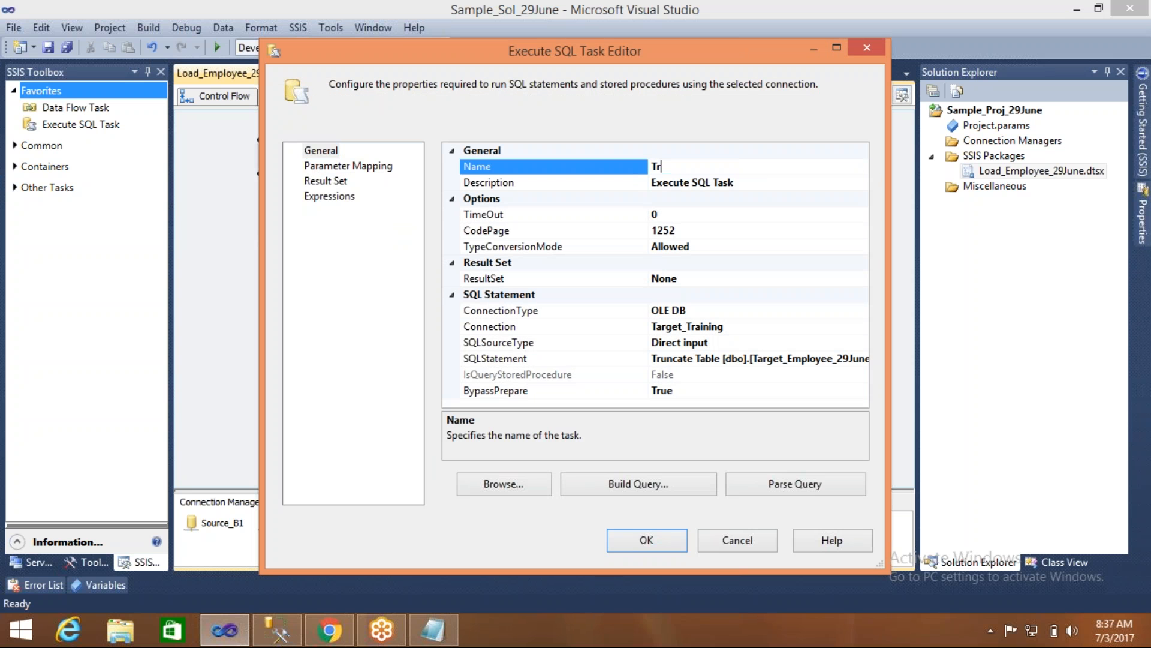
pyautogui.write('uncate Table Employee_29')
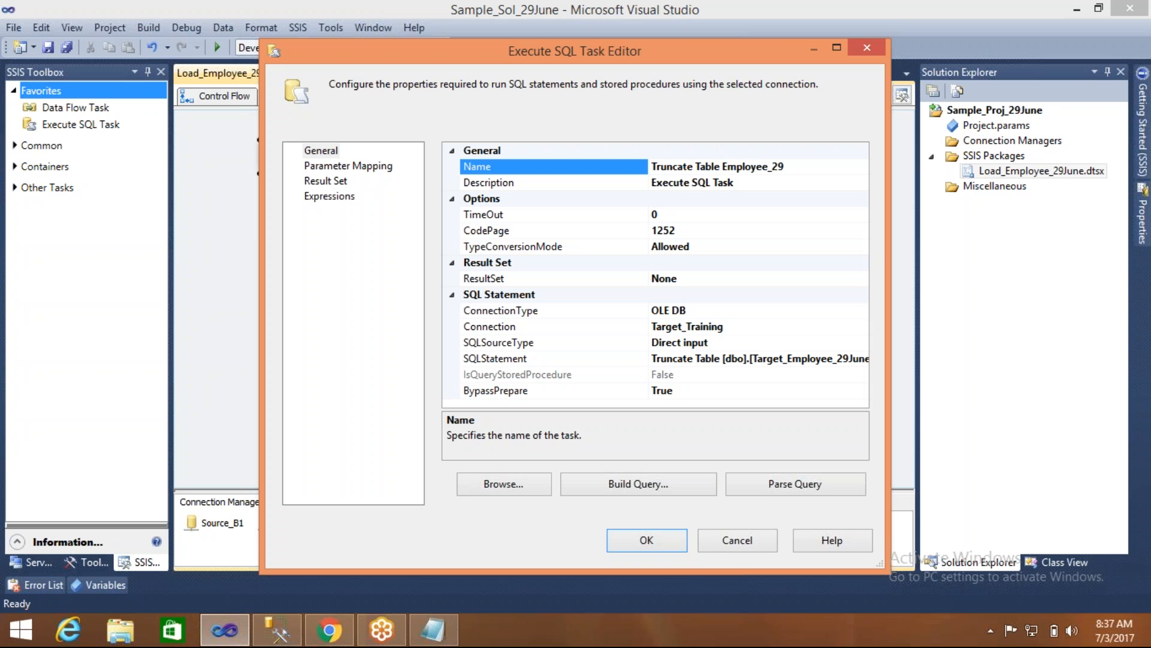
pyautogui.write('June')
pyautogui.click(655, 541)
pyautogui.click(586, 296)
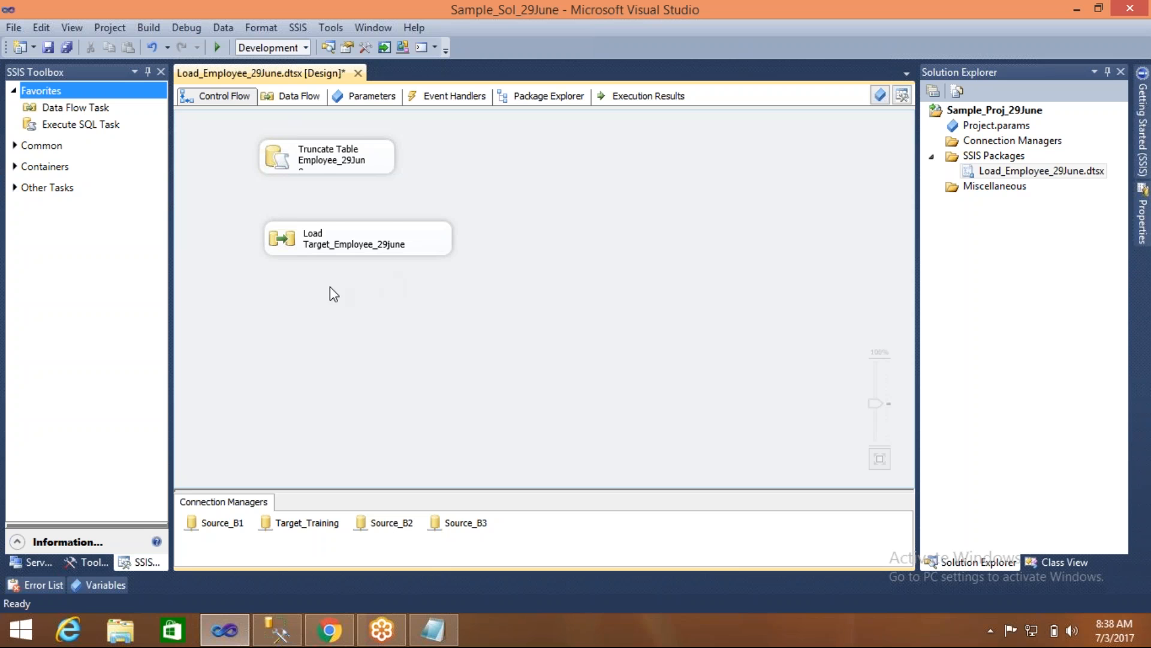
# - Autosize both control flow tasks together so that their boxes fit their full names
pyautogui.moveTo(253, 157); pyautogui.dragTo(412, 283)
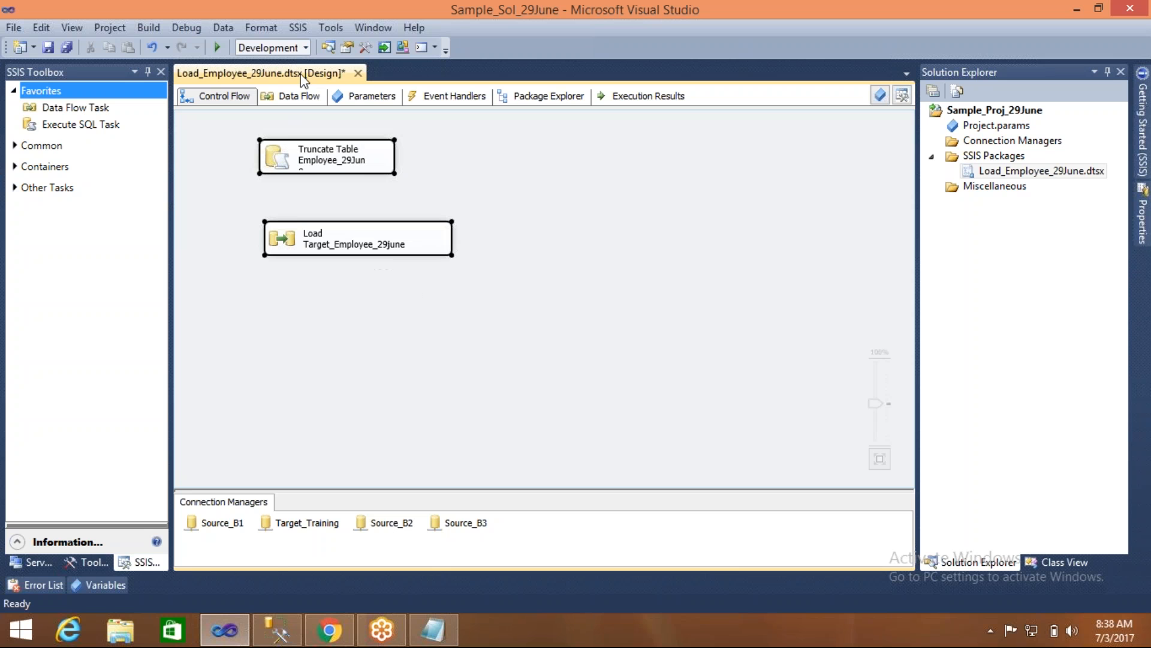
pyautogui.click(259, 28)
pyautogui.click(270, 44)
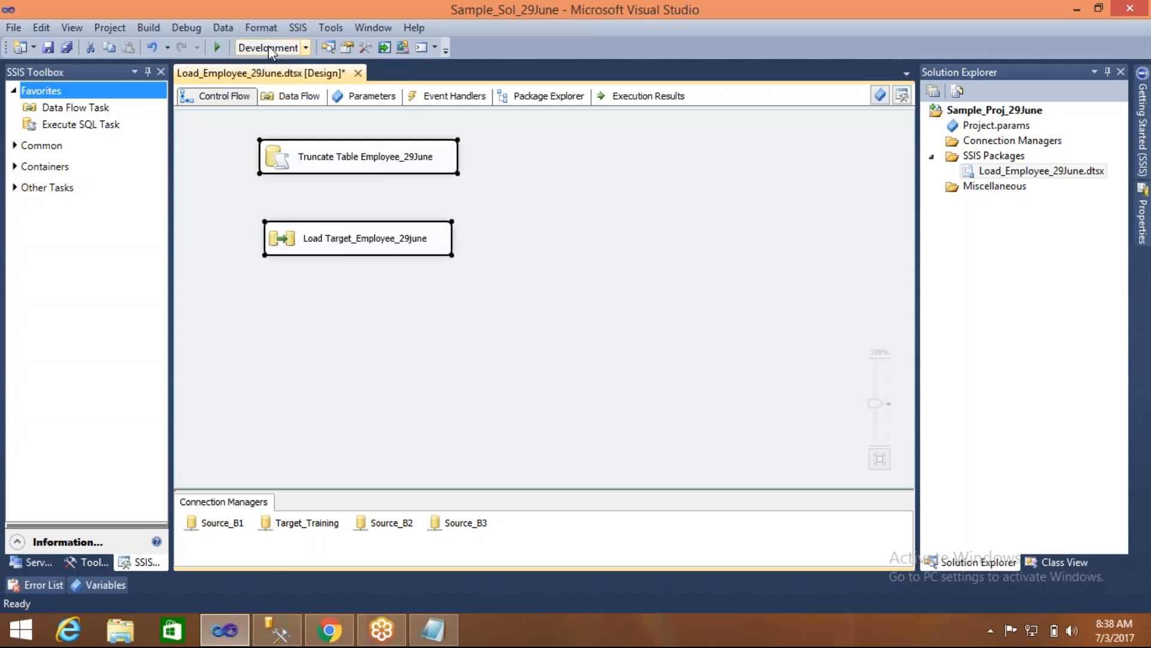
pyautogui.click(239, 157)
pyautogui.click(277, 158)
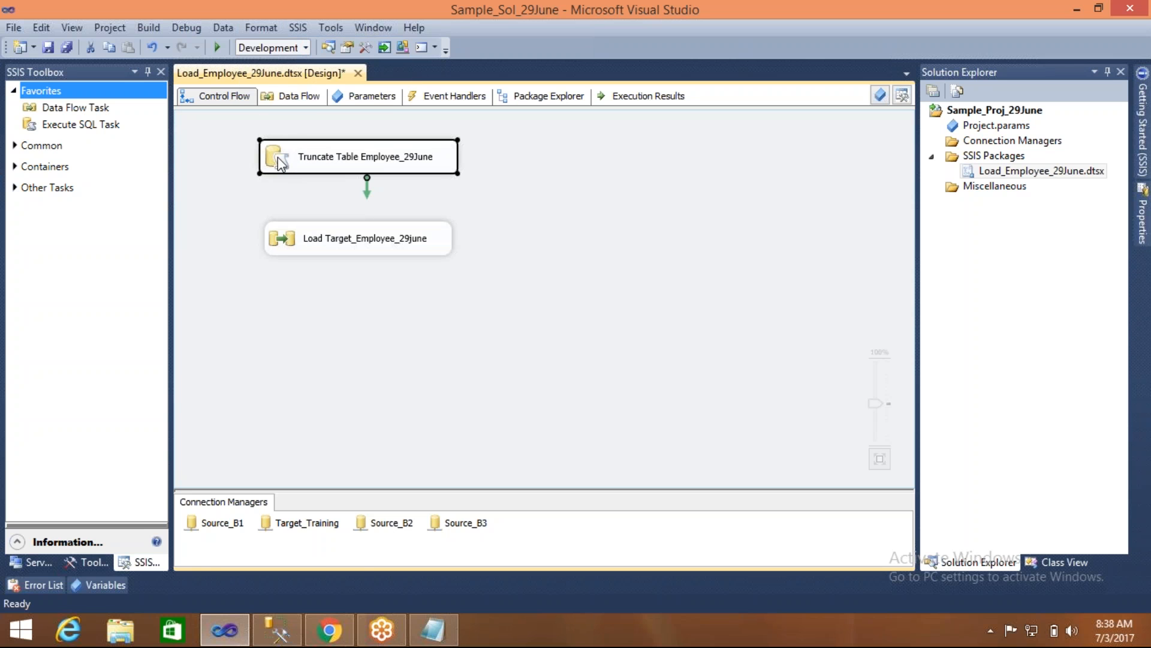
pyautogui.click(635, 215)
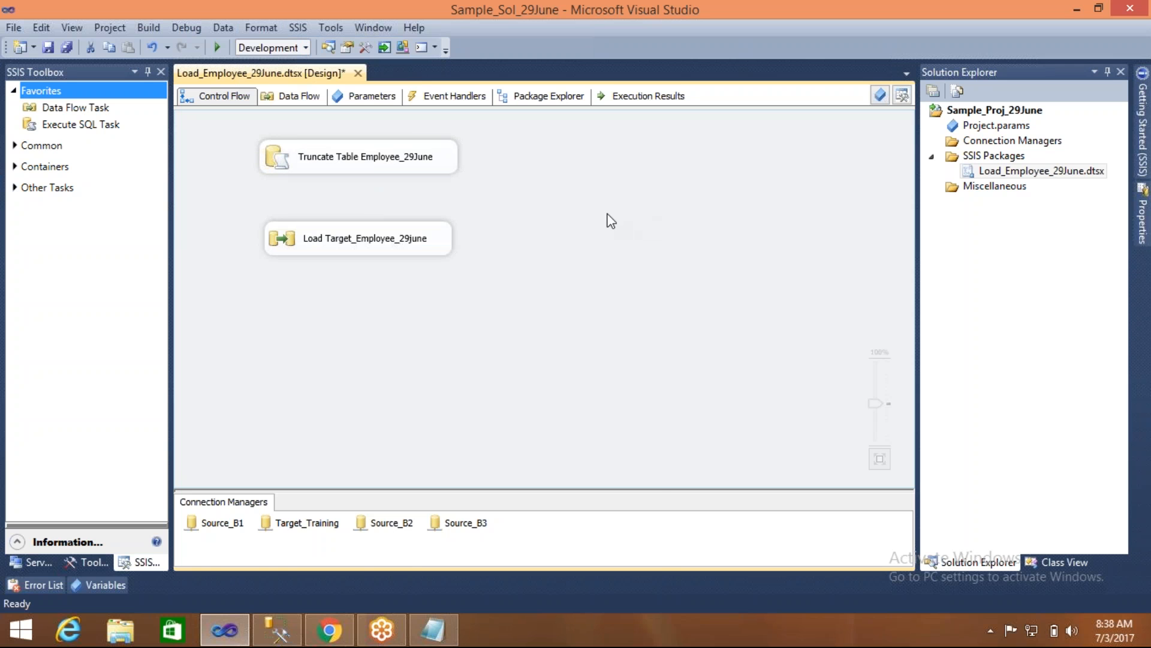
pyautogui.click(418, 251)
pyautogui.rightClick(418, 251)
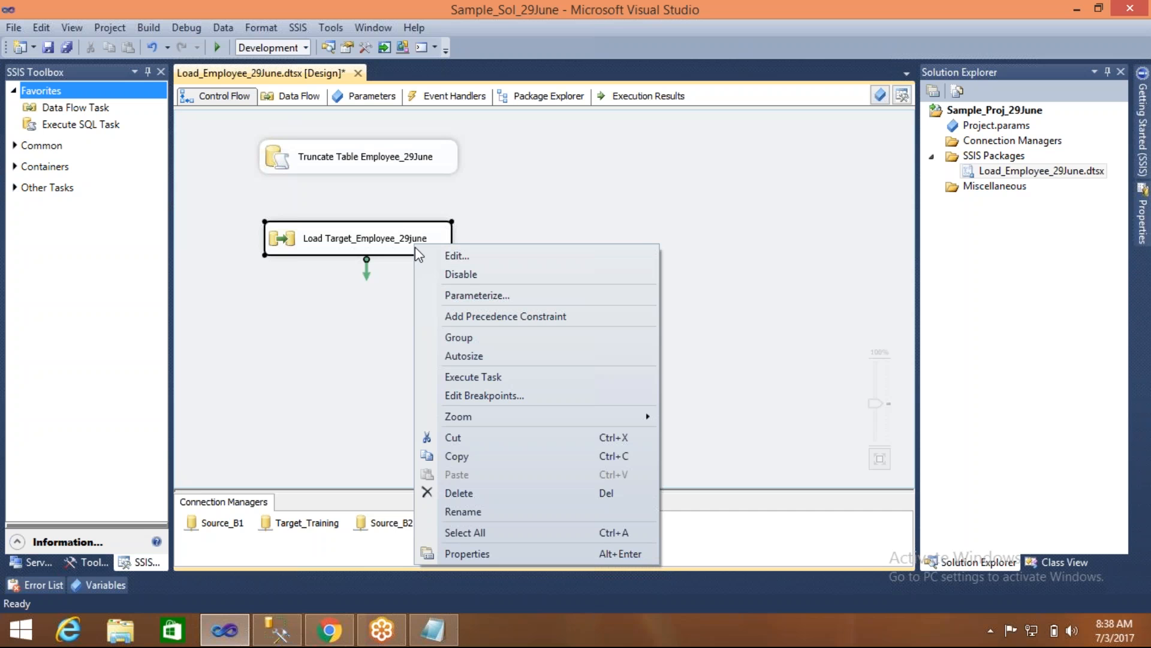
pyautogui.click(249, 389)
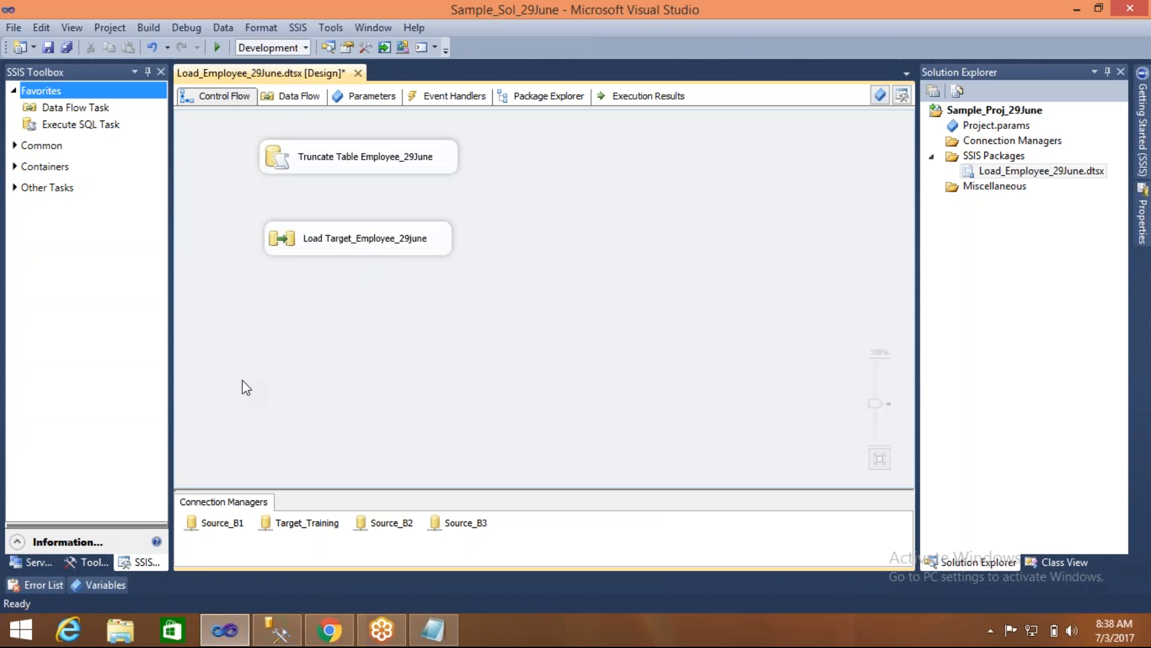
# - Move the Load Target_Employee_29june task further down and link Truncate Table Employee_29June to it with a precedence constraint
pyautogui.moveTo(284, 233); pyautogui.dragTo(355, 285)
pyautogui.click(545, 195)
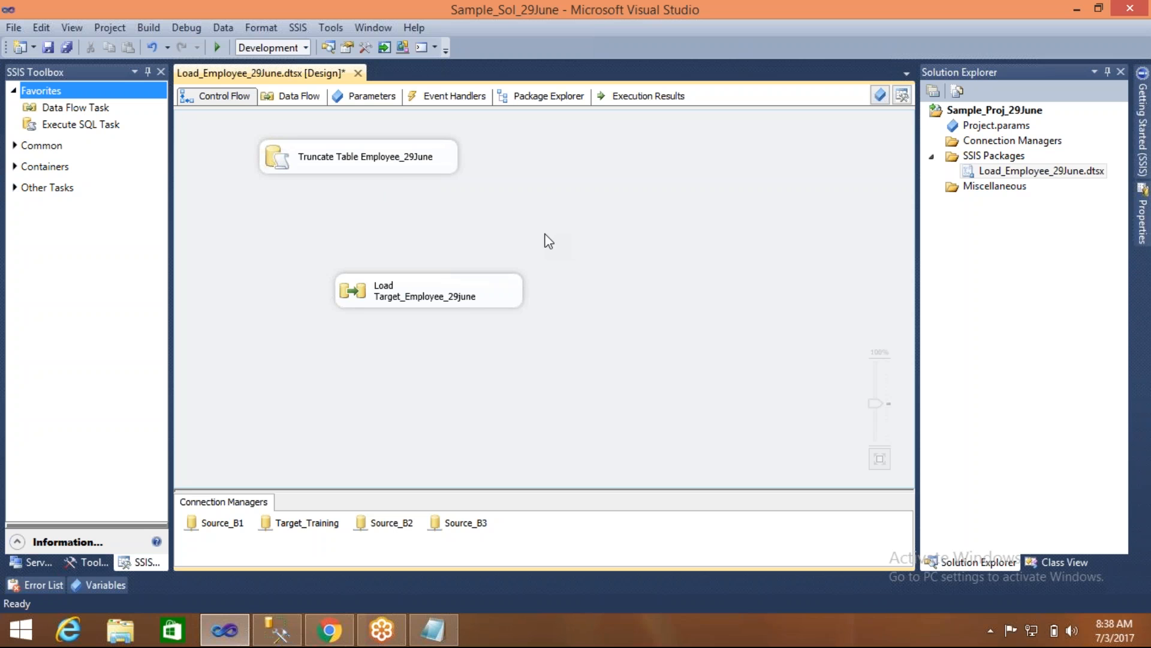
pyautogui.click(397, 164)
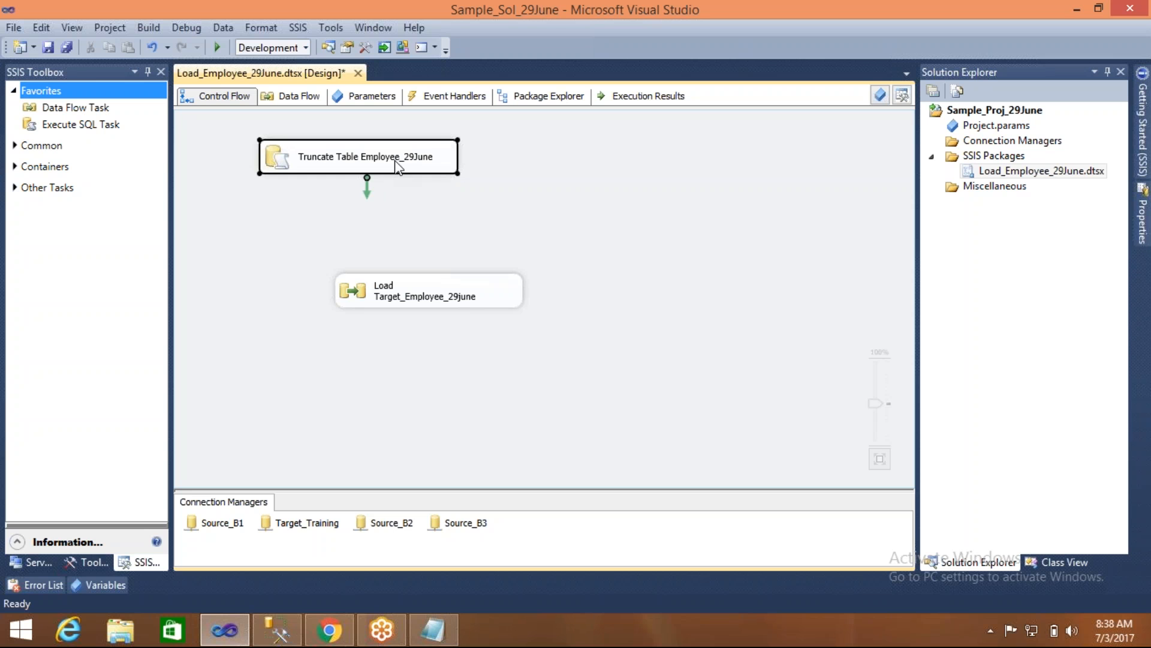
pyautogui.click(474, 191)
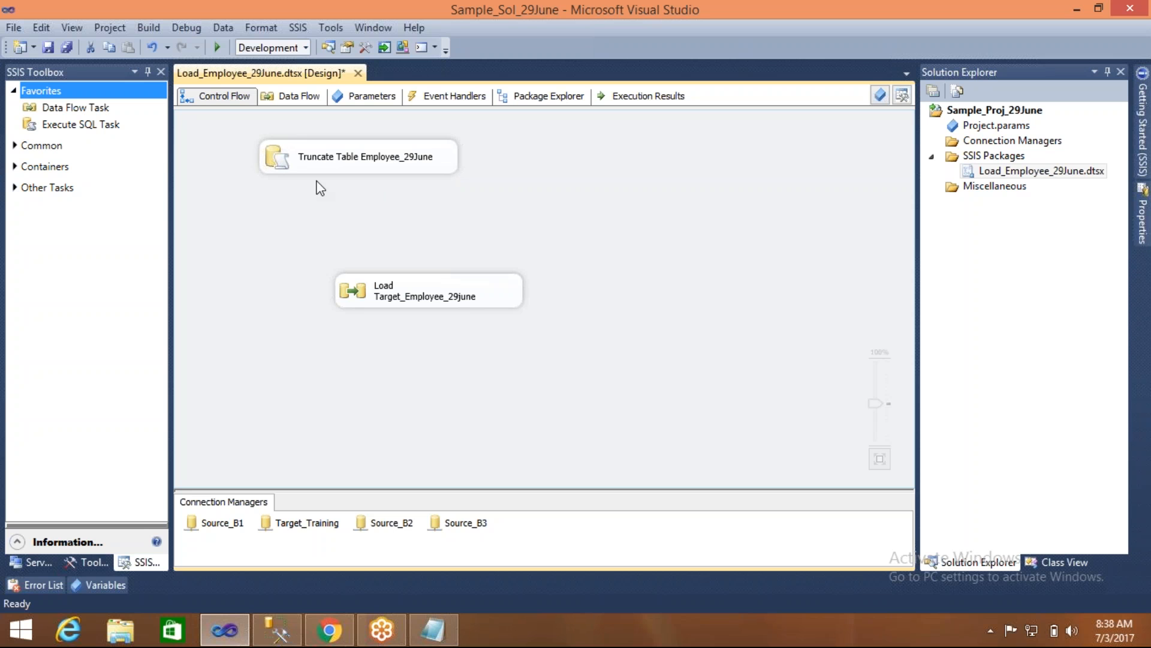
pyautogui.click(281, 159)
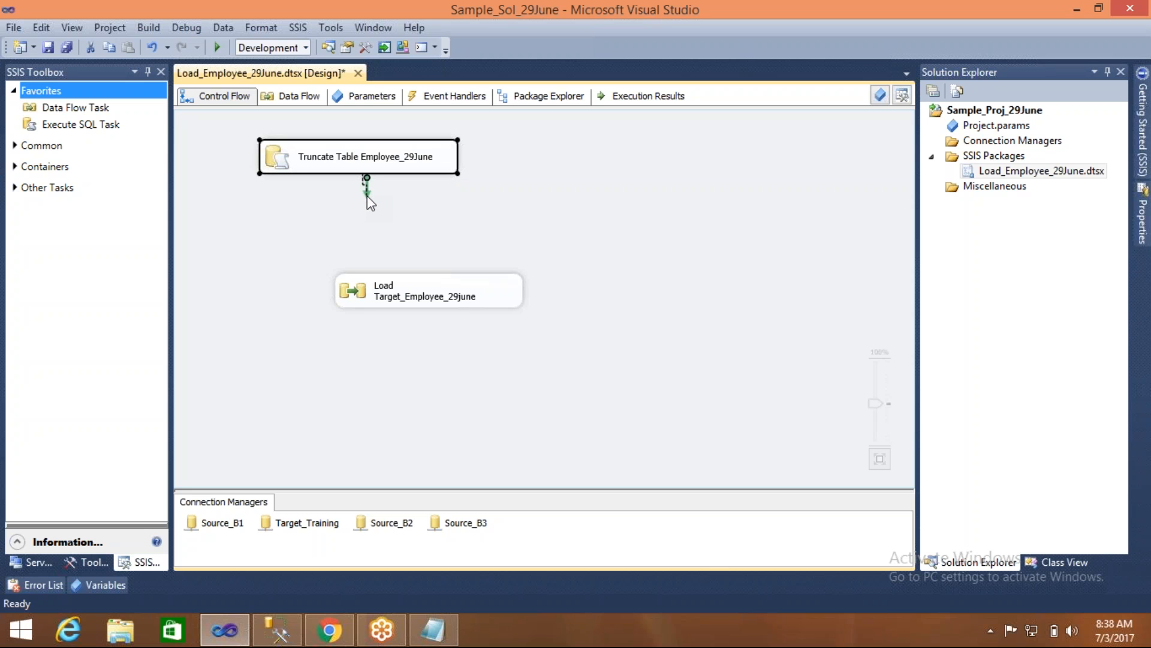
pyautogui.moveTo(367, 199); pyautogui.dragTo(429, 291)
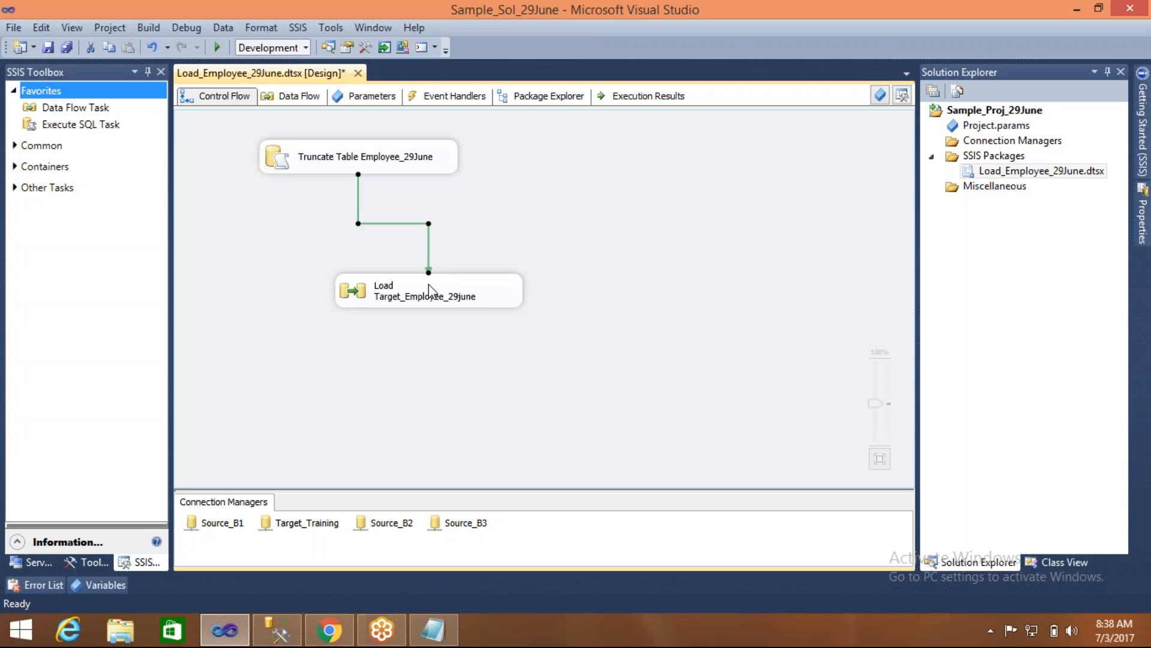
pyautogui.click(262, 259)
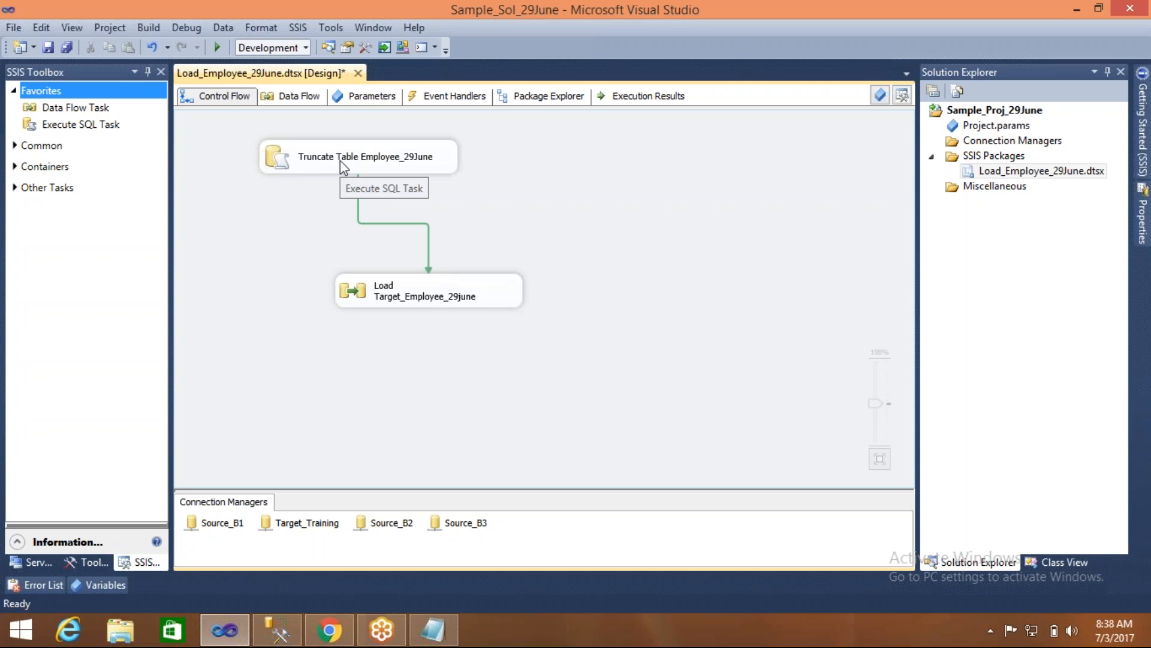
pyautogui.click(418, 295)
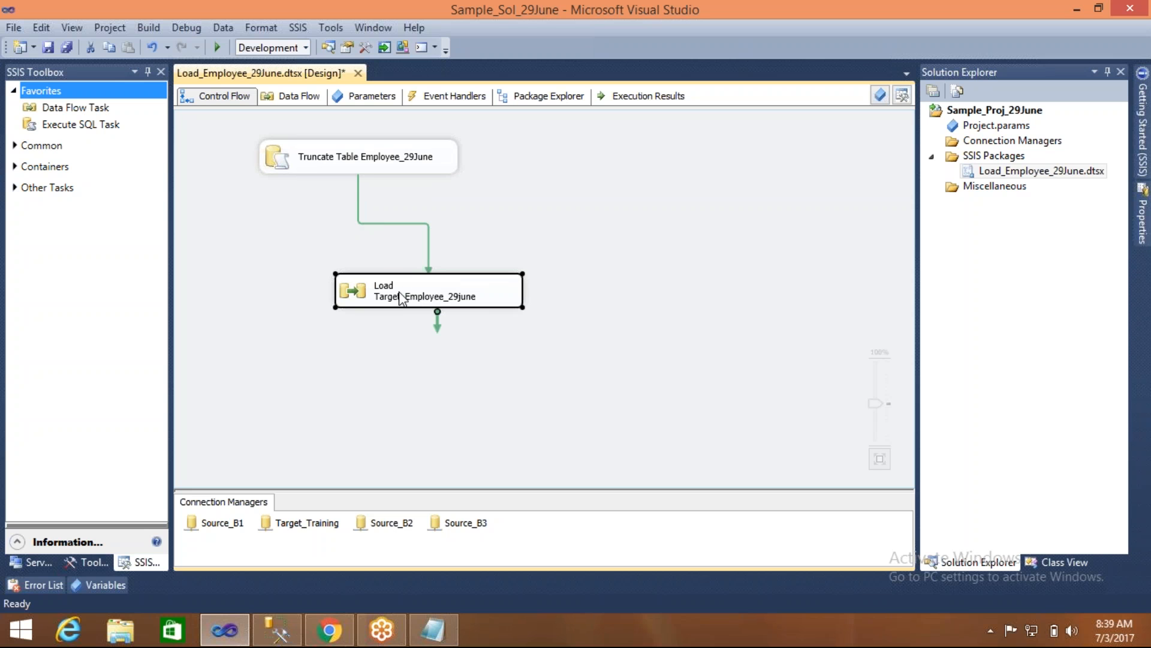
pyautogui.click(266, 303)
pyautogui.click(265, 157)
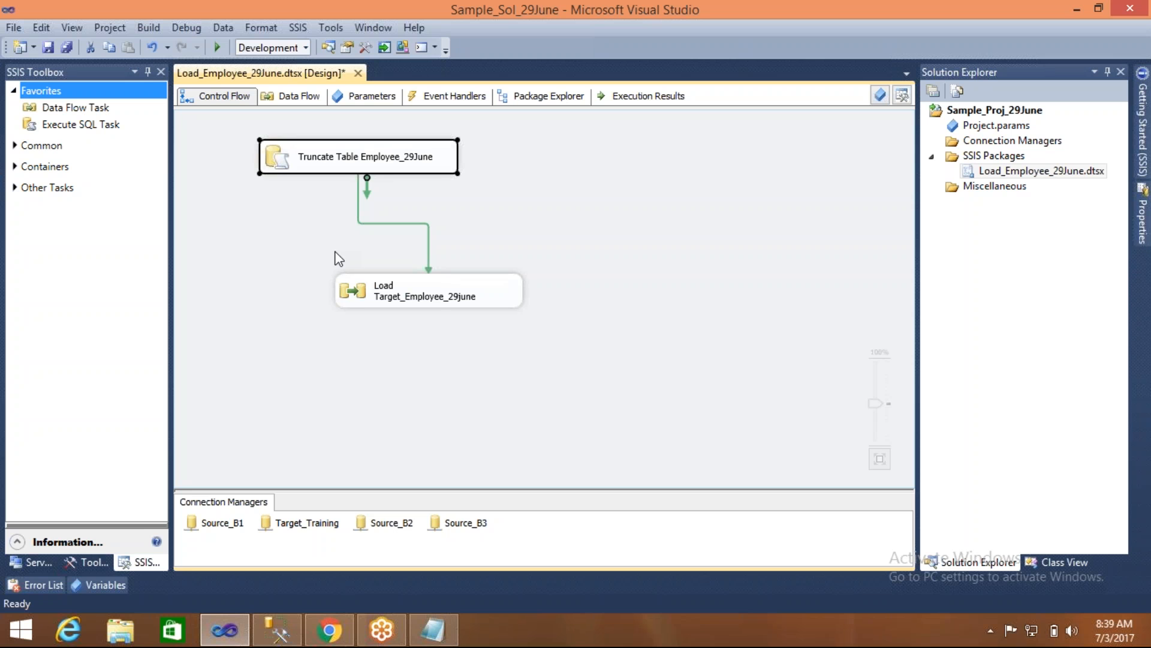
pyautogui.click(376, 281)
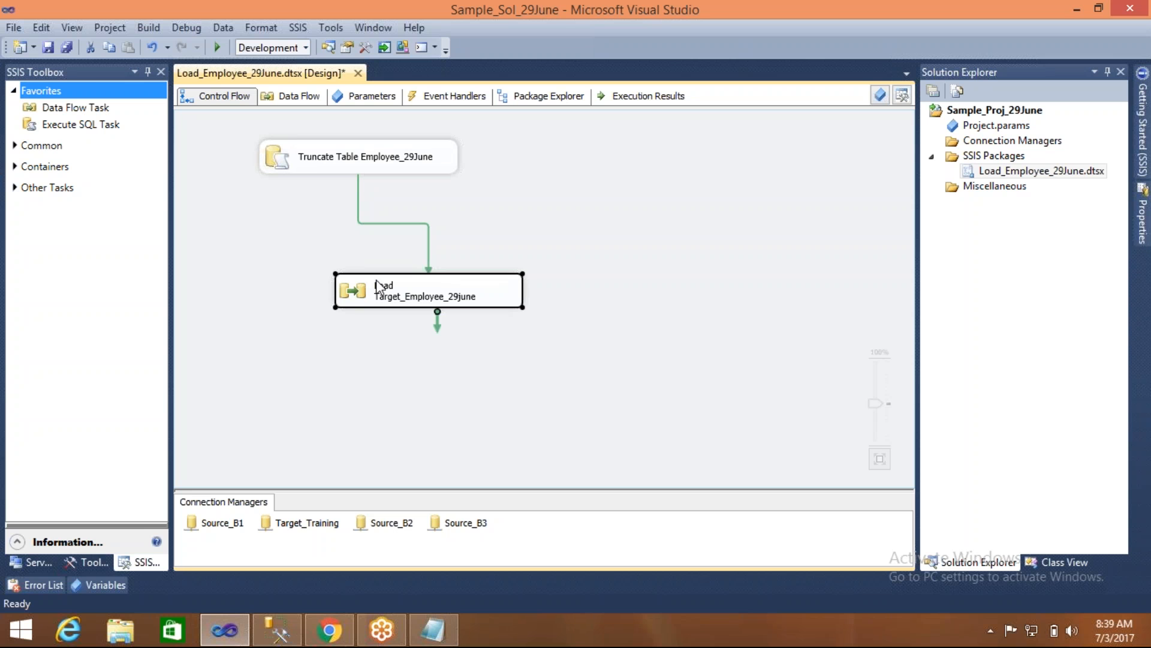
pyautogui.click(509, 225)
# - Switch to the Notepad notes and add the line "Successfuly done?" below the duplicate rows note
pyautogui.click(433, 629)
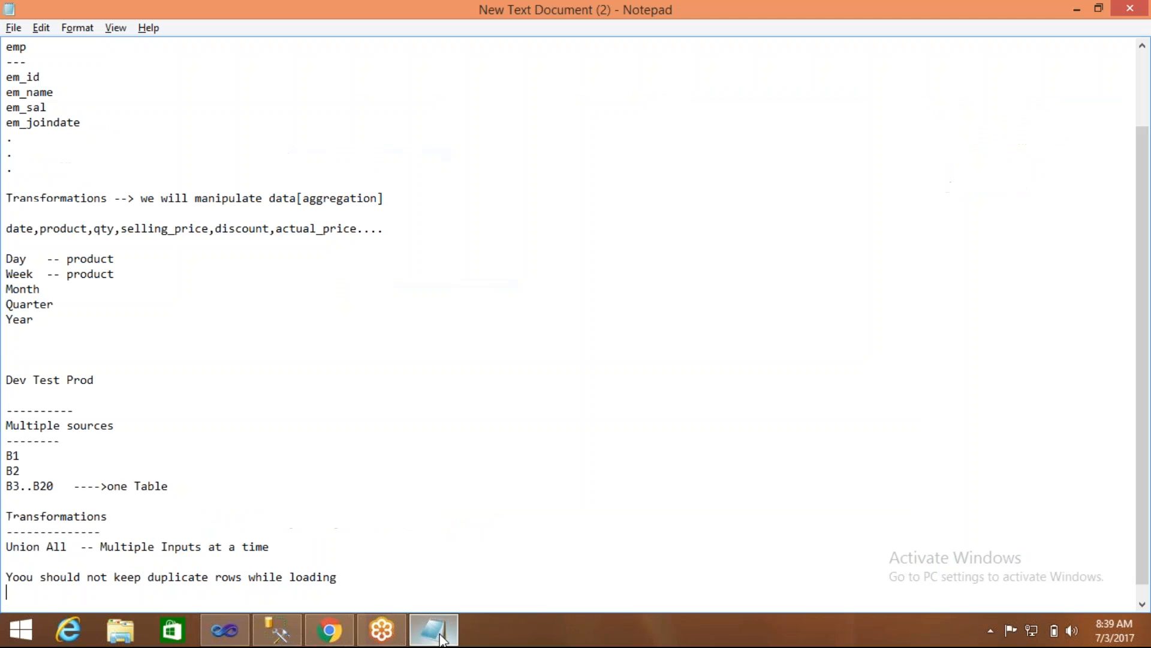
pyautogui.press('Return')
pyautogui.press('Return')
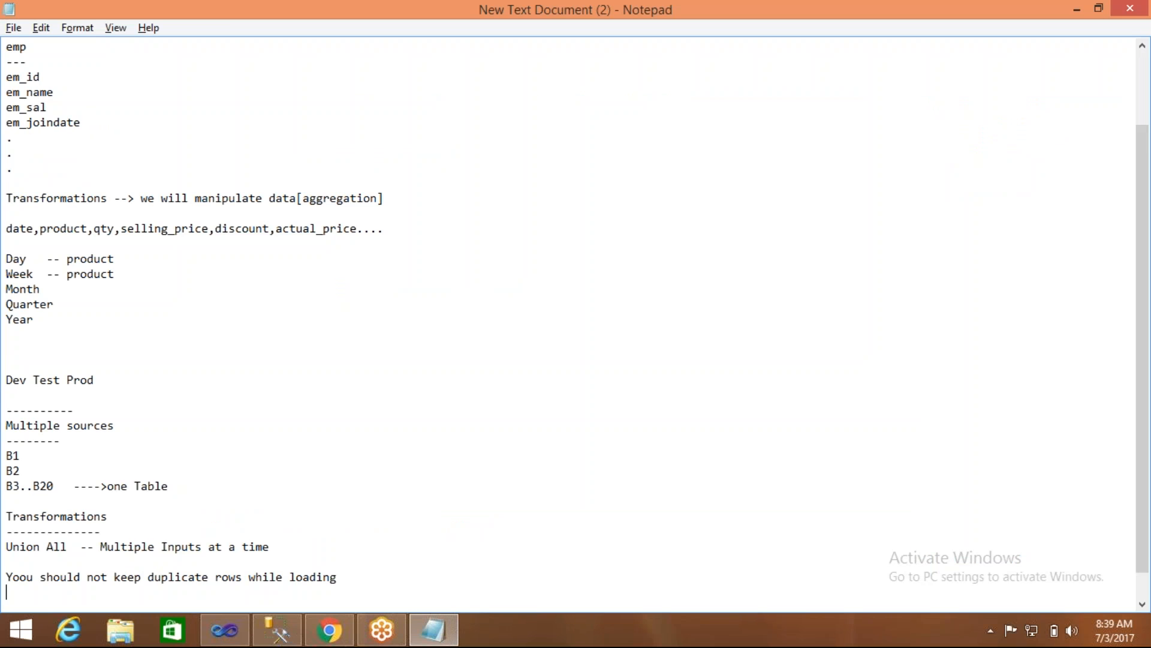
pyautogui.write('Succe')
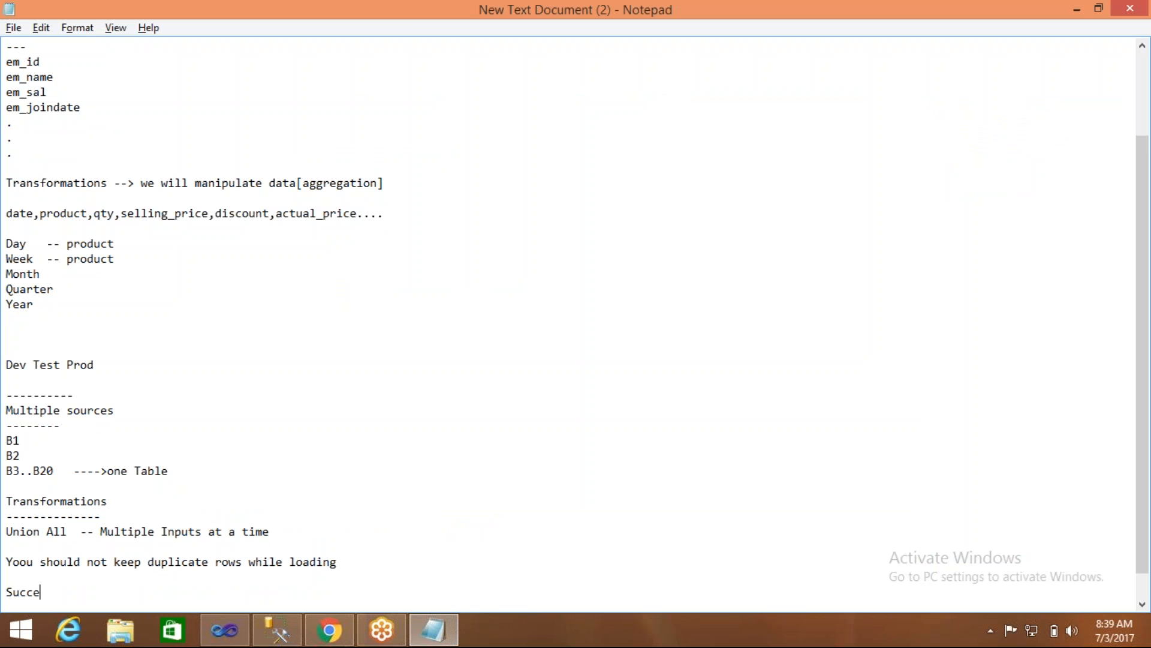
pyautogui.write('ssfuly done?')
pyautogui.press('Return')
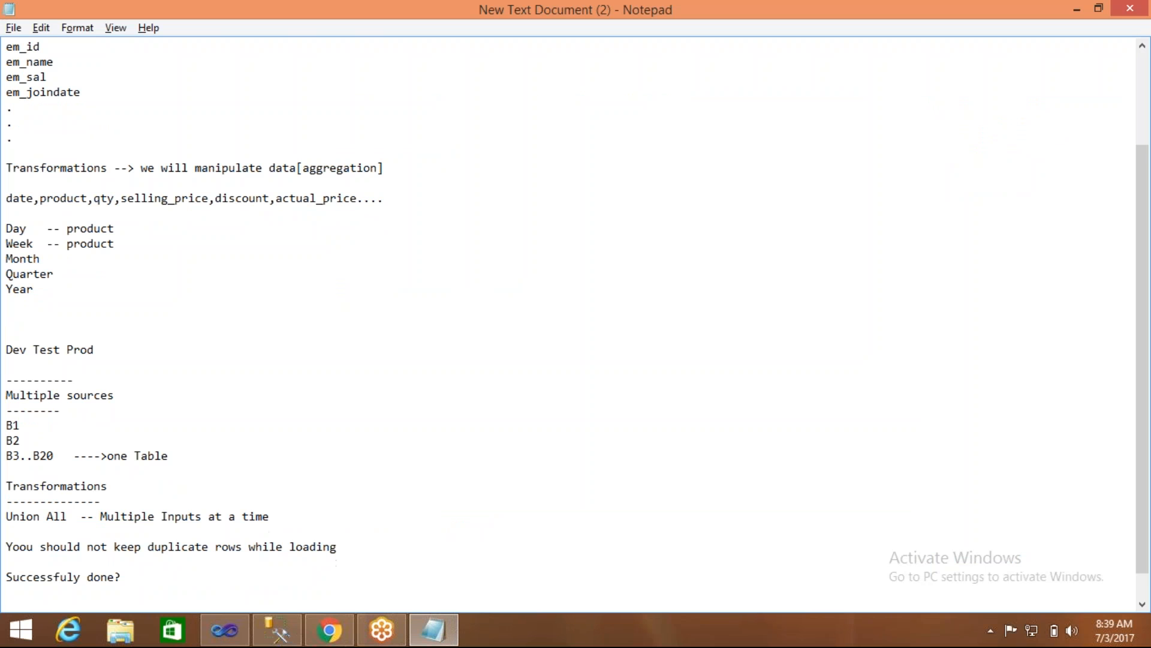
# - Return to Visual Studio, delete the precedence constraint between the two tasks, and reconnect the truncate task to the load task
pyautogui.hotkey('alt', 'Tab')
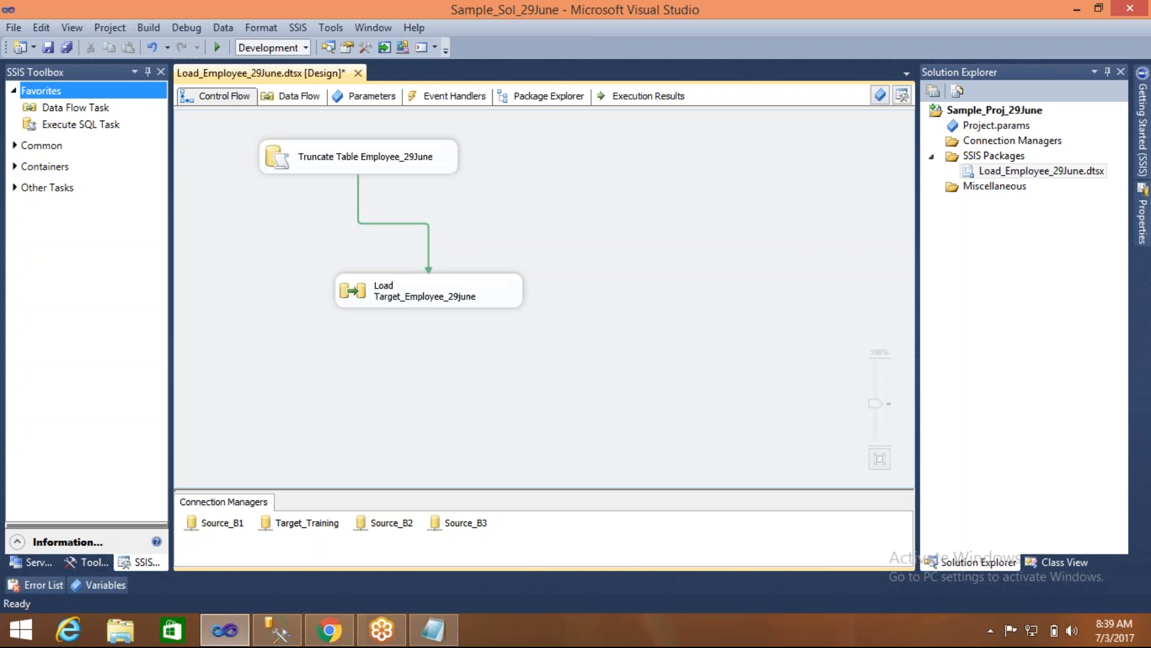
pyautogui.click(358, 185)
pyautogui.press('Delete')
pyautogui.click(363, 167)
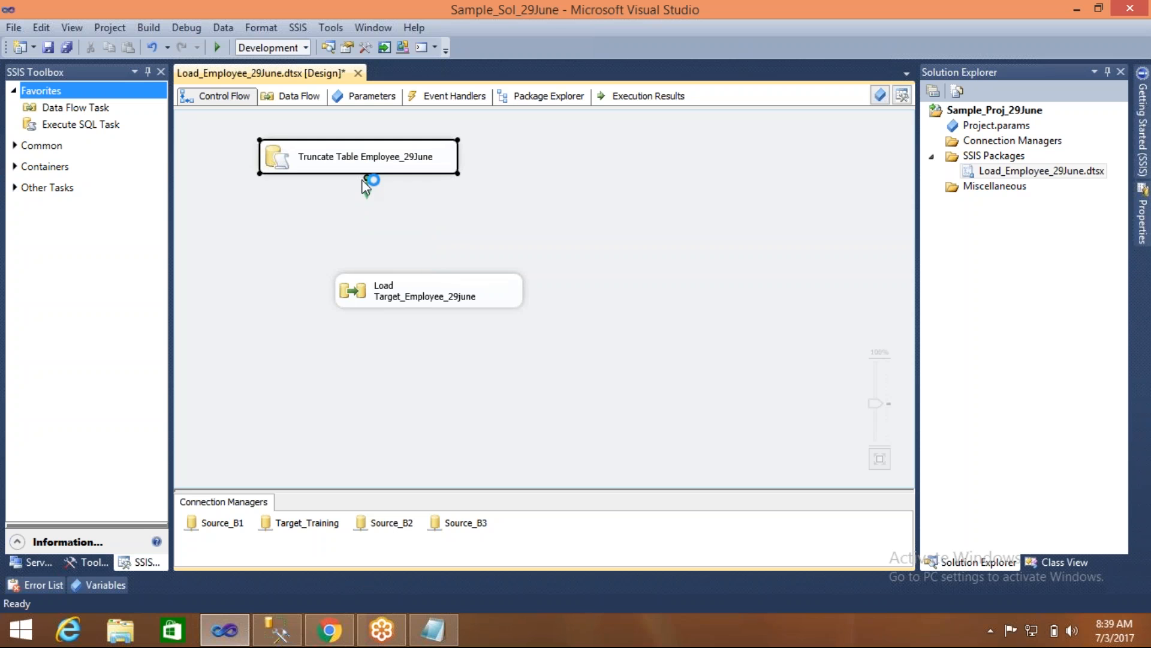
pyautogui.moveTo(366, 179); pyautogui.dragTo(420, 294)
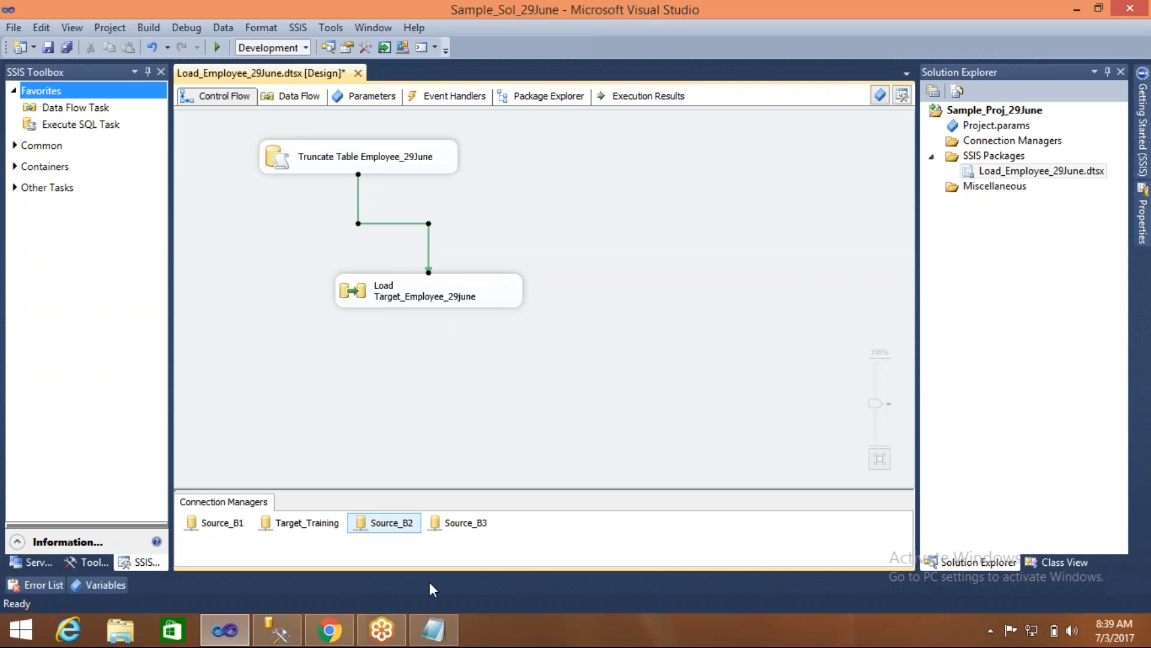
# - Switch to the Notepad notes and add the heading "Predence Contraint" underlined with dashes at the end
pyautogui.click(433, 630)
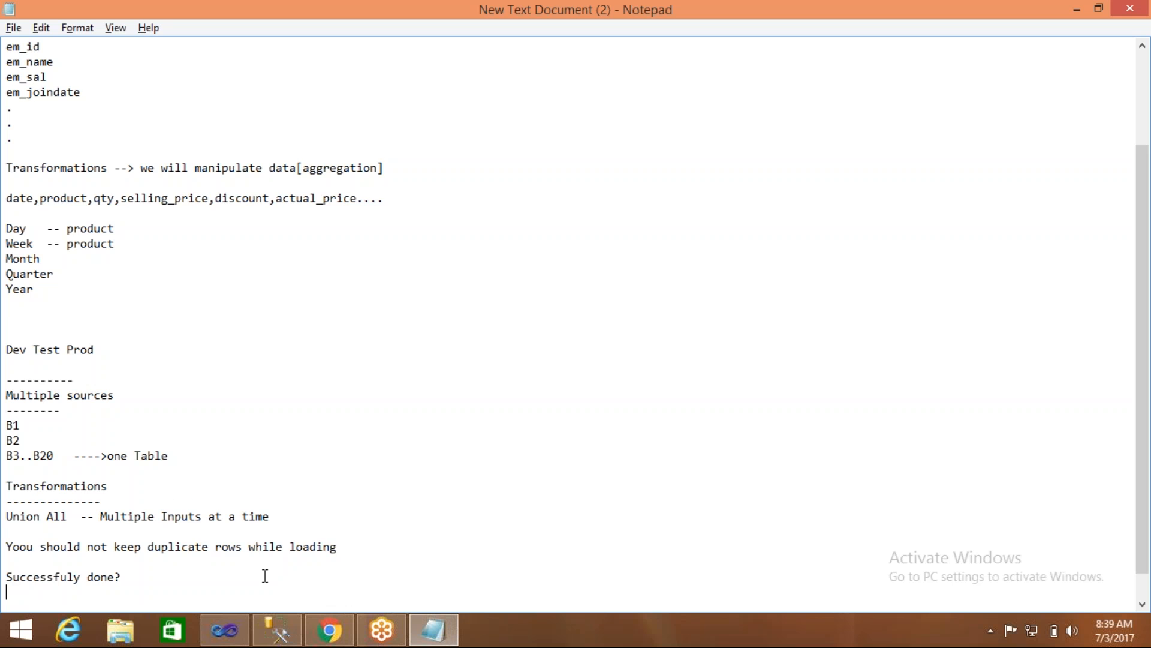
pyautogui.press('Return')
pyautogui.press('Return')
pyautogui.write('Pre')
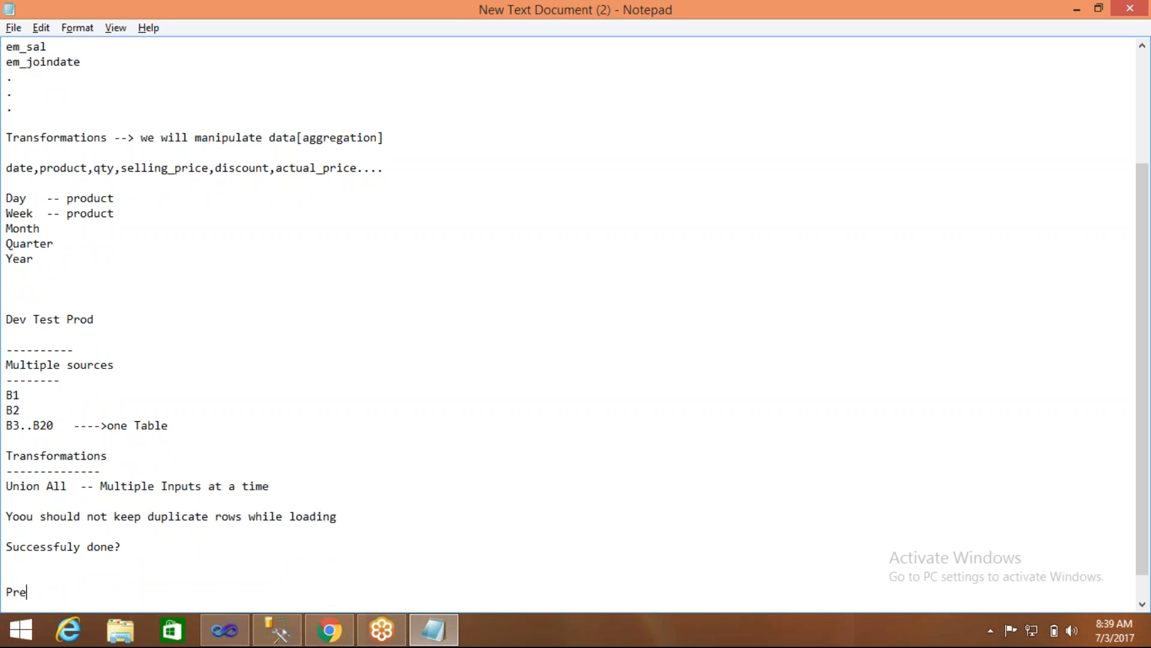
pyautogui.write('dece')
pyautogui.press('BackSpace')
pyautogui.press('BackSpace')
pyautogui.write('nce Contraint')
pyautogui.press('Return')
pyautogui.write('-----------------')
pyautogui.press('Return')
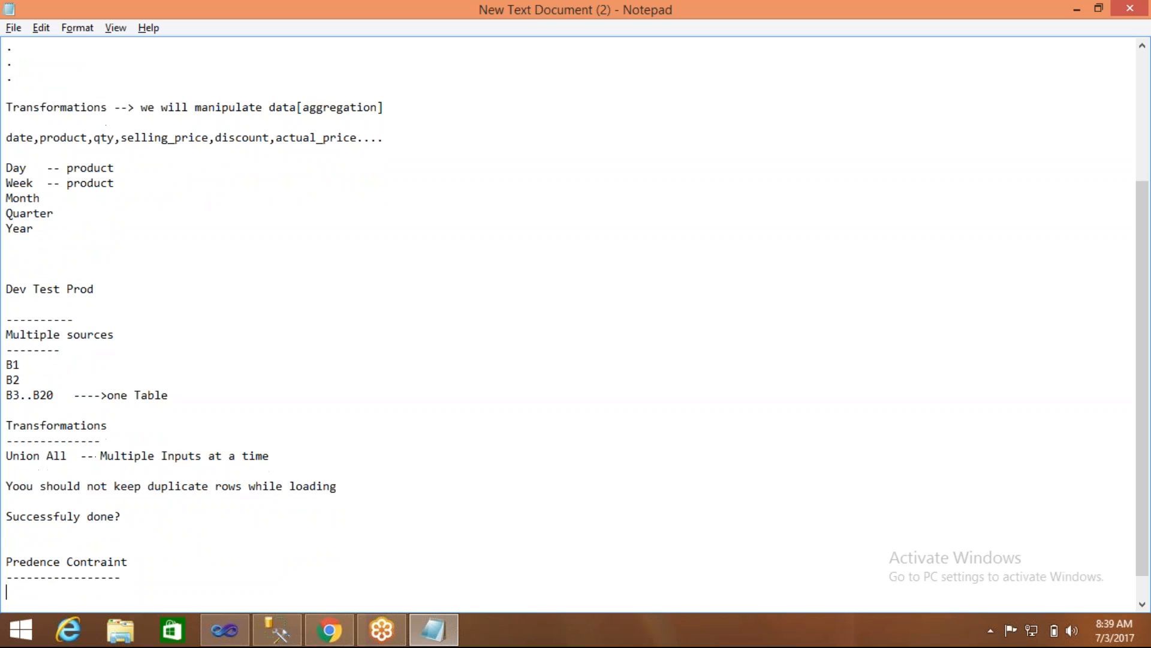
# - Add the subheading "3 Options" with a dashed underline below the constraint heading
pyautogui.write('3 Options')
pyautogui.press('Return')
pyautogui.write('------')
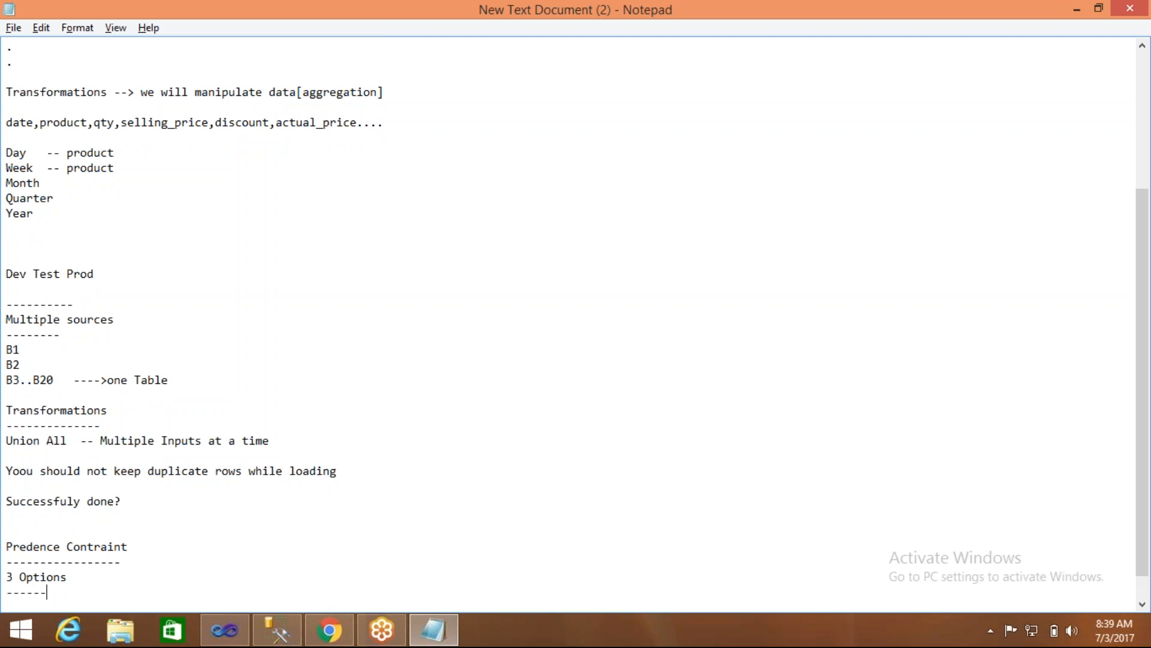
# - List the three constraint options below the subheading as "1.On Success", "2.On Failure" and "3.On Completion"
pyautogui.press('Return')
pyautogui.write('1.On Success')
pyautogui.press('Return')
pyautogui.write('2.')
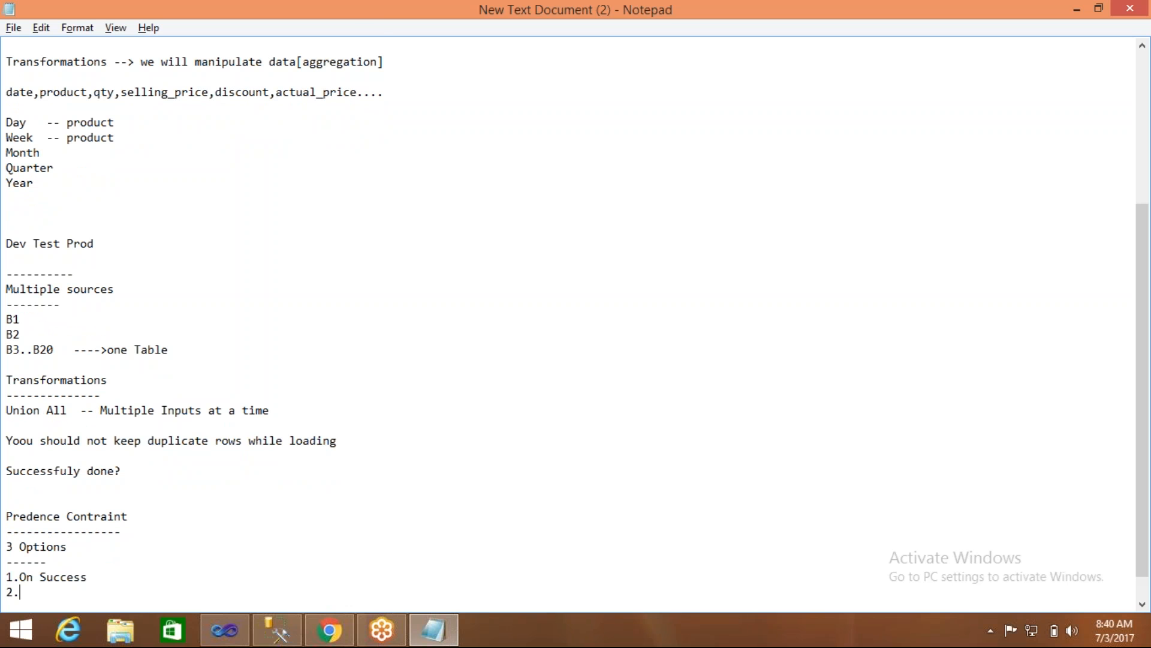
pyautogui.write('On Failure')
pyautogui.press('Return')
pyautogui.write('3')
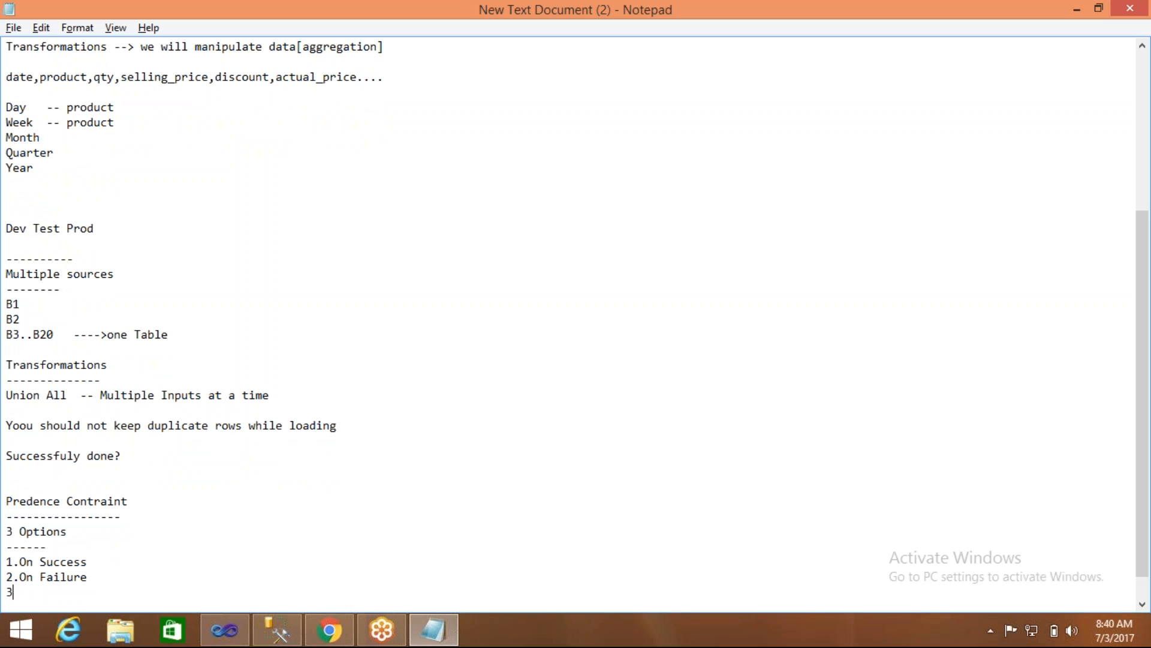
pyautogui.write('.On Completion')
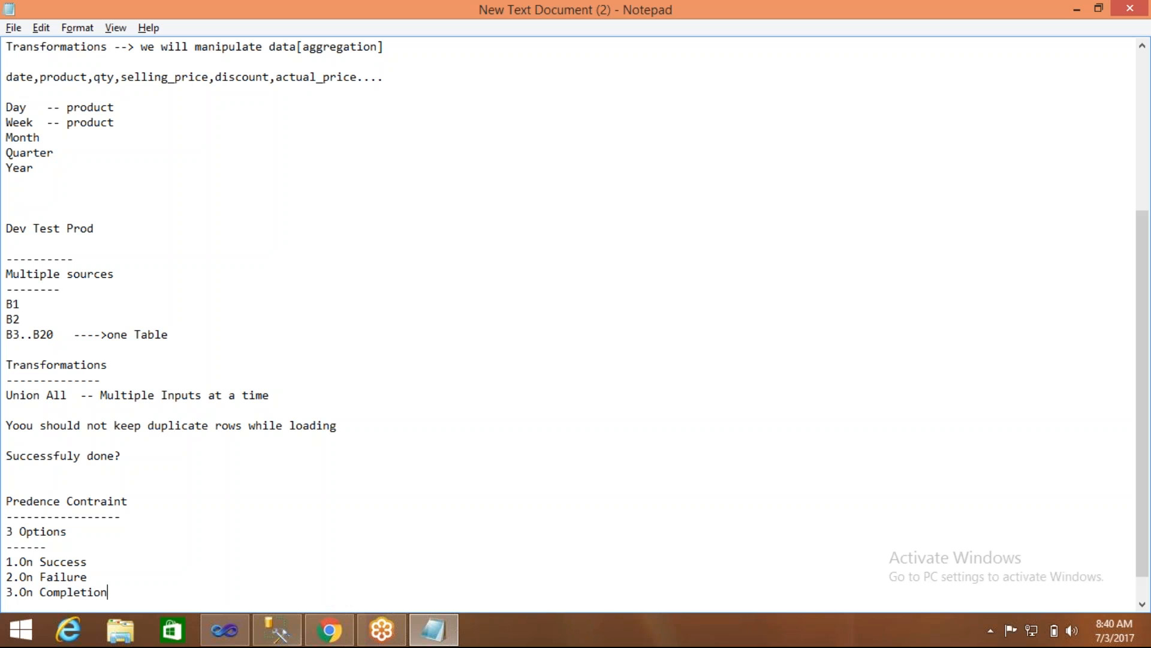
# - Switch to Visual Studio and review the available constraint values for the link between the truncate and load tasks, leaving them unchanged
pyautogui.click(224, 630)
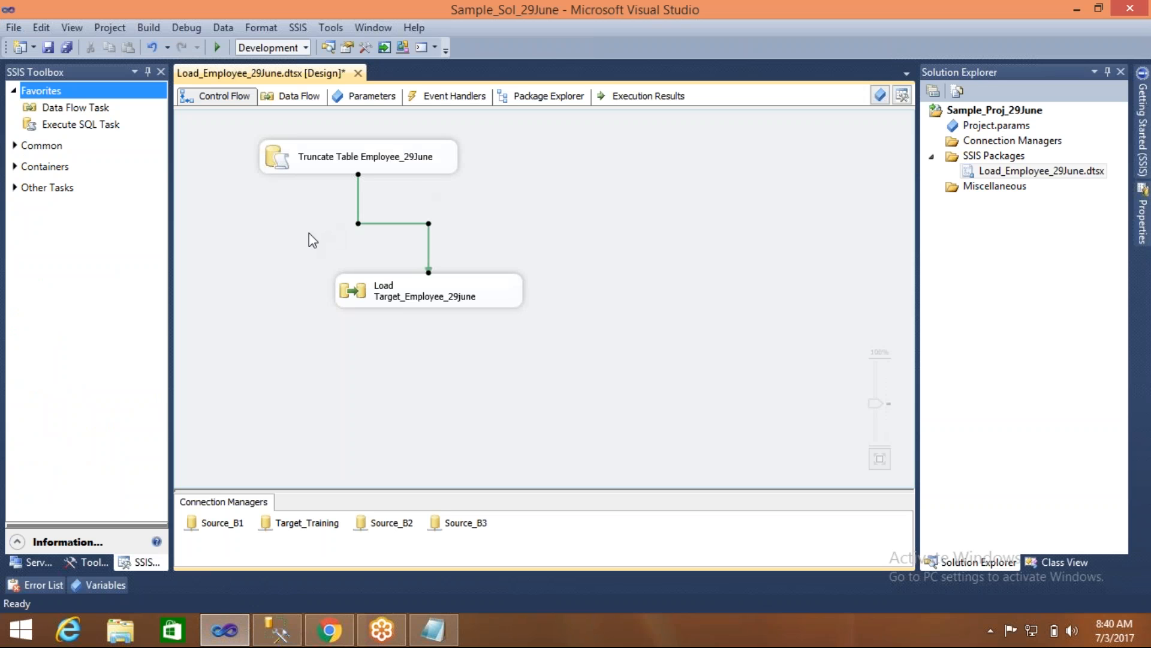
pyautogui.click(279, 165)
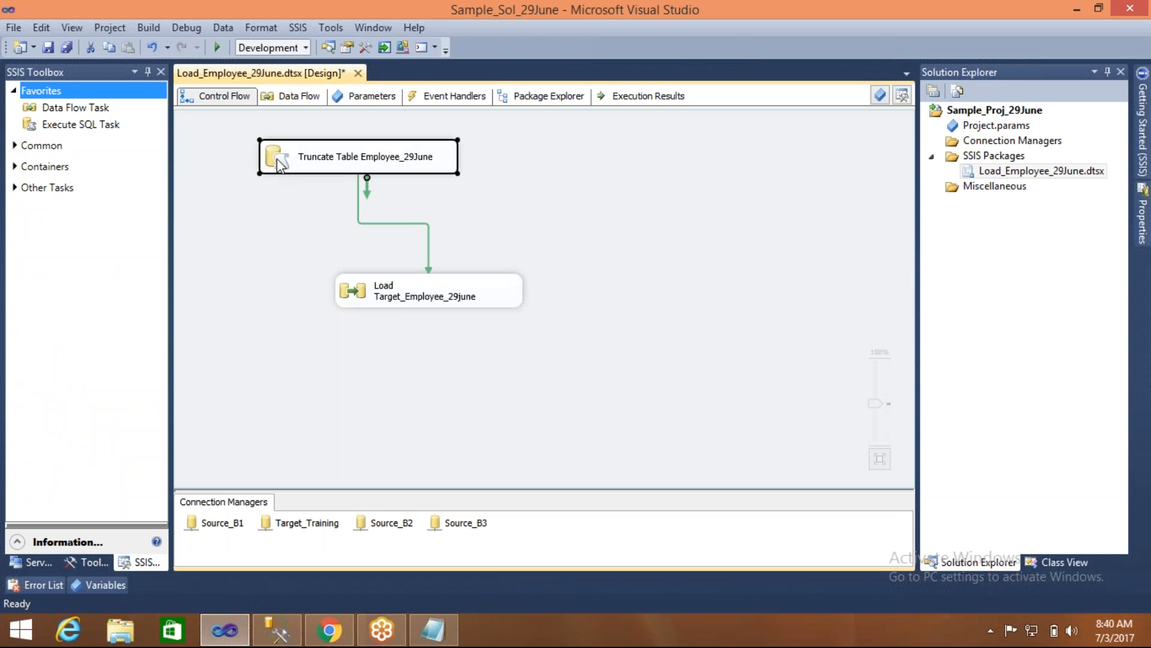
pyautogui.click(323, 202)
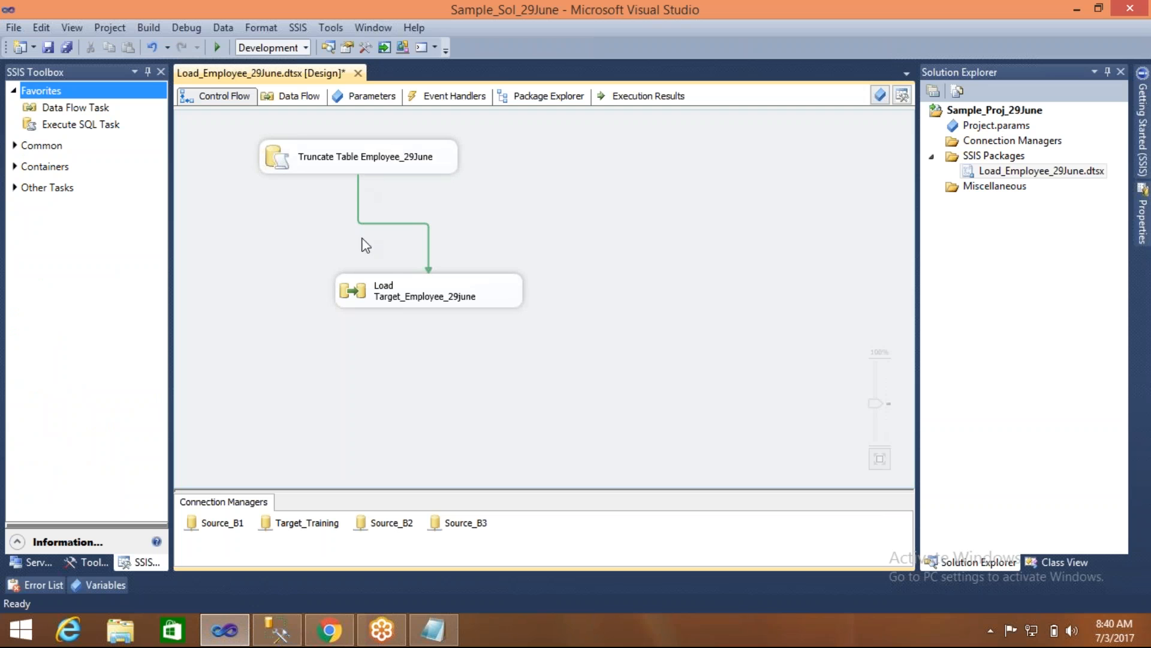
pyautogui.click(398, 224)
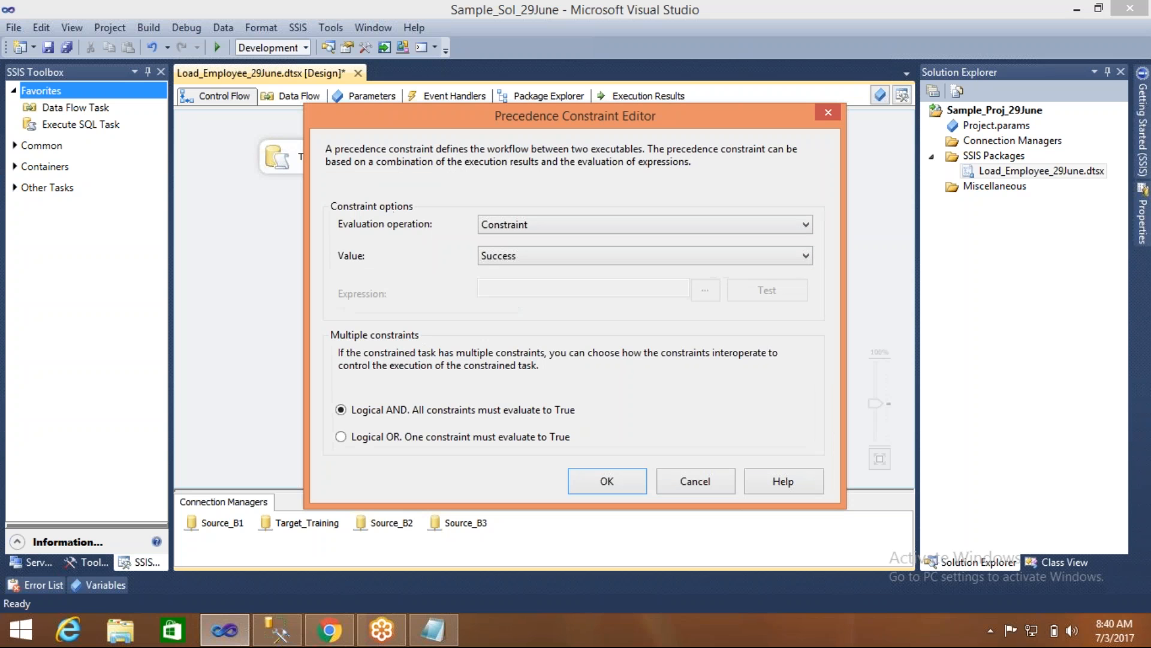
pyautogui.moveTo(455, 113); pyautogui.dragTo(682, 138)
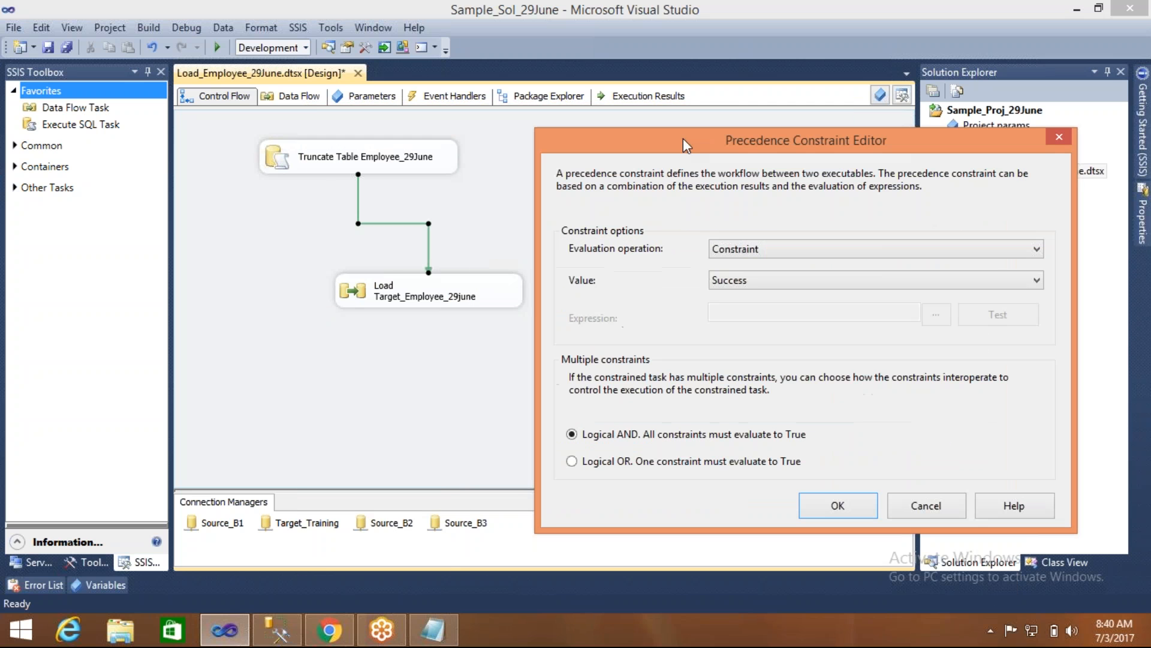
pyautogui.click(754, 287)
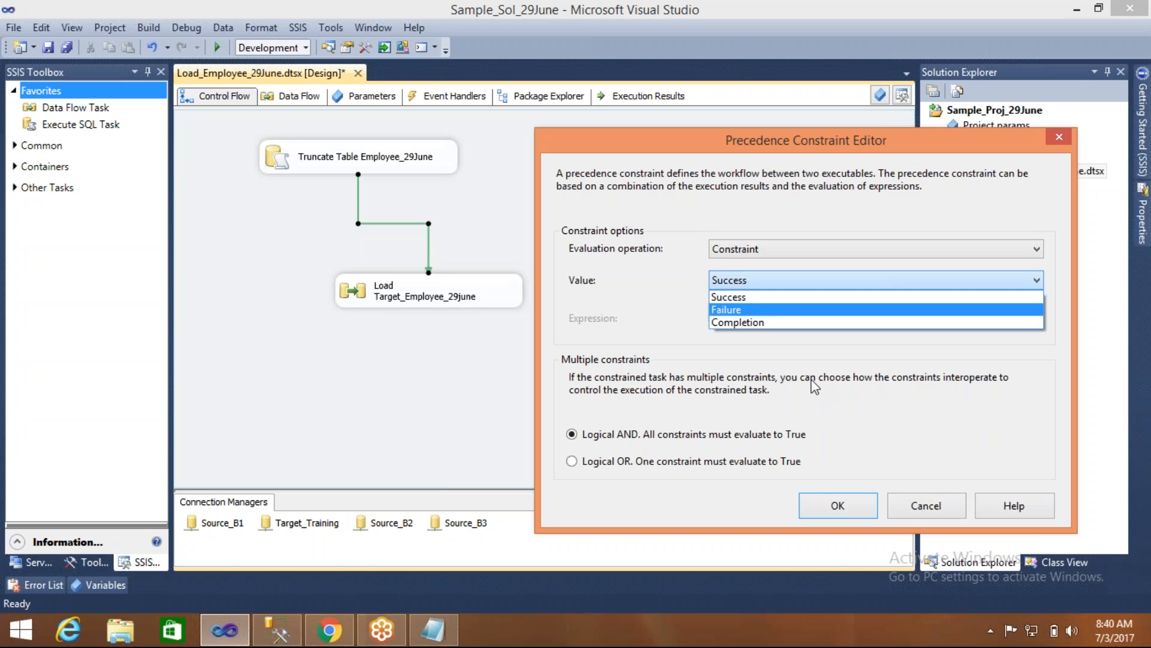
pyautogui.click(922, 507)
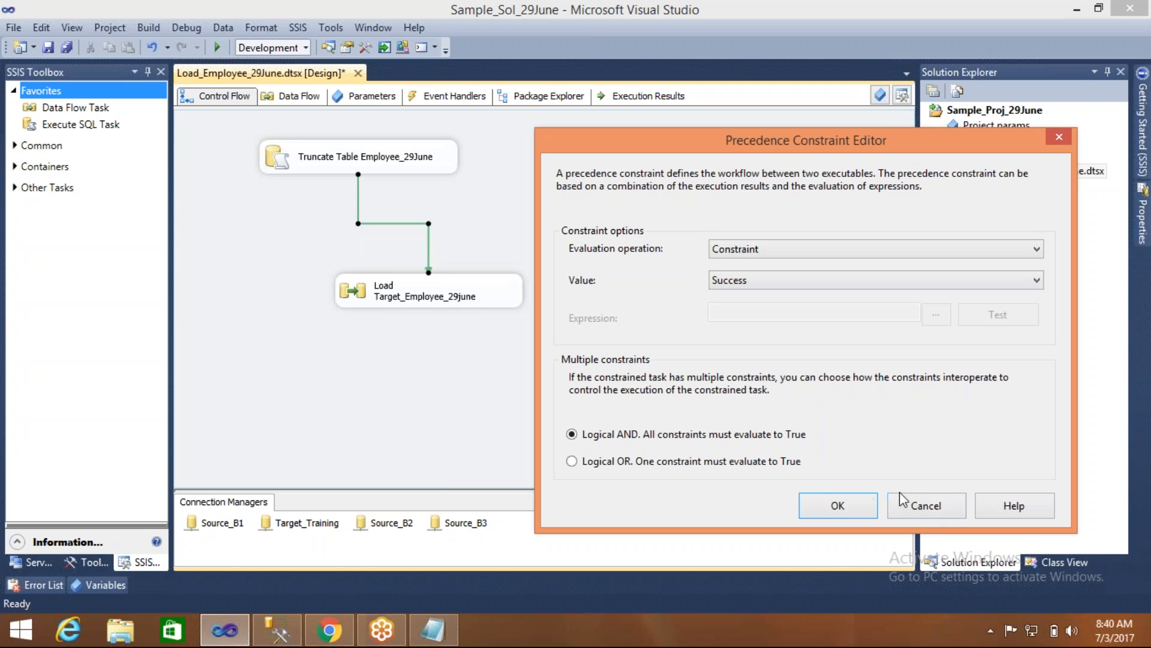
pyautogui.click(923, 507)
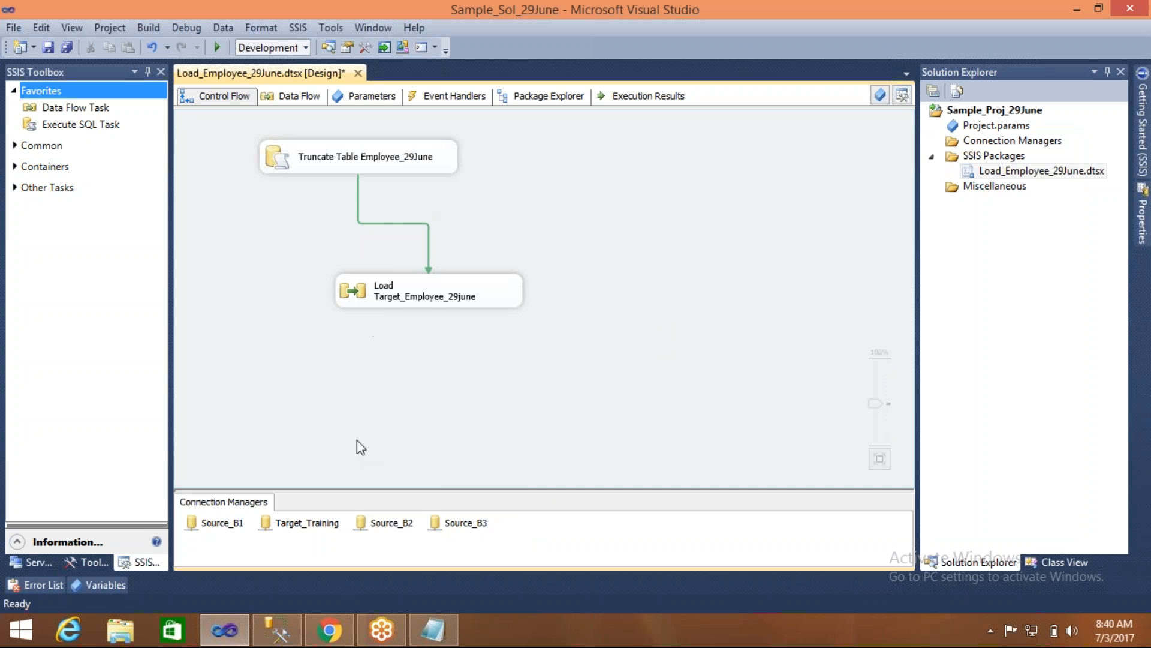
pyautogui.click(270, 163)
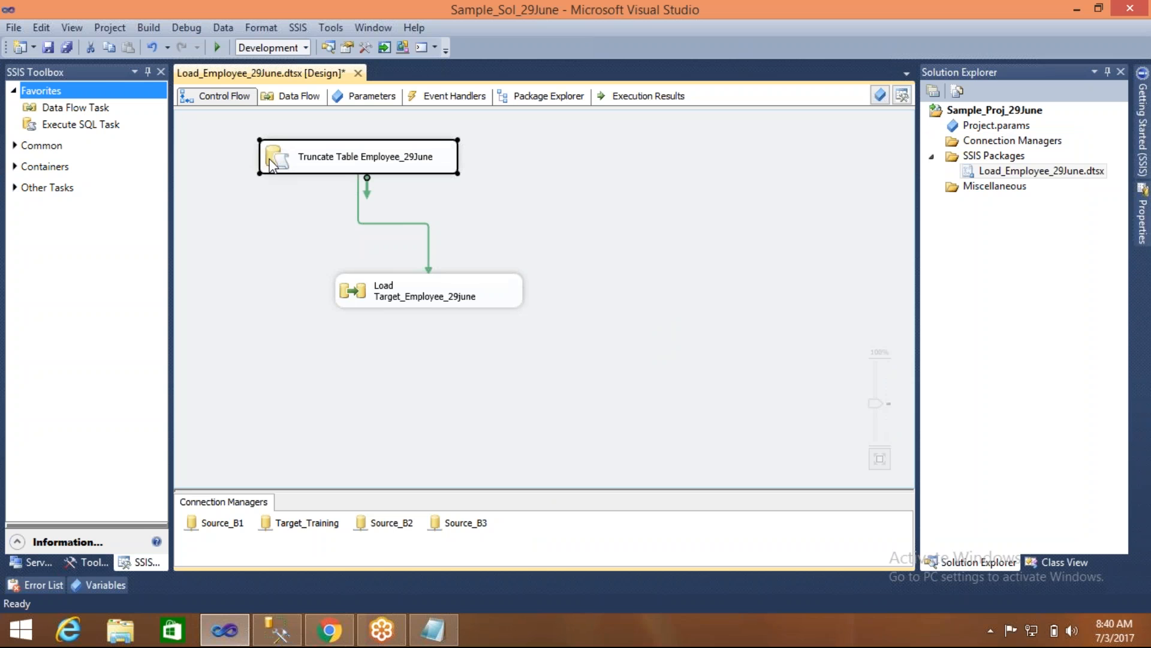
pyautogui.click(358, 290)
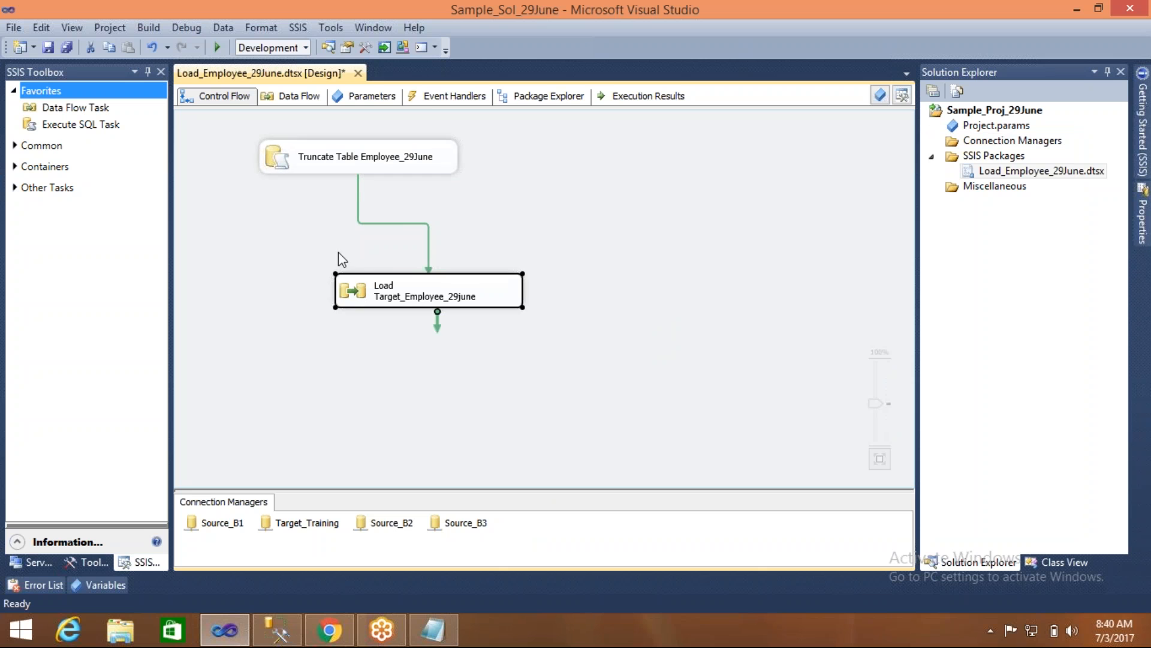
pyautogui.click(281, 159)
pyautogui.click(357, 290)
# - Set the precedence constraint between the two tasks to the value Success and save the package
pyautogui.doubleClick(398, 224)
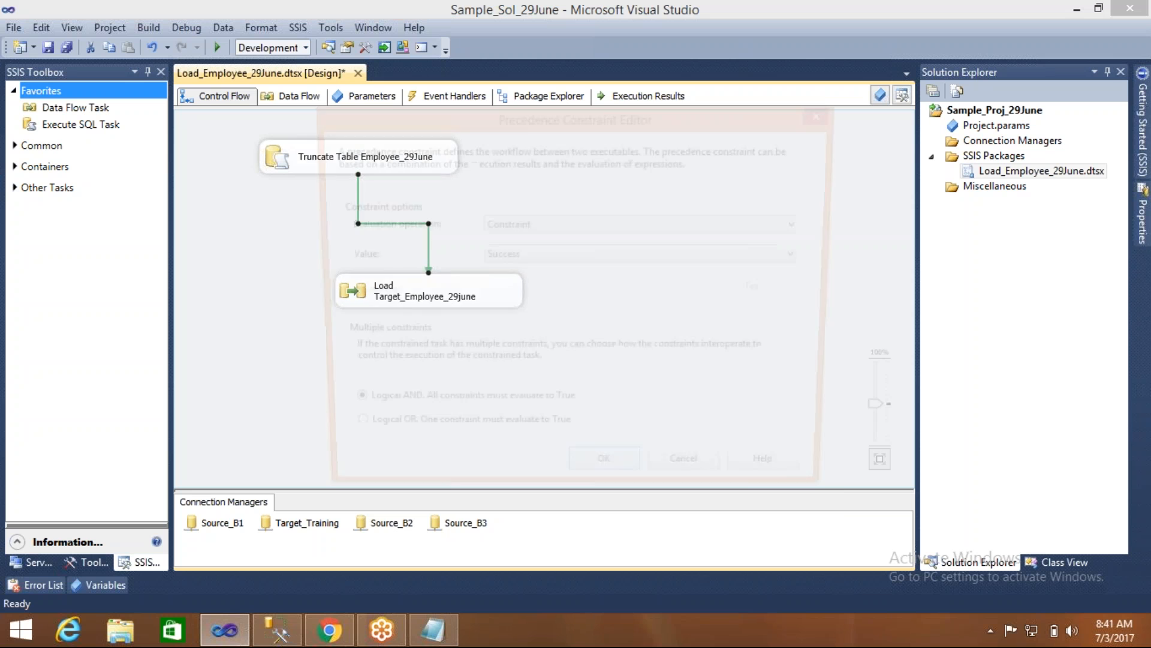
pyautogui.click(550, 257)
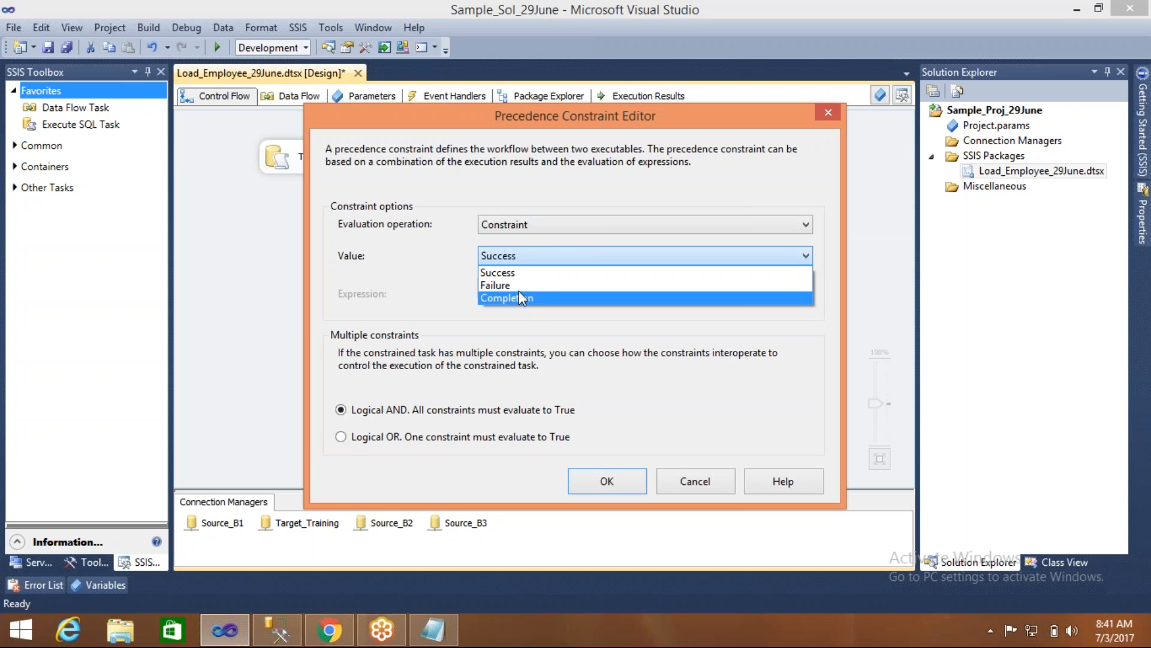
pyautogui.click(530, 271)
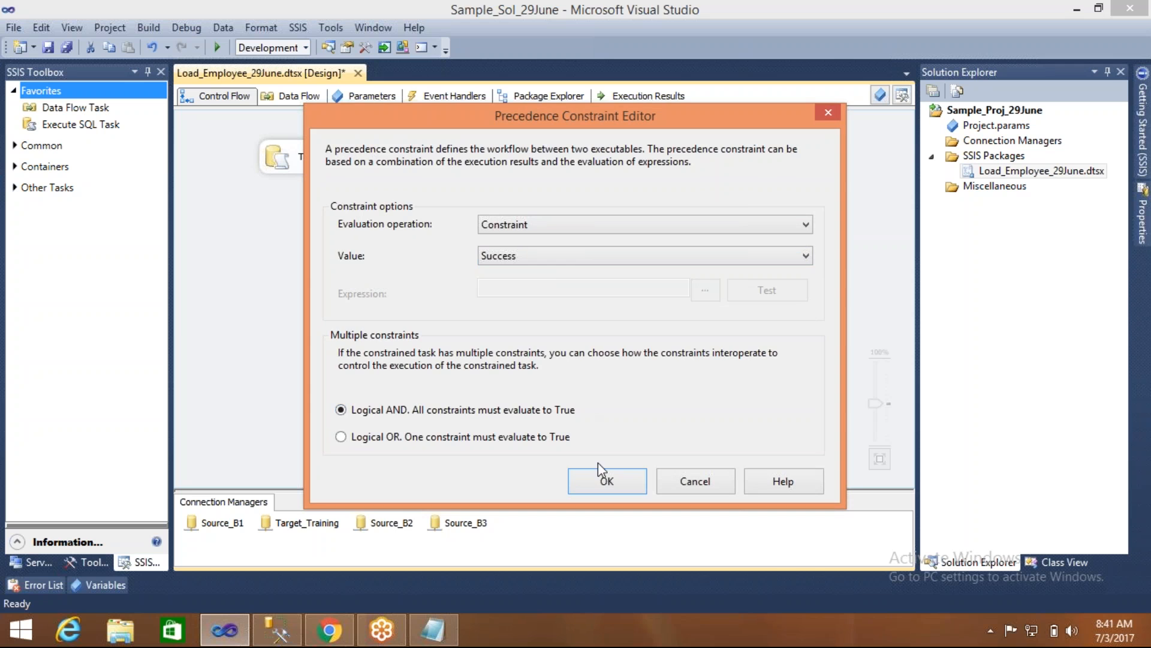
pyautogui.click(608, 480)
pyautogui.click(610, 381)
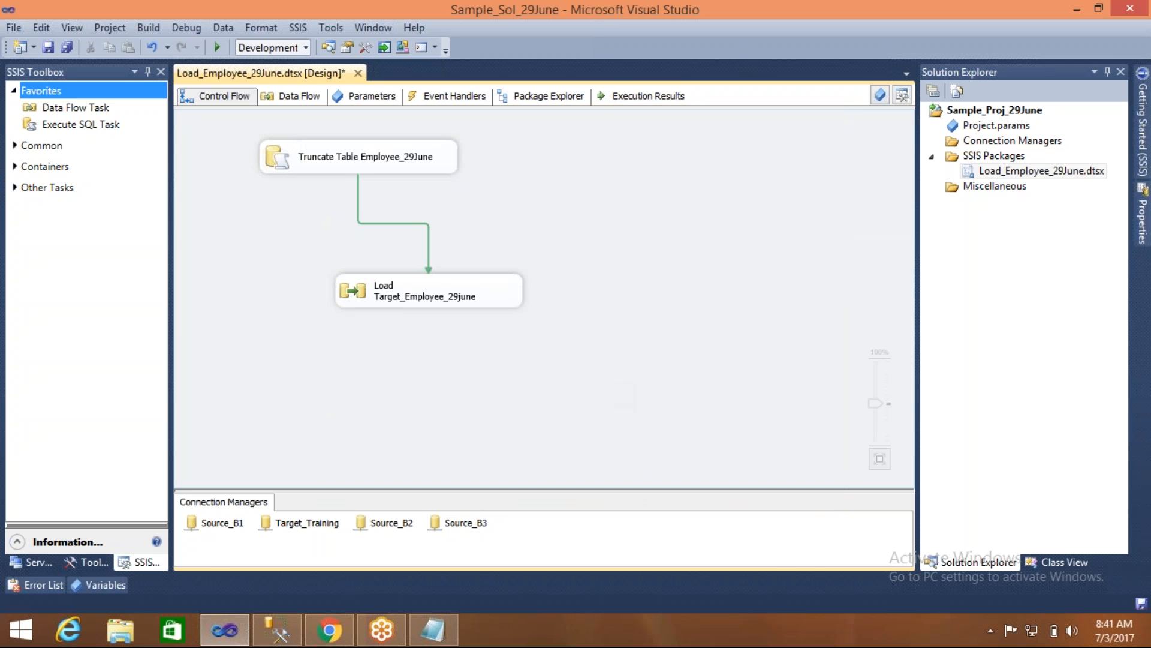
pyautogui.hotkey('ctrl', 's')
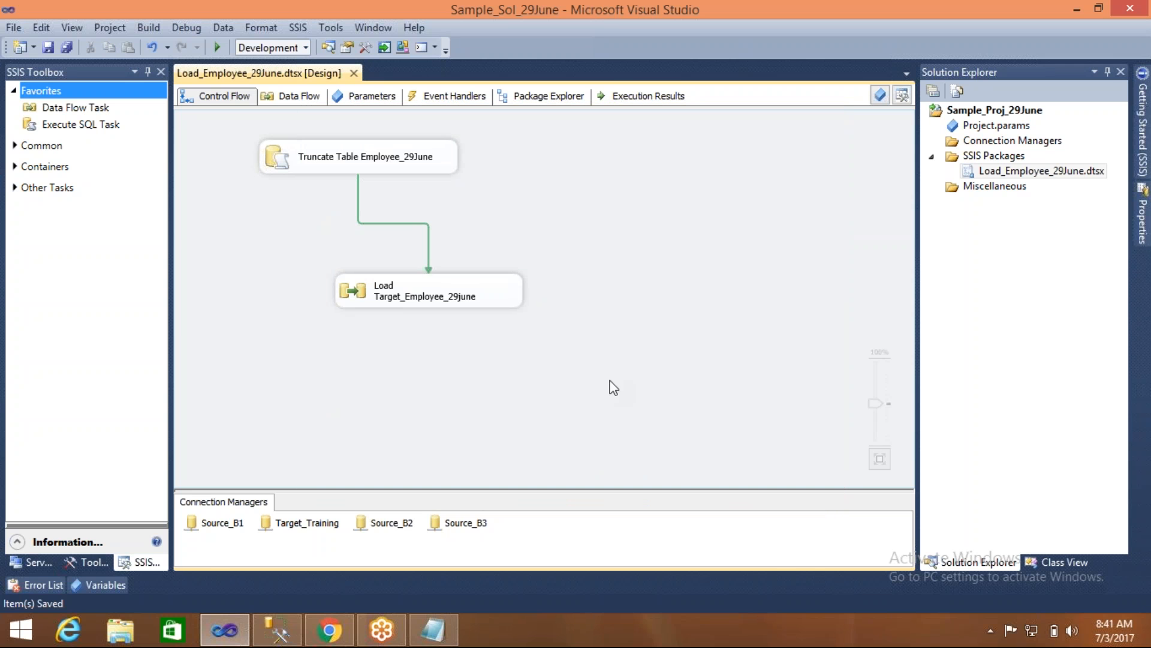
# - Change the connection of the Truncate Table Employee_29June task to Source_B1
pyautogui.click(282, 162)
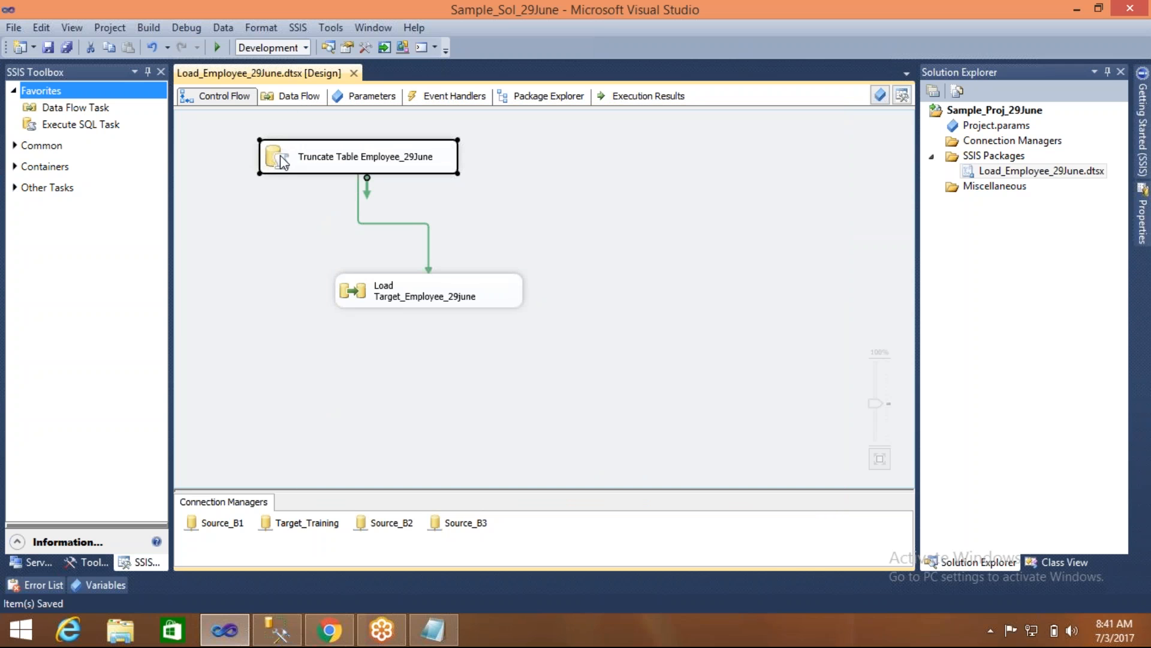
pyautogui.click(372, 283)
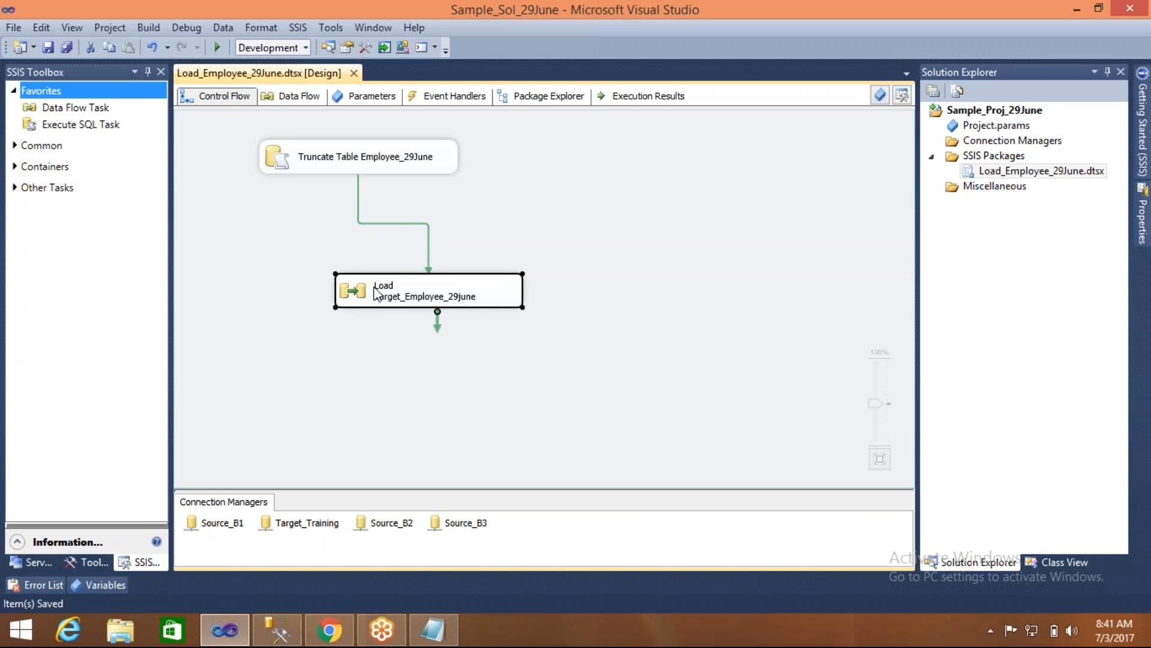
pyautogui.doubleClick(280, 156)
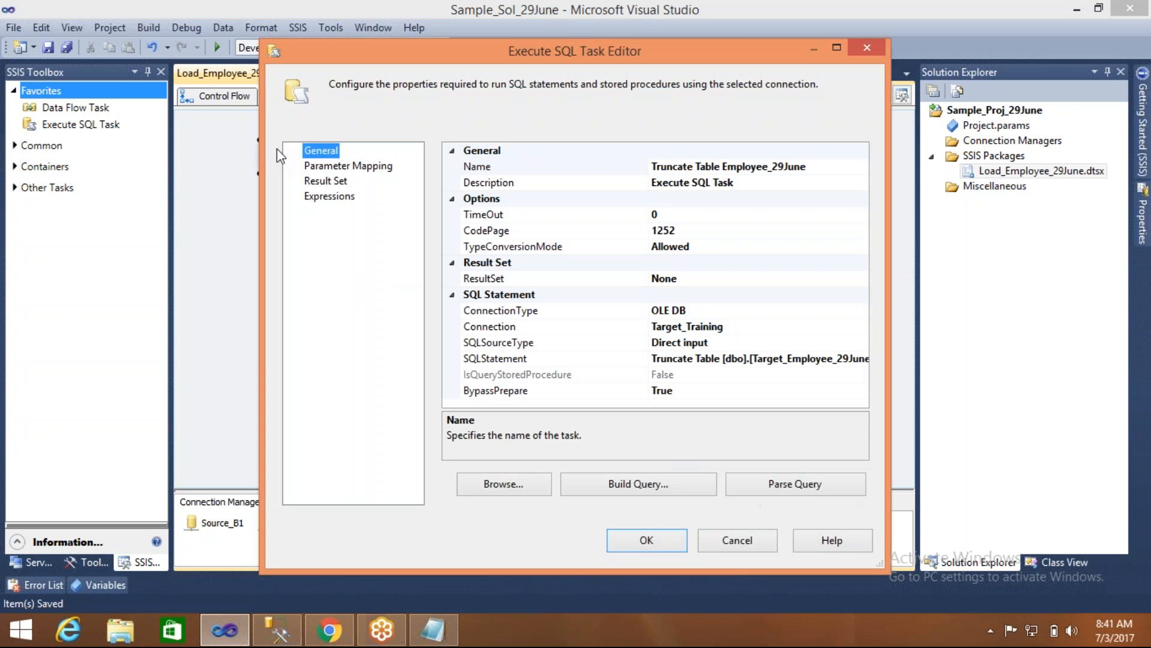
pyautogui.click(801, 327)
pyautogui.click(862, 327)
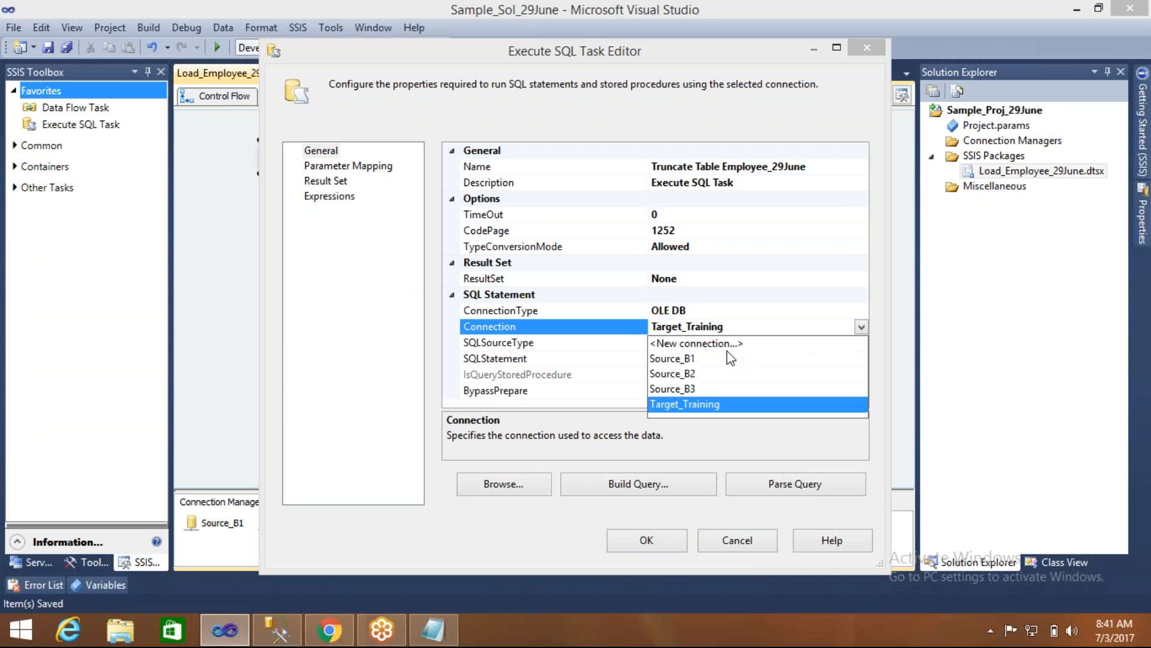
pyautogui.click(672, 359)
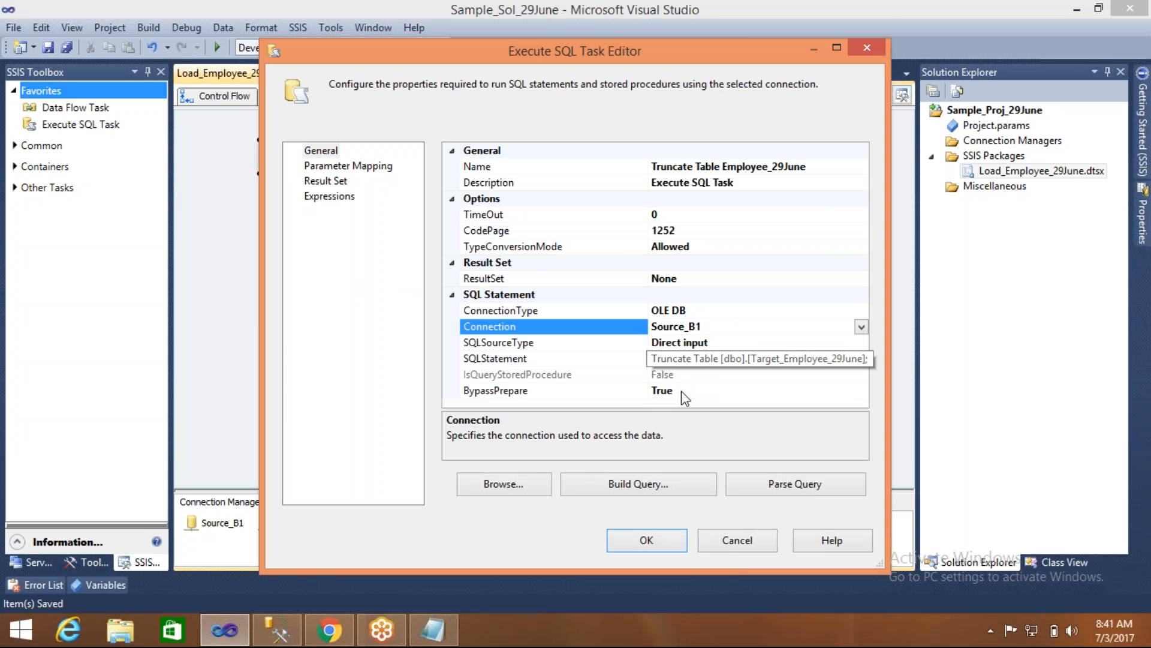
pyautogui.click(668, 542)
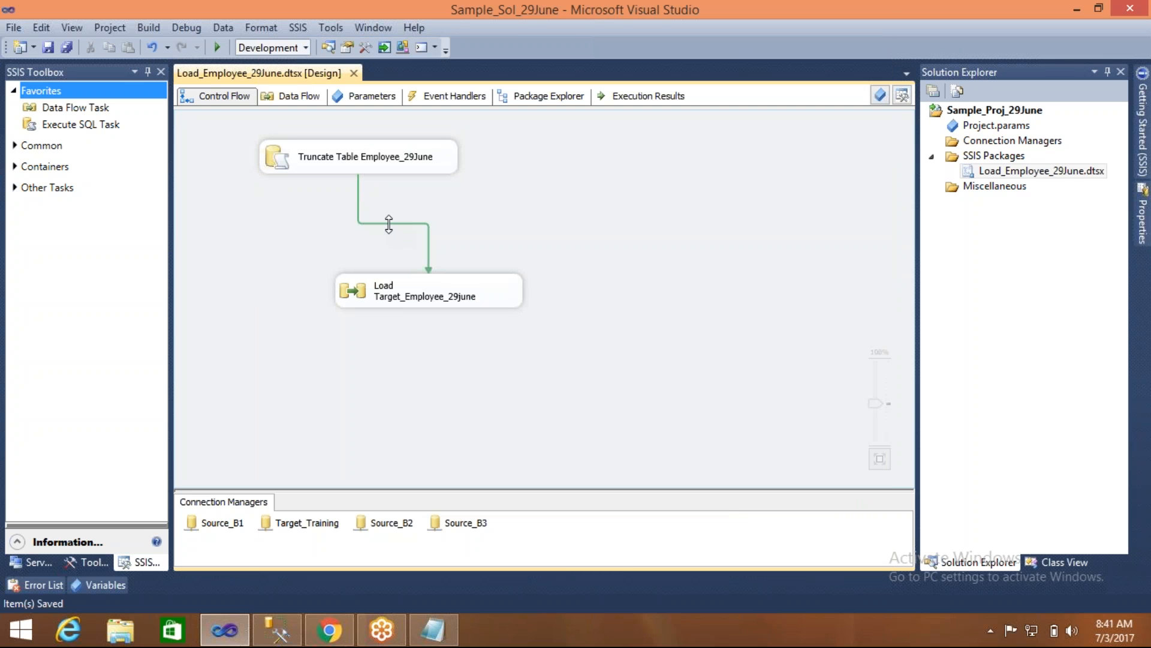
# - Run the package to test the Success constraint with the wrong truncate connection, and stop debugging
pyautogui.click(368, 172)
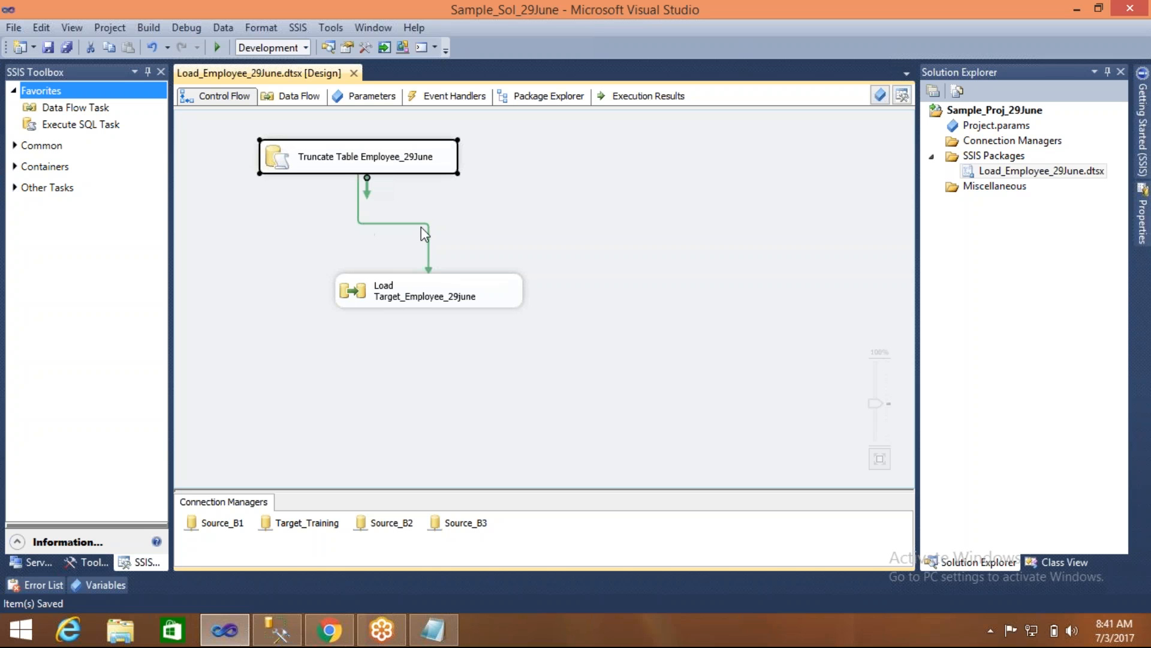
pyautogui.click(478, 234)
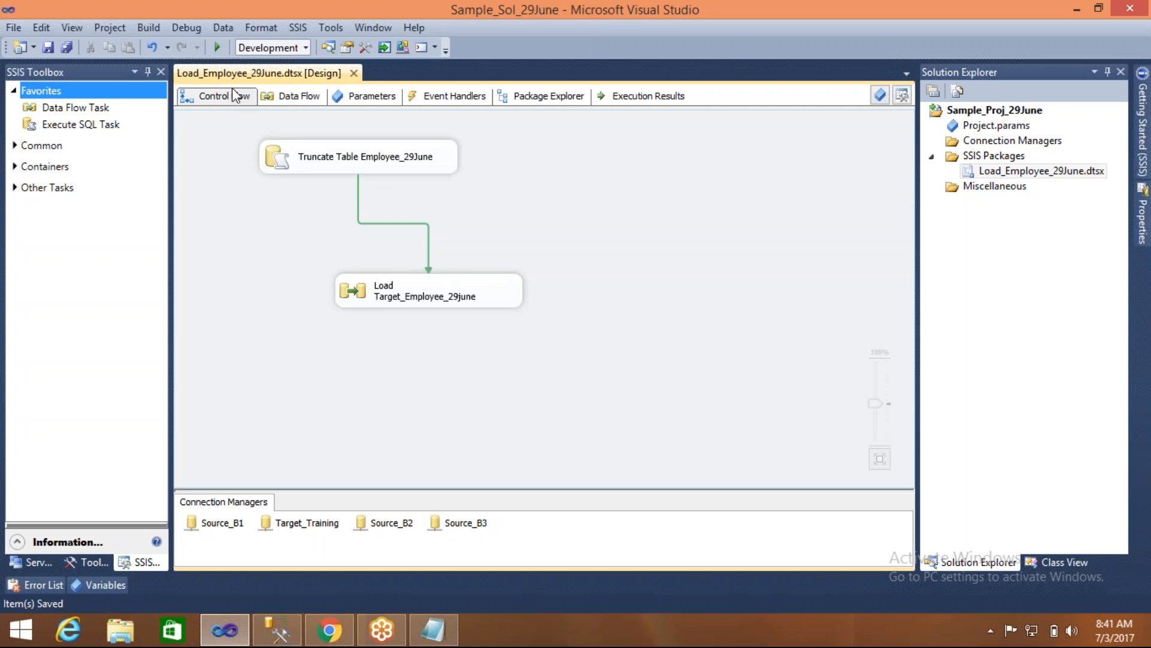
pyautogui.click(218, 48)
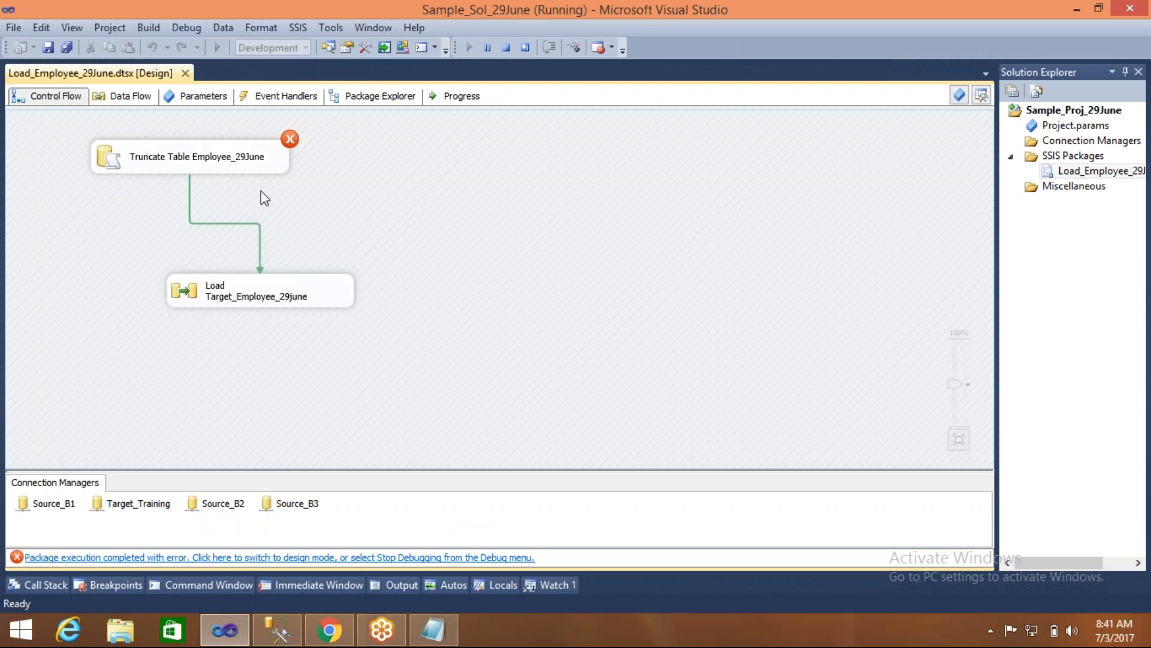
pyautogui.click(300, 304)
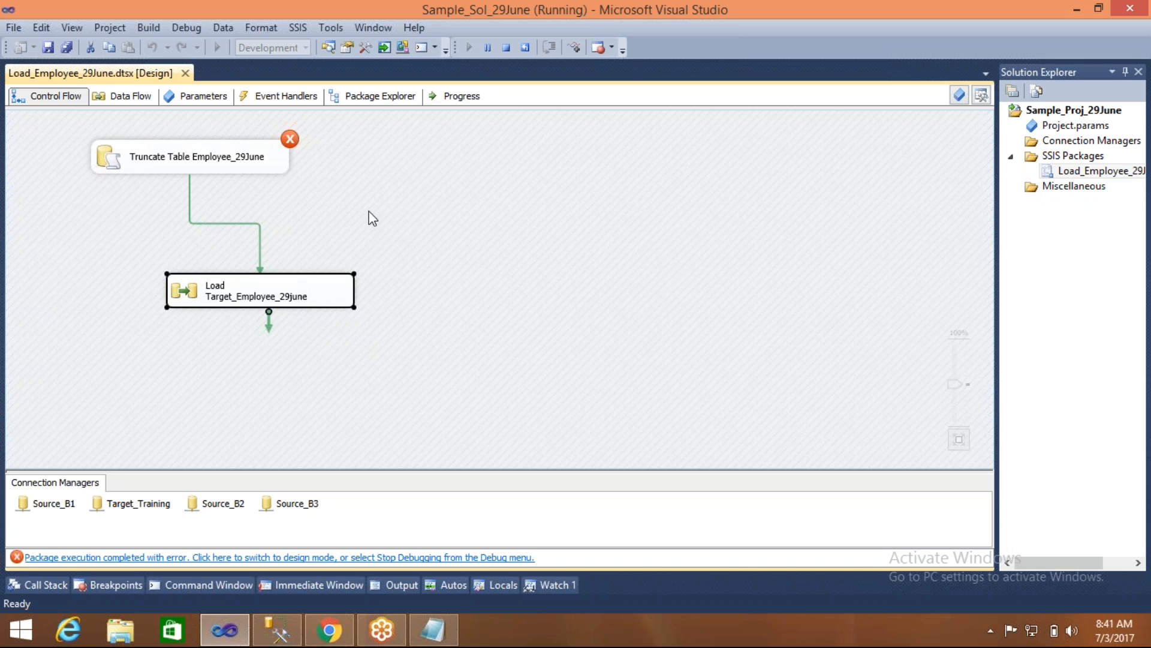
pyautogui.click(506, 48)
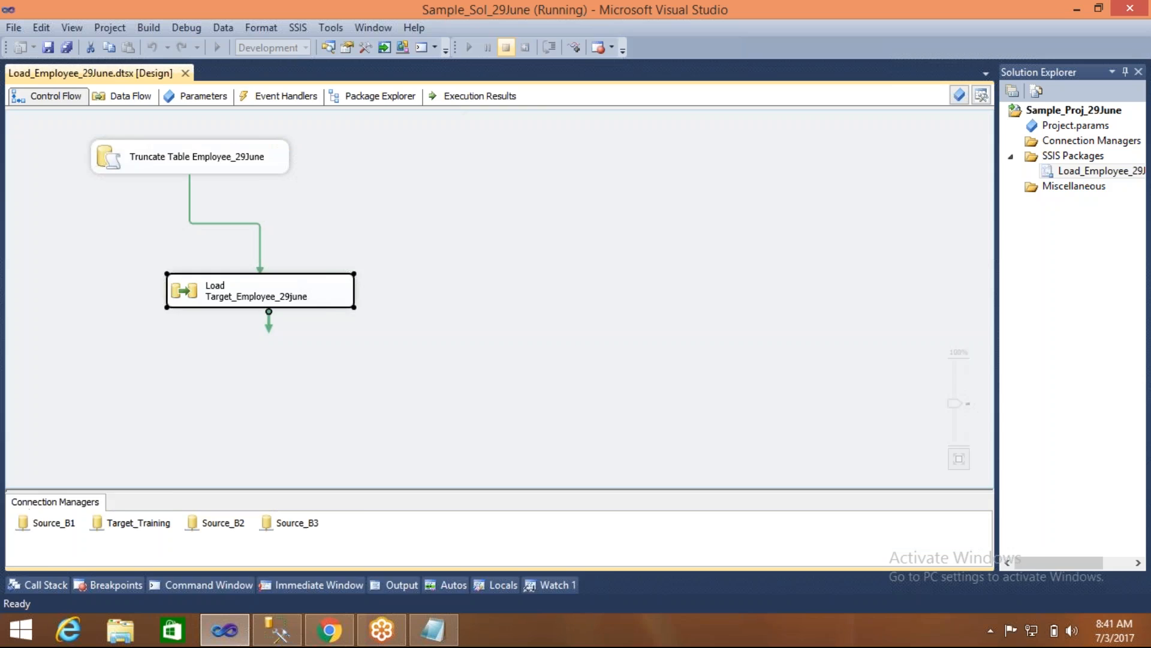
# - Set the precedence constraint between the truncate and load tasks to the value Failure
pyautogui.doubleClick(400, 224)
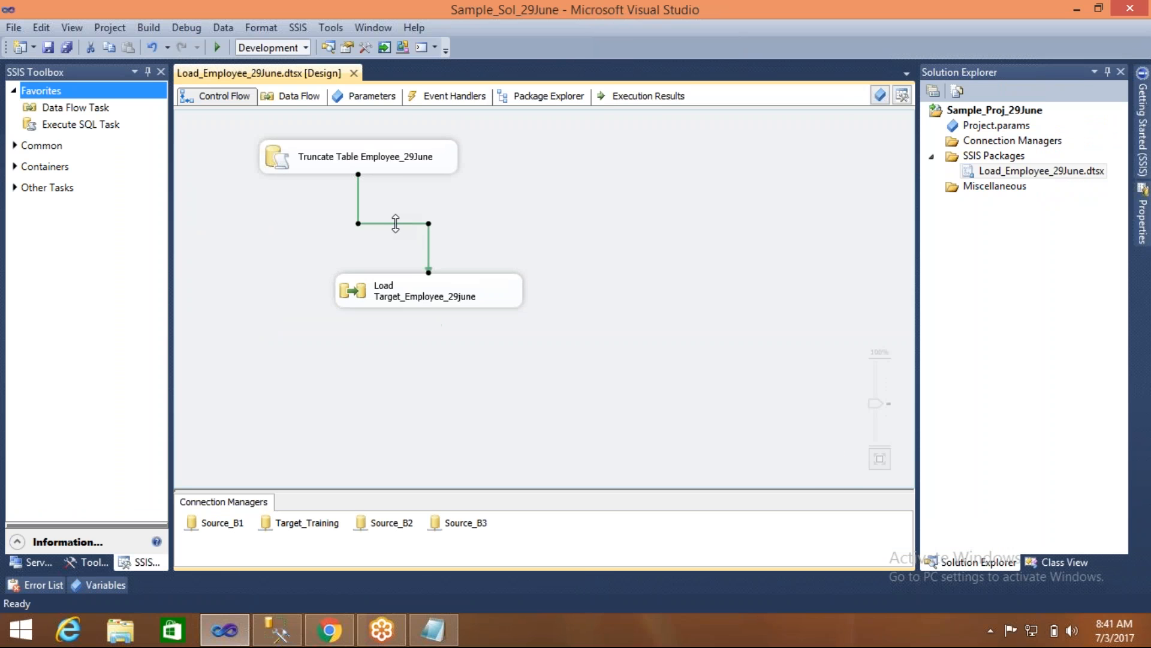
pyautogui.click(519, 257)
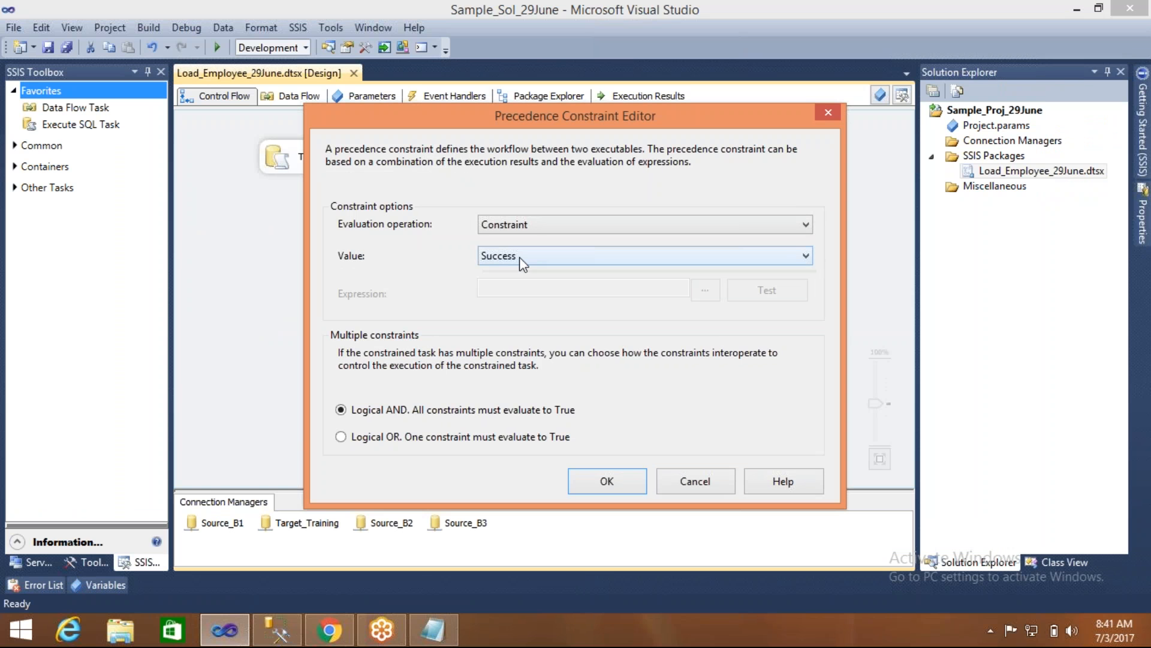
pyautogui.click(510, 282)
pyautogui.click(599, 469)
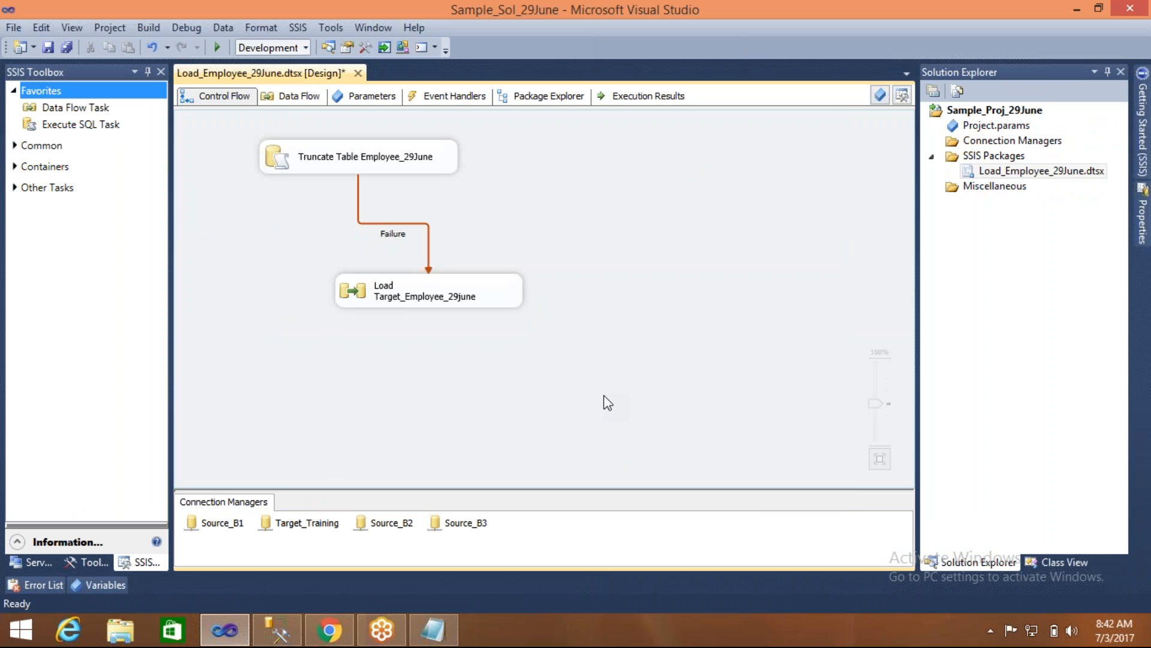
pyautogui.click(278, 154)
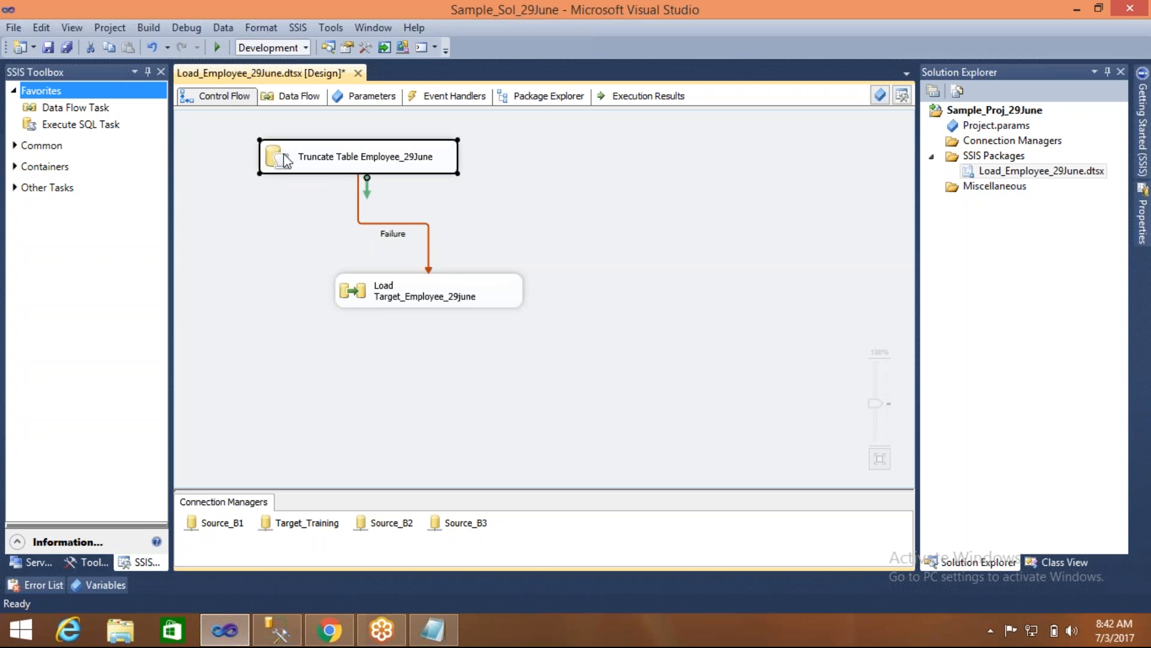
pyautogui.click(366, 300)
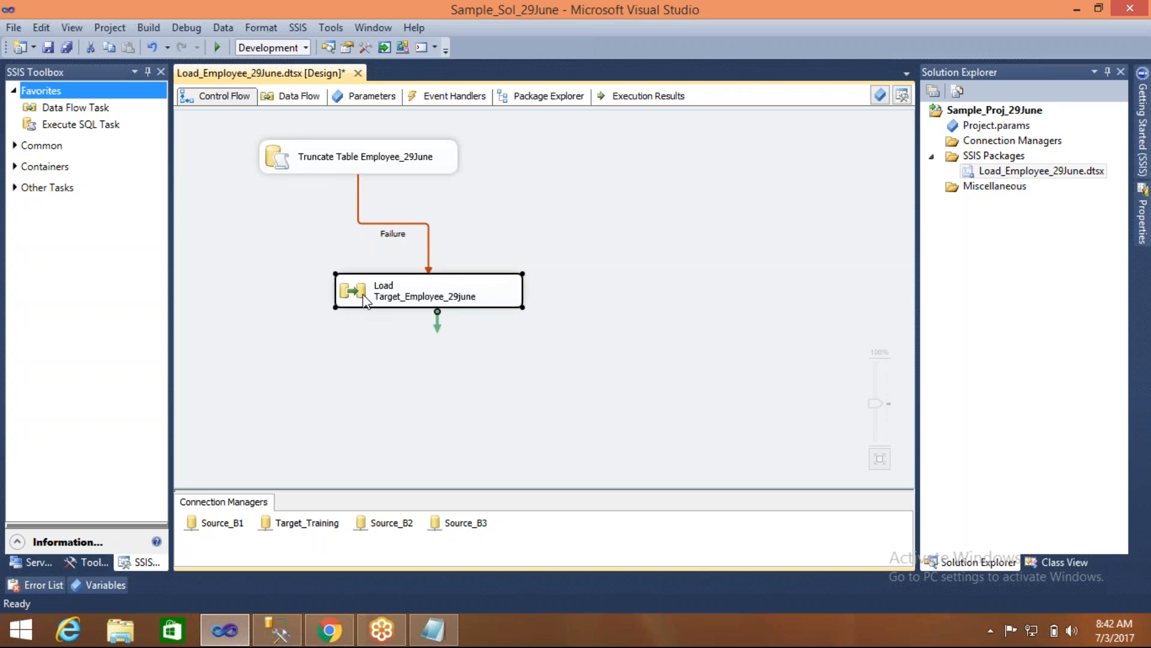
pyautogui.click(279, 155)
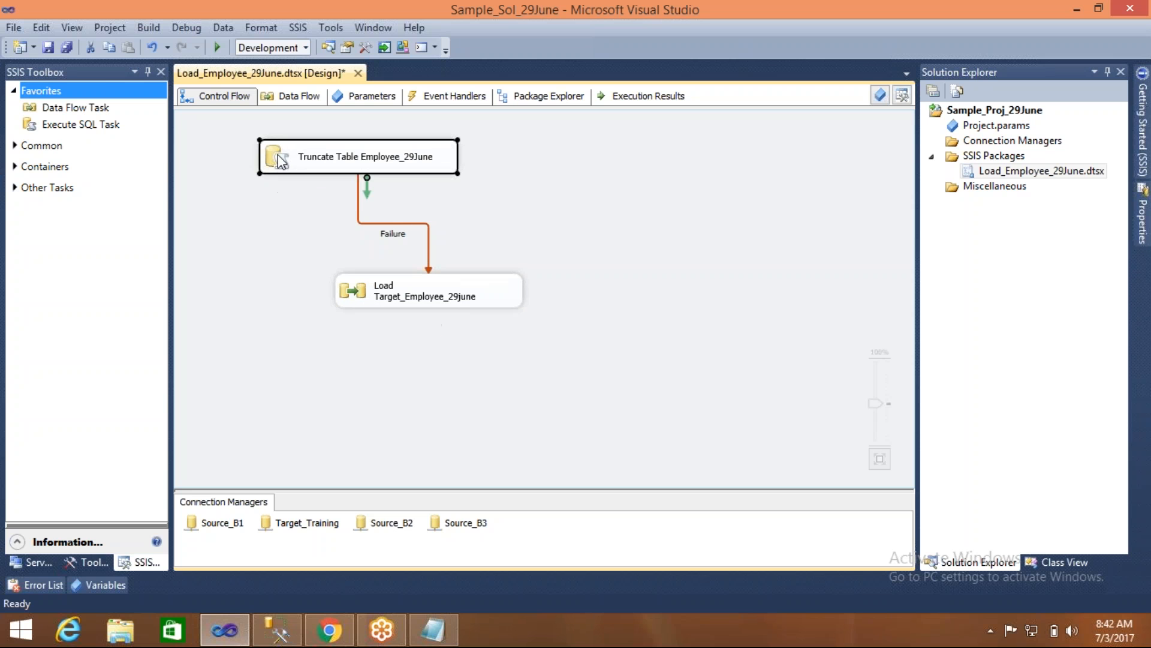
# - Review the Failure precedence constraint between the truncate and load tasks in the Precedence Constraint Editor
pyautogui.click(358, 279)
pyautogui.click(307, 246)
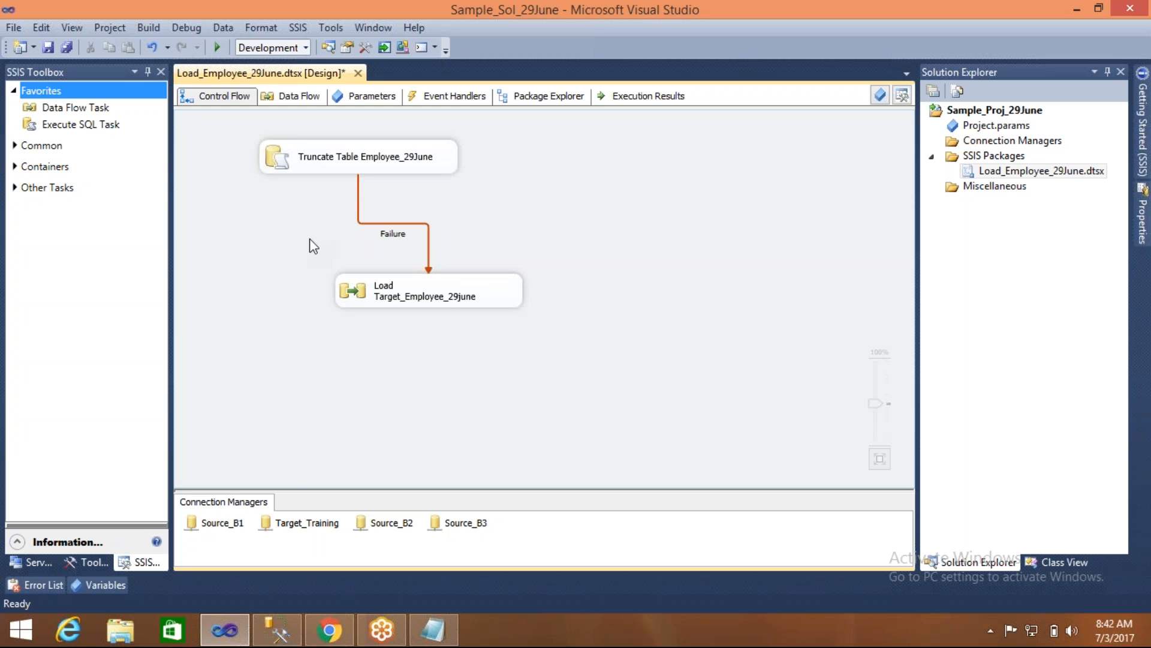
pyautogui.click(371, 223)
pyautogui.doubleClick(371, 223)
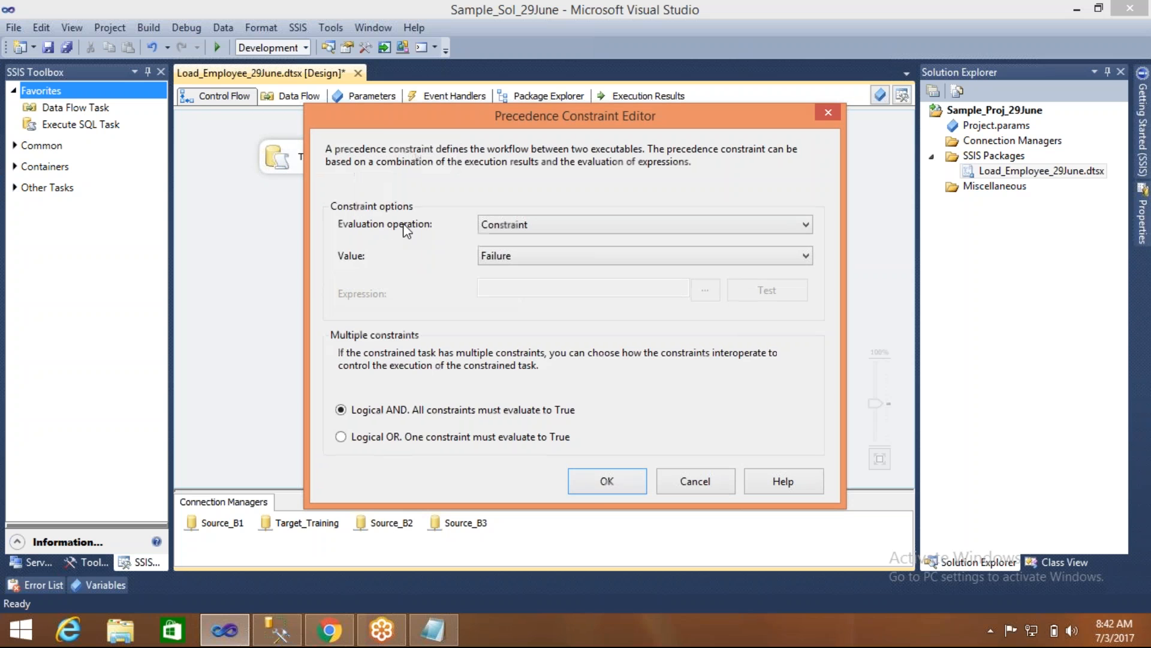
pyautogui.click(599, 489)
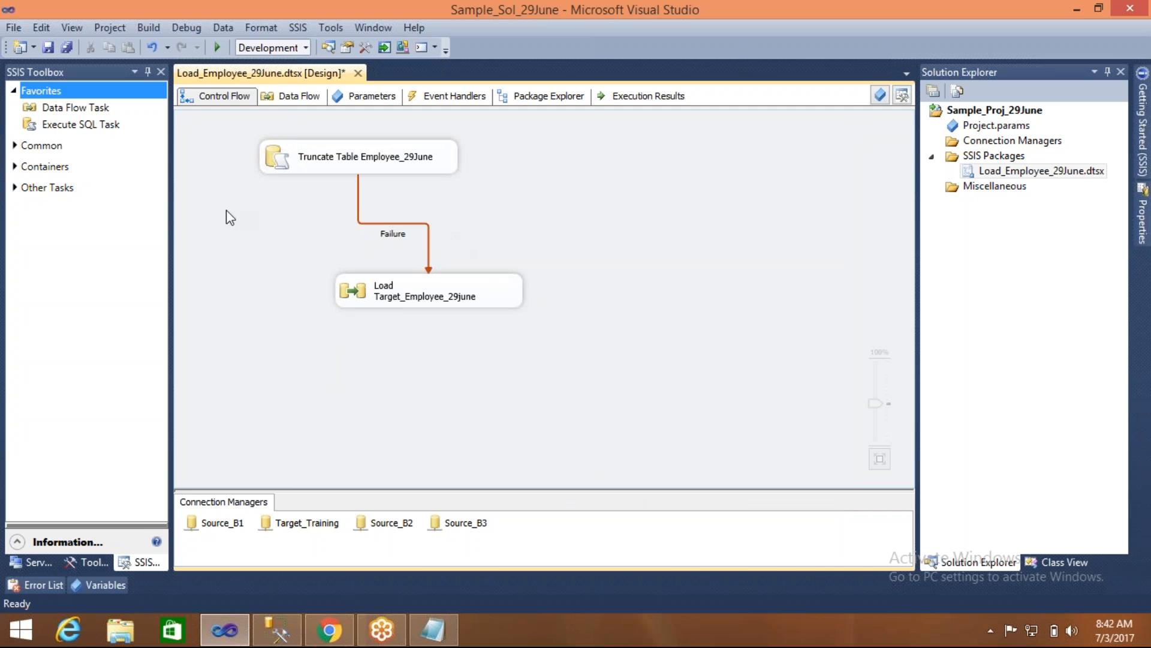
# - Run the package to test the Failure constraint with the wrong truncate connection, and stop debugging
pyautogui.click(217, 47)
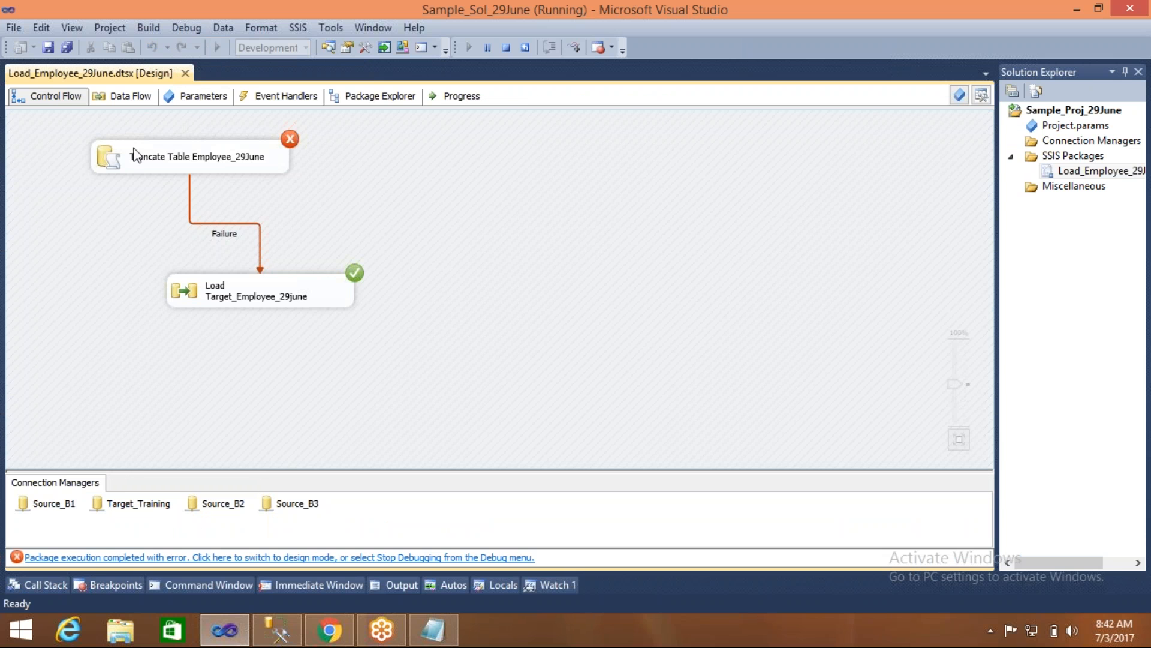
pyautogui.click(102, 157)
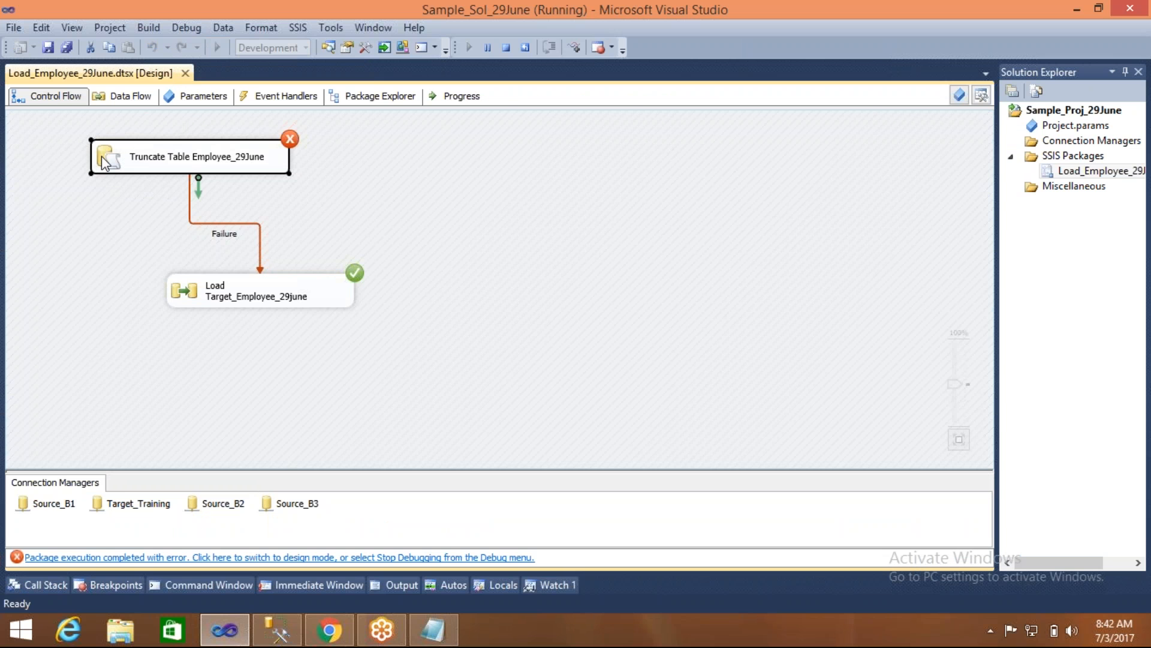
pyautogui.click(199, 295)
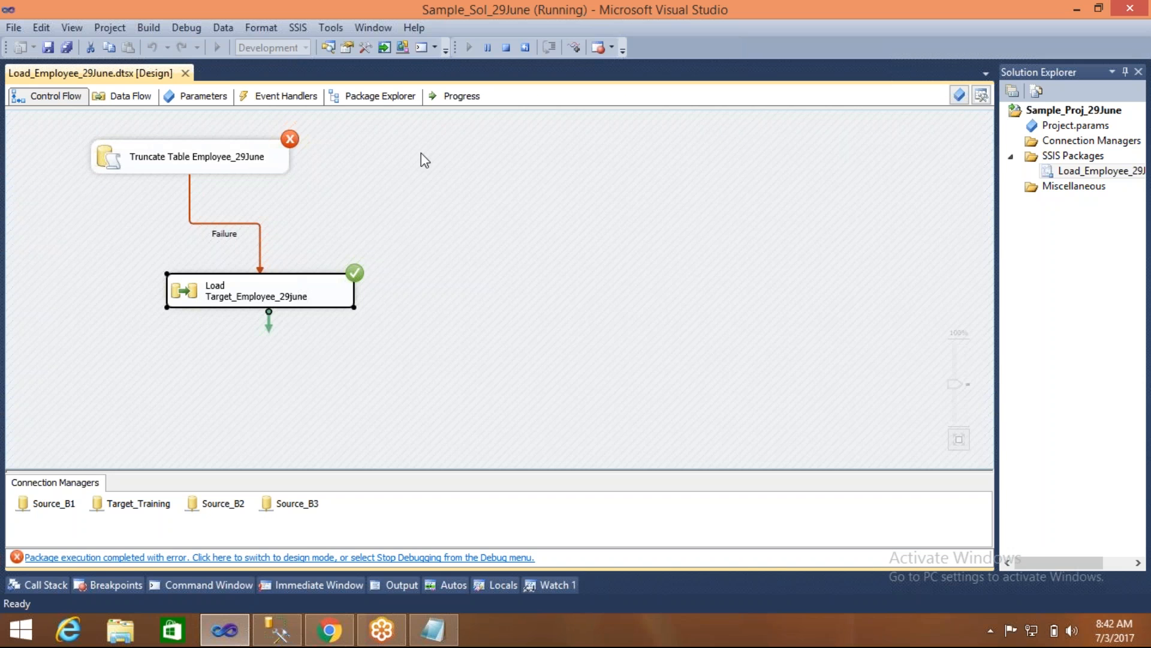
pyautogui.click(509, 55)
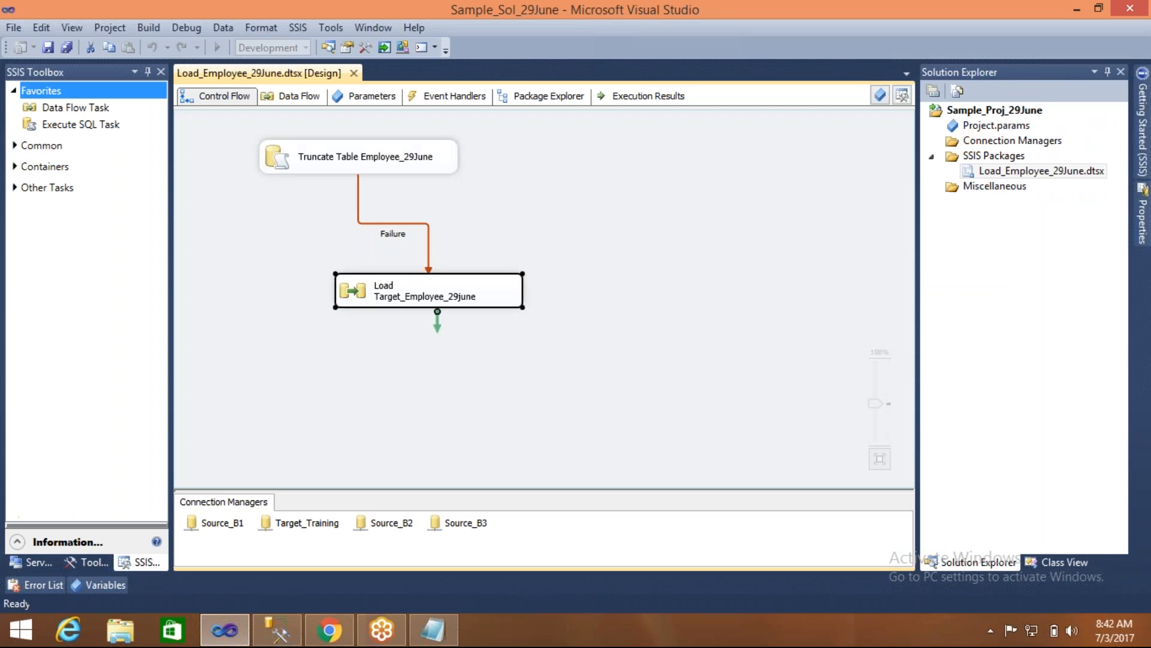
pyautogui.click(428, 231)
pyautogui.click(470, 224)
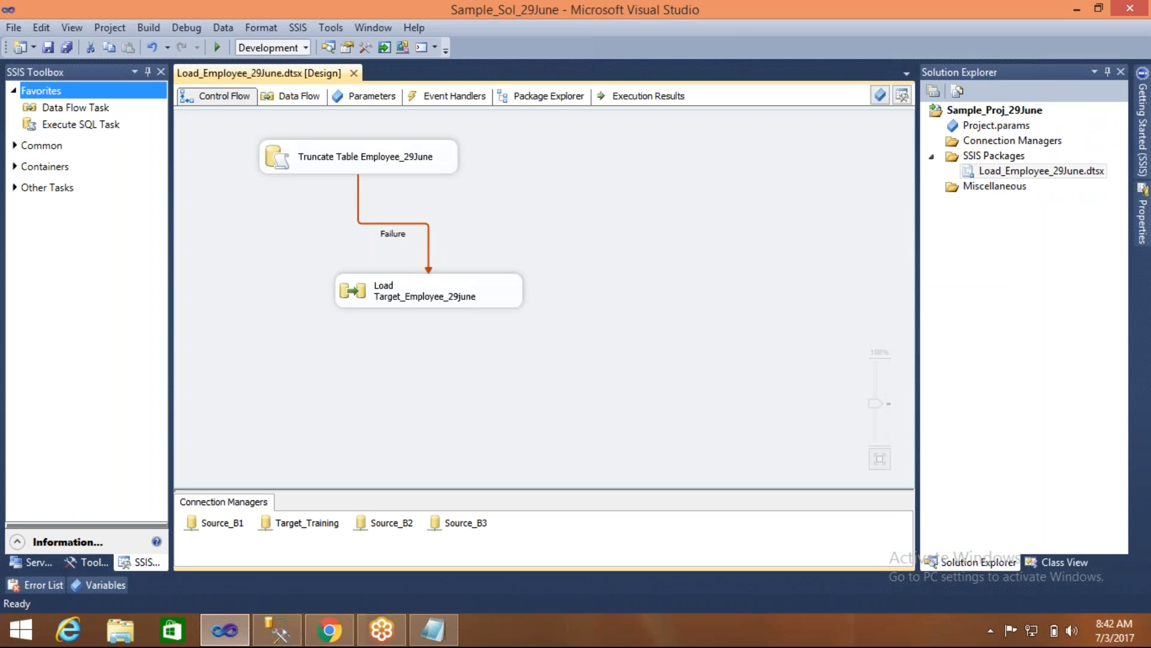
# - Switch to the Notepad notes to review the On Success, On Failure and On Completion options, and return to Visual Studio
pyautogui.click(433, 630)
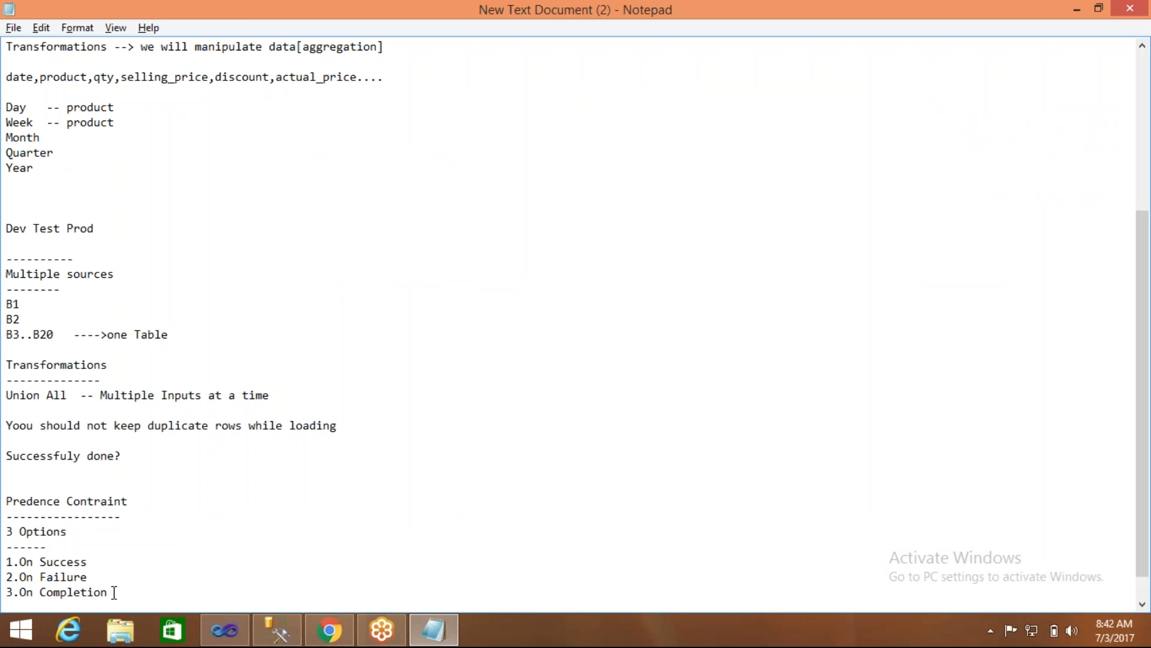
pyautogui.click(98, 563)
pyautogui.click(92, 578)
pyautogui.click(111, 591)
pyautogui.click(225, 630)
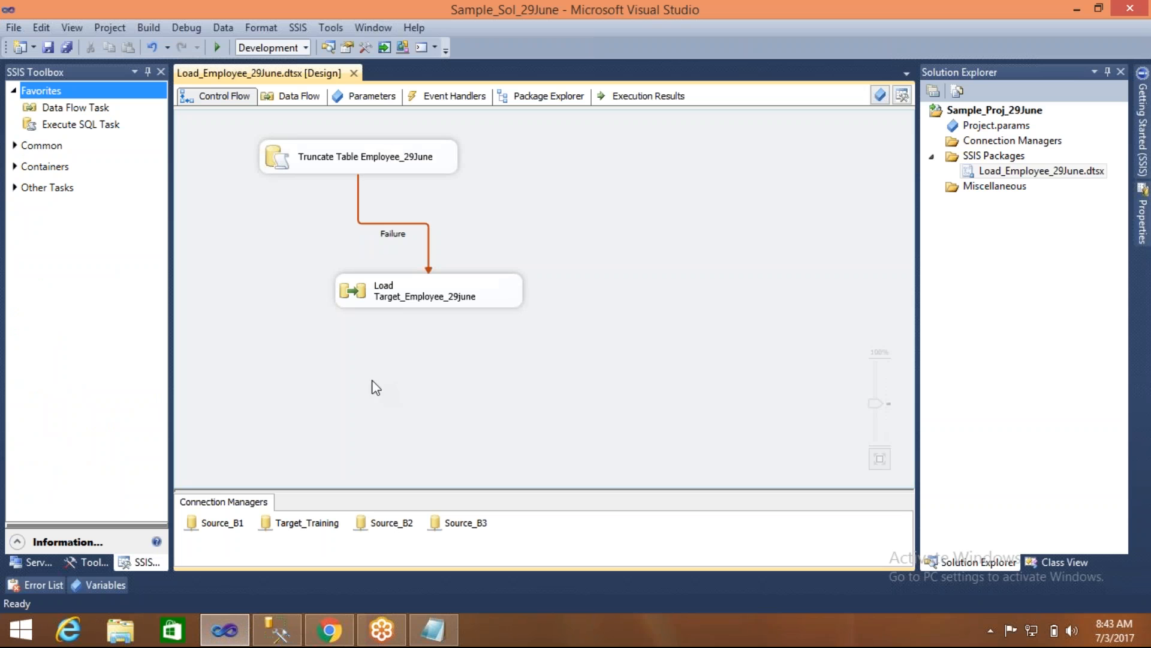
# - Set the precedence constraint between the truncate and load tasks to the value Completion and save the package
pyautogui.click(279, 164)
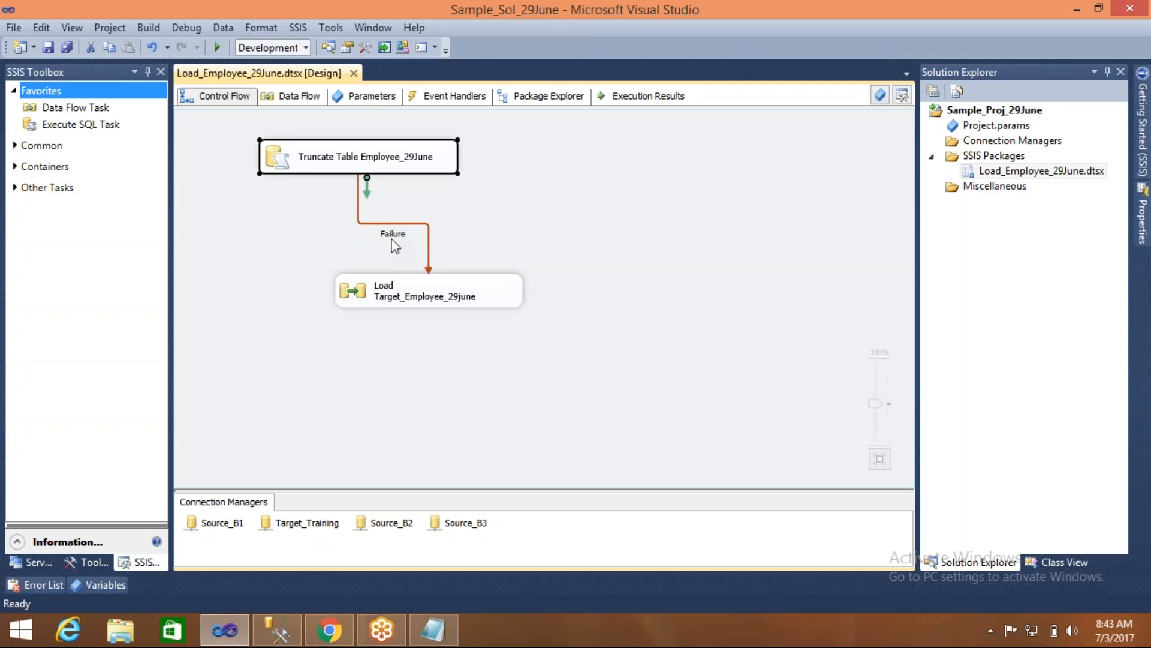
pyautogui.click(405, 233)
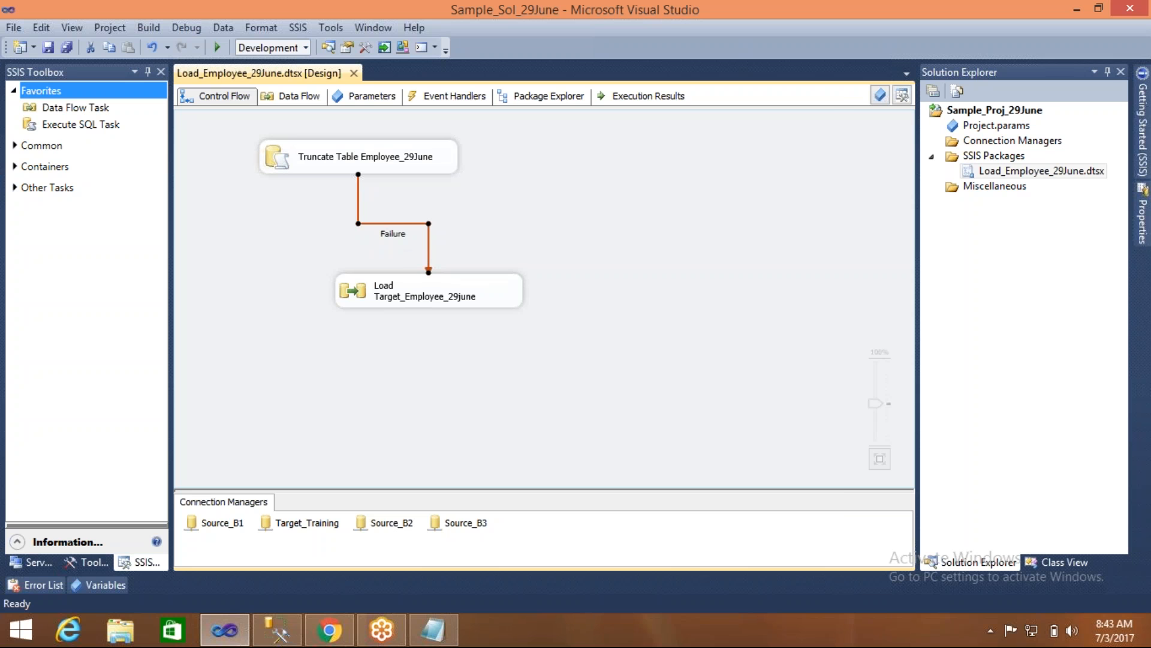
pyautogui.doubleClick(409, 233)
pyautogui.click(516, 250)
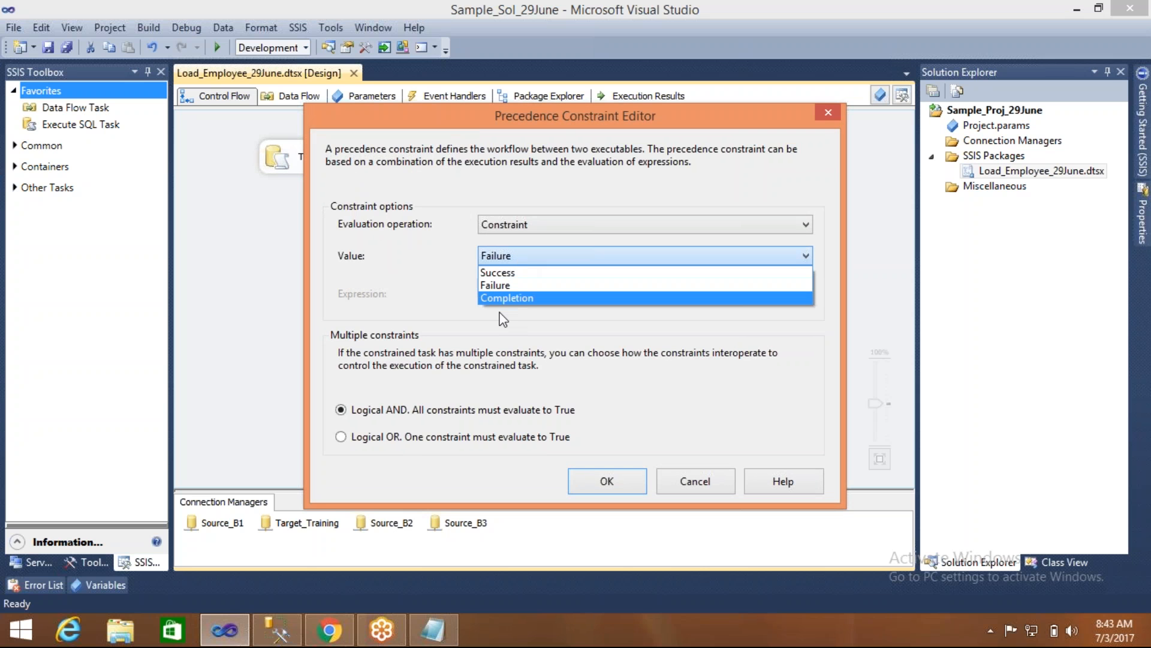
pyautogui.click(513, 298)
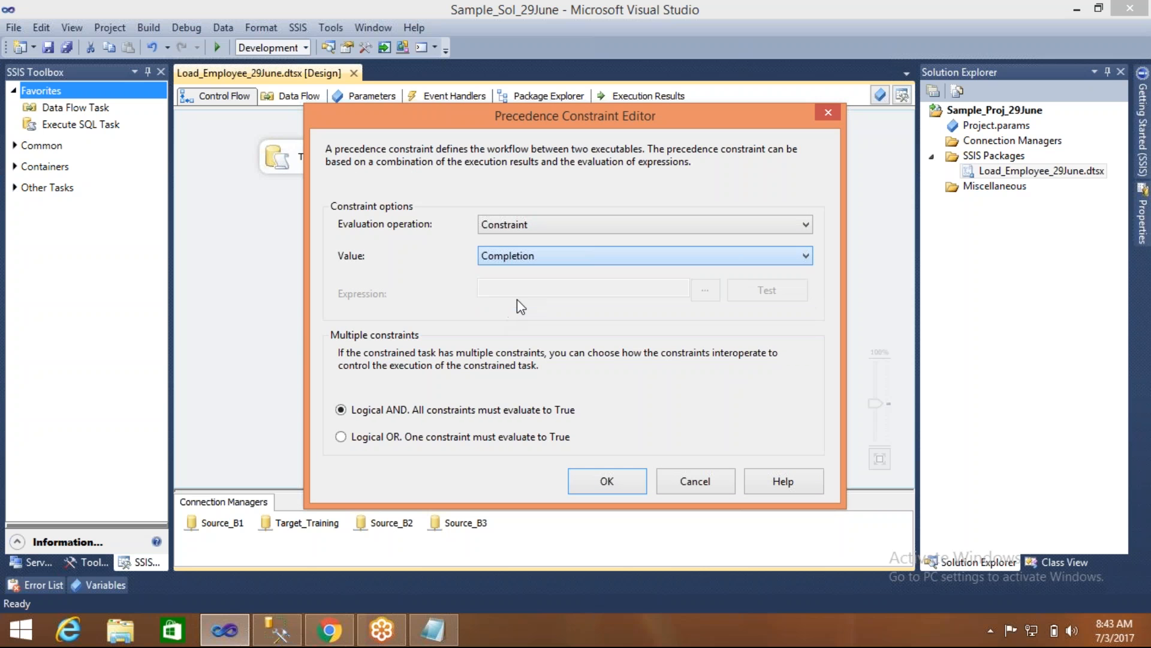
pyautogui.click(607, 481)
pyautogui.hotkey('ctrl', 's')
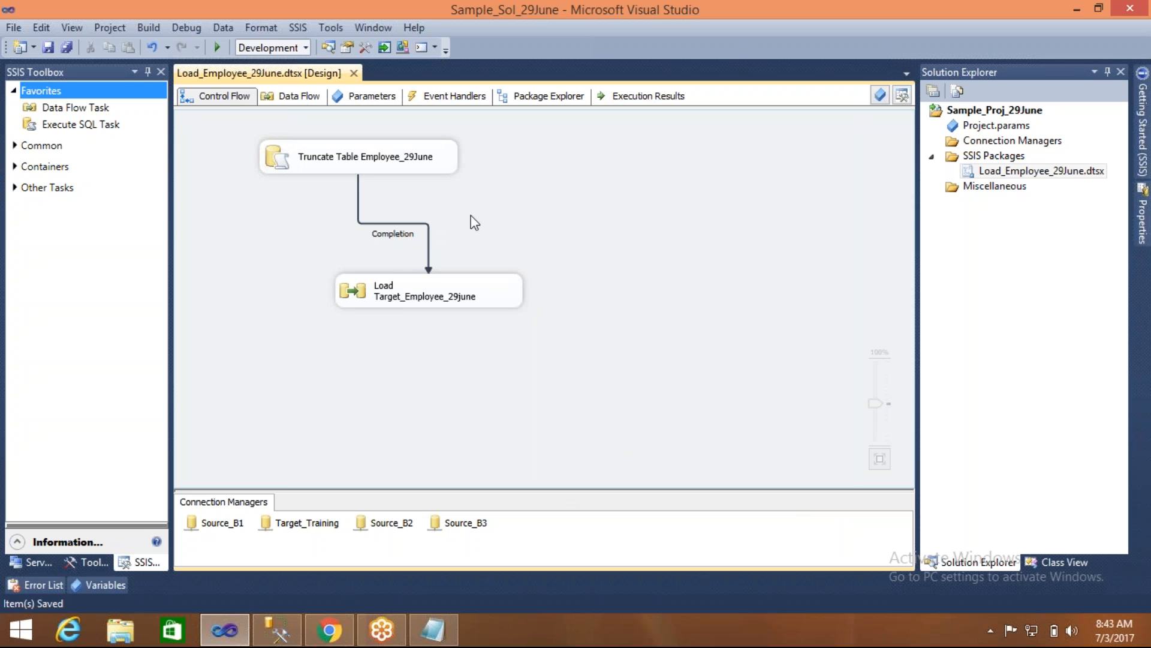
# - Run the package to test the Completion constraint with the wrong truncate connection, and stop debugging
pyautogui.click(217, 48)
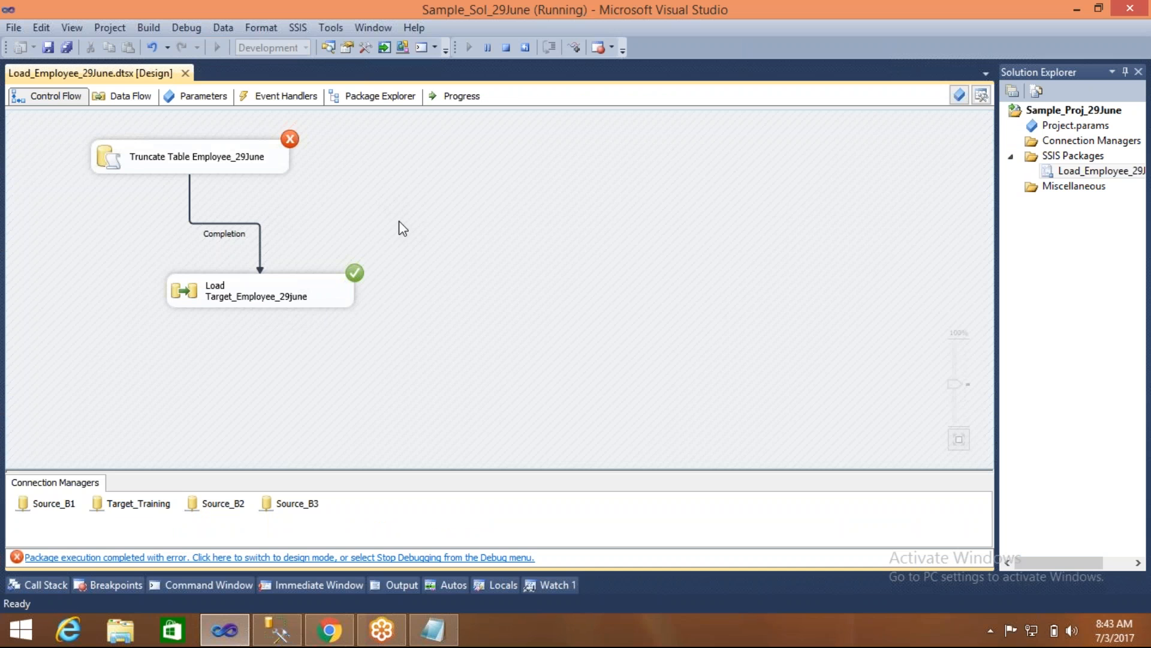
pyautogui.click(200, 161)
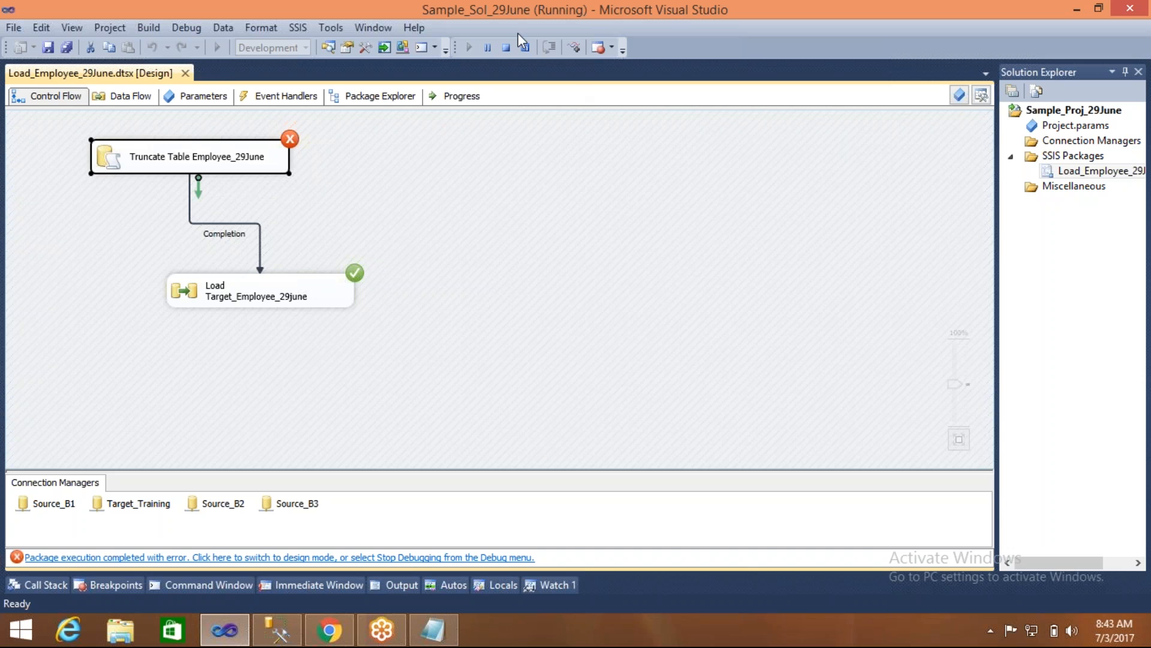
pyautogui.click(506, 48)
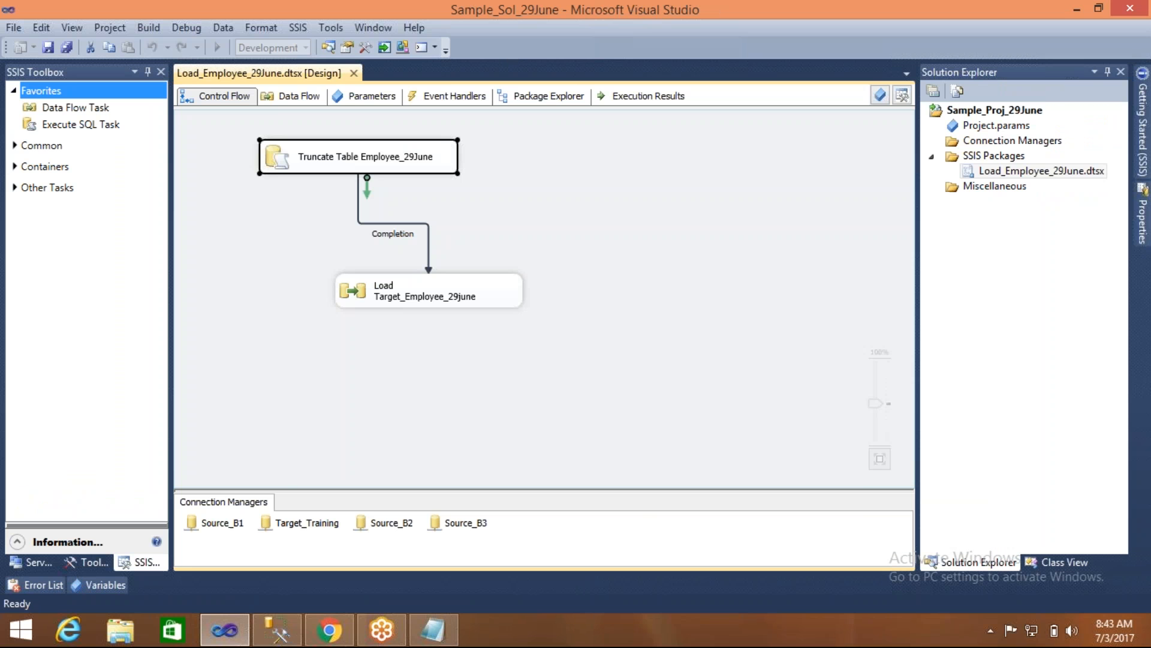
# - Change the connection of the Truncate Table Employee_29June task to Target_Training
pyautogui.doubleClick(278, 157)
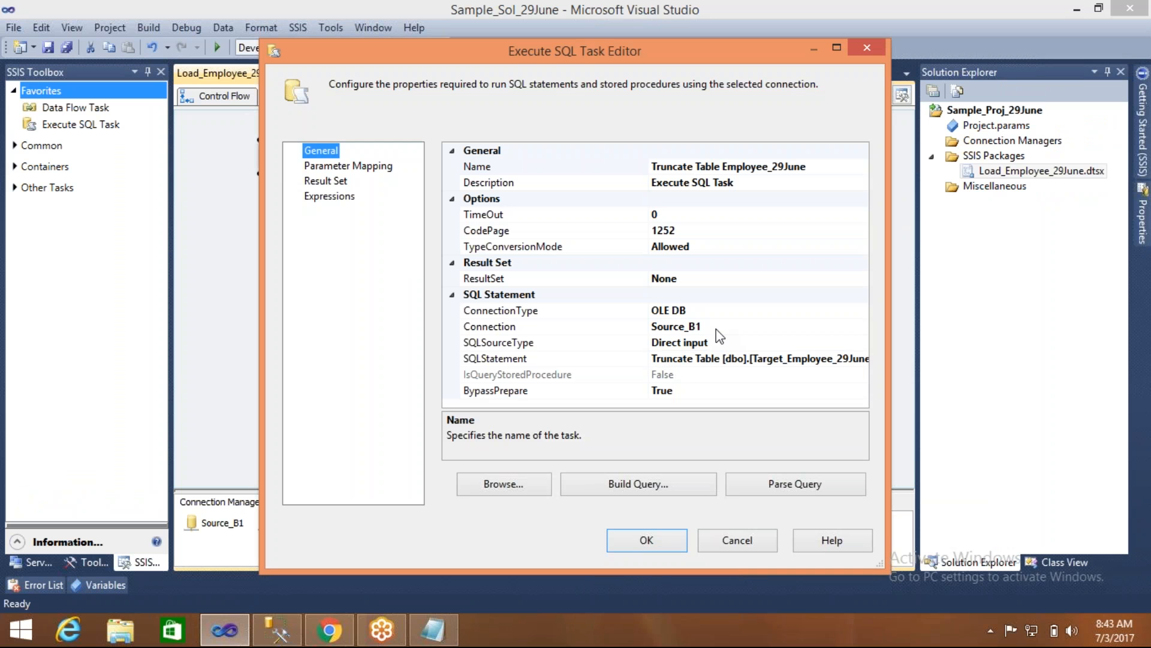
pyautogui.click(716, 328)
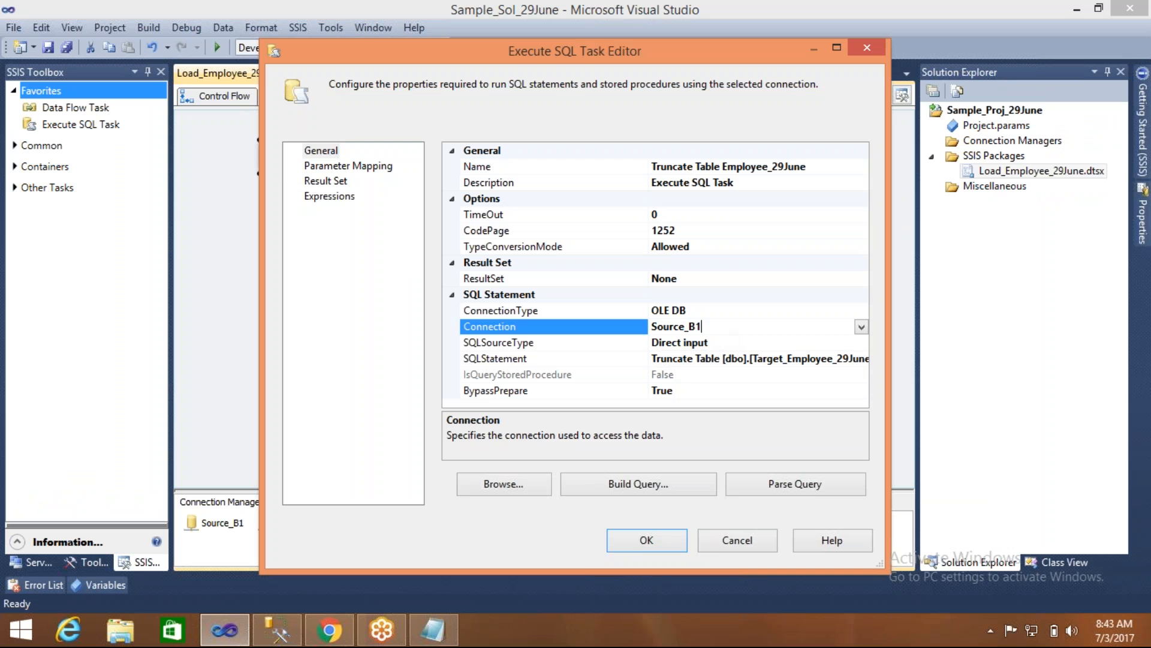
pyautogui.click(861, 327)
pyautogui.click(696, 406)
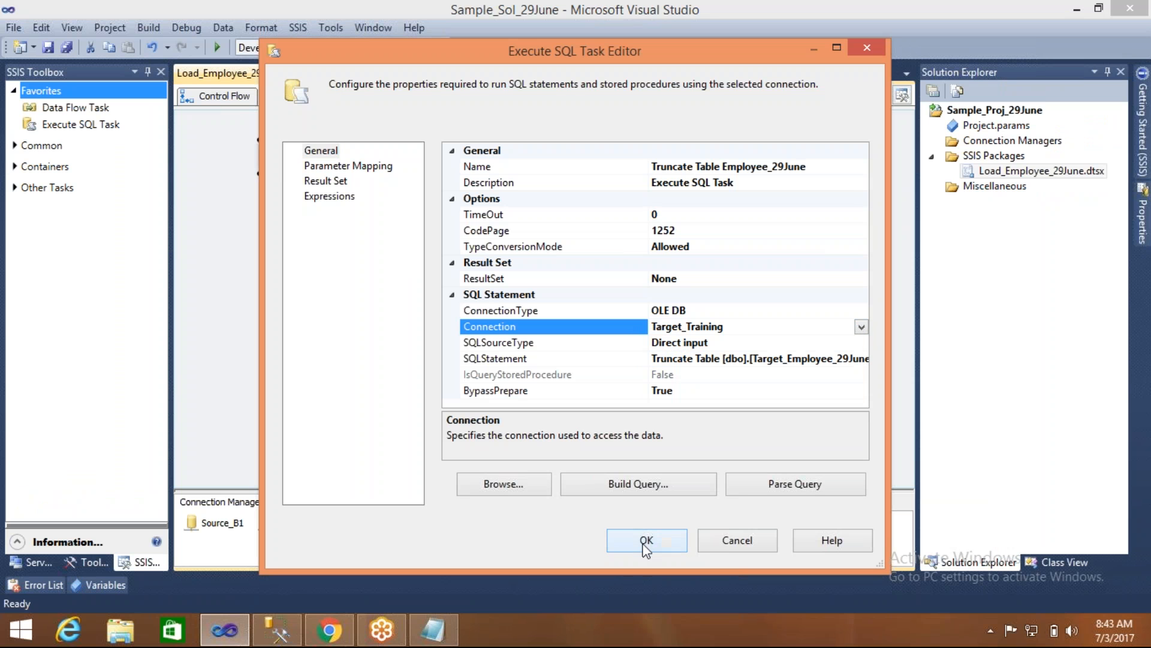
pyautogui.click(654, 547)
pyautogui.click(591, 286)
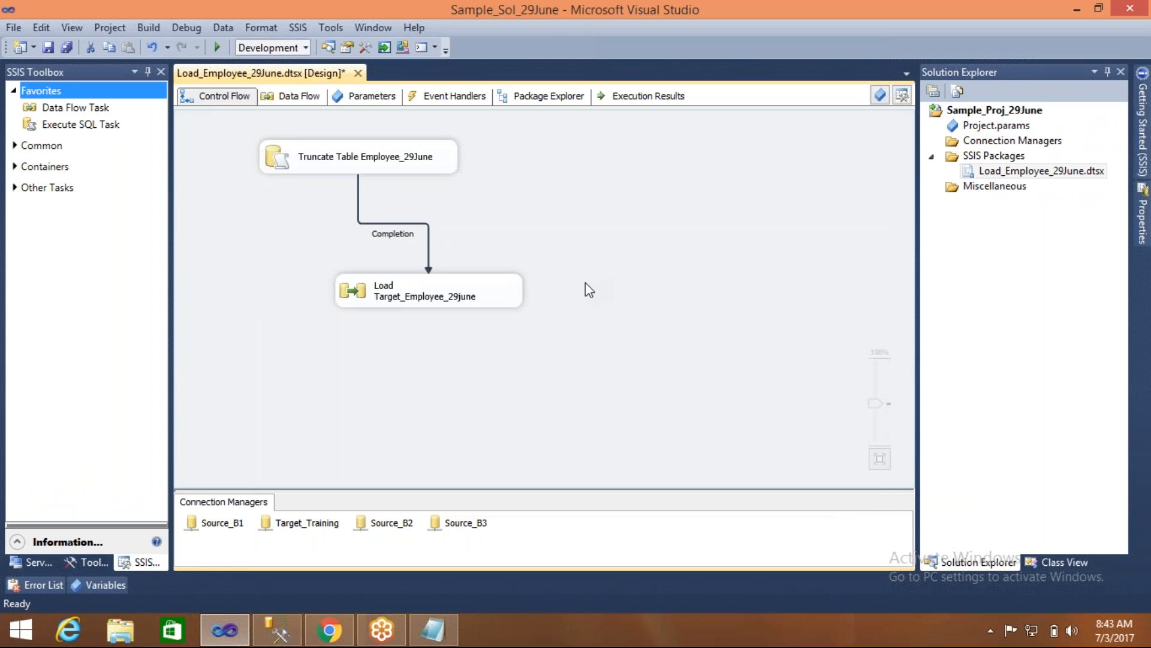
# - Run the package to test the Completion constraint with the correct truncate connection, and stop debugging
pyautogui.click(219, 48)
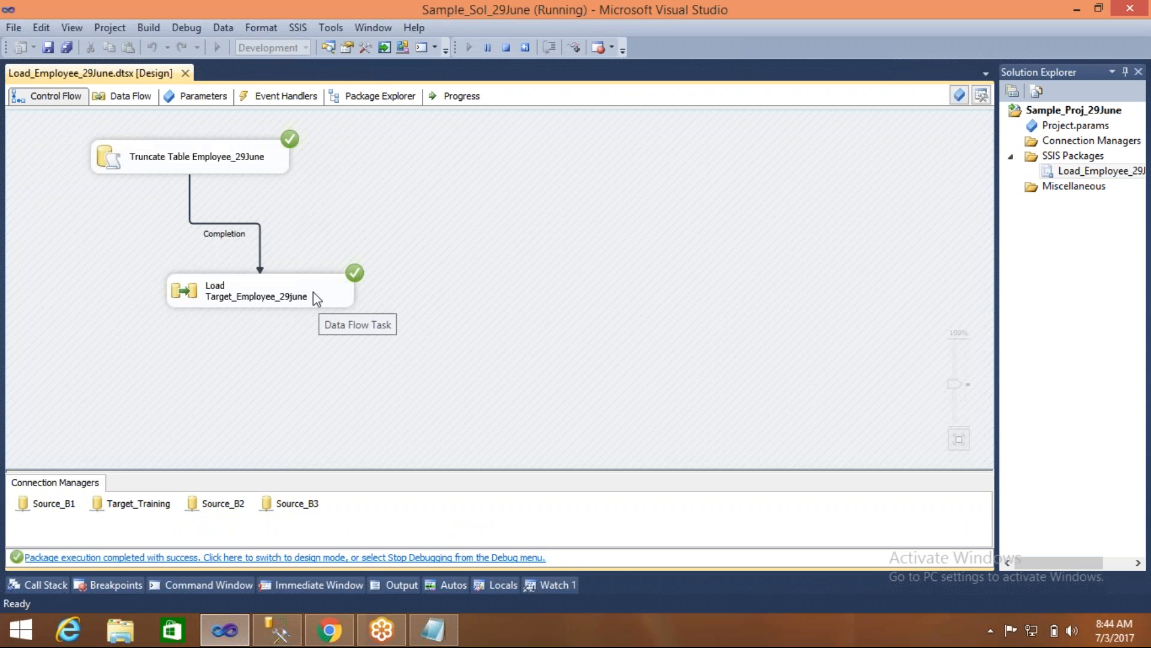
pyautogui.click(241, 237)
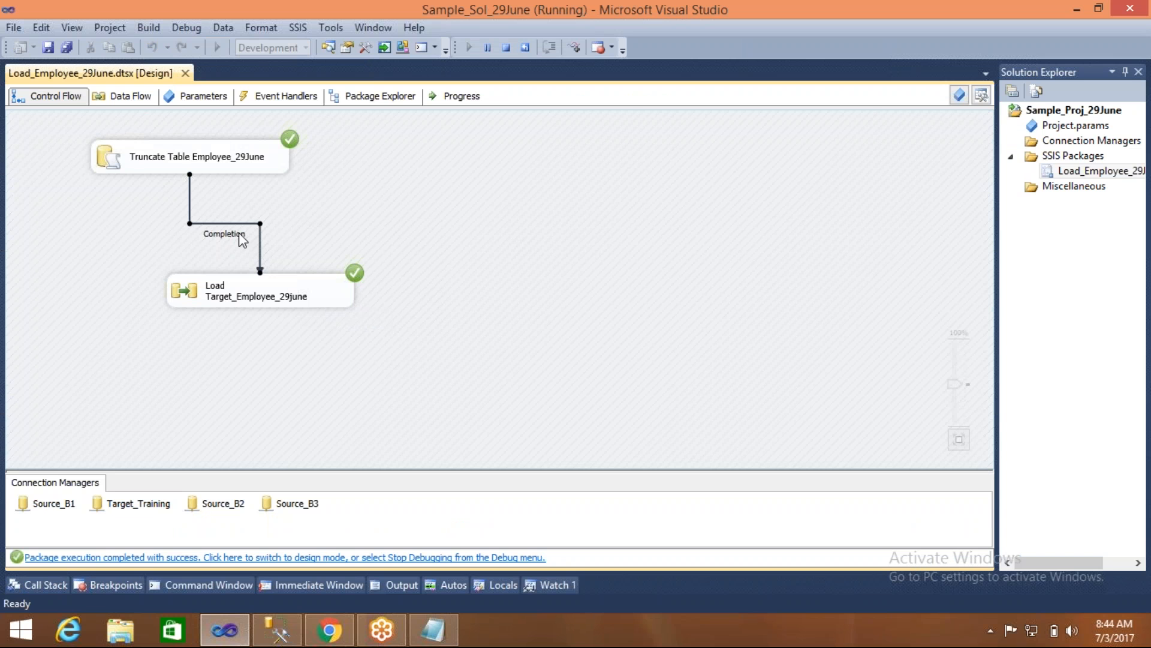
pyautogui.click(506, 47)
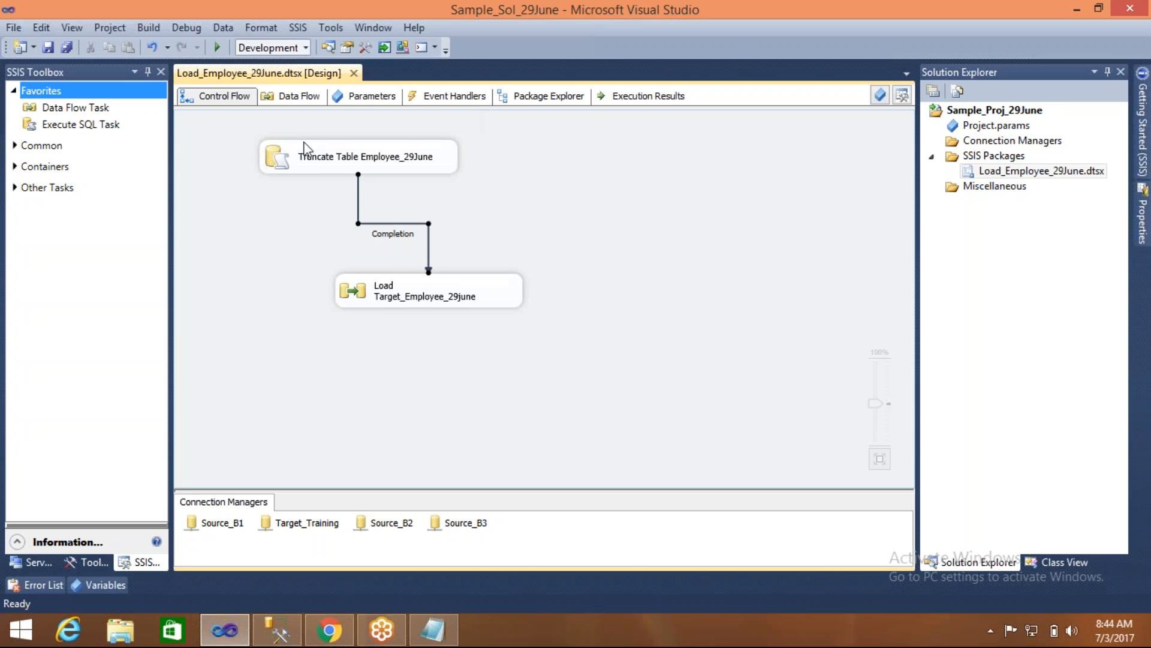
pyautogui.click(278, 147)
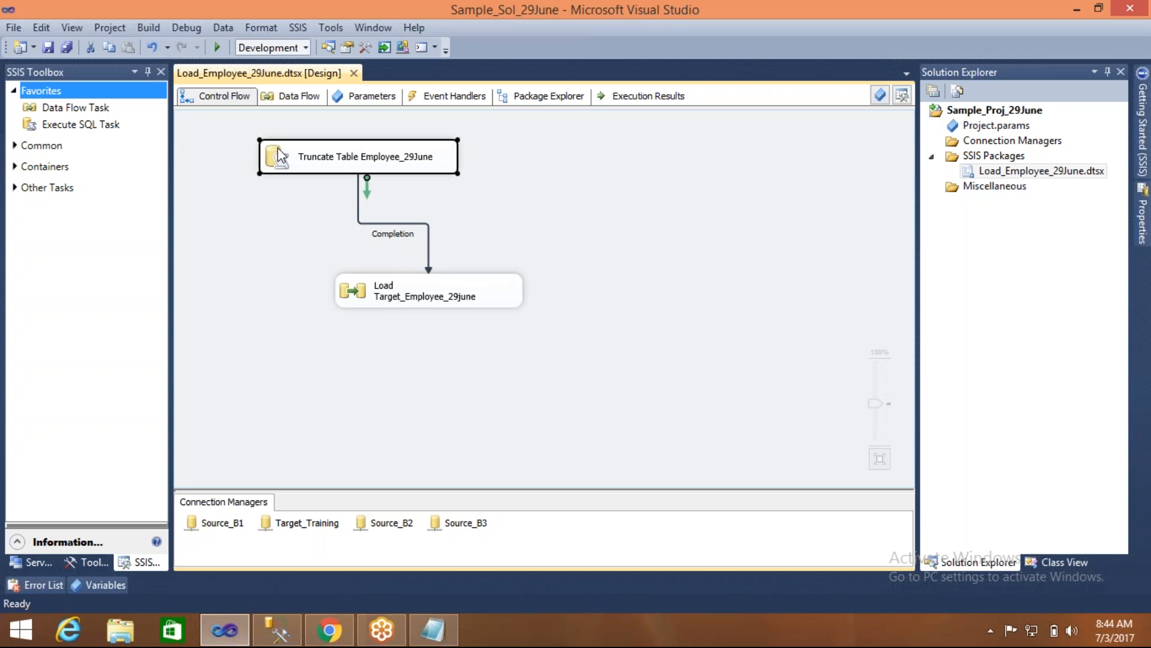
pyautogui.click(520, 221)
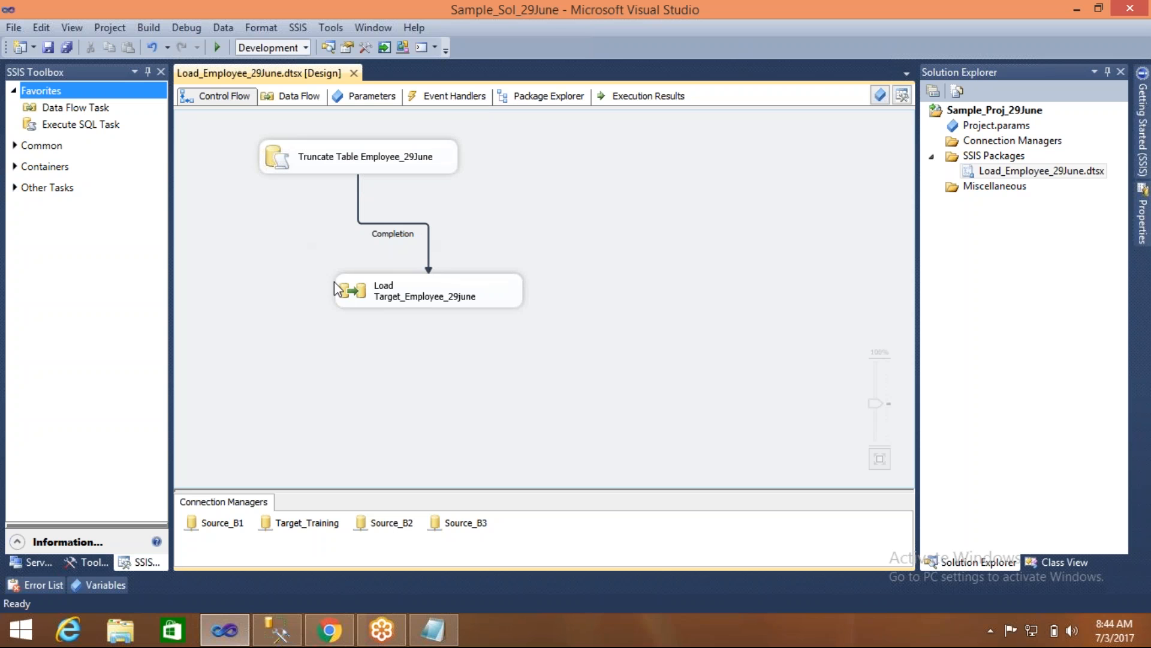
# - Move the Load Target_Employee_29june task closer beneath the truncate task, and test-run the package again
pyautogui.moveTo(354, 292); pyautogui.dragTo(303, 275)
pyautogui.click(231, 253)
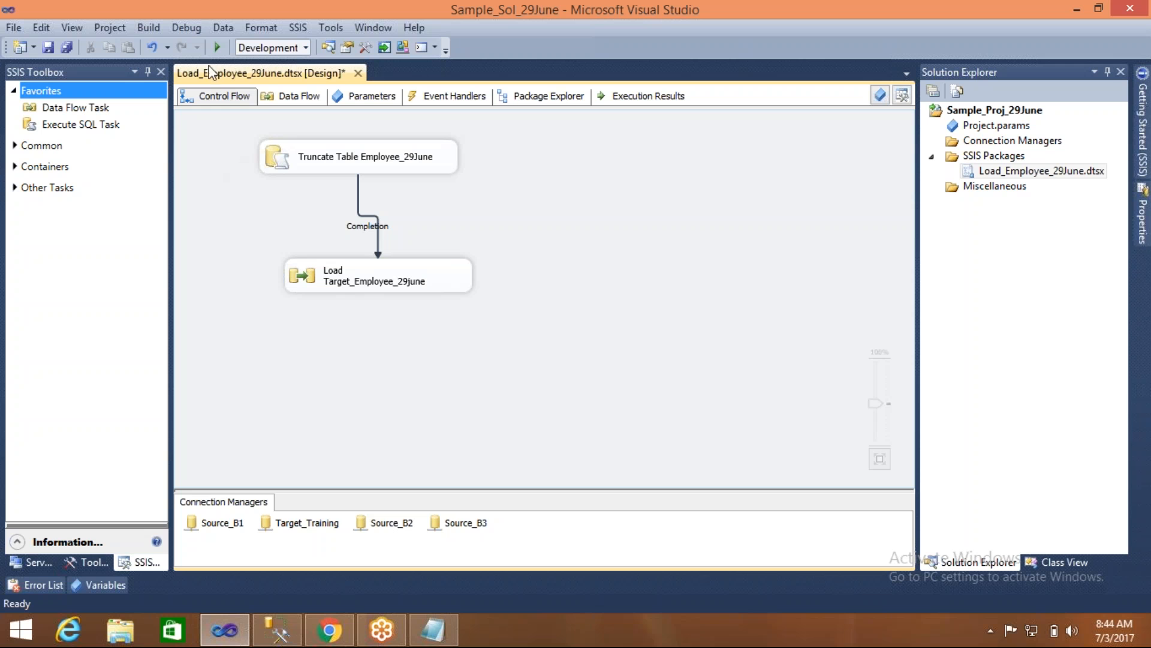
pyautogui.click(217, 48)
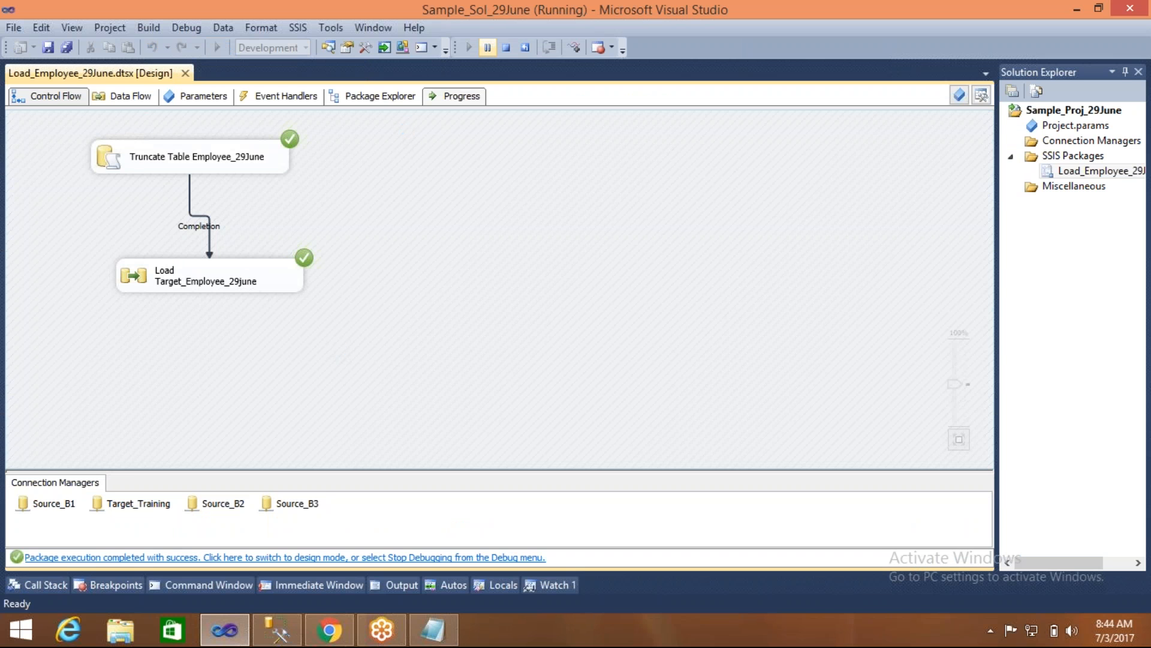
pyautogui.click(507, 51)
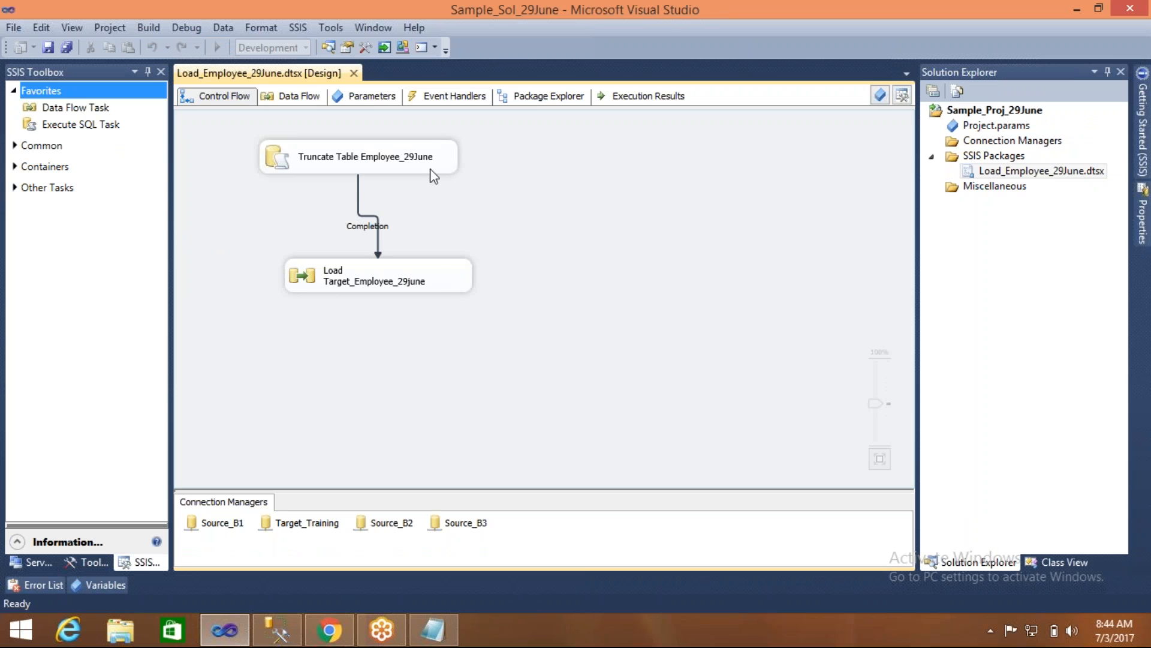
# - Set the precedence constraint between the truncate and load tasks back to the value Success and save the package
pyautogui.click(402, 167)
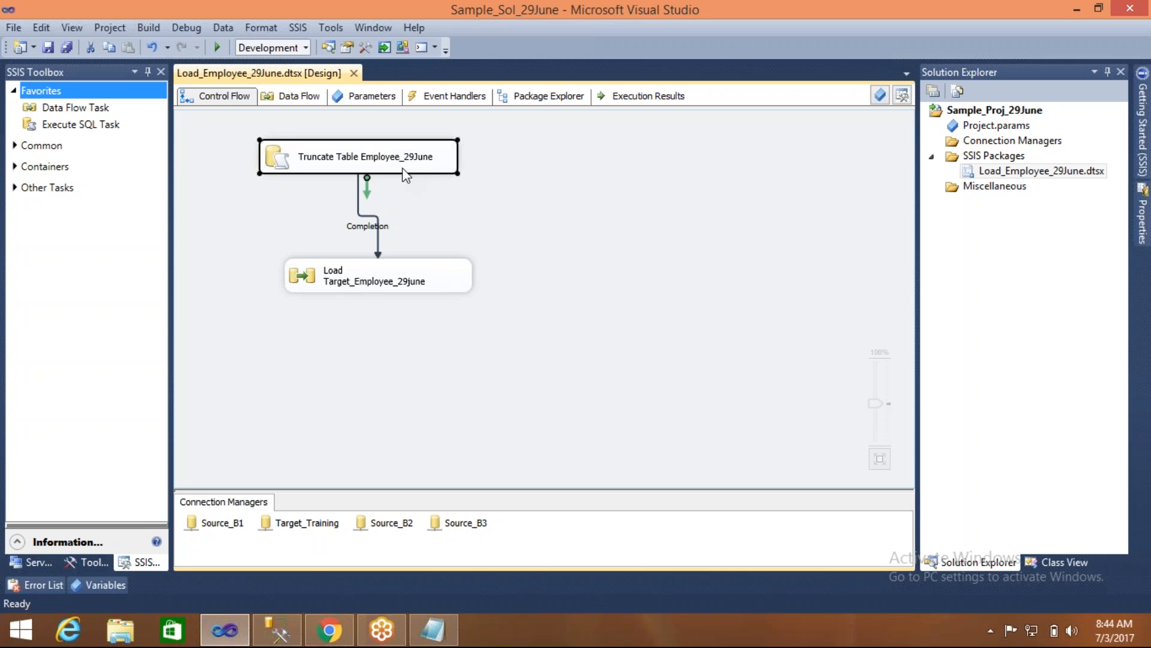
pyautogui.click(475, 262)
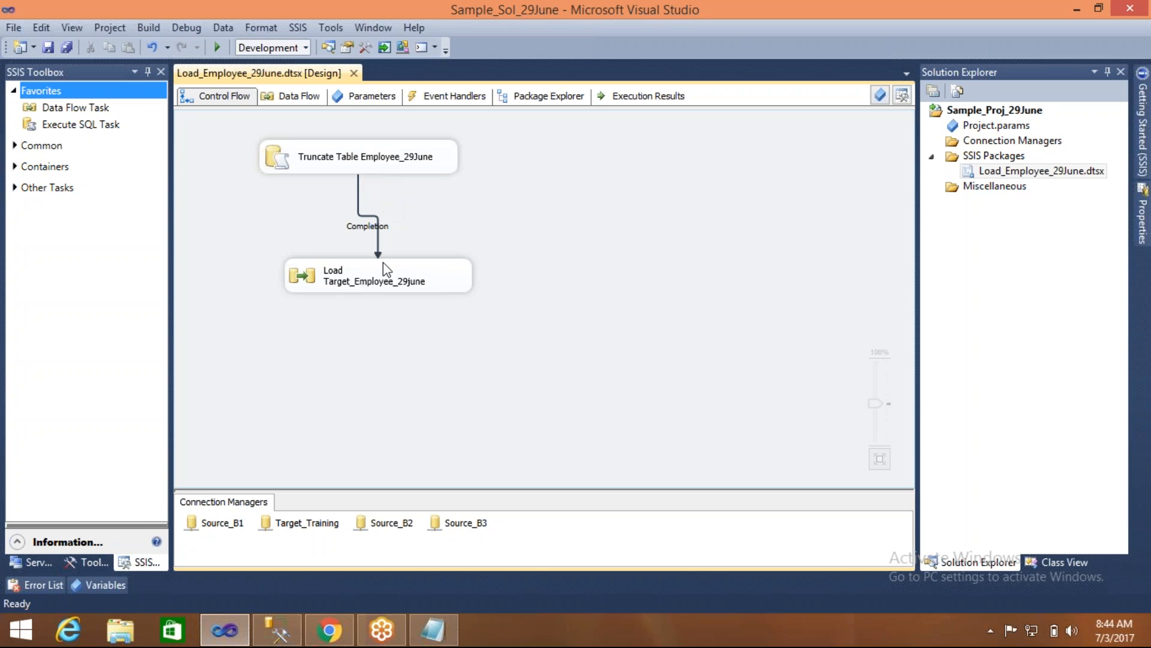
pyautogui.click(372, 216)
pyautogui.doubleClick(372, 216)
pyautogui.click(562, 255)
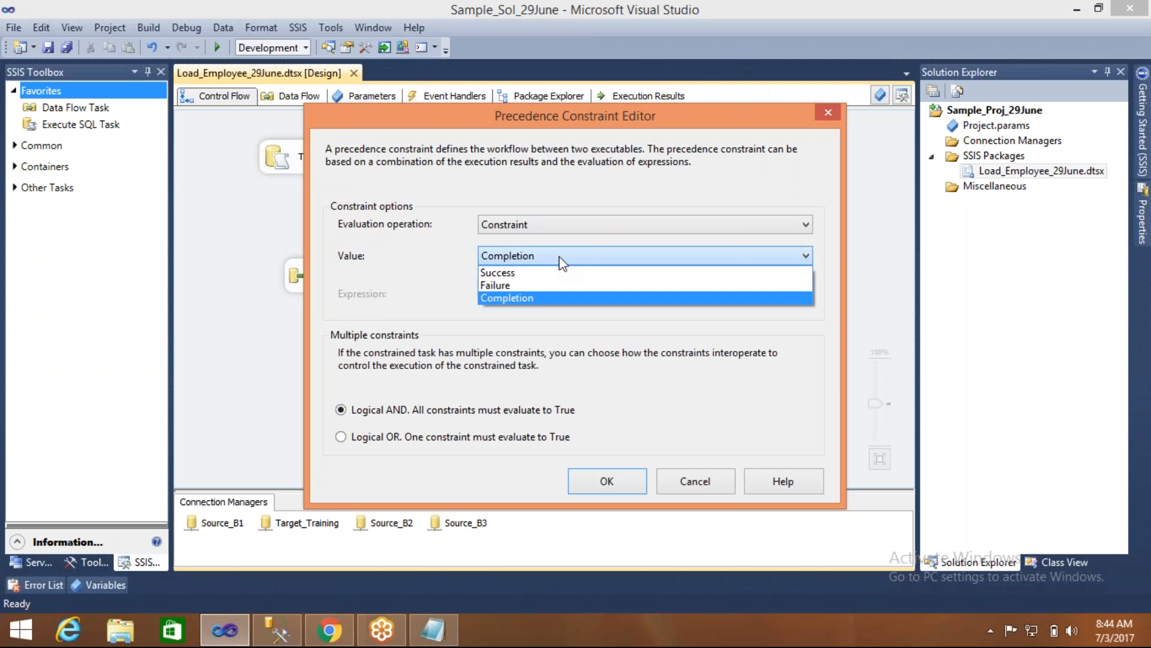
pyautogui.click(524, 275)
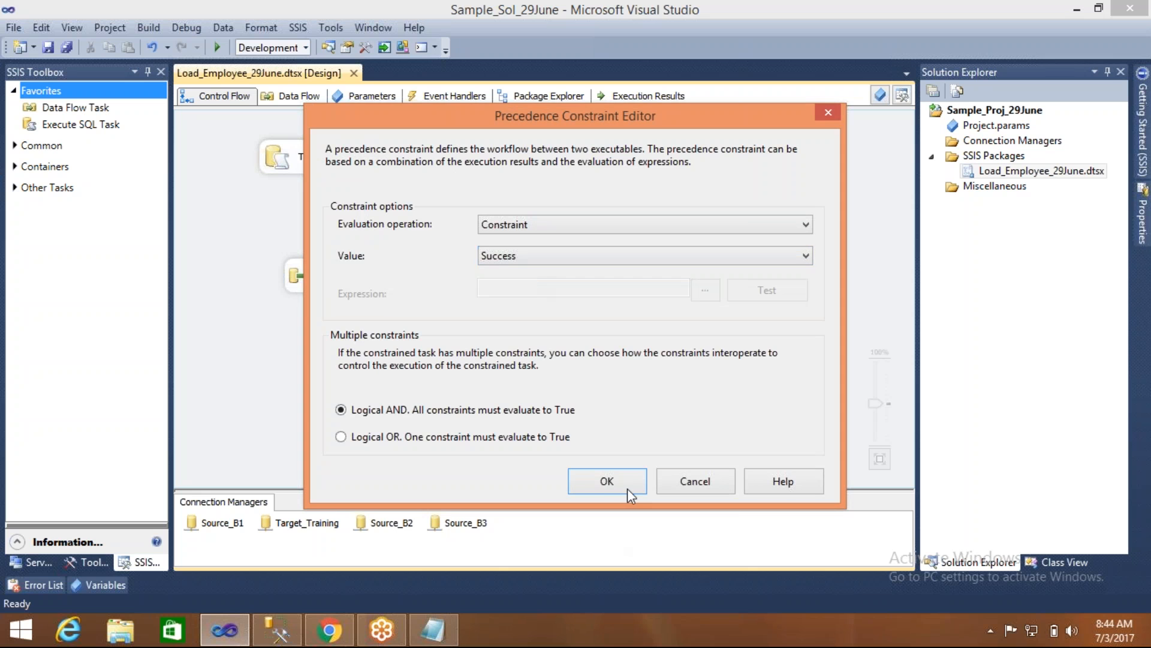
pyautogui.click(605, 482)
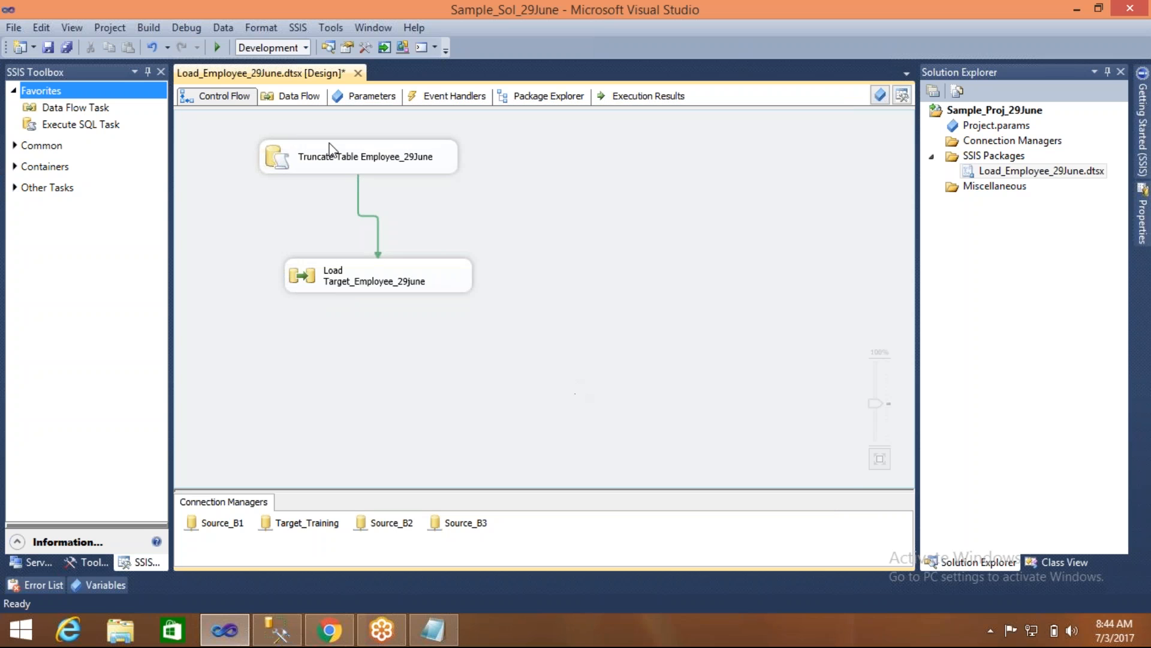
pyautogui.hotkey('ctrl', 's')
# - Run the package to test the Success constraint between the truncate and load tasks, and stop debugging
pyautogui.click(217, 46)
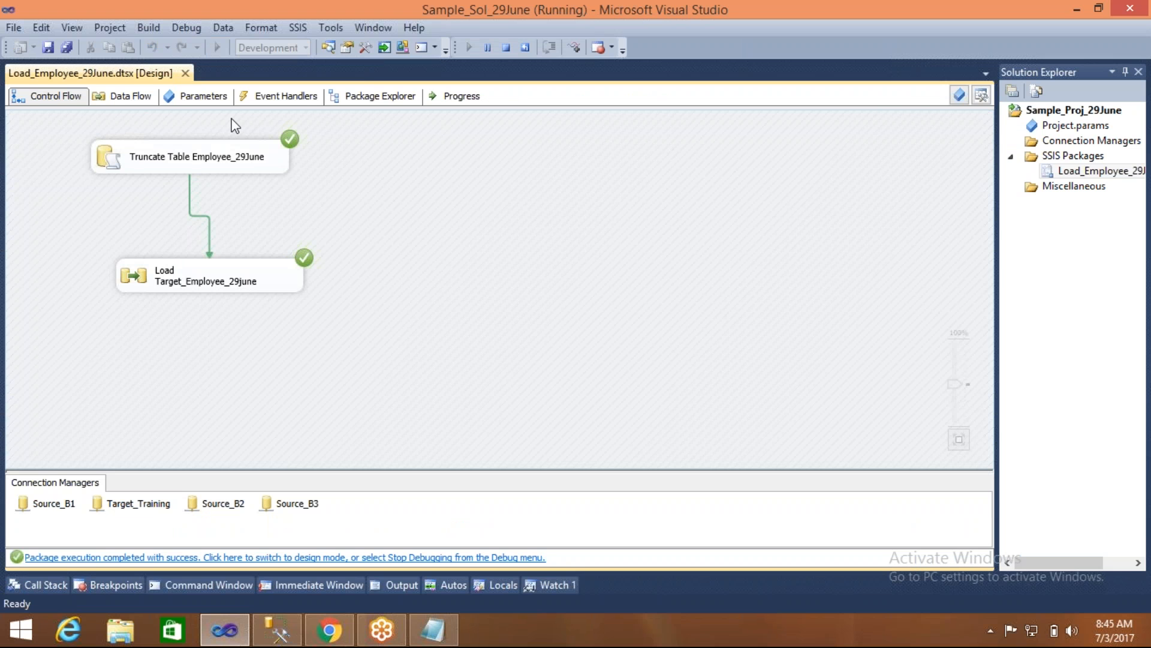
pyautogui.click(506, 47)
pyautogui.click(337, 170)
pyautogui.click(309, 280)
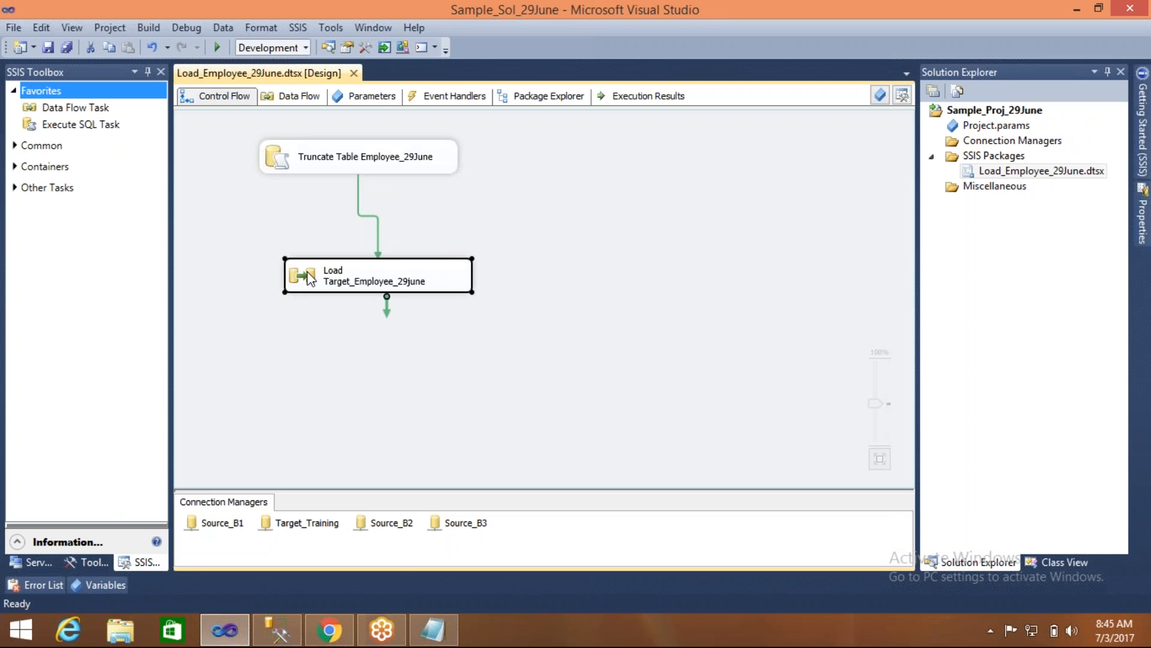
pyautogui.click(297, 304)
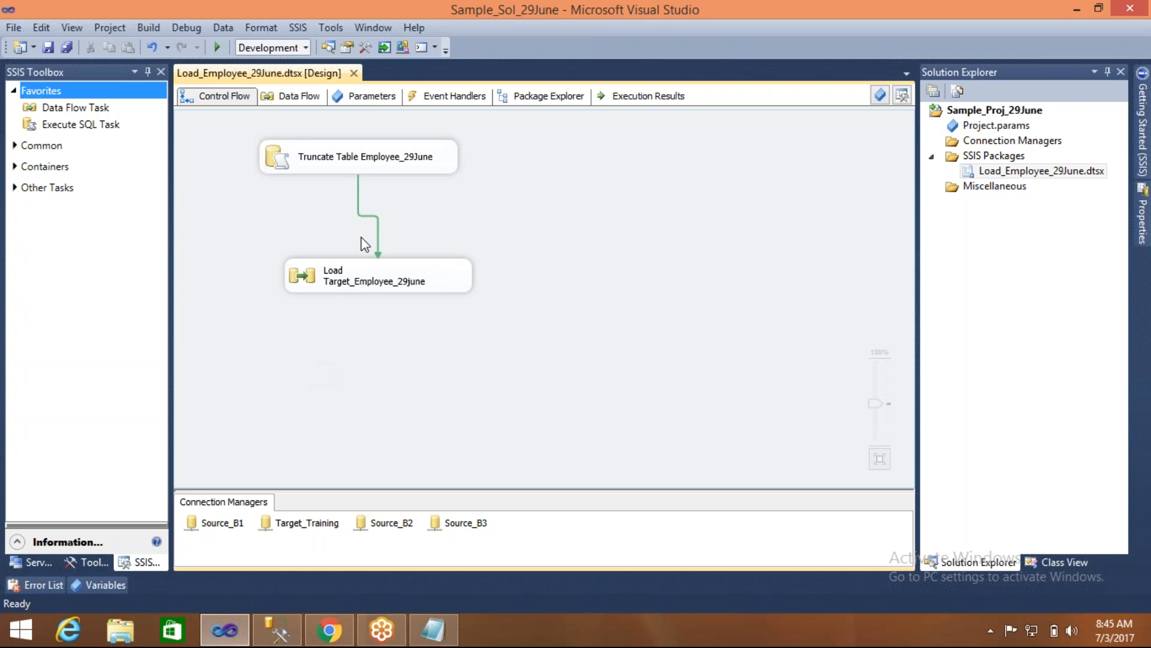
pyautogui.click(378, 226)
pyautogui.click(555, 372)
# - Move the Load Target_Employee_29june task closer beneath the truncate task, and place two copies of it, one below and one to the right
pyautogui.moveTo(307, 276); pyautogui.dragTo(256, 231)
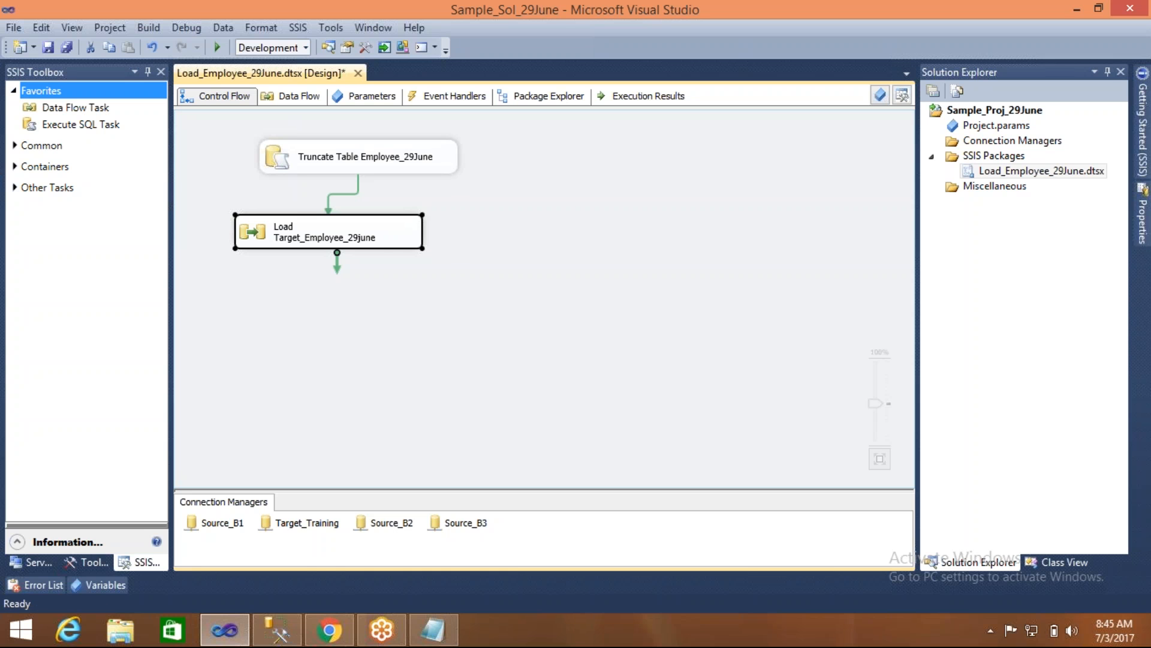
pyautogui.click(255, 278)
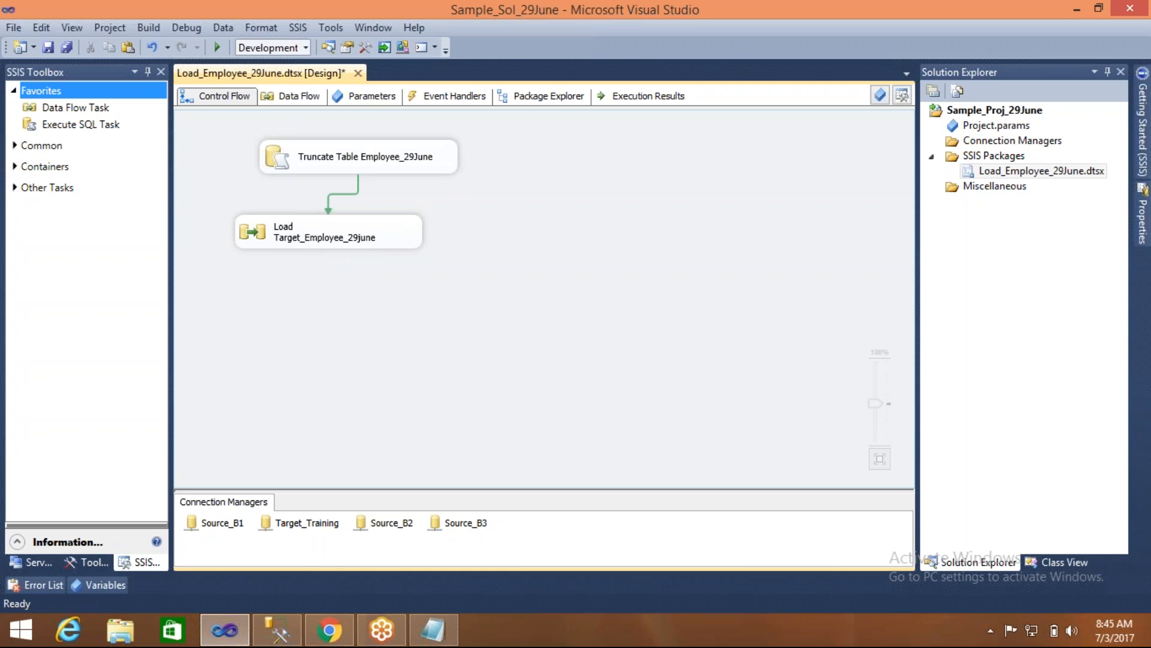
pyautogui.moveTo(439, 270); pyautogui.dragTo(242, 353)
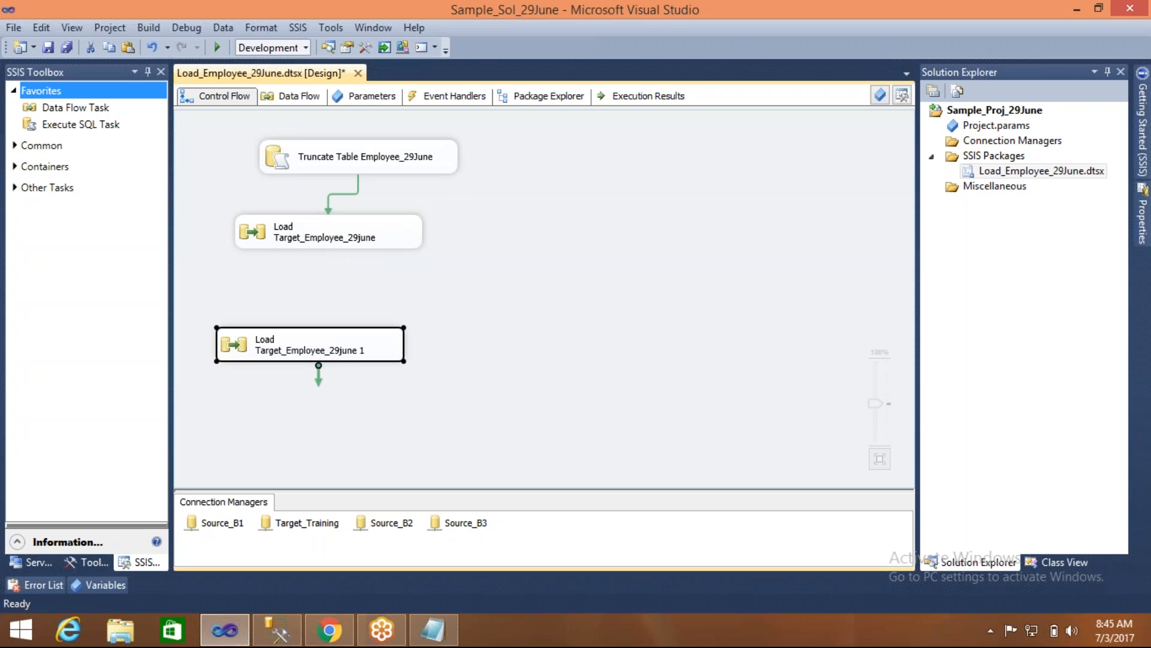
pyautogui.hotkey('ctrl', 'v')
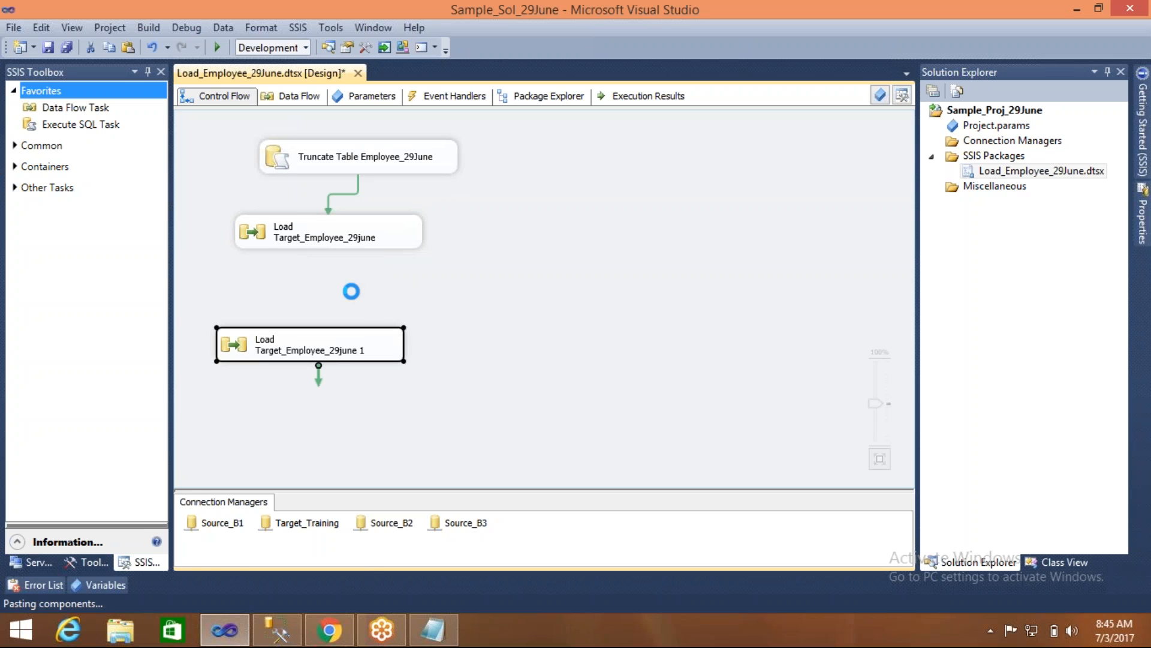
pyautogui.moveTo(233, 409); pyautogui.dragTo(578, 303)
# - Duplicate the Truncate Table Employee_29June task twice and place one copy above each of the two copied load tasks
pyautogui.click(335, 168)
pyautogui.hotkey('ctrl', 'c')
pyautogui.hotkey('ctrl', 'v')
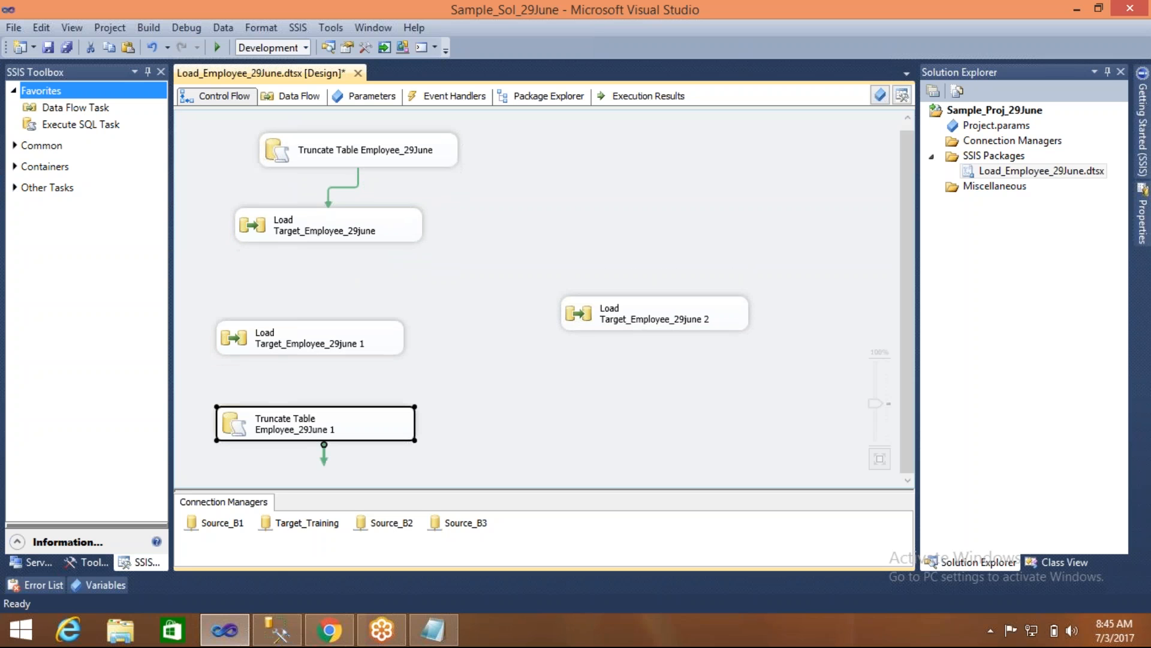
pyautogui.moveTo(240, 428); pyautogui.dragTo(243, 293)
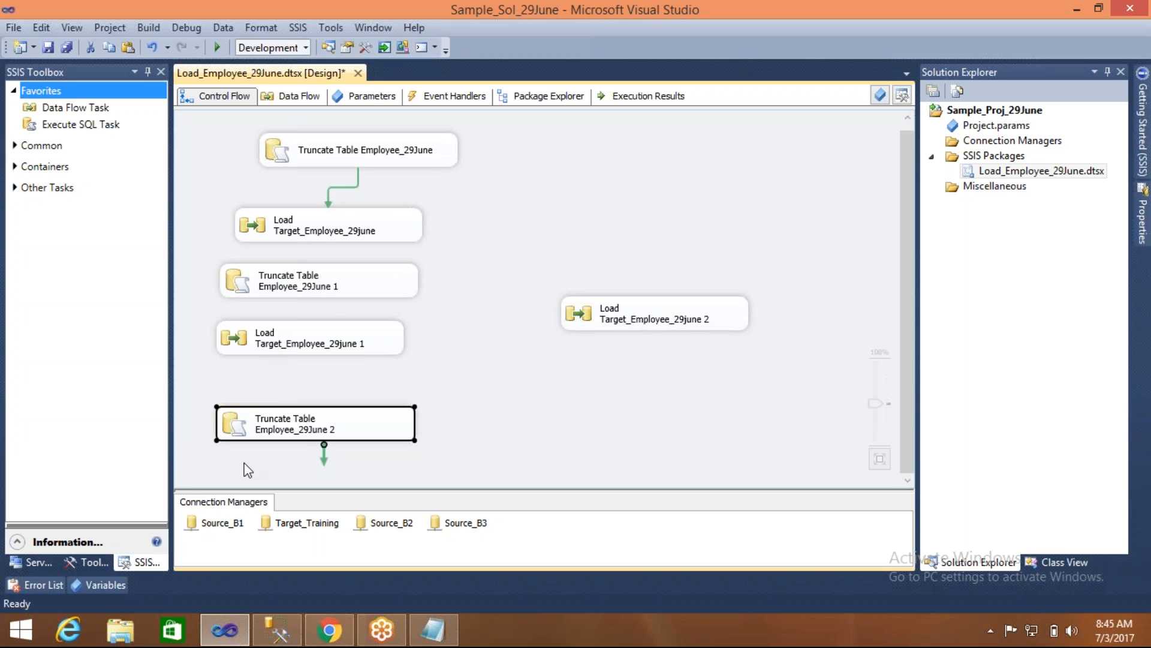
pyautogui.moveTo(234, 438); pyautogui.dragTo(571, 246)
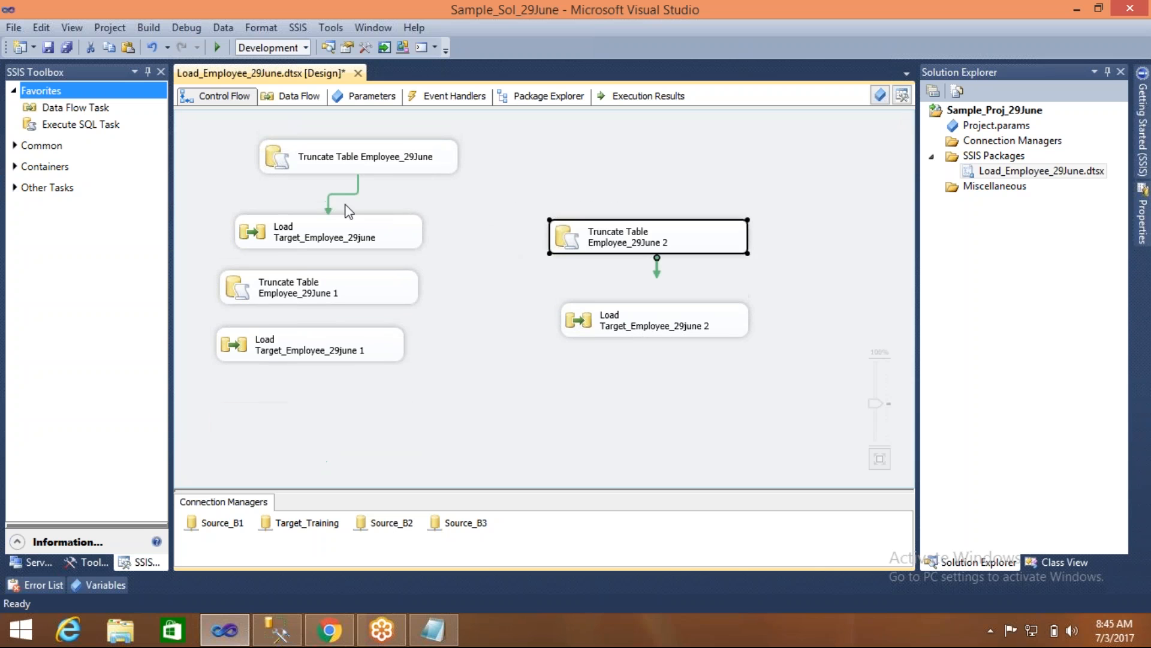
# - Move the Load Target_Employee_29june 1 and Truncate Table Employee_29June 1 tasks further down to leave room for connectors
pyautogui.click(272, 345)
pyautogui.moveTo(271, 345); pyautogui.dragTo(277, 392)
pyautogui.click(318, 297)
pyautogui.moveTo(318, 297); pyautogui.dragTo(319, 316)
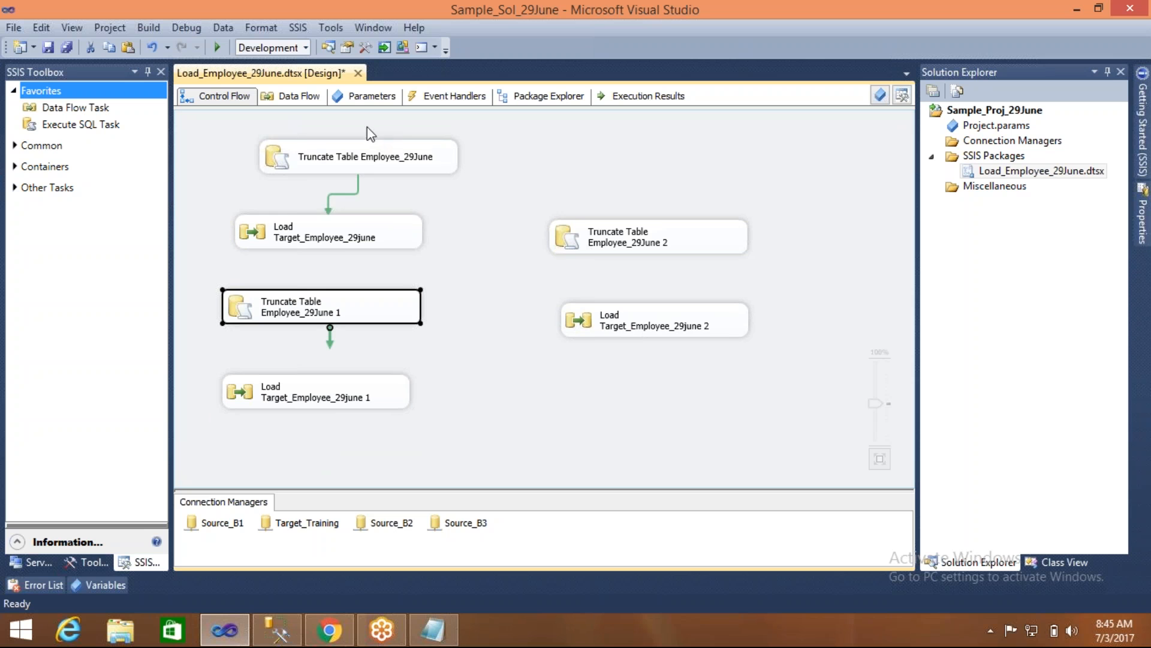
# - Connect Load Target_Employee_29june to Truncate Table Employee_29June 1 and set the precedence constraint value to Completion
pyautogui.click(305, 170)
pyautogui.click(322, 240)
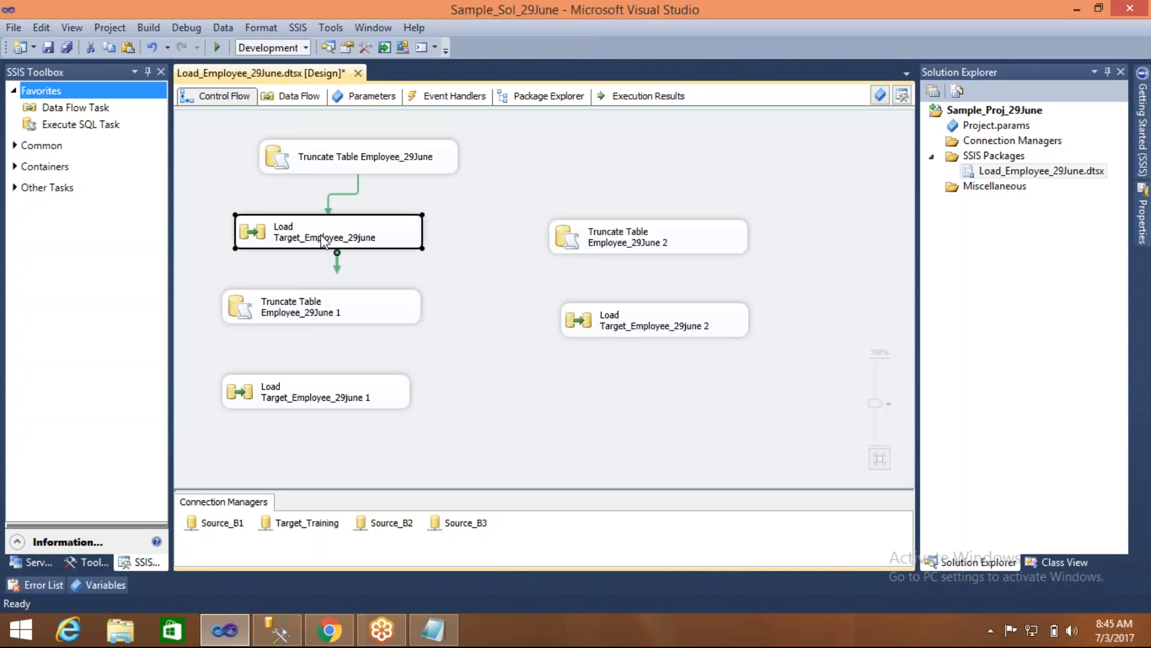
pyautogui.moveTo(336, 272); pyautogui.dragTo(307, 313)
pyautogui.click(324, 274)
pyautogui.doubleClick(324, 275)
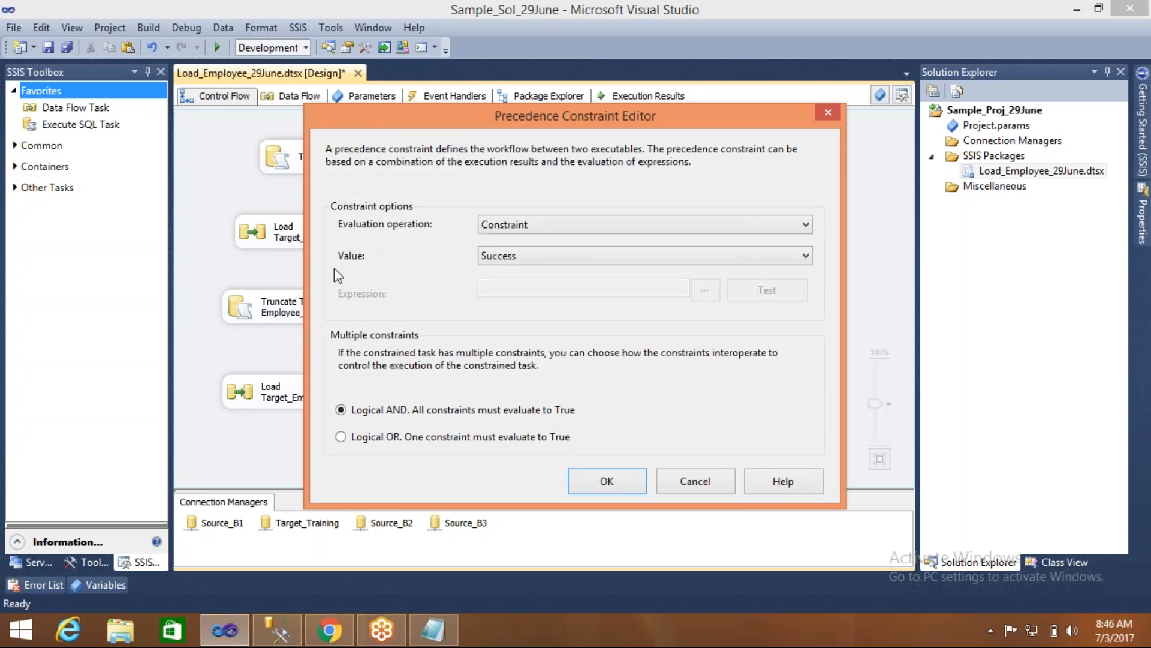
pyautogui.click(513, 257)
pyautogui.click(515, 298)
pyautogui.click(607, 481)
# - Connect Load Target_Employee_29june to Truncate Table Employee_29June 2 with a precedence constraint of value Completion
pyautogui.click(362, 234)
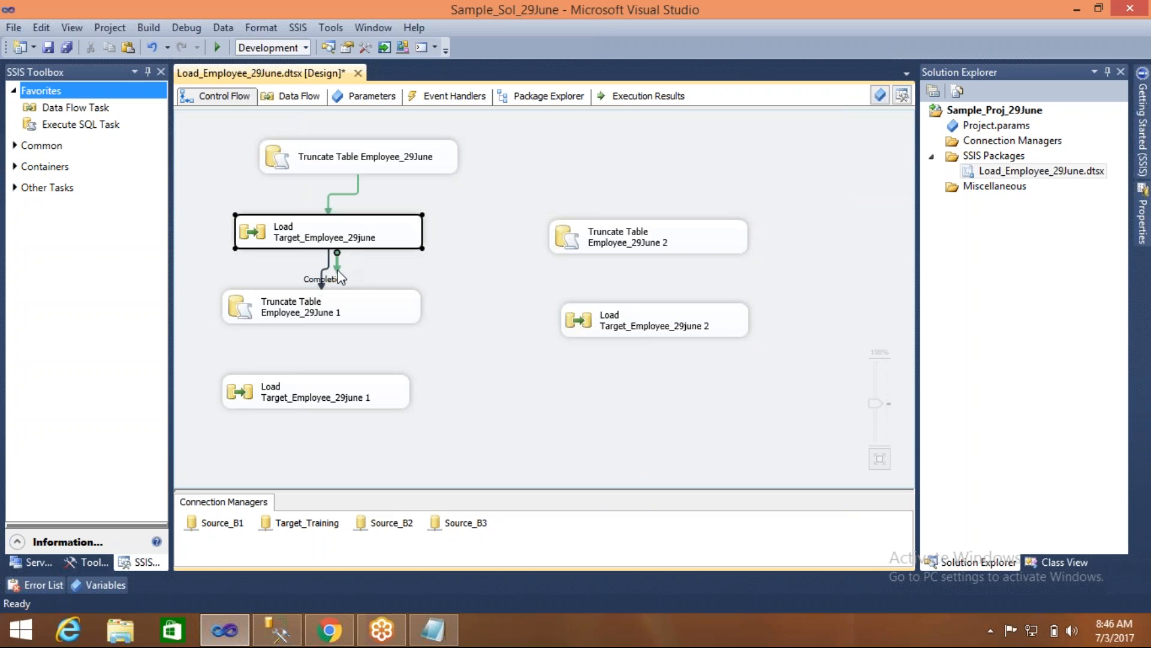
pyautogui.moveTo(337, 264); pyautogui.dragTo(608, 223)
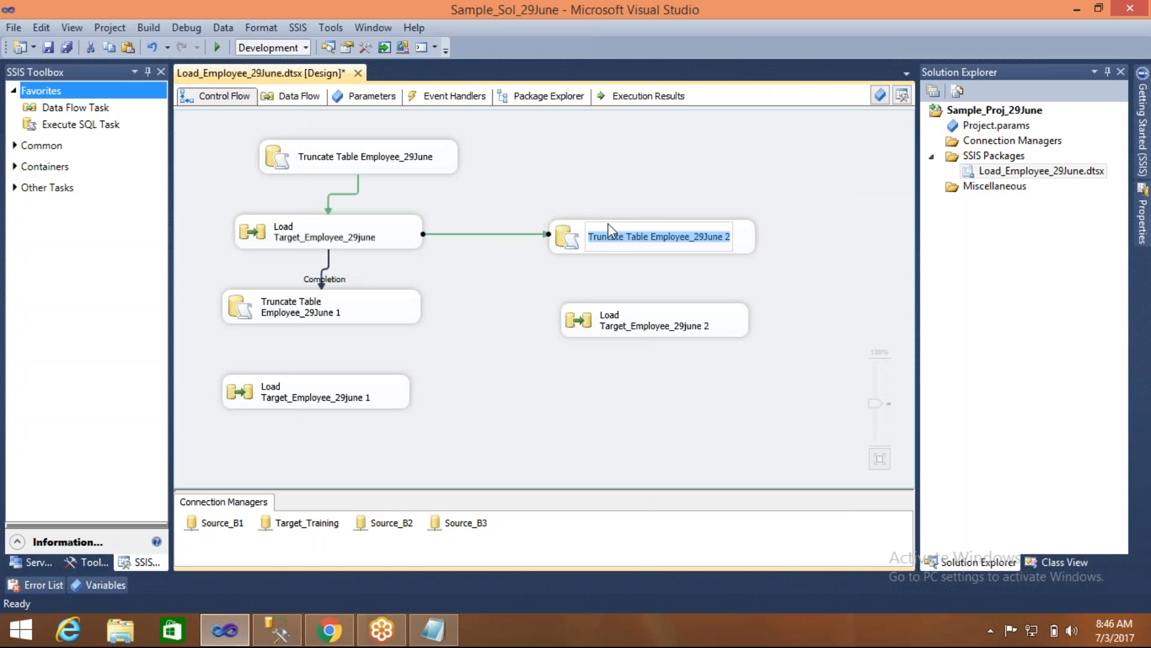
pyautogui.doubleClick(505, 234)
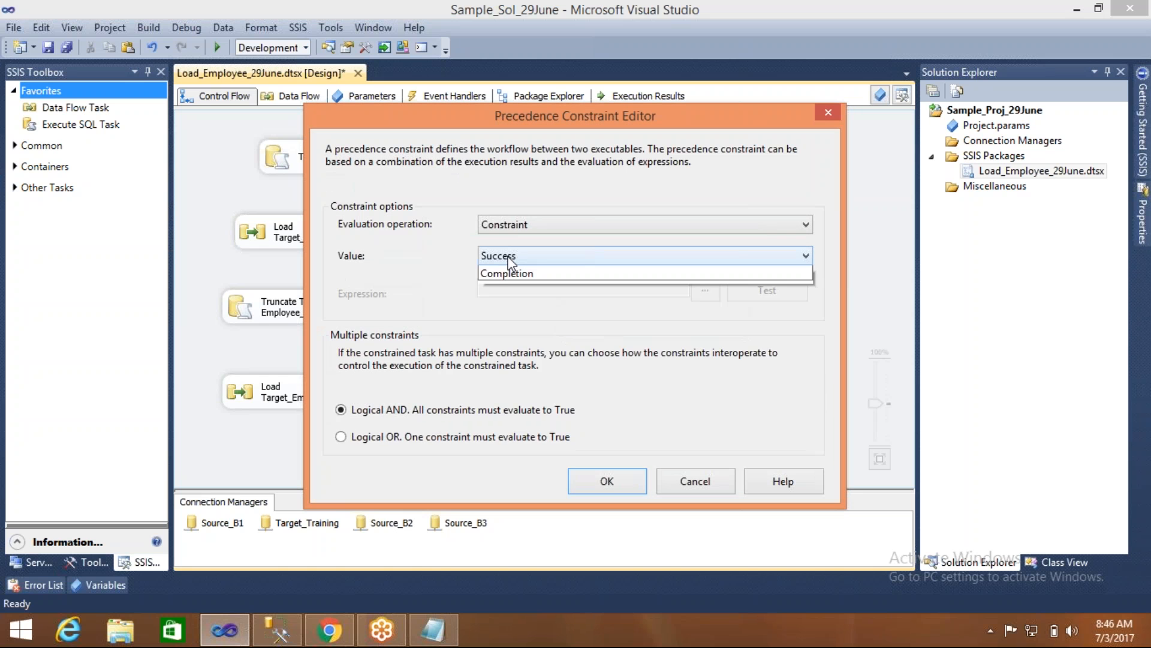
pyautogui.click(508, 259)
pyautogui.click(505, 298)
pyautogui.click(592, 487)
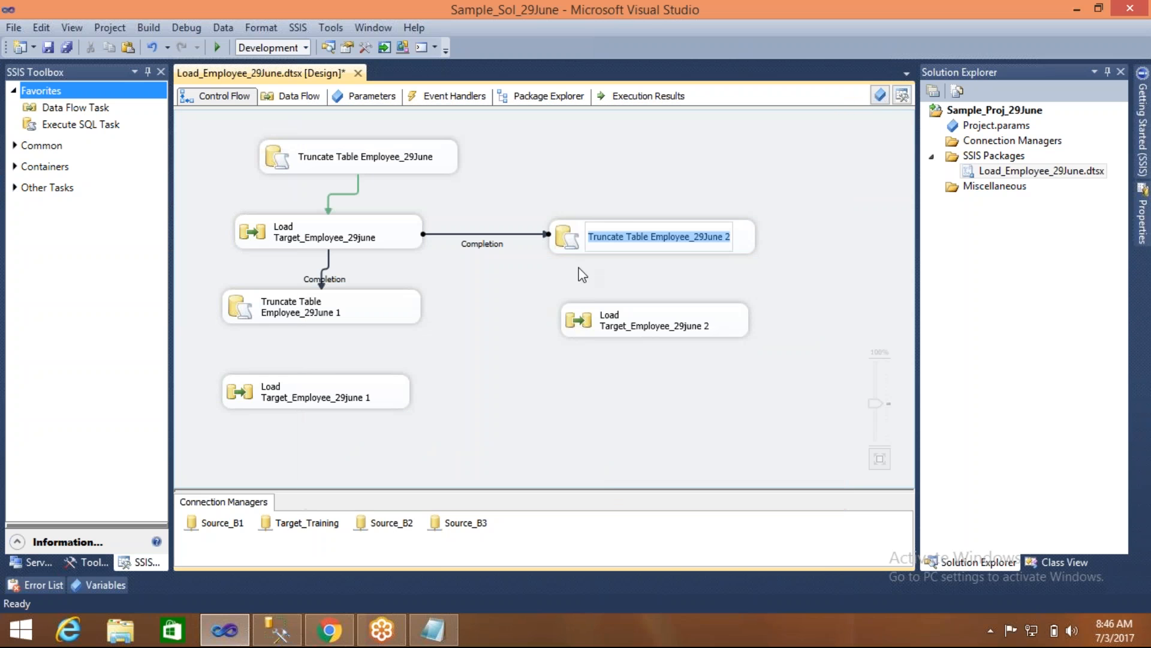
# - Connect each copied truncate task to the load task beneath it: 1 to 1 and 2 to 2
pyautogui.click(333, 318)
pyautogui.moveTo(328, 344); pyautogui.dragTo(324, 387)
pyautogui.click(593, 250)
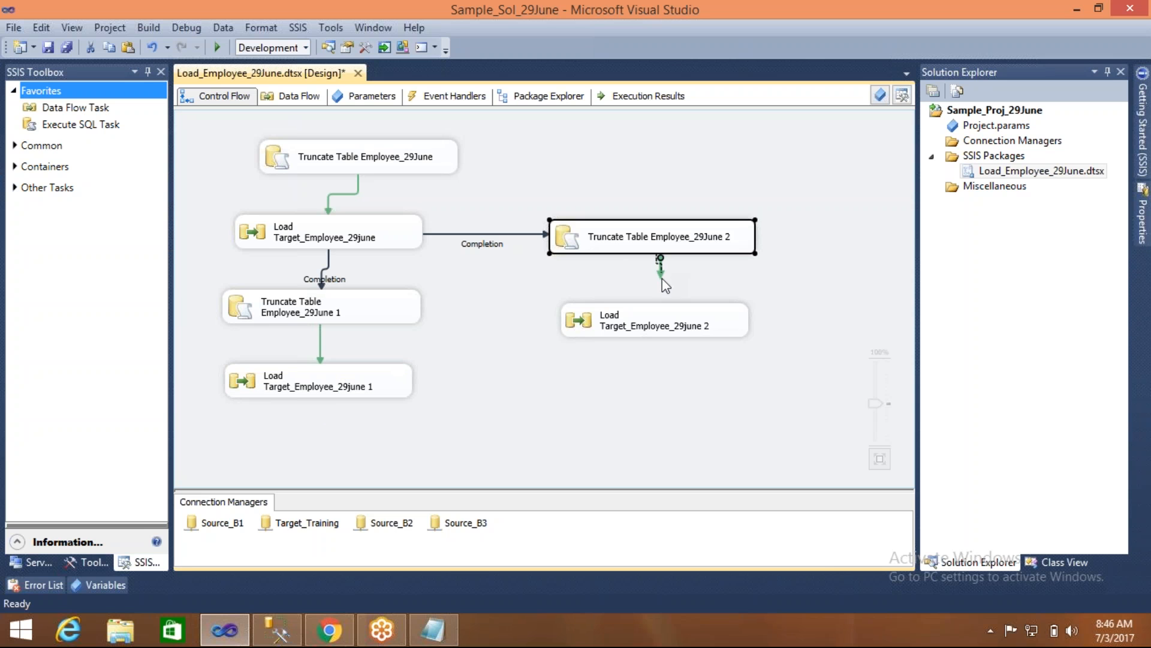
pyautogui.moveTo(662, 278); pyautogui.dragTo(662, 326)
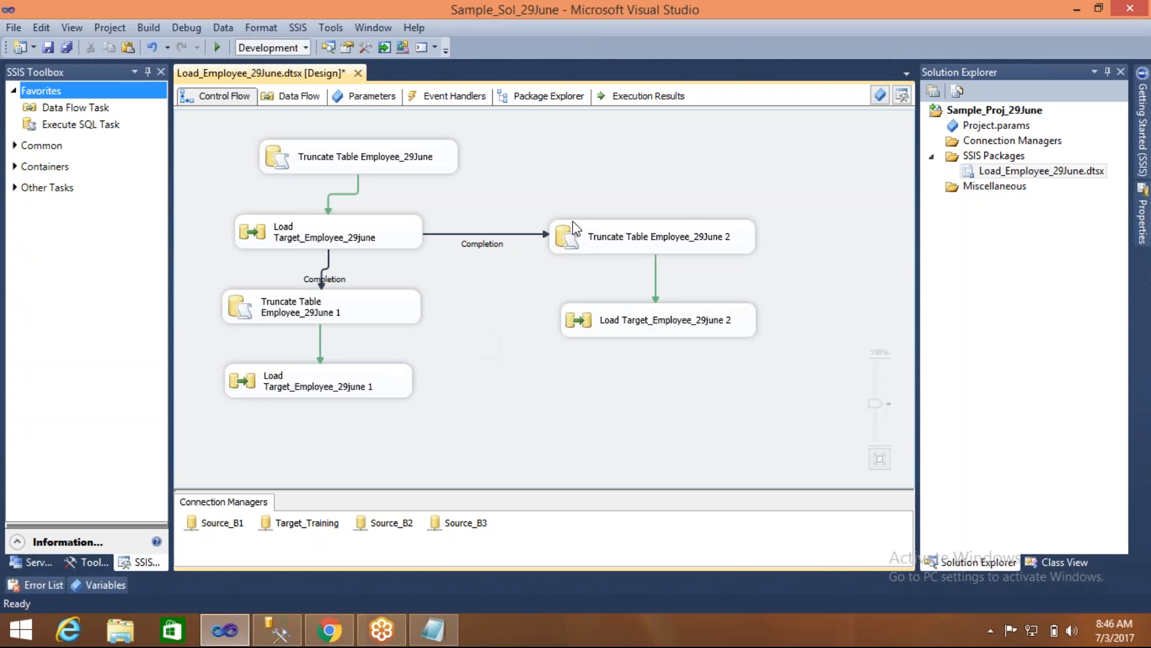
# - Arrange the tasks as a tree with the original truncate and load pair centred above the two branches, and save the package
pyautogui.moveTo(615, 196); pyautogui.dragTo(663, 340)
pyautogui.moveTo(649, 234); pyautogui.dragTo(684, 304)
pyautogui.moveTo(245, 121); pyautogui.dragTo(358, 240)
pyautogui.moveTo(332, 157); pyautogui.dragTo(494, 153)
pyautogui.click(290, 180)
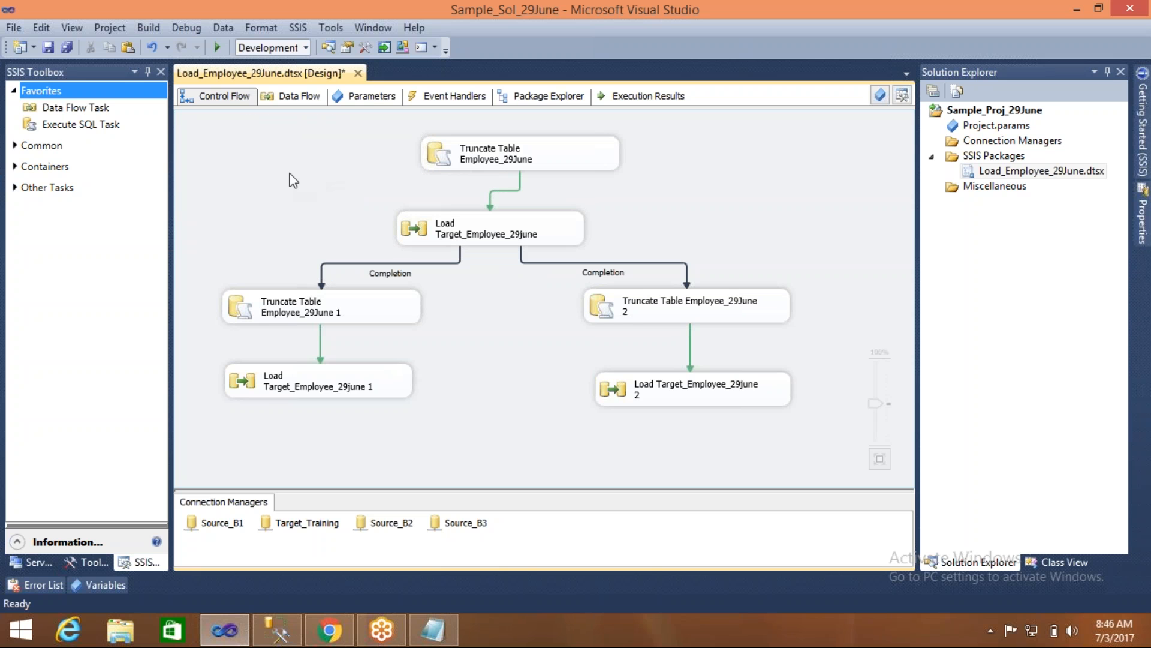
pyautogui.hotkey('ctrl', 's')
# - Set the precedence constraint leading to Truncate Table Employee_29June 1 to the value Failure and save the package
pyautogui.doubleClick(378, 262)
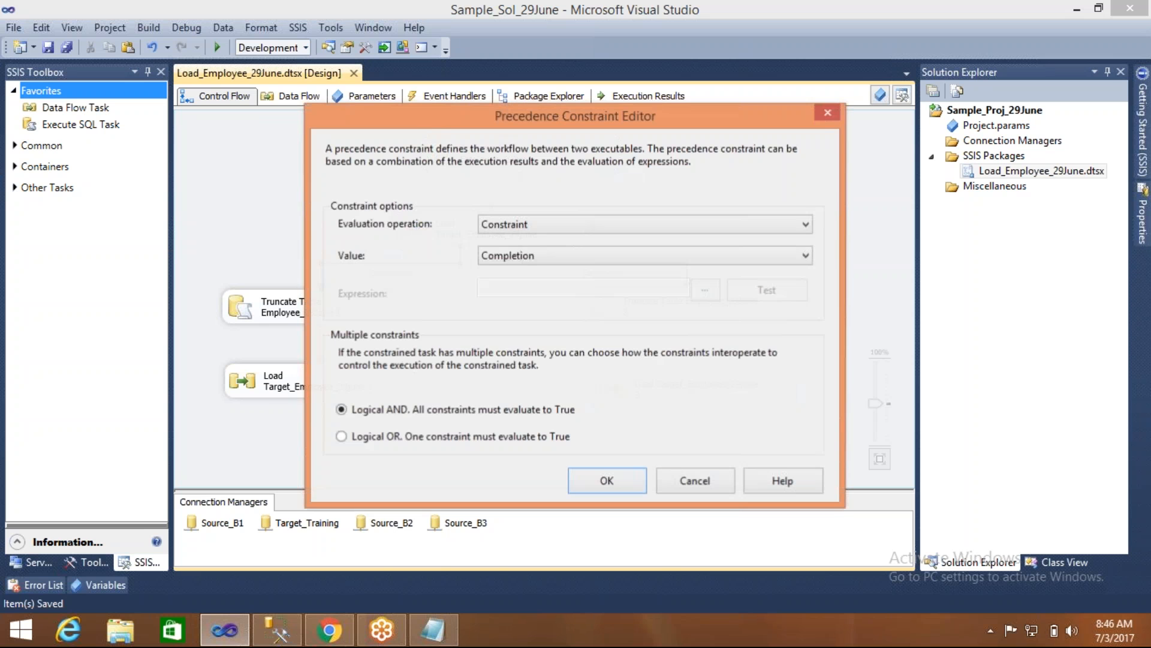
pyautogui.click(509, 256)
pyautogui.click(498, 286)
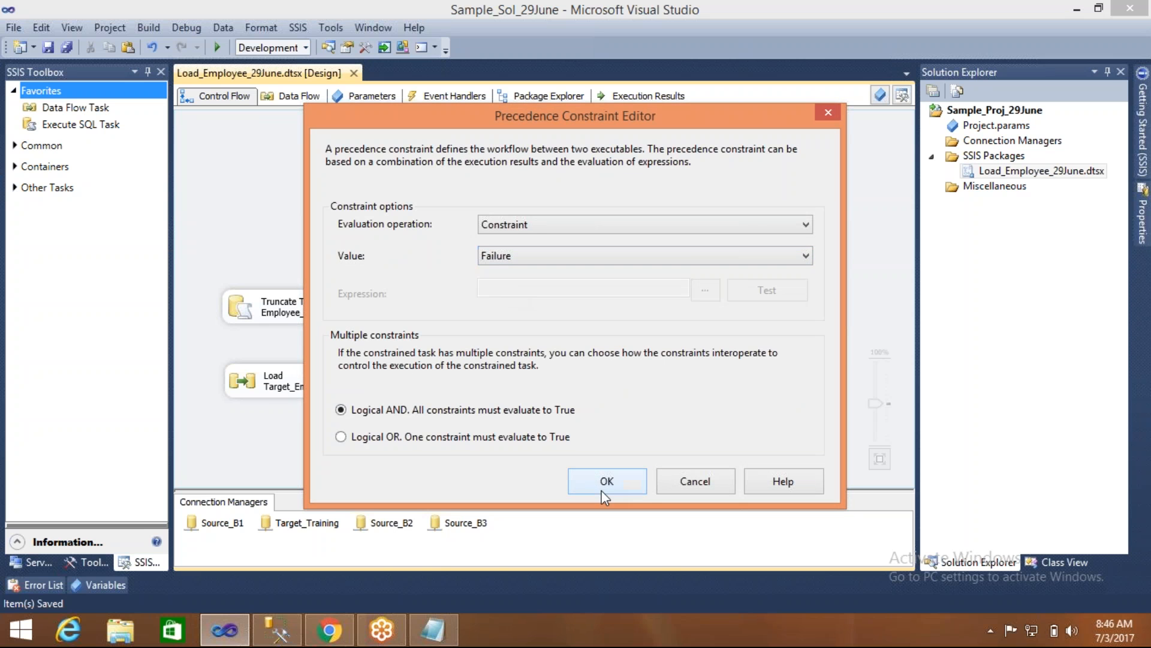
pyautogui.click(596, 479)
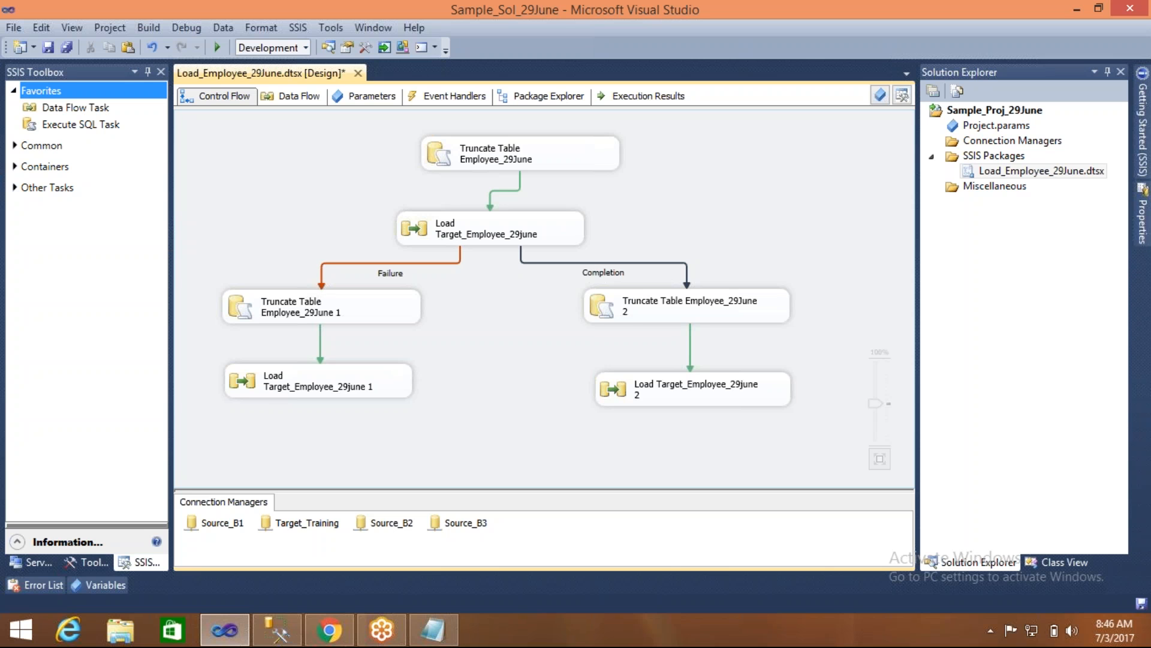
pyautogui.hotkey('ctrl', 's')
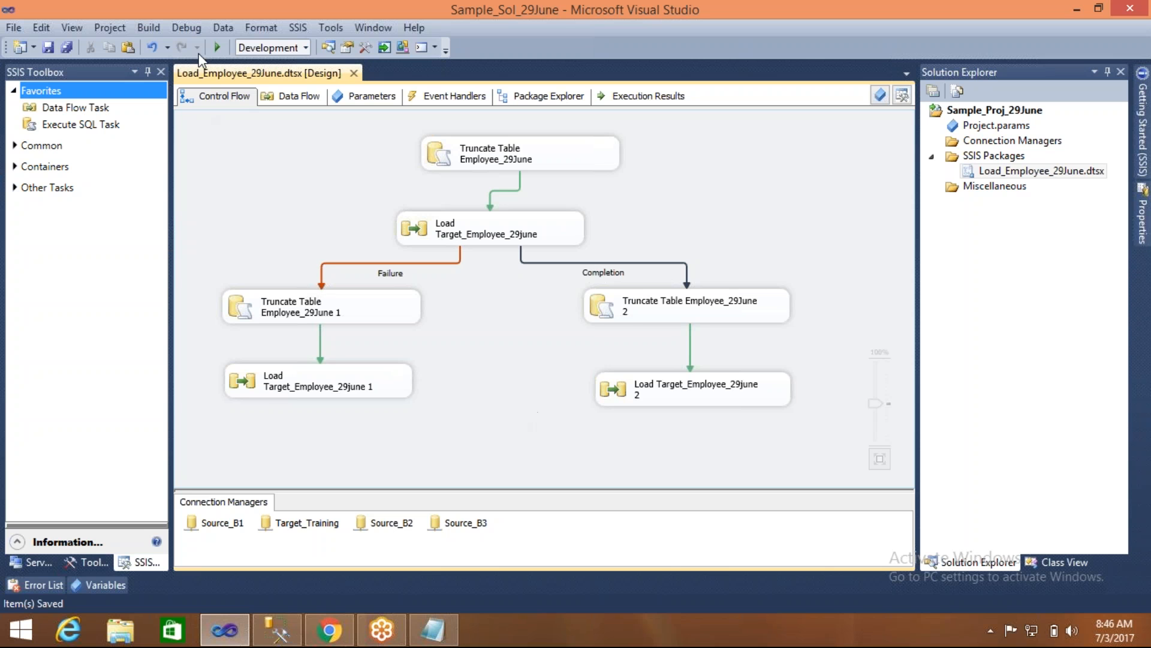
# - Run the package to test the Failure and Completion branches after the load task, review the executed tasks, and stop debugging
pyautogui.click(218, 47)
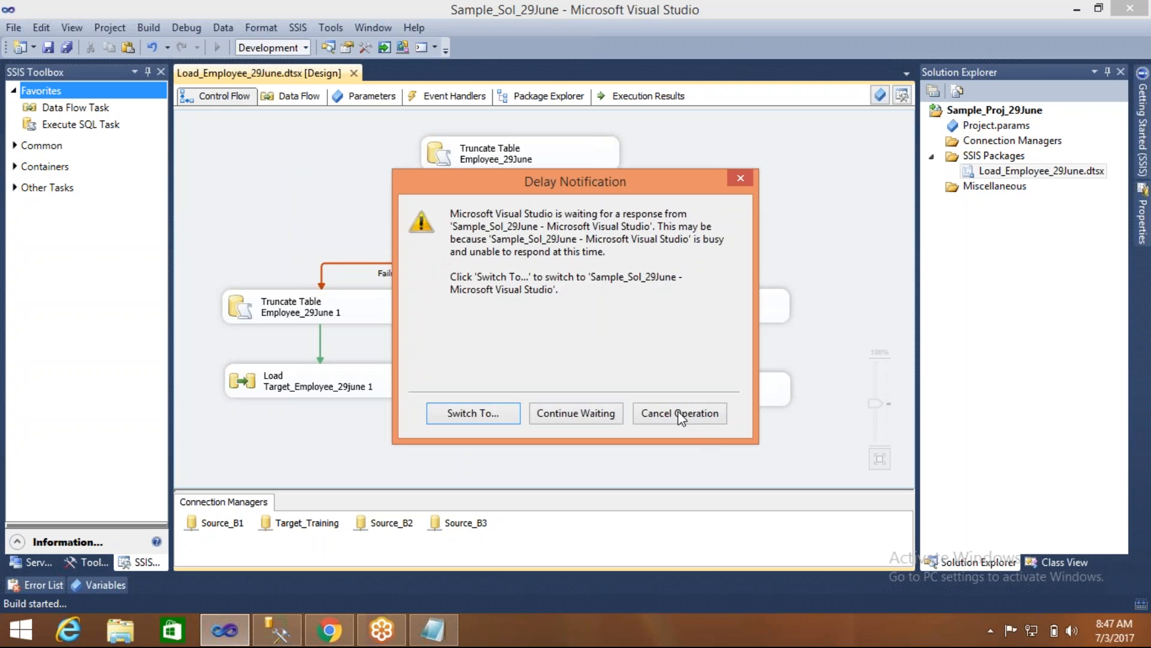
pyautogui.click(681, 418)
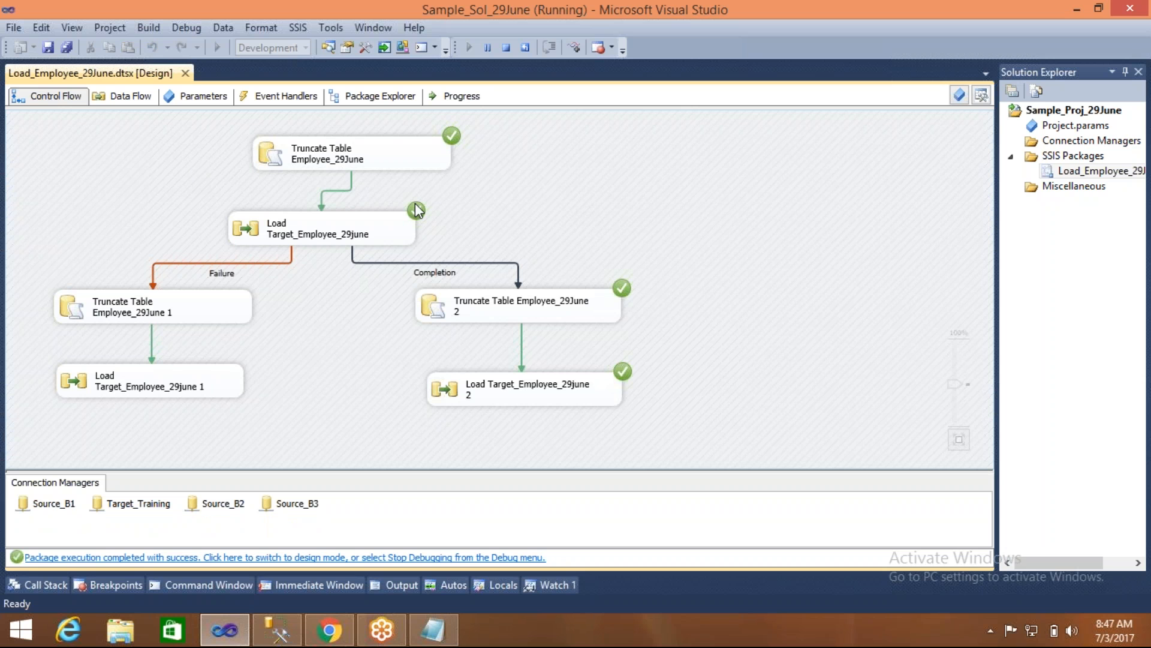
pyautogui.click(358, 221)
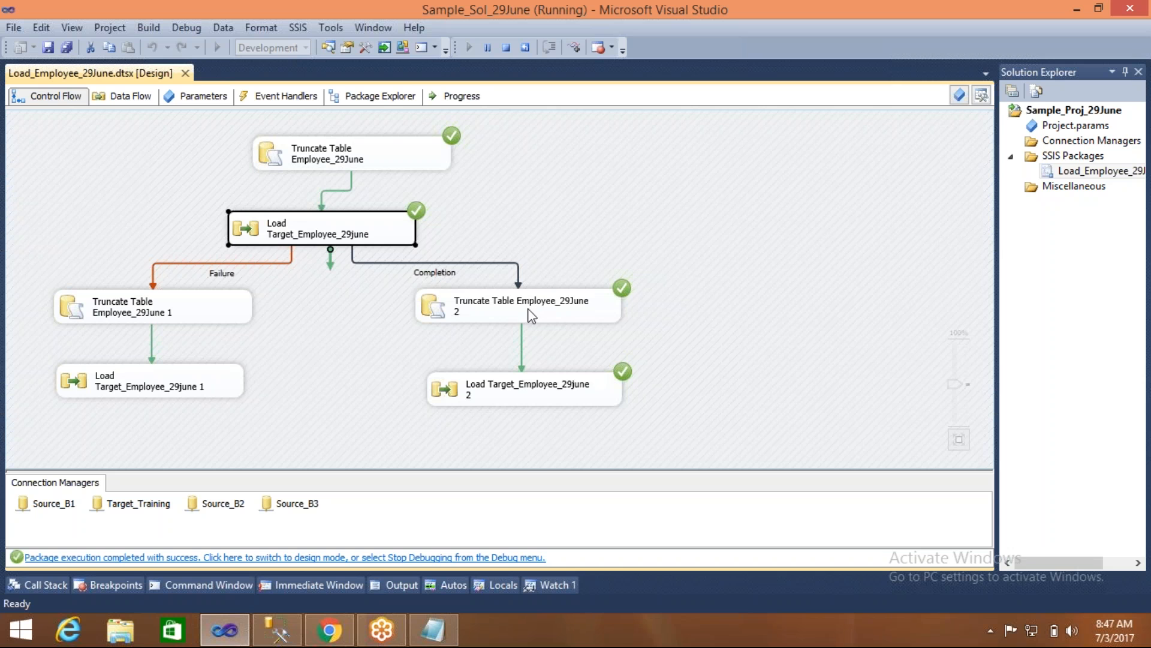
pyautogui.click(531, 233)
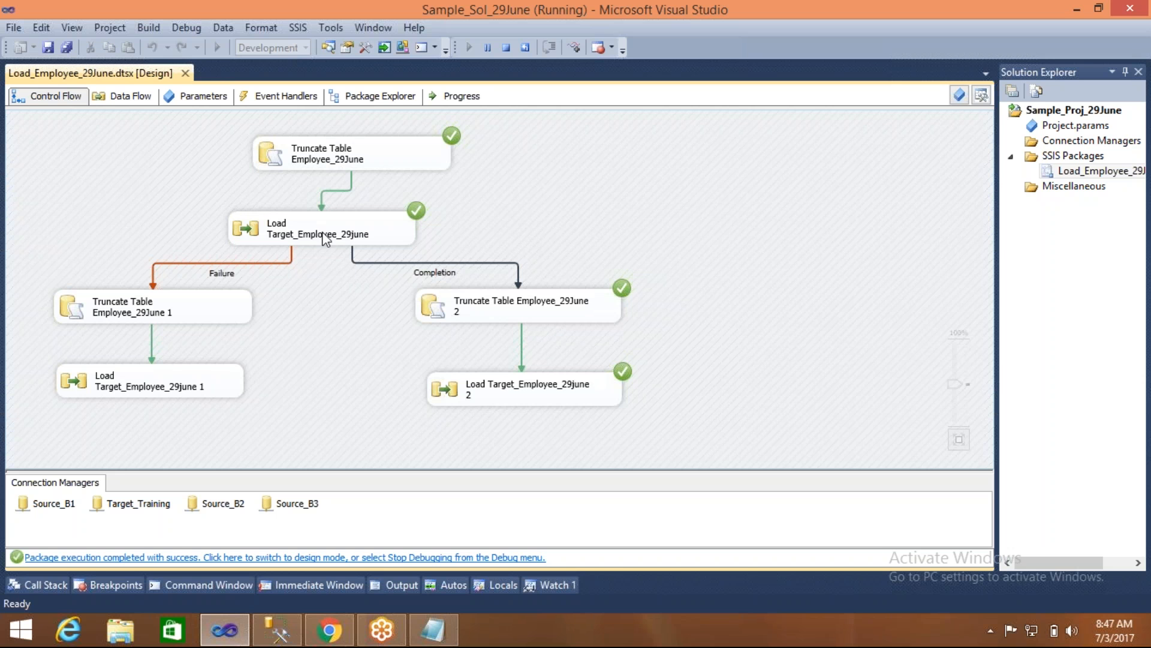
pyautogui.click(347, 234)
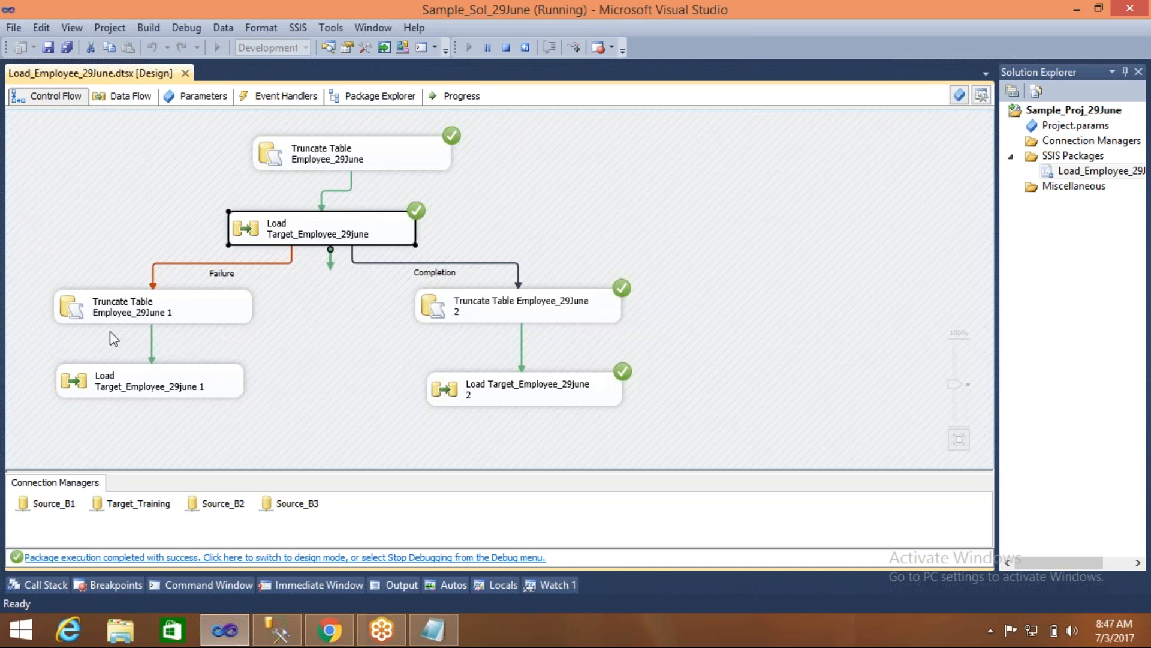
pyautogui.click(283, 357)
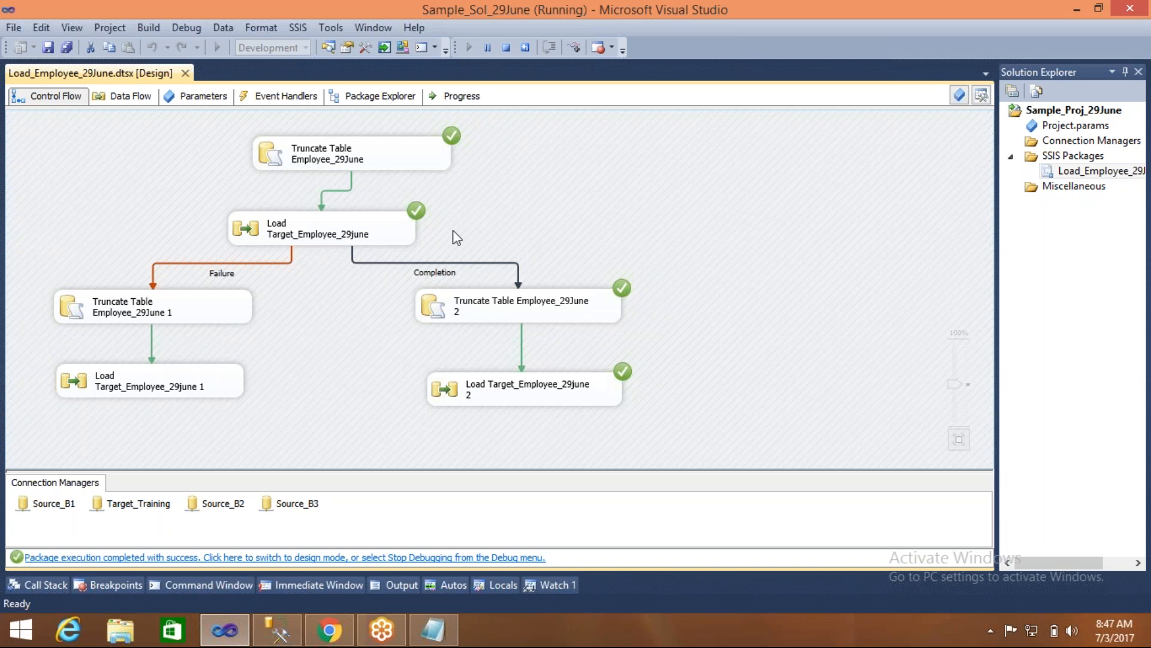
pyautogui.click(389, 227)
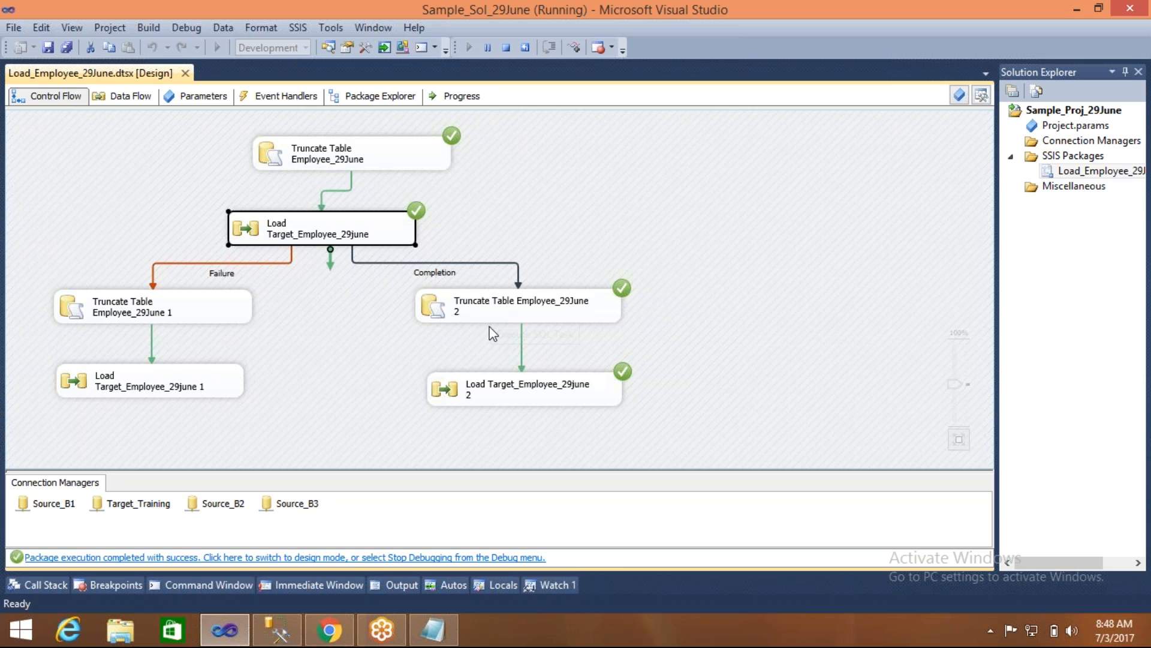
pyautogui.click(547, 225)
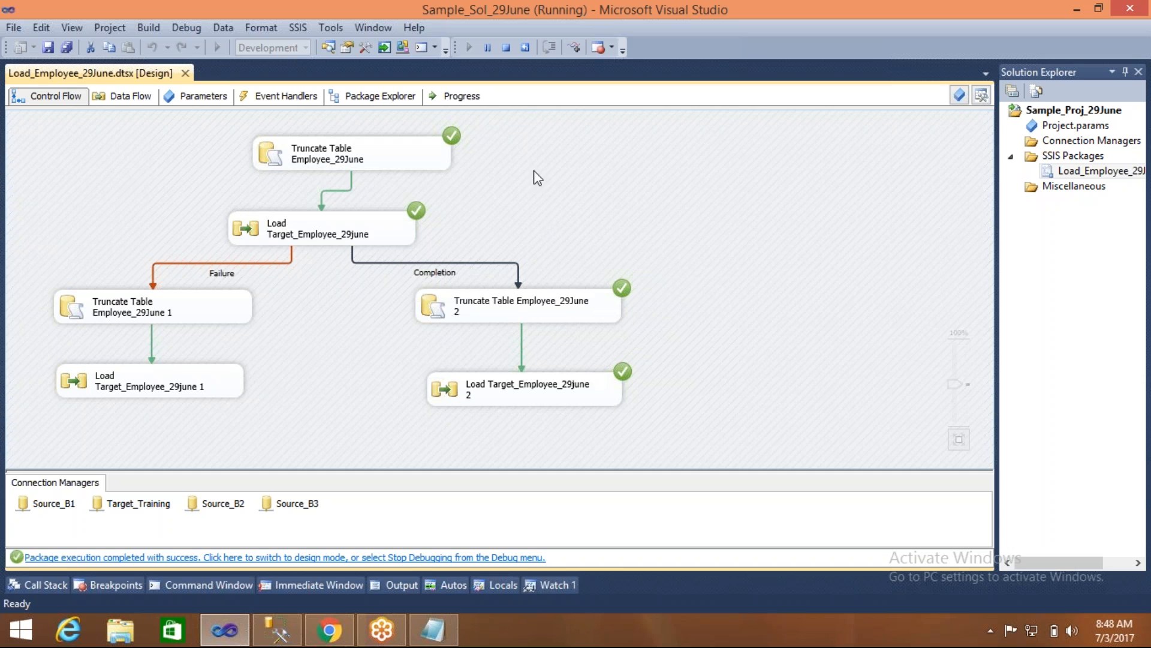
pyautogui.click(504, 48)
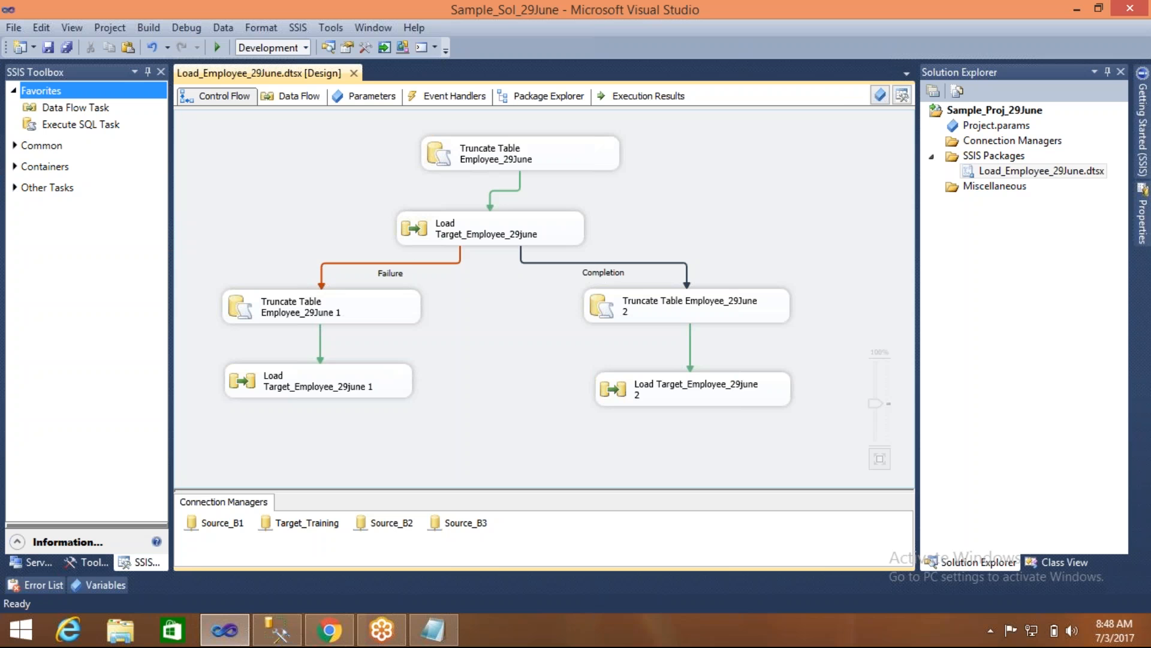
# - Set the precedence constraint leading to Truncate Table Employee_29June 1 to the value Success and save the package
pyautogui.doubleClick(409, 262)
pyautogui.click(479, 256)
pyautogui.click(531, 272)
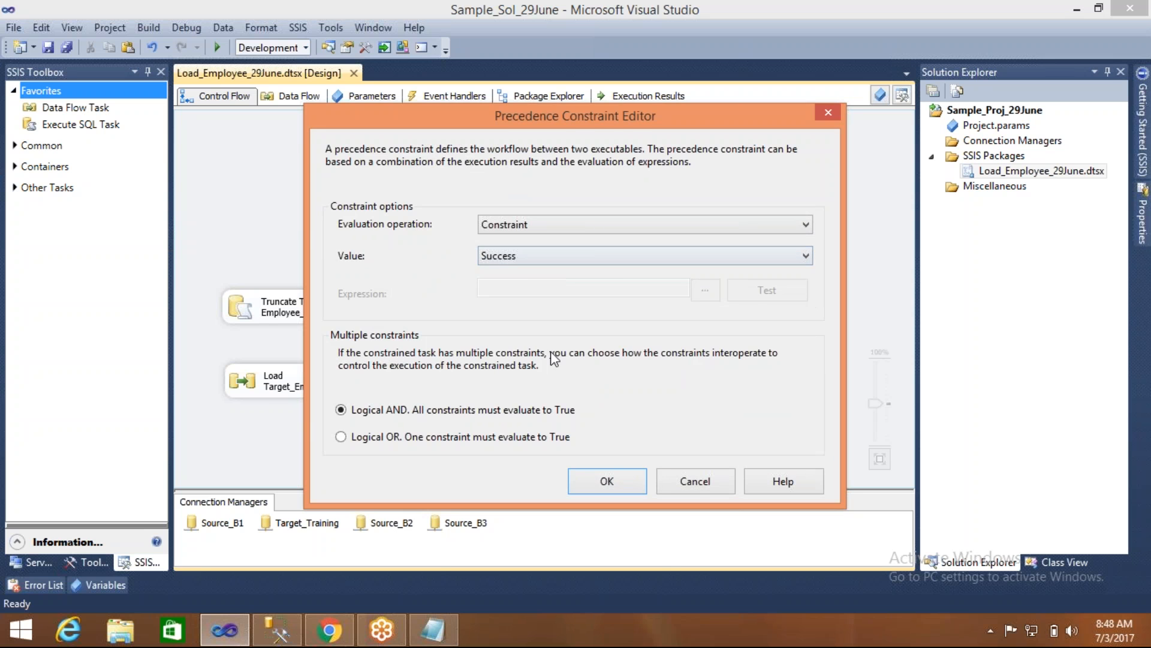
pyautogui.click(603, 479)
pyautogui.hotkey('ctrl', 's')
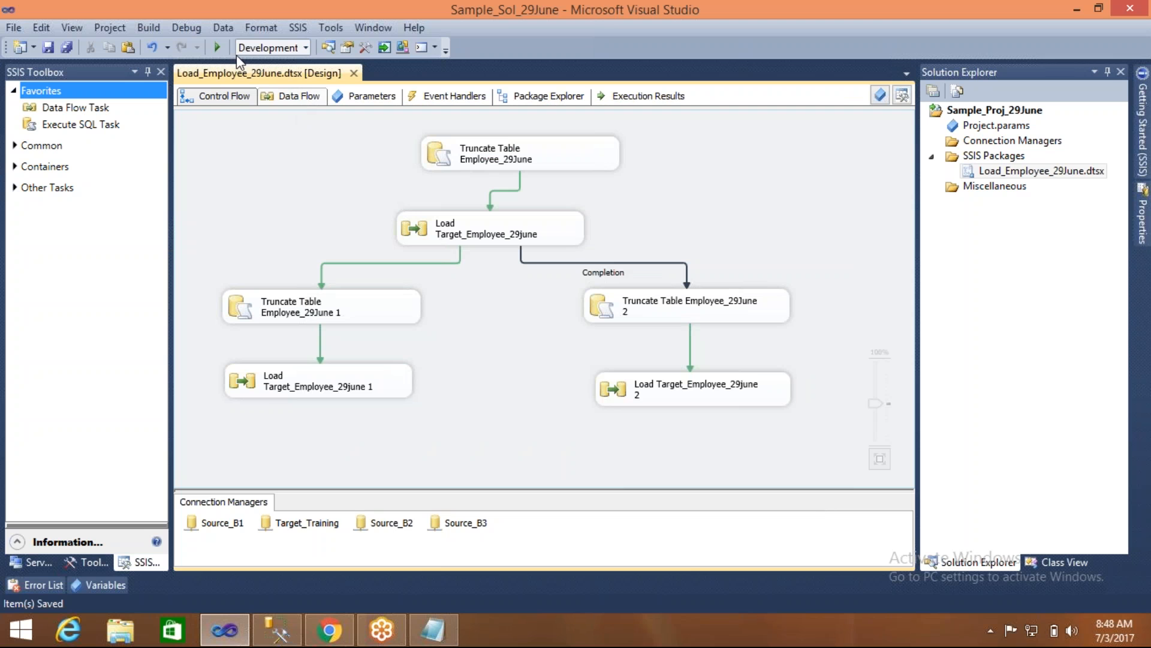
# - Run the package to test the Success and Completion branches together after the load task, and stop debugging
pyautogui.click(217, 47)
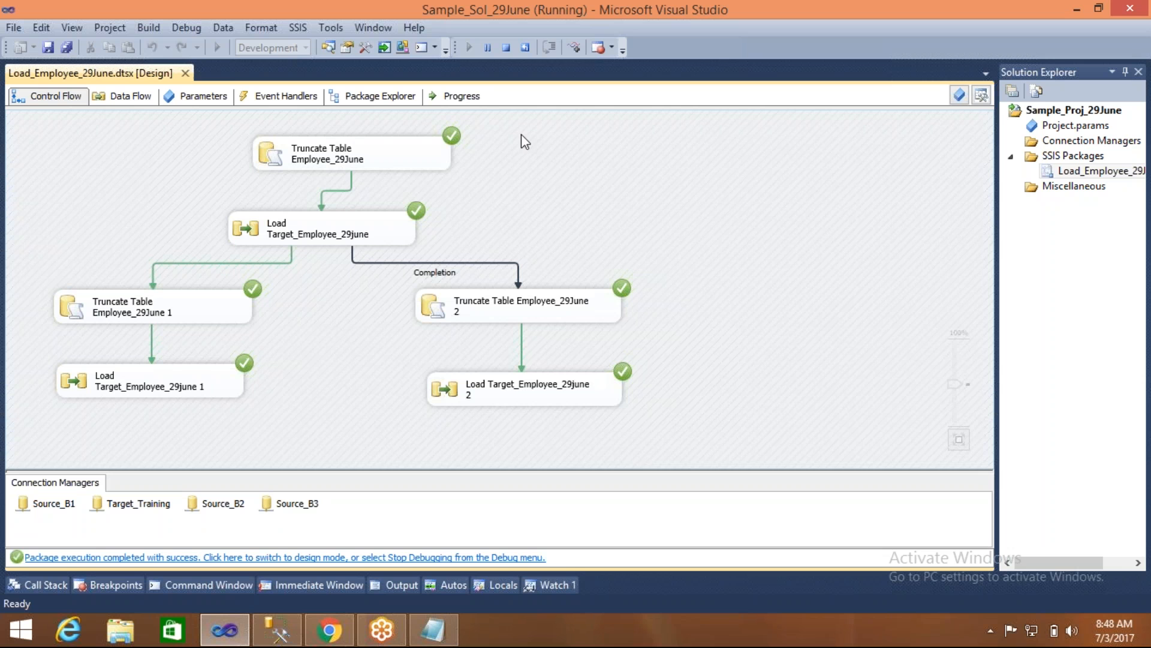
pyautogui.click(507, 48)
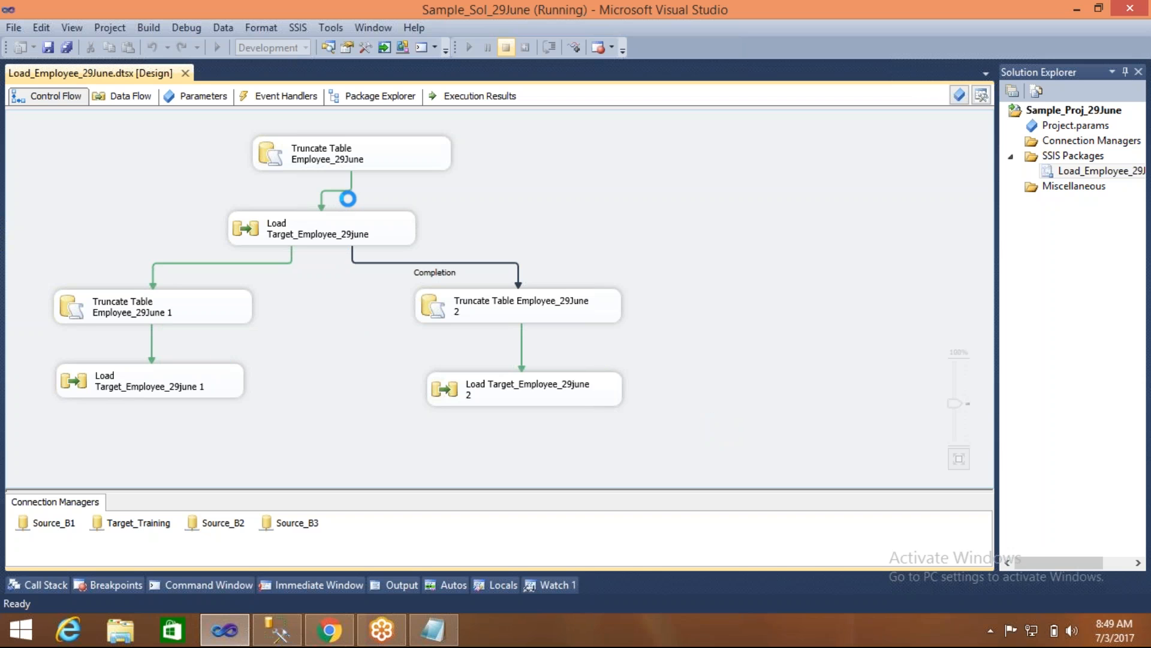
# - In the Notepad notes, correct the heading's second word to "Constraint" and prefix the "Predence Constraint" heading with "***"
pyautogui.click(433, 629)
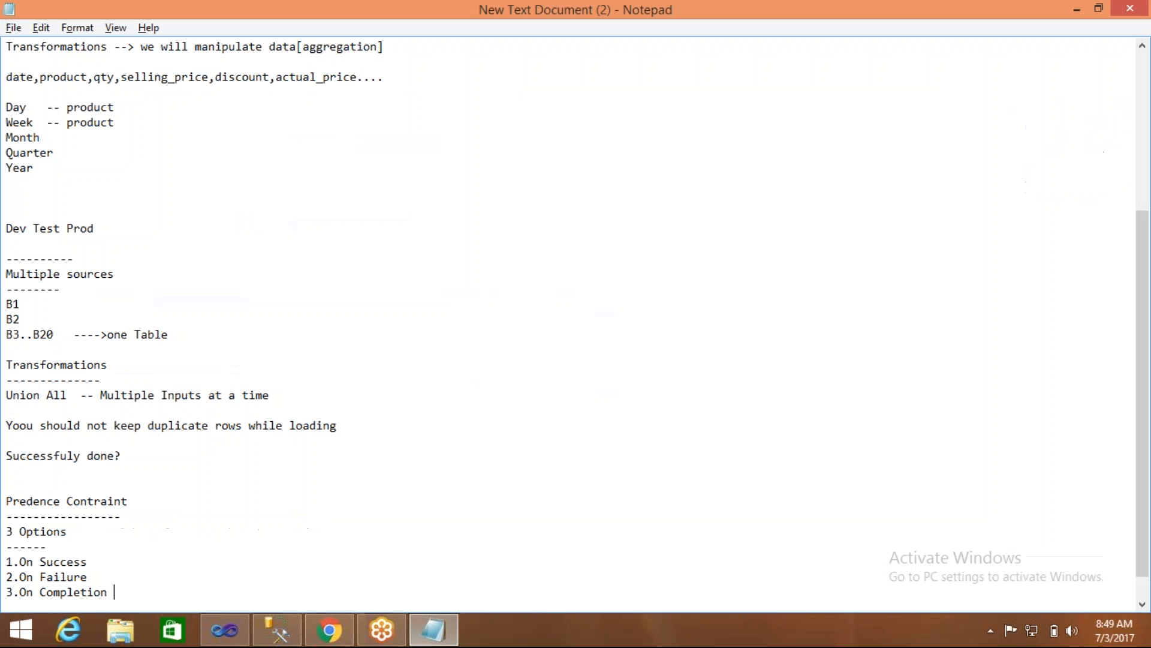
pyautogui.click(143, 500)
pyautogui.click(89, 501)
pyautogui.write('s')
pyautogui.write('***')
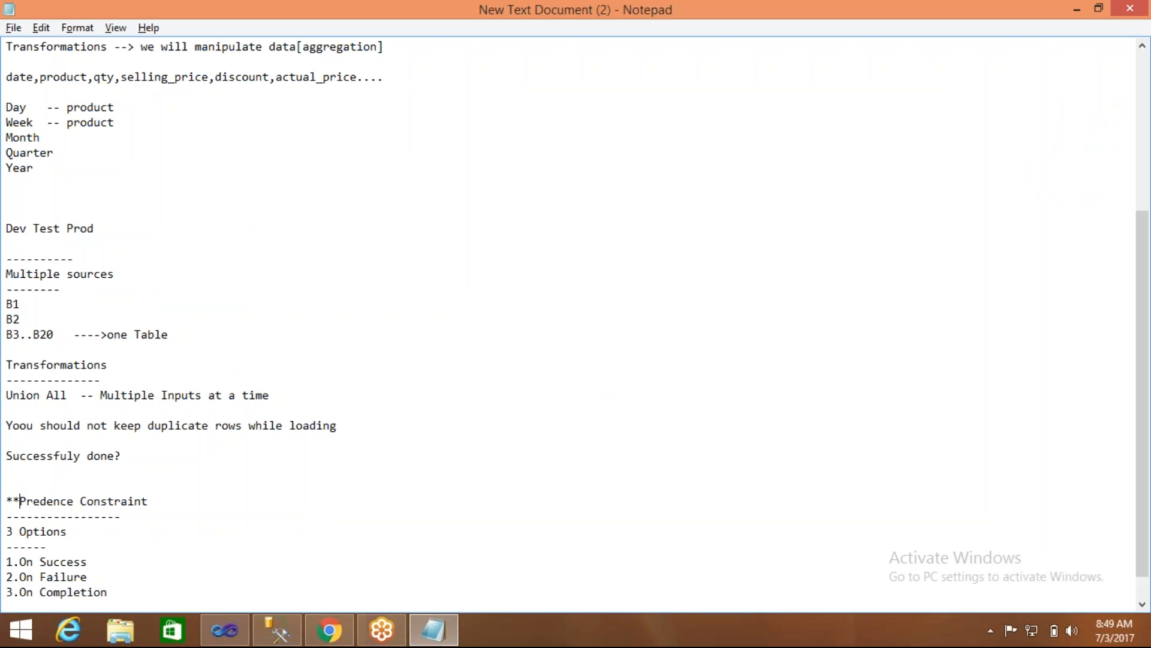
pyautogui.click(82, 500)
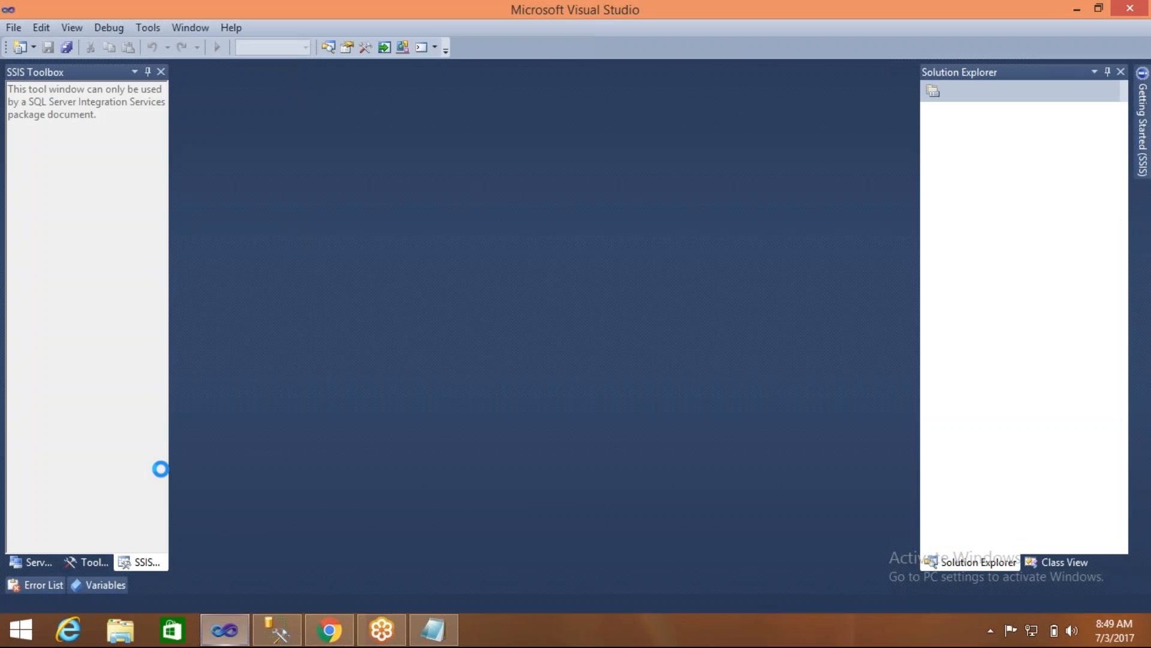
# - Prefix the "Union All -- Multiple Inputs at a time" line in the Notepad notes with "*** "
pyautogui.click(433, 629)
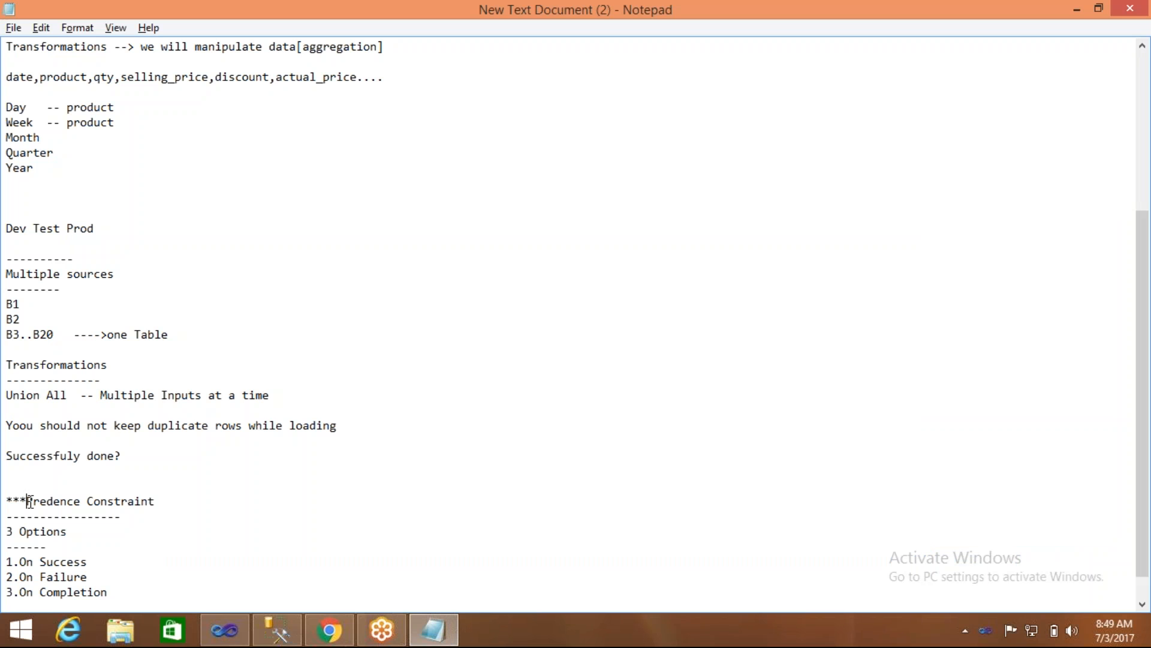
pyautogui.click(9, 395)
pyautogui.write('**')
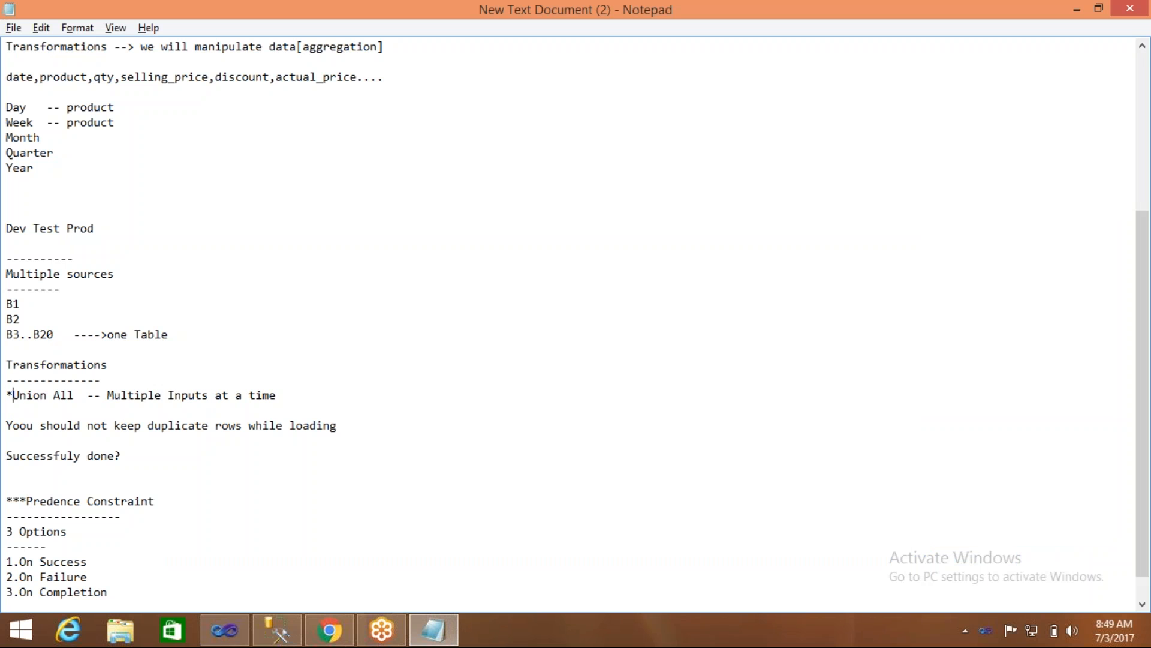
pyautogui.write('*')
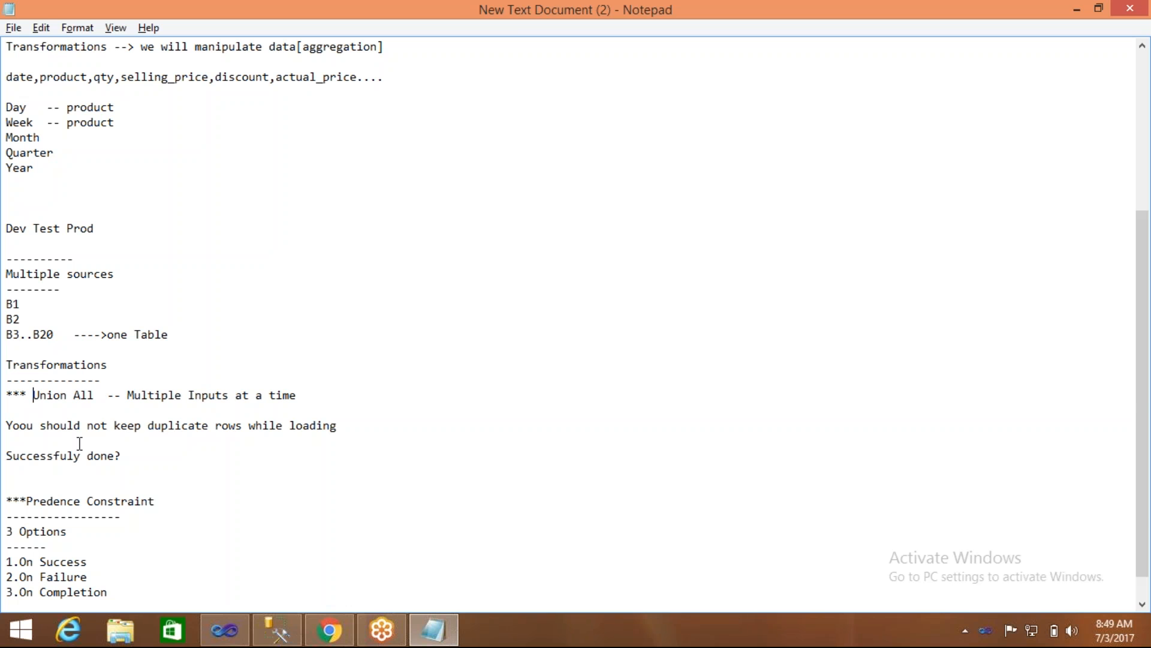
# - Reopen the Sample_Sol_29June solution in Visual Studio from its folder on Local Disk (E:), and open the Load_Employee_29June.dtsx package
pyautogui.click(238, 634)
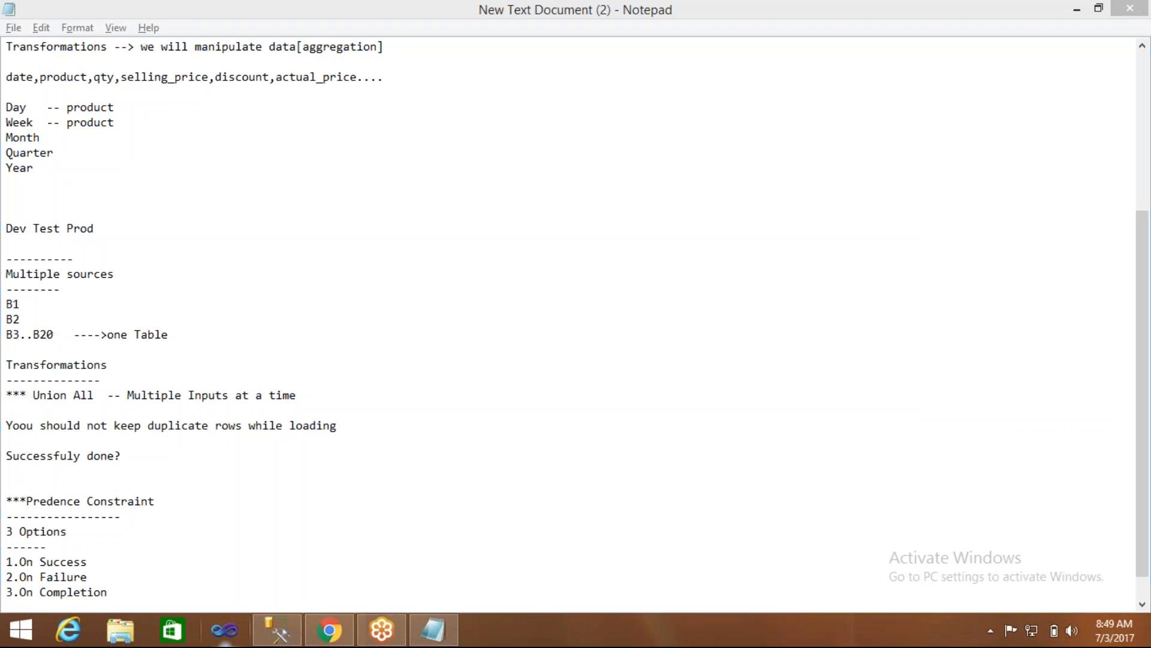
pyautogui.click(124, 636)
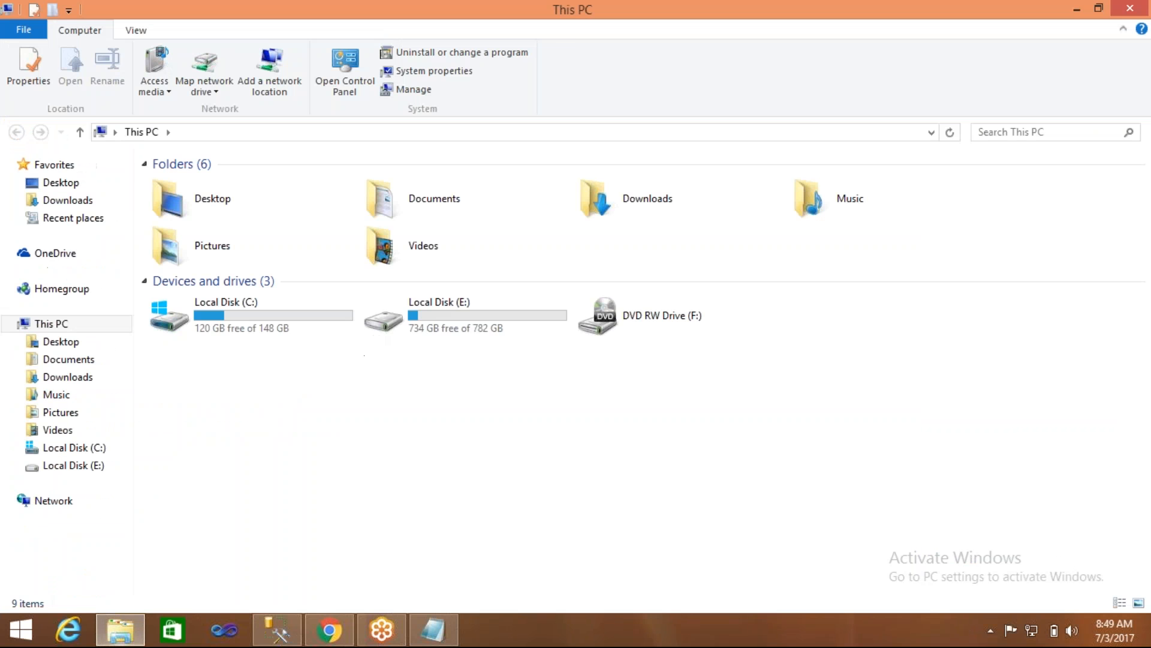
pyautogui.doubleClick(438, 301)
pyautogui.doubleClick(198, 303)
pyautogui.doubleClick(193, 202)
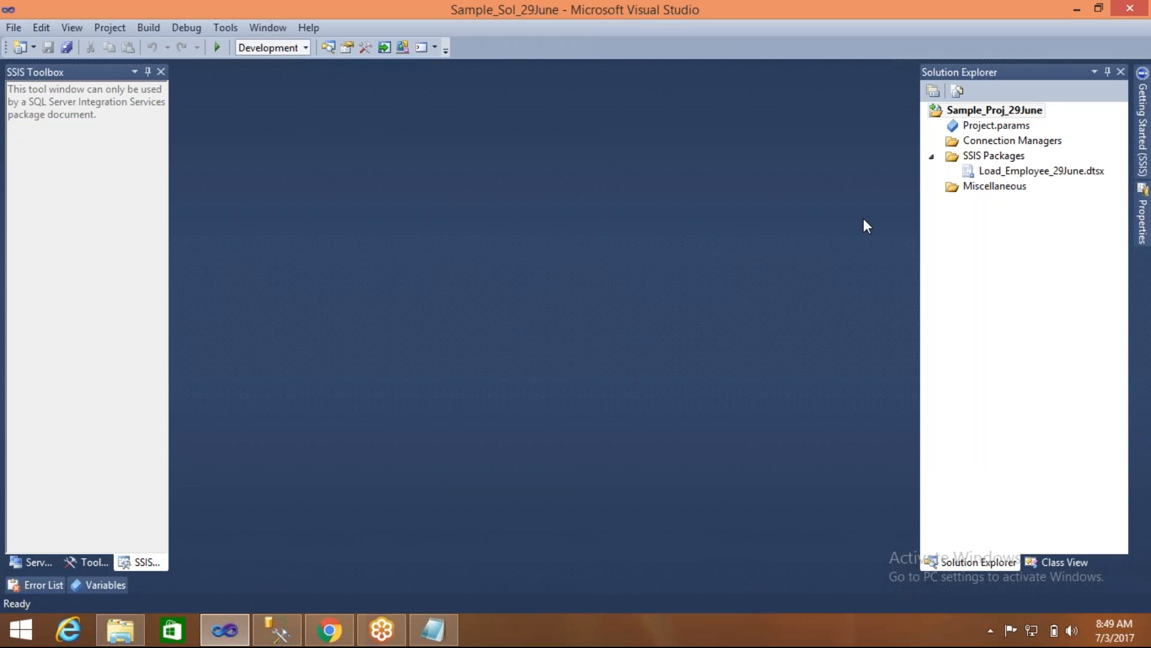
pyautogui.click(992, 173)
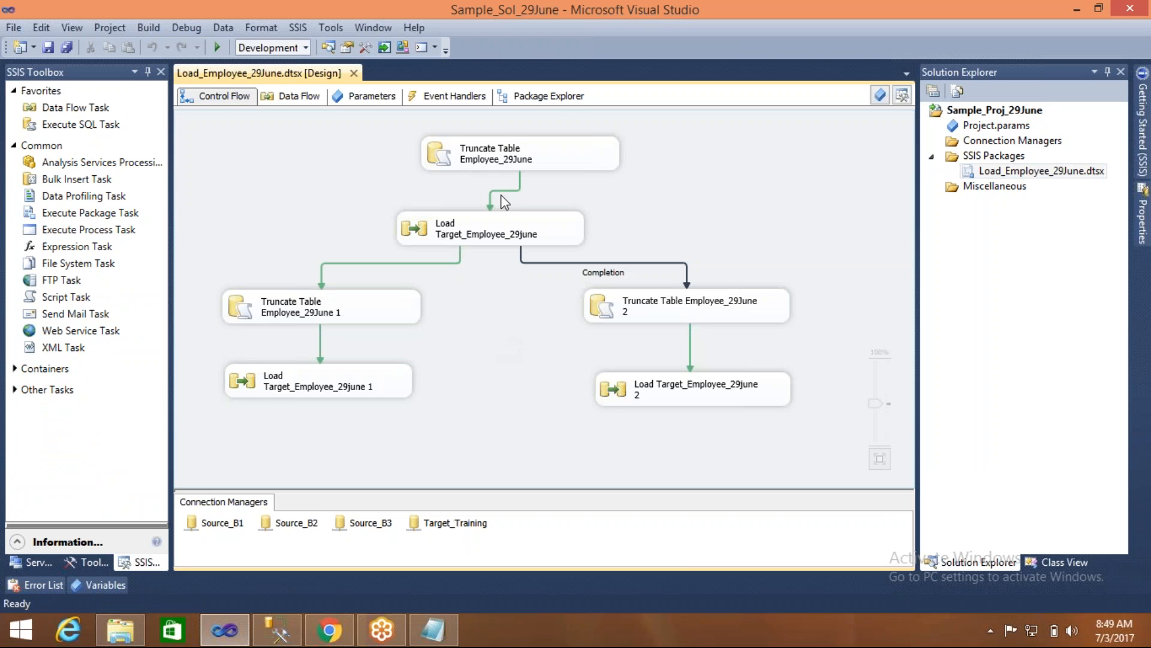
# - Open the Load Target_Employee_29june data flow and review the B1, B2 and B3 sources and the Target_emp_29June destination
pyautogui.doubleClick(421, 232)
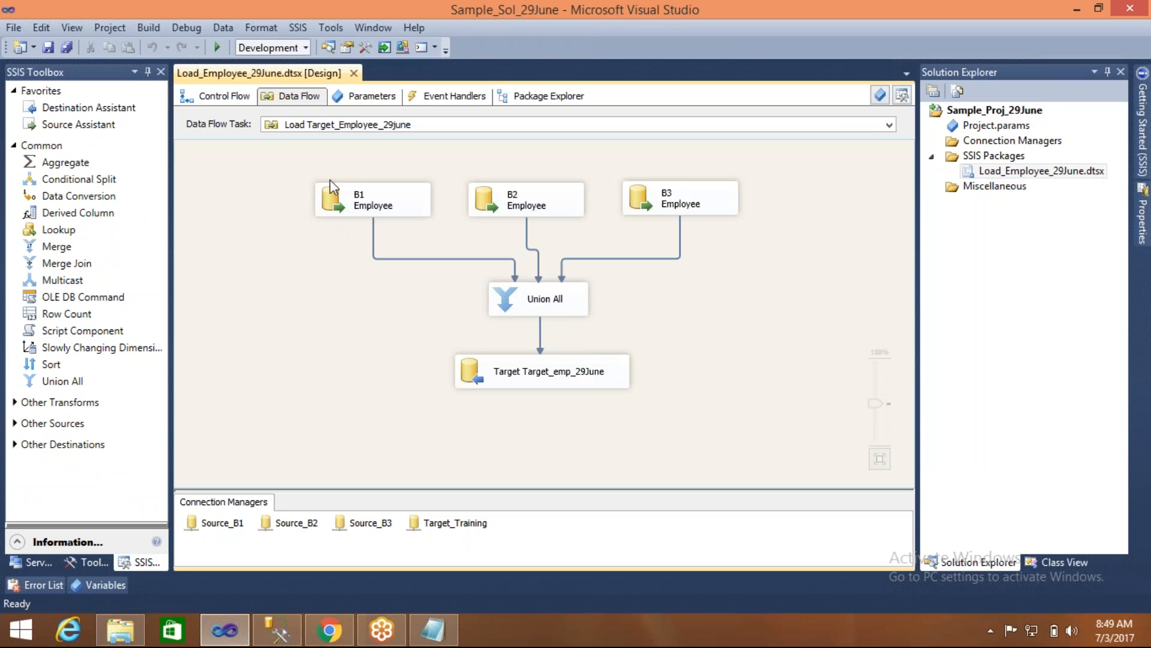
pyautogui.click(356, 200)
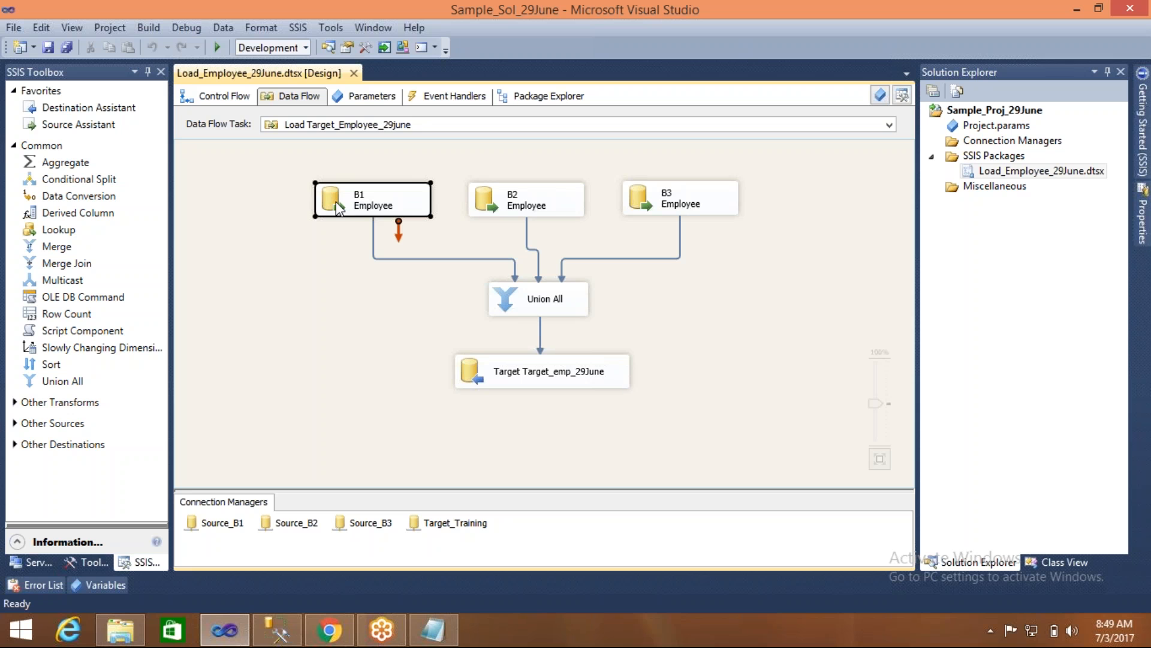
pyautogui.click(483, 199)
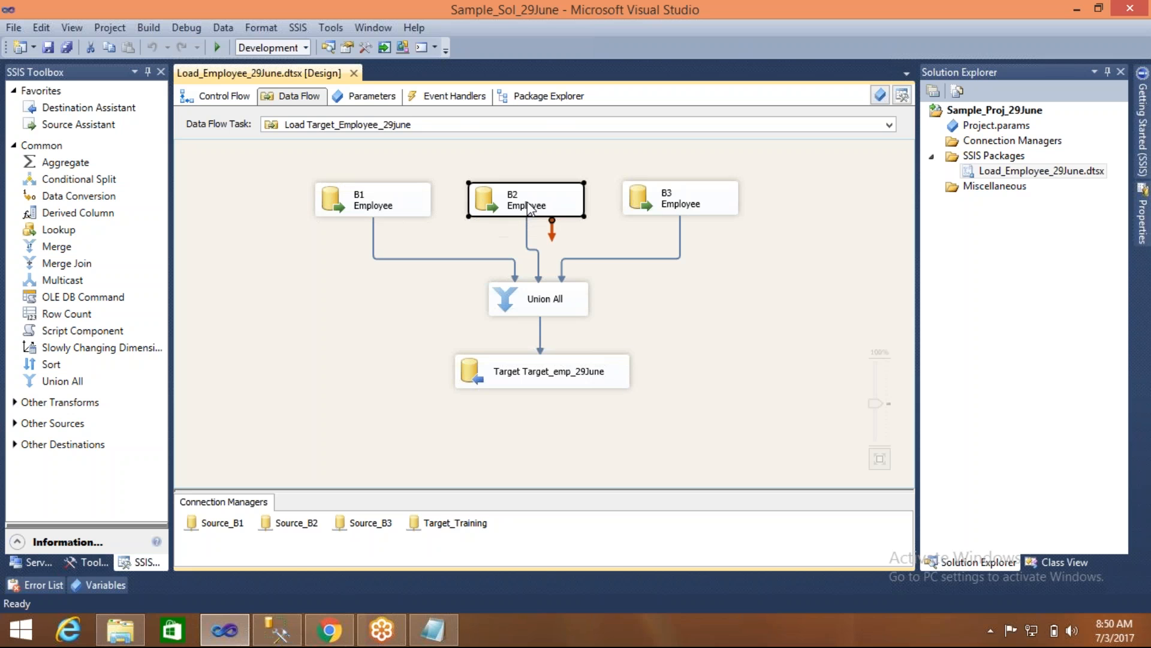
pyautogui.click(634, 208)
pyautogui.click(570, 251)
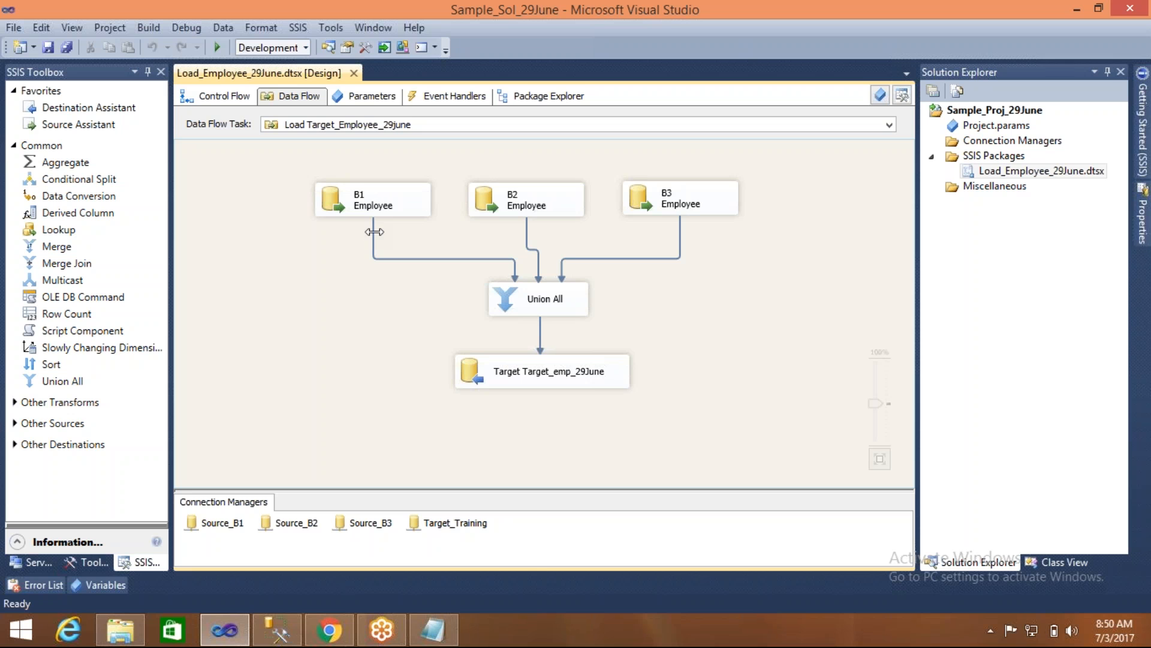
pyautogui.click(527, 367)
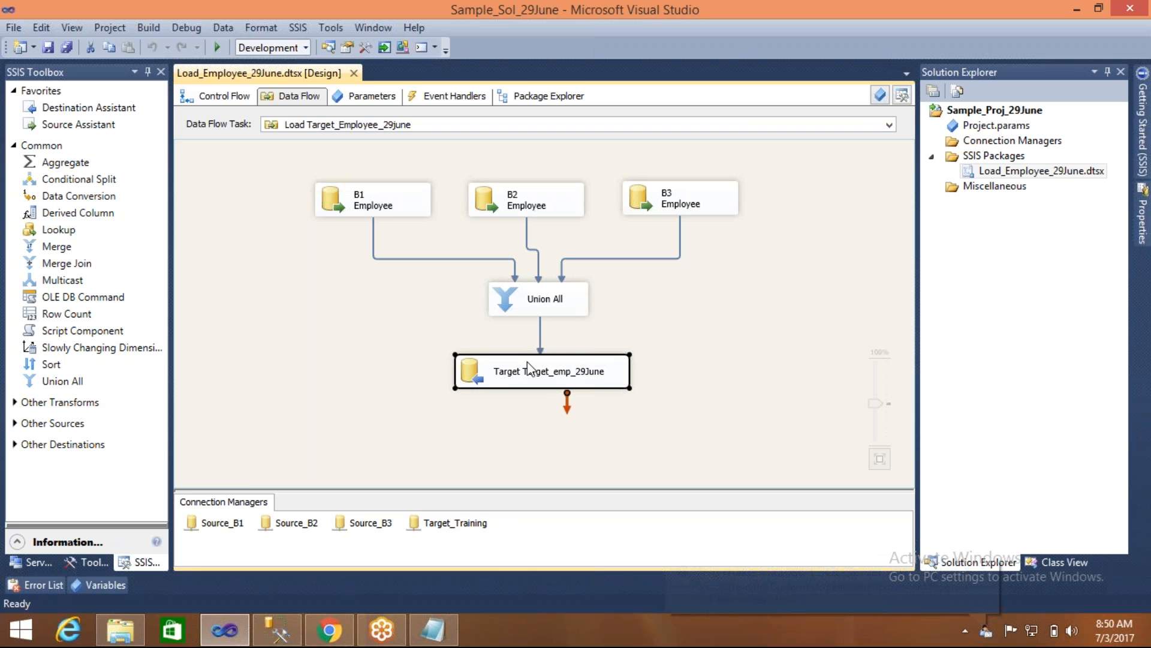
pyautogui.click(602, 350)
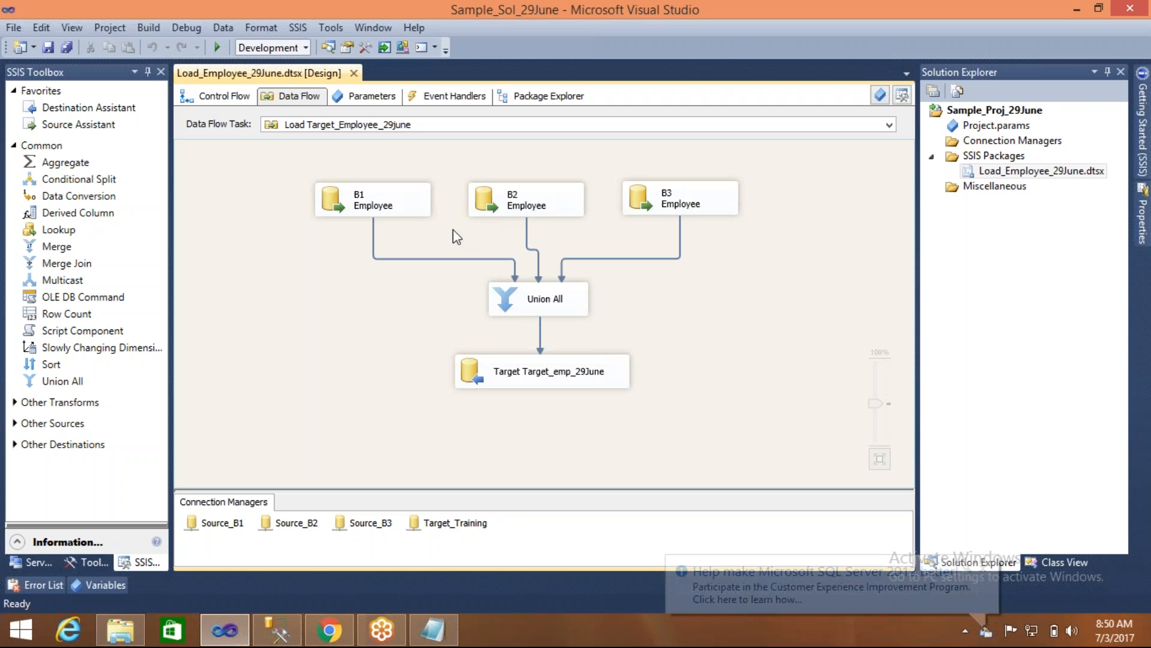
# - Align Union All directly beneath the B2 source and the target destination straight below Union All, and save the package
pyautogui.click(502, 293)
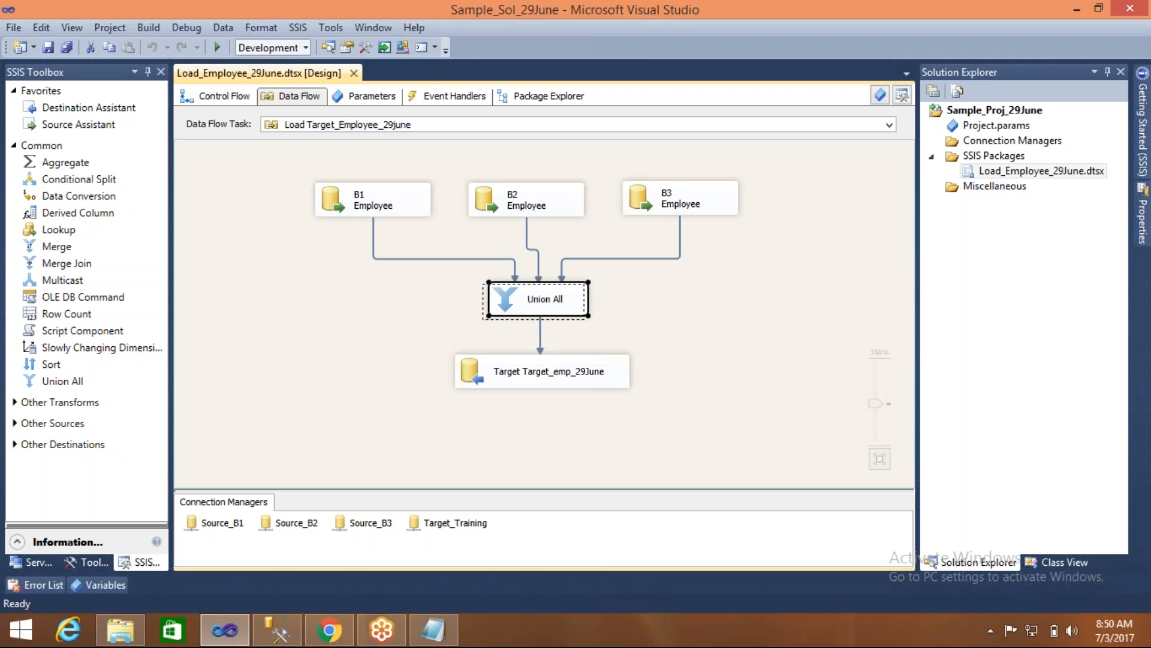
pyautogui.moveTo(494, 296); pyautogui.dragTo(494, 296)
pyautogui.click(448, 300)
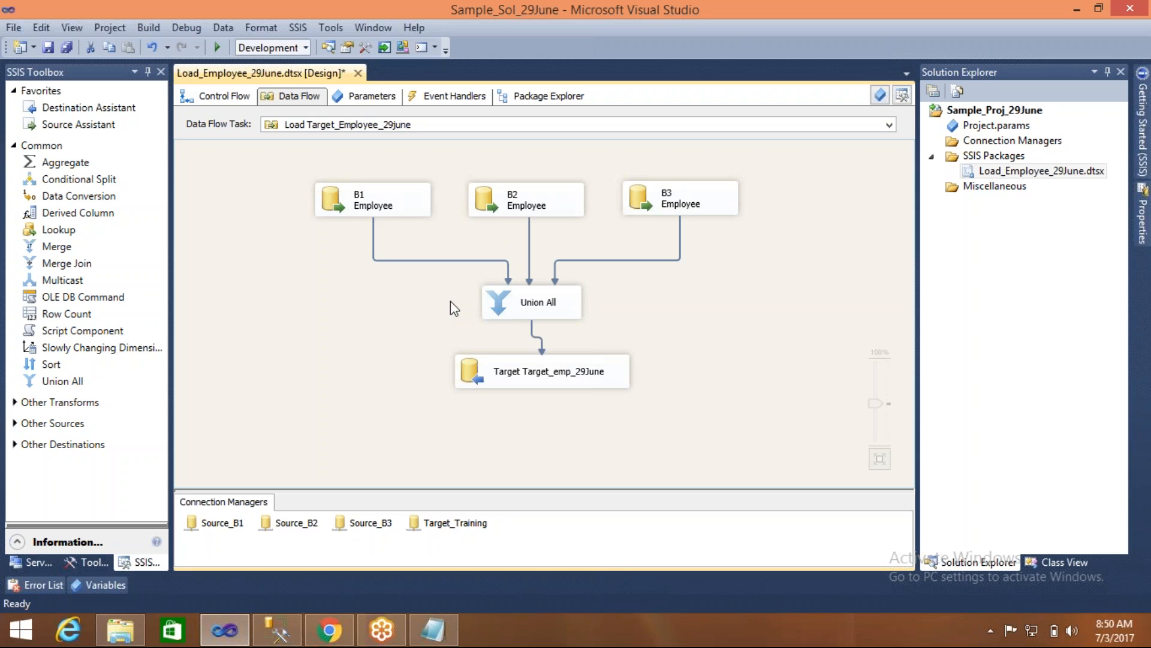
pyautogui.moveTo(534, 377); pyautogui.dragTo(524, 399)
pyautogui.click(441, 343)
pyautogui.hotkey('ctrl', 's')
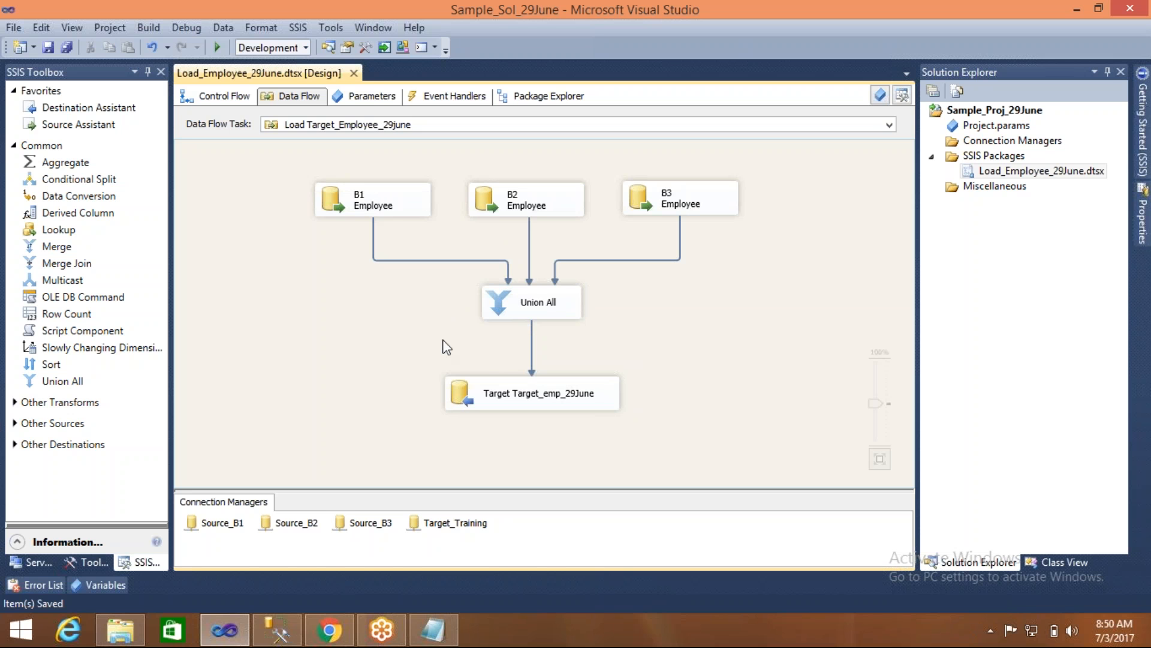
pyautogui.click(496, 305)
pyautogui.click(304, 429)
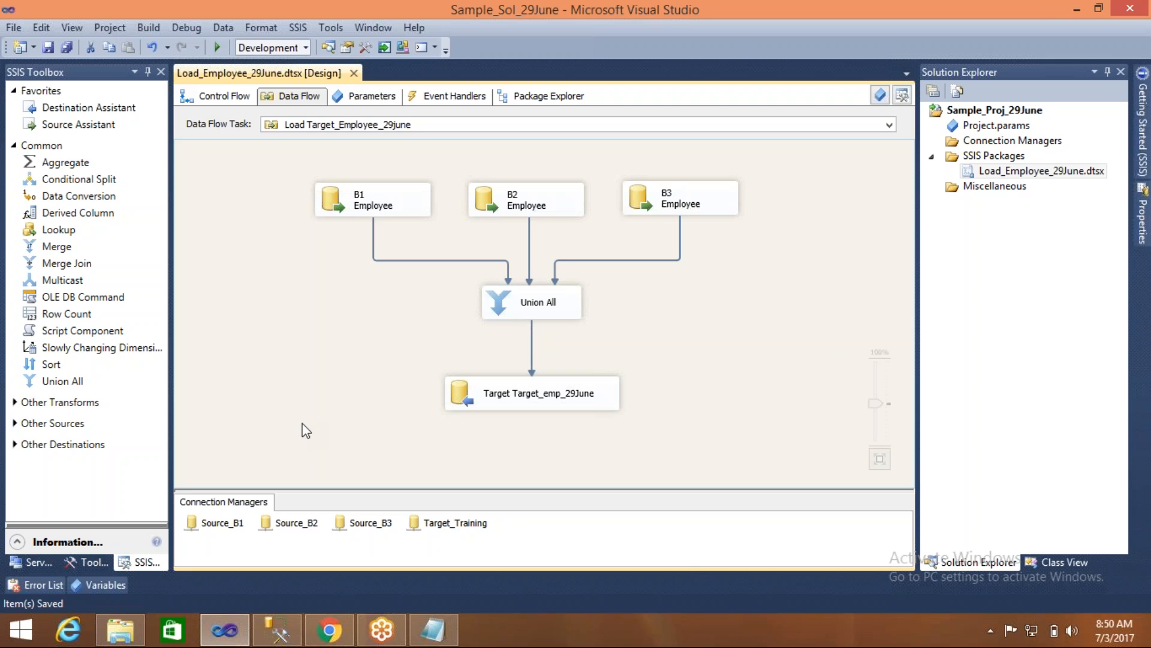